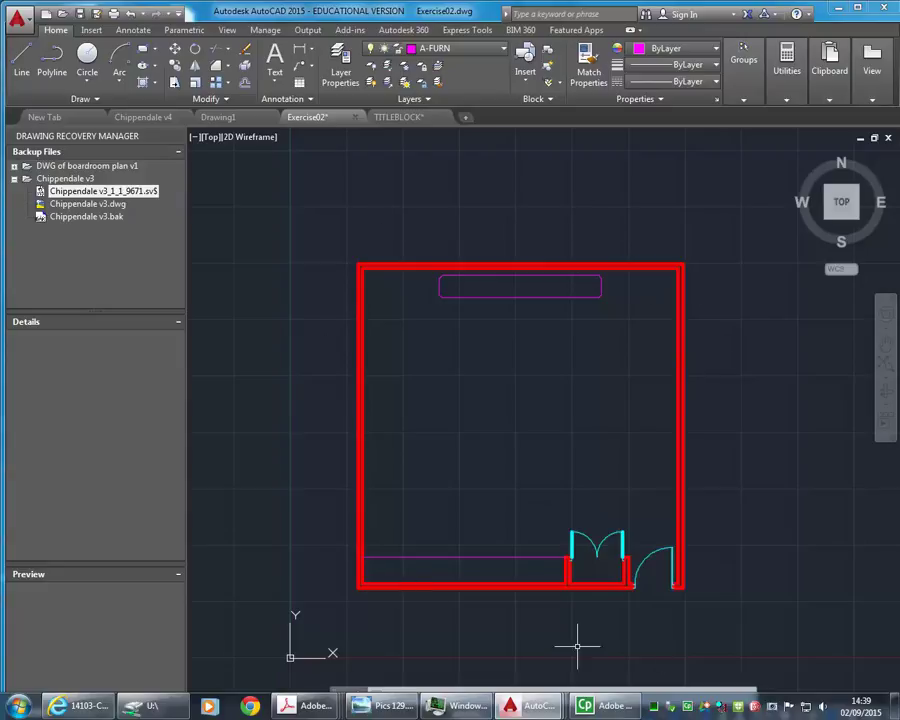
- Nudge the room plan view and consult the boardroom plan reference PDF, then close it
{"action": "middle_click_drag", "start_coordinate": [413, 461], "coordinate": [408, 441]}
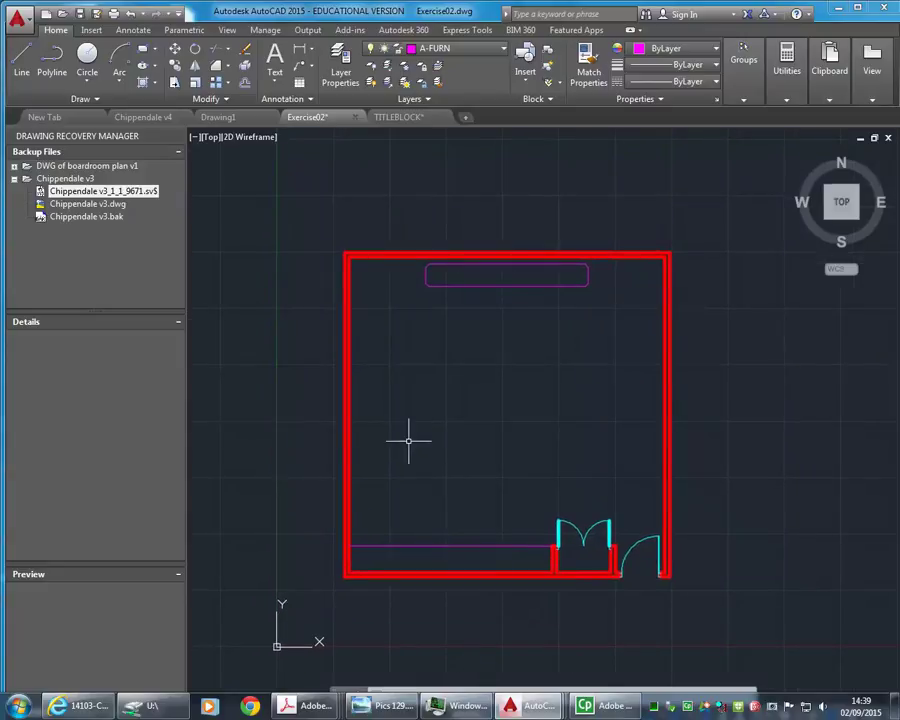
{"action": "left_click", "coordinate": [829, 60]}
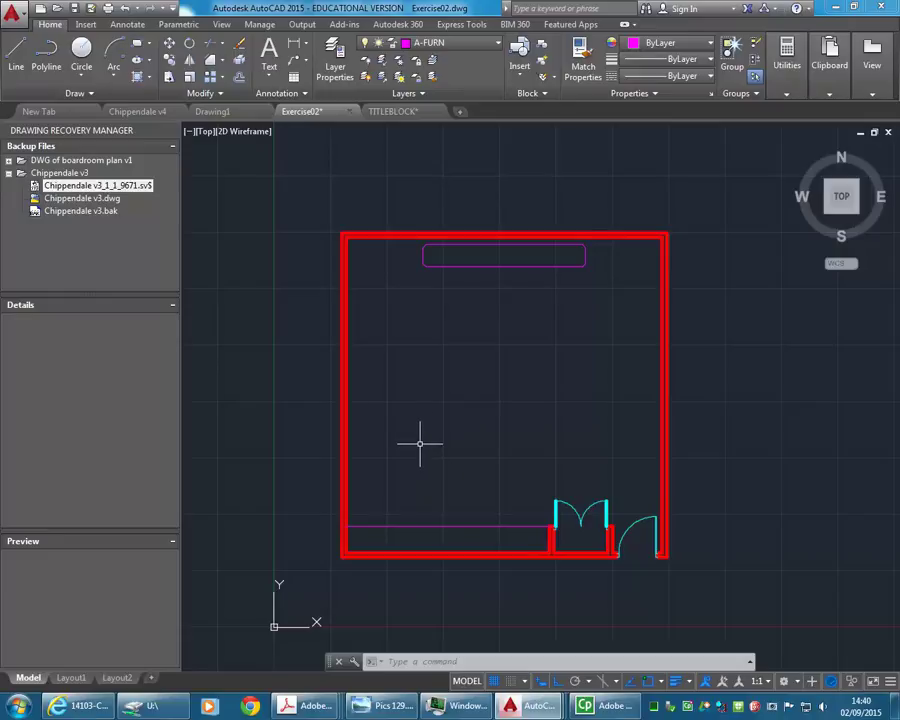
{"action": "mouse_move", "coordinate": [305, 707]}
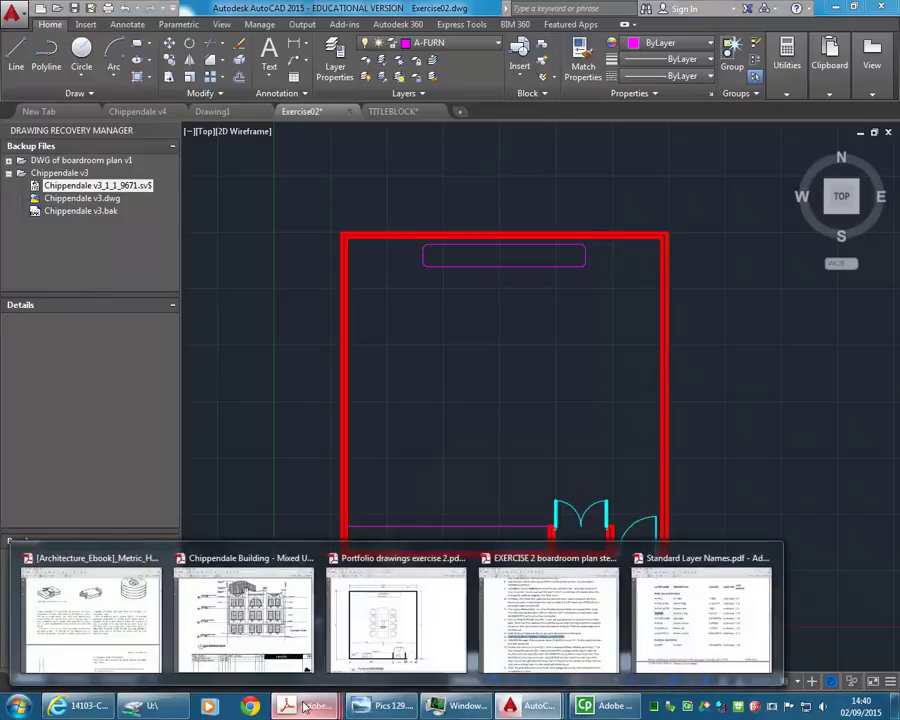
{"action": "left_click", "coordinate": [400, 620]}
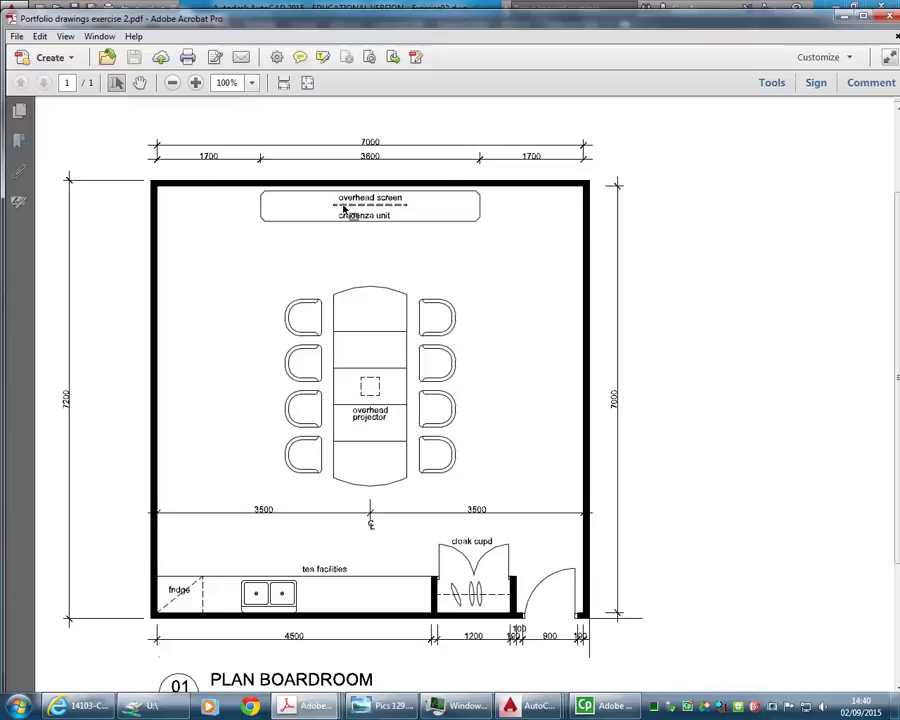
{"action": "left_click", "coordinate": [843, 19]}
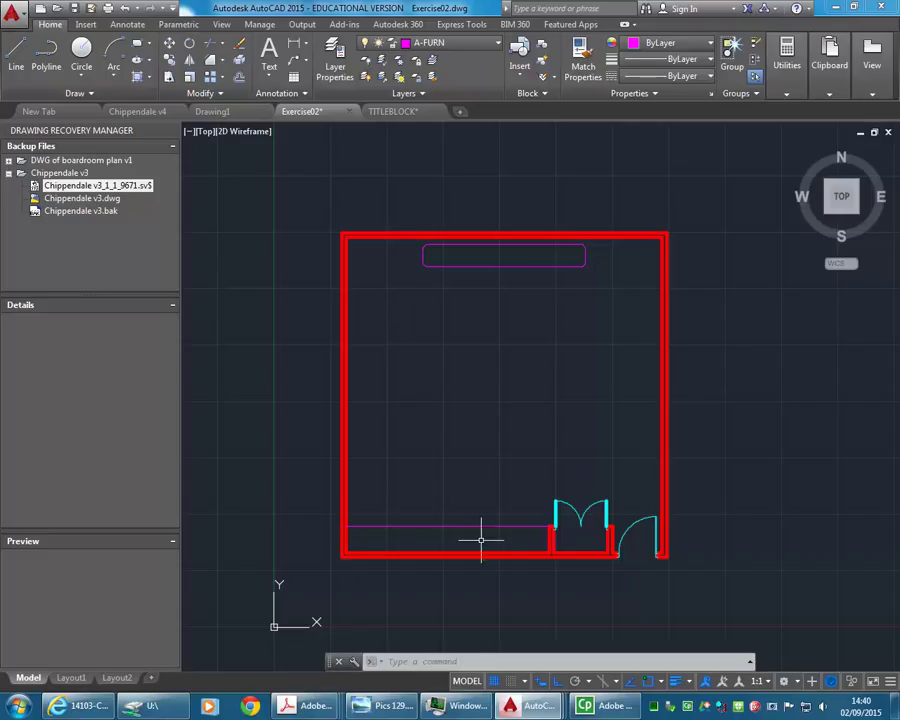
- Pick 1:50 from the status-bar annotation scale list and confirm it stays selected
{"action": "left_click", "coordinate": [769, 682]}
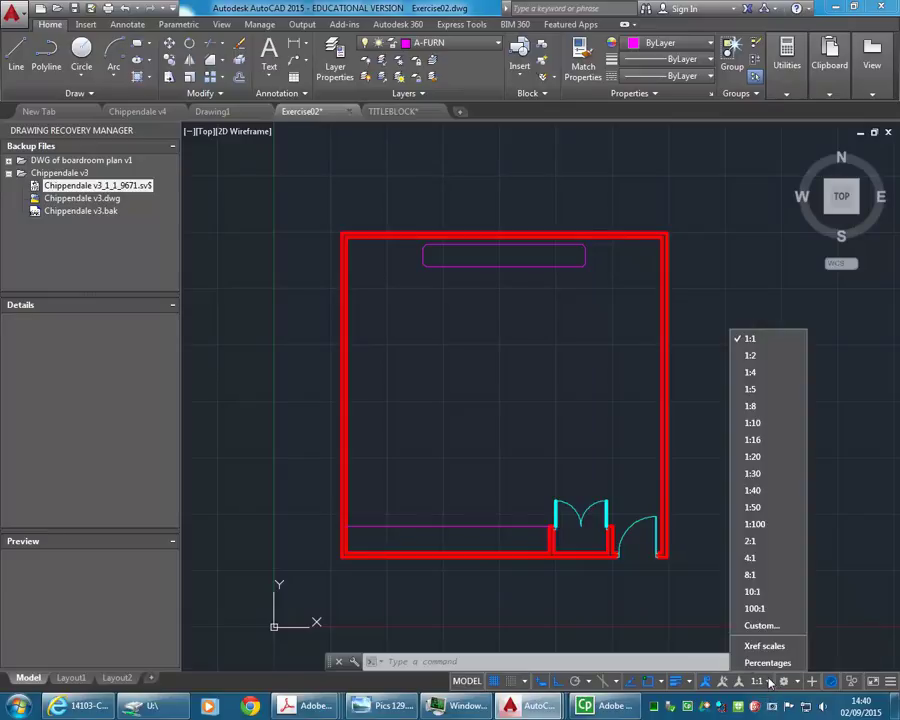
{"action": "left_click", "coordinate": [769, 682]}
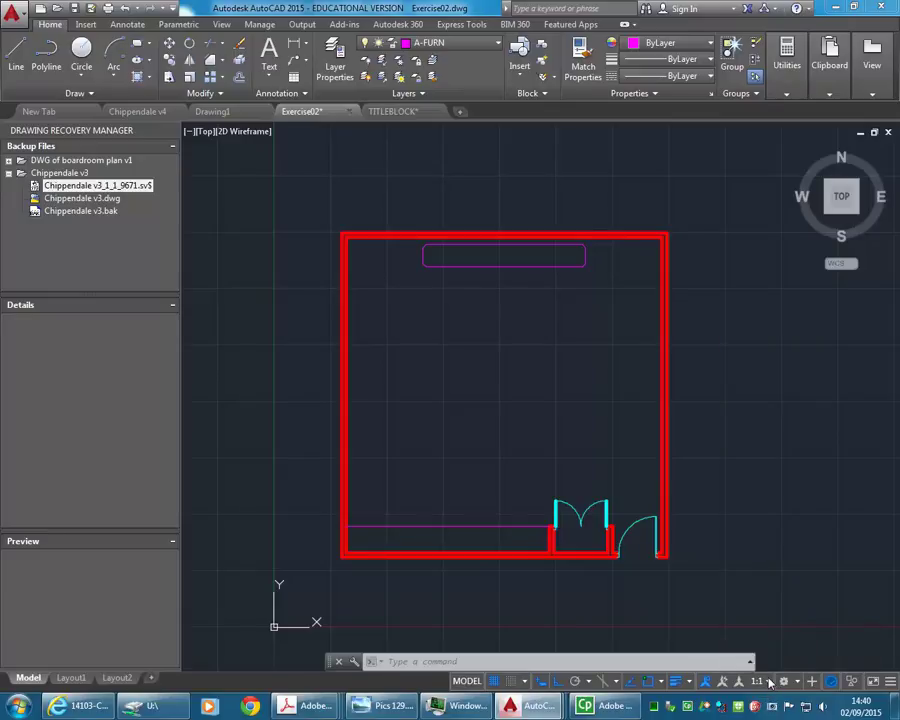
{"action": "left_click", "coordinate": [769, 682]}
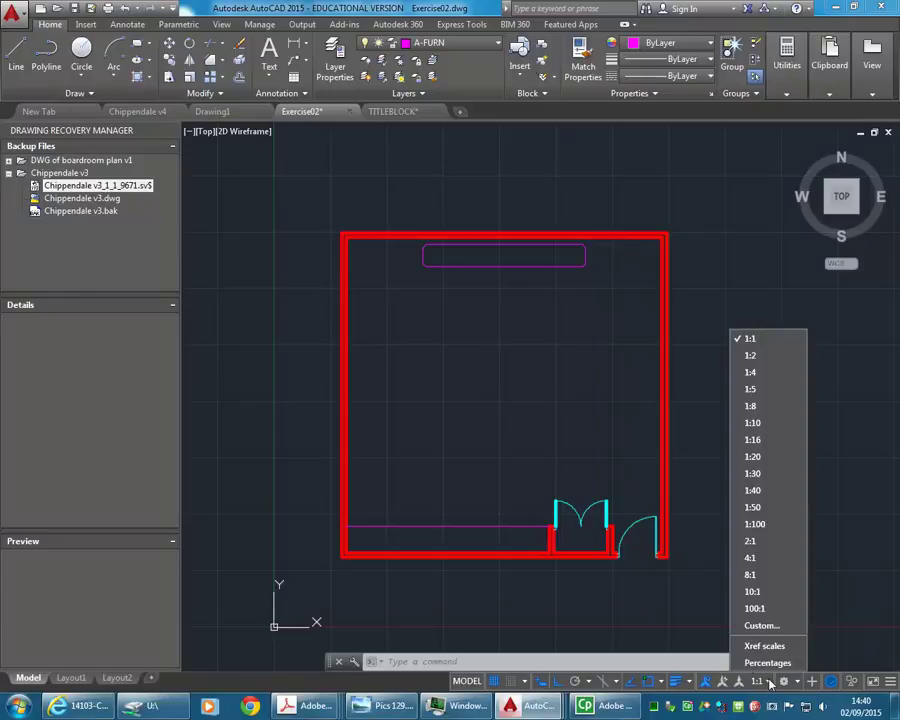
{"action": "left_click", "coordinate": [753, 507]}
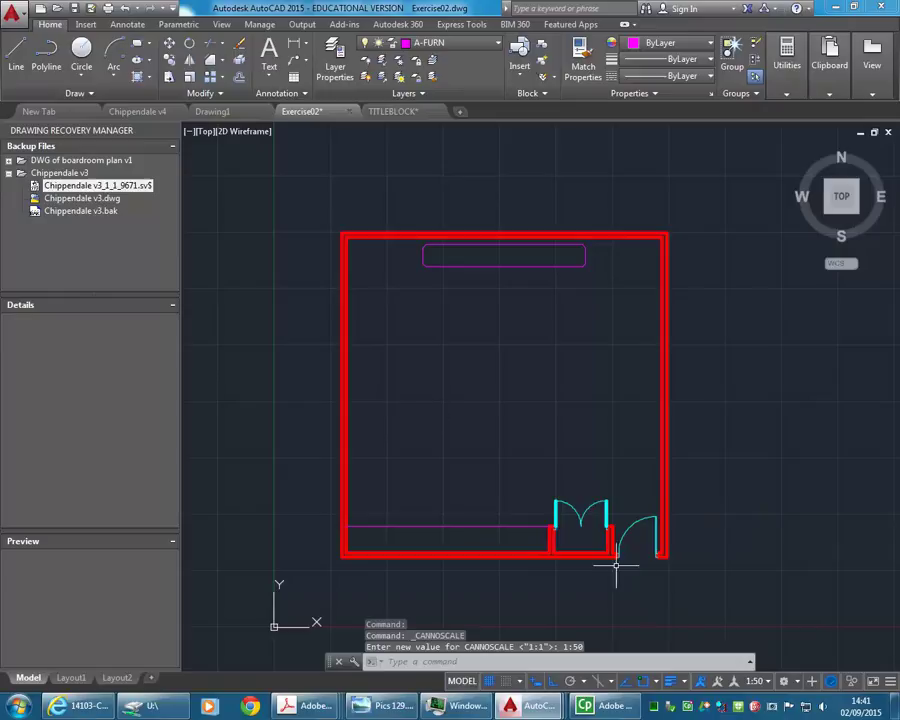
{"action": "left_click", "coordinate": [767, 682]}
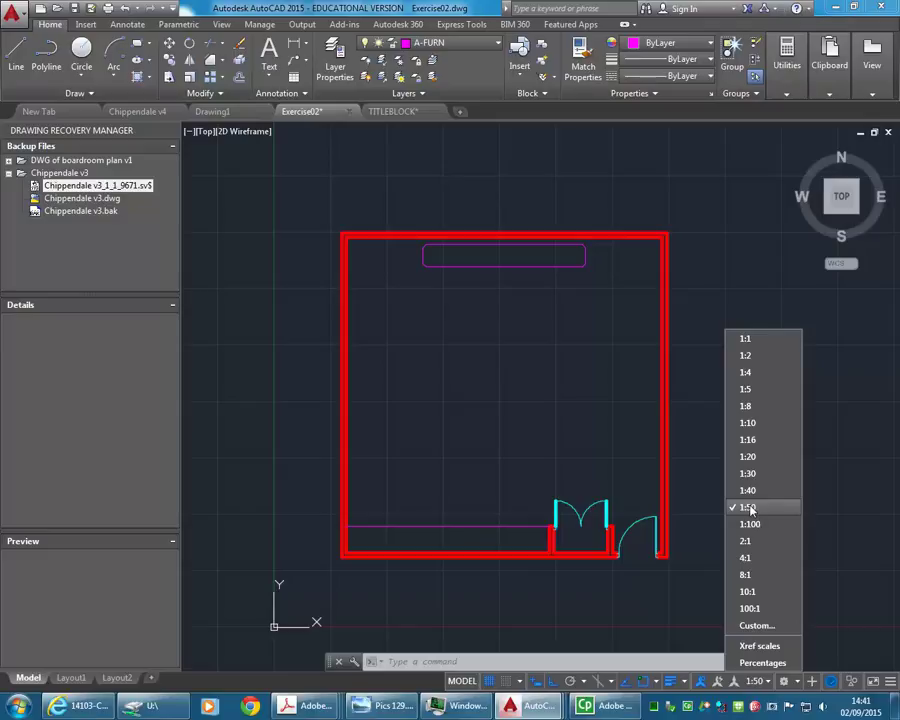
{"action": "left_click", "coordinate": [750, 508]}
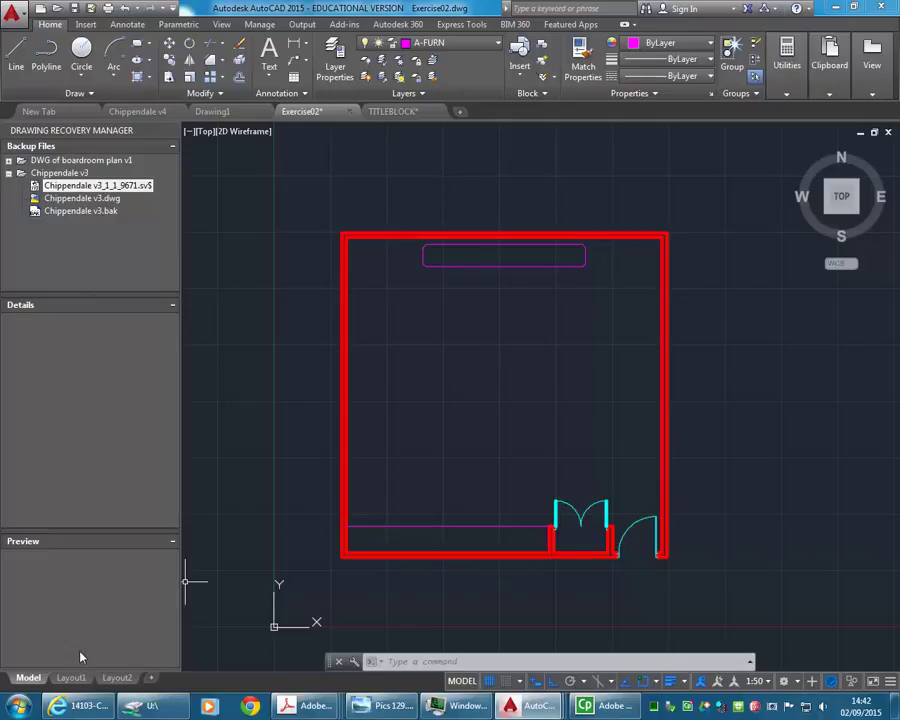
- Flip between the Layout1 and Layout2 sheets to compare them
{"action": "left_click", "coordinate": [68, 678]}
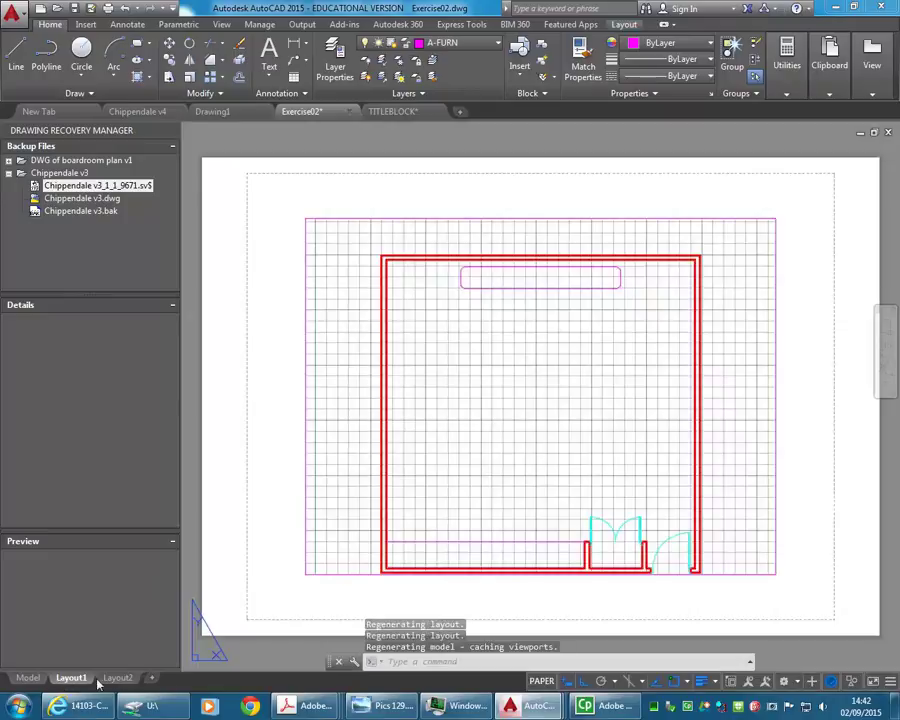
{"action": "left_click", "coordinate": [118, 678]}
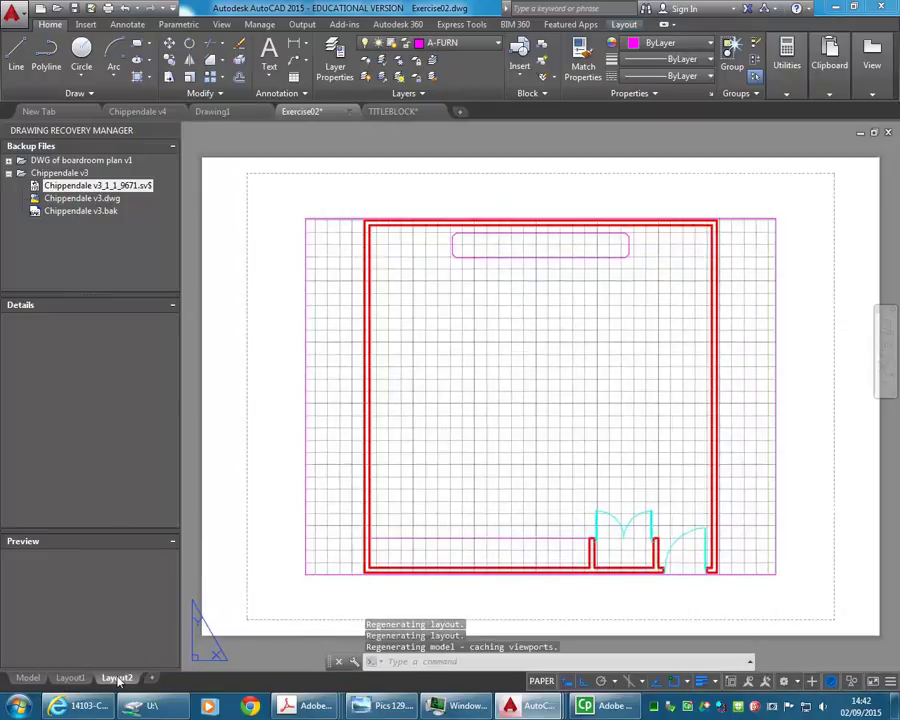
{"action": "left_click", "coordinate": [70, 678]}
{"action": "left_click", "coordinate": [117, 678]}
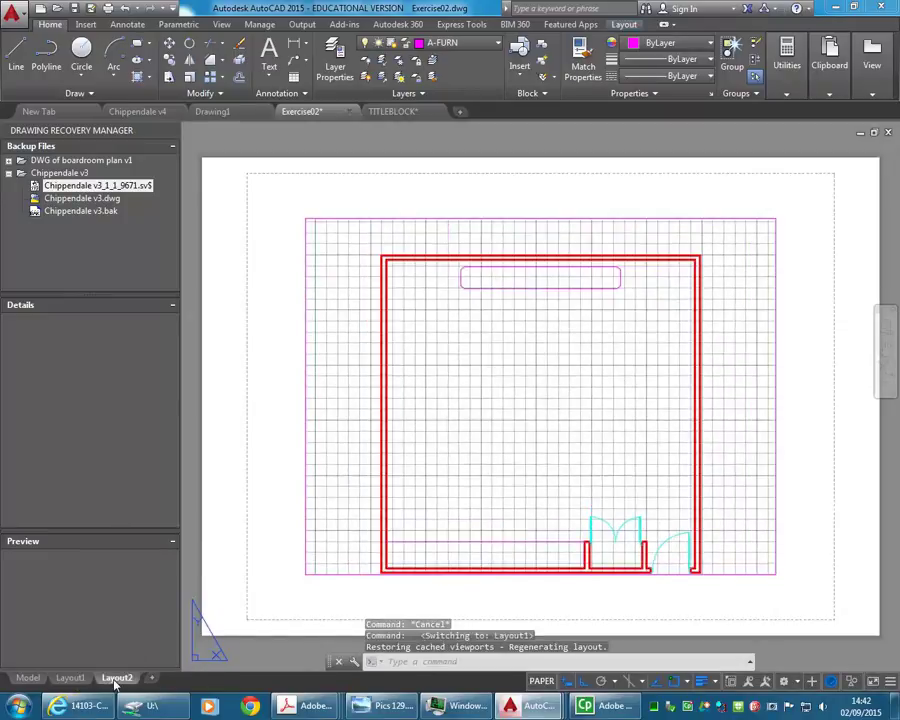
{"action": "left_click", "coordinate": [70, 678]}
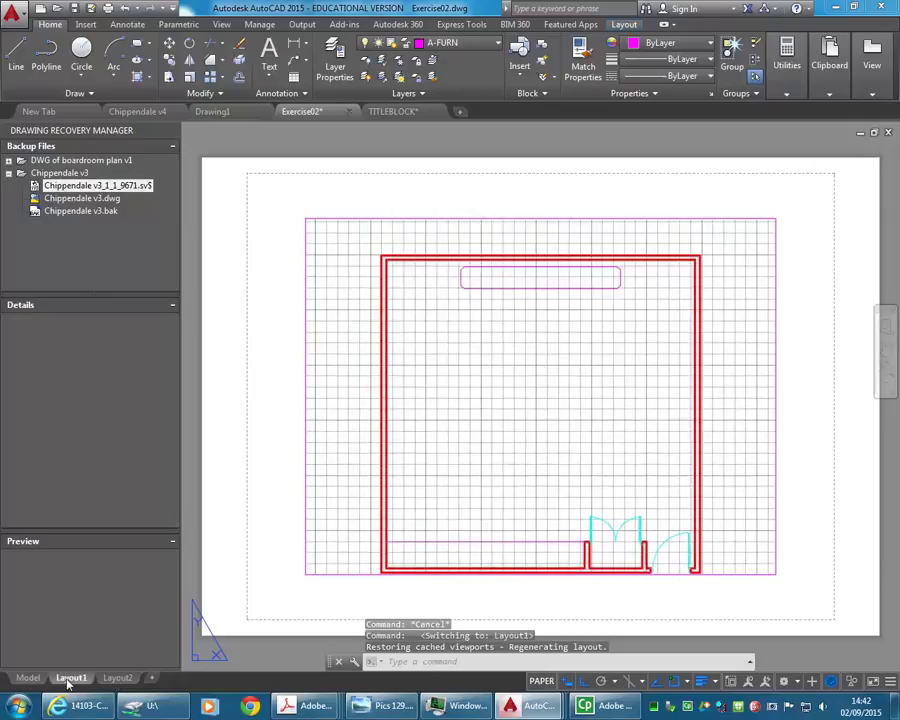
{"action": "left_click", "coordinate": [117, 678]}
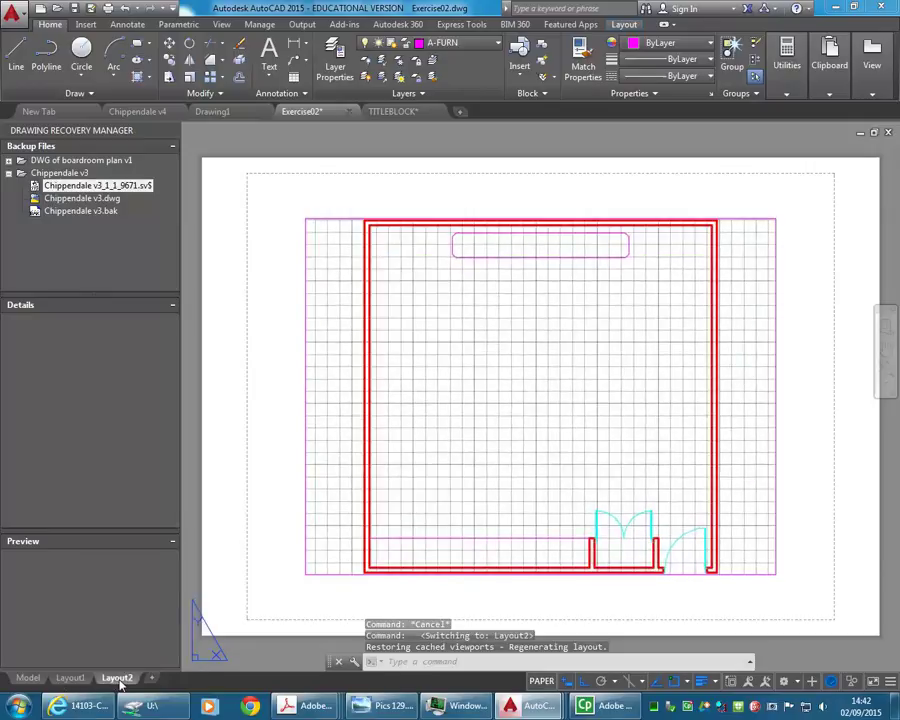
{"action": "left_click", "coordinate": [74, 679]}
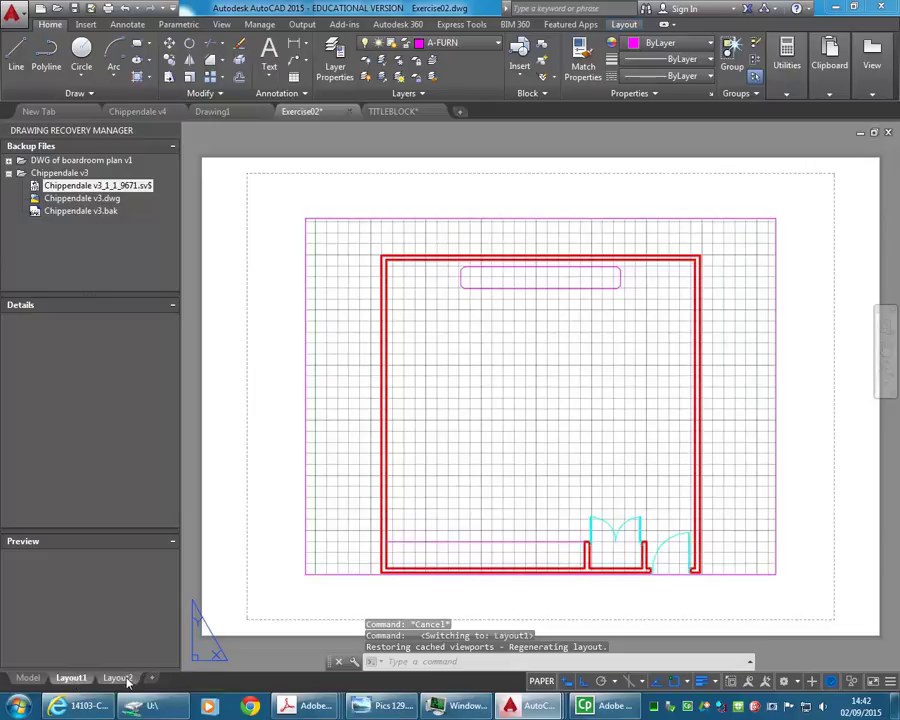
- Go back to model space, recheck Layout2, and finish on the Layout1 sheet
{"action": "left_click", "coordinate": [28, 678]}
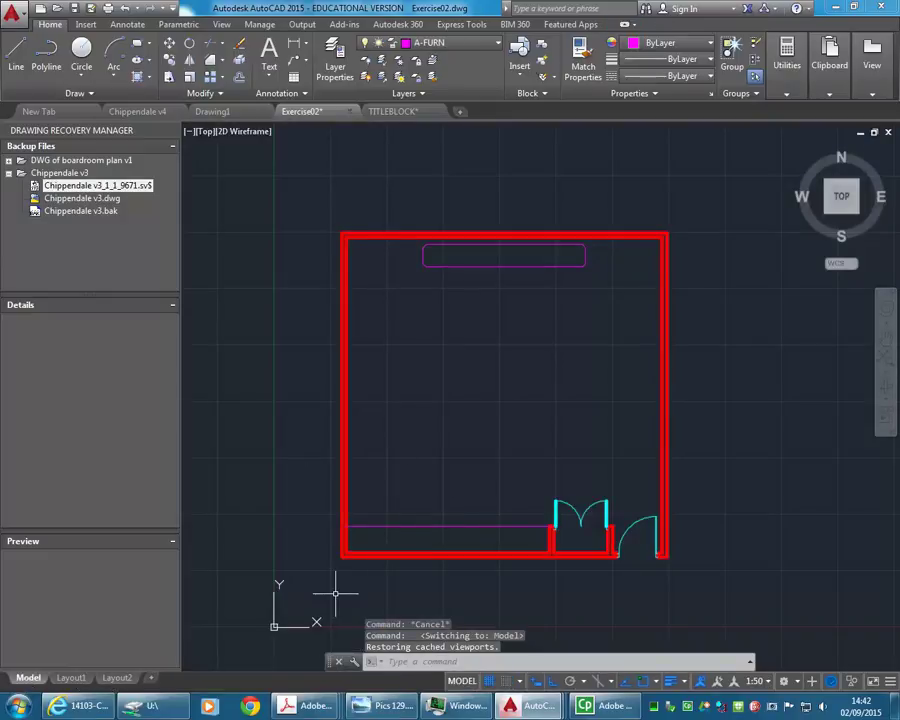
{"action": "left_click", "coordinate": [70, 678]}
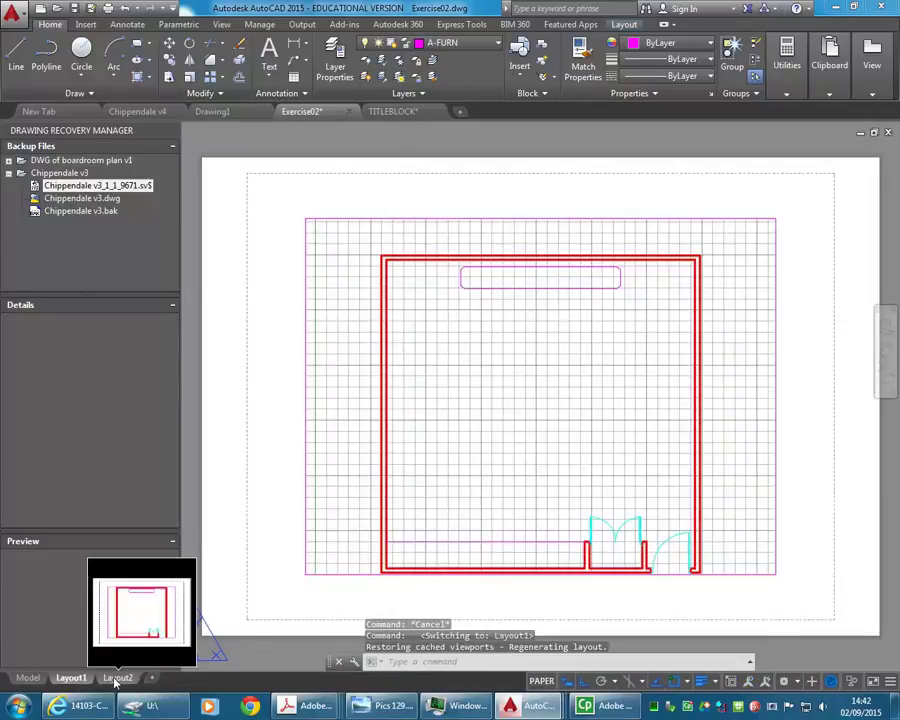
{"action": "left_click", "coordinate": [116, 679]}
{"action": "left_click", "coordinate": [70, 678]}
{"action": "left_click", "coordinate": [116, 679]}
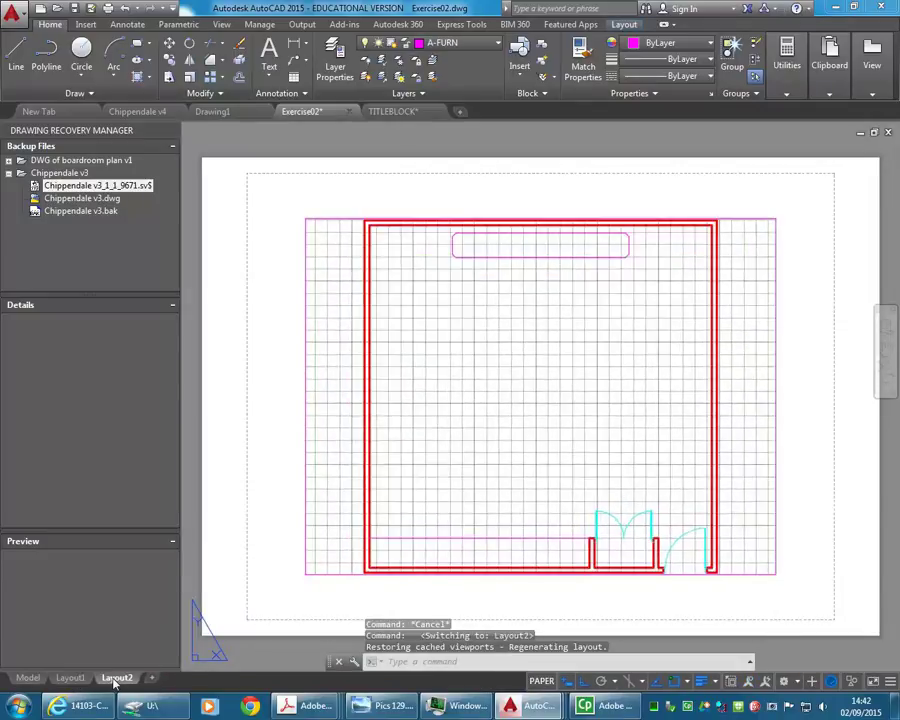
{"action": "left_click", "coordinate": [70, 678]}
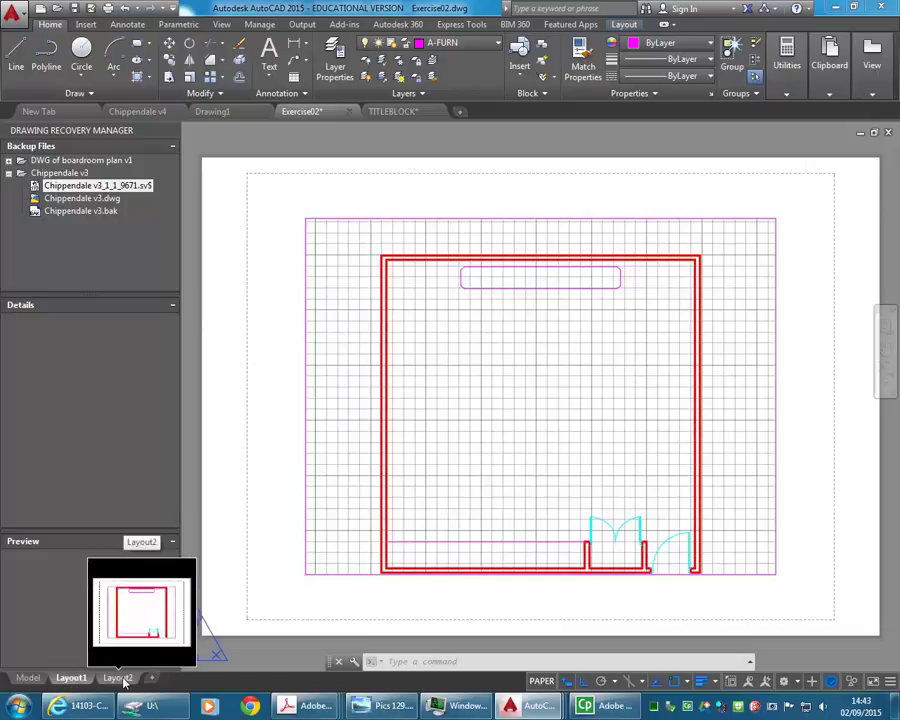
- In Chippendale v4, browse the A3@1-100 Plan, RCP, Elec, Drain and Section 1 layouts, then return to model space
{"action": "left_click", "coordinate": [141, 112]}
{"action": "key", "text": "Escape"}
{"action": "key", "text": "Escape"}
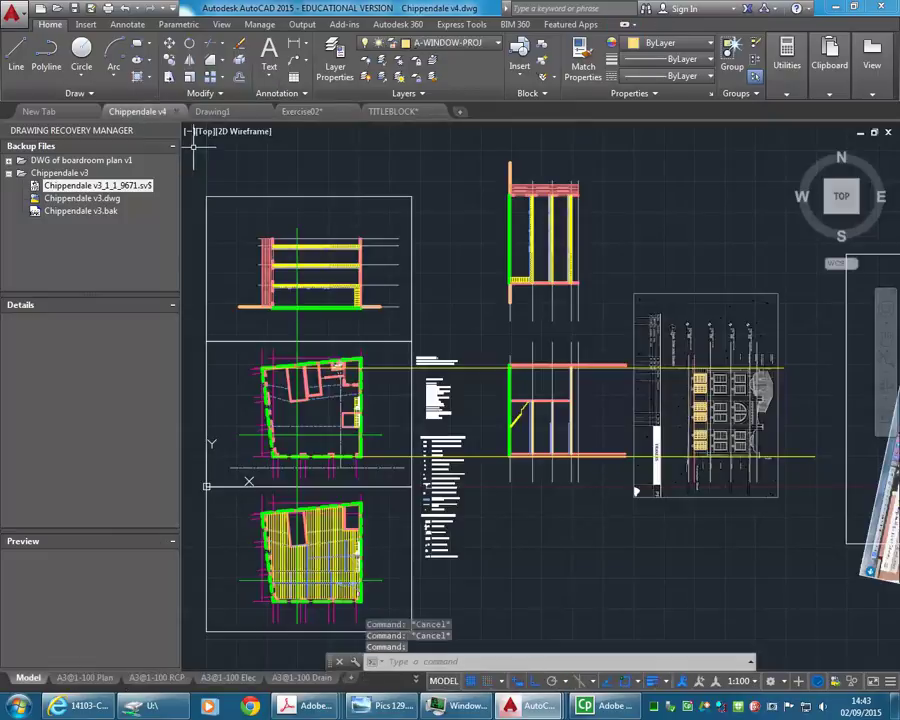
{"action": "left_click", "coordinate": [79, 680]}
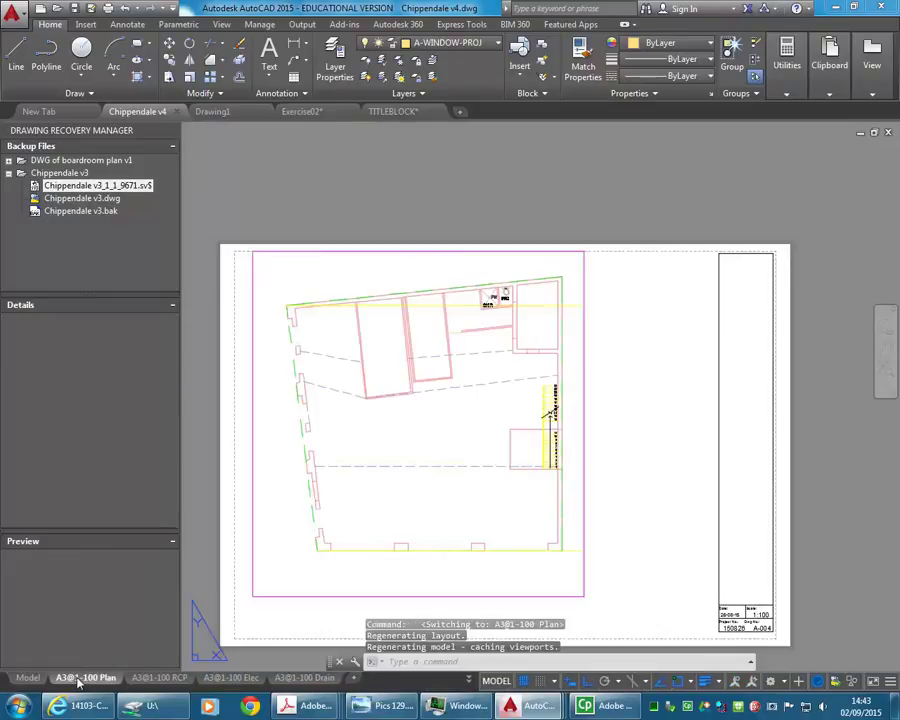
{"action": "left_click", "coordinate": [150, 679]}
{"action": "left_click", "coordinate": [231, 678]}
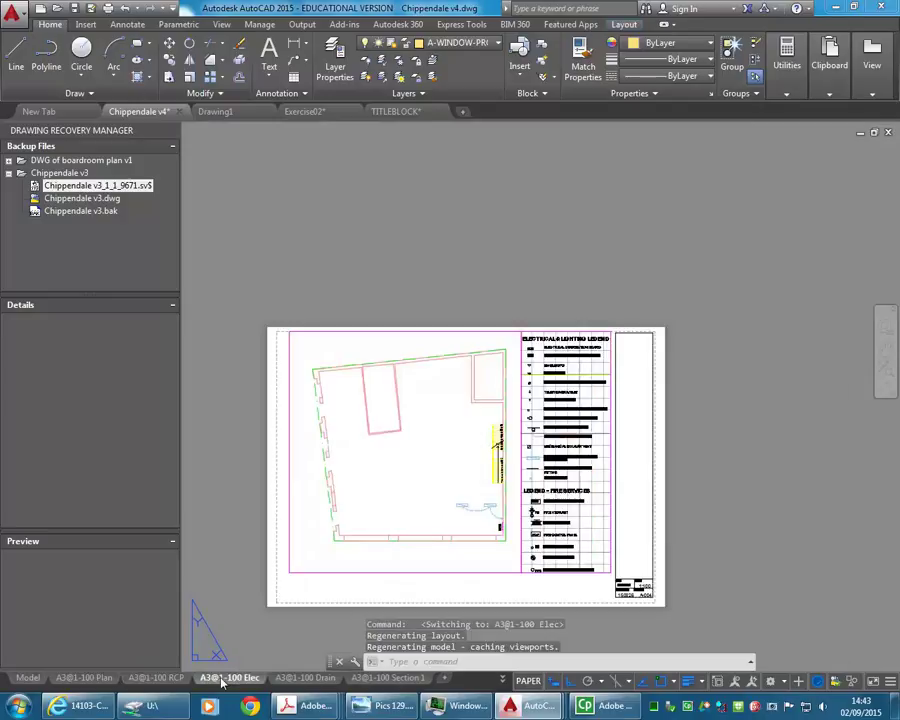
{"action": "left_click", "coordinate": [306, 679]}
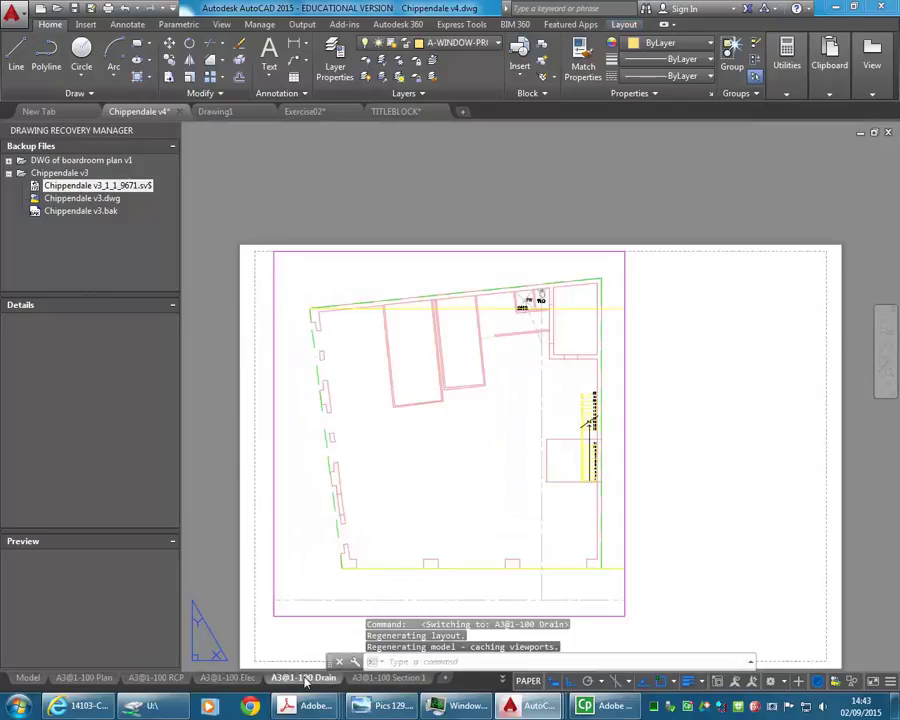
{"action": "left_click", "coordinate": [376, 680]}
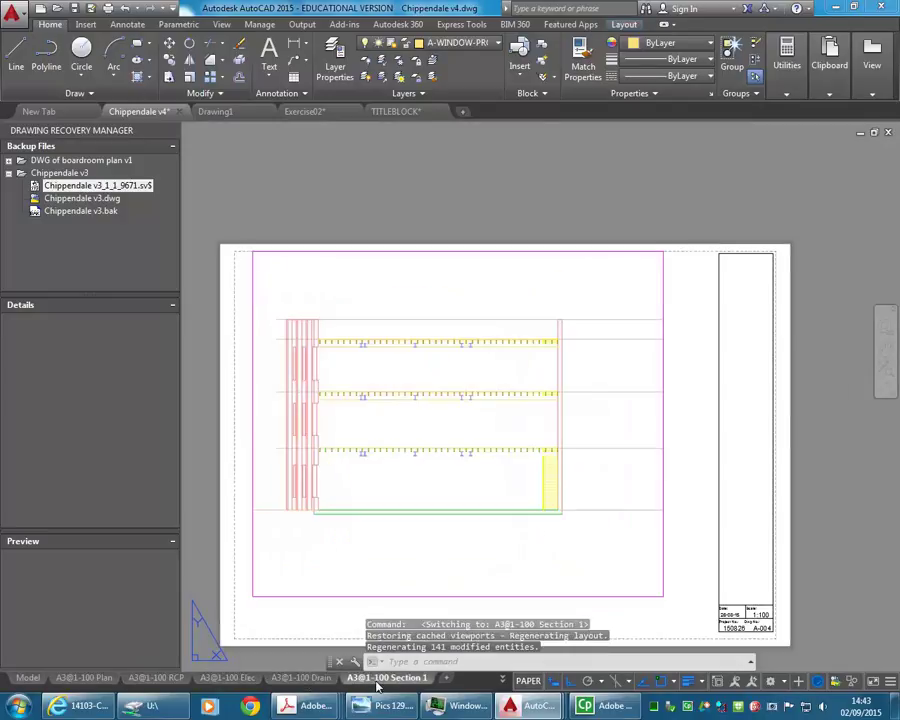
{"action": "left_click", "coordinate": [28, 679]}
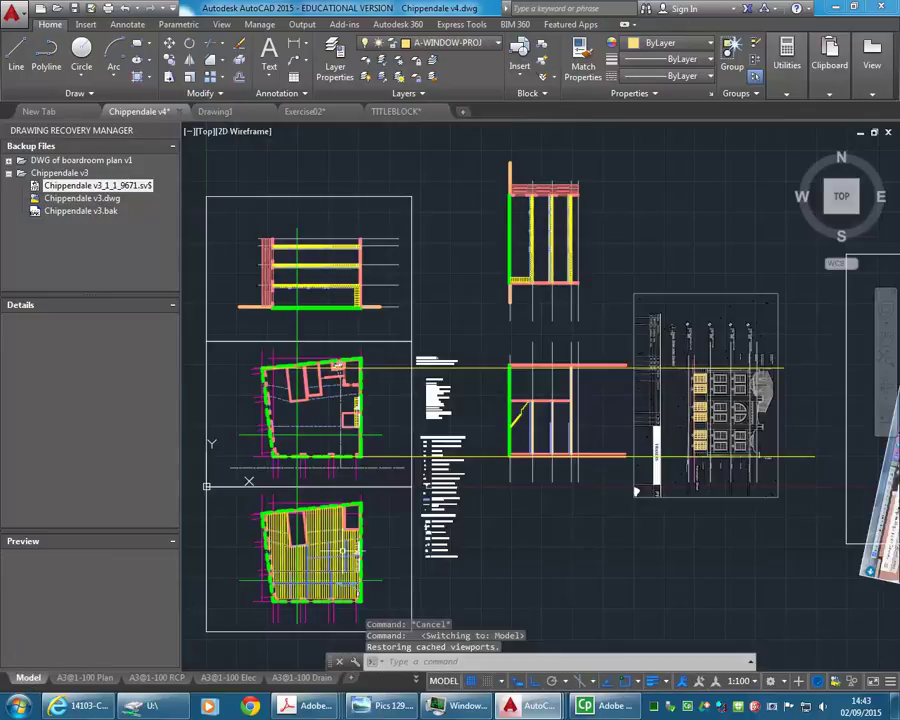
- Pan model space, revisit the Plan, RCP, Elec and Drain layouts, then switch to Exercise02
{"action": "middle_click_drag", "start_coordinate": [513, 449], "coordinate": [651, 449]}
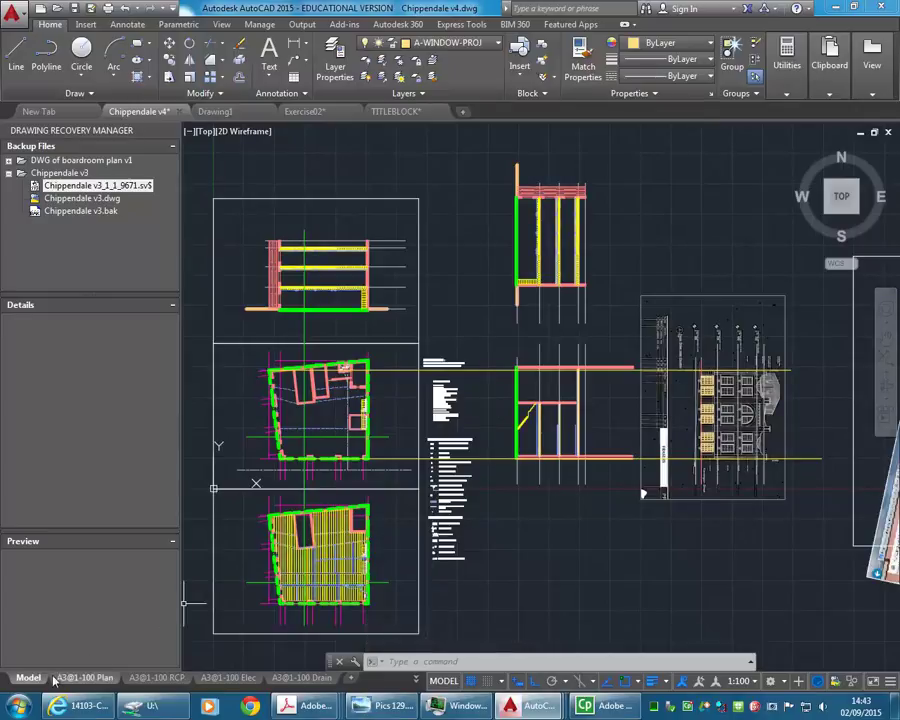
{"action": "left_click", "coordinate": [85, 678]}
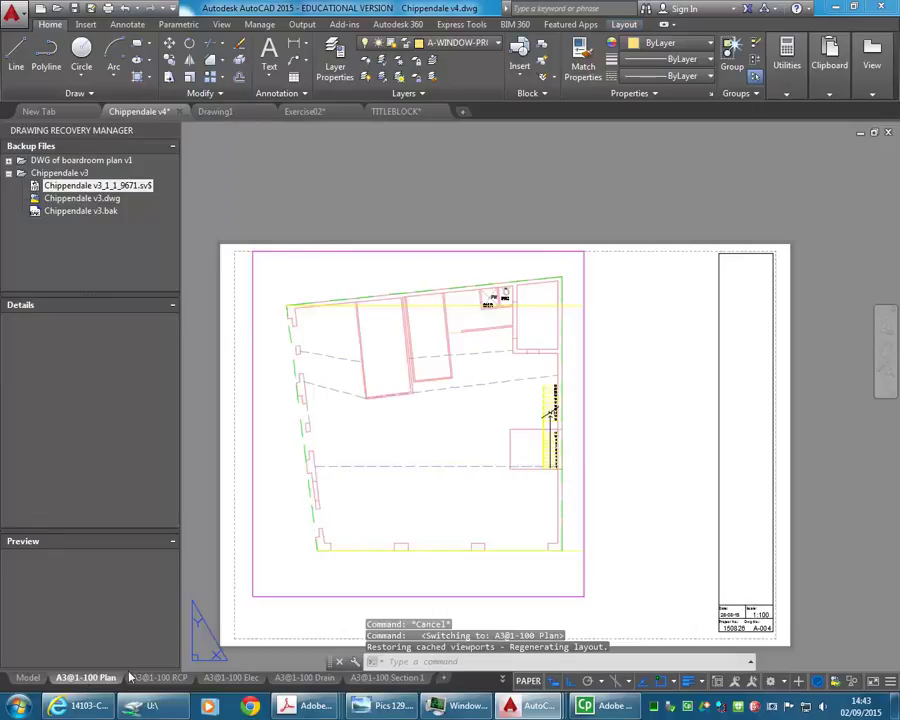
{"action": "left_click", "coordinate": [175, 678]}
{"action": "left_click", "coordinate": [230, 678]}
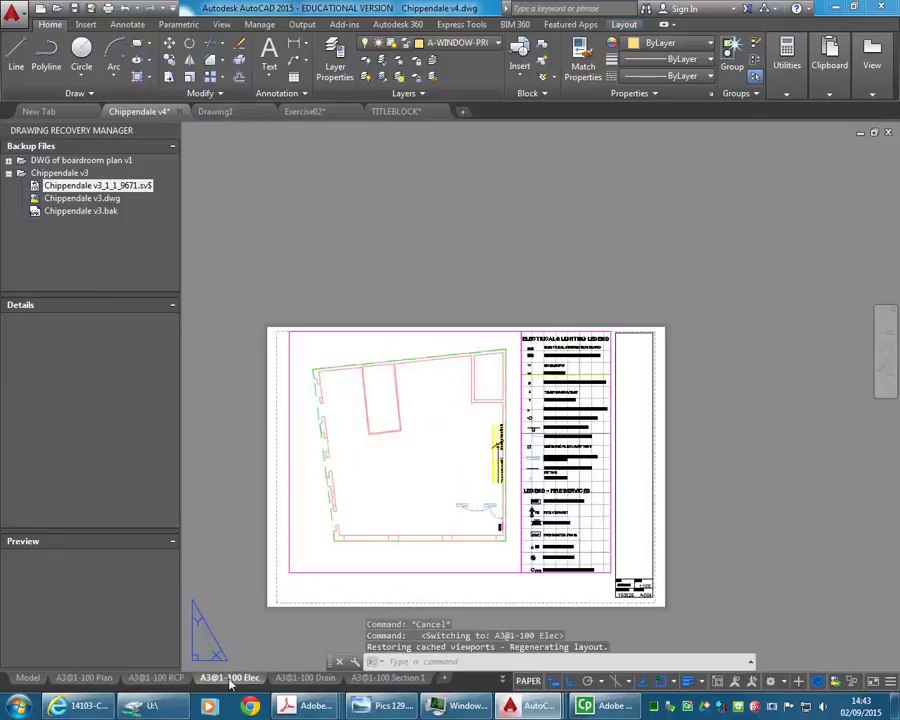
{"action": "left_click", "coordinate": [300, 678]}
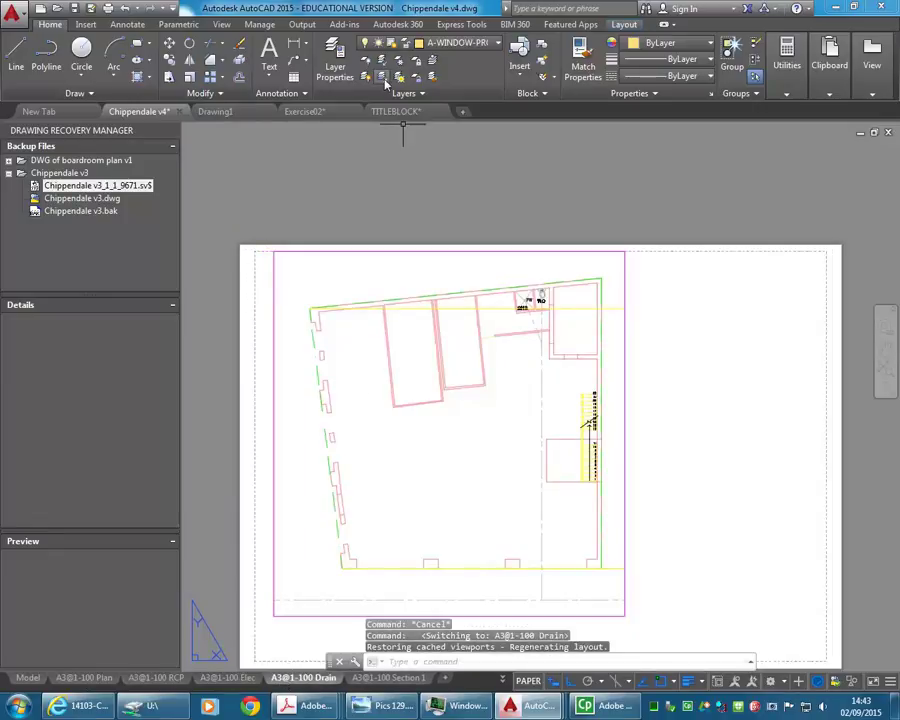
{"action": "left_click", "coordinate": [330, 111]}
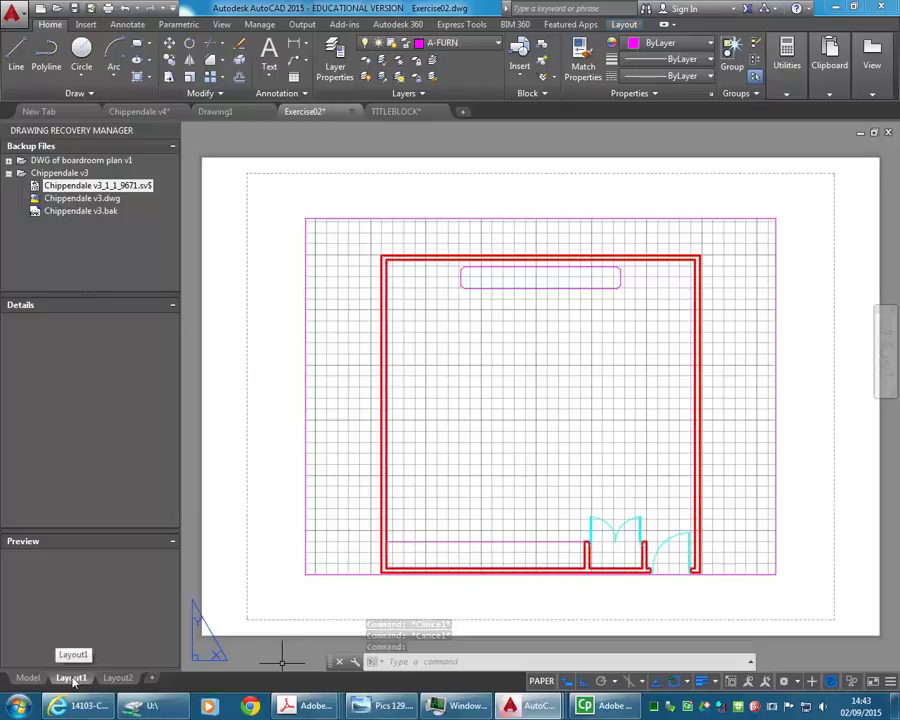
- Rename the Layout1 tab to 'Floorplan 1:50'
{"action": "right_click", "coordinate": [72, 678]}
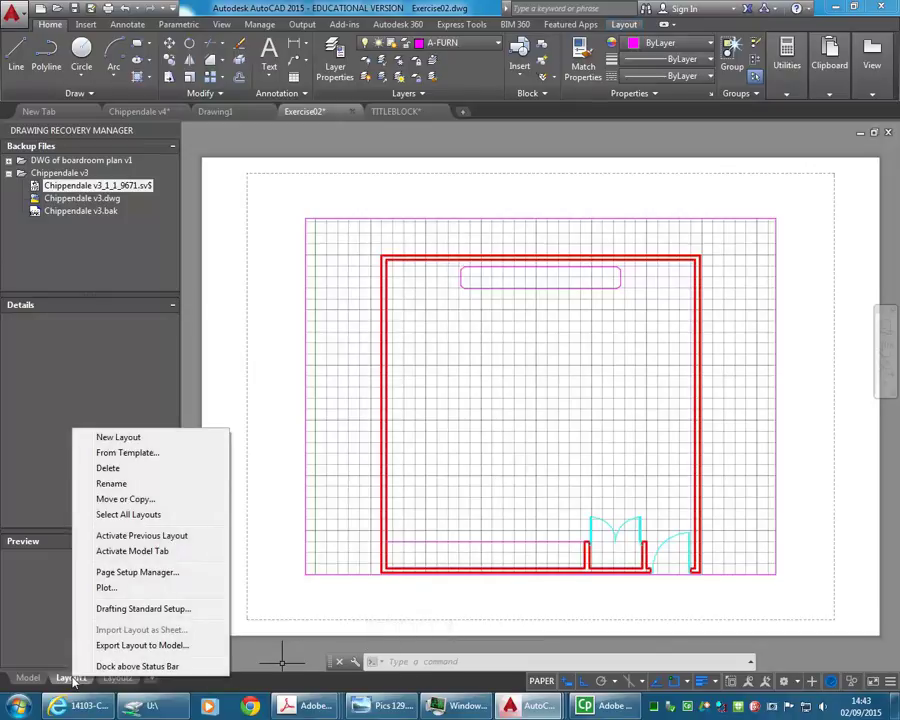
{"action": "left_click", "coordinate": [112, 484]}
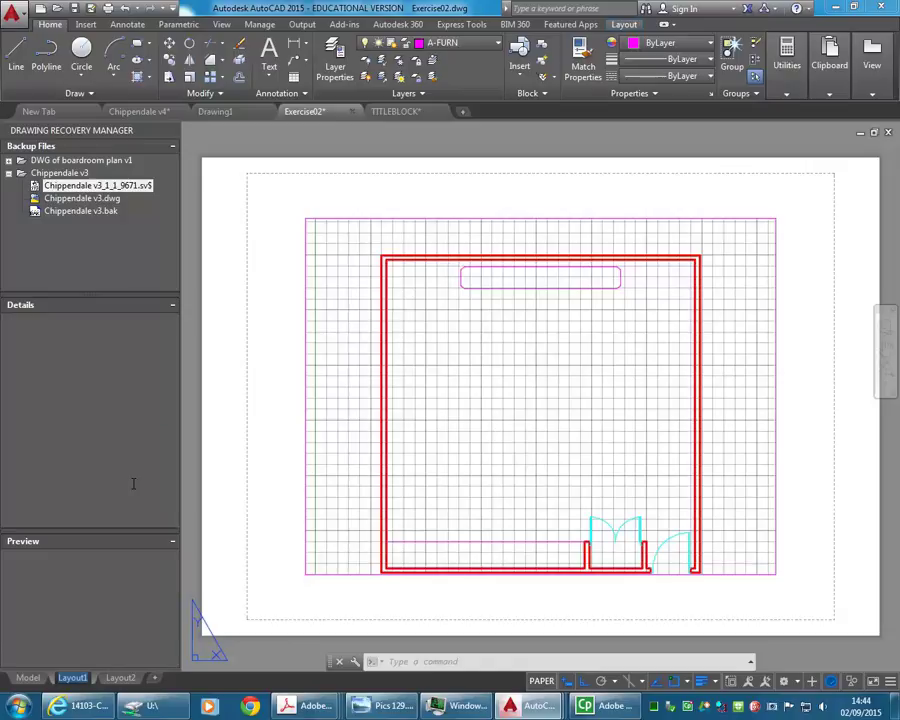
{"action": "type", "text": "Floor"}
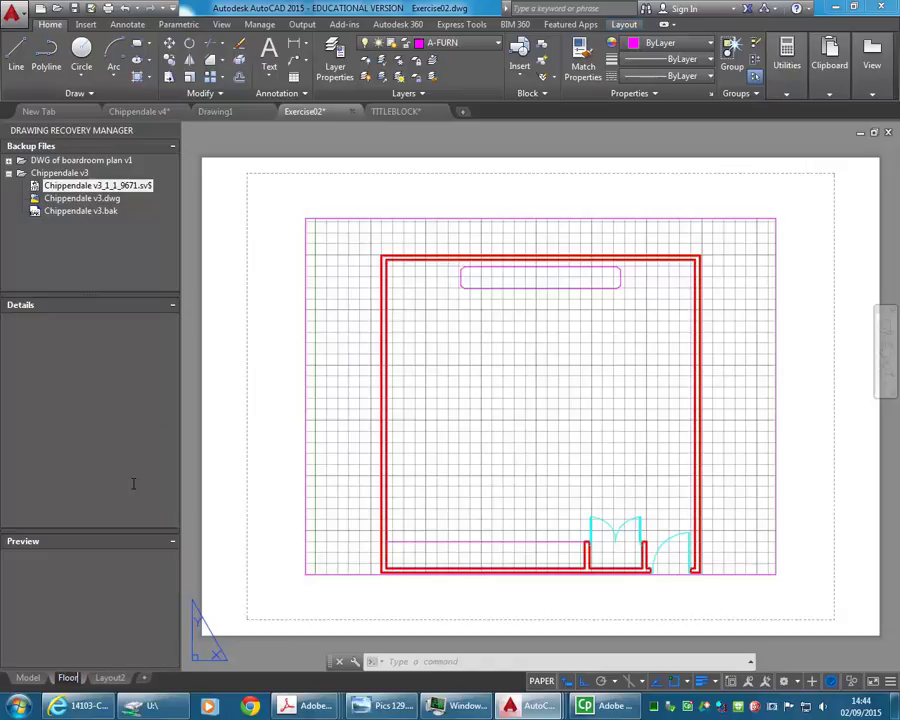
{"action": "type", "text": "plan"}
{"action": "key", "text": "Return"}
{"action": "type", "text": "1"}
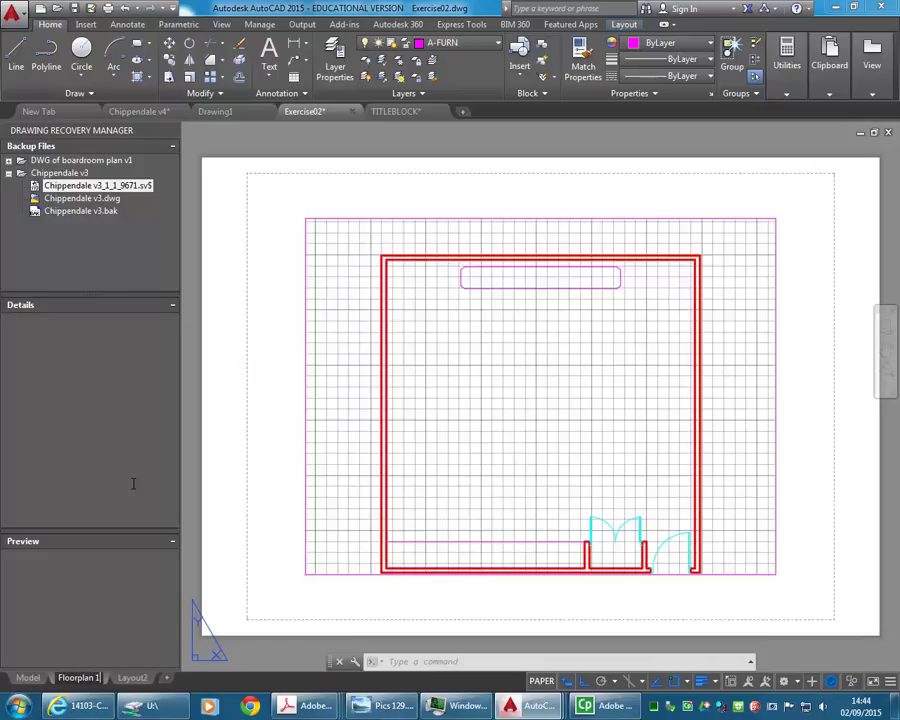
{"action": "type", "text": ":50"}
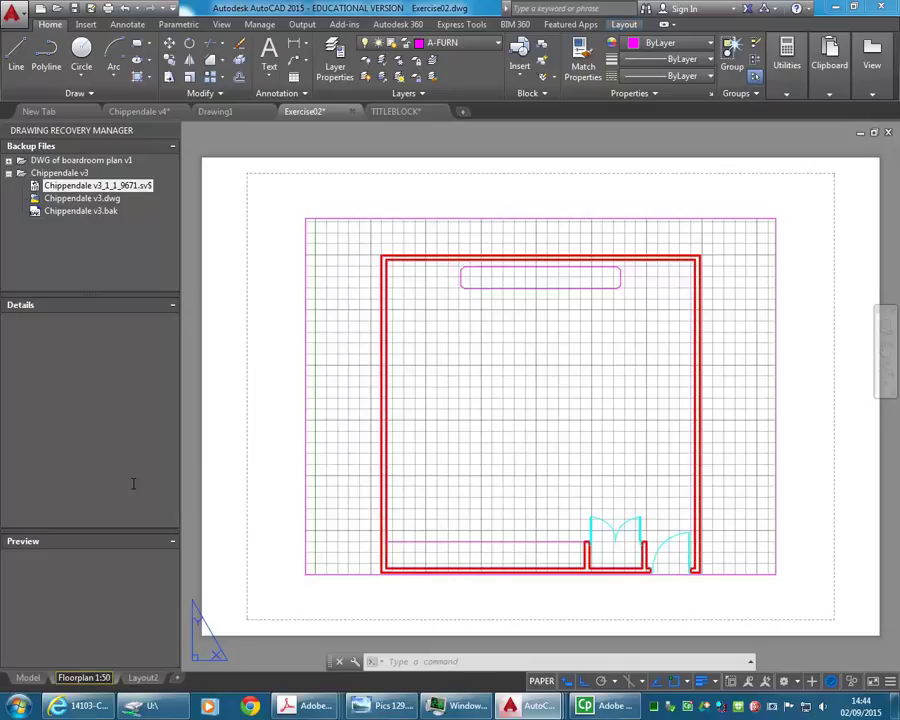
{"action": "key", "text": "Return"}
{"action": "left_click", "coordinate": [108, 679]}
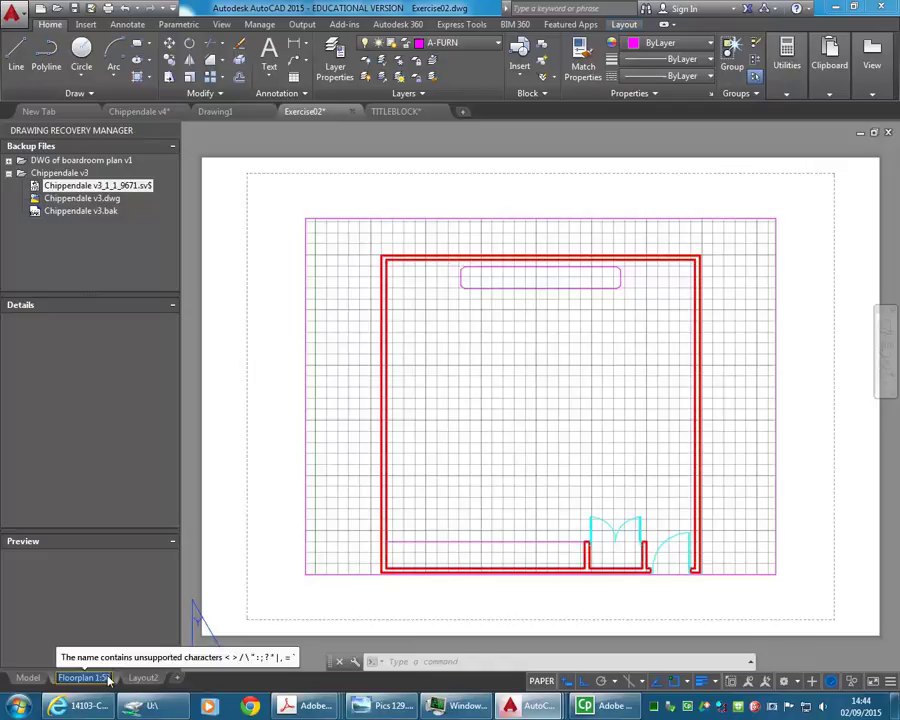
{"action": "key", "text": "Return"}
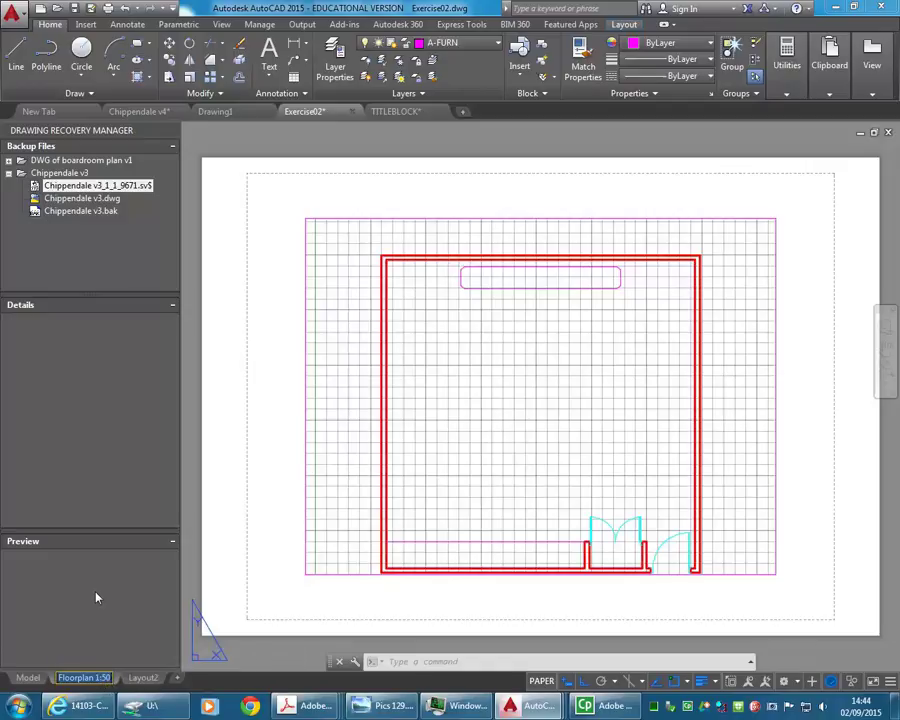
- Replace the unsupported colon with a hyphen, naming the layout 'Floorplan 1-50'
{"action": "double_click", "coordinate": [107, 679]}
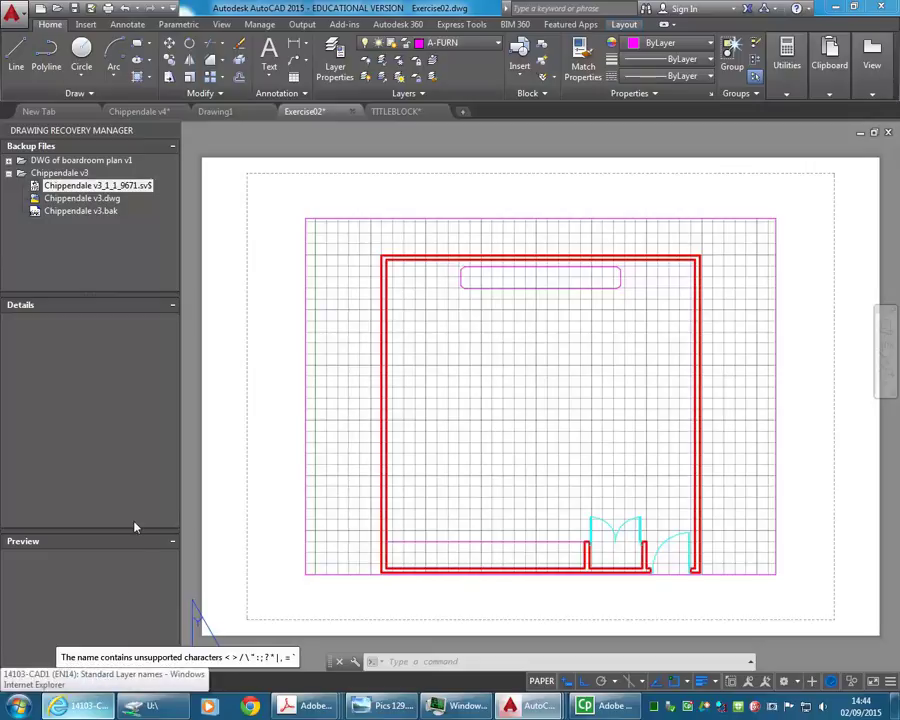
{"action": "key", "text": "colon"}
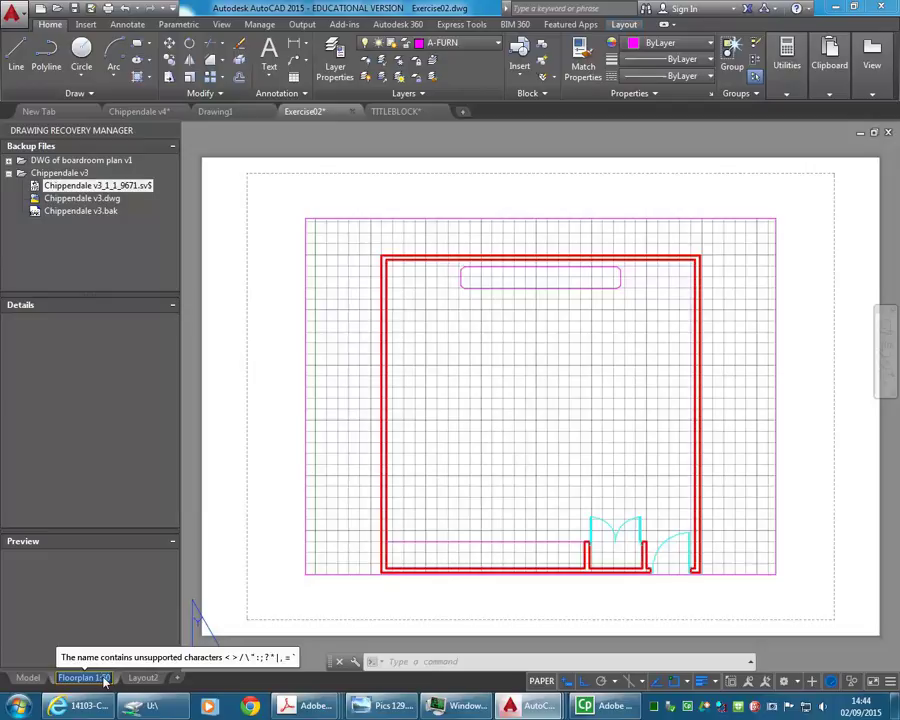
{"action": "key", "text": "Left"}
{"action": "key", "text": "Left"}
{"action": "key", "text": "BackSpace"}
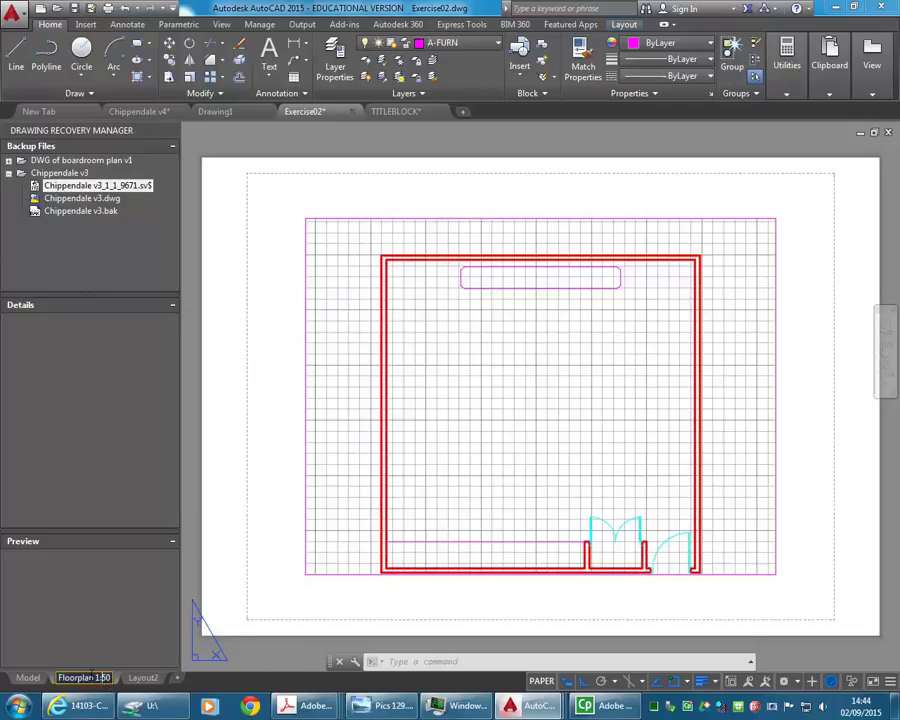
{"action": "key", "text": "Return"}
{"action": "type", "text": "-"}
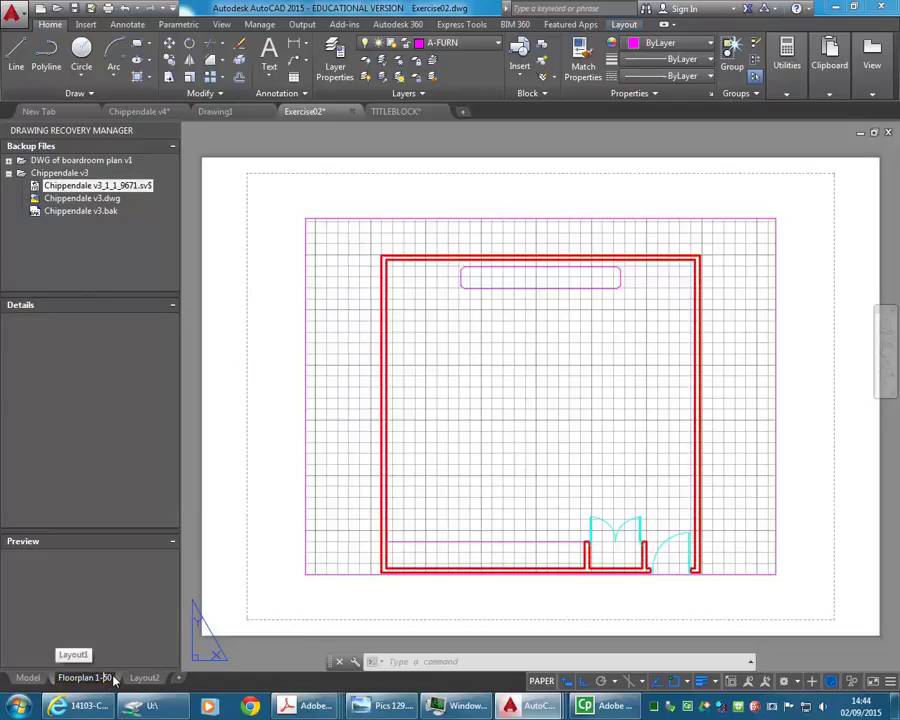
{"action": "key", "text": "Return"}
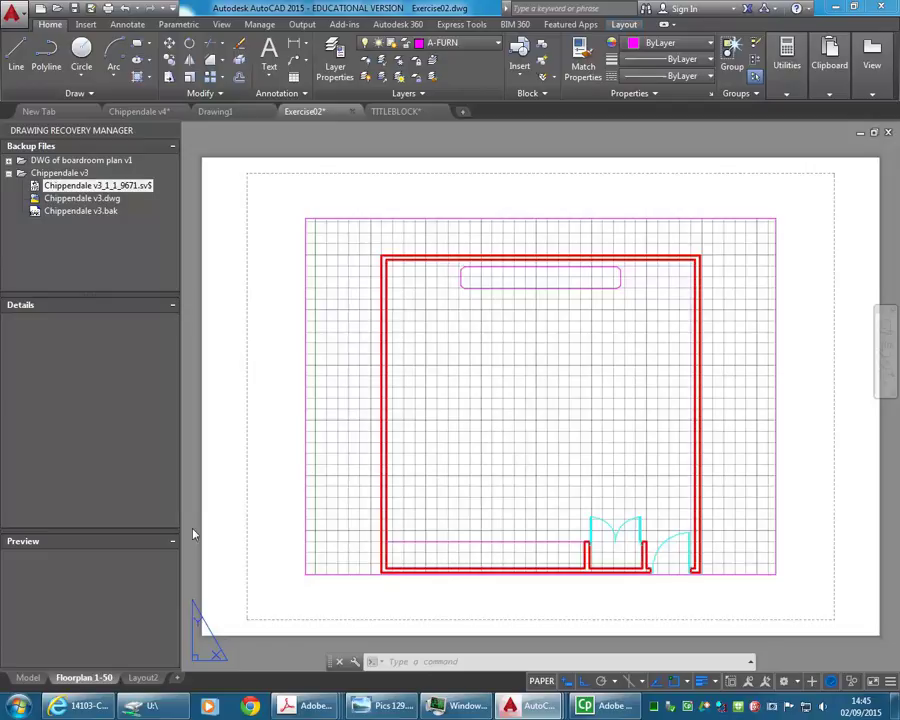
- Show the right-click menu of the Floorplan 1-50 layout tab
{"action": "left_click", "coordinate": [302, 523]}
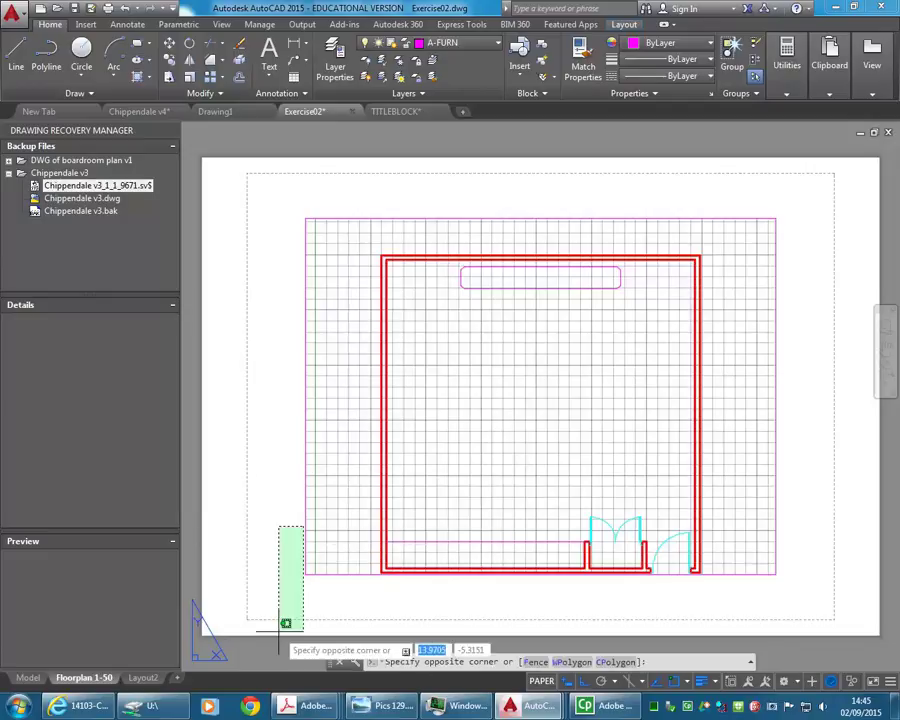
{"action": "left_click", "coordinate": [255, 604]}
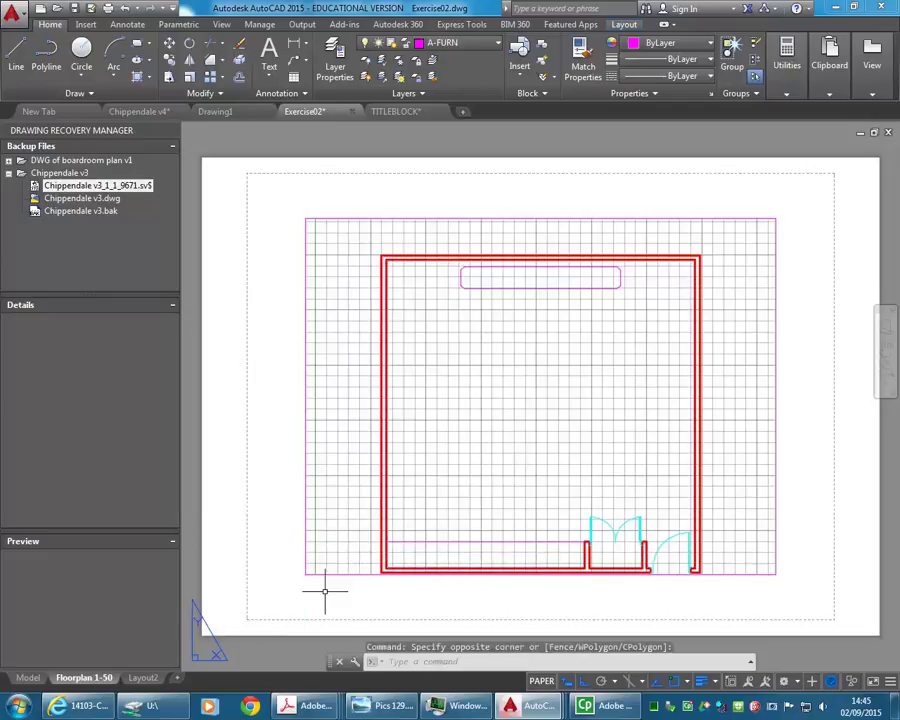
{"action": "right_click", "coordinate": [73, 679]}
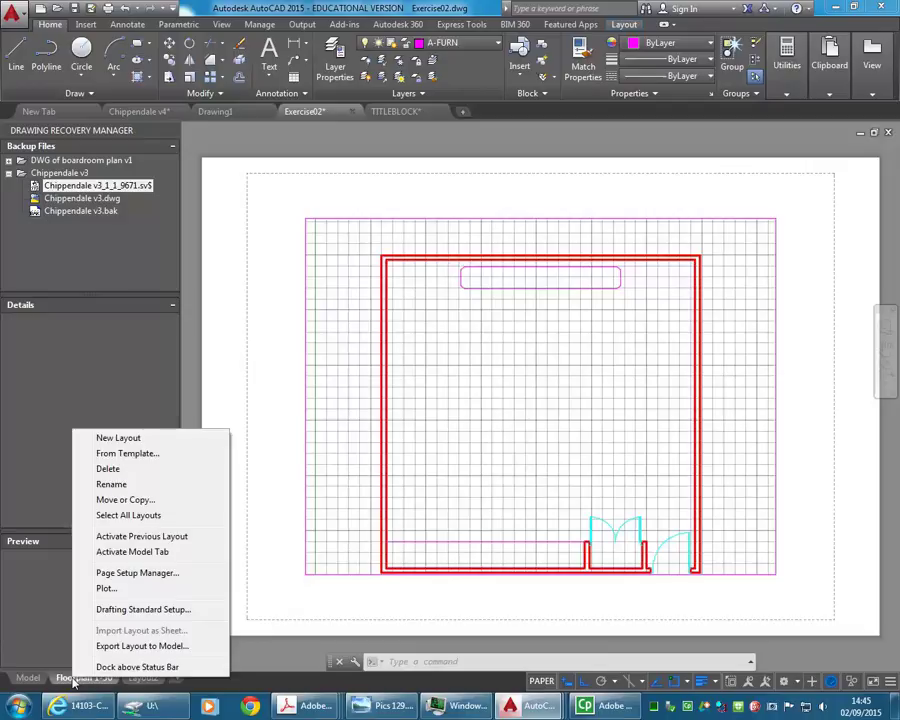
- Launch the Page Setup Manager from the Floorplan 1-50 tab menu, reopening it after one close
{"action": "left_click", "coordinate": [121, 574]}
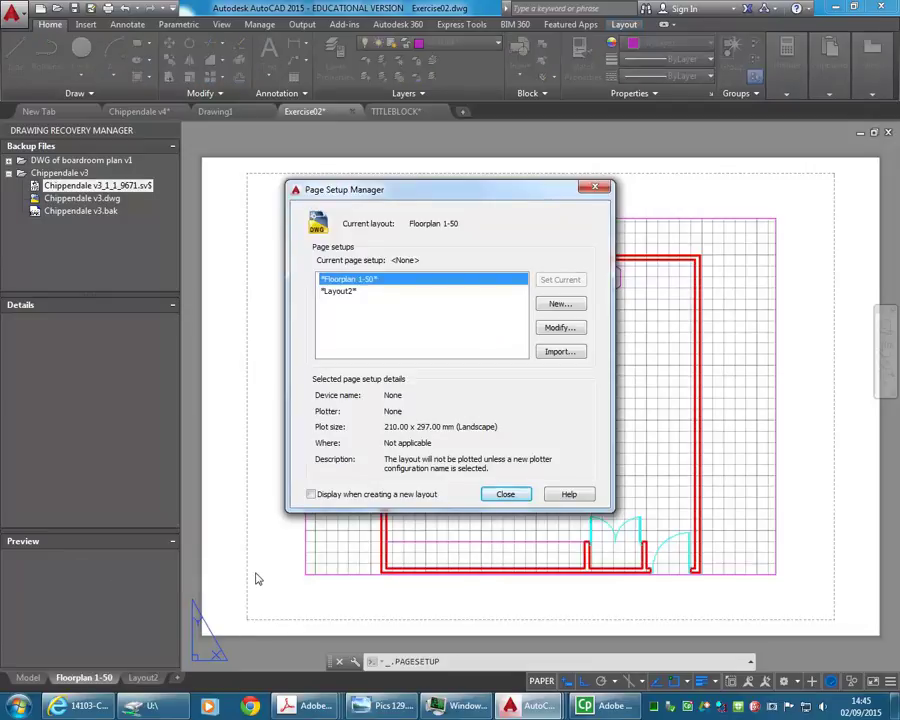
{"action": "left_click", "coordinate": [507, 492]}
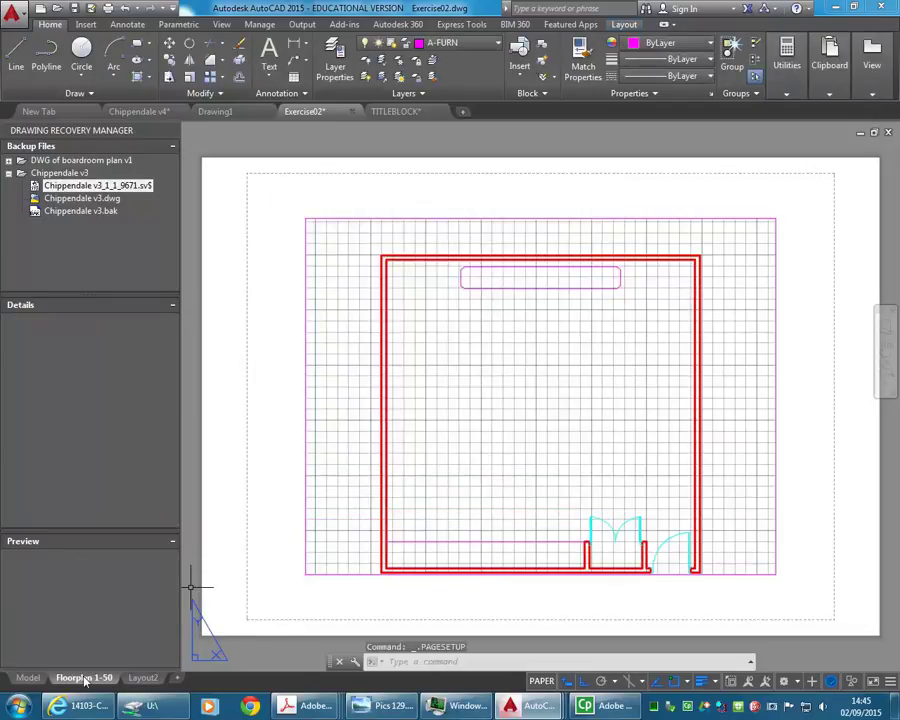
{"action": "right_click", "coordinate": [85, 680]}
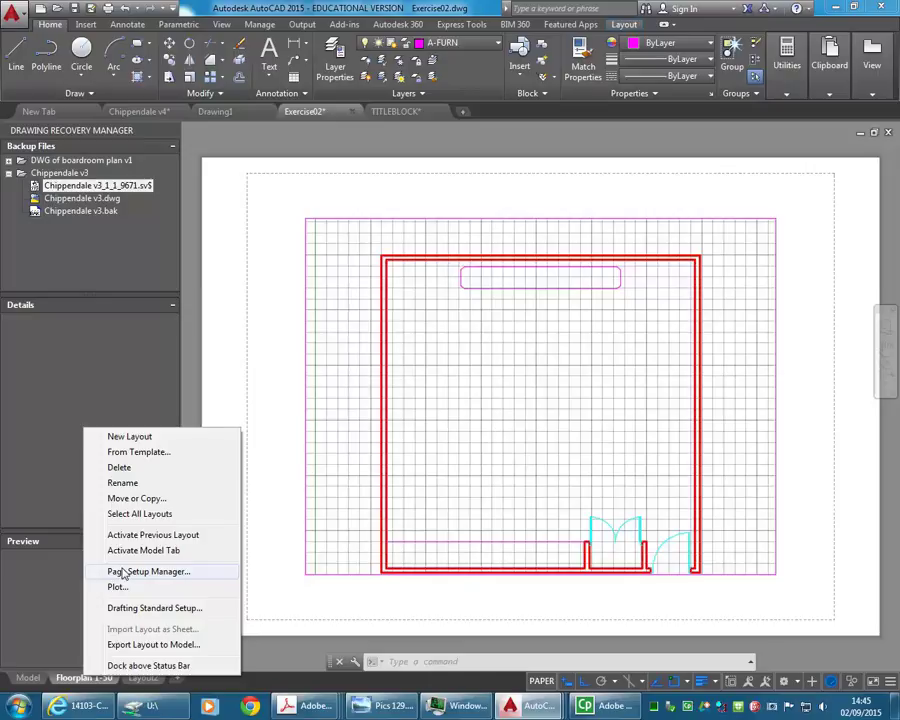
{"action": "left_click", "coordinate": [122, 573]}
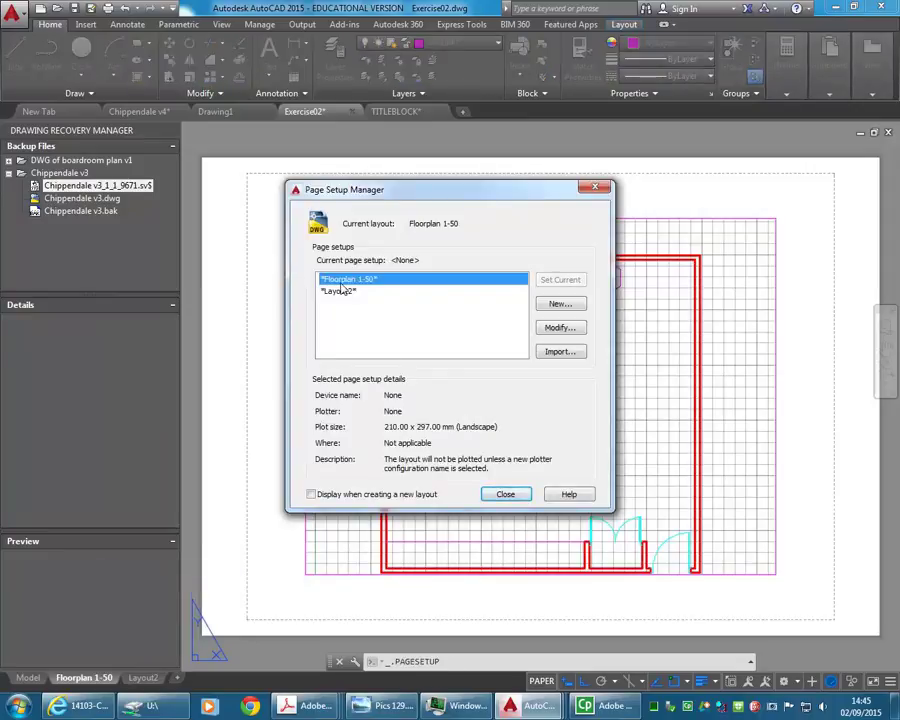
- Modify the Floorplan 1-50 page setup, switching the printer from Adobe PDF to DWG To PDF.pc3
{"action": "left_click", "coordinate": [557, 328]}
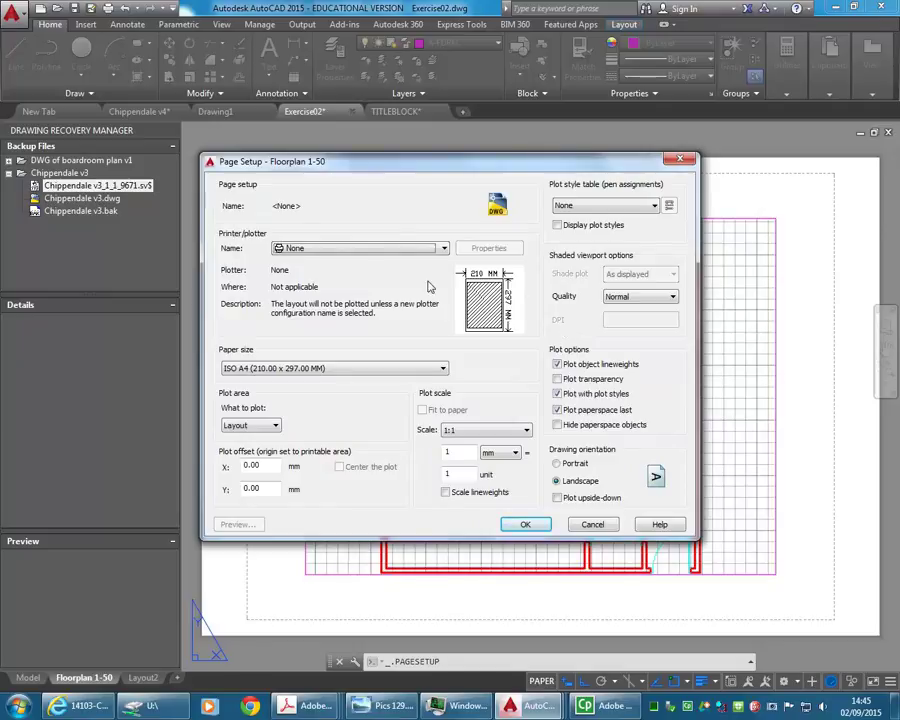
{"action": "left_click", "coordinate": [397, 251]}
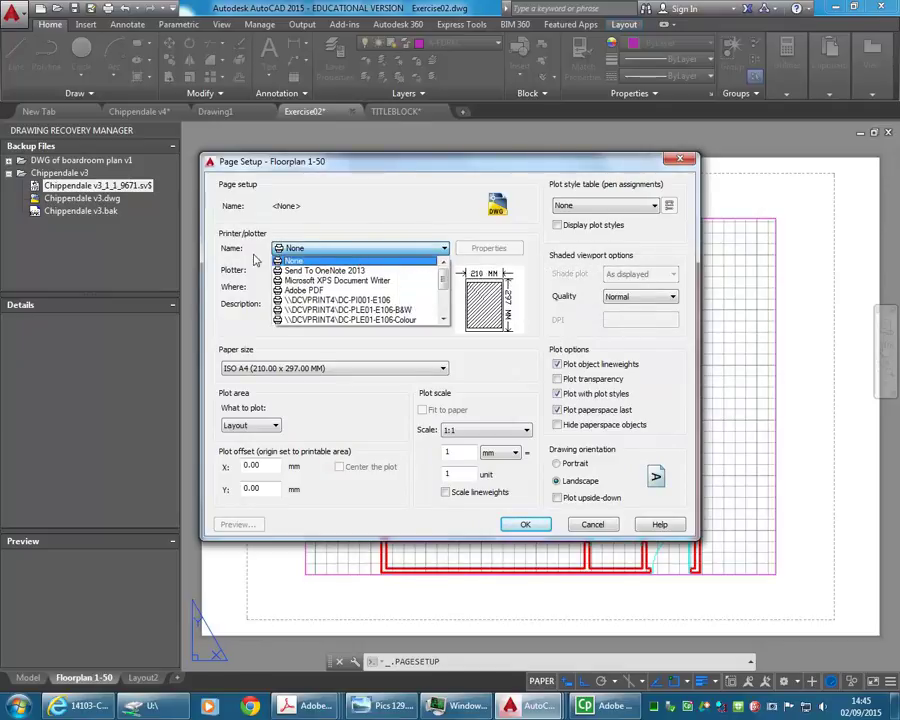
{"action": "left_click", "coordinate": [313, 290]}
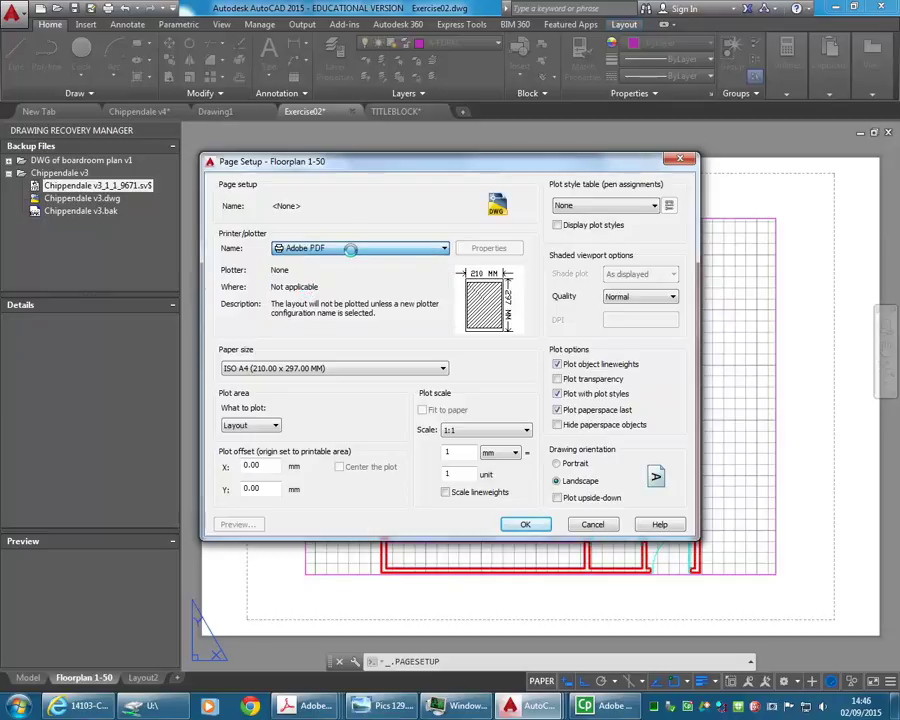
{"action": "left_click", "coordinate": [351, 250]}
{"action": "scroll", "coordinate": [295, 305], "scroll_direction": "down", "scroll_amount": 2}
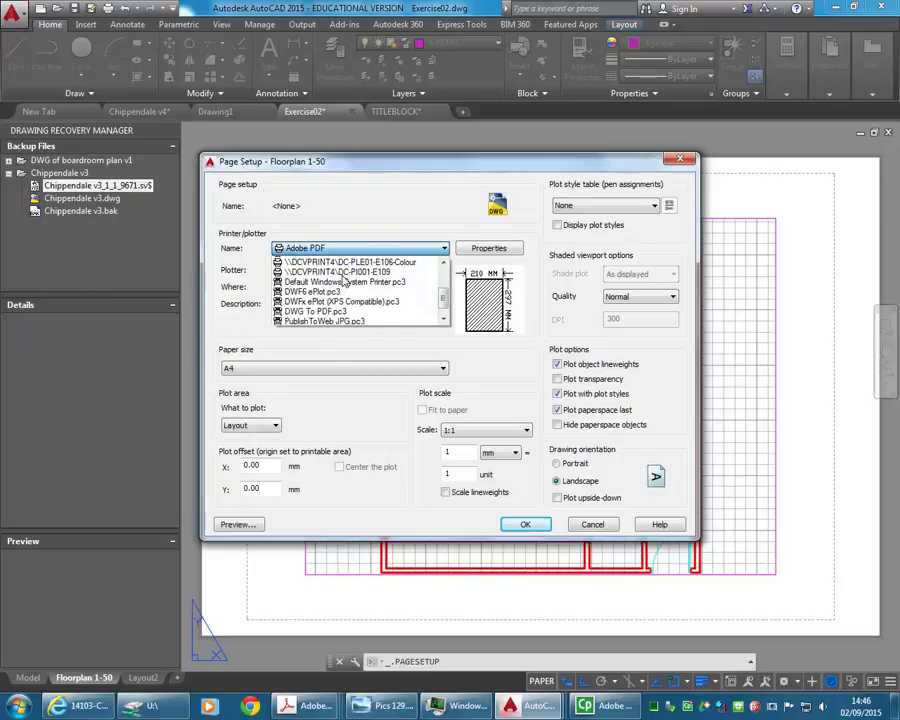
{"action": "left_click", "coordinate": [300, 310]}
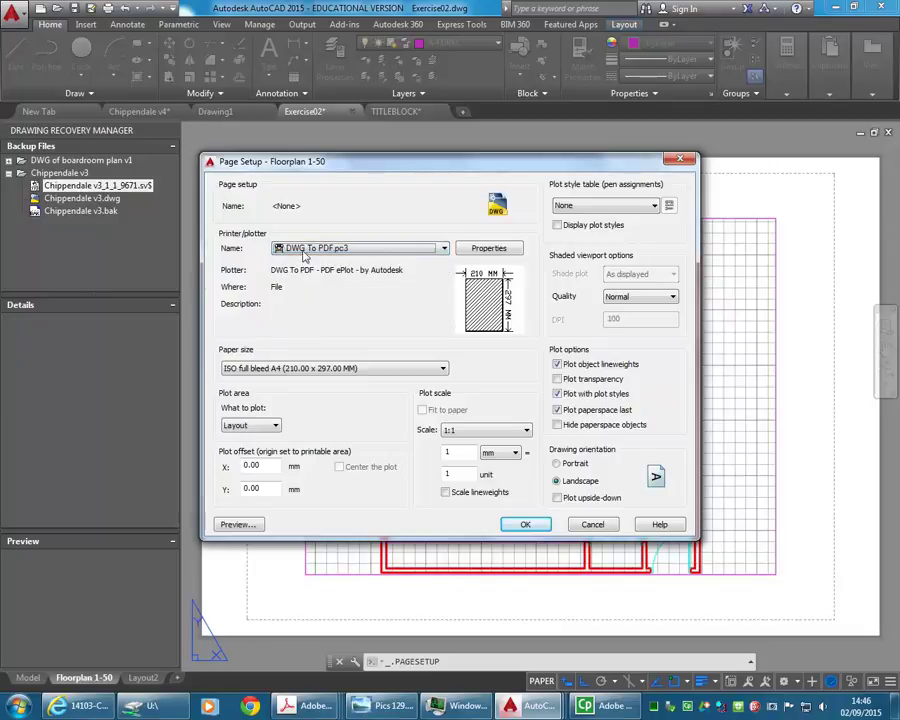
- Recheck the output device list and keep DWG To PDF.pc3 as the plotter
{"action": "left_click", "coordinate": [360, 250]}
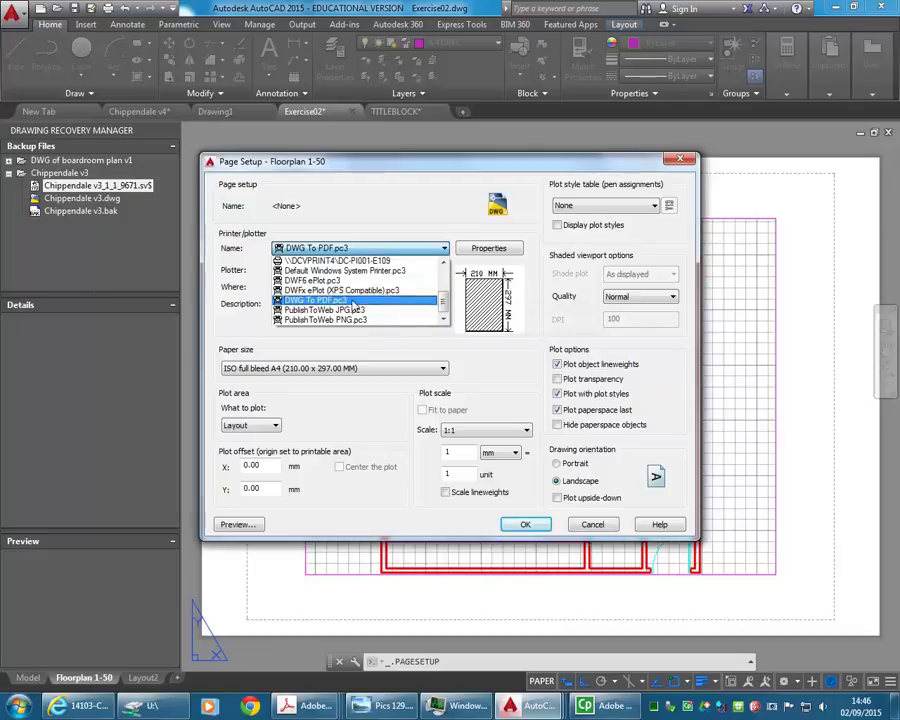
{"action": "scroll", "coordinate": [338, 300], "scroll_direction": "up", "scroll_amount": 3}
{"action": "scroll", "coordinate": [338, 300], "scroll_direction": "down", "scroll_amount": 2}
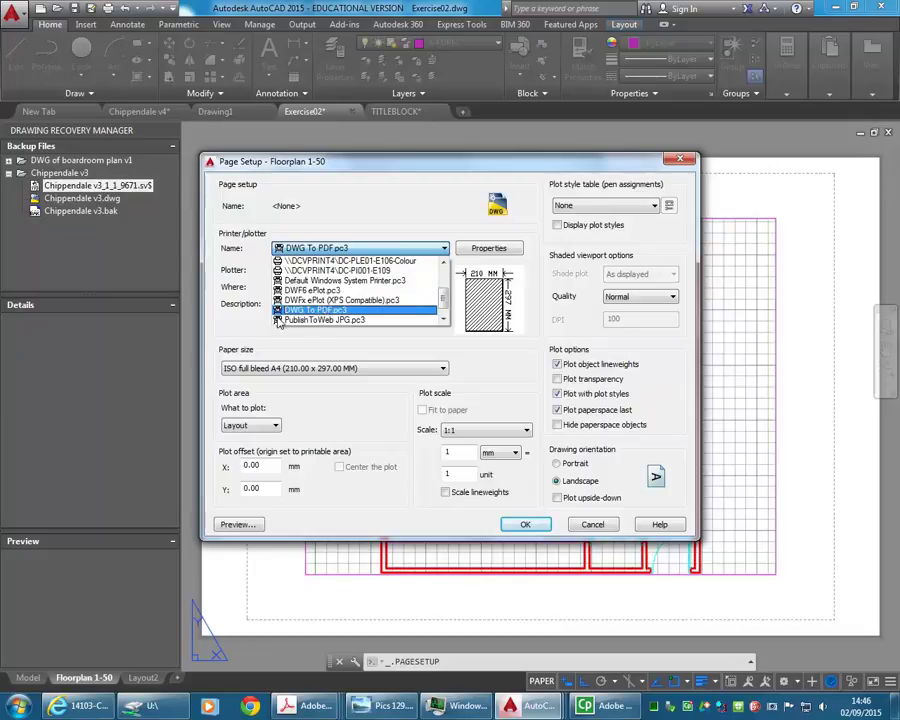
{"action": "left_click", "coordinate": [313, 312]}
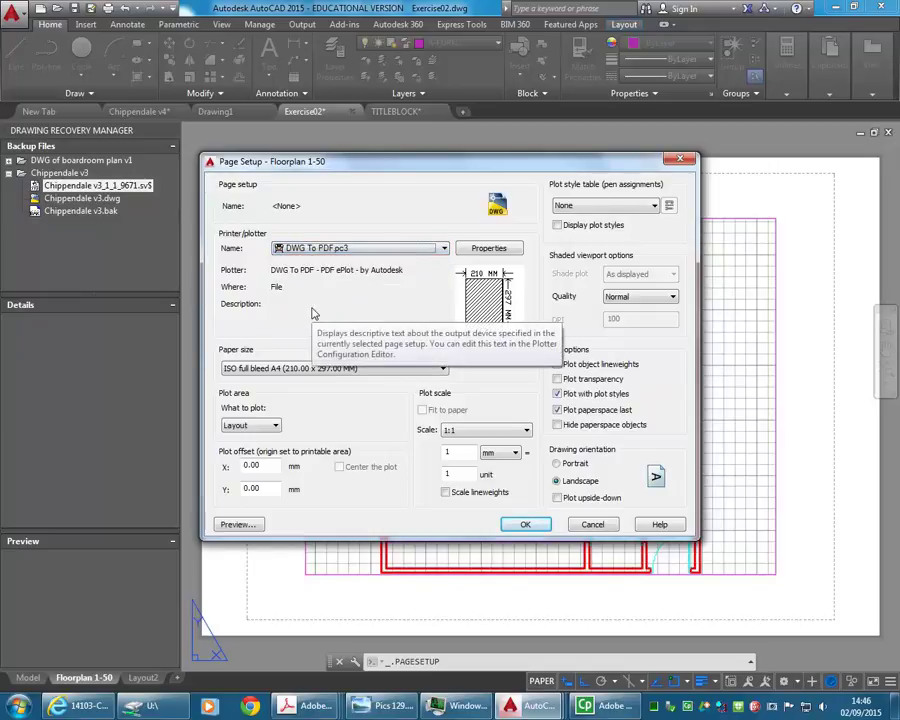
{"action": "left_click", "coordinate": [323, 251]}
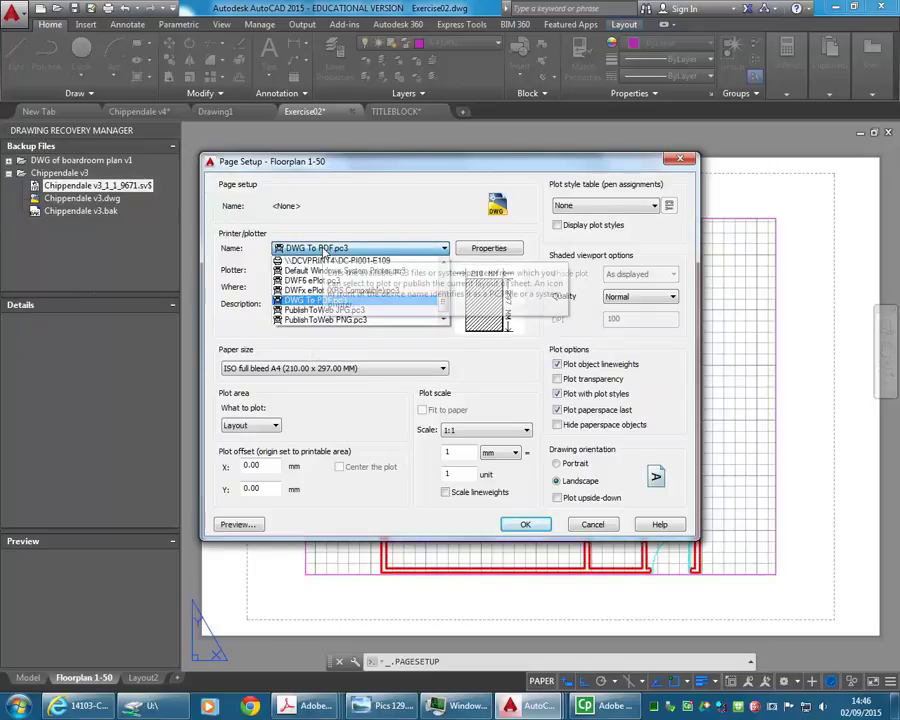
{"action": "scroll", "coordinate": [320, 267], "scroll_direction": "up", "scroll_amount": 5}
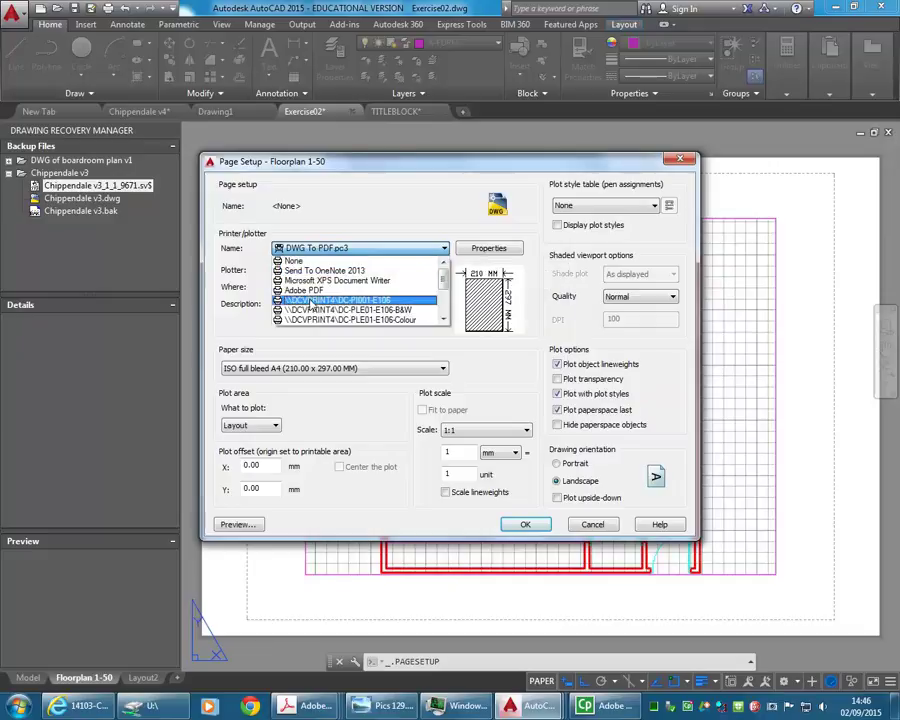
{"action": "scroll", "coordinate": [318, 283], "scroll_direction": "down", "scroll_amount": 2}
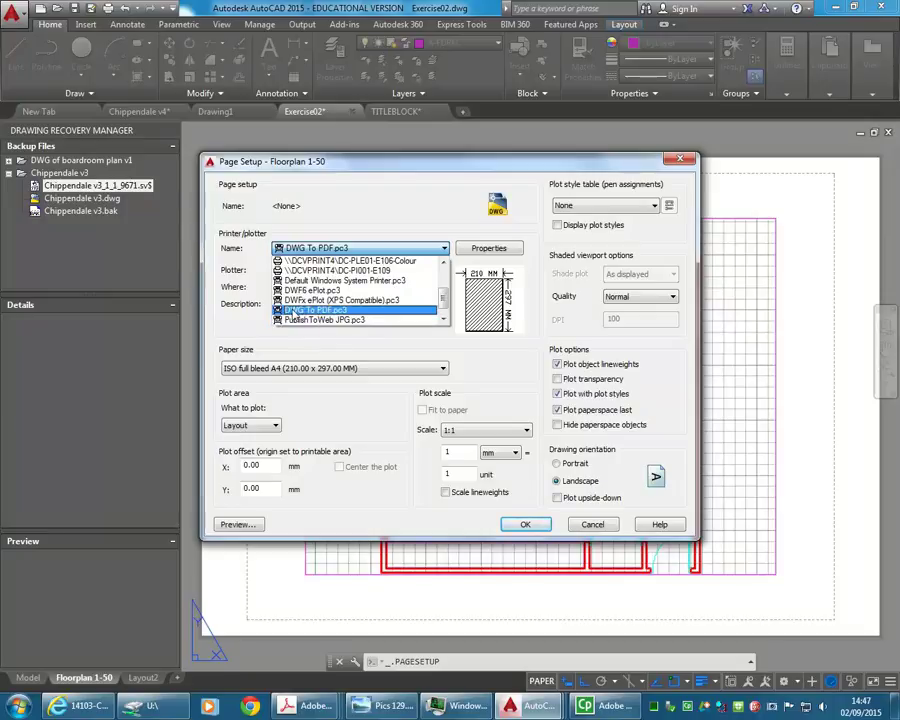
{"action": "left_click", "coordinate": [316, 311]}
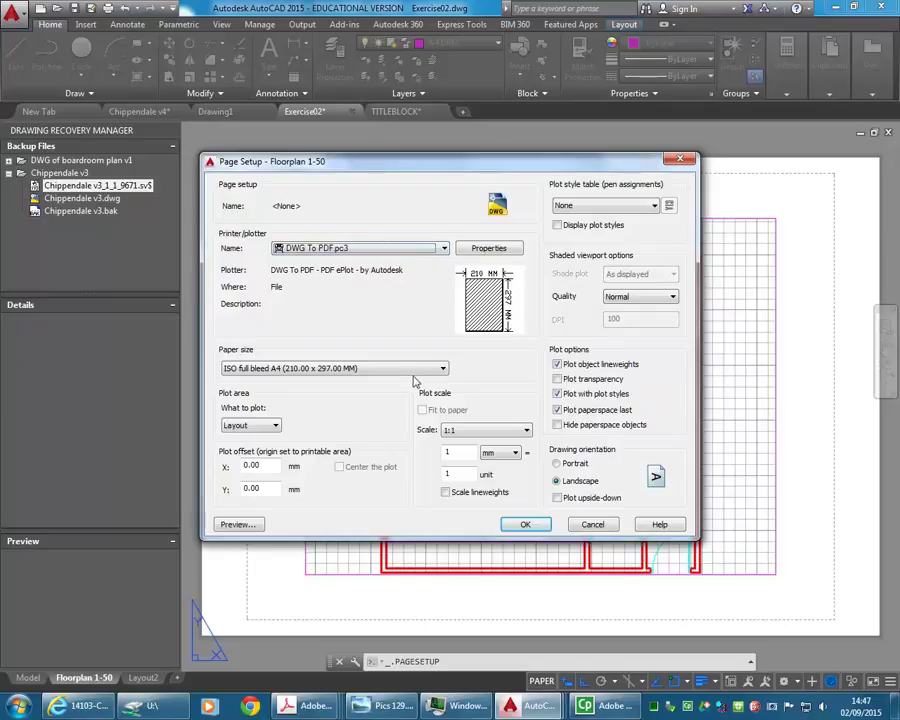
- Scroll the paper size list and select ISO A3 (420.00 x 297.00 MM)
{"action": "left_click", "coordinate": [333, 369]}
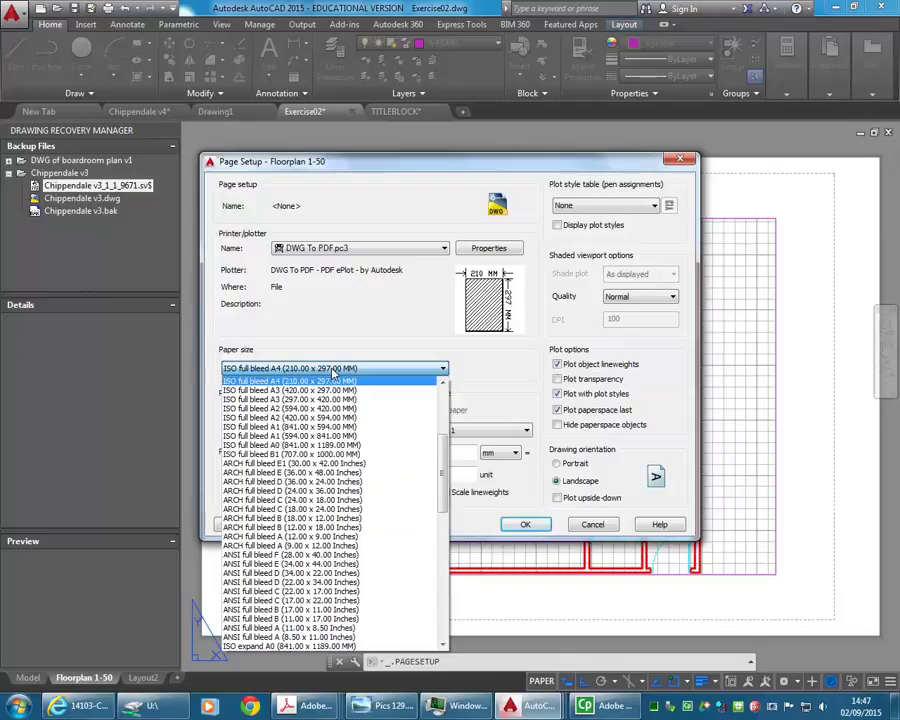
{"action": "scroll", "coordinate": [446, 495], "scroll_direction": "up", "scroll_amount": 6}
{"action": "scroll", "coordinate": [446, 488], "scroll_direction": "down", "scroll_amount": 4}
{"action": "left_click_drag", "start_coordinate": [446, 488], "coordinate": [440, 548]}
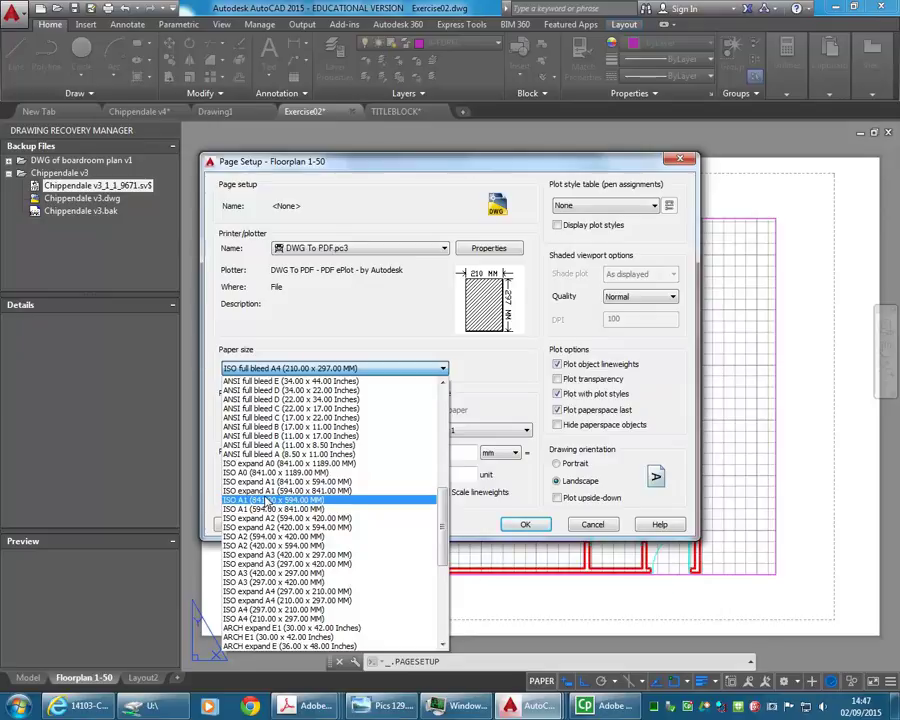
{"action": "scroll", "coordinate": [280, 510], "scroll_direction": "down", "scroll_amount": 2}
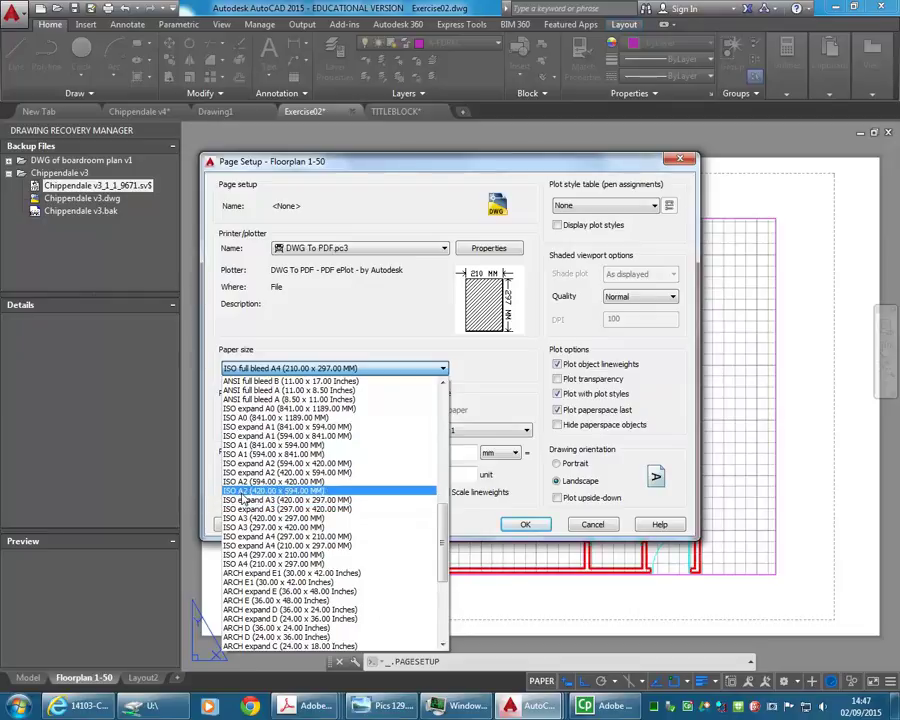
{"action": "scroll", "coordinate": [250, 525], "scroll_direction": "down", "scroll_amount": 1}
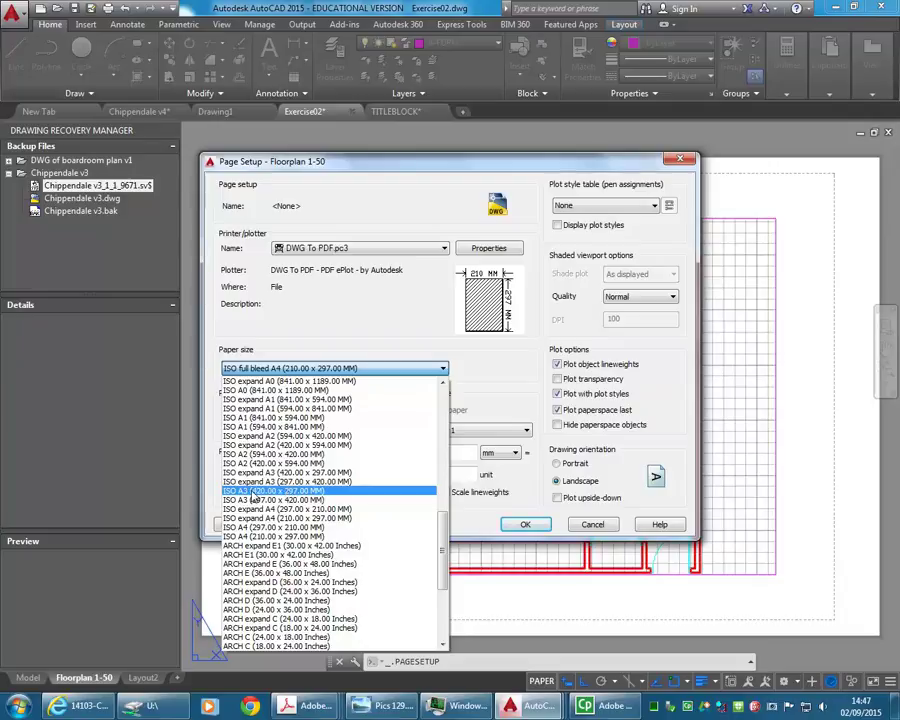
{"action": "left_click", "coordinate": [253, 491]}
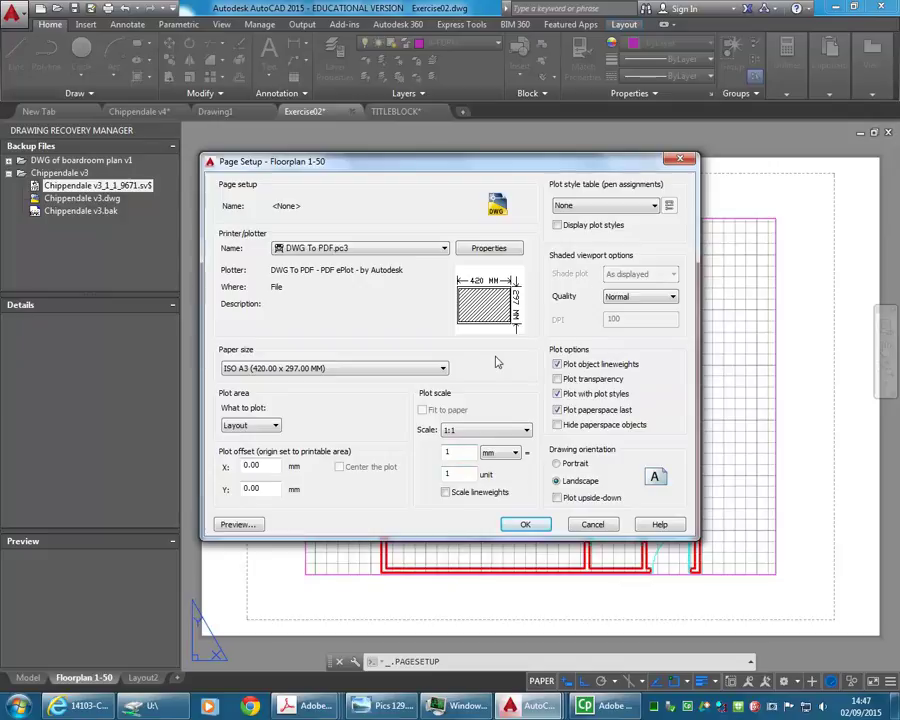
- Choose monochrome.ctb as the plot style table and OK the page setup
{"action": "left_click", "coordinate": [601, 207]}
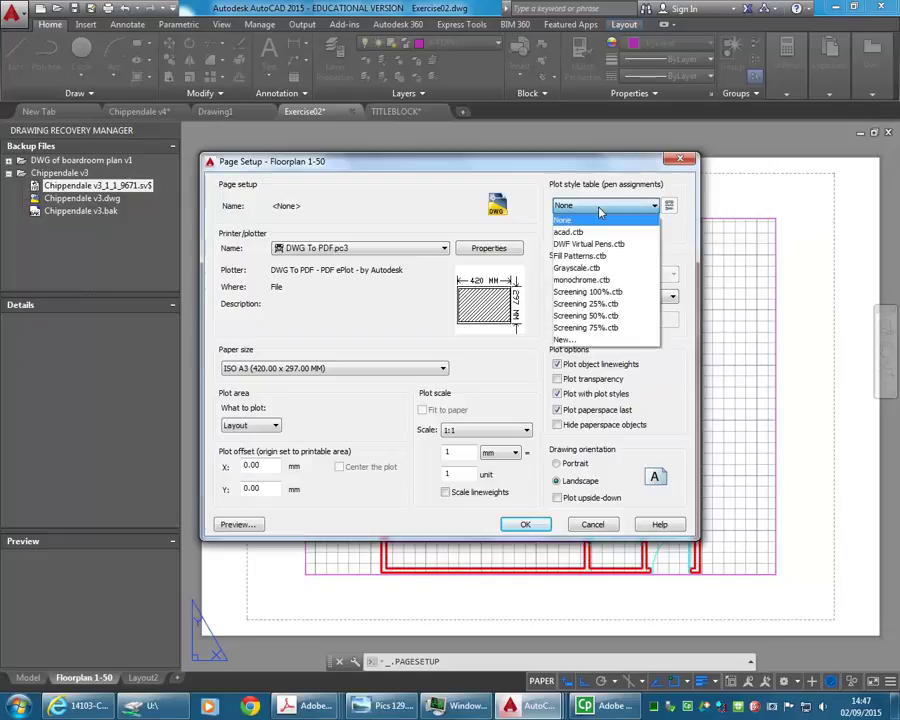
{"action": "left_click", "coordinate": [587, 282]}
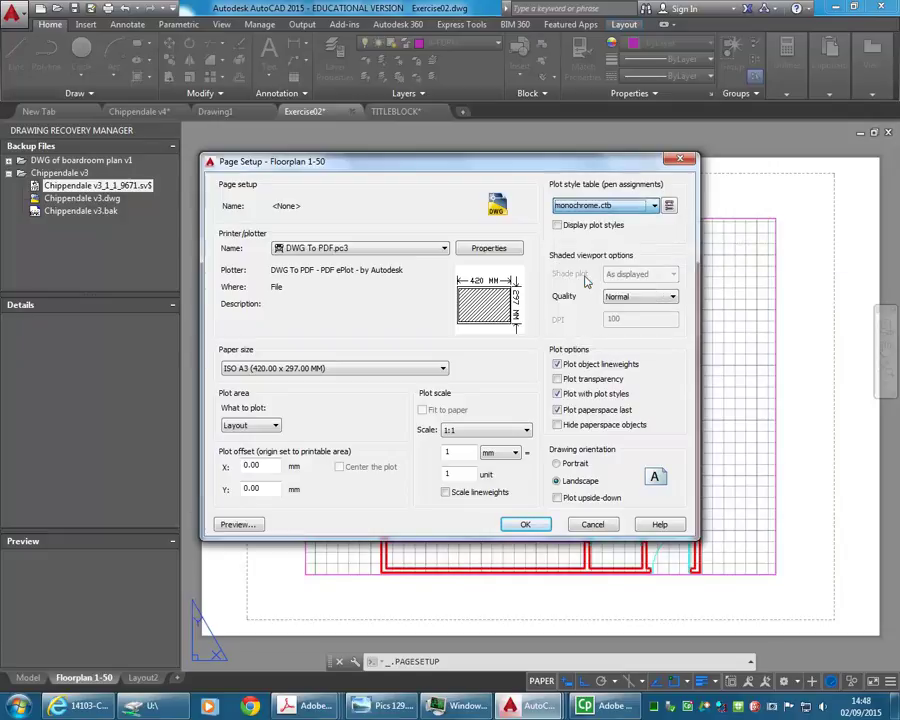
{"action": "left_click", "coordinate": [617, 207]}
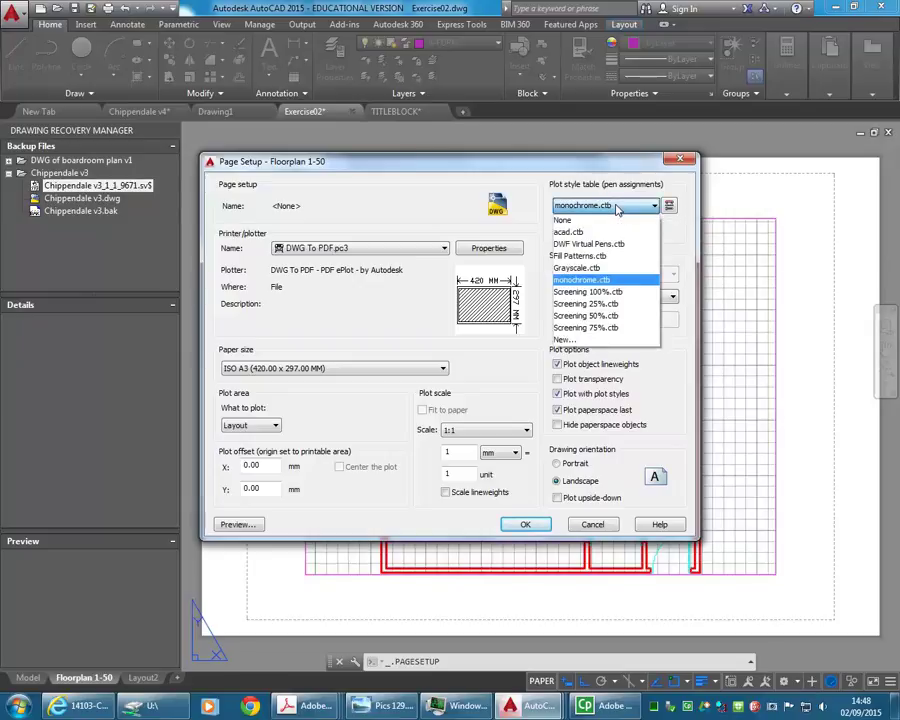
{"action": "left_click", "coordinate": [587, 280]}
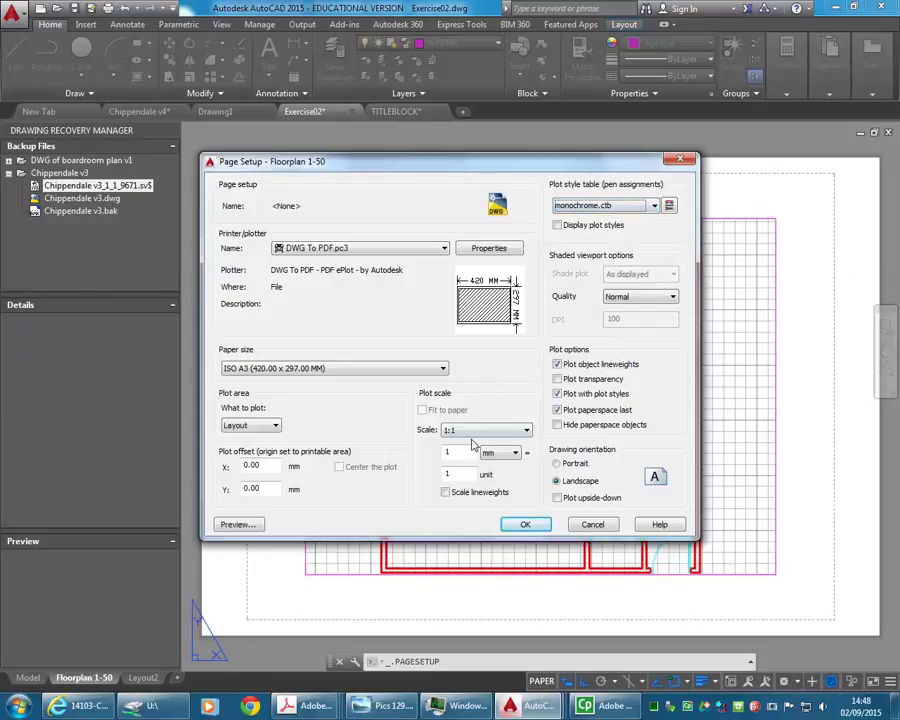
{"action": "left_click", "coordinate": [522, 527]}
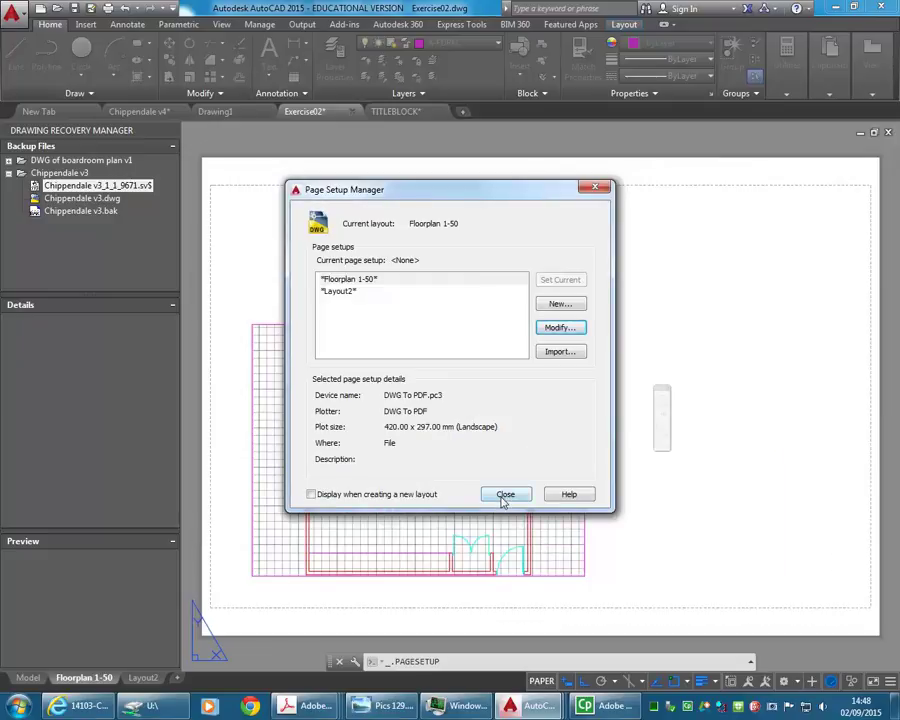
- Close the Page Setup Manager and grip-stretch the floor-plan viewport up and right on the A3 sheet
{"action": "left_click", "coordinate": [505, 495]}
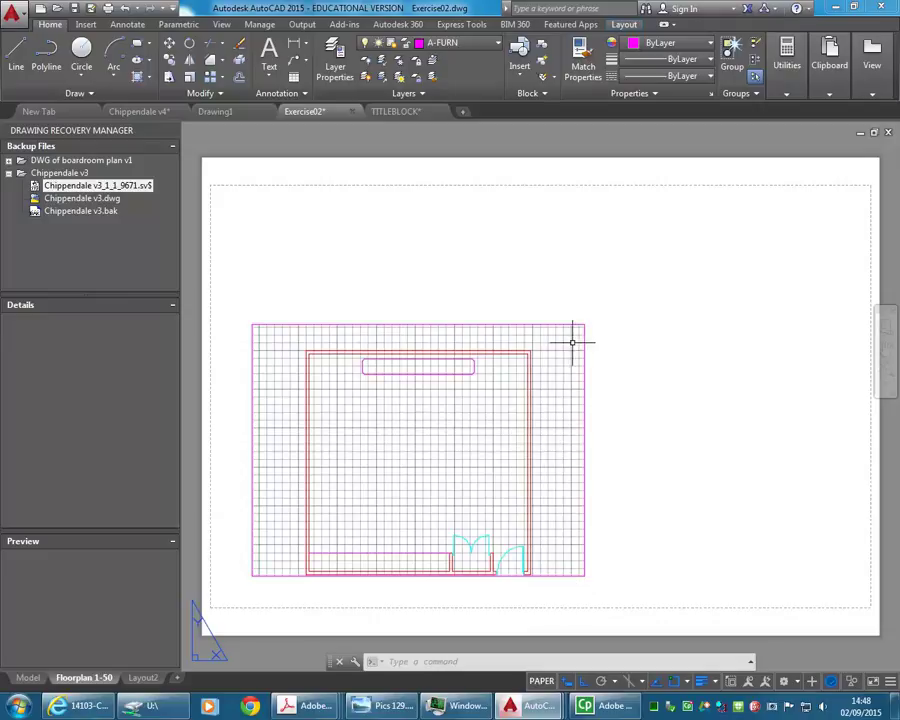
{"action": "left_click", "coordinate": [434, 324]}
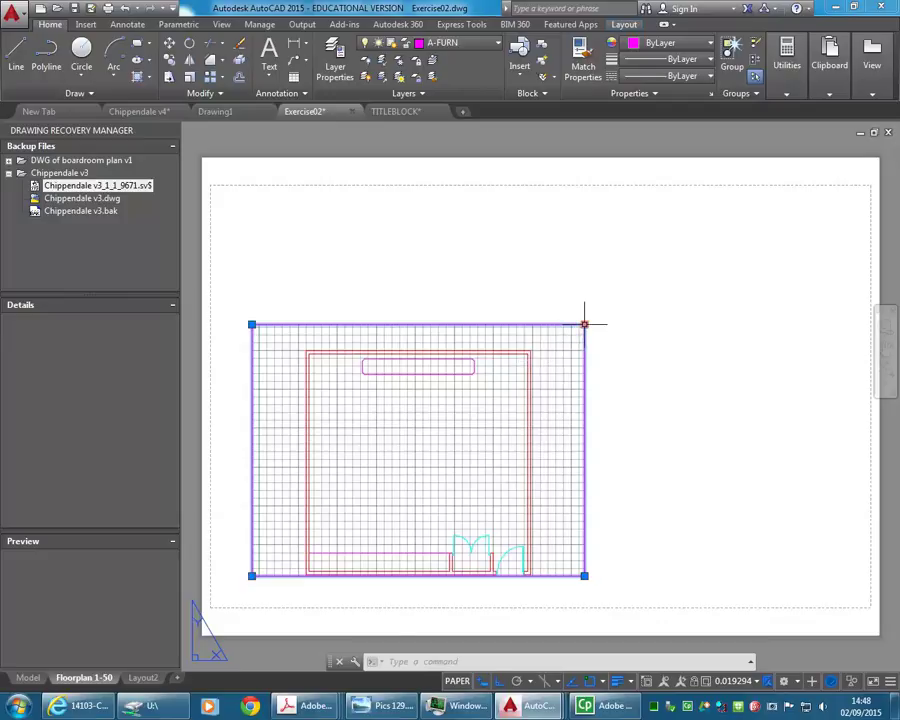
{"action": "left_click", "coordinate": [584, 324]}
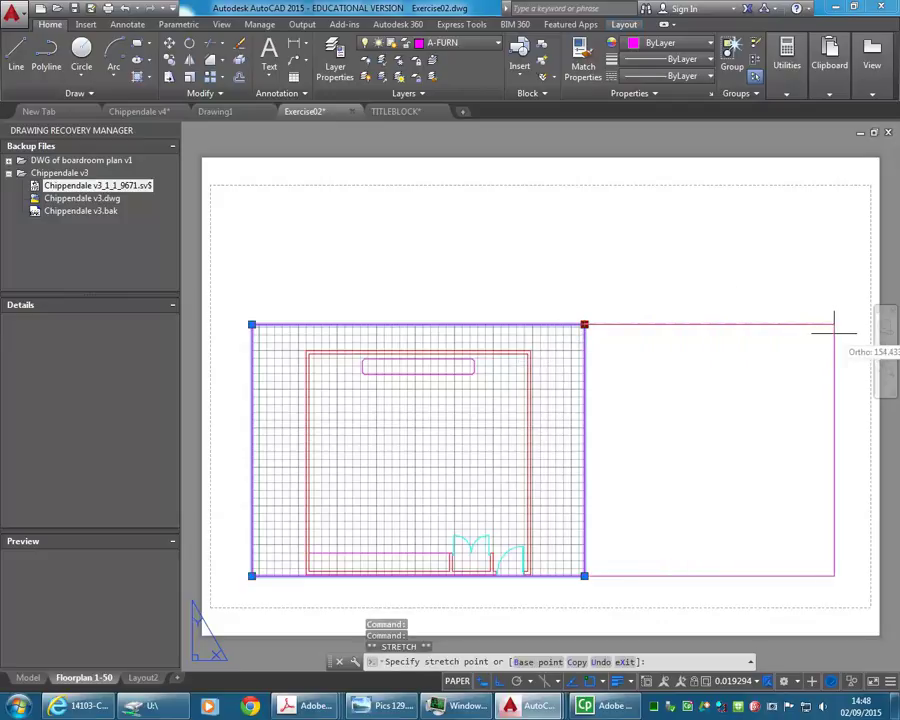
{"action": "left_click", "coordinate": [834, 324]}
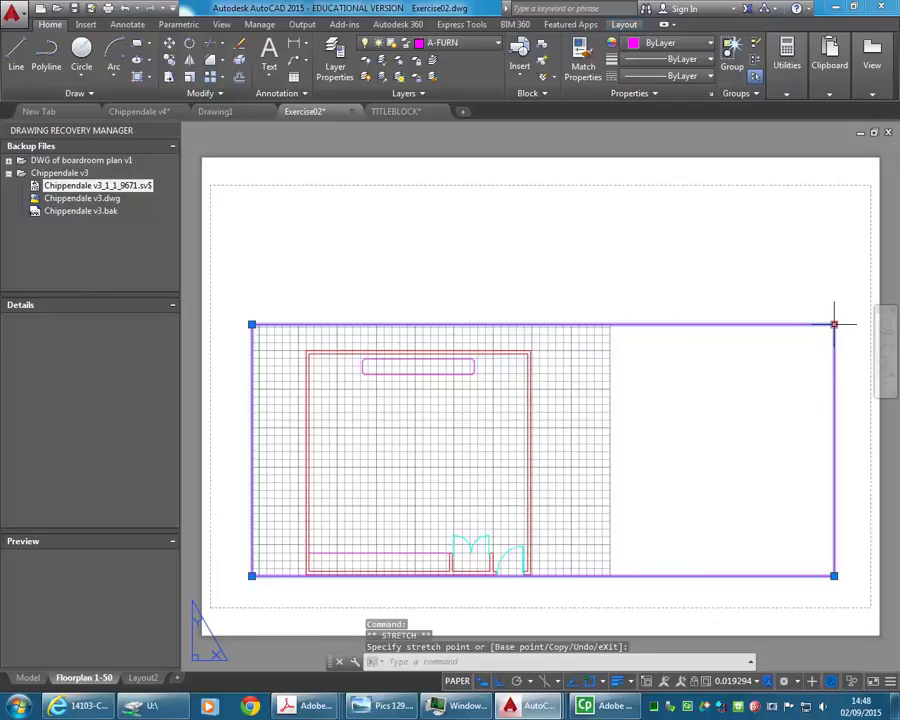
{"action": "left_click", "coordinate": [828, 197]}
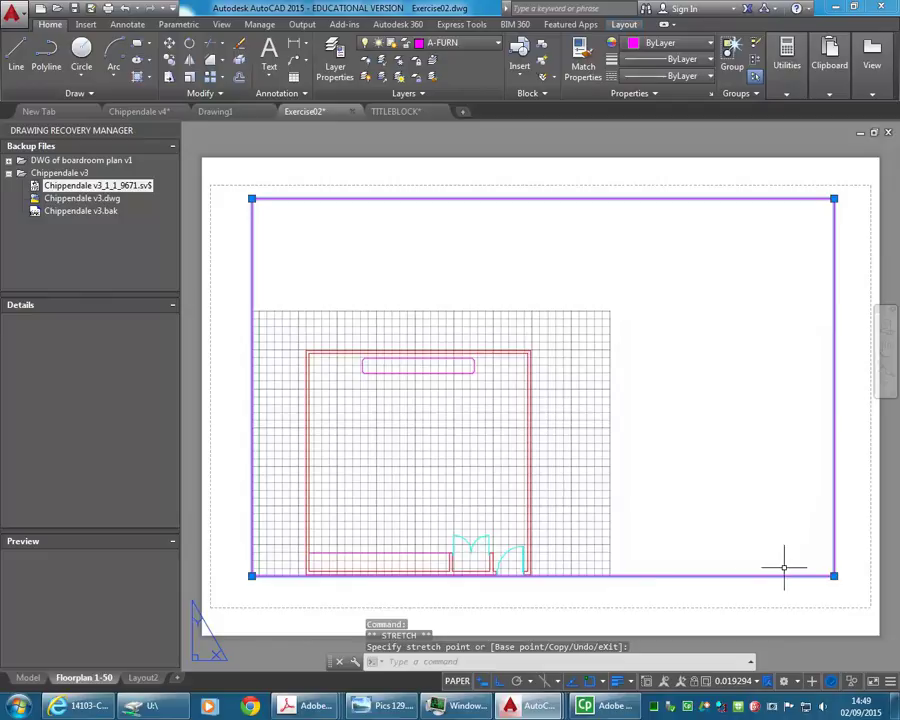
{"action": "left_click", "coordinate": [834, 575]}
{"action": "left_click", "coordinate": [760, 568]}
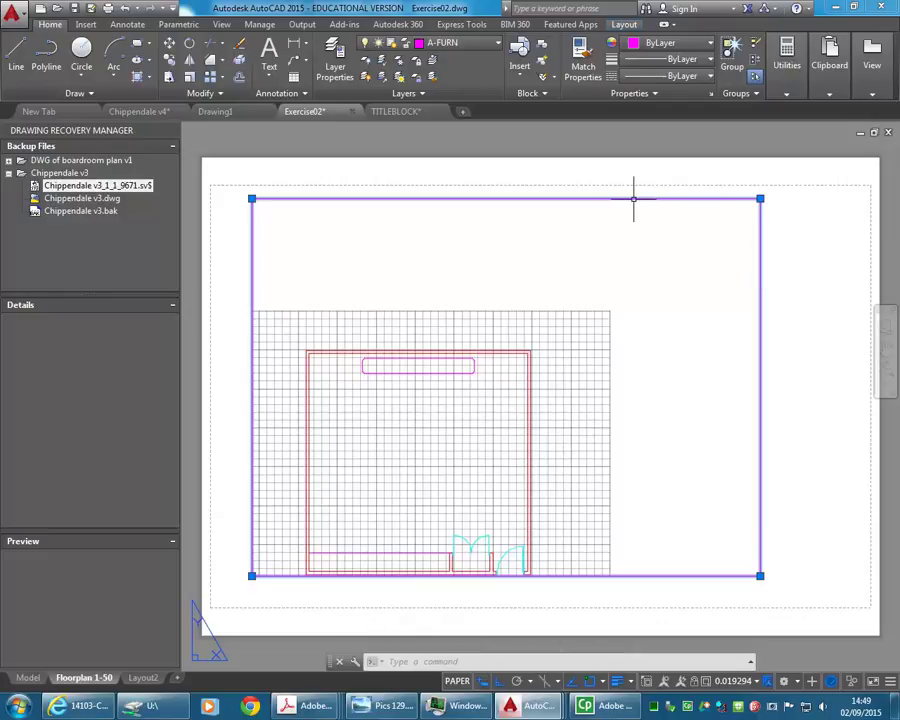
- Use the viewport's corner grips to pull its right edge slightly inward and raise its bottom edge a little
{"action": "key", "text": "Escape"}
{"action": "key", "text": "Escape"}
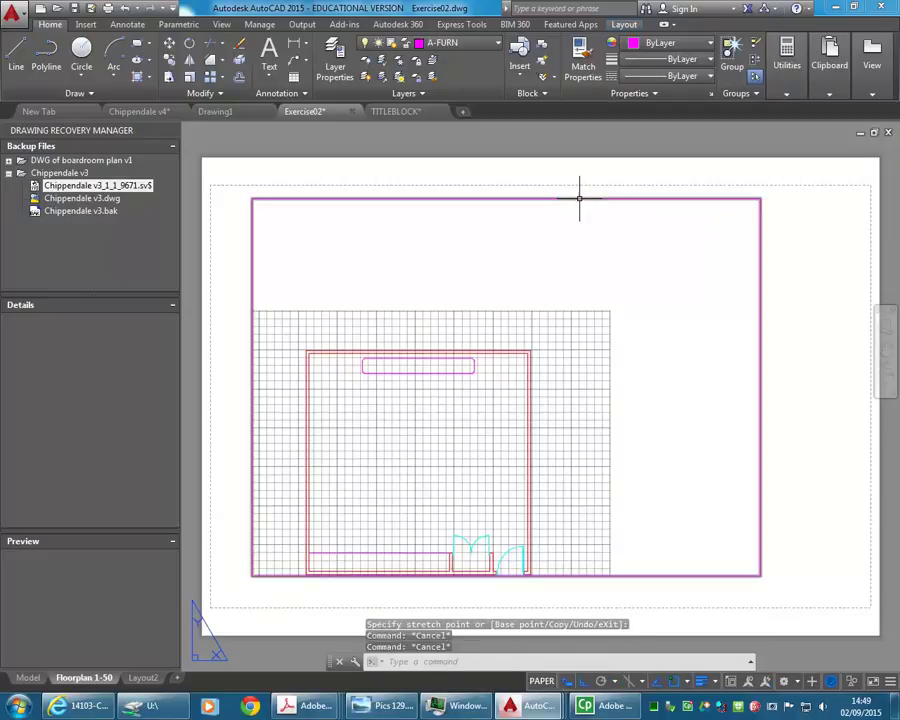
{"action": "left_click", "coordinate": [579, 200]}
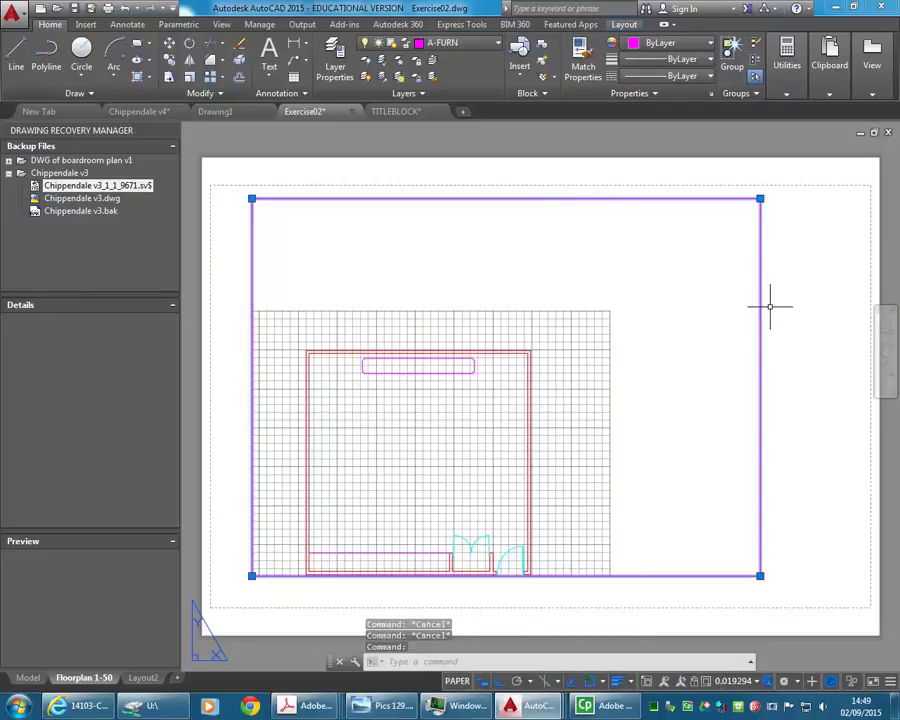
{"action": "left_click", "coordinate": [759, 199]}
{"action": "left_click", "coordinate": [700, 199]}
{"action": "key", "text": "Escape"}
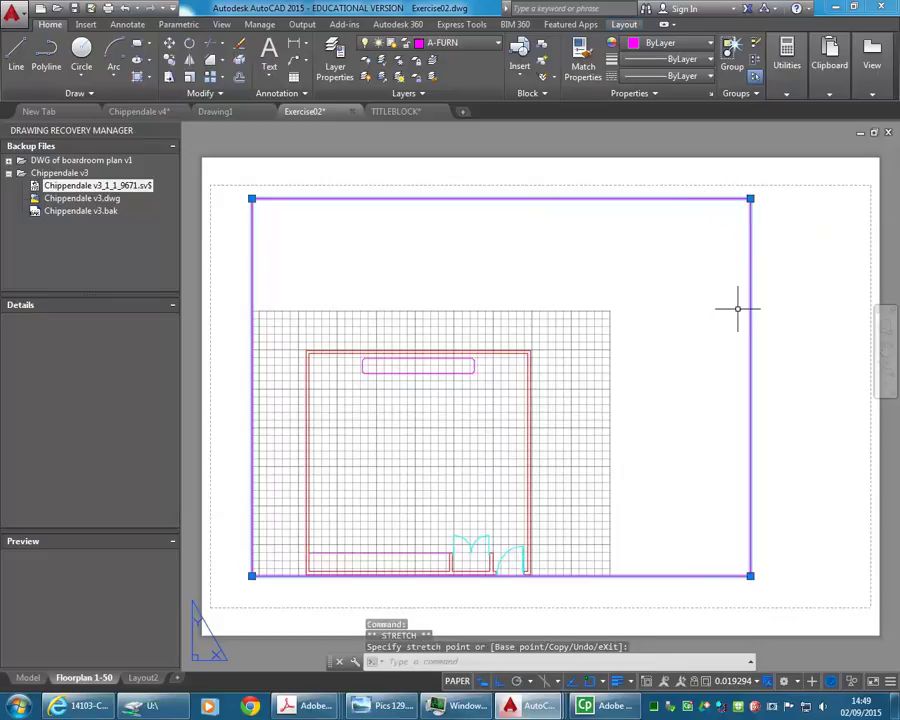
{"action": "left_click", "coordinate": [750, 575]}
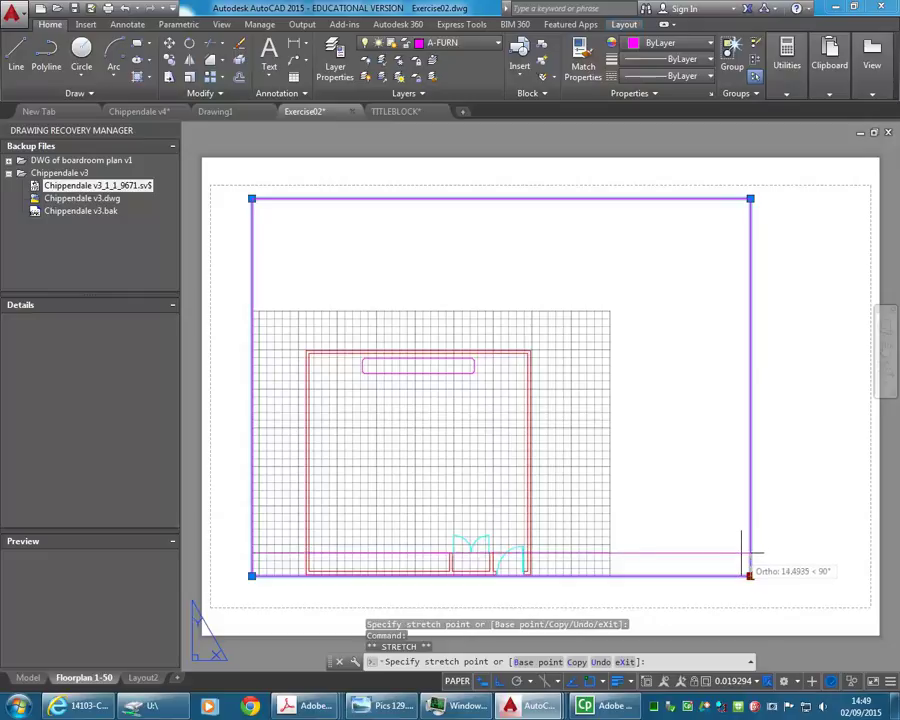
{"action": "left_click", "coordinate": [741, 552]}
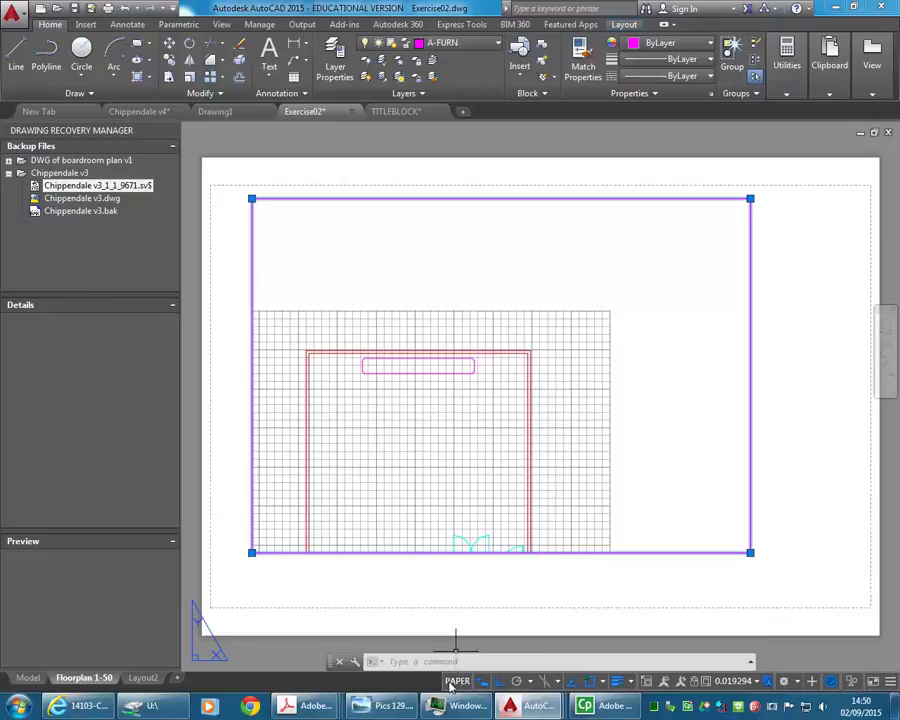
- Switch into model space inside the viewport and pan and zoom to re-centre the floor plan
{"action": "left_click", "coordinate": [456, 682]}
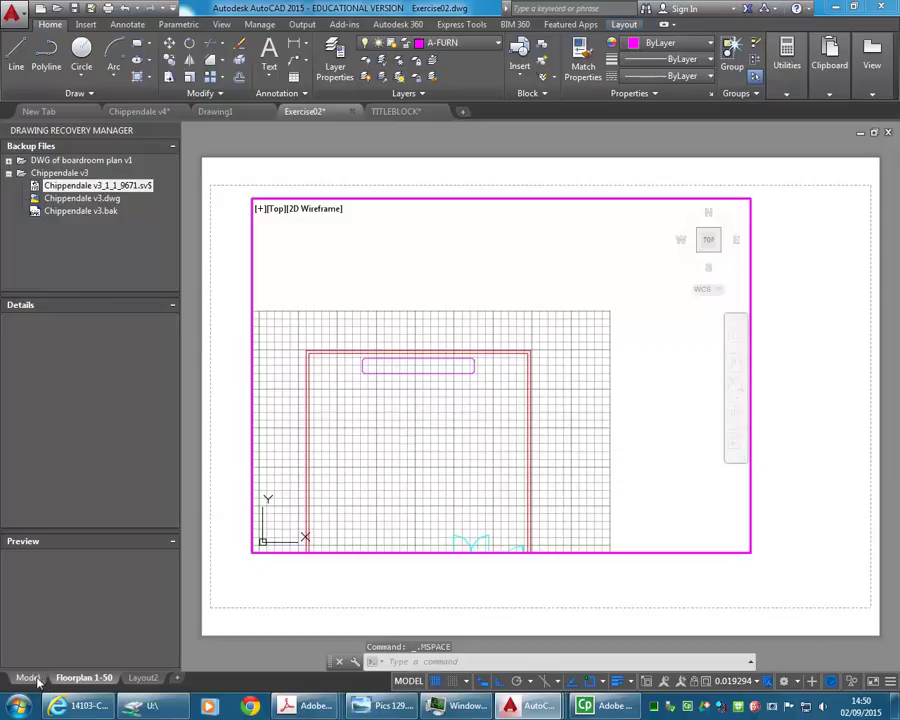
{"action": "mouse_move", "coordinate": [28, 680]}
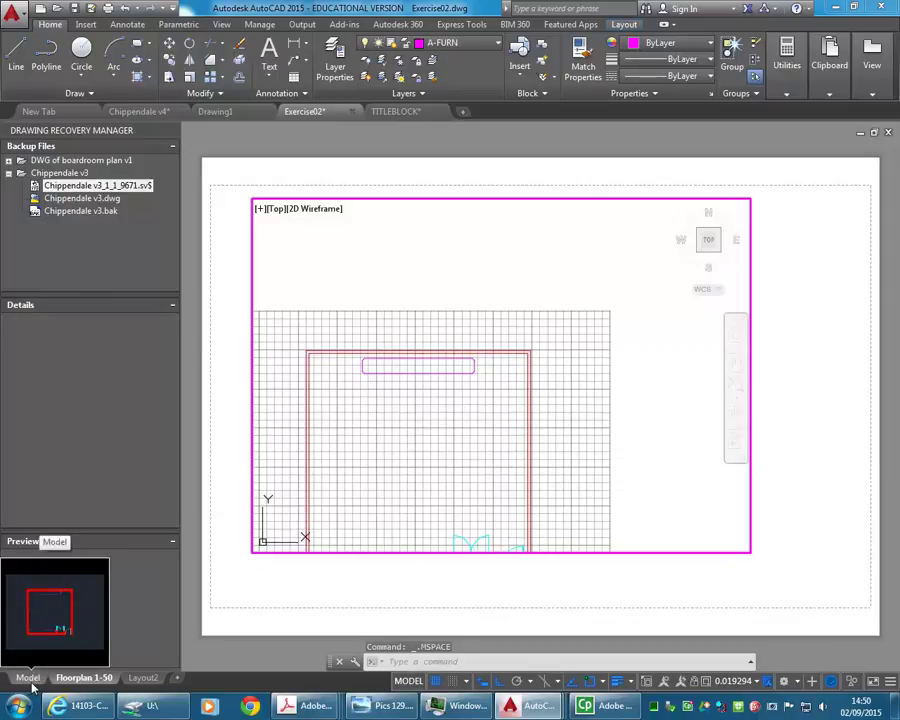
{"action": "mouse_move", "coordinate": [395, 424]}
{"action": "middle_mouse_down"}
{"action": "mouse_move", "coordinate": [502, 345]}
{"action": "mouse_move", "coordinate": [480, 351]}
{"action": "middle_mouse_up"}
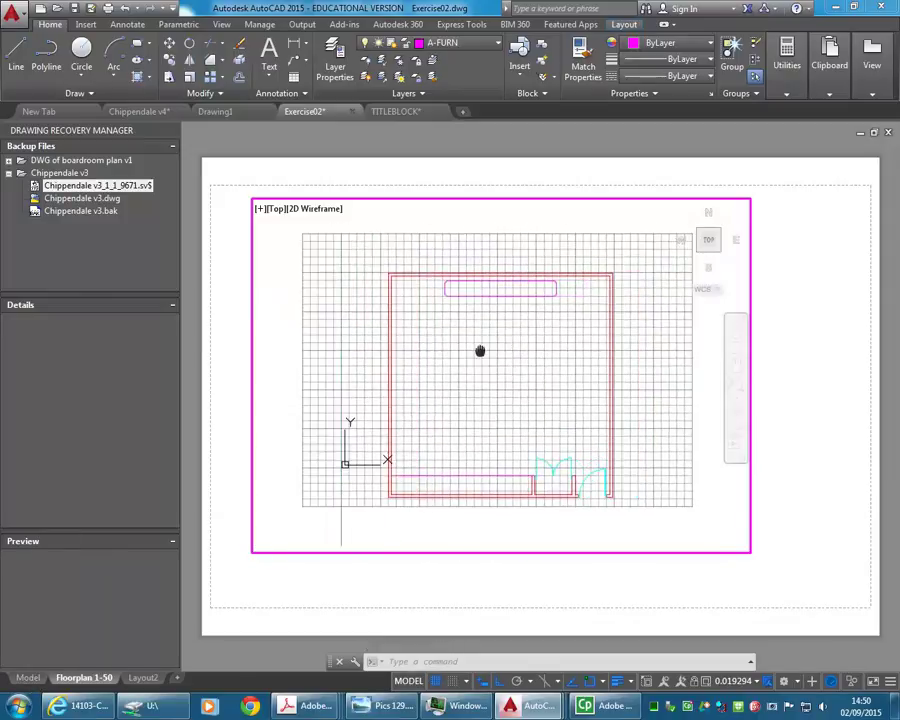
{"action": "scroll", "coordinate": [472, 368], "scroll_direction": "down", "scroll_amount": 2}
{"action": "scroll", "coordinate": [467, 387], "scroll_direction": "up", "scroll_amount": 4}
{"action": "scroll", "coordinate": [468, 386], "scroll_direction": "down", "scroll_amount": 4}
{"action": "scroll", "coordinate": [469, 370], "scroll_direction": "up", "scroll_amount": 2}
{"action": "mouse_move", "coordinate": [470, 360]}
{"action": "middle_mouse_down"}
{"action": "mouse_move", "coordinate": [472, 381]}
{"action": "mouse_move", "coordinate": [462, 362]}
{"action": "middle_mouse_up"}
{"action": "scroll", "coordinate": [470, 402], "scroll_direction": "down", "scroll_amount": 2}
{"action": "scroll", "coordinate": [470, 402], "scroll_direction": "up", "scroll_amount": 2}
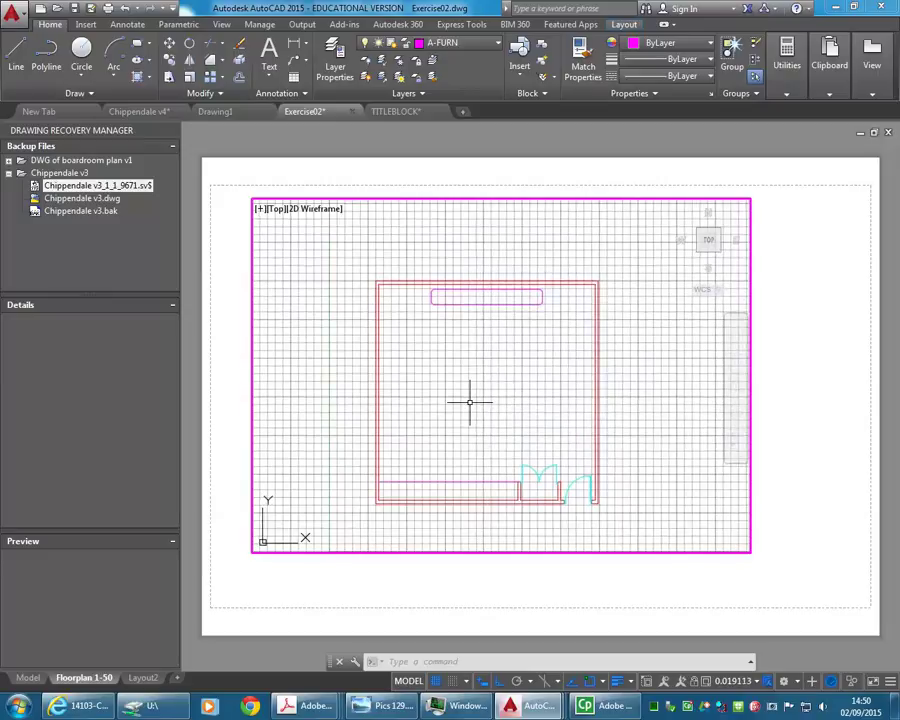
{"action": "left_click", "coordinate": [745, 682]}
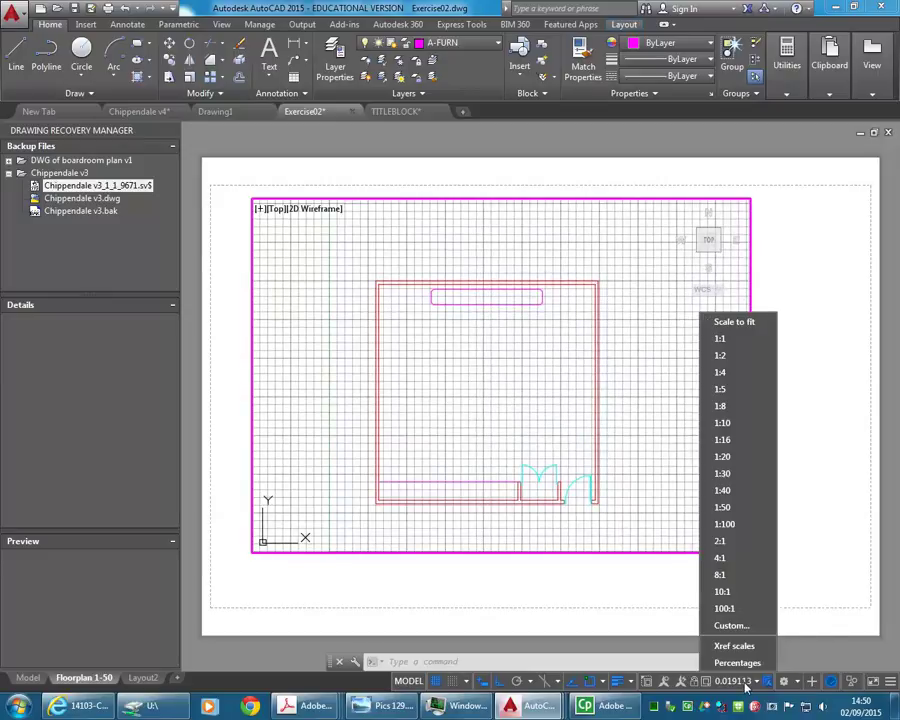
- Set the viewport scale to 1:50 and pan the floor plan upward
{"action": "left_click", "coordinate": [728, 508]}
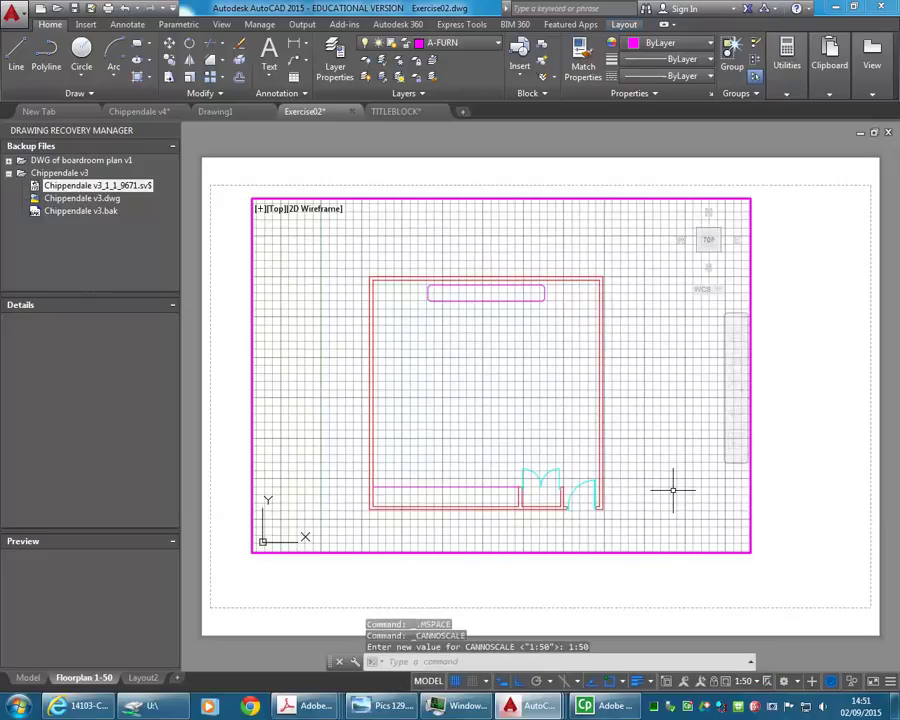
{"action": "mouse_move", "coordinate": [469, 412]}
{"action": "middle_mouse_down"}
{"action": "mouse_move", "coordinate": [478, 402]}
{"action": "mouse_move", "coordinate": [474, 440]}
{"action": "mouse_move", "coordinate": [492, 408]}
{"action": "mouse_move", "coordinate": [478, 408]}
{"action": "mouse_move", "coordinate": [542, 406]}
{"action": "mouse_move", "coordinate": [478, 414]}
{"action": "middle_mouse_up"}
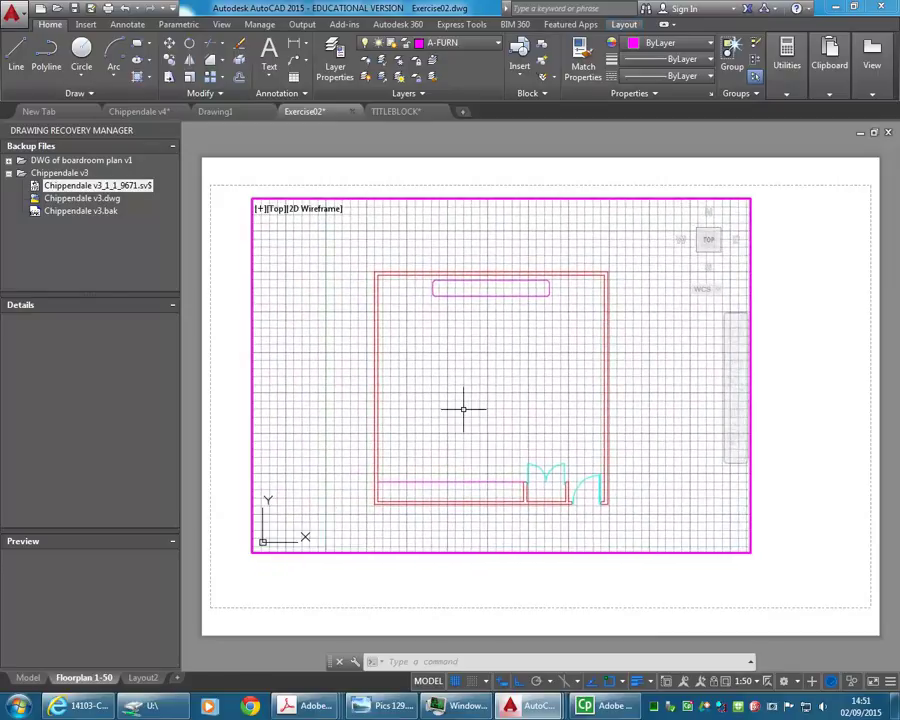
{"action": "scroll", "coordinate": [464, 416], "scroll_direction": "down", "scroll_amount": 2}
{"action": "scroll", "coordinate": [463, 408], "scroll_direction": "up", "scroll_amount": 3}
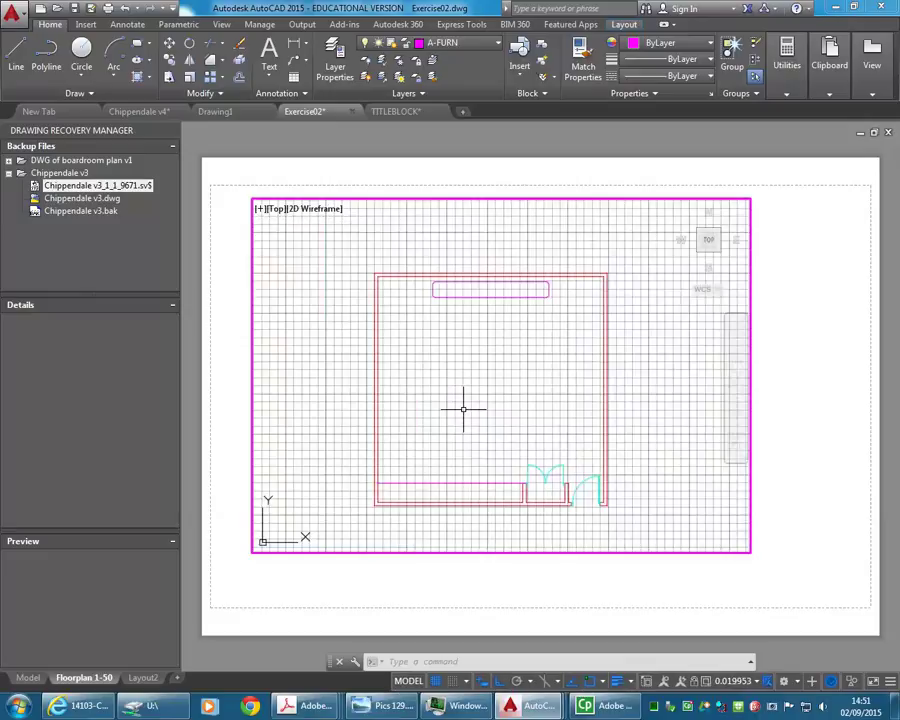
{"action": "scroll", "coordinate": [463, 408], "scroll_direction": "down", "scroll_amount": 1}
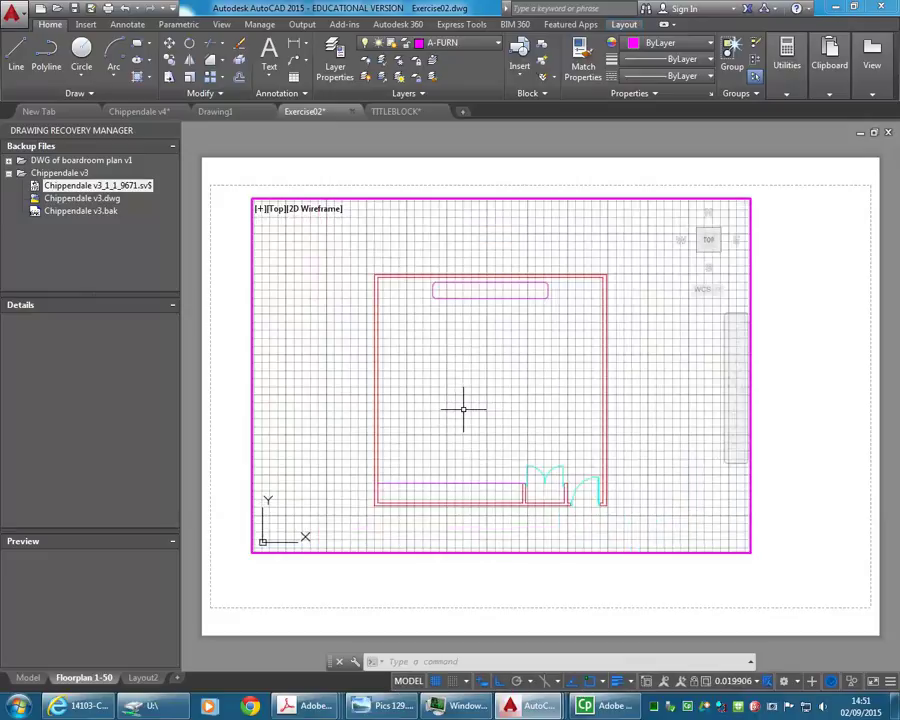
{"action": "scroll", "coordinate": [463, 408], "scroll_direction": "down", "scroll_amount": 1}
{"action": "scroll", "coordinate": [463, 408], "scroll_direction": "up", "scroll_amount": 1}
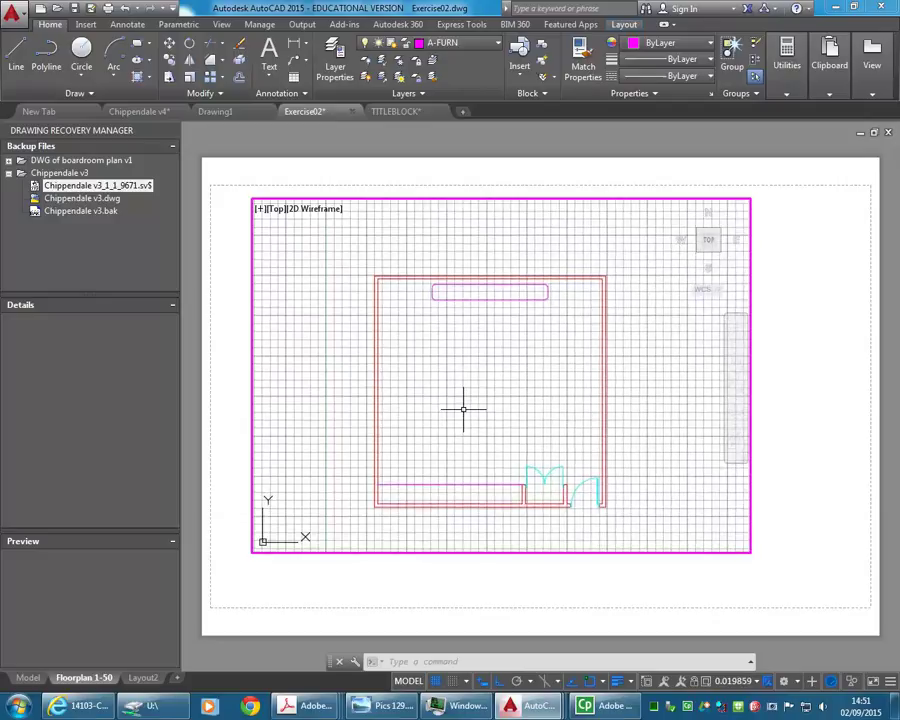
- Reapply the 1:50 viewport scale and shift the plan right and up to centre it
{"action": "left_click", "coordinate": [752, 681]}
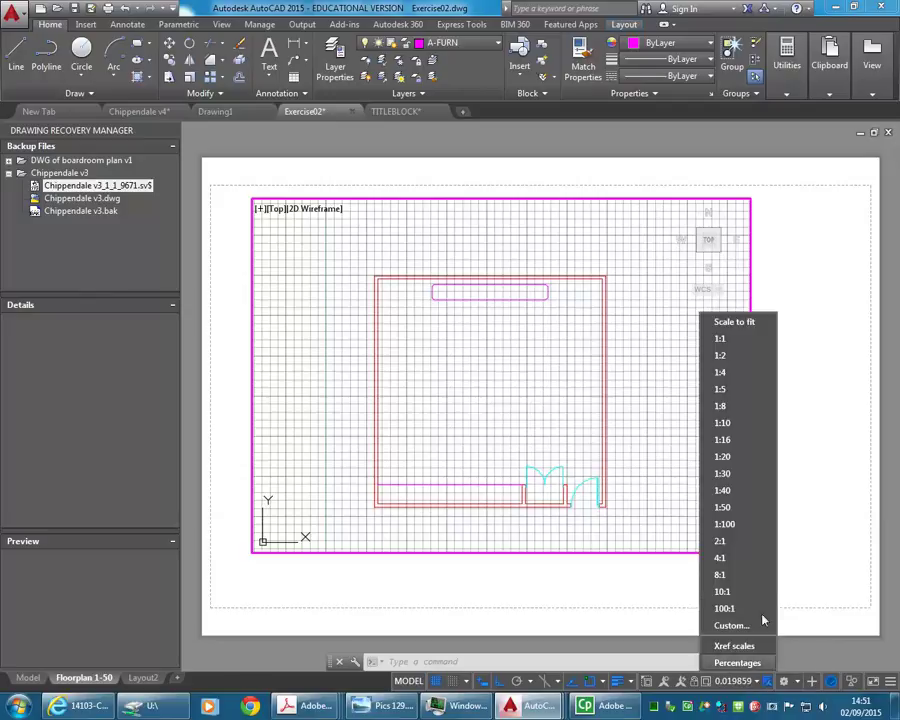
{"action": "left_click", "coordinate": [736, 510]}
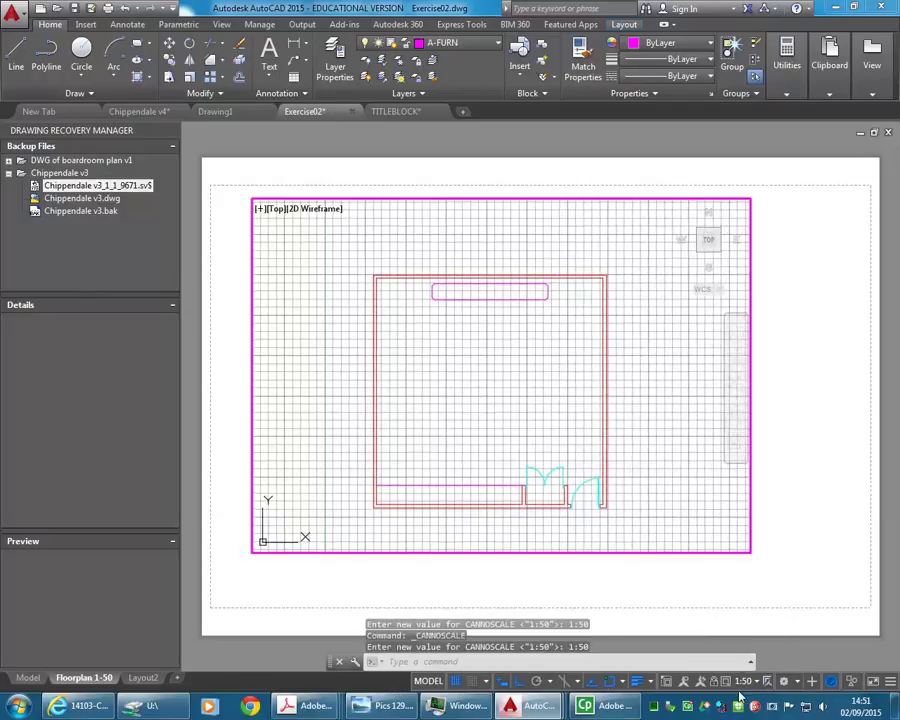
{"action": "scroll", "coordinate": [457, 426], "scroll_direction": "down", "scroll_amount": 2}
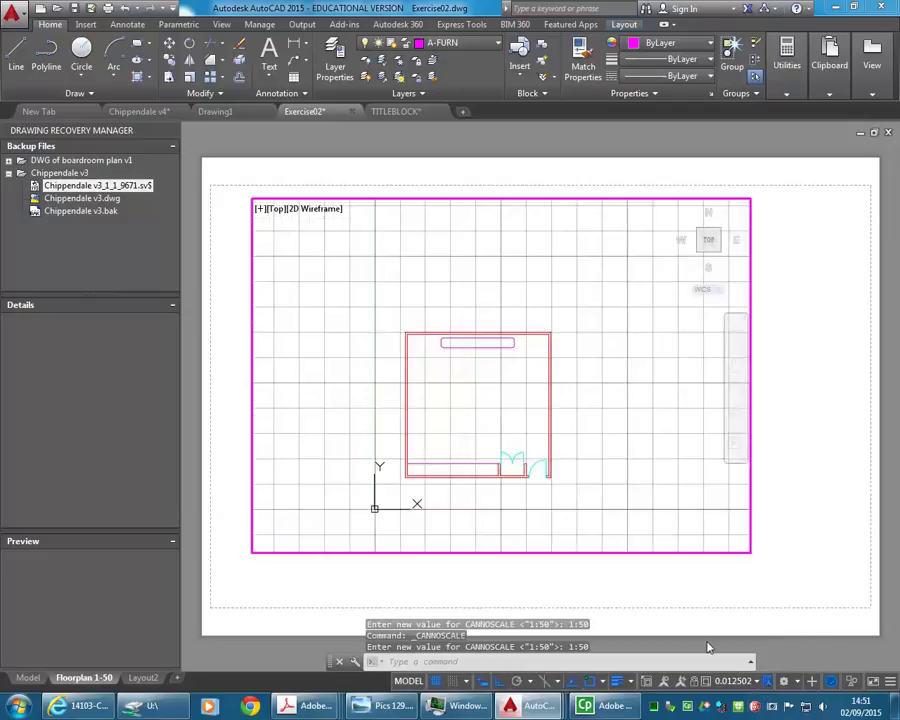
{"action": "left_click", "coordinate": [752, 681]}
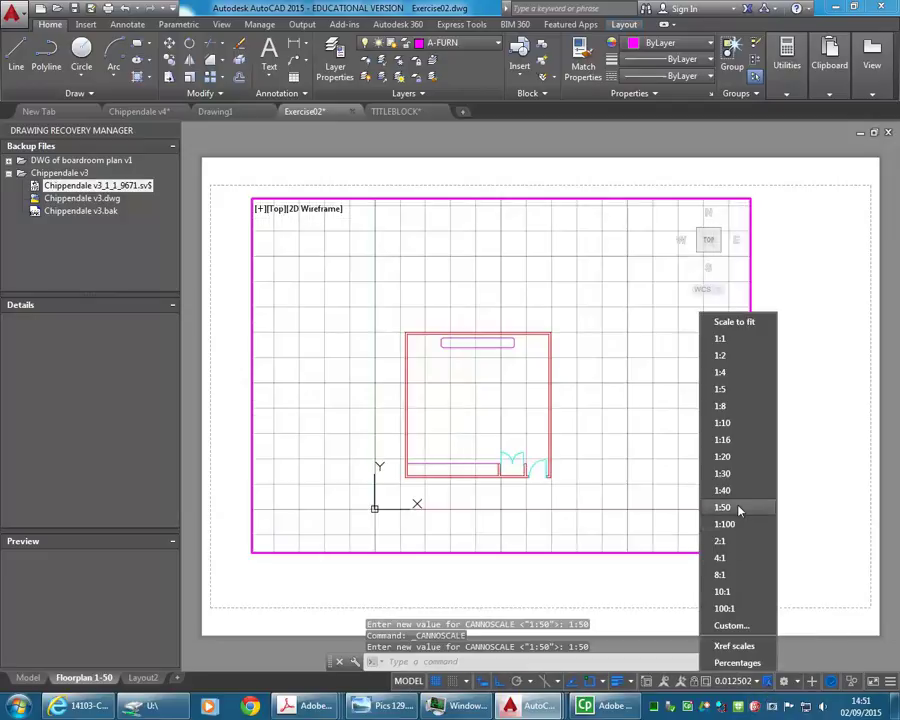
{"action": "left_click", "coordinate": [739, 509]}
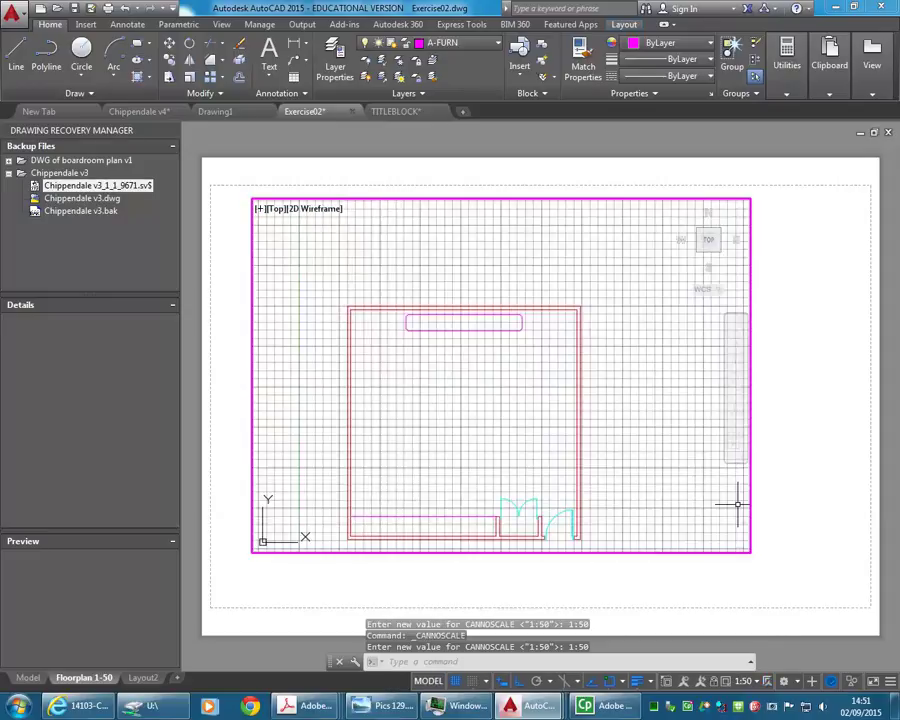
{"action": "middle_click_drag", "start_coordinate": [424, 469], "coordinate": [446, 428]}
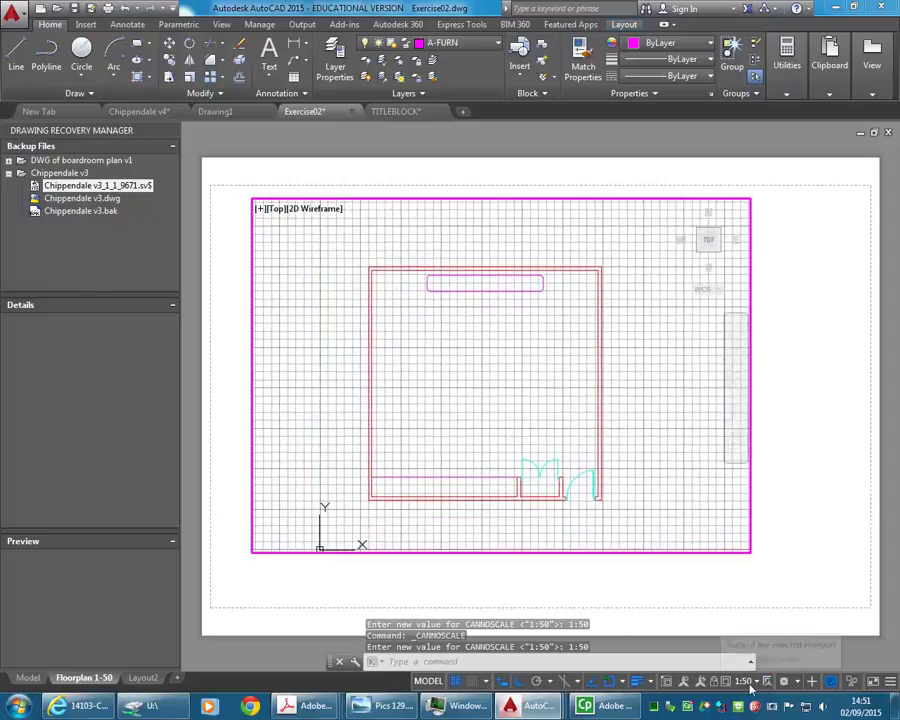
{"action": "middle_click_drag", "start_coordinate": [476, 428], "coordinate": [476, 421]}
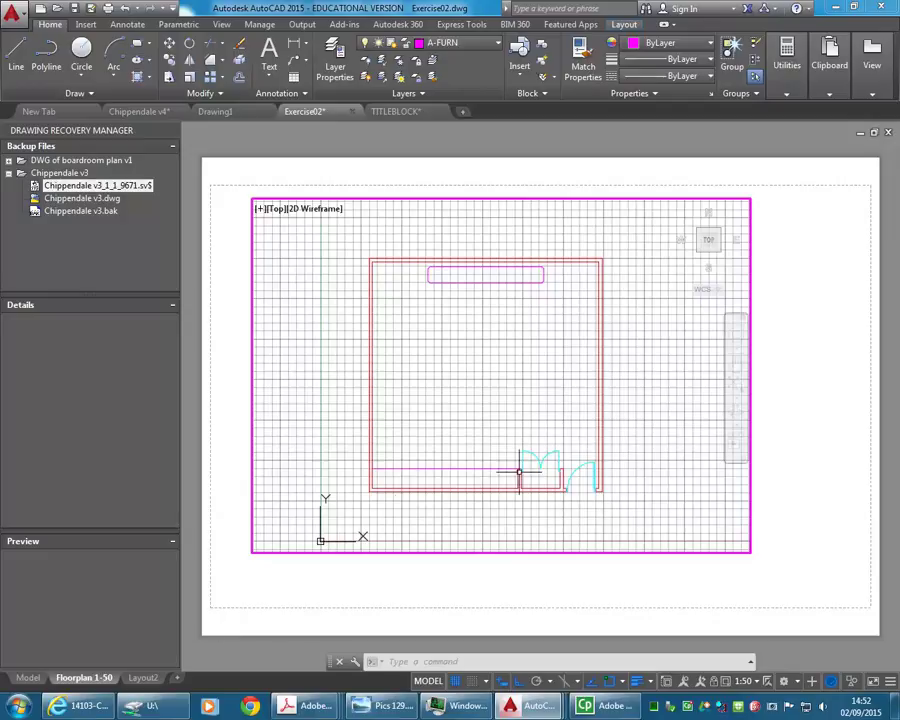
- Leave the viewport to work in paper space on the layout sheet, staying on the Home tab
{"action": "left_click", "coordinate": [425, 682]}
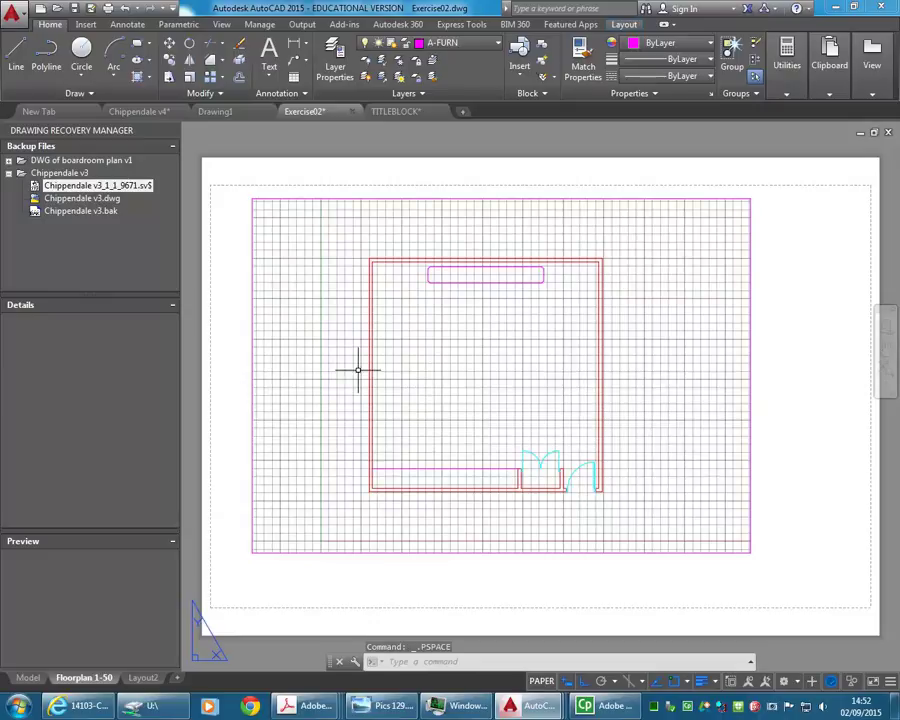
{"action": "left_click", "coordinate": [86, 25]}
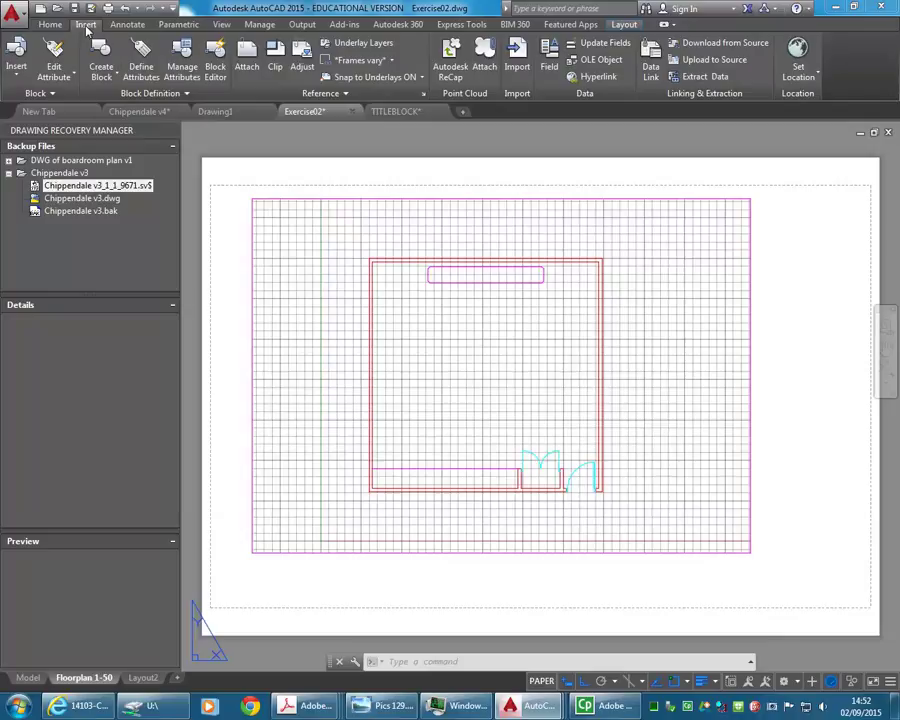
{"action": "left_click", "coordinate": [55, 22]}
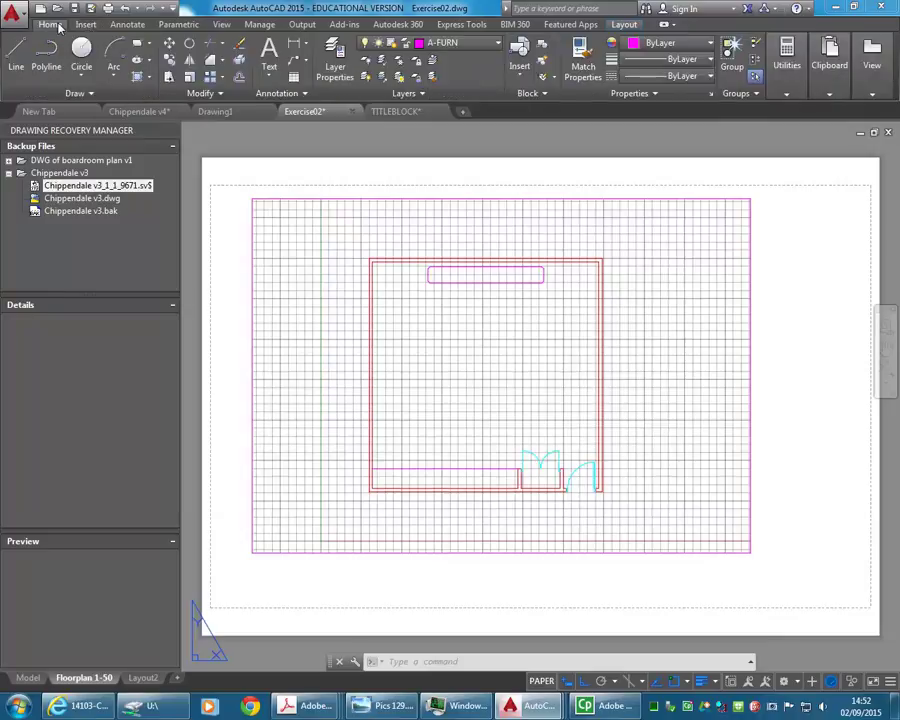
- Show the Insert block gallery and scroll through blocks like ARW-HEAD, TICKS and door_90_900
{"action": "left_click", "coordinate": [521, 65]}
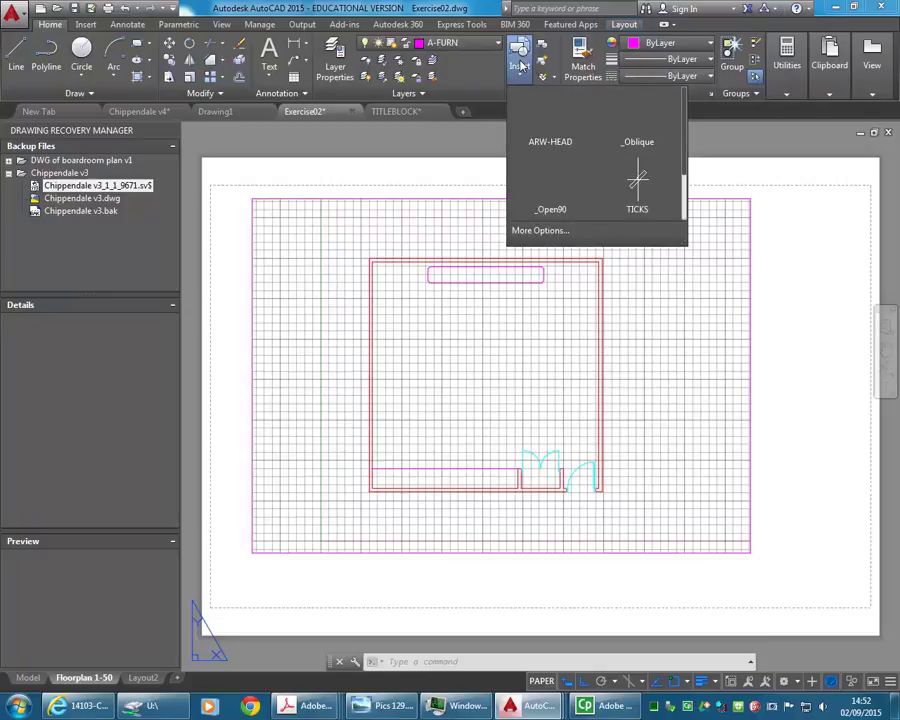
{"action": "scroll", "coordinate": [576, 200], "scroll_direction": "down", "scroll_amount": 1}
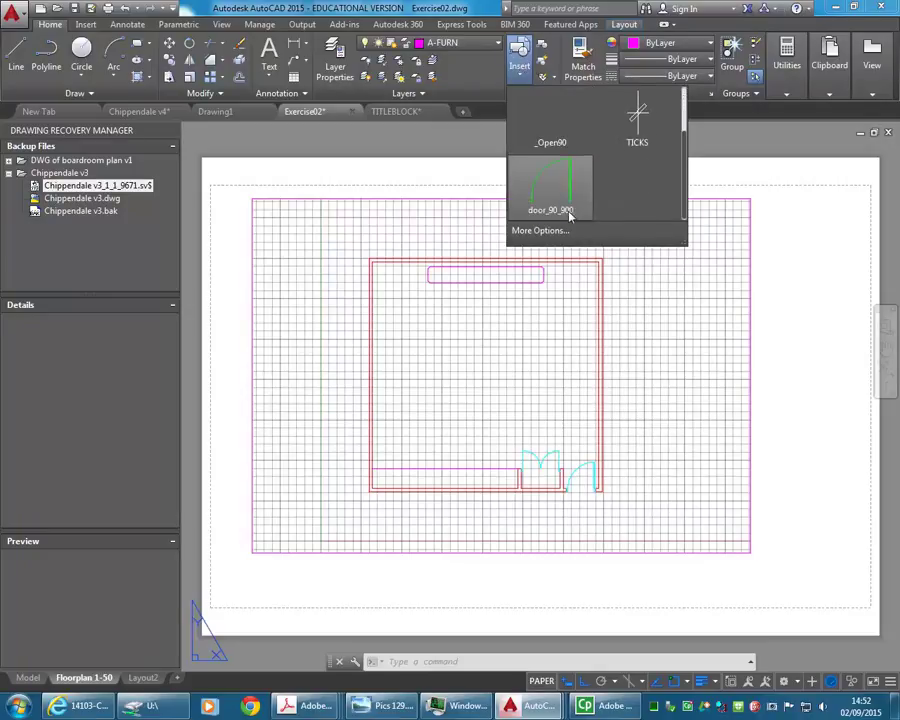
{"action": "scroll", "coordinate": [572, 207], "scroll_direction": "up", "scroll_amount": 1}
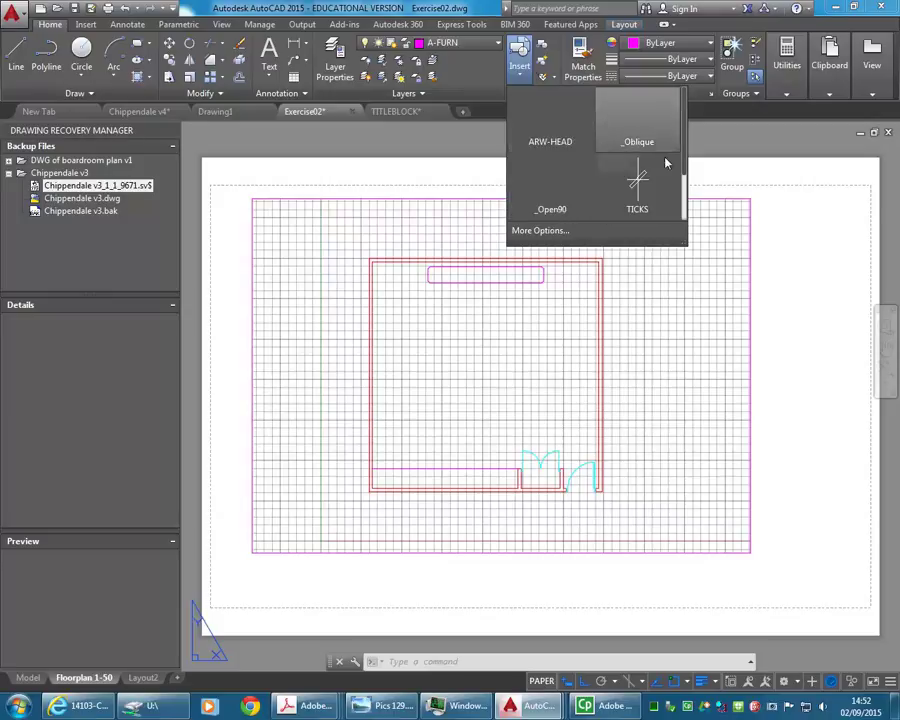
{"action": "scroll", "coordinate": [542, 192], "scroll_direction": "down", "scroll_amount": 1}
{"action": "scroll", "coordinate": [538, 170], "scroll_direction": "up", "scroll_amount": 1}
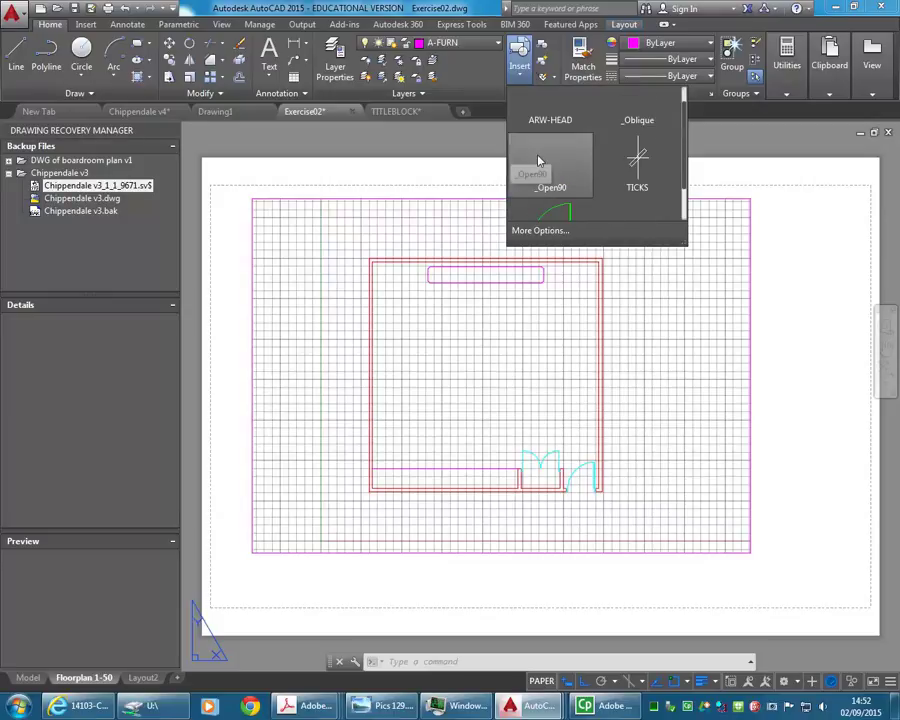
{"action": "scroll", "coordinate": [540, 190], "scroll_direction": "down", "scroll_amount": 1}
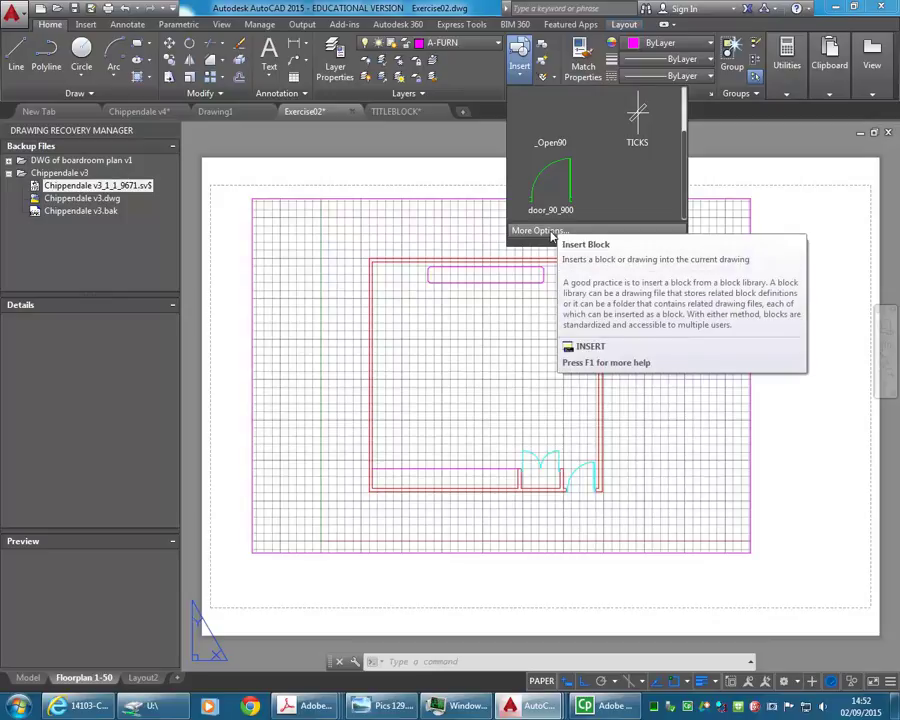
- In the Insert dialog, browse to P:\EDU_DC_InteriorDesign\CAD 1\Week 8 and choose TITLEBLOCK.dwg
{"action": "left_click", "coordinate": [545, 231]}
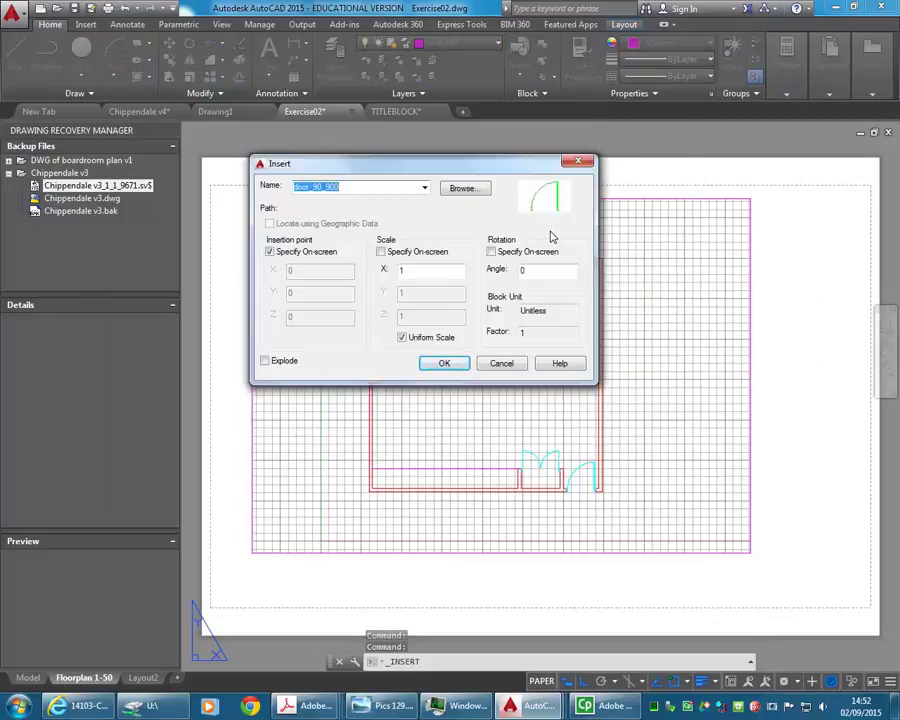
{"action": "left_click", "coordinate": [460, 192]}
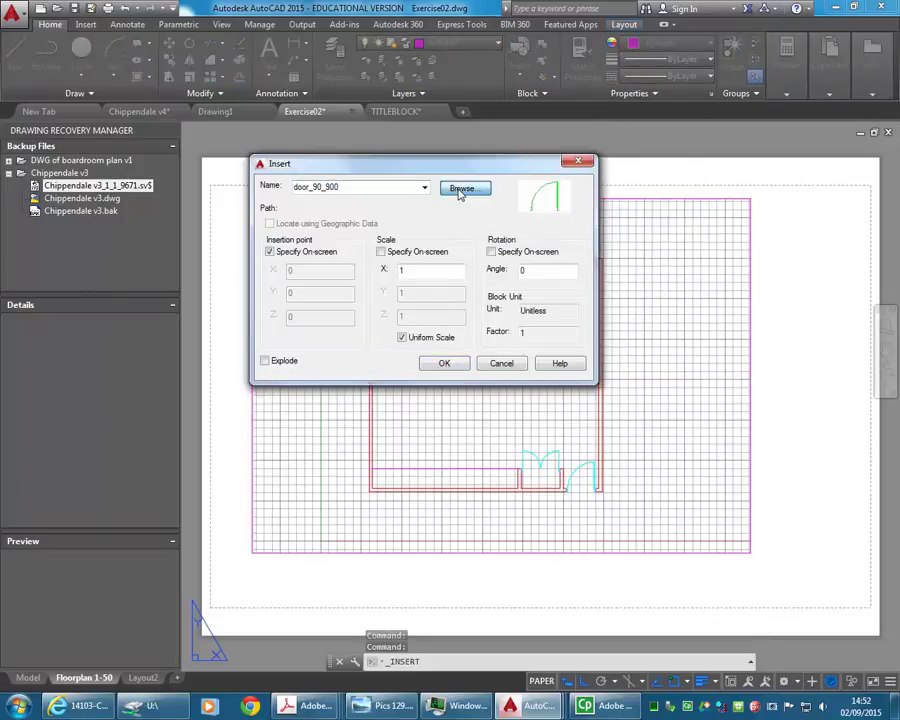
{"action": "left_click_drag", "start_coordinate": [358, 116], "coordinate": [419, 96]}
{"action": "left_click", "coordinate": [386, 116]}
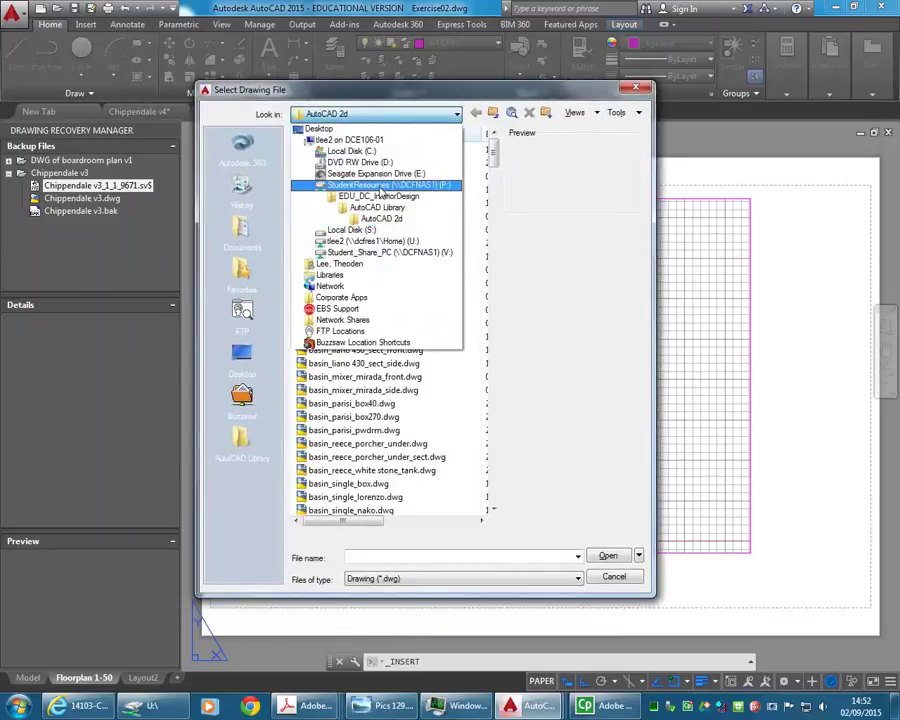
{"action": "left_click", "coordinate": [380, 186]}
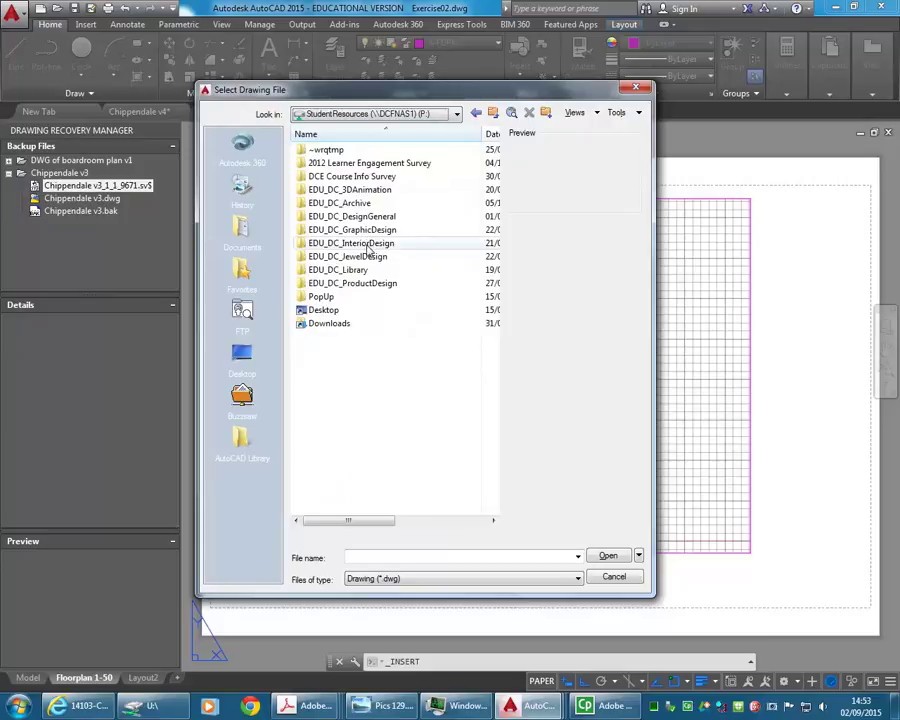
{"action": "double_click", "coordinate": [368, 243]}
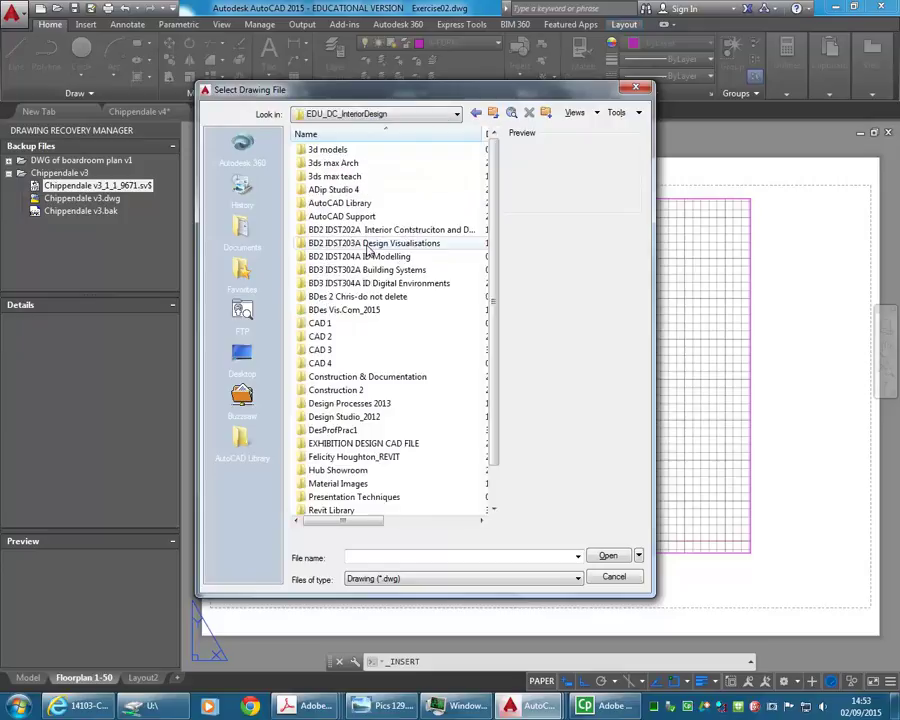
{"action": "double_click", "coordinate": [340, 325]}
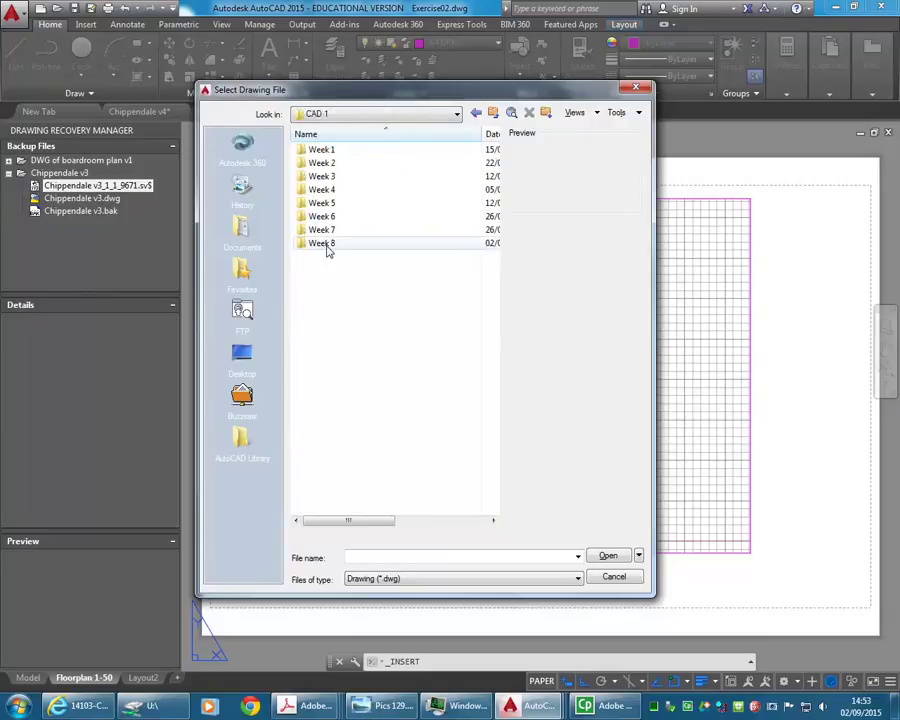
{"action": "double_click", "coordinate": [327, 246]}
{"action": "left_click", "coordinate": [338, 151]}
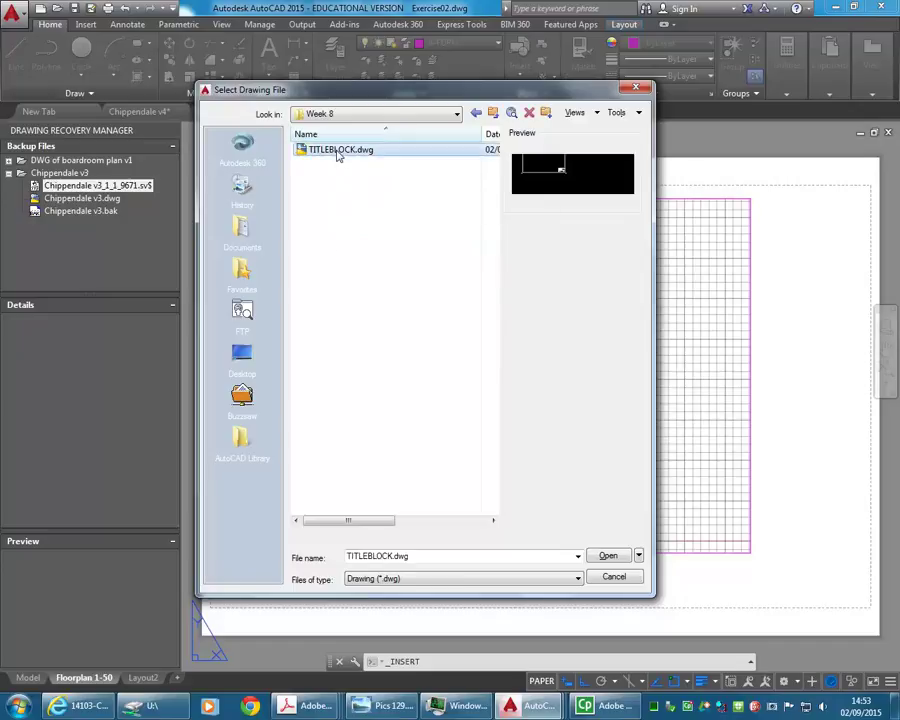
{"action": "left_click", "coordinate": [607, 556]}
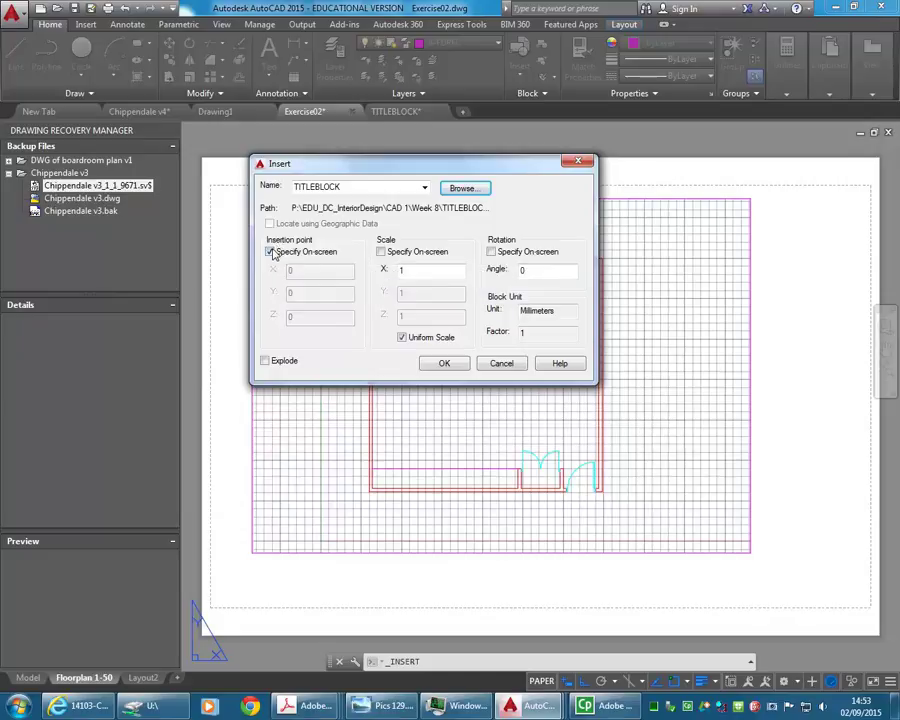
- Accept the TITLEBLOCK insert settings and pick its insertion point on the sheet
{"action": "left_click", "coordinate": [444, 363]}
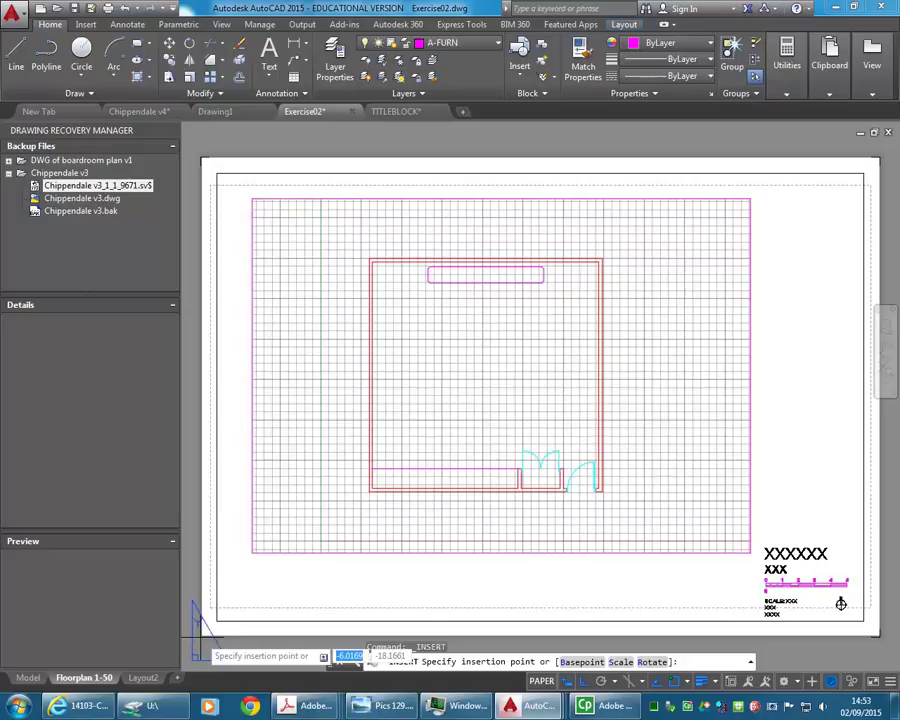
{"action": "left_click", "coordinate": [200, 641]}
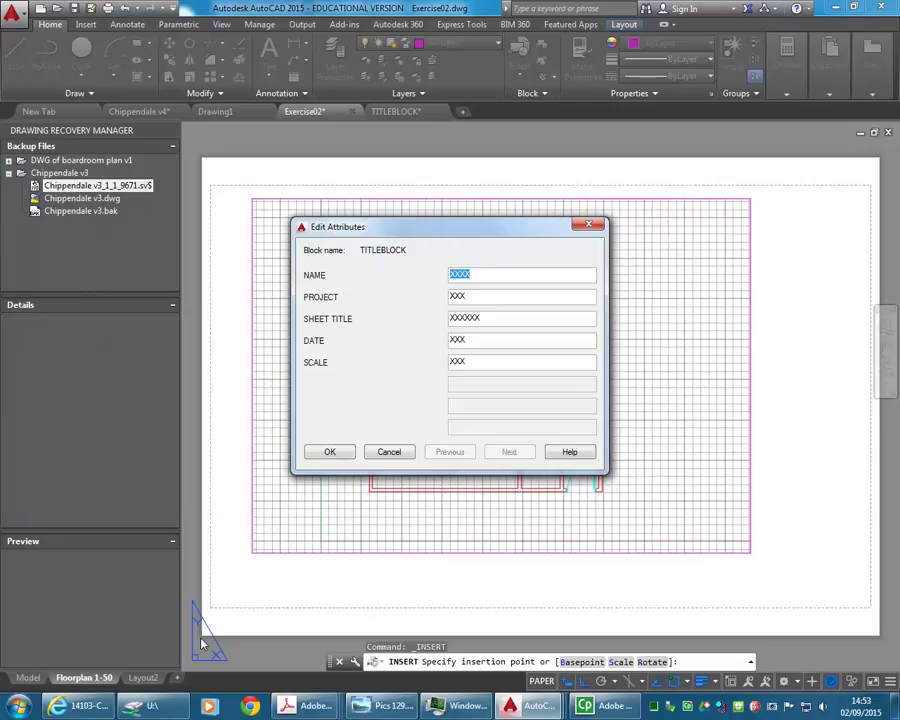
- Enter the student's name and Summative as the project in the title block attributes
{"action": "type", "text": "dE"}
{"action": "key", "text": "BackSpace"}
{"action": "key", "text": "BackSpace"}
{"action": "type", "text": "Denny"}
{"action": "key", "text": "Tab"}
{"action": "type", "text": "E"}
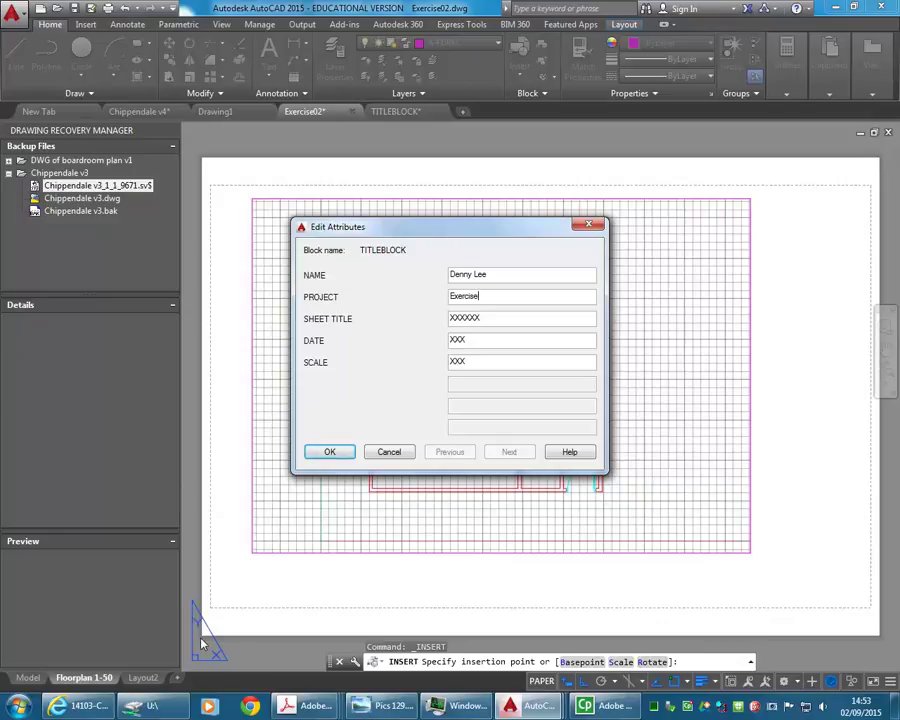
{"action": "key", "text": "BackSpace"}
{"action": "key", "text": "BackSpace"}
{"action": "key", "text": "BackSpace"}
{"action": "key", "text": "BackSpace"}
{"action": "key", "text": "BackSpace"}
{"action": "key", "text": "BackSpace"}
{"action": "key", "text": "BackSpace"}
{"action": "type", "text": "Summative"}
{"action": "key", "text": "Tab"}
- Fill in sheet title Exercise 2, date 02.09.2015 and scale 1:50, then confirm the title block
{"action": "type", "text": "Exercise 2"}
{"action": "key", "text": "Tab"}
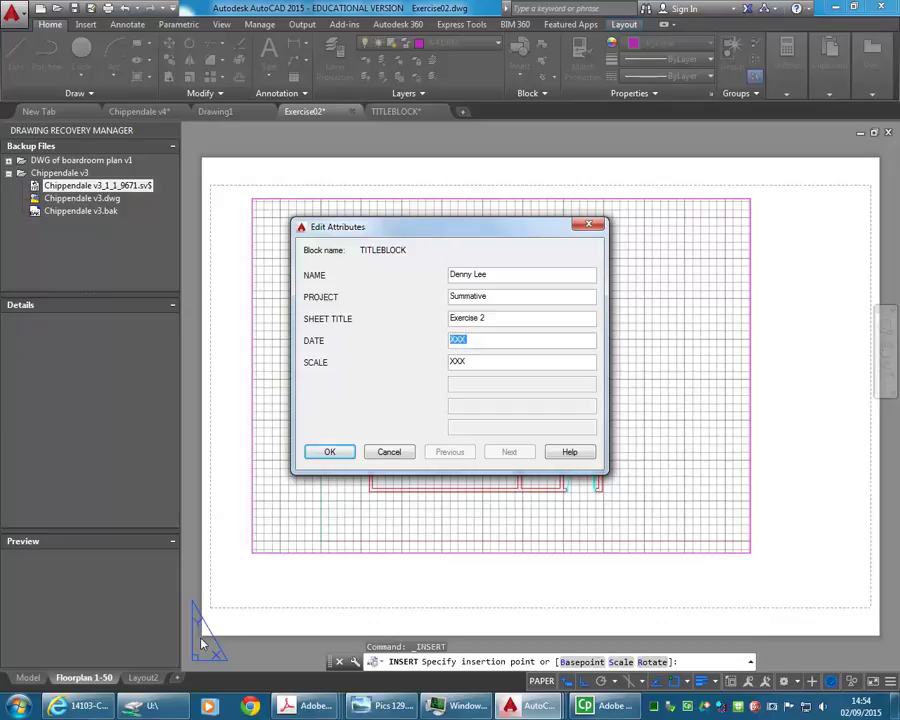
{"action": "type", "text": "0"}
{"action": "key", "text": "Tab"}
{"action": "type", "text": "1"}
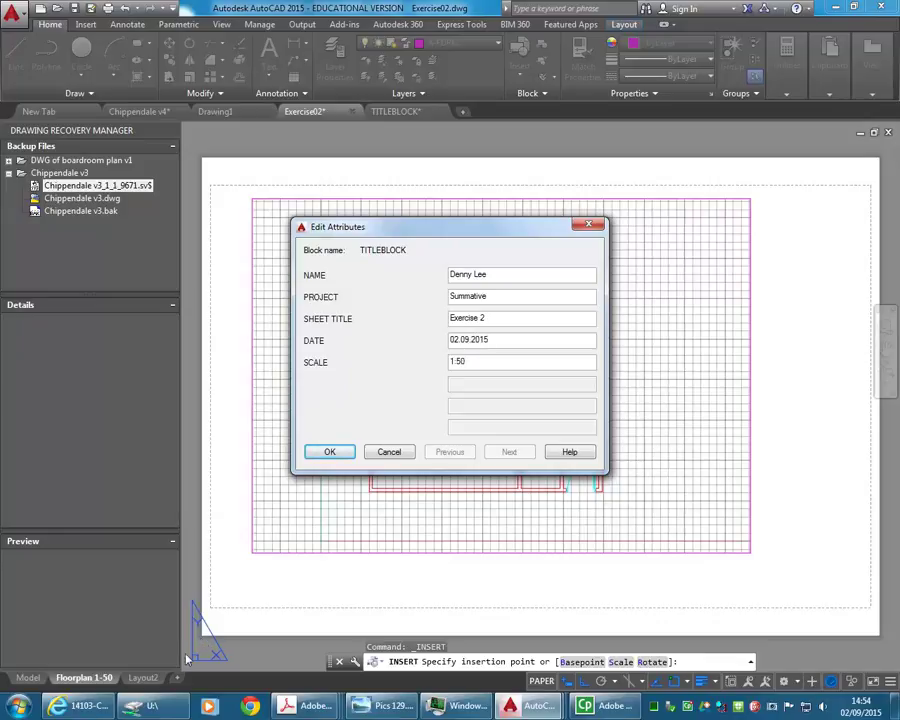
{"action": "left_click", "coordinate": [329, 451]}
{"action": "middle_click_drag", "start_coordinate": [667, 593], "coordinate": [569, 520]}
- Zoom and pan to check the placed title block, then bring up the Layer Properties Manager
{"action": "scroll", "coordinate": [650, 520], "scroll_direction": "up", "scroll_amount": 5}
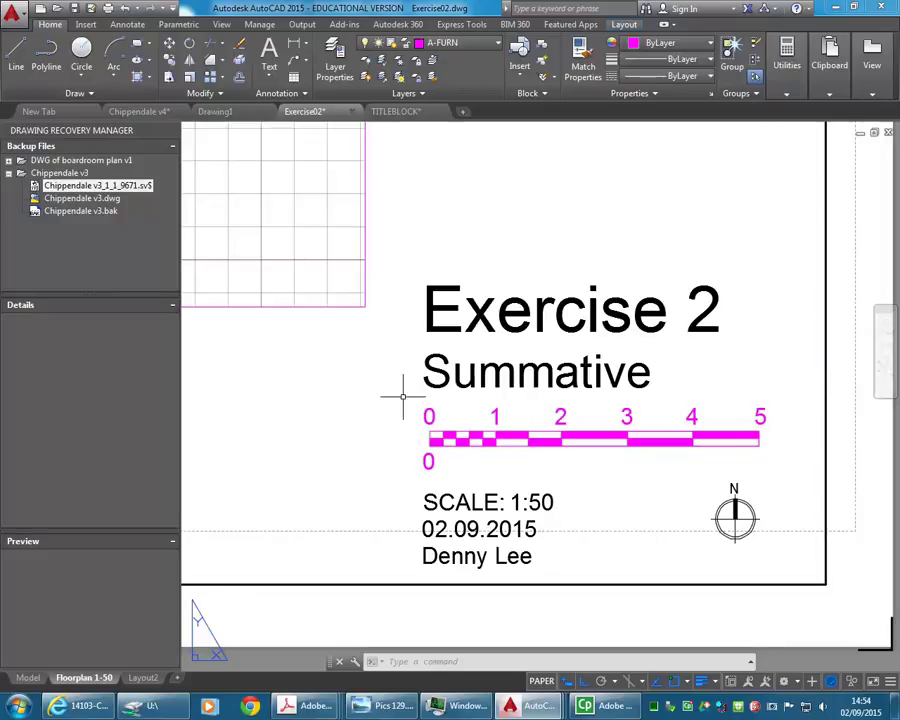
{"action": "scroll", "coordinate": [413, 411], "scroll_direction": "down", "scroll_amount": 2}
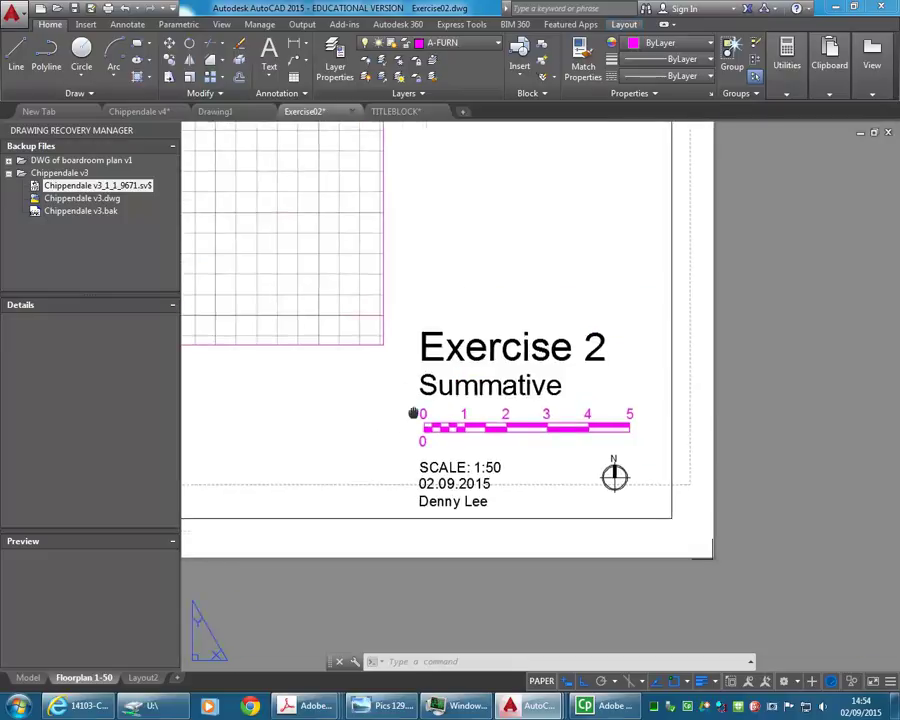
{"action": "middle_click_drag", "start_coordinate": [413, 413], "coordinate": [461, 471]}
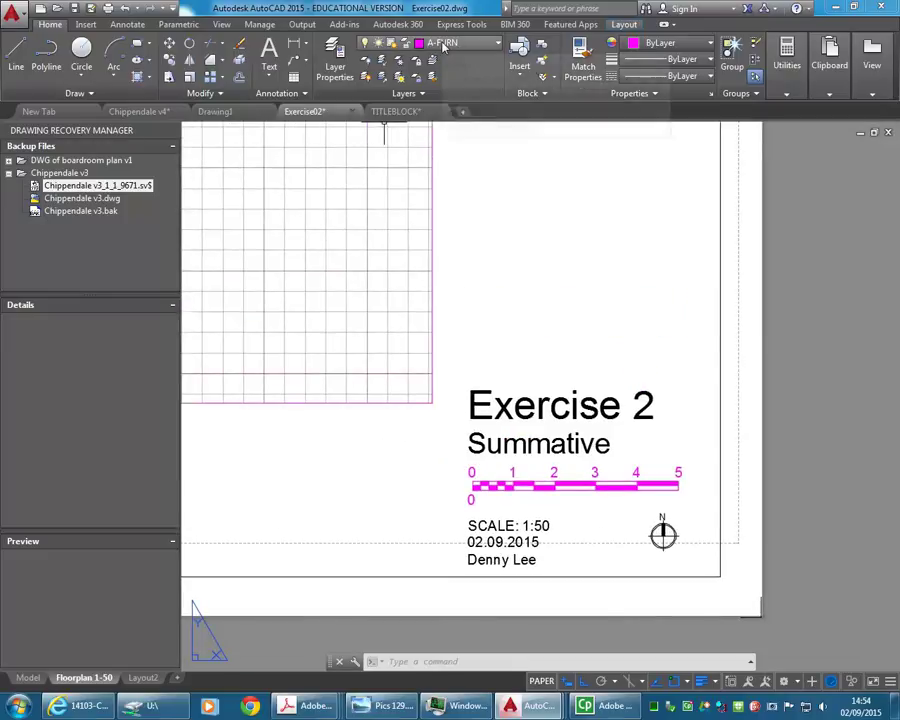
{"action": "left_click", "coordinate": [335, 60]}
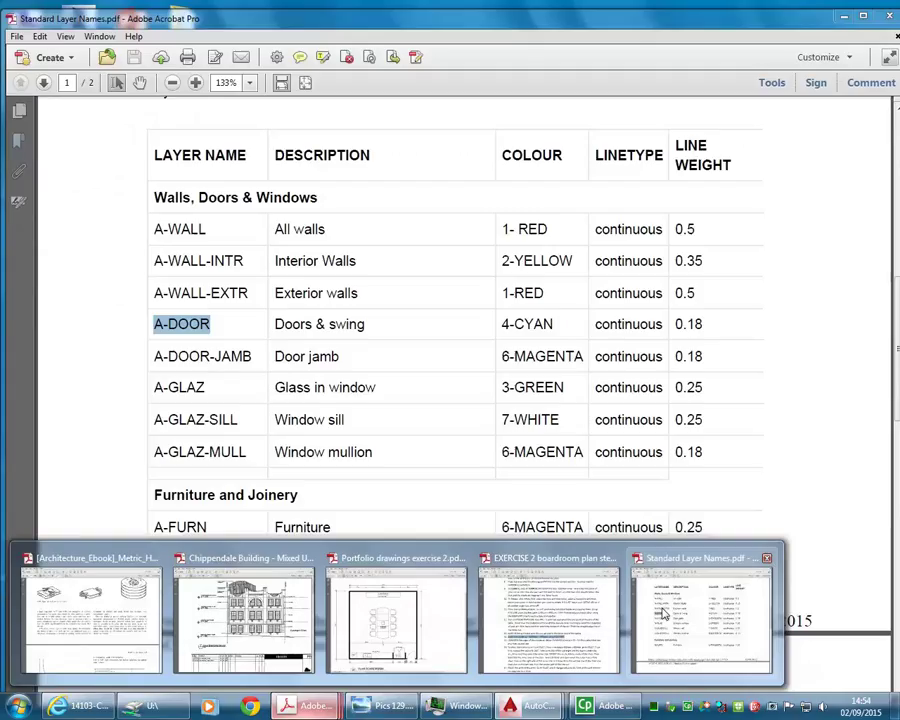
- Review the layer table in the Standard Layer Names PDF in Acrobat
{"action": "left_click", "coordinate": [705, 625]}
{"action": "scroll", "coordinate": [315, 400], "scroll_direction": "down", "scroll_amount": 14}
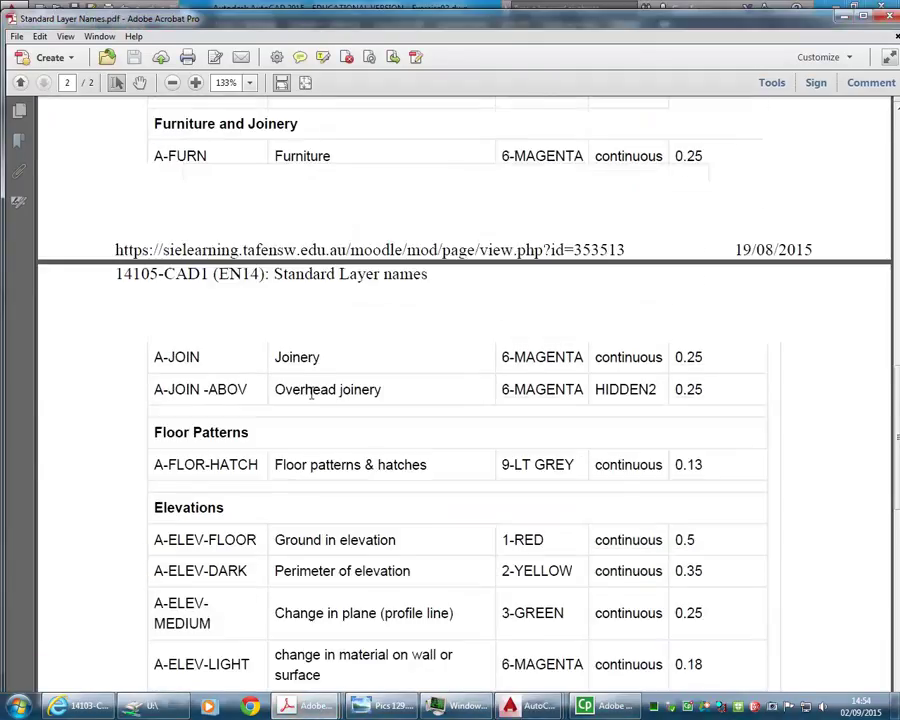
{"action": "scroll", "coordinate": [311, 393], "scroll_direction": "down", "scroll_amount": 3}
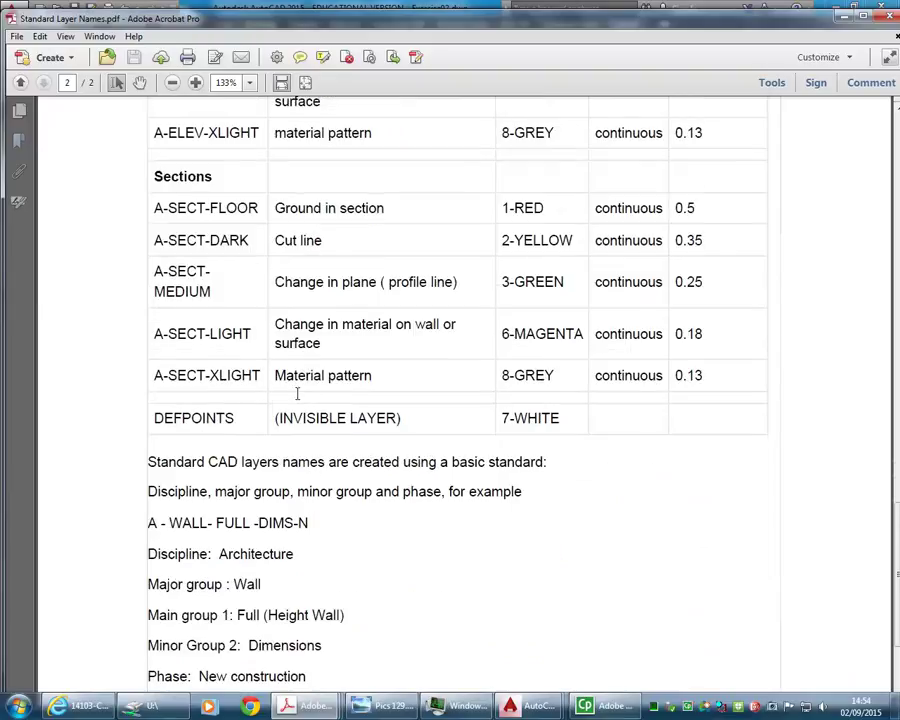
{"action": "scroll", "coordinate": [314, 291], "scroll_direction": "up", "scroll_amount": 13}
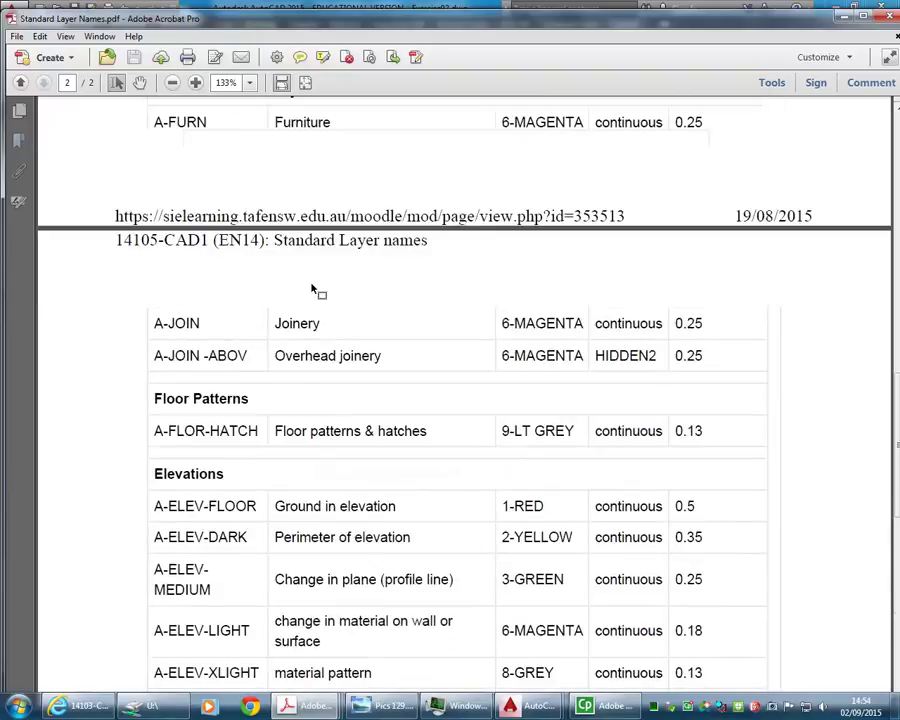
{"action": "scroll", "coordinate": [311, 291], "scroll_direction": "down", "scroll_amount": 7}
{"action": "scroll", "coordinate": [311, 285], "scroll_direction": "down", "scroll_amount": 9}
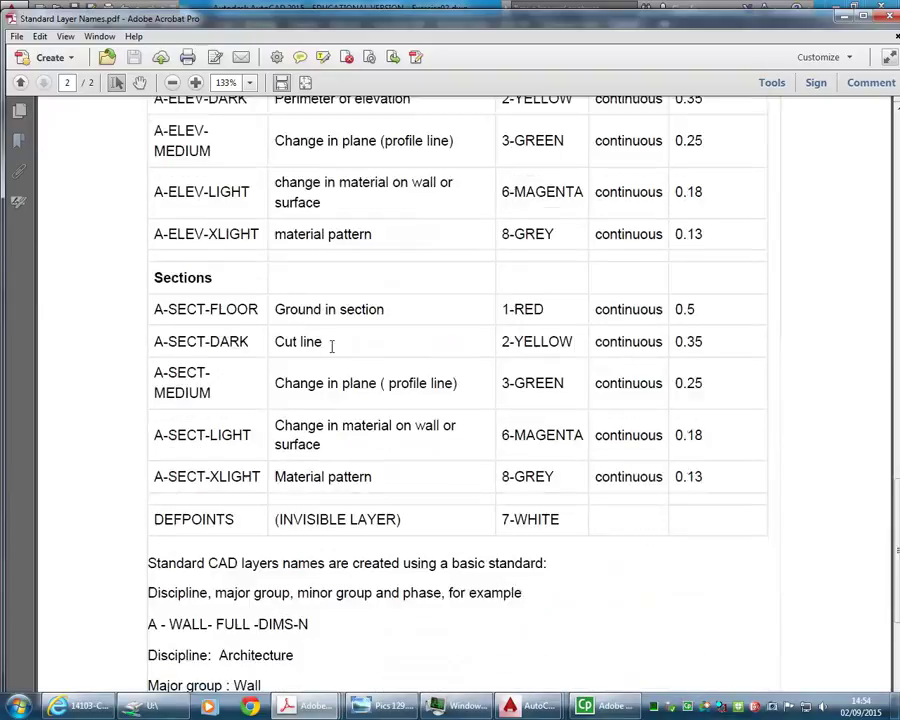
{"action": "scroll", "coordinate": [333, 352], "scroll_direction": "up", "scroll_amount": 12}
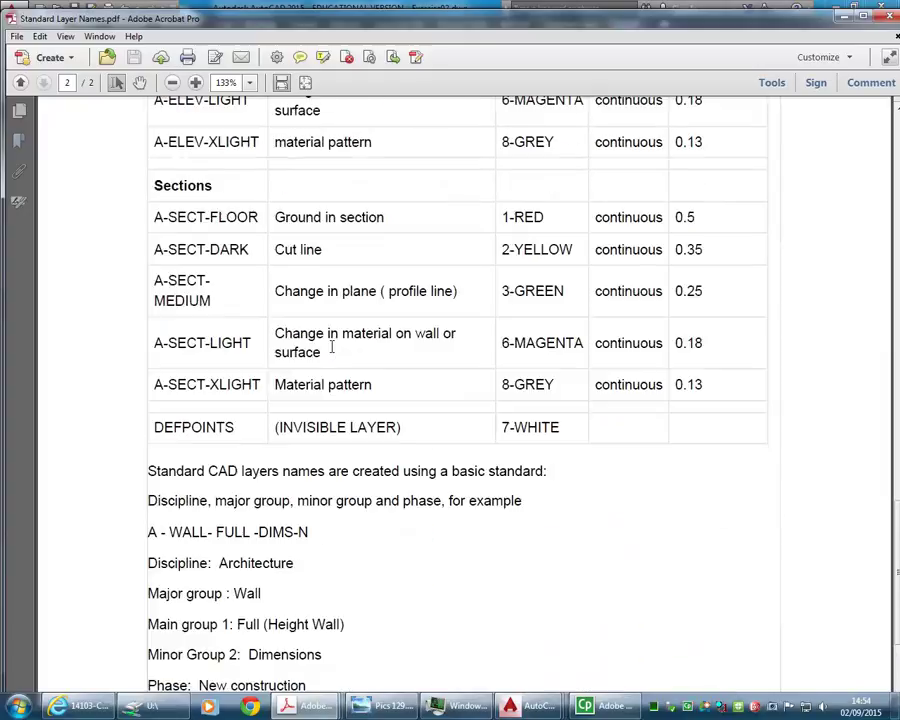
{"action": "scroll", "coordinate": [331, 346], "scroll_direction": "up", "scroll_amount": 11}
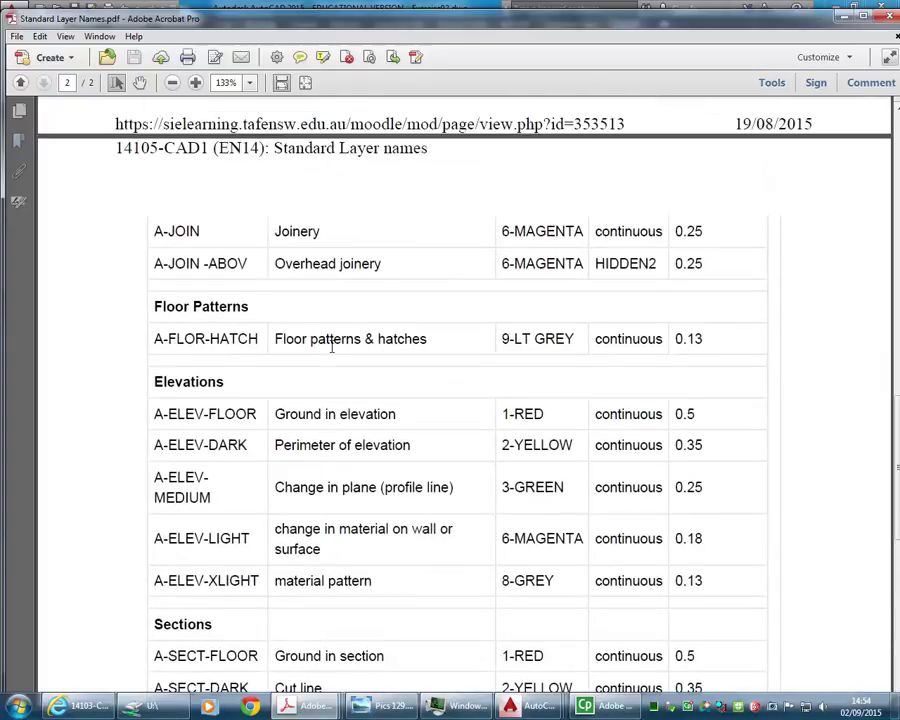
{"action": "scroll", "coordinate": [331, 346], "scroll_direction": "up", "scroll_amount": 5}
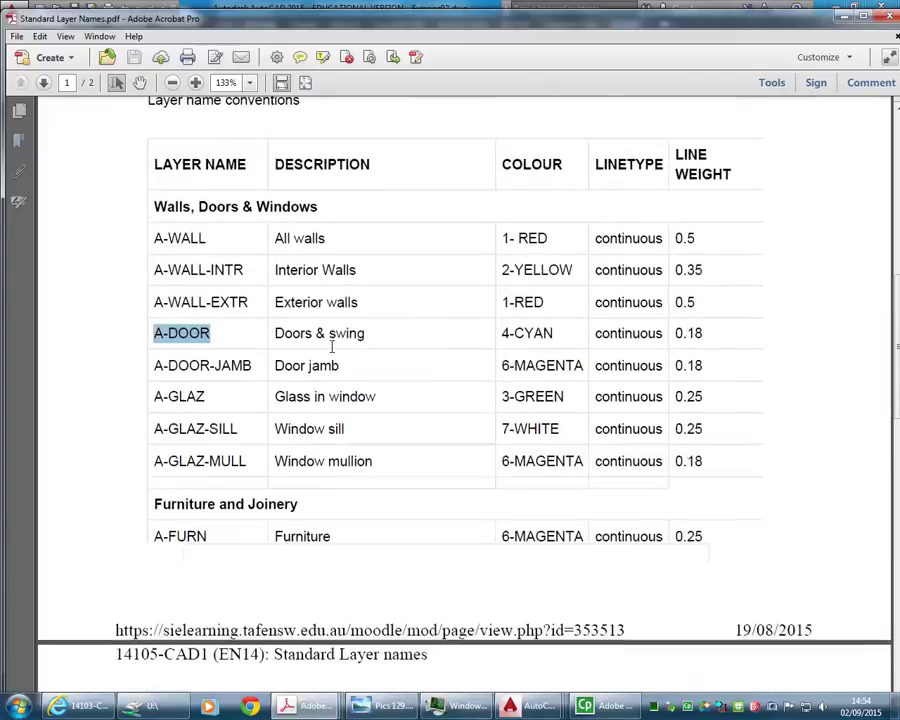
{"action": "scroll", "coordinate": [331, 346], "scroll_direction": "down", "scroll_amount": 9}
{"action": "scroll", "coordinate": [332, 346], "scroll_direction": "down", "scroll_amount": 10}
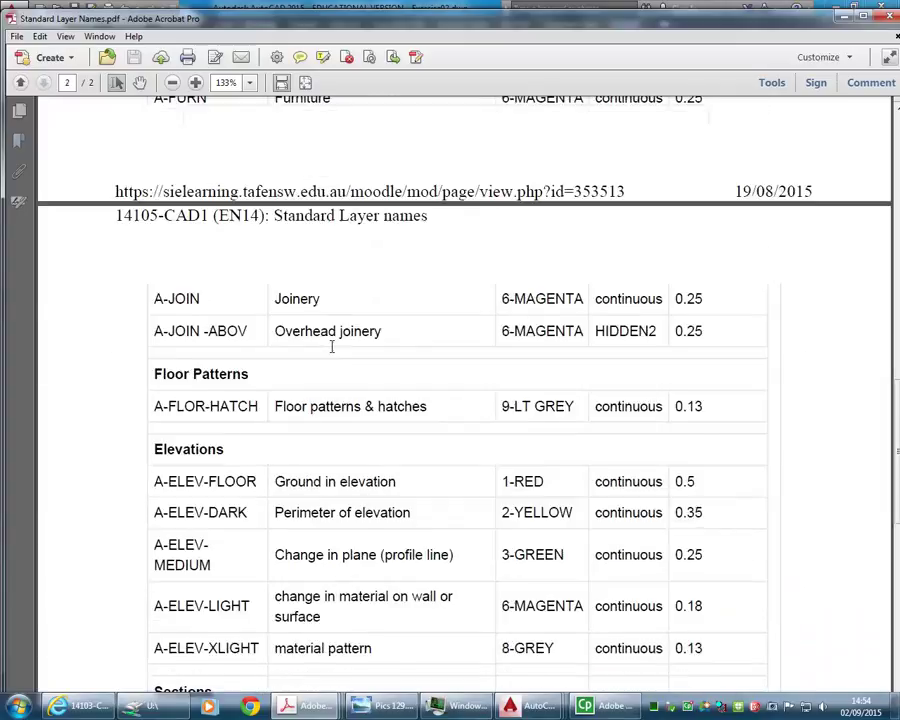
{"action": "scroll", "coordinate": [331, 346], "scroll_direction": "down", "scroll_amount": 5}
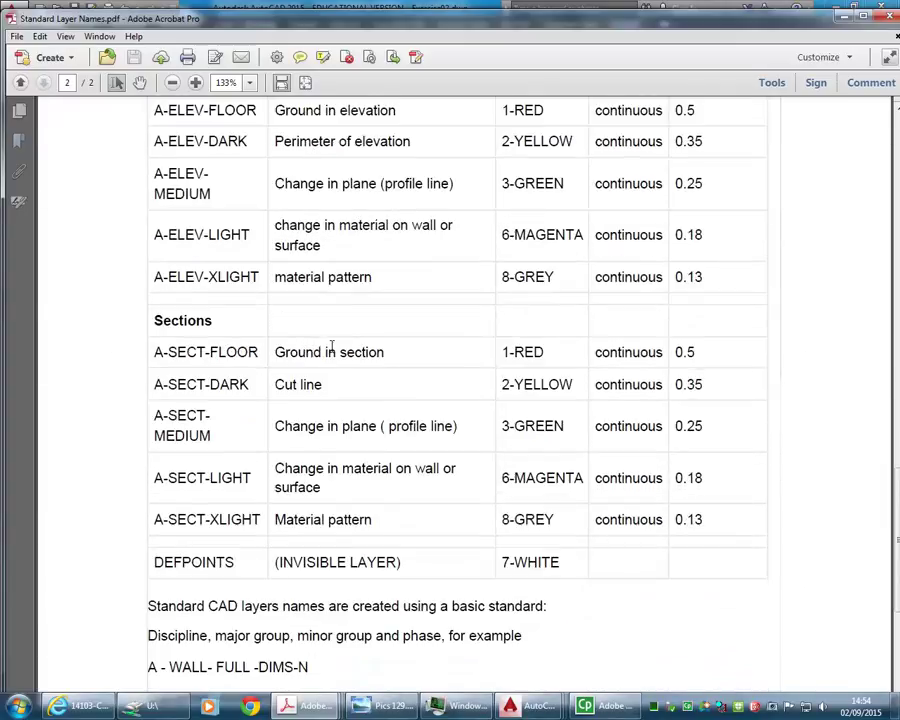
{"action": "scroll", "coordinate": [331, 346], "scroll_direction": "up", "scroll_amount": 2}
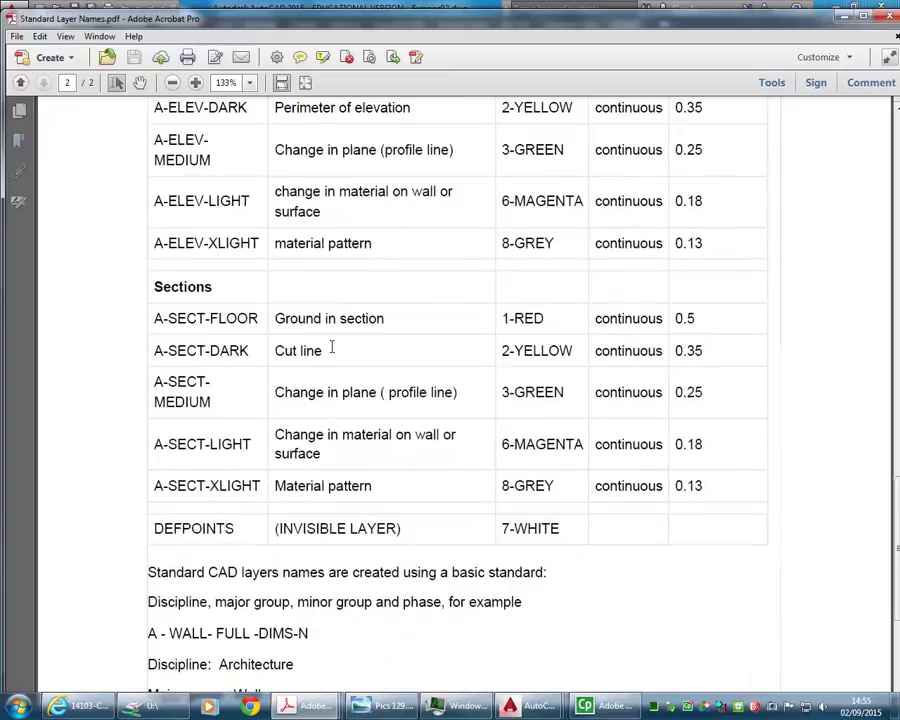
{"action": "scroll", "coordinate": [332, 346], "scroll_direction": "up", "scroll_amount": 5}
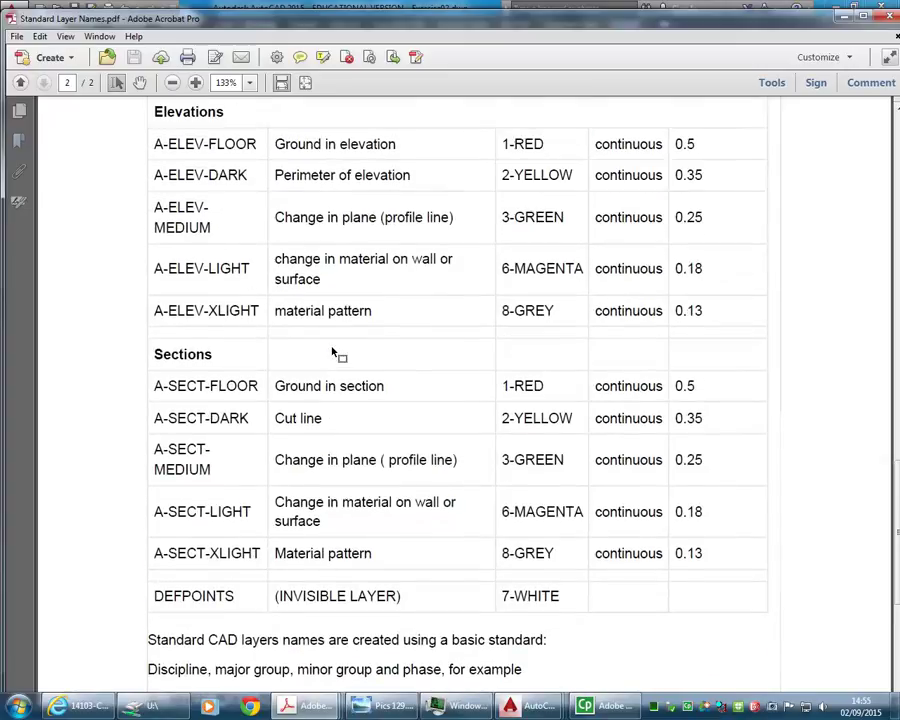
{"action": "scroll", "coordinate": [332, 346], "scroll_direction": "up", "scroll_amount": 10}
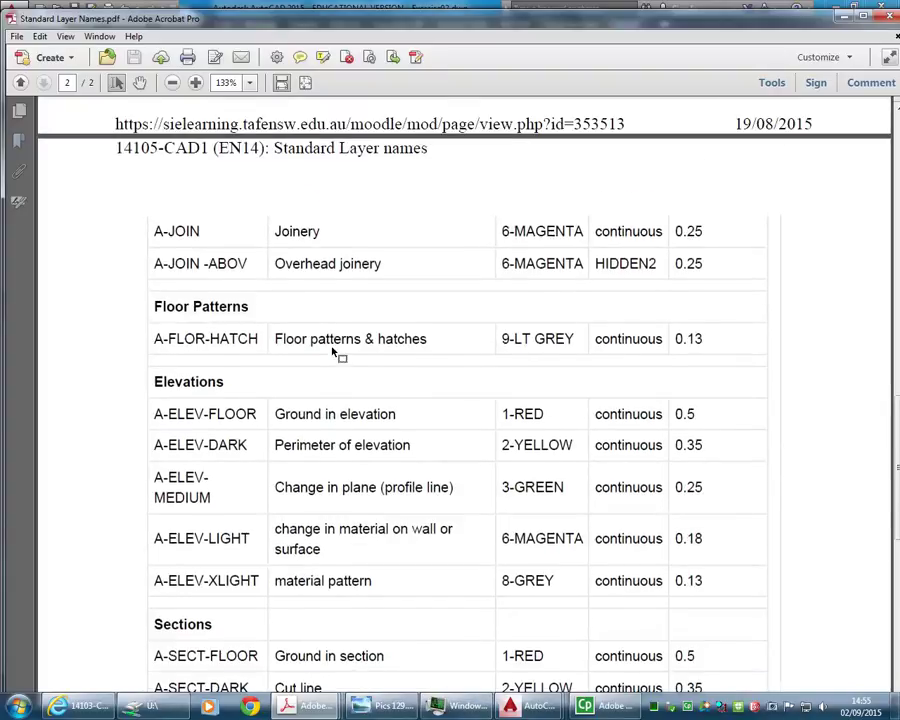
{"action": "scroll", "coordinate": [332, 346], "scroll_direction": "up", "scroll_amount": 3}
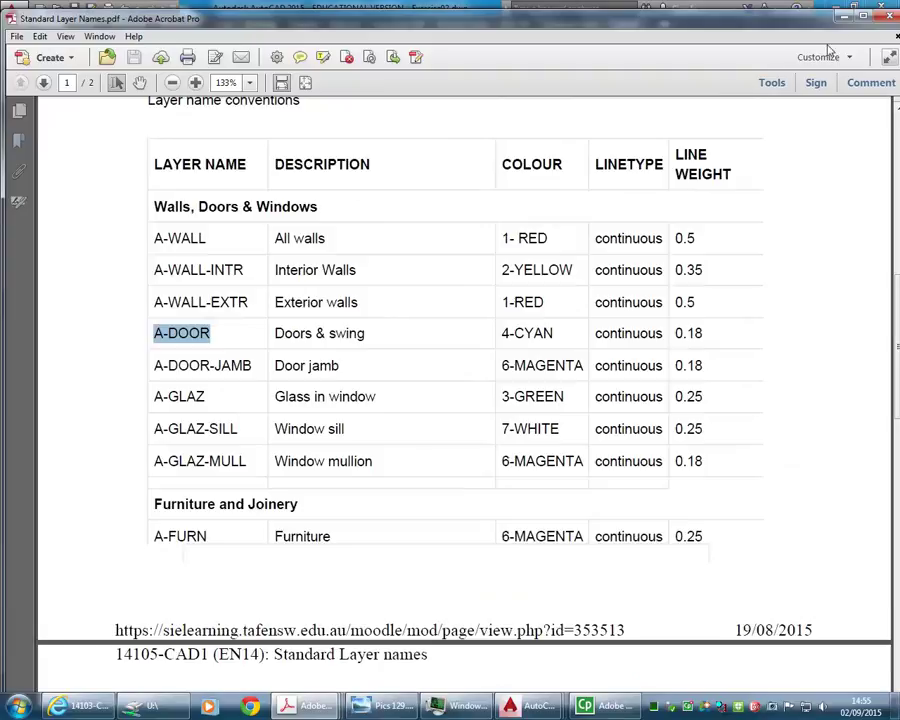
- Back in AutoCAD's layer list, create a new layer named A-ANNO-TITLE
{"action": "left_click", "coordinate": [843, 15]}
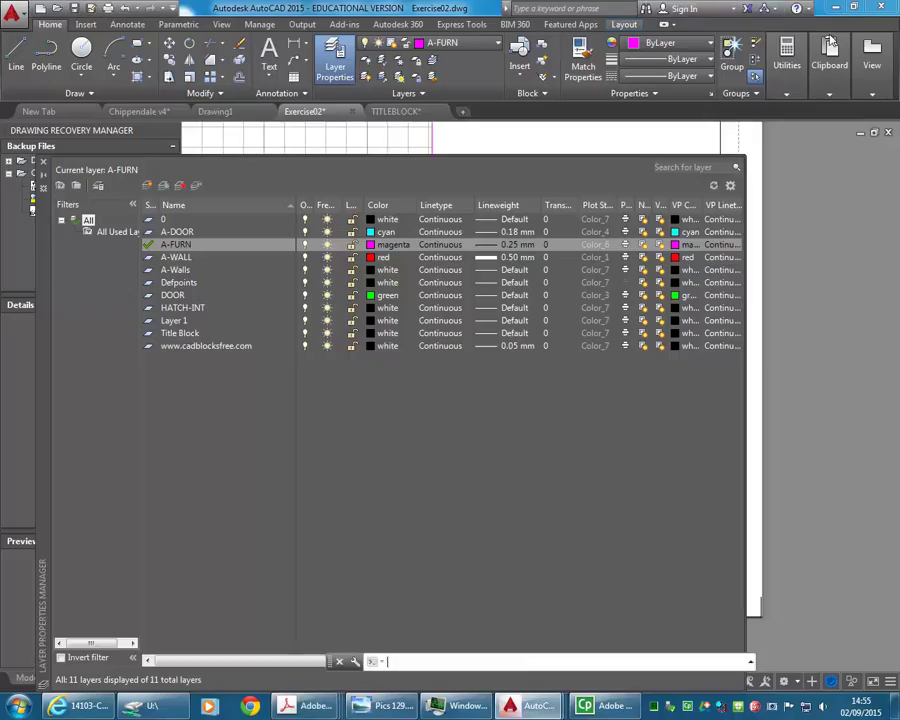
{"action": "left_click", "coordinate": [148, 187]}
{"action": "type", "text": "A-ANNO"}
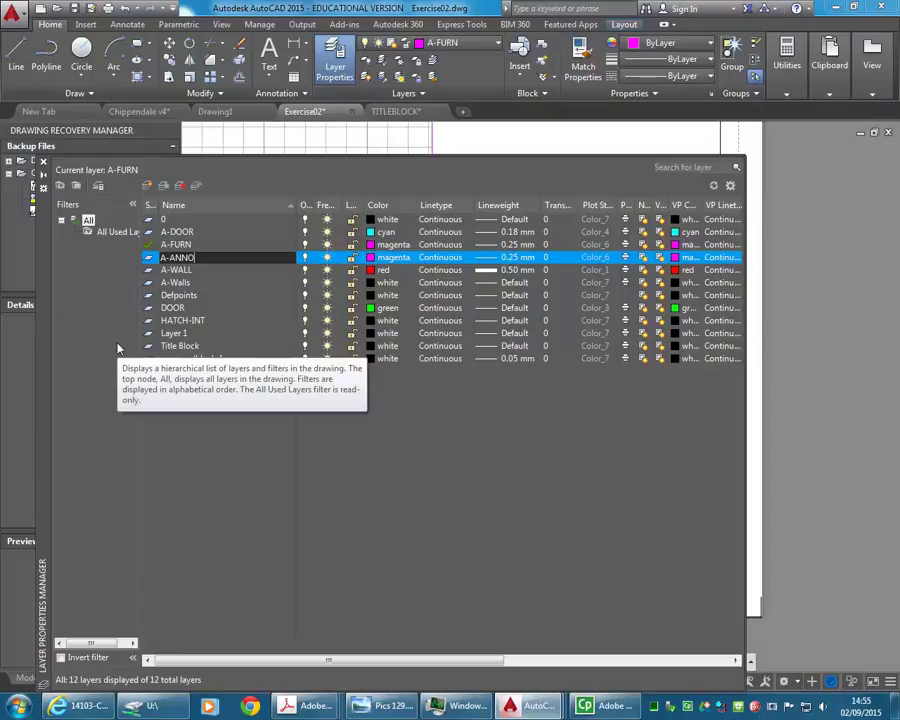
{"action": "type", "text": "-TITLE"}
- Confirm the A-ANNO-TITLE name, colour it white with Default lineweight, and close the layer palette
{"action": "key", "text": "Return"}
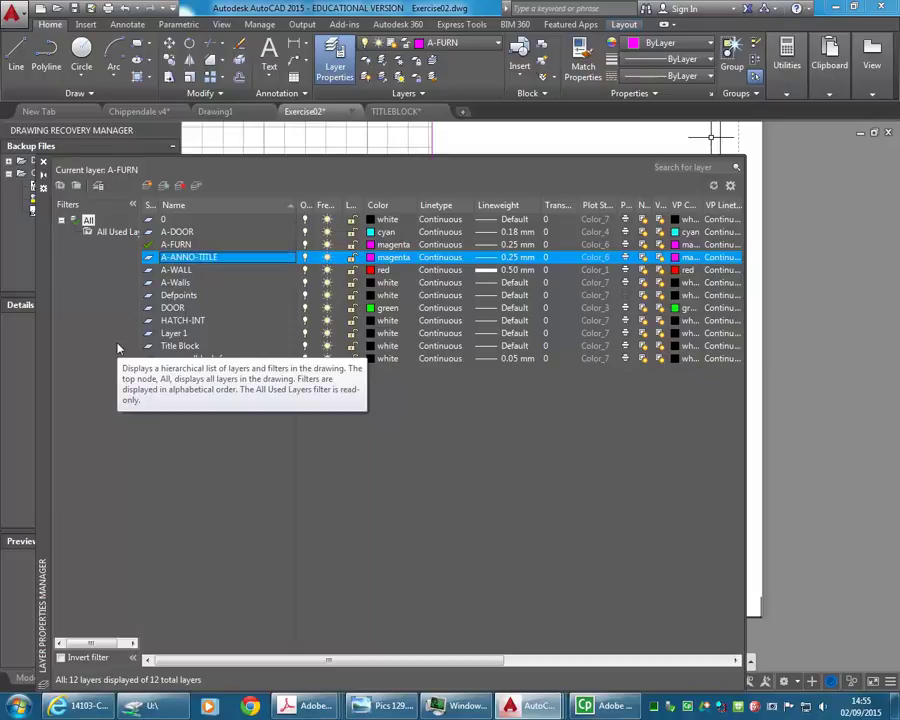
{"action": "left_click", "coordinate": [374, 260]}
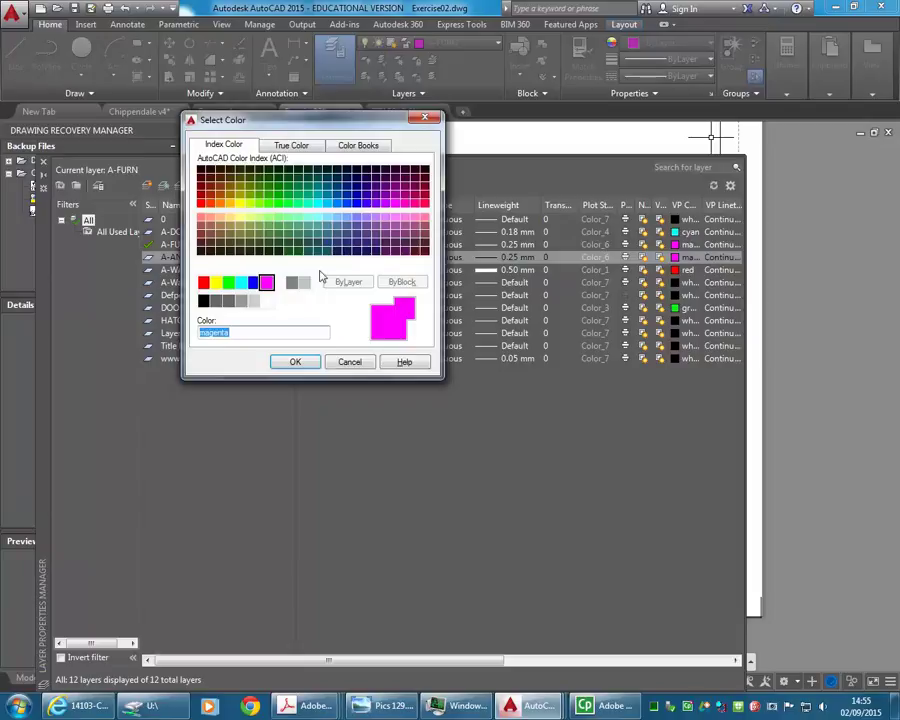
{"action": "left_click", "coordinate": [281, 285]}
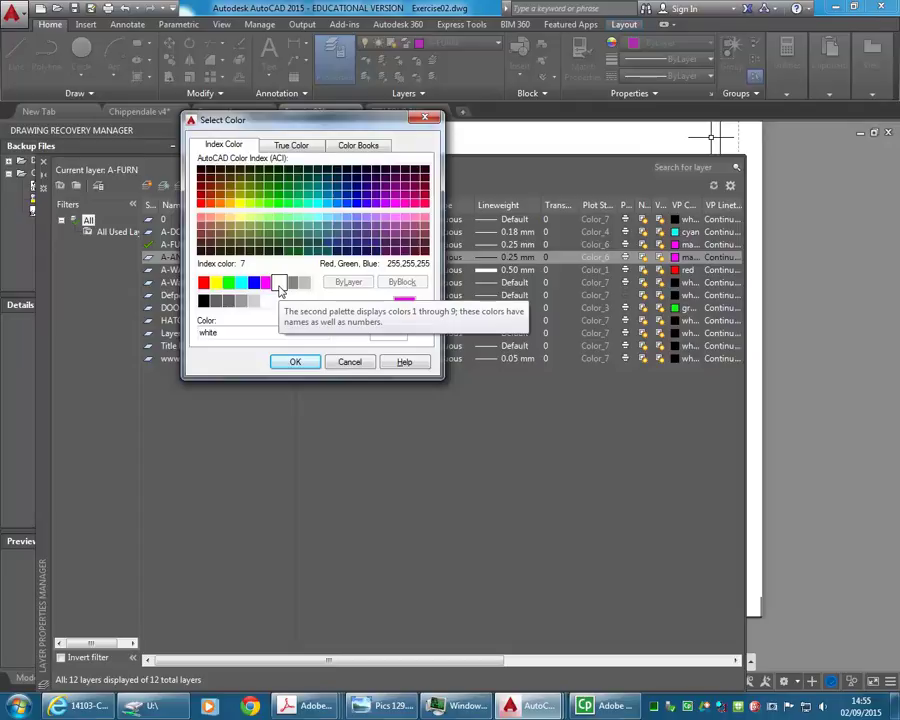
{"action": "left_click", "coordinate": [295, 363]}
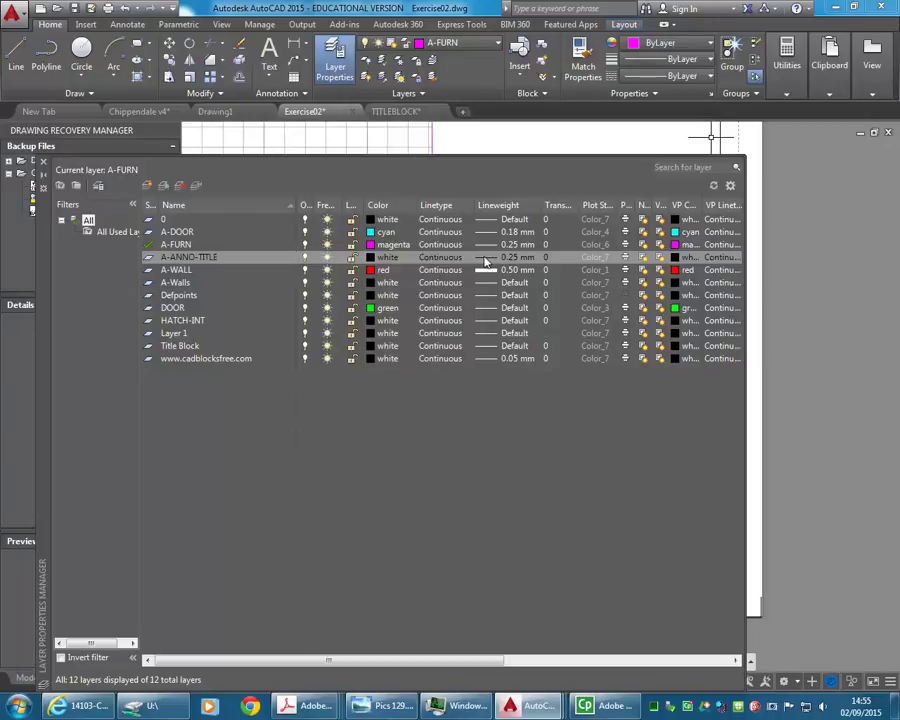
{"action": "left_click", "coordinate": [486, 262]}
{"action": "left_click", "coordinate": [90, 254]}
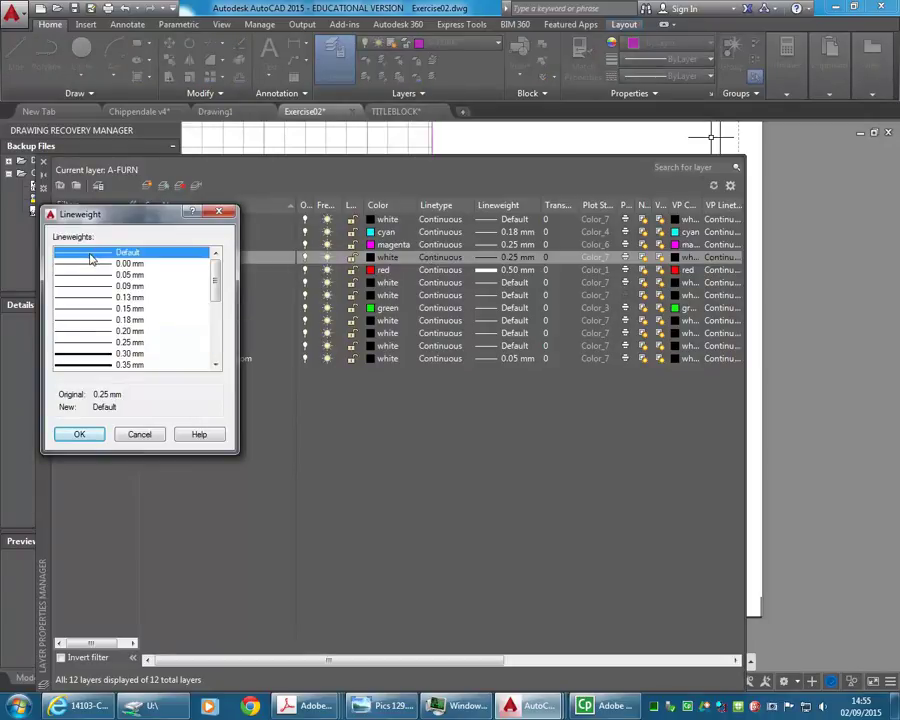
{"action": "left_click", "coordinate": [78, 436]}
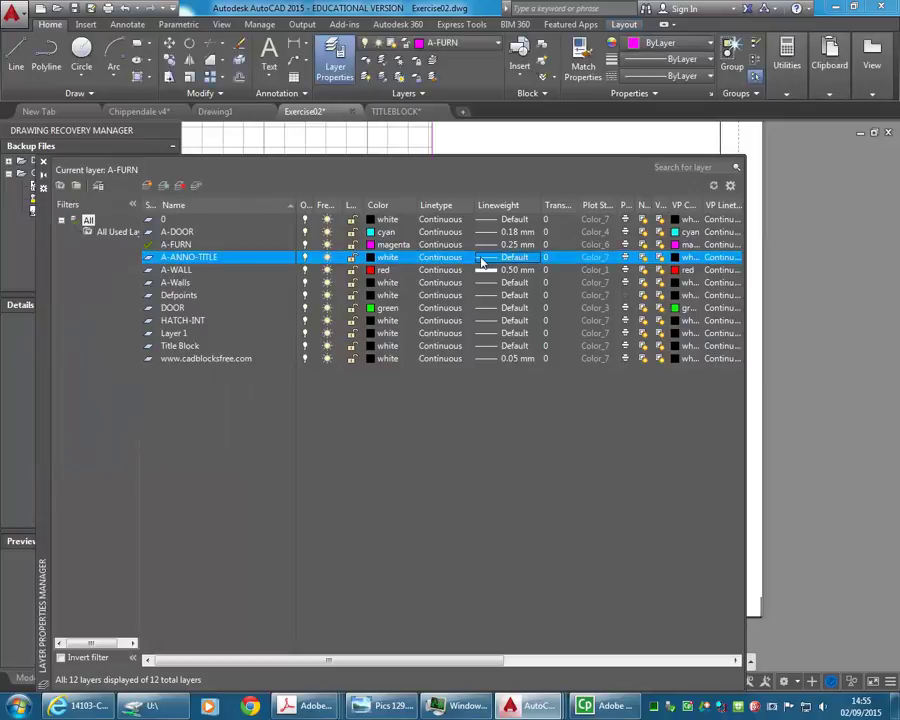
{"action": "left_click", "coordinate": [43, 162]}
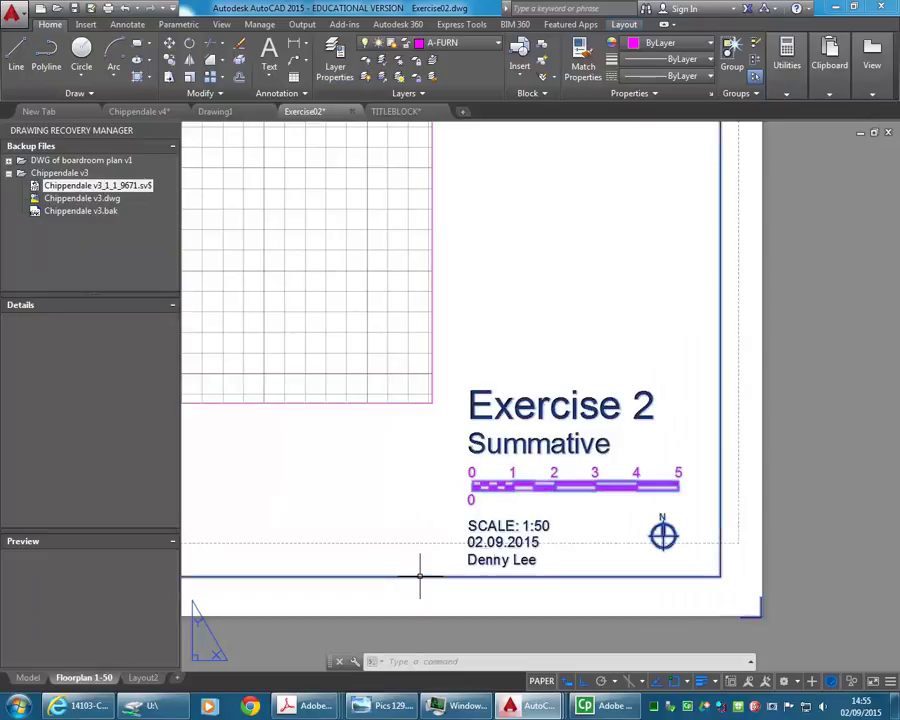
{"action": "left_click", "coordinate": [440, 43]}
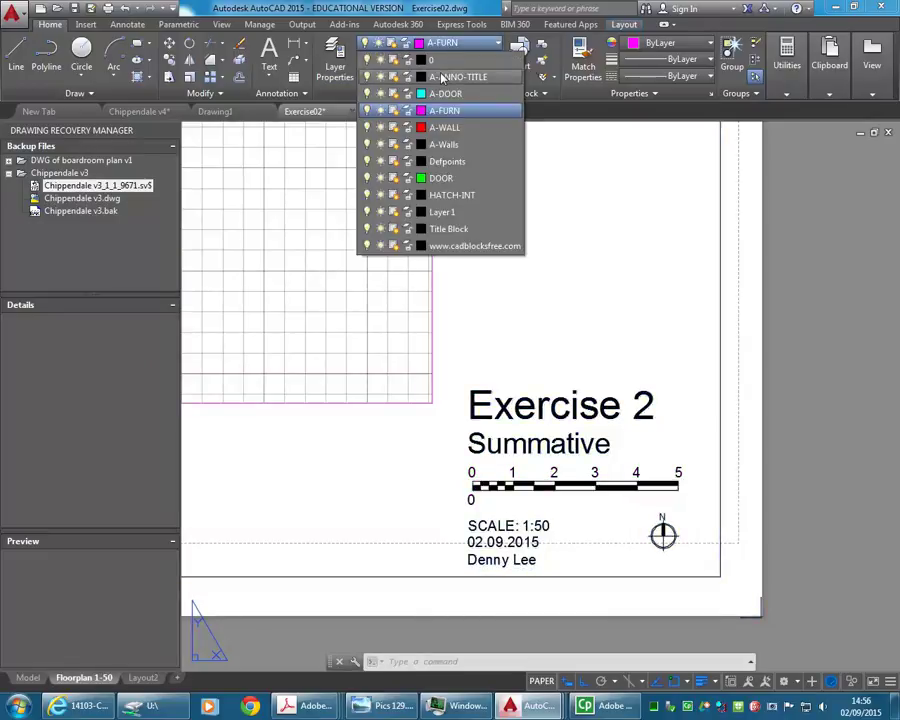
{"action": "scroll", "coordinate": [466, 514], "scroll_direction": "up", "scroll_amount": 3}
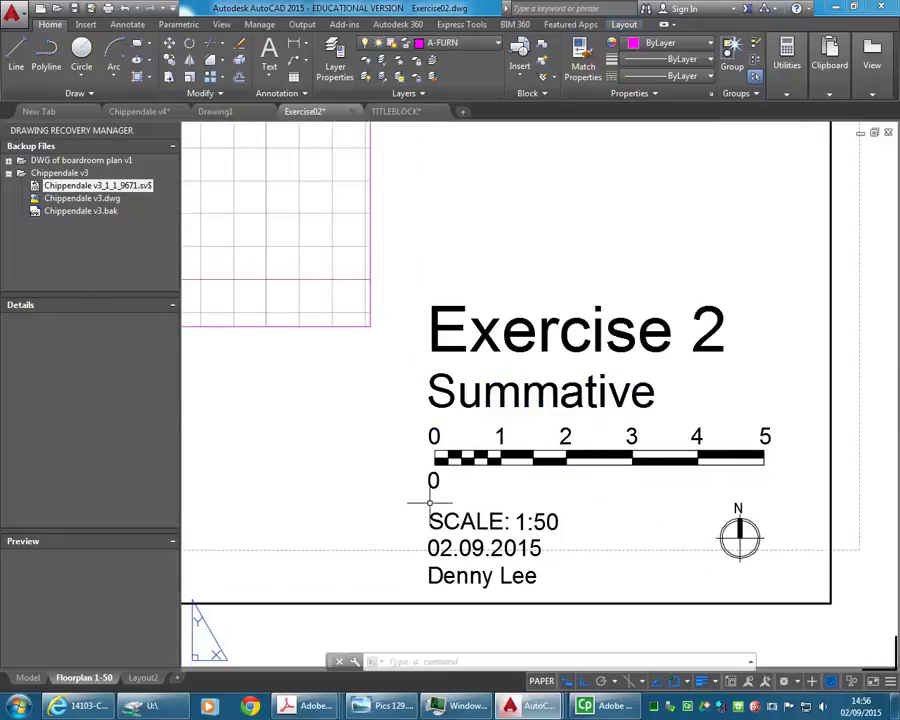
{"action": "scroll", "coordinate": [540, 495], "scroll_direction": "up", "scroll_amount": 2}
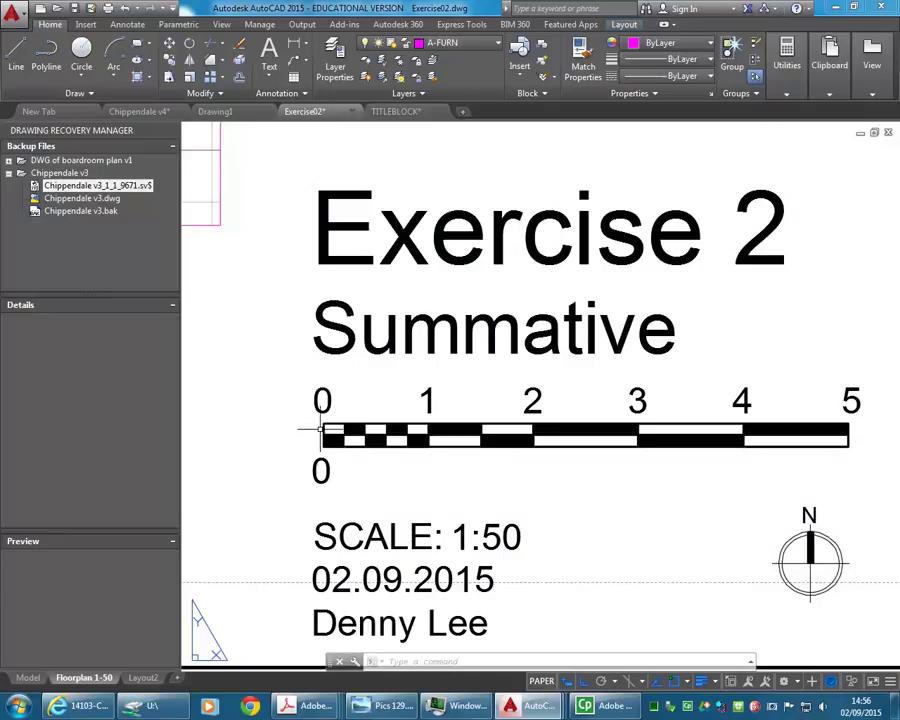
- Open Exercise01.dwg from the U: home drive's 2015 > CAD 1 folder
{"action": "key", "text": "ctrl+o"}
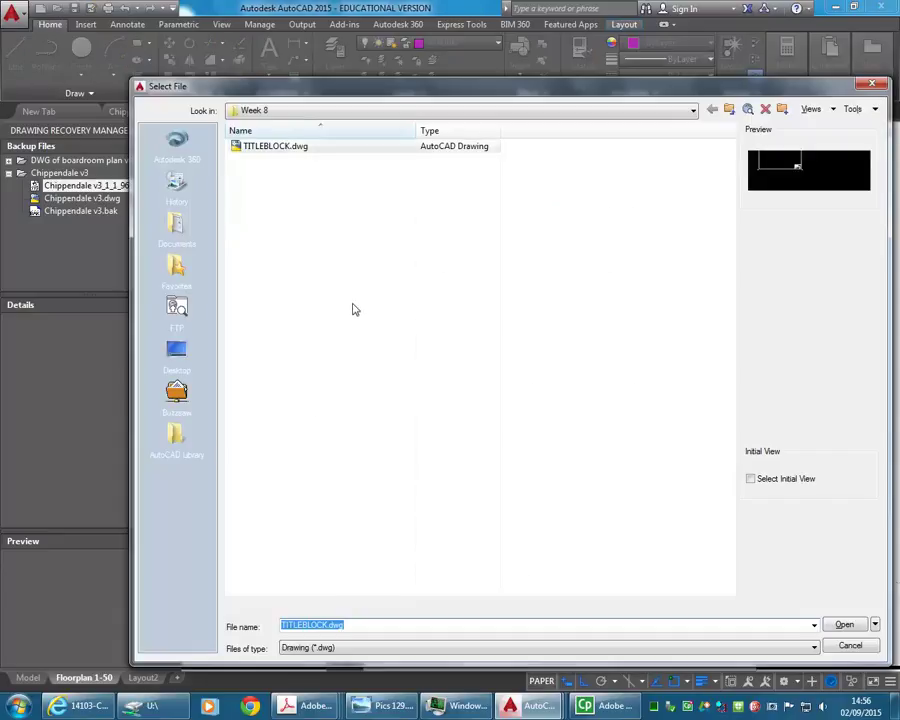
{"action": "left_click", "coordinate": [493, 112]}
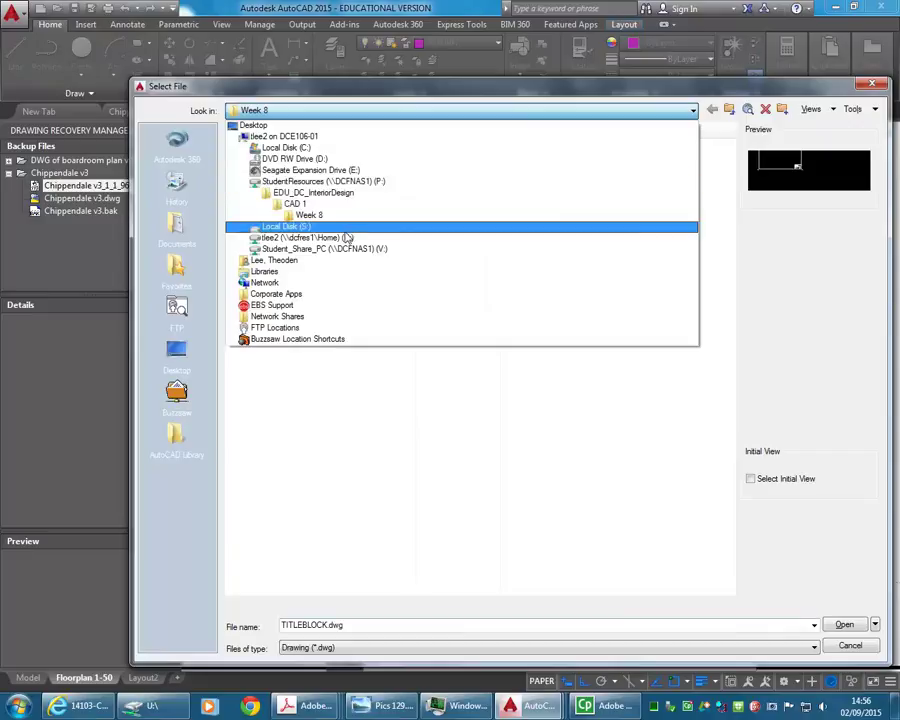
{"action": "left_click", "coordinate": [400, 227]}
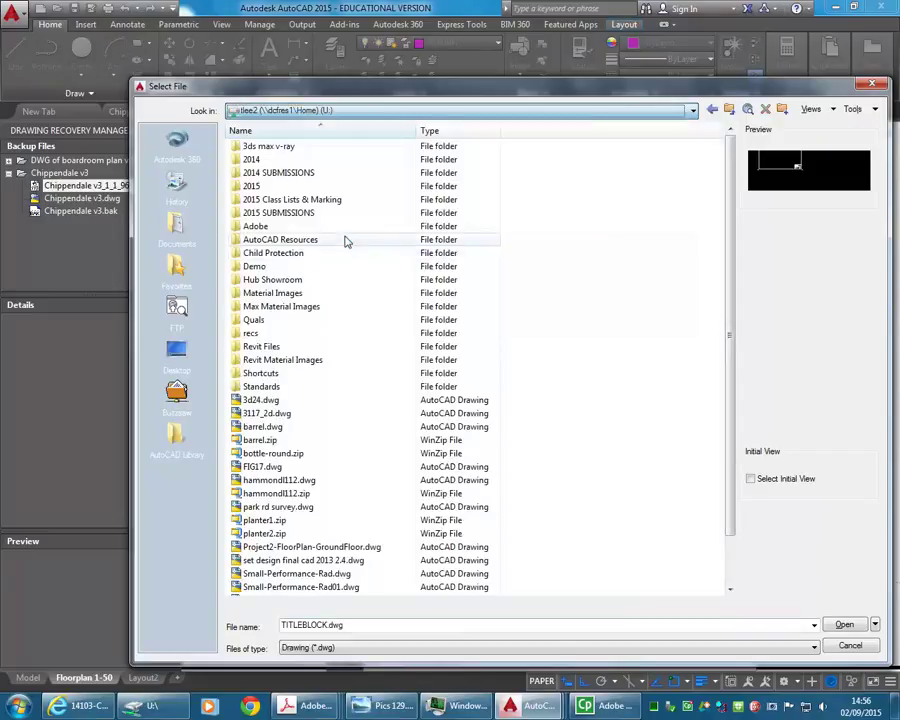
{"action": "double_click", "coordinate": [268, 187]}
{"action": "double_click", "coordinate": [271, 190]}
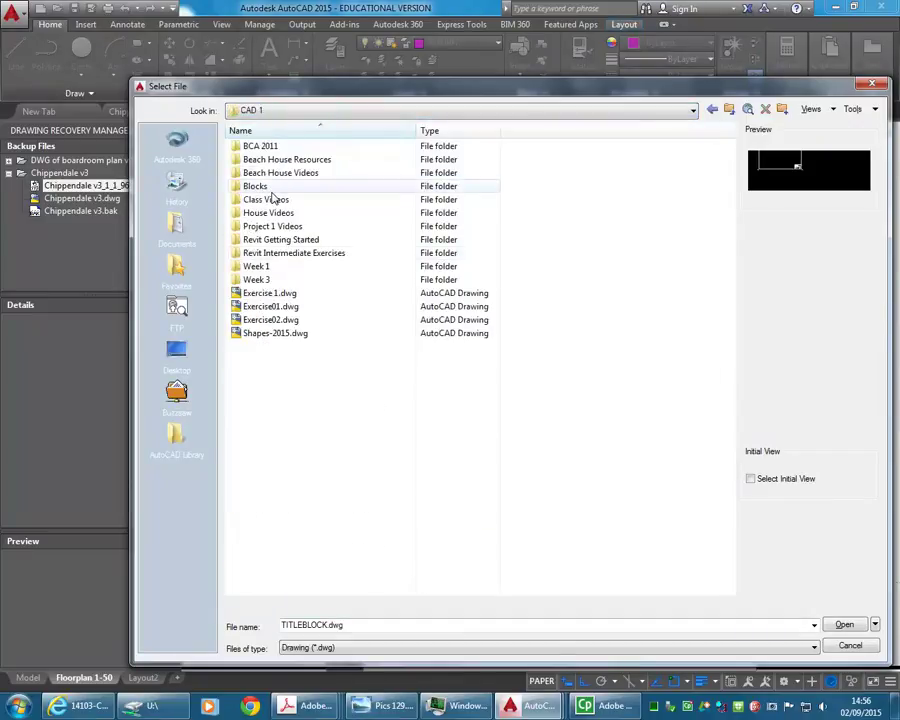
{"action": "left_click", "coordinate": [272, 307]}
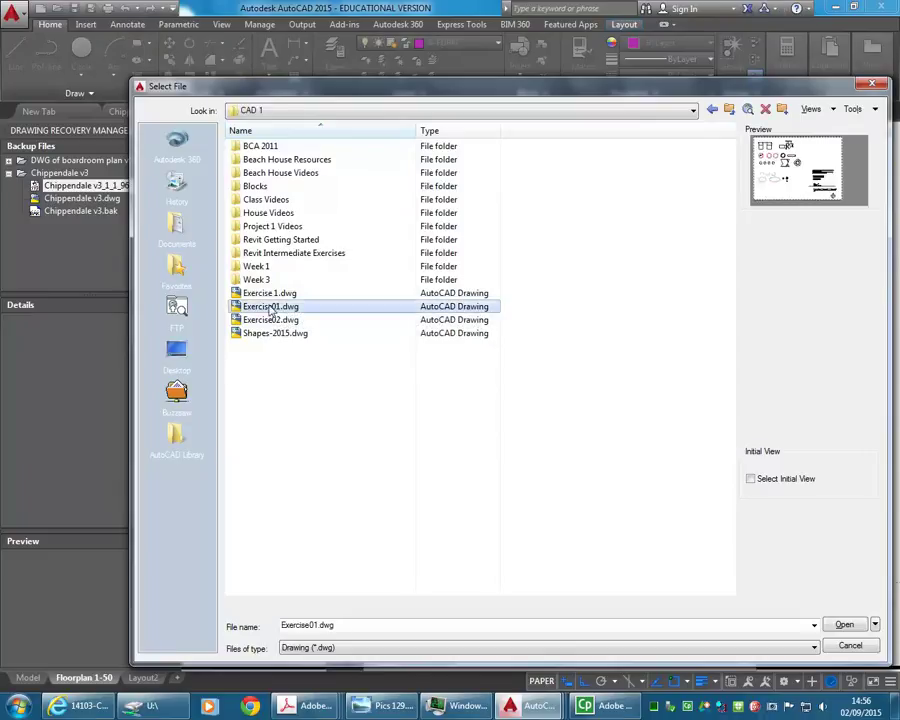
{"action": "double_click", "coordinate": [264, 307]}
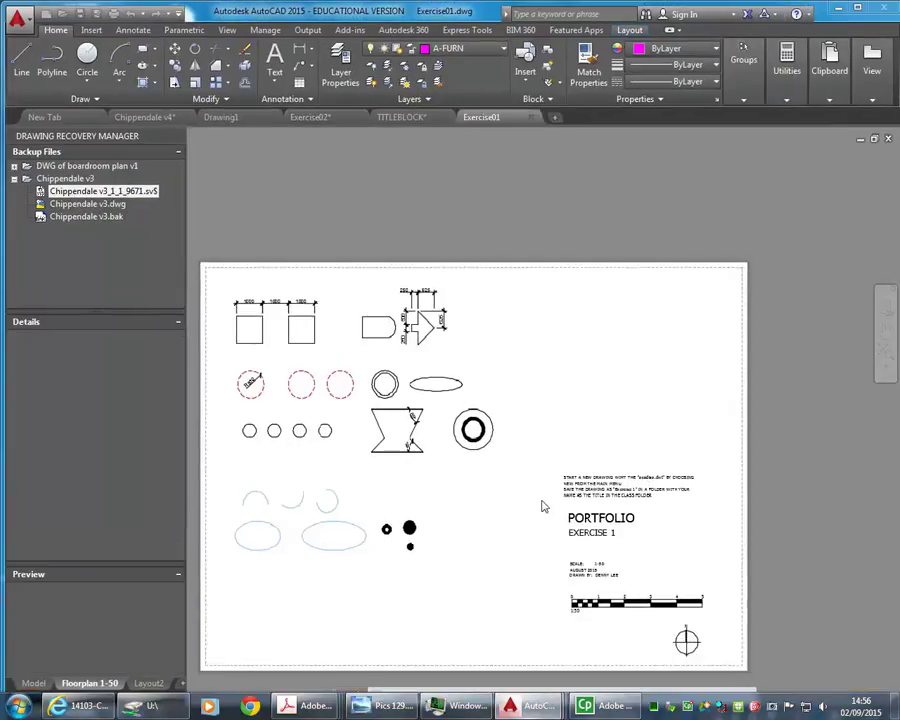
- Compare the TITLEBLOCK, Exercise02 and Exercise01 sheets, ending on Exercise01, and maximize AutoCAD
{"action": "scroll", "coordinate": [684, 623], "scroll_direction": "up", "scroll_amount": 5}
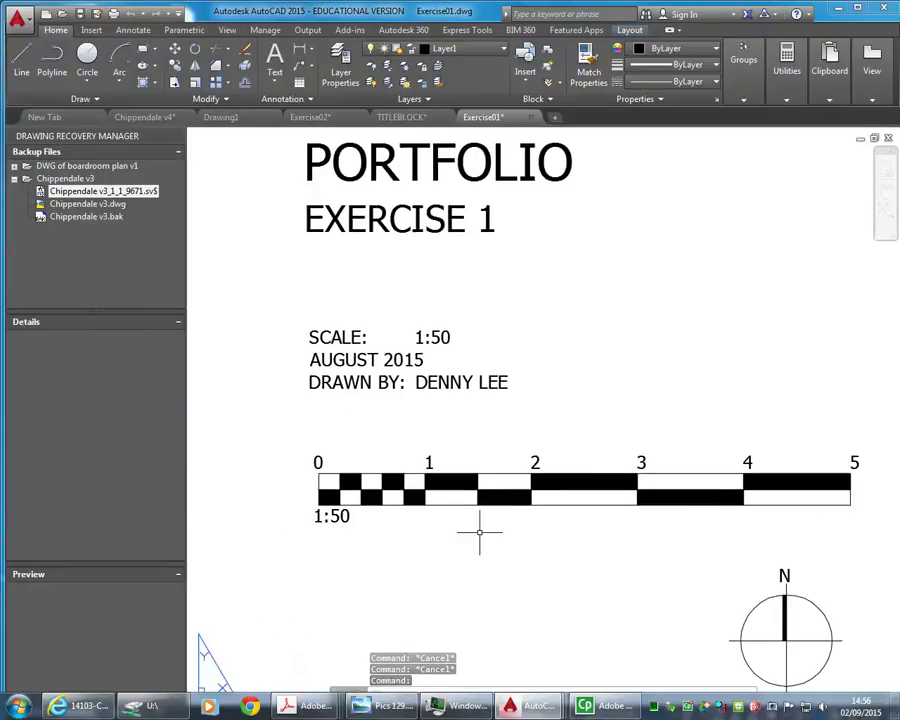
{"action": "left_click", "coordinate": [407, 117]}
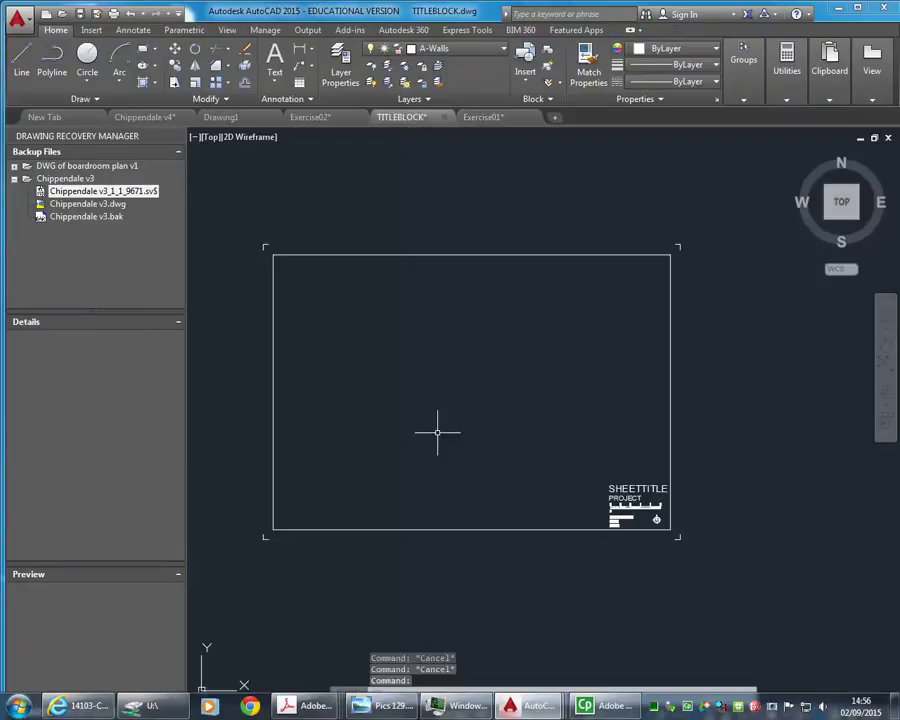
{"action": "left_click", "coordinate": [310, 117]}
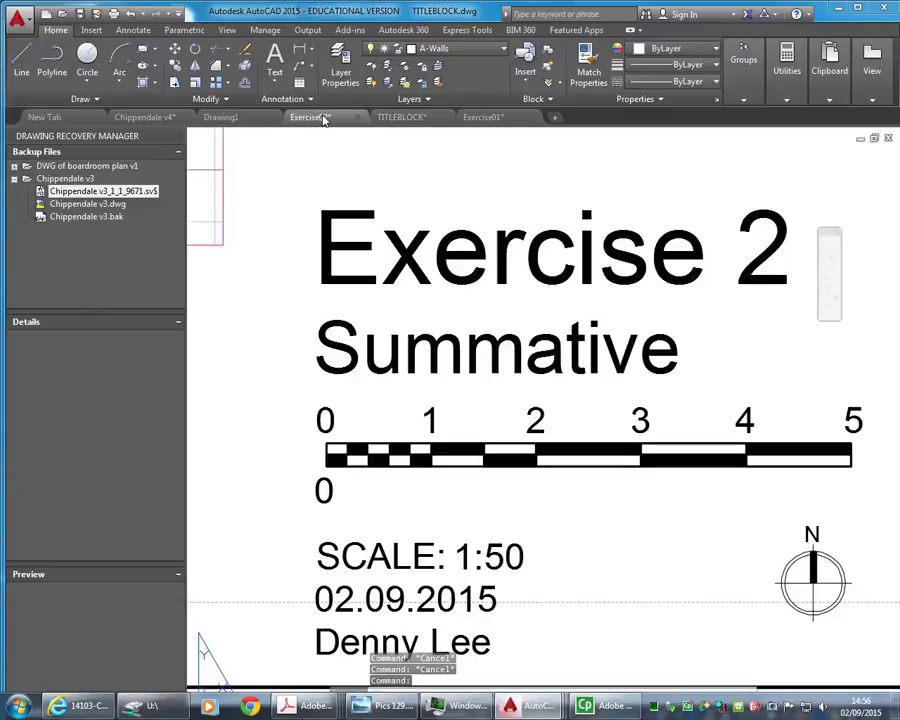
{"action": "left_click", "coordinate": [488, 117]}
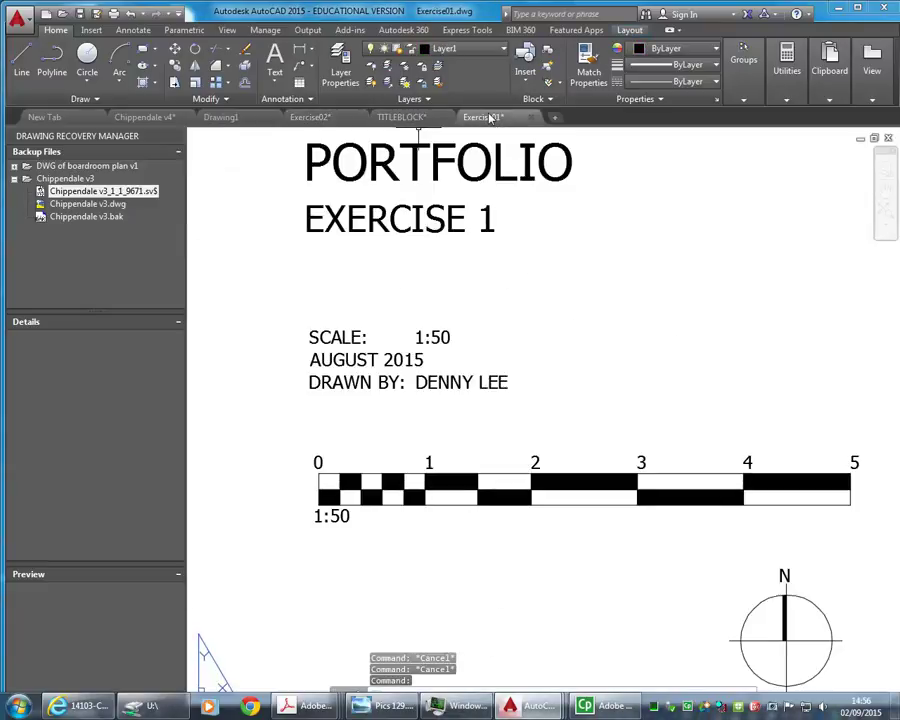
{"action": "left_click", "coordinate": [310, 117]}
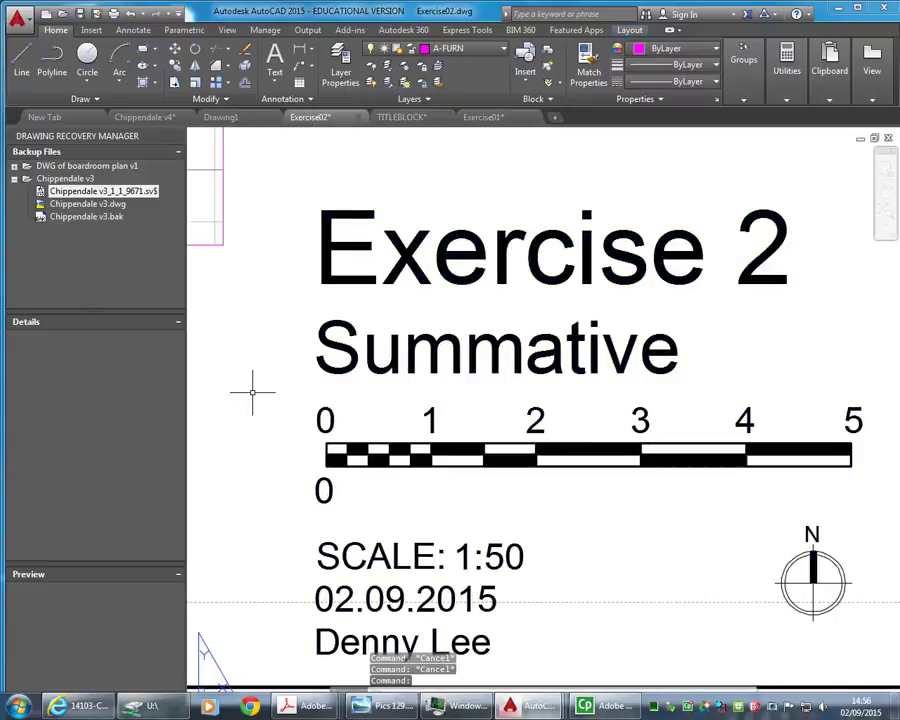
{"action": "left_click", "coordinate": [486, 117]}
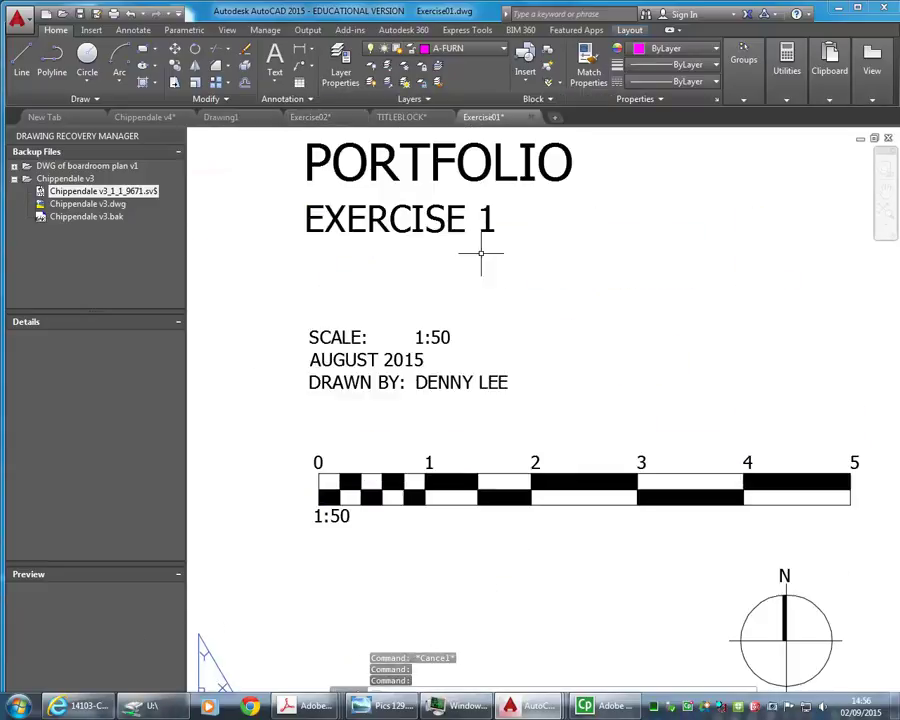
{"action": "scroll", "coordinate": [361, 485], "scroll_direction": "down", "scroll_amount": 5}
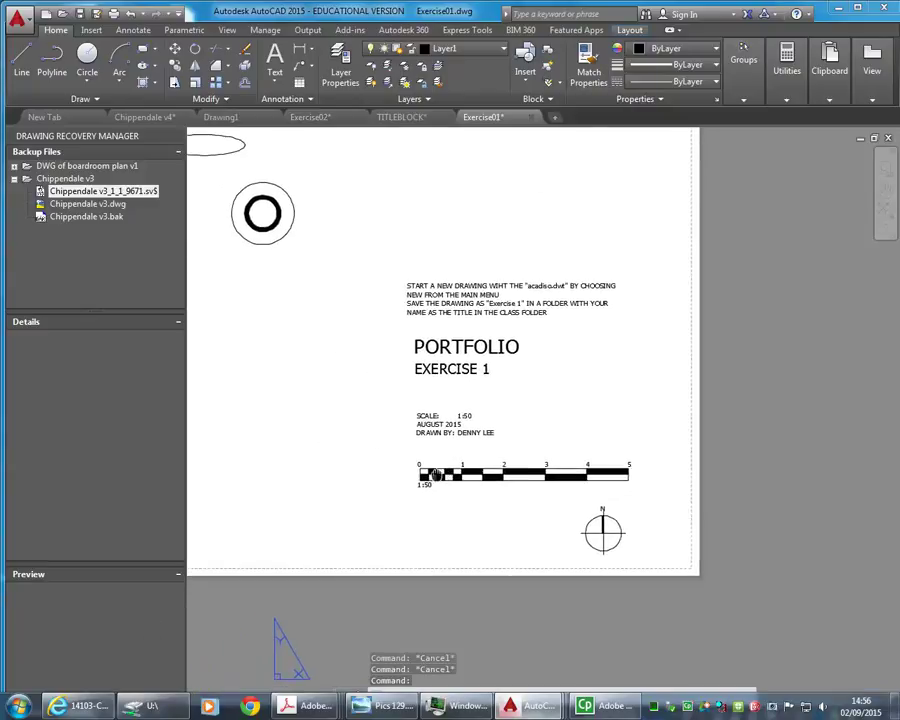
{"action": "scroll", "coordinate": [603, 458], "scroll_direction": "up", "scroll_amount": 2}
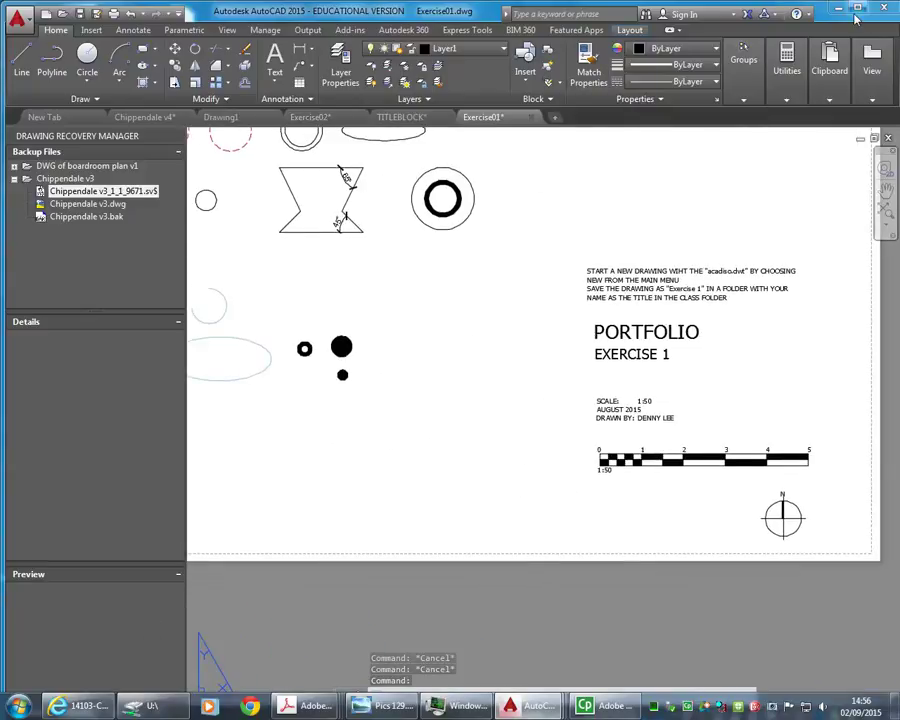
{"action": "double_click", "coordinate": [602, 9]}
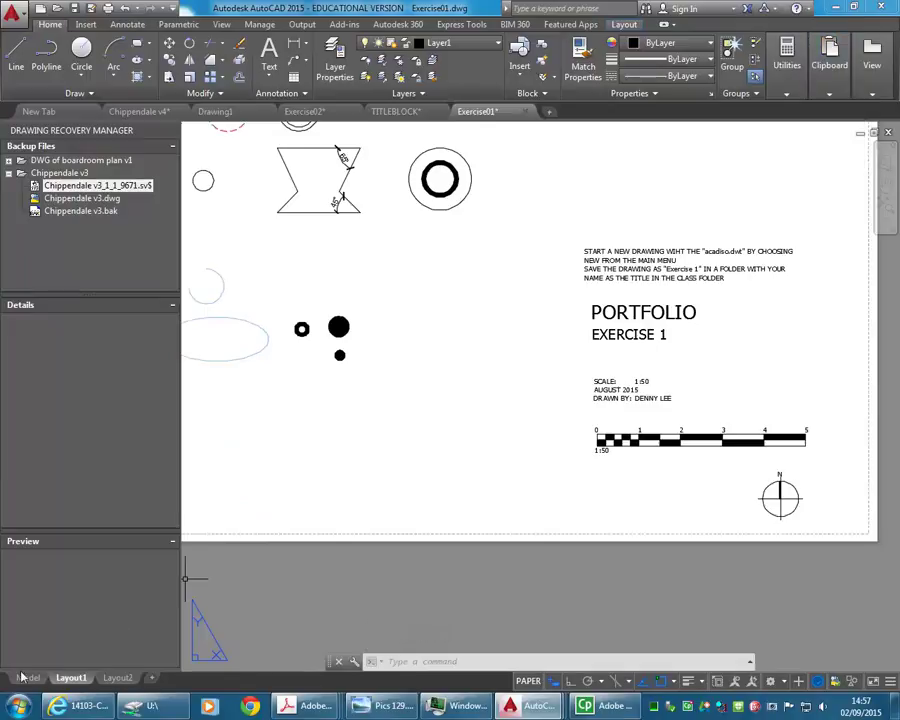
- Switch Exercise01 to model space and bring the whole scale bar into view
{"action": "left_click", "coordinate": [22, 678]}
{"action": "scroll", "coordinate": [381, 506], "scroll_direction": "up", "scroll_amount": 4}
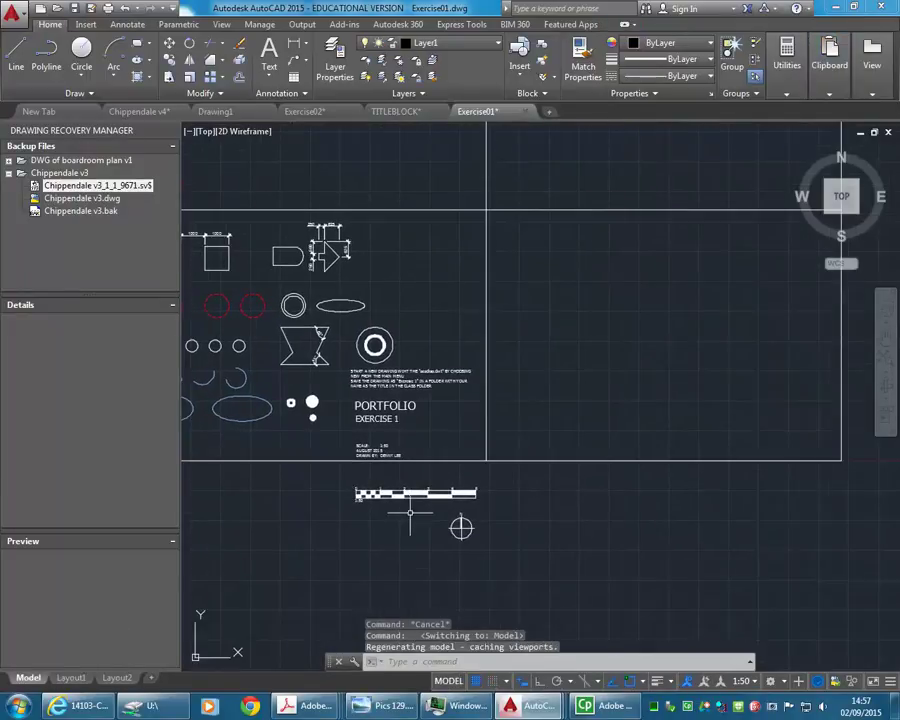
{"action": "middle_click_drag", "start_coordinate": [381, 506], "coordinate": [462, 526]}
{"action": "scroll", "coordinate": [428, 526], "scroll_direction": "down", "scroll_amount": 2}
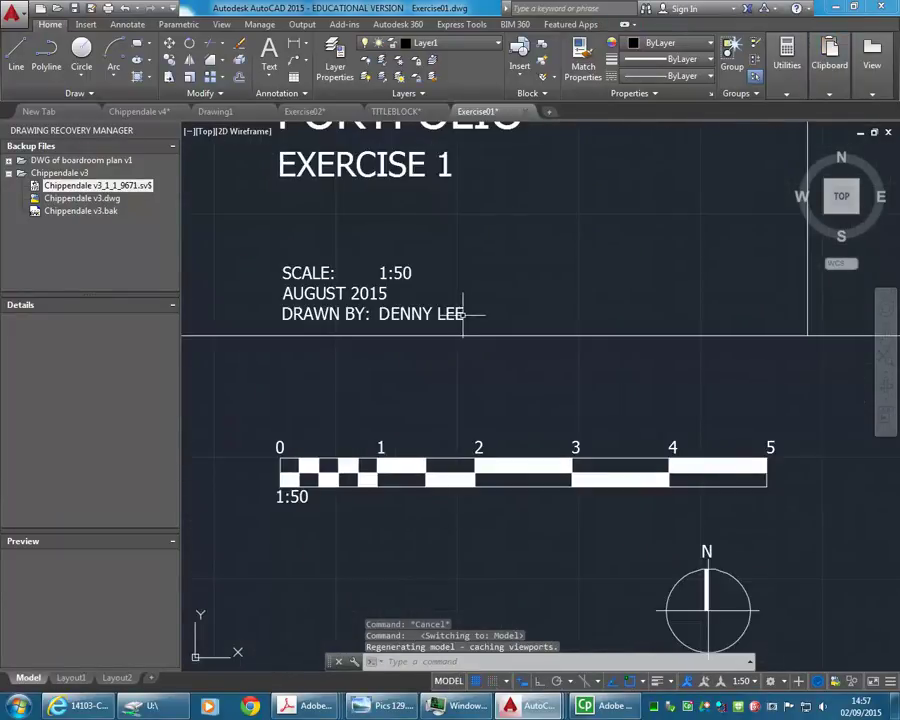
- Measure the scale bar's 0 to 1 span as 1000 units, then return to Exercise02
{"action": "left_click", "coordinate": [787, 55]}
{"action": "left_click", "coordinate": [786, 170]}
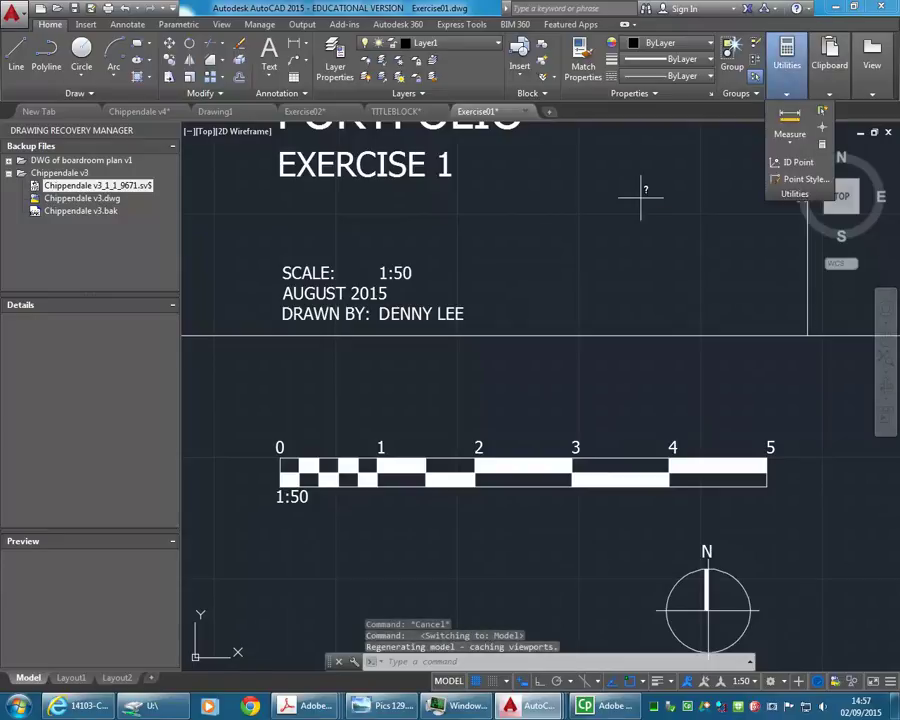
{"action": "left_click", "coordinate": [280, 458]}
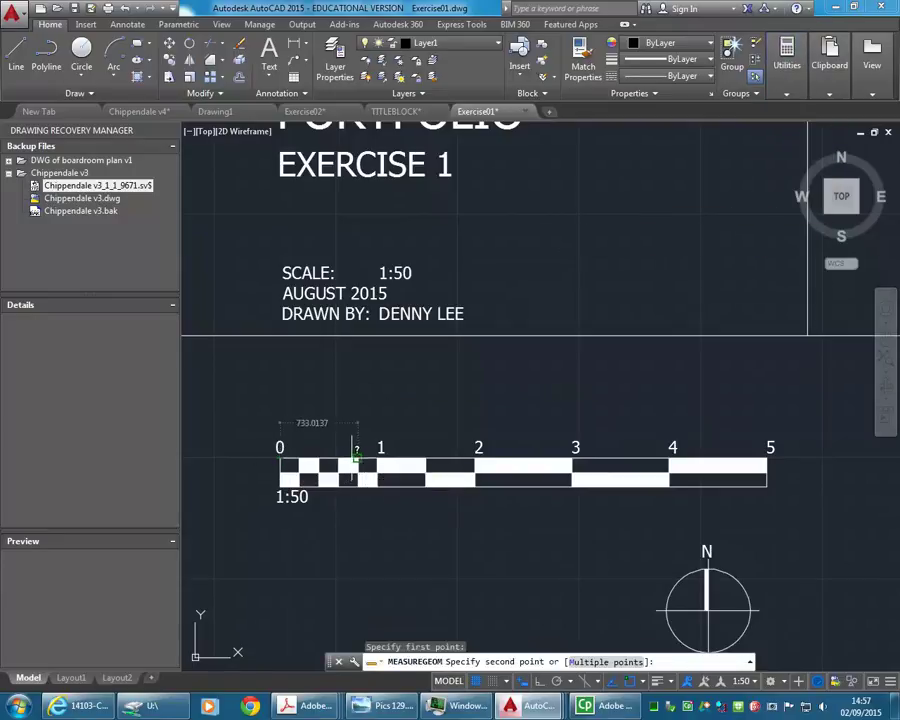
{"action": "scroll", "coordinate": [352, 466], "scroll_direction": "up", "scroll_amount": 2}
{"action": "scroll", "coordinate": [452, 445], "scroll_direction": "up", "scroll_amount": 2}
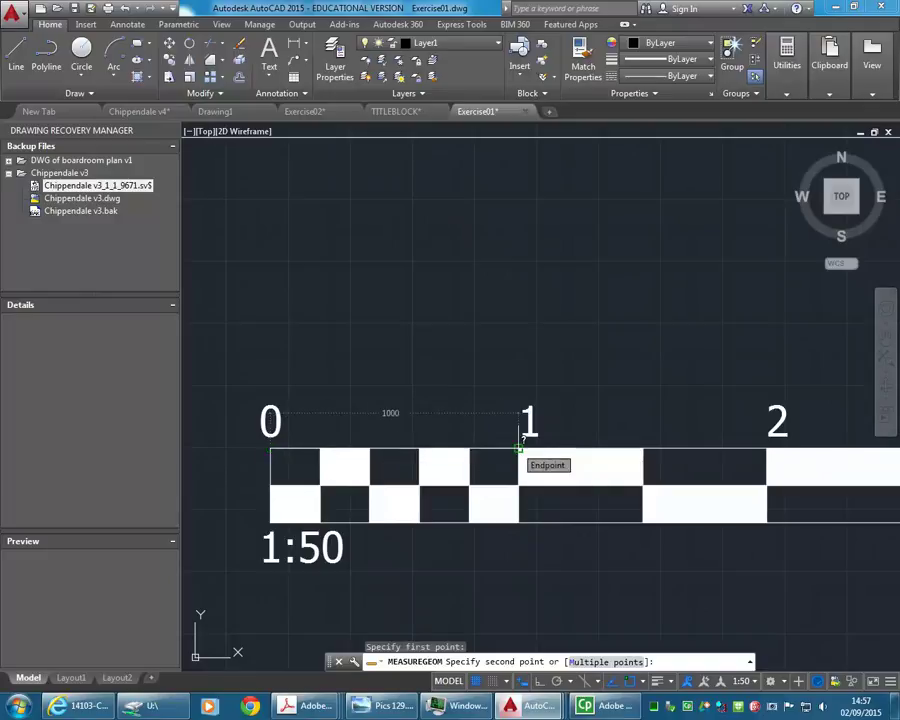
{"action": "left_click", "coordinate": [519, 448]}
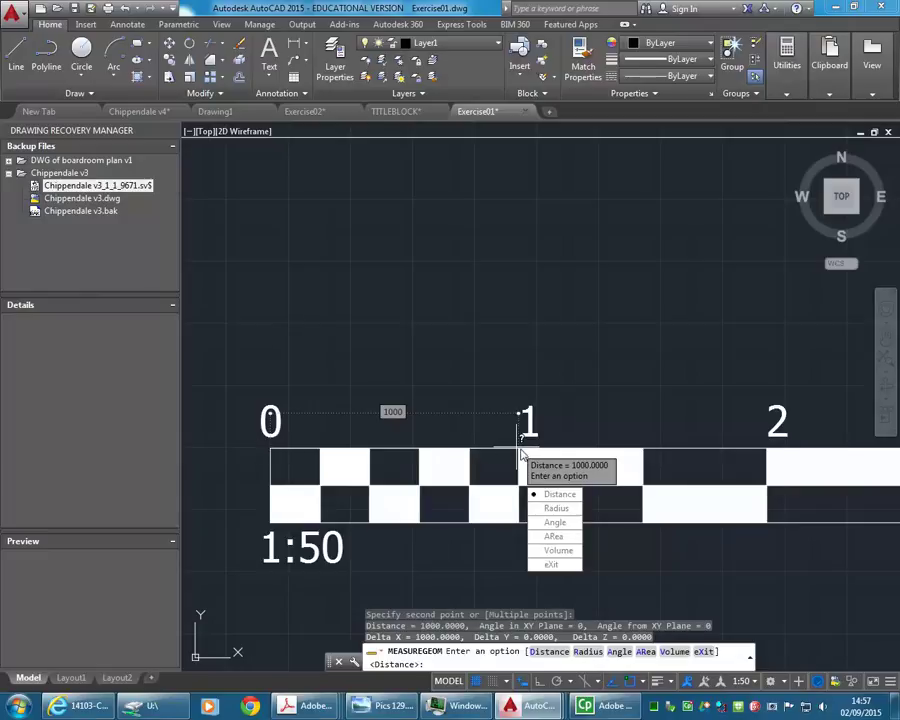
{"action": "left_click", "coordinate": [550, 564]}
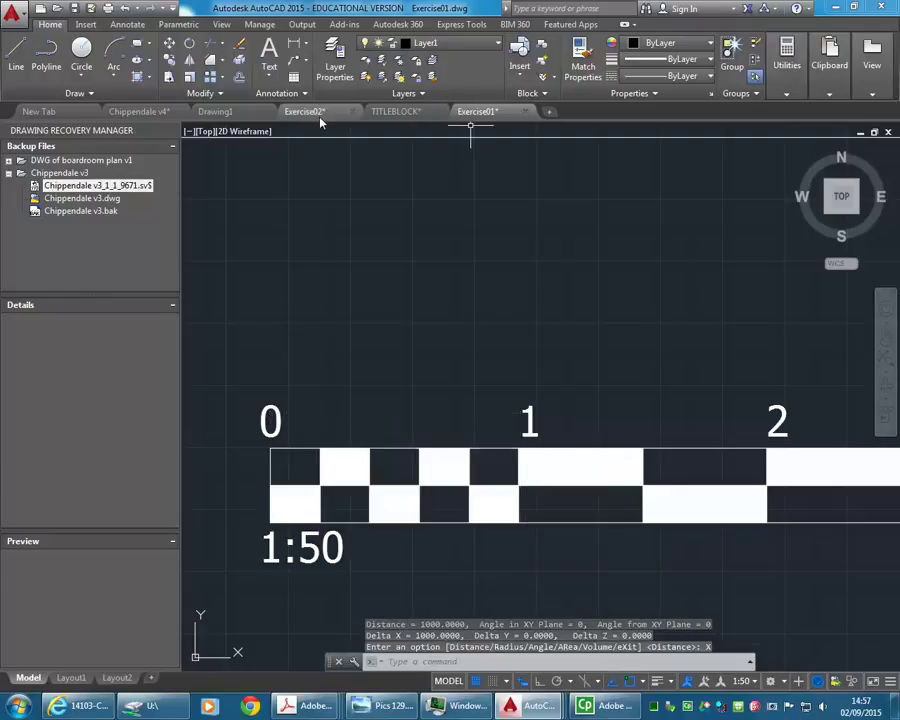
{"action": "left_click", "coordinate": [305, 111]}
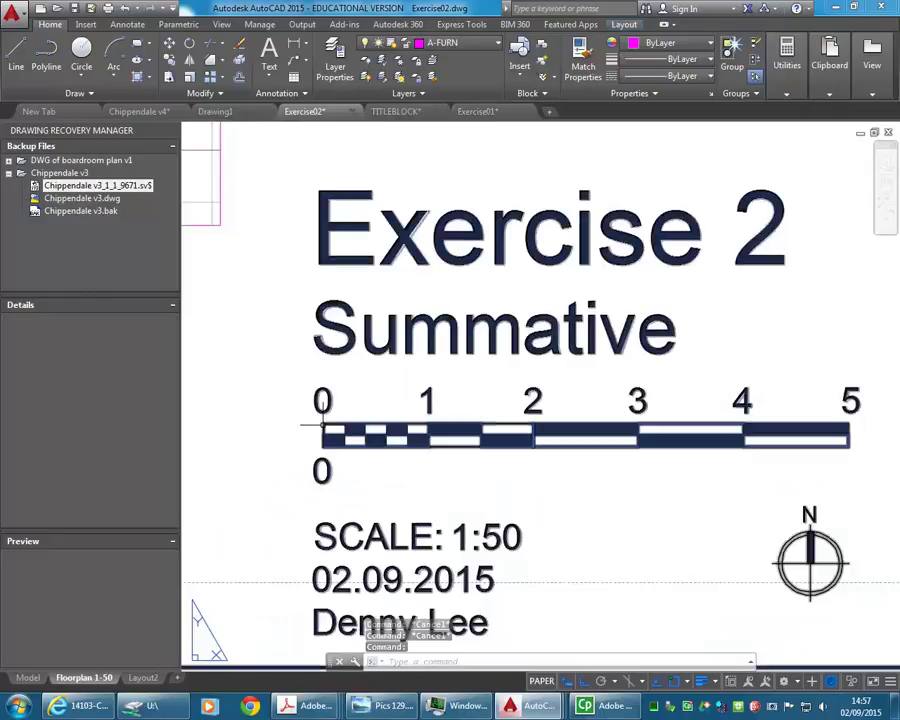
{"action": "scroll", "coordinate": [340, 400], "scroll_direction": "up", "scroll_amount": 2}
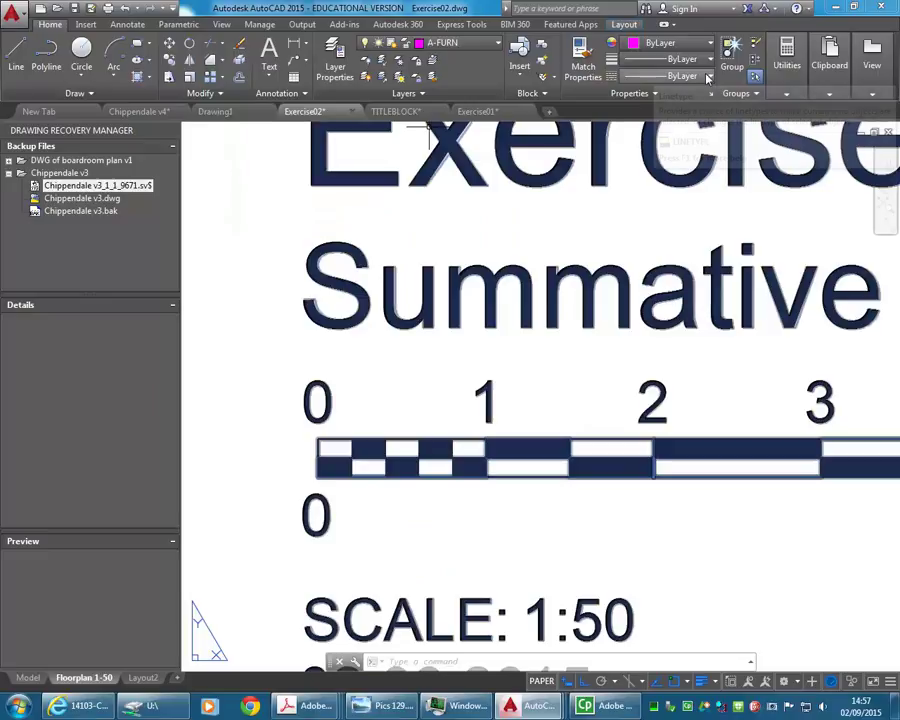
{"action": "left_click", "coordinate": [787, 58]}
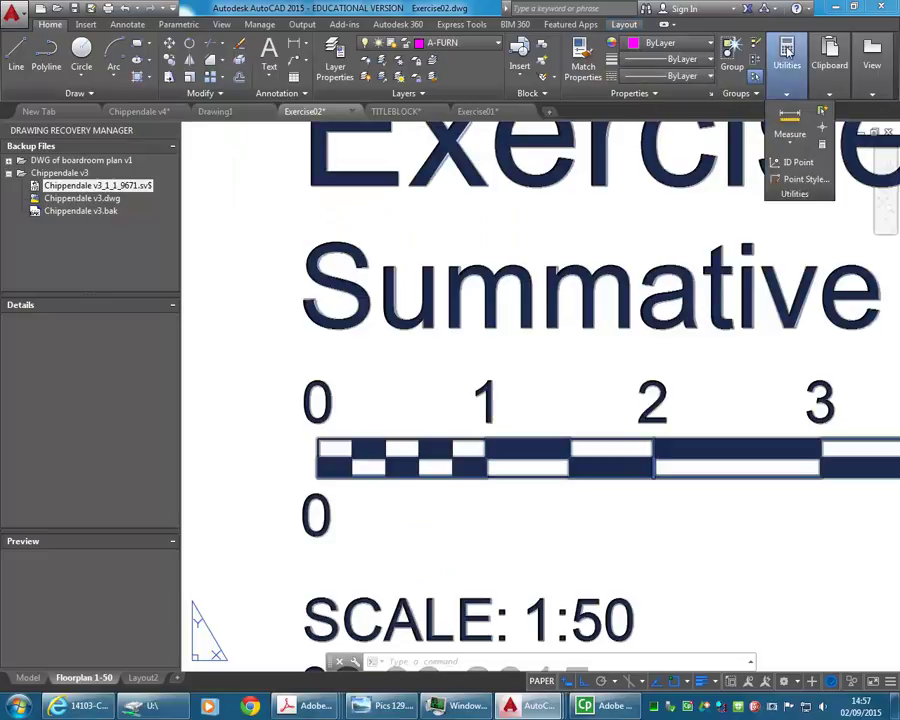
{"action": "left_click", "coordinate": [785, 123]}
{"action": "left_click", "coordinate": [318, 440]}
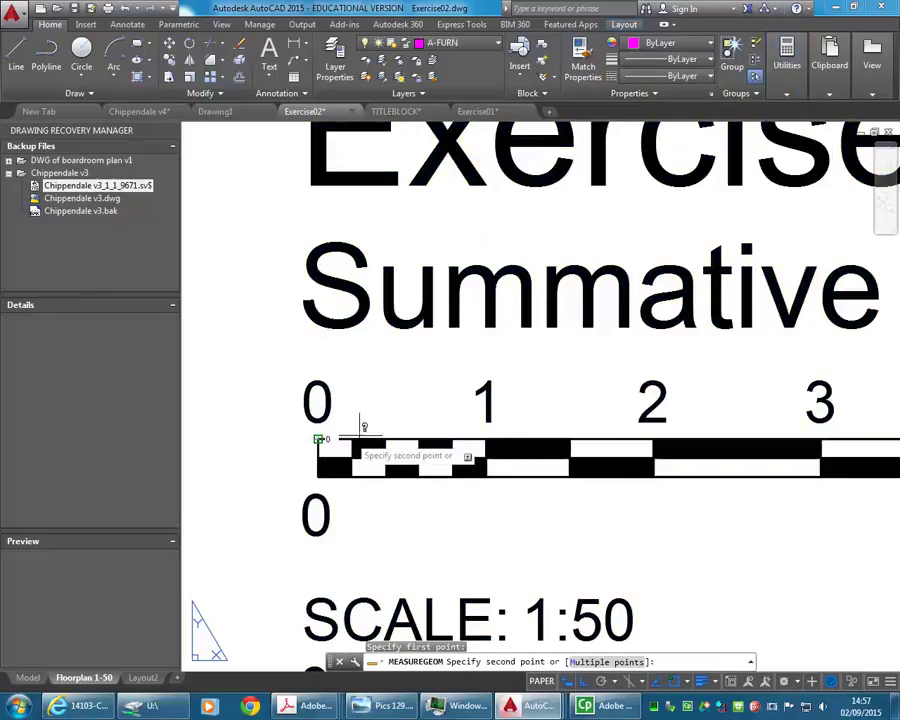
{"action": "left_click", "coordinate": [488, 436]}
{"action": "left_click", "coordinate": [515, 557]}
{"action": "scroll", "coordinate": [495, 408], "scroll_direction": "down", "scroll_amount": 5}
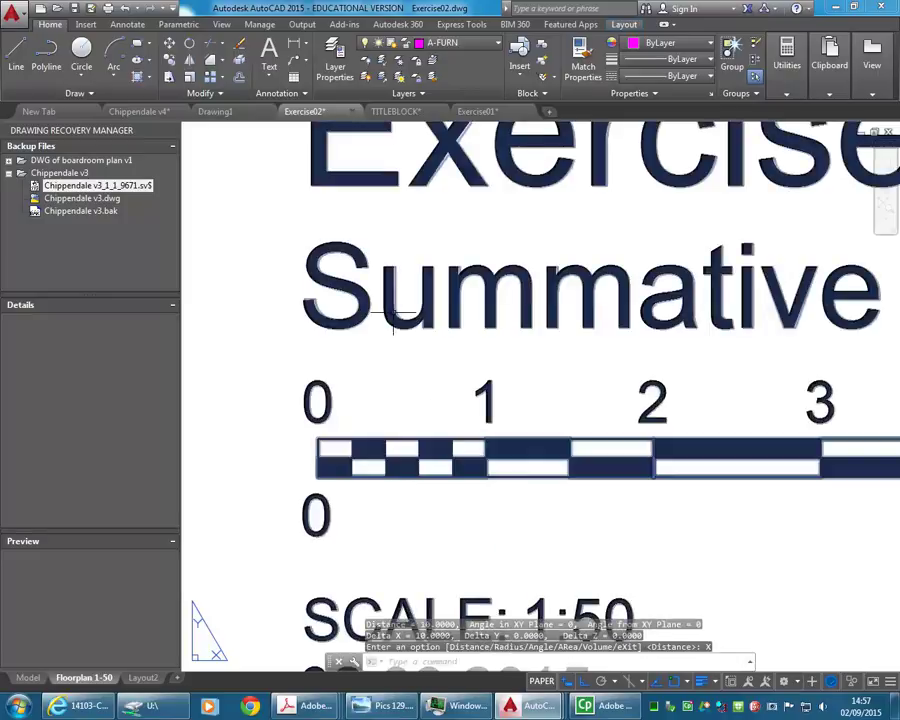
{"action": "scroll", "coordinate": [495, 408], "scroll_direction": "up", "scroll_amount": 6}
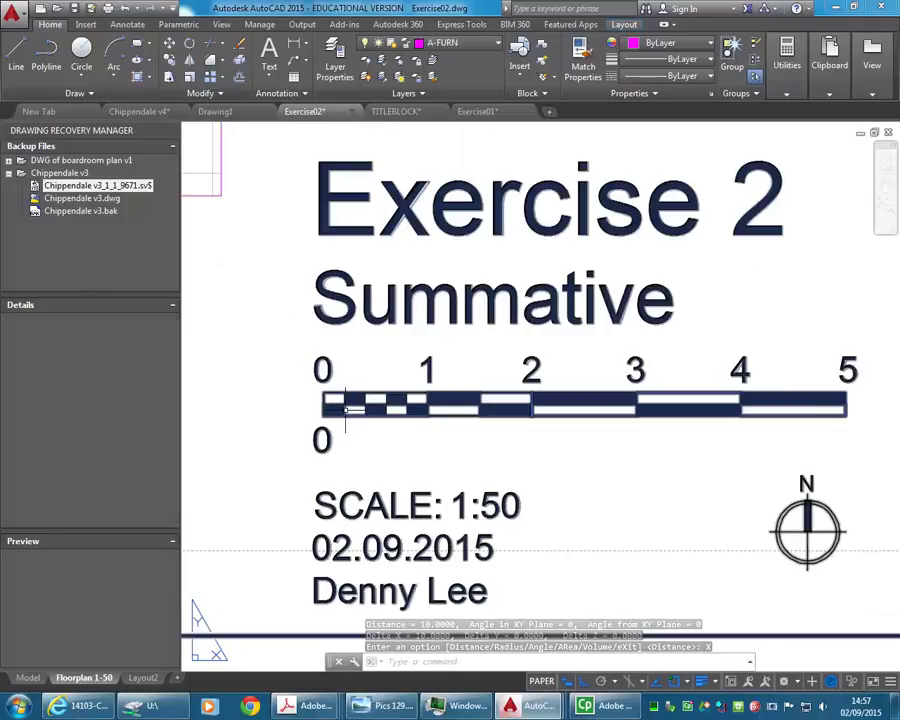
{"action": "scroll", "coordinate": [362, 364], "scroll_direction": "up", "scroll_amount": 2}
{"action": "middle_click_drag", "start_coordinate": [327, 397], "coordinate": [320, 407]}
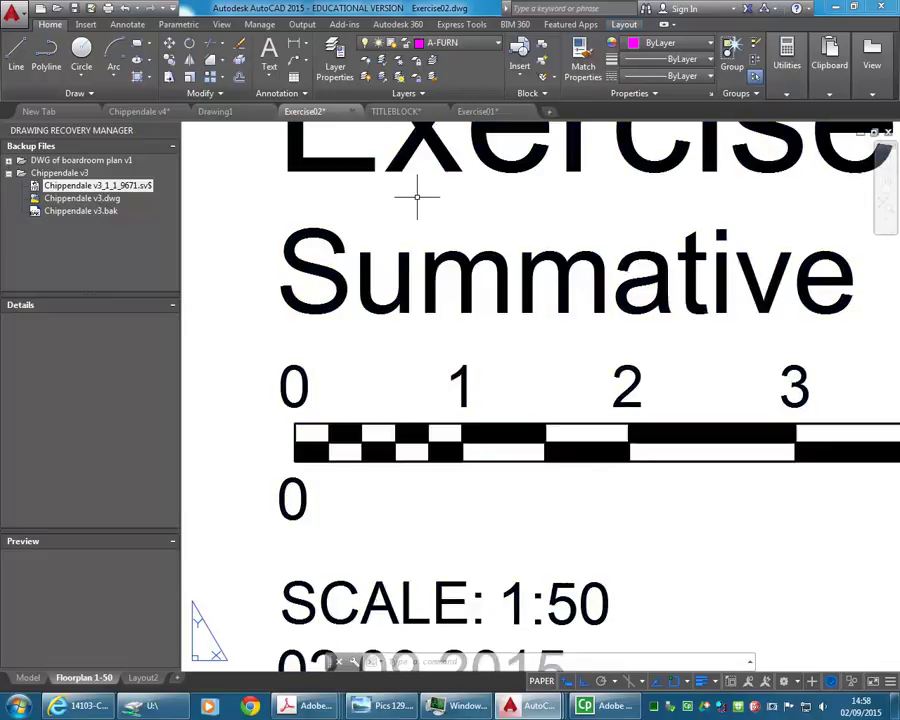
- In the TITLEBLOCK drawing, scale the scale bar by 2 about its right end
{"action": "left_click", "coordinate": [405, 112]}
{"action": "scroll", "coordinate": [460, 438], "scroll_direction": "up", "scroll_amount": 6}
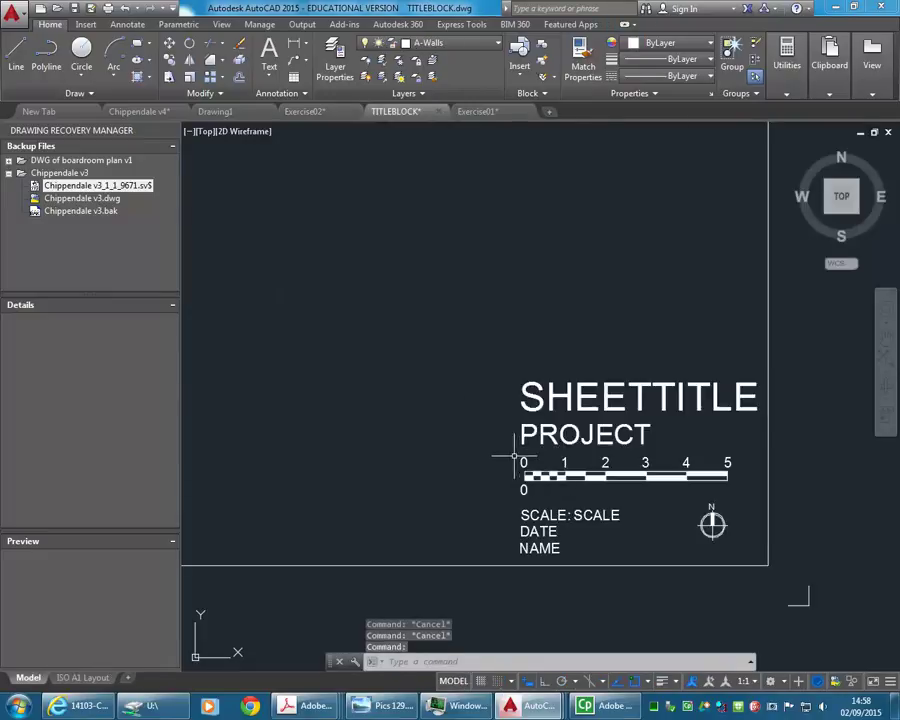
{"action": "scroll", "coordinate": [460, 445], "scroll_direction": "up", "scroll_amount": 3}
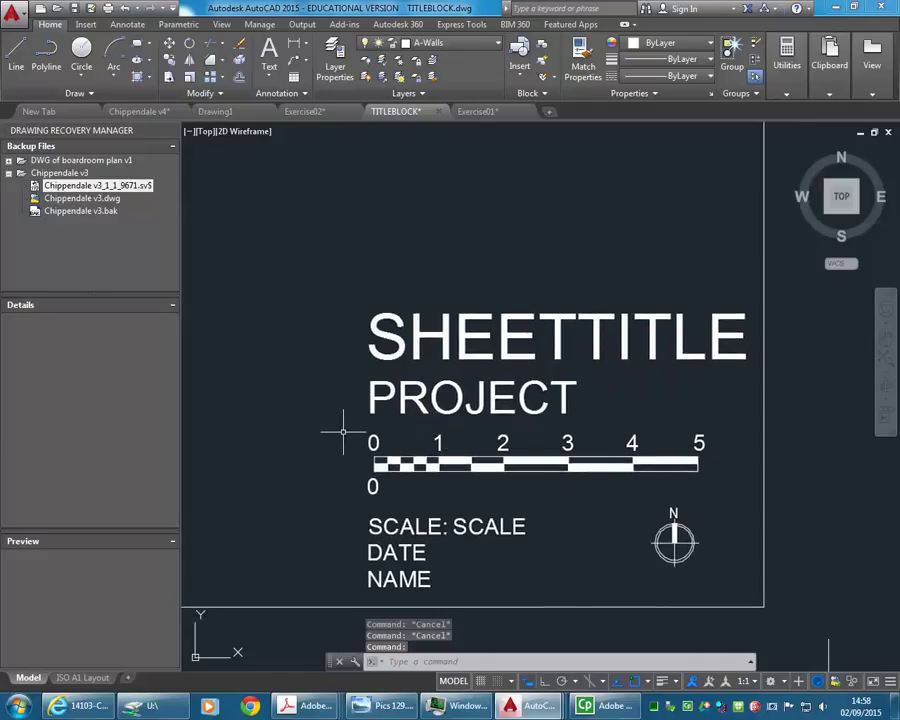
{"action": "scroll", "coordinate": [346, 436], "scroll_direction": "up", "scroll_amount": 1}
{"action": "left_click", "coordinate": [342, 428]}
{"action": "left_click", "coordinate": [714, 491]}
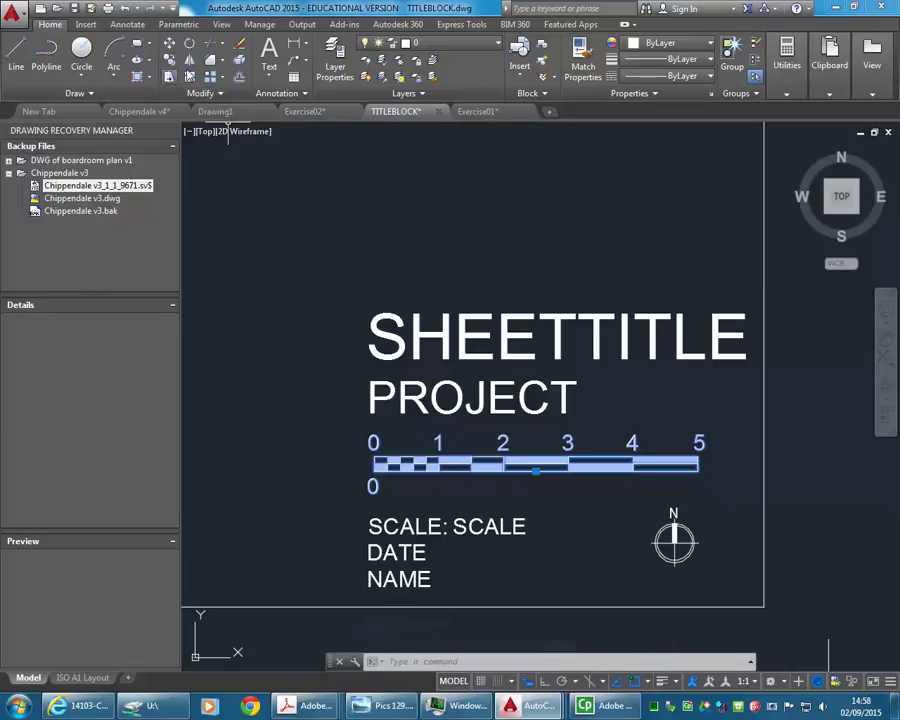
{"action": "left_click", "coordinate": [211, 78]}
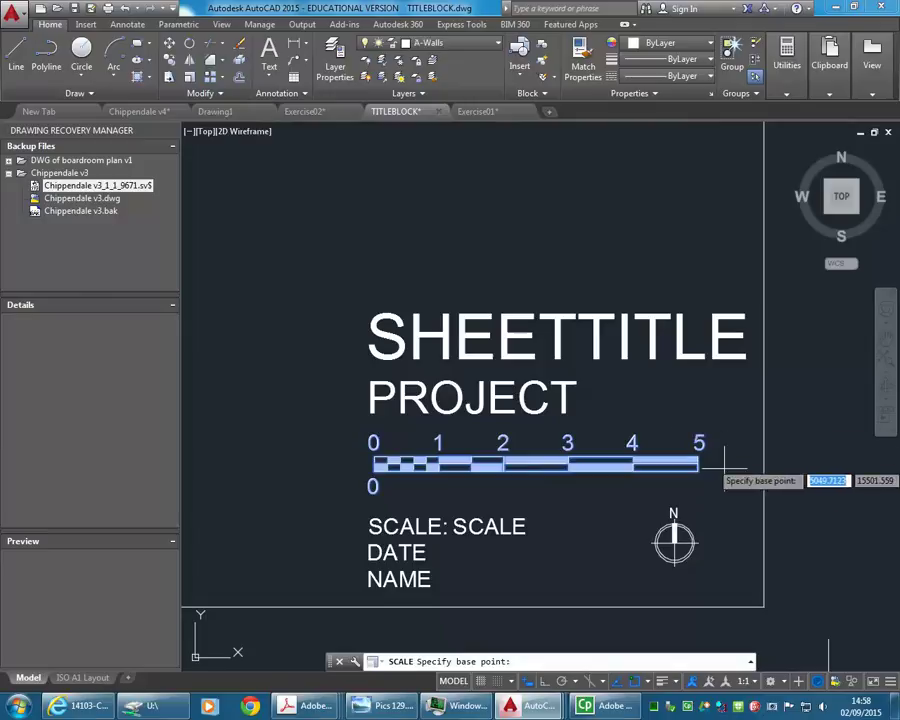
{"action": "left_click", "coordinate": [698, 471]}
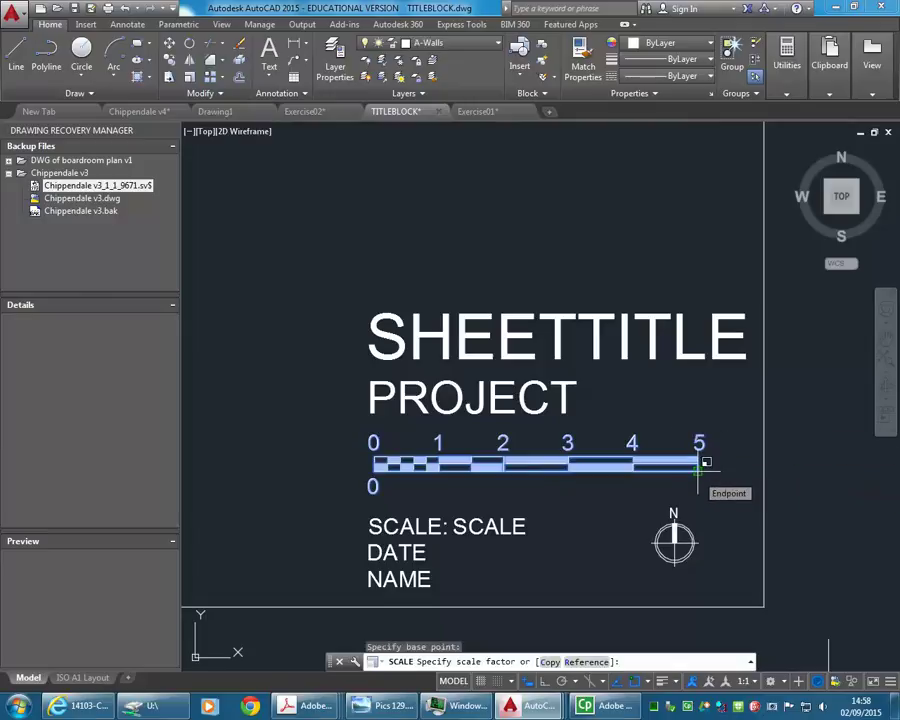
{"action": "type", "text": "2"}
{"action": "key", "text": "Return"}
- Move SHEETTITLE and PROJECT vertically with Ortho above the scale bar and save TITLEBLOCK
{"action": "scroll", "coordinate": [474, 385], "scroll_direction": "down", "scroll_amount": 5}
{"action": "scroll", "coordinate": [490, 388], "scroll_direction": "up", "scroll_amount": 2}
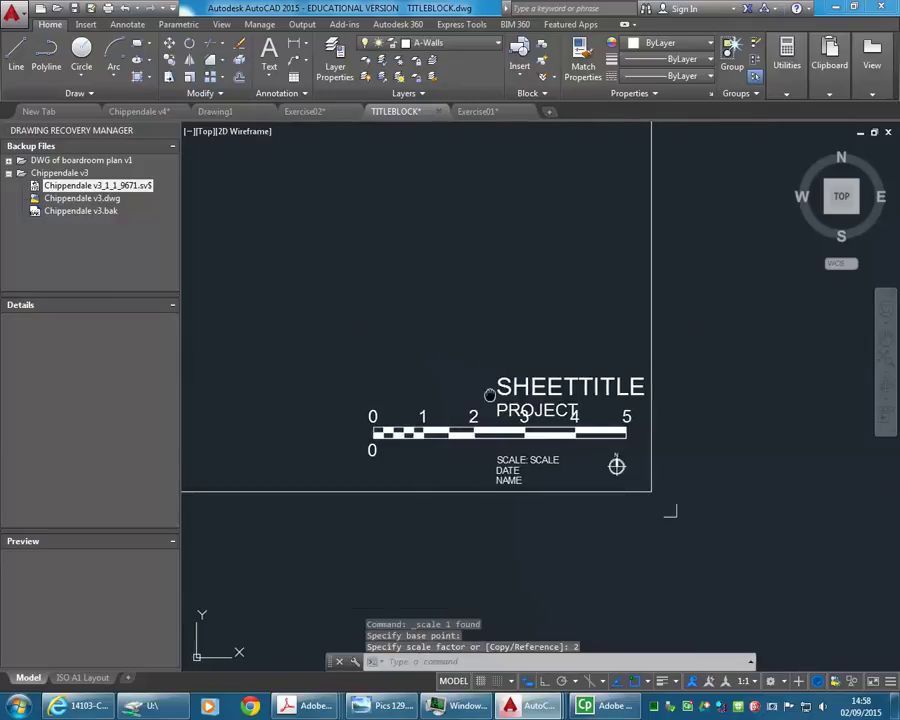
{"action": "type", "text": "m"}
{"action": "key", "text": "Return"}
{"action": "left_click", "coordinate": [554, 354]}
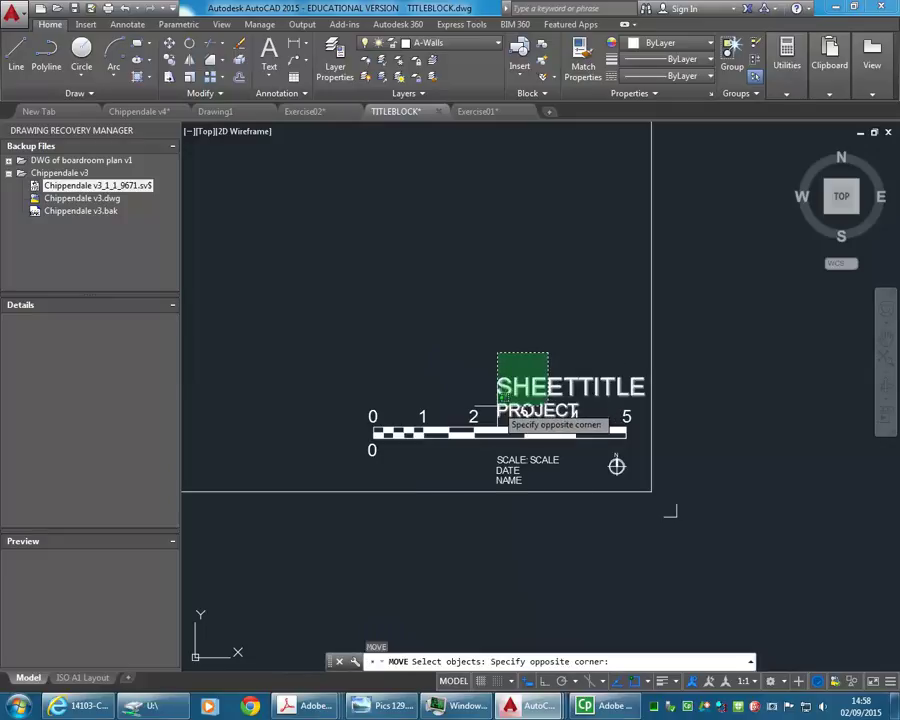
{"action": "left_click", "coordinate": [496, 402]}
{"action": "left_click", "coordinate": [468, 383]}
{"action": "key", "text": "F8"}
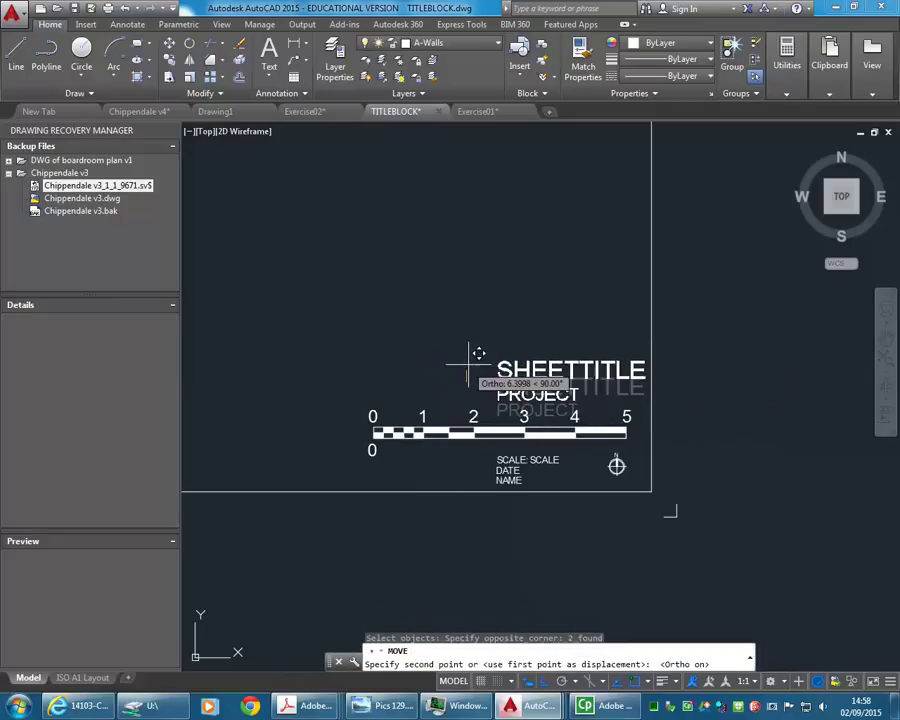
{"action": "left_click", "coordinate": [467, 365]}
{"action": "middle_click_drag", "start_coordinate": [469, 465], "coordinate": [476, 466]}
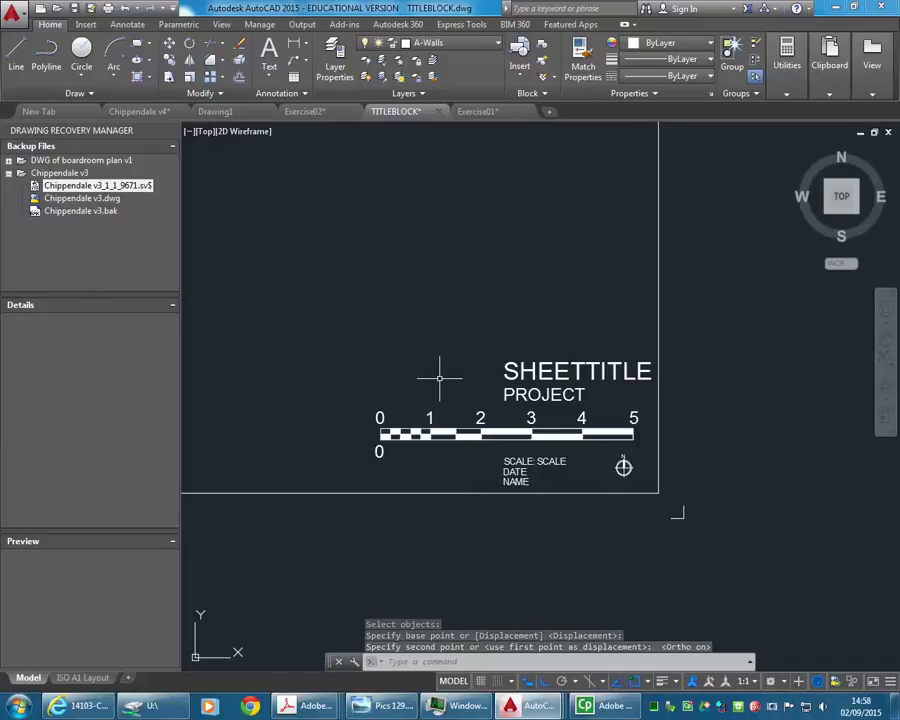
{"action": "left_click", "coordinate": [76, 10]}
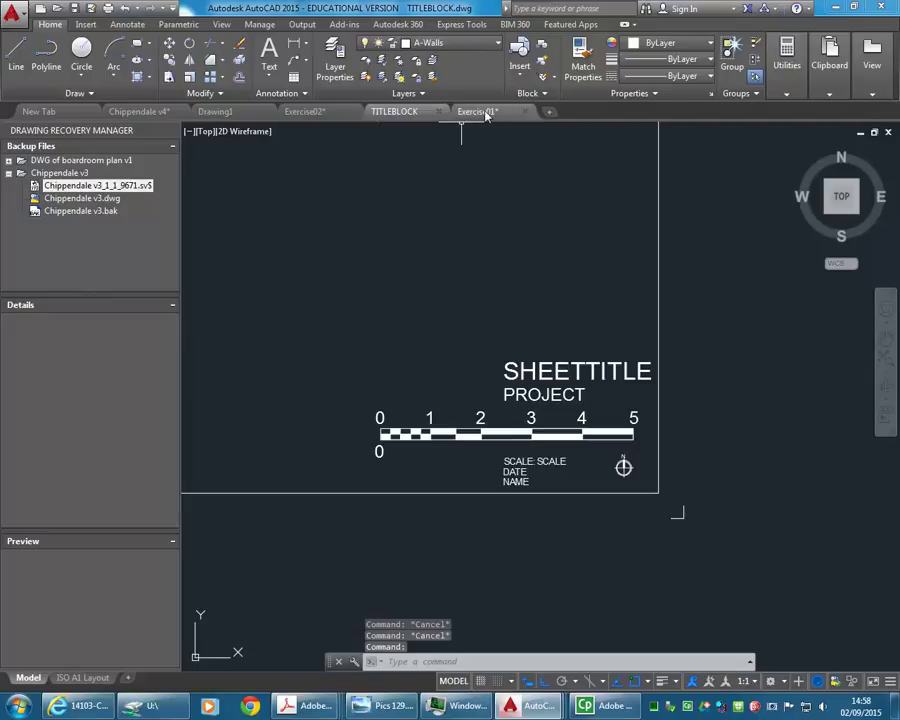
- Back in Exercise02, make A-ANNO-TITLE the current layer
{"action": "left_click", "coordinate": [320, 116]}
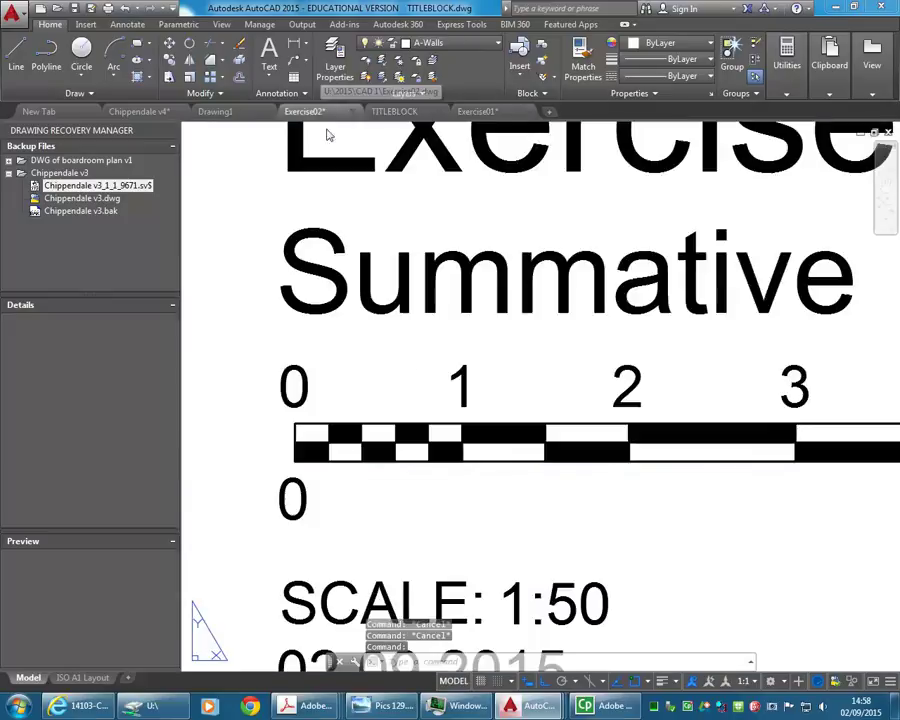
{"action": "scroll", "coordinate": [392, 352], "scroll_direction": "down", "scroll_amount": 6}
{"action": "scroll", "coordinate": [472, 455], "scroll_direction": "up", "scroll_amount": 2}
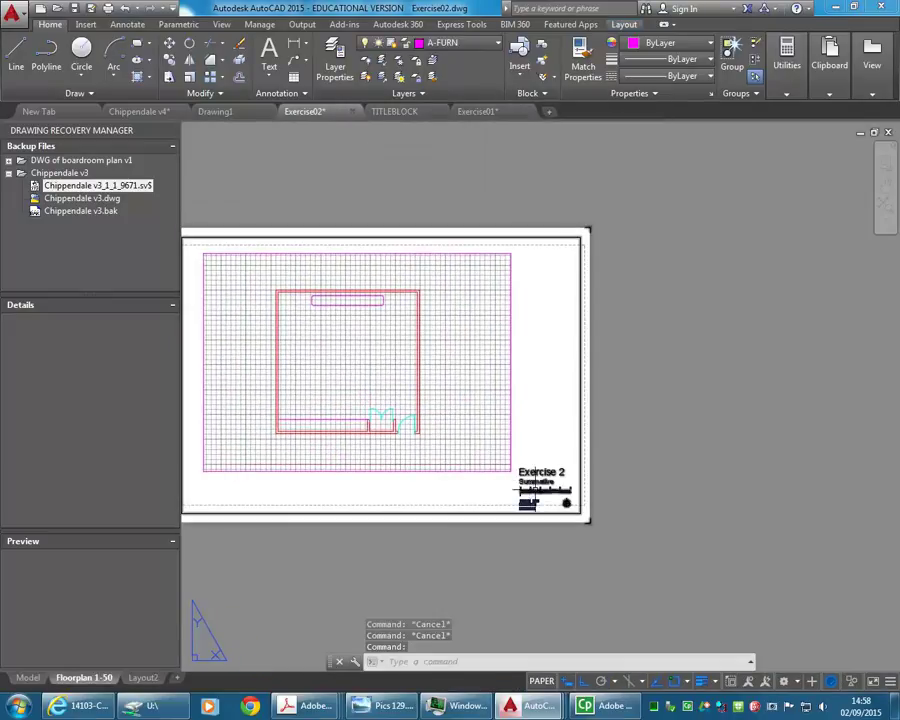
{"action": "left_click", "coordinate": [474, 46]}
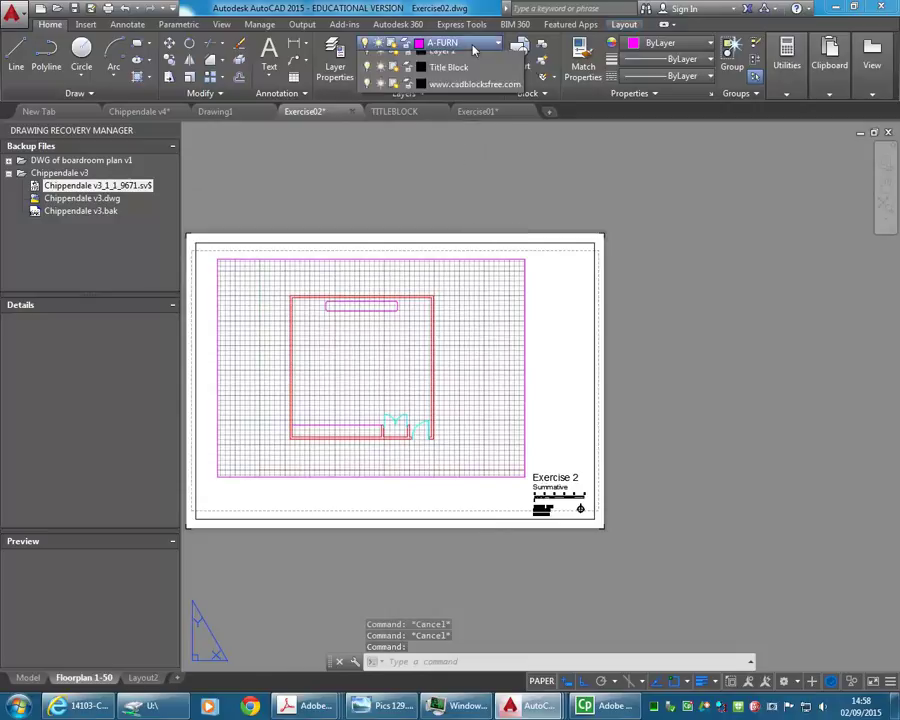
{"action": "left_click", "coordinate": [440, 74]}
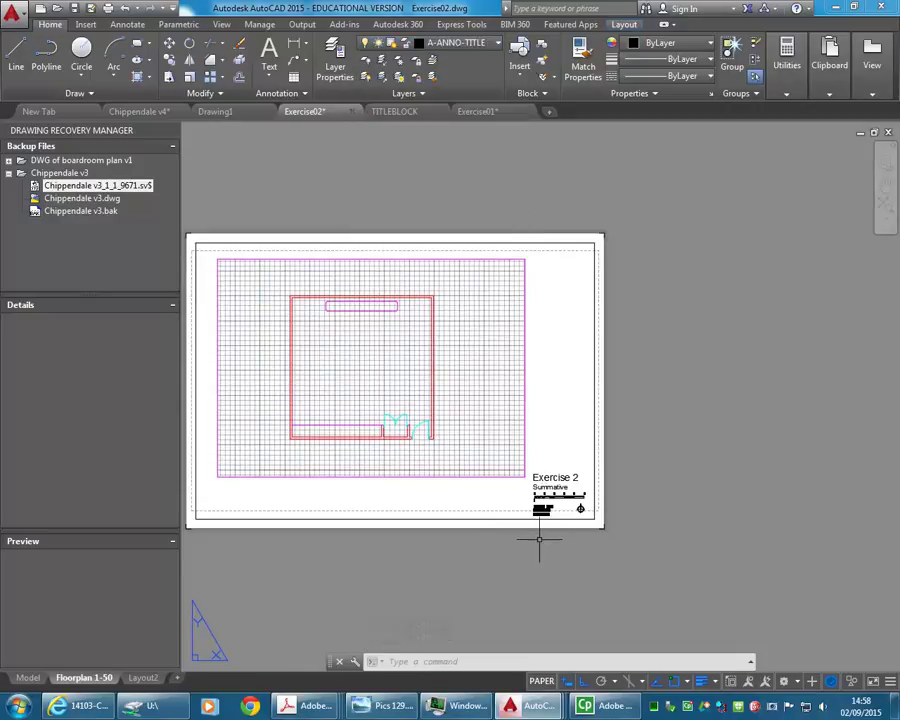
- Erase the old Exercise 2 title block and bring up the insert block gallery
{"action": "middle_click_drag", "start_coordinate": [538, 536], "coordinate": [575, 548]}
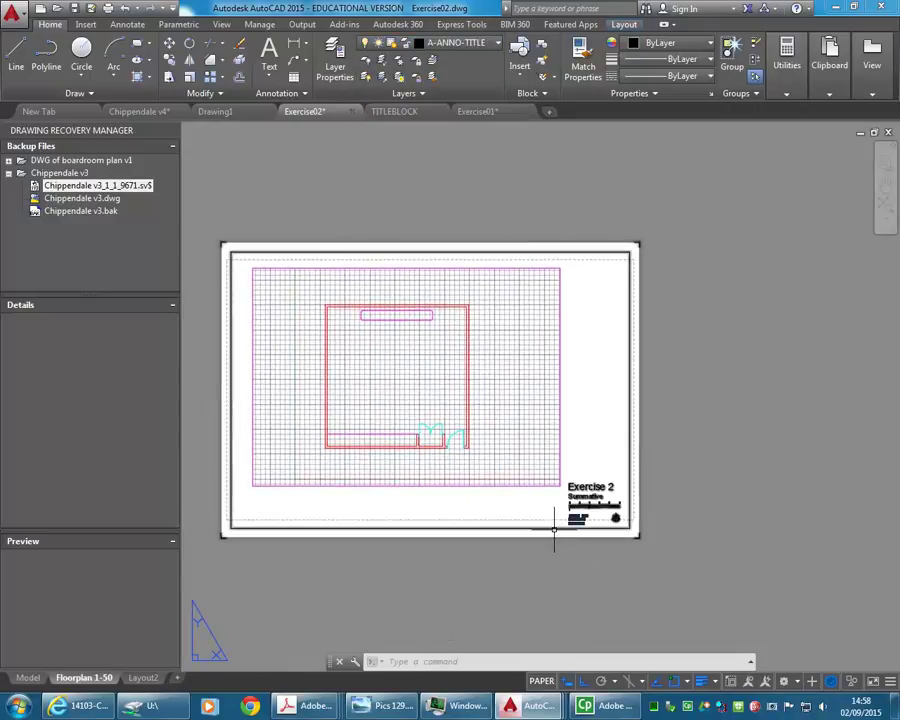
{"action": "left_click", "coordinate": [555, 528]}
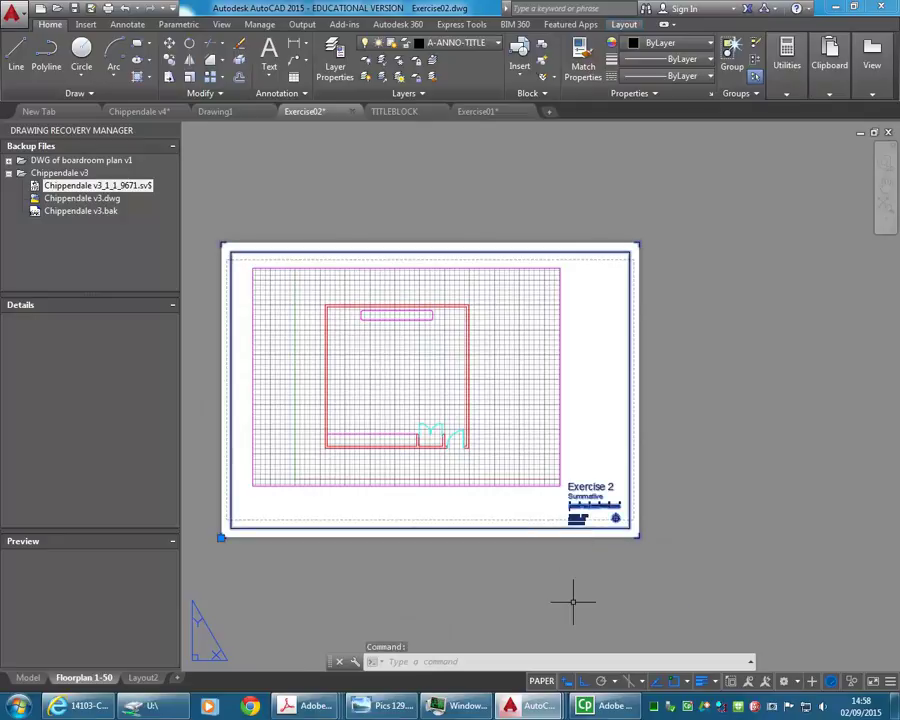
{"action": "key", "text": "Delete"}
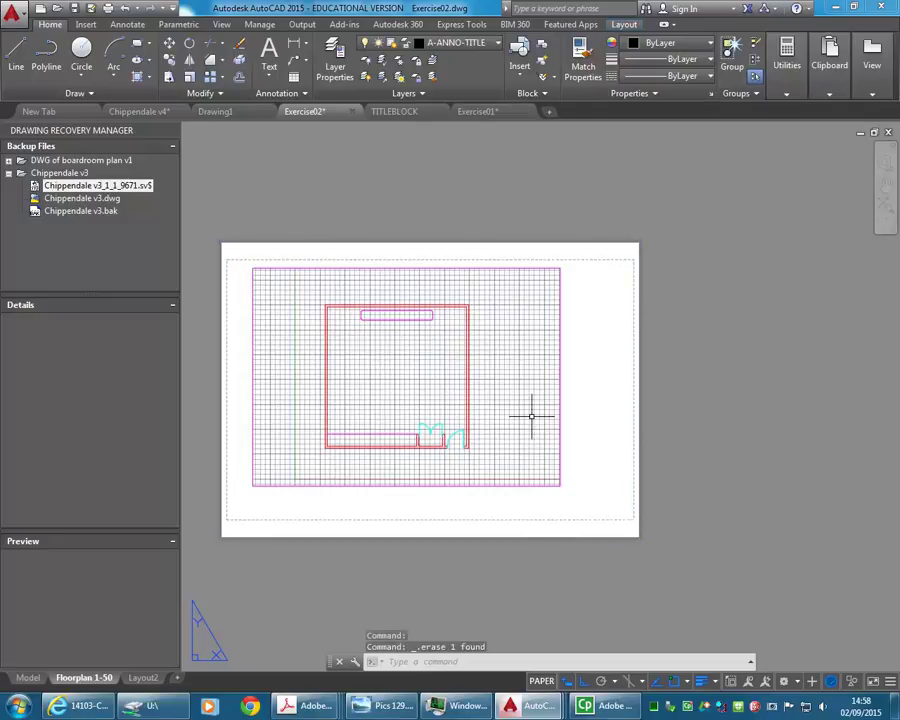
{"action": "left_click", "coordinate": [527, 93]}
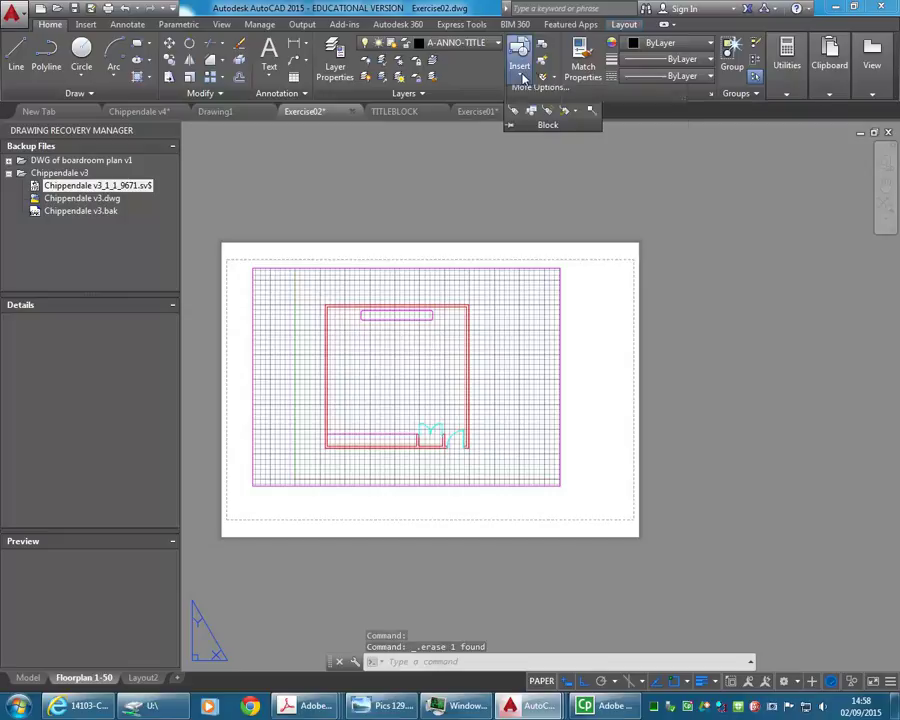
{"action": "left_click", "coordinate": [521, 77]}
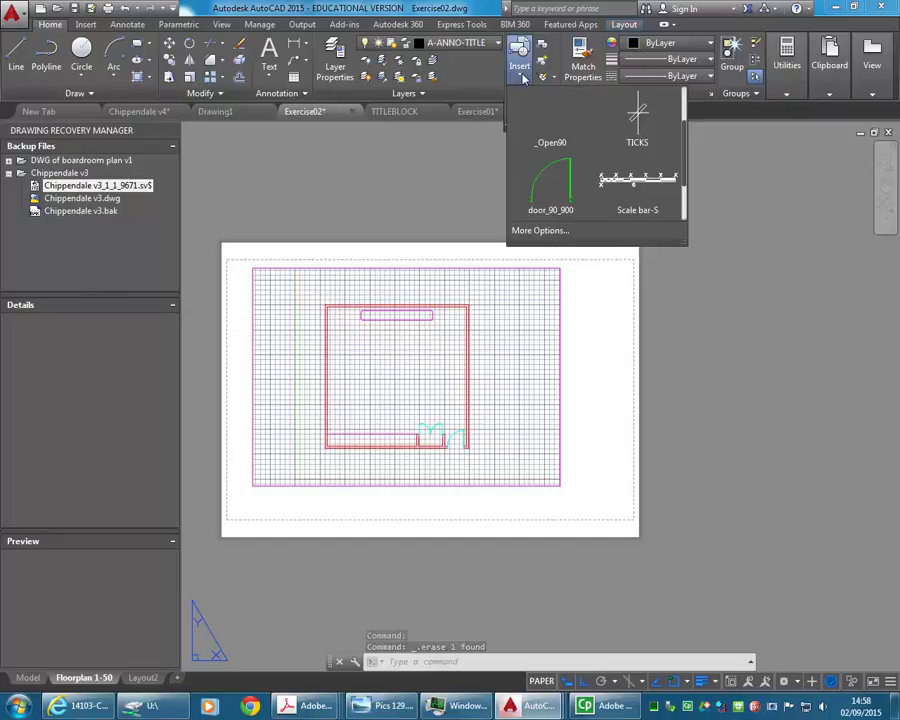
- Insert TITLEBLOCK.dwg through More Options and Browse, redefining the existing TITLEBLOCK block
{"action": "left_click", "coordinate": [548, 233]}
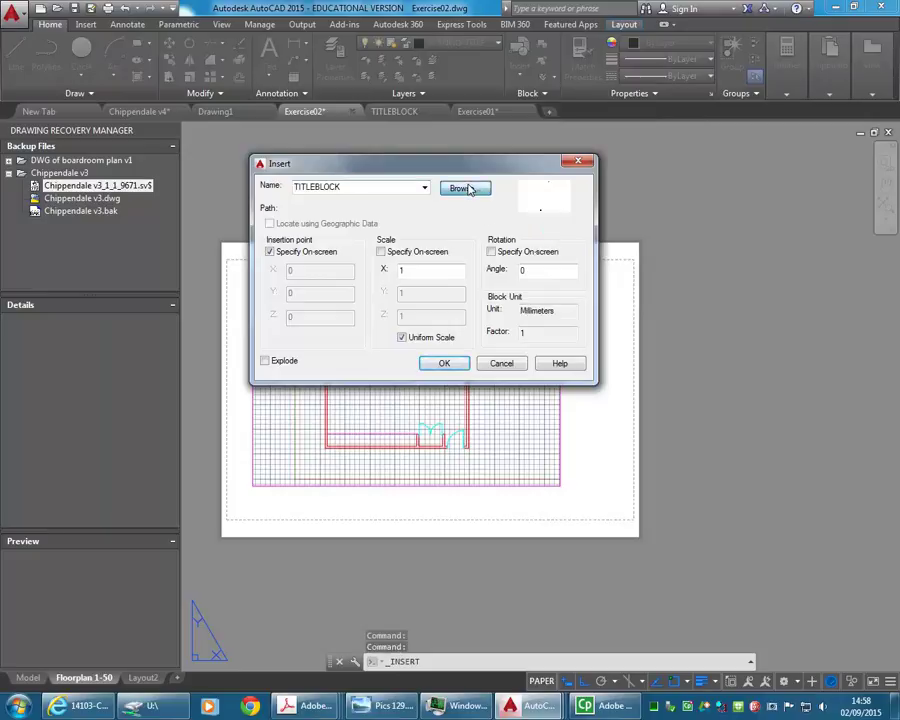
{"action": "left_click", "coordinate": [462, 188]}
{"action": "left_click", "coordinate": [358, 149]}
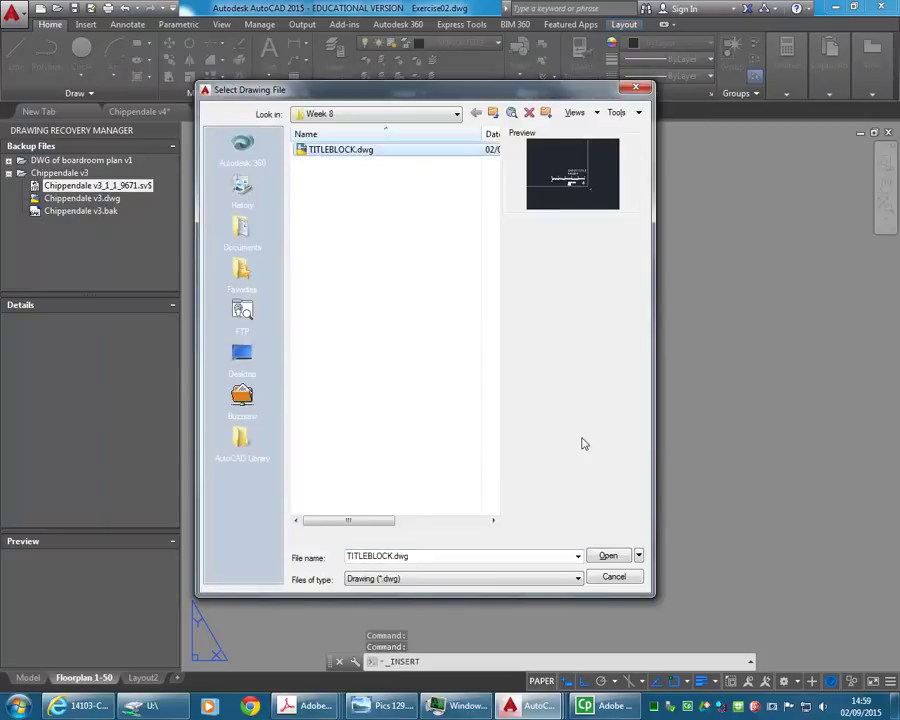
{"action": "left_click", "coordinate": [609, 556]}
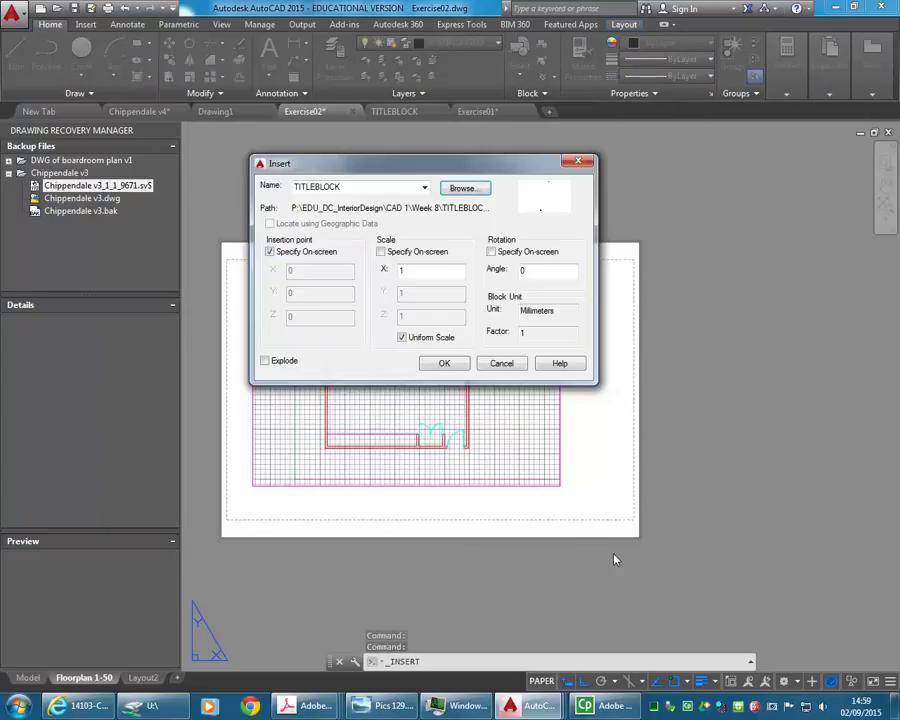
{"action": "left_click", "coordinate": [444, 364]}
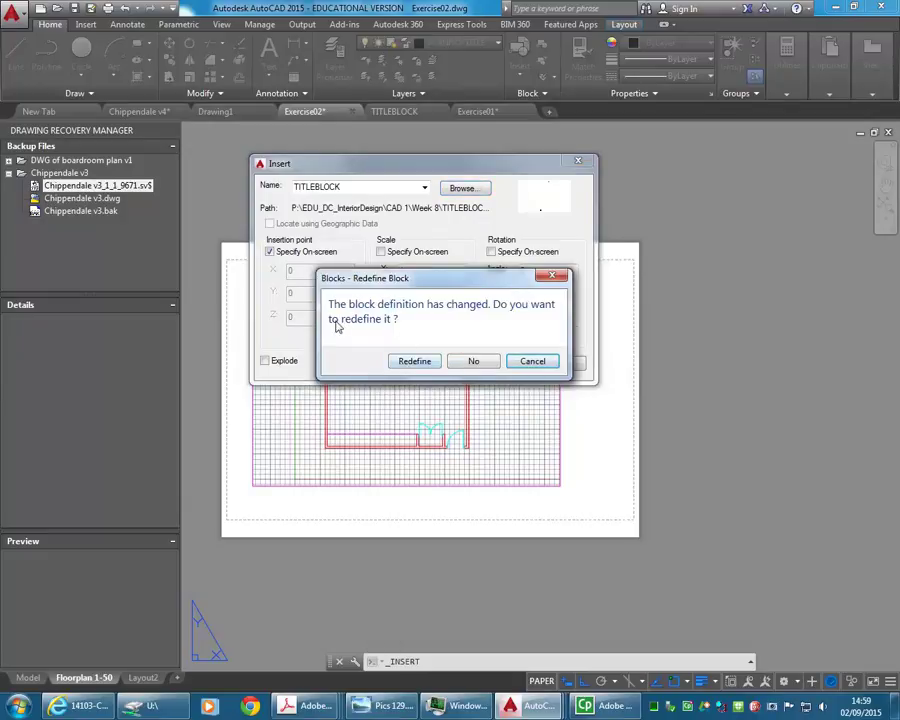
{"action": "left_click", "coordinate": [413, 362]}
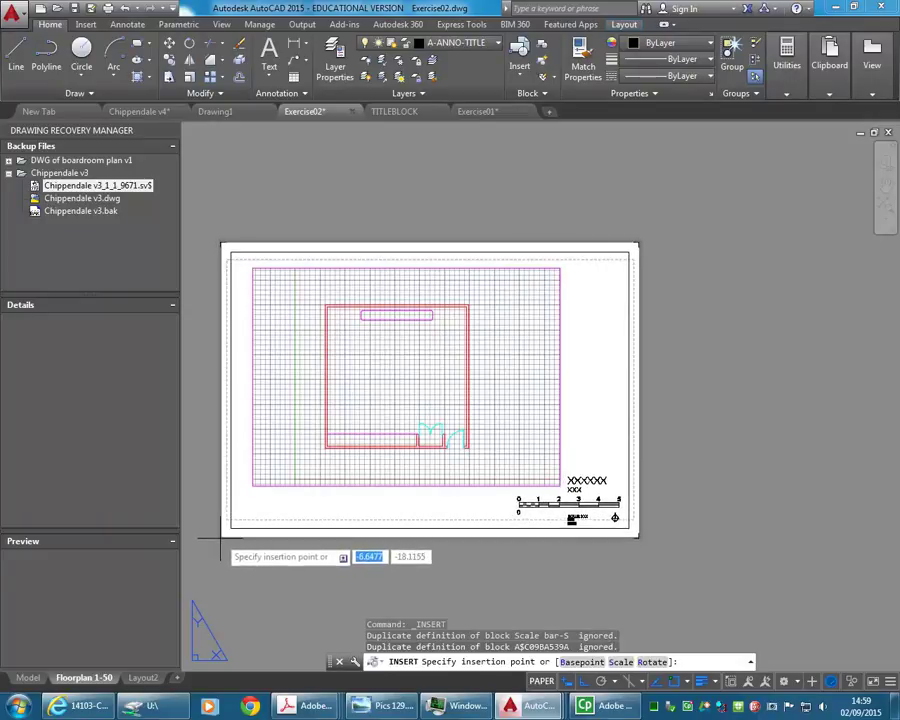
- Insert the title block at 0,0 with the author's name, Summative, Exercise 1 and 02.09.2015 filled in
{"action": "type", "text": "0,0"}
{"action": "key", "text": "Return"}
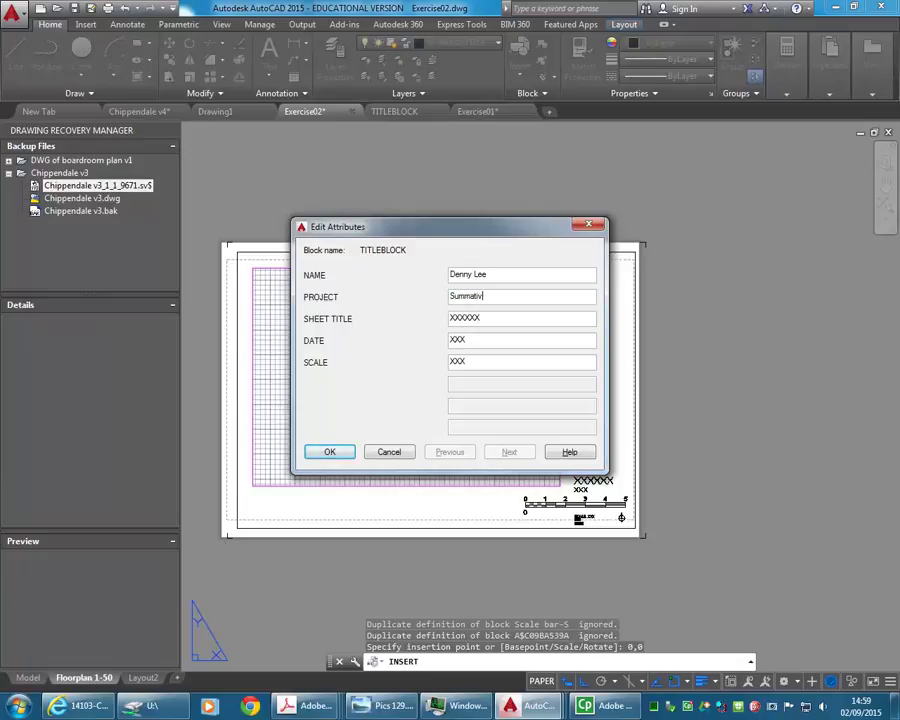
{"action": "key", "text": "Tab"}
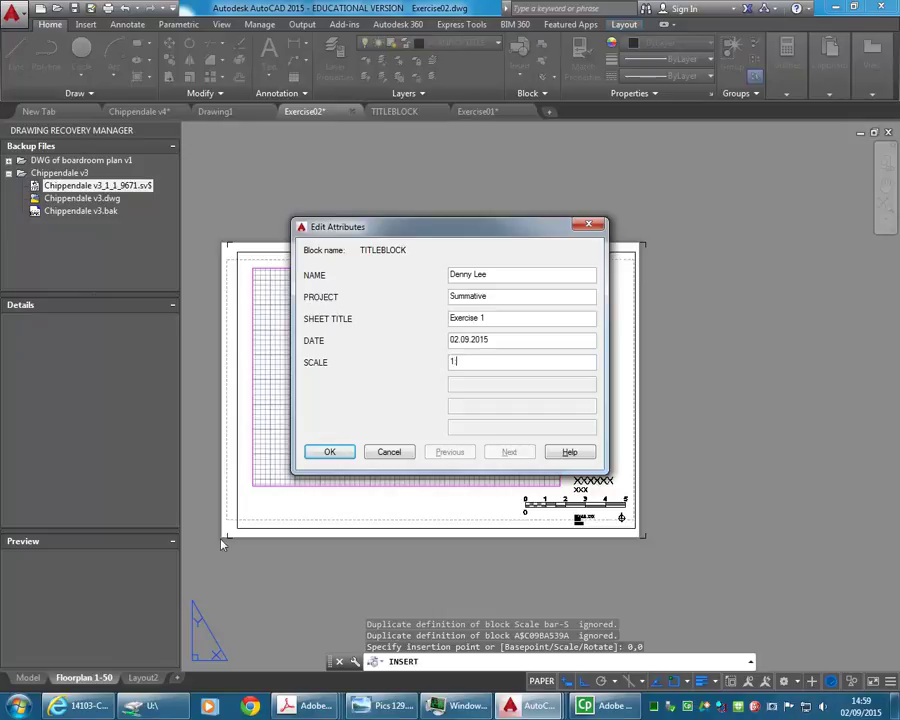
{"action": "left_click", "coordinate": [332, 451]}
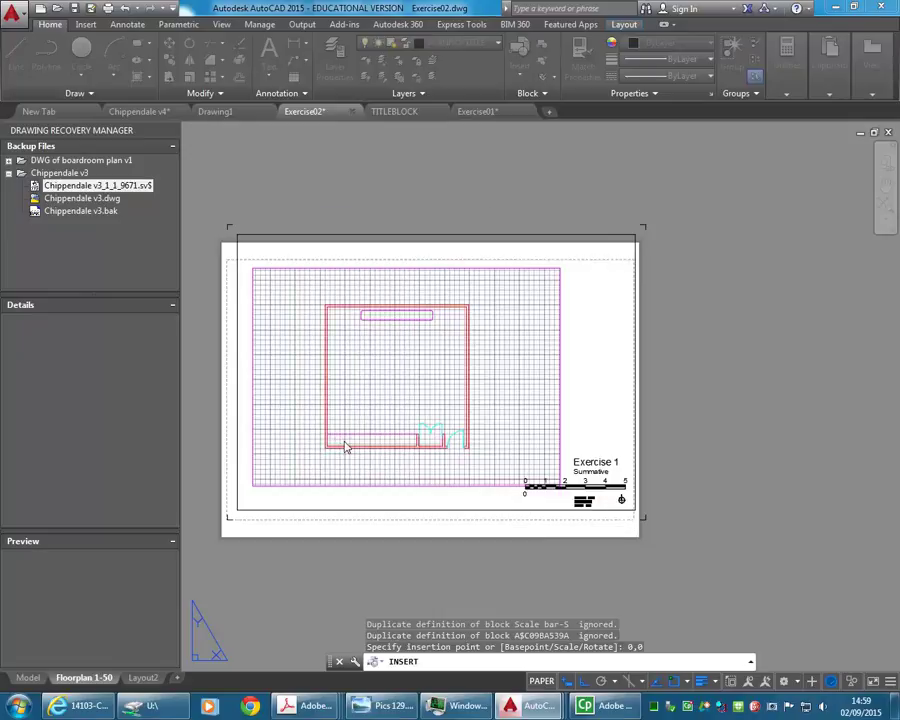
{"action": "left_click", "coordinate": [388, 509]}
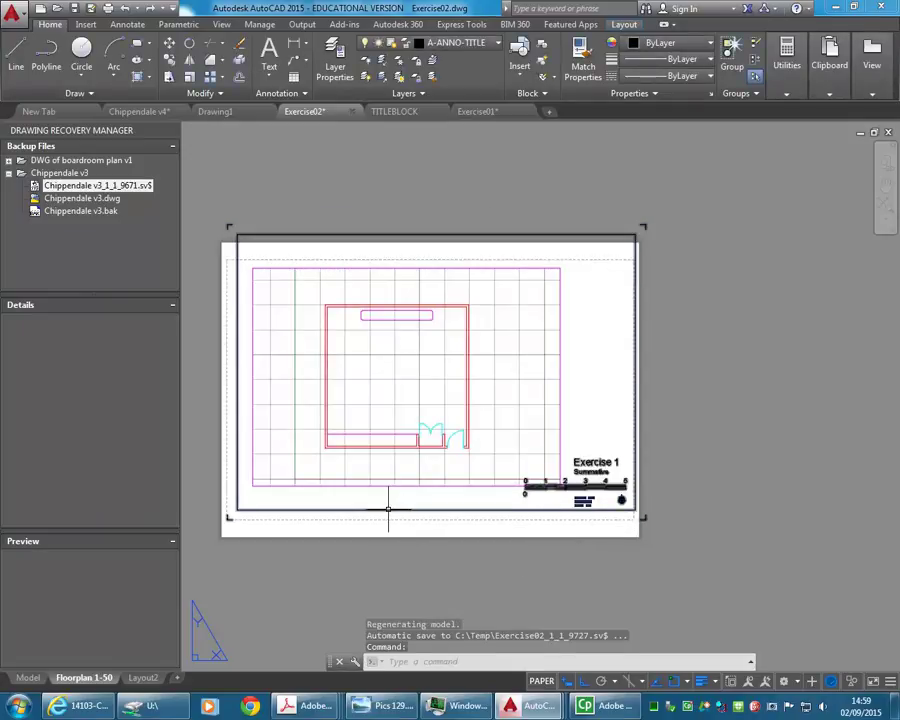
- Grip-stretch the title block border's lower-left corner, then cancel the unfinished stretch
{"action": "left_click", "coordinate": [228, 519]}
{"action": "scroll", "coordinate": [222, 532], "scroll_direction": "up", "scroll_amount": 6}
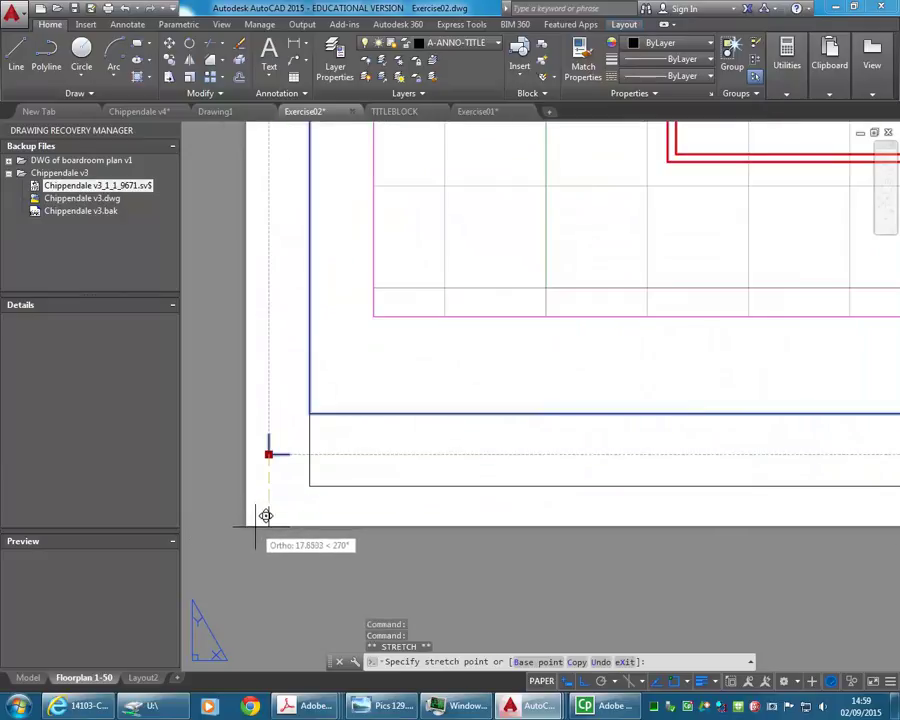
{"action": "left_click", "coordinate": [262, 524]}
{"action": "left_click", "coordinate": [268, 524]}
{"action": "left_click", "coordinate": [256, 517]}
{"action": "scroll", "coordinate": [380, 504], "scroll_direction": "down", "scroll_amount": 7}
{"action": "scroll", "coordinate": [560, 505], "scroll_direction": "up", "scroll_amount": 4}
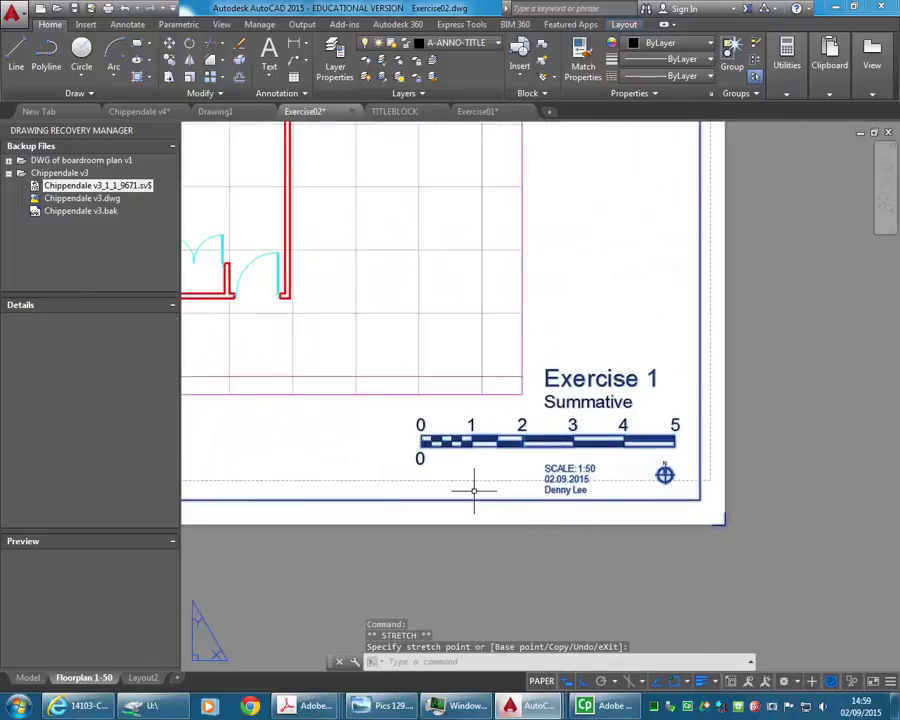
{"action": "scroll", "coordinate": [415, 455], "scroll_direction": "up", "scroll_amount": 2}
{"action": "key", "text": "Escape"}
{"action": "key", "text": "Escape"}
{"action": "key", "text": "Escape"}
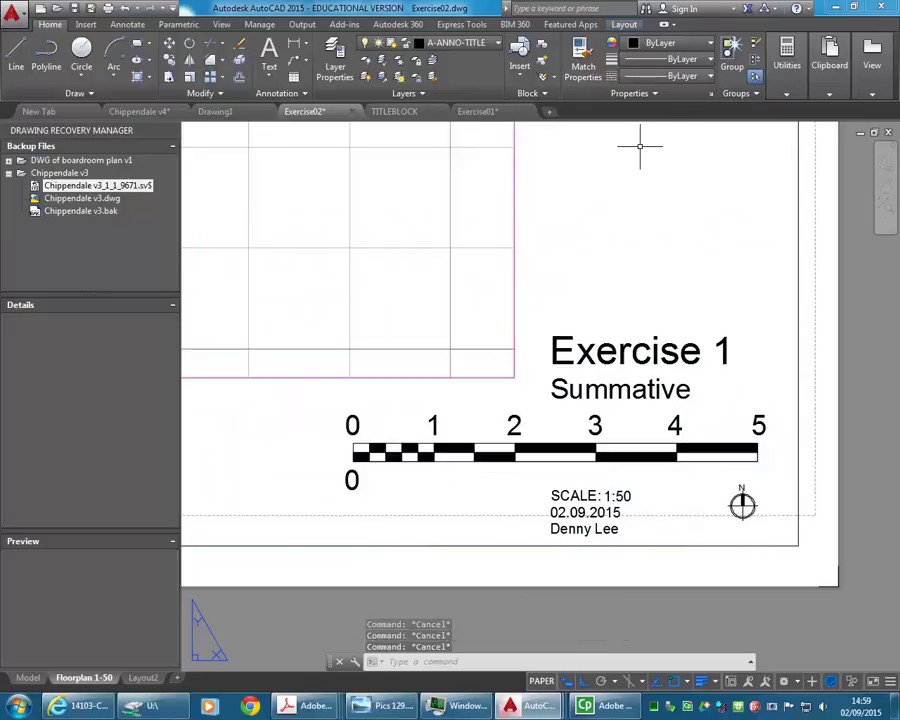
- Measure the scale bar's 0 to 1 span as 20, then return to model space
{"action": "left_click", "coordinate": [785, 97]}
{"action": "left_click", "coordinate": [789, 118]}
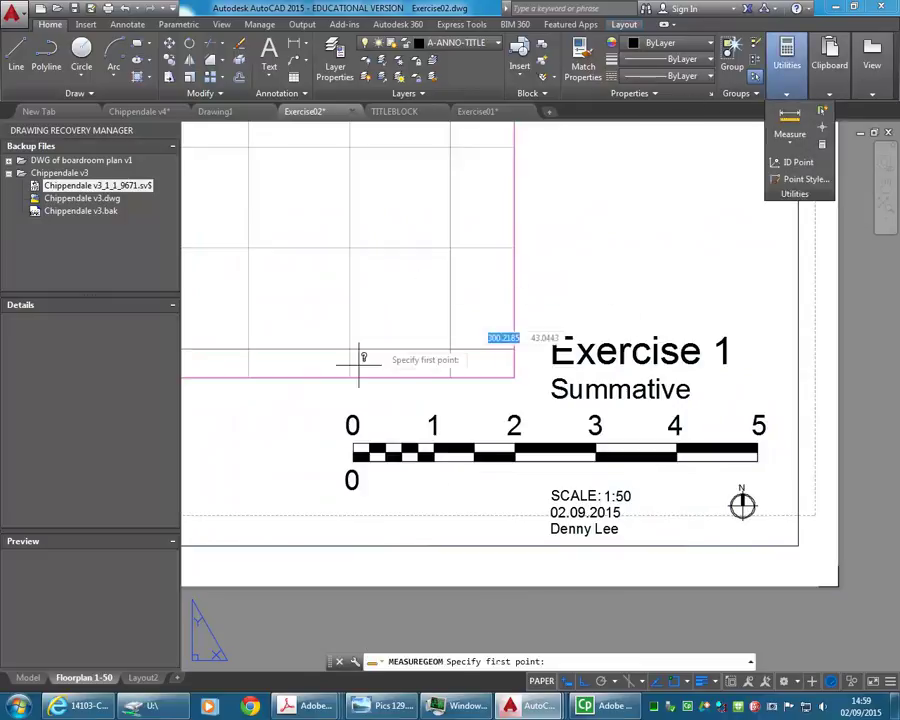
{"action": "scroll", "coordinate": [372, 447], "scroll_direction": "up", "scroll_amount": 5}
{"action": "left_click", "coordinate": [290, 464]}
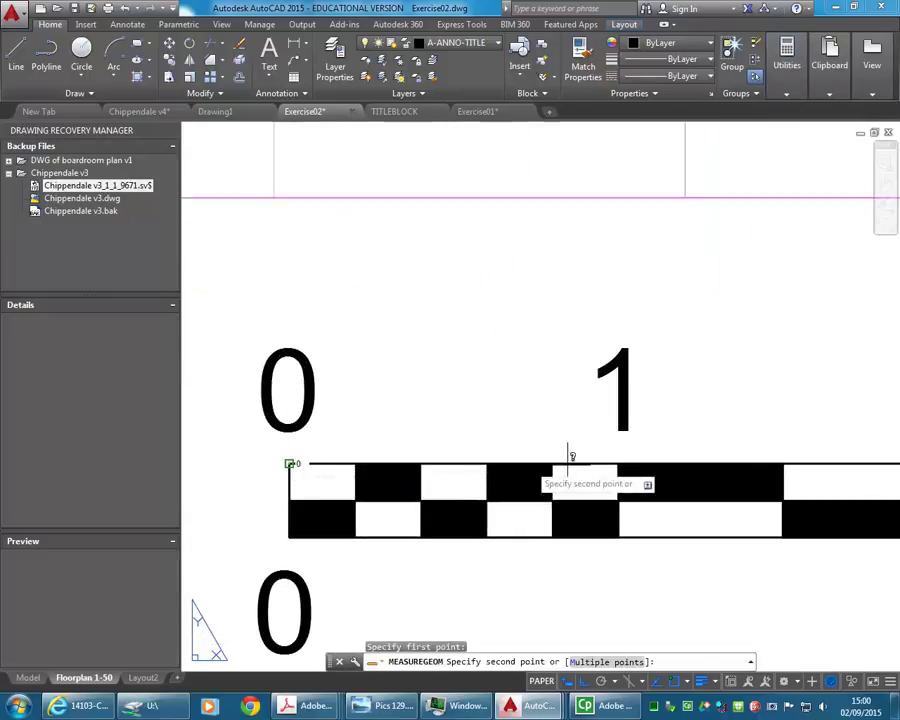
{"action": "left_click", "coordinate": [618, 463]}
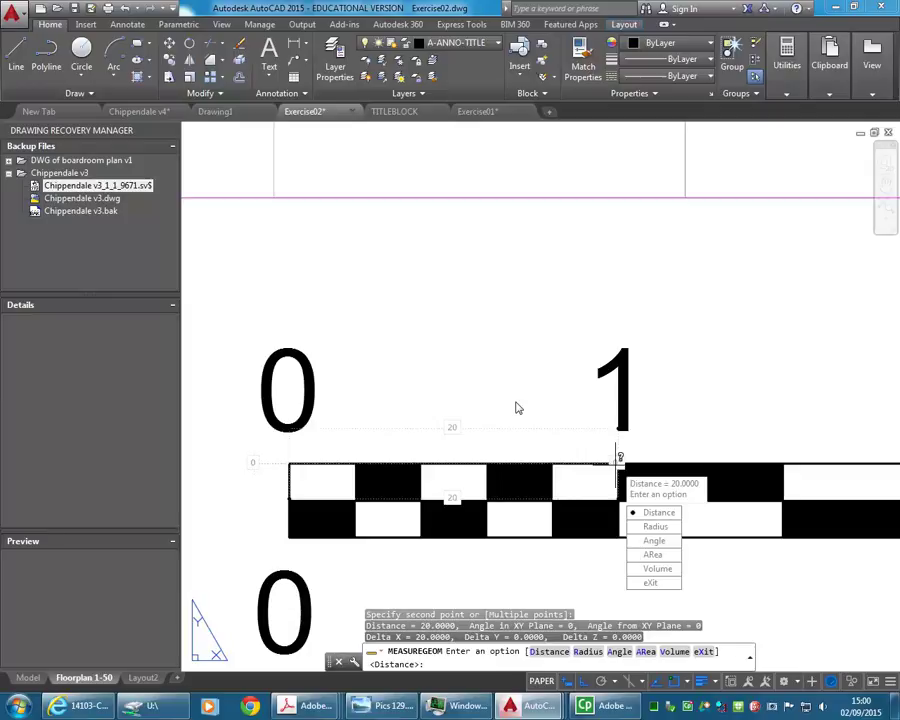
{"action": "key", "text": "Escape"}
{"action": "scroll", "coordinate": [516, 400], "scroll_direction": "down", "scroll_amount": 8}
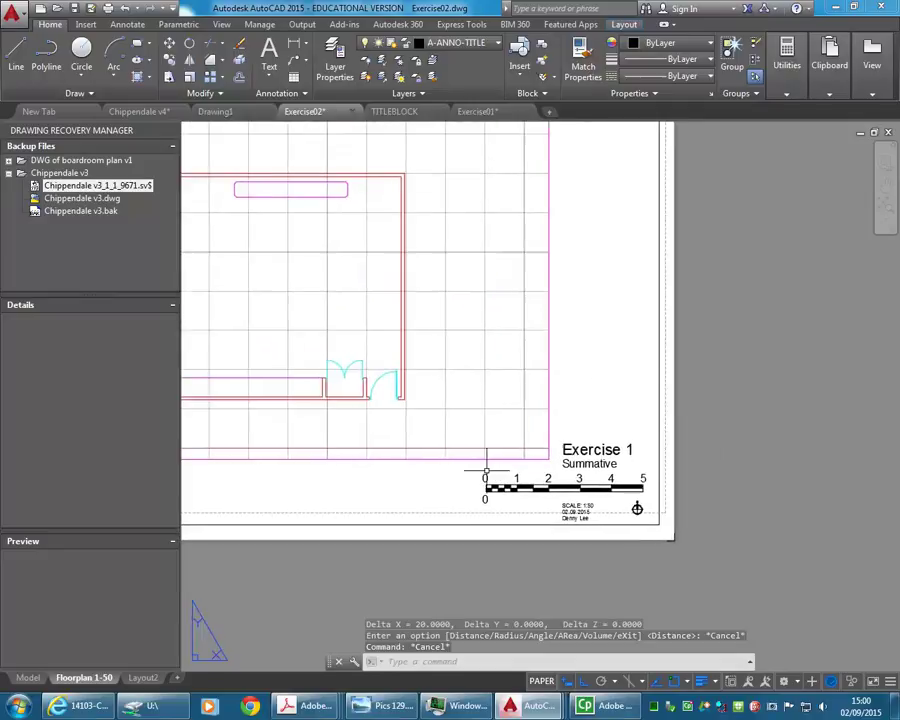
{"action": "middle_click_drag", "start_coordinate": [502, 450], "coordinate": [430, 396]}
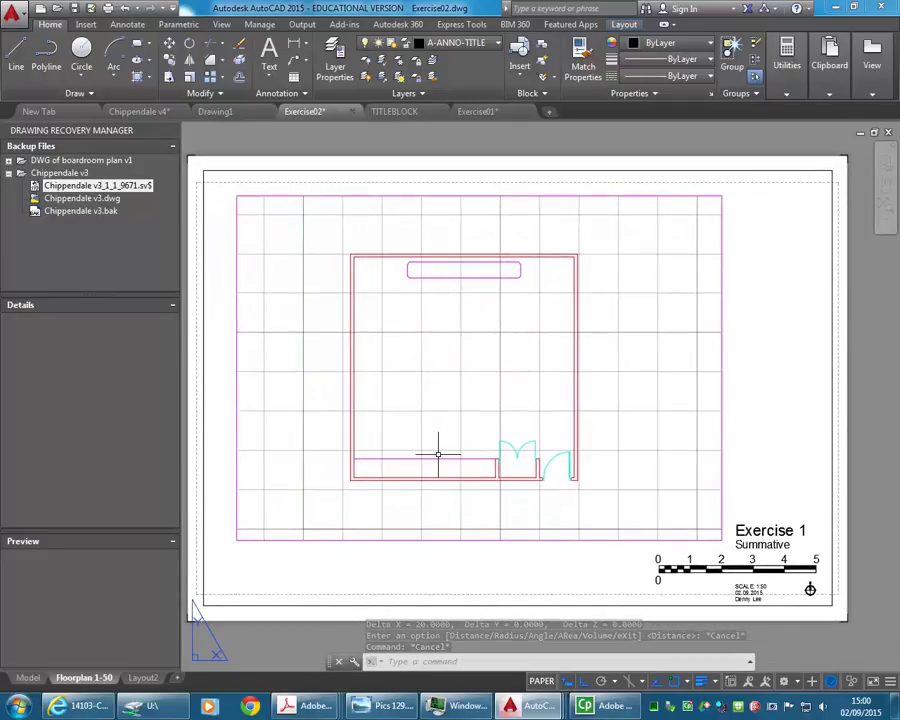
{"action": "mouse_move", "coordinate": [380, 540]}
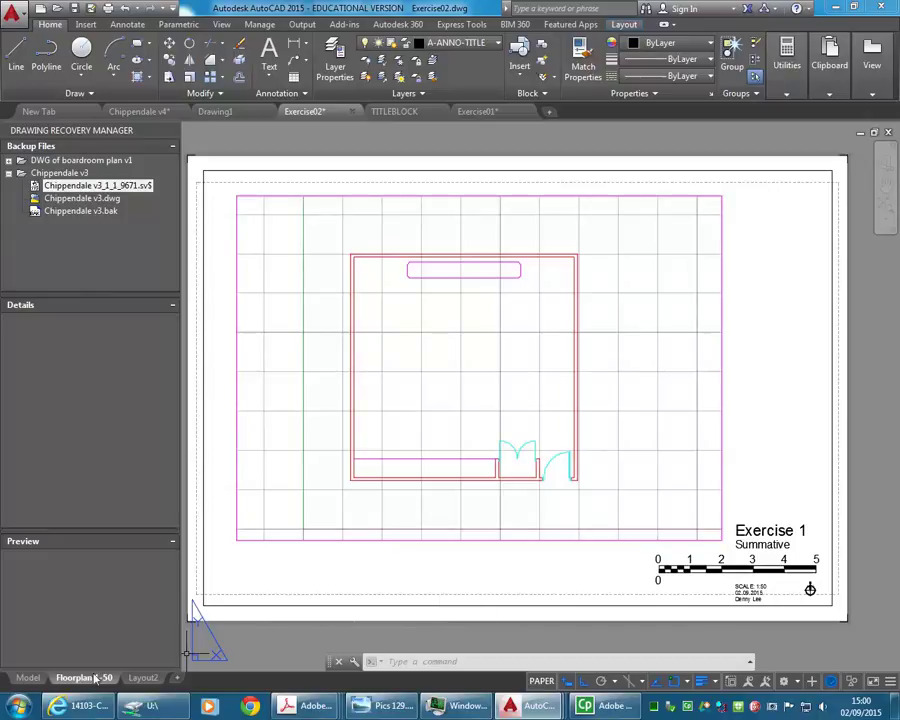
{"action": "left_click", "coordinate": [27, 680]}
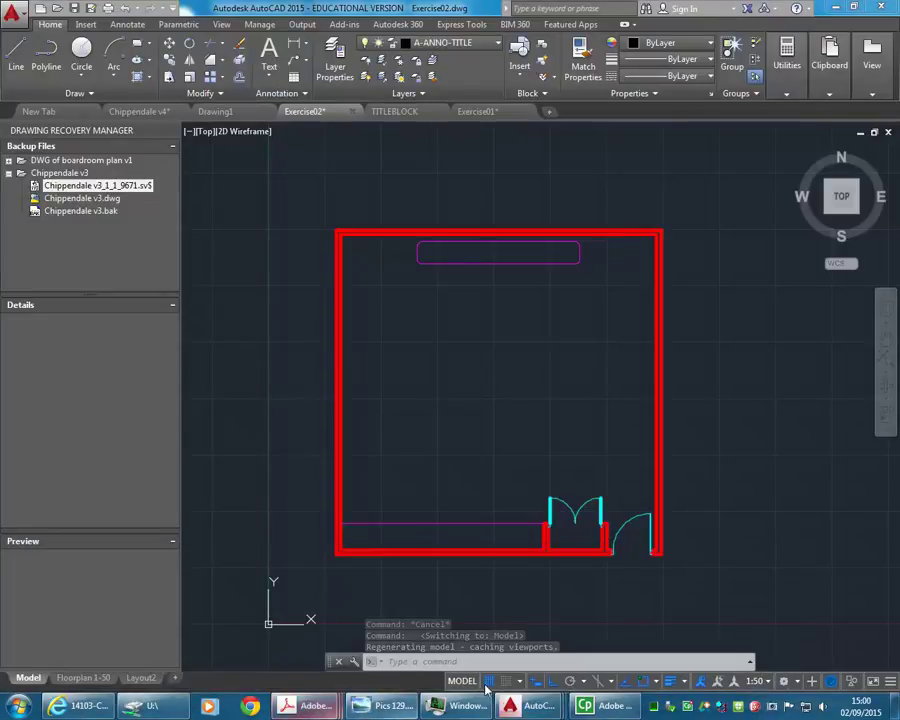
- In Explorer, open Set up for DIM50 Dimension Style.pdf from StudentResources (P:) > EDU_DC_InteriorDesign > CAD 1 > Week 8
{"action": "left_click", "coordinate": [150, 706]}
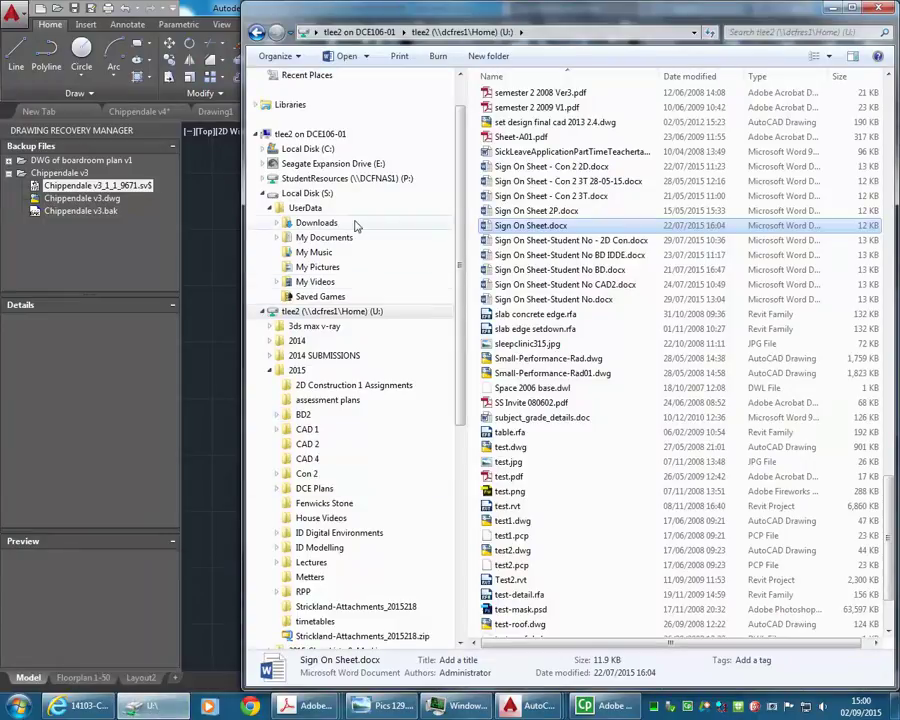
{"action": "left_click", "coordinate": [350, 179]}
{"action": "double_click", "coordinate": [537, 200]}
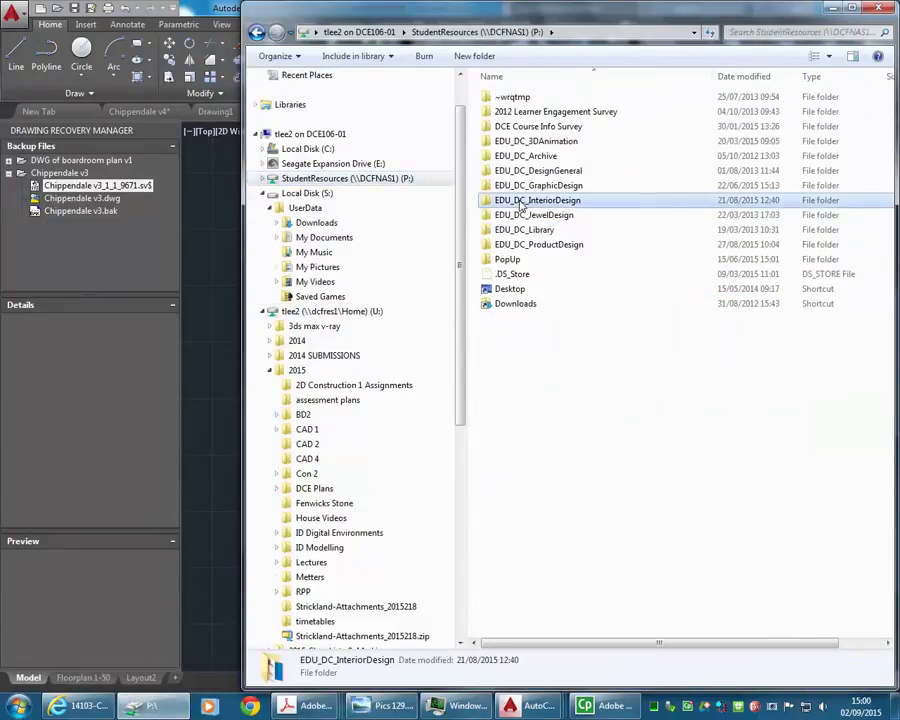
{"action": "left_click", "coordinate": [508, 289]}
{"action": "double_click", "coordinate": [509, 289]}
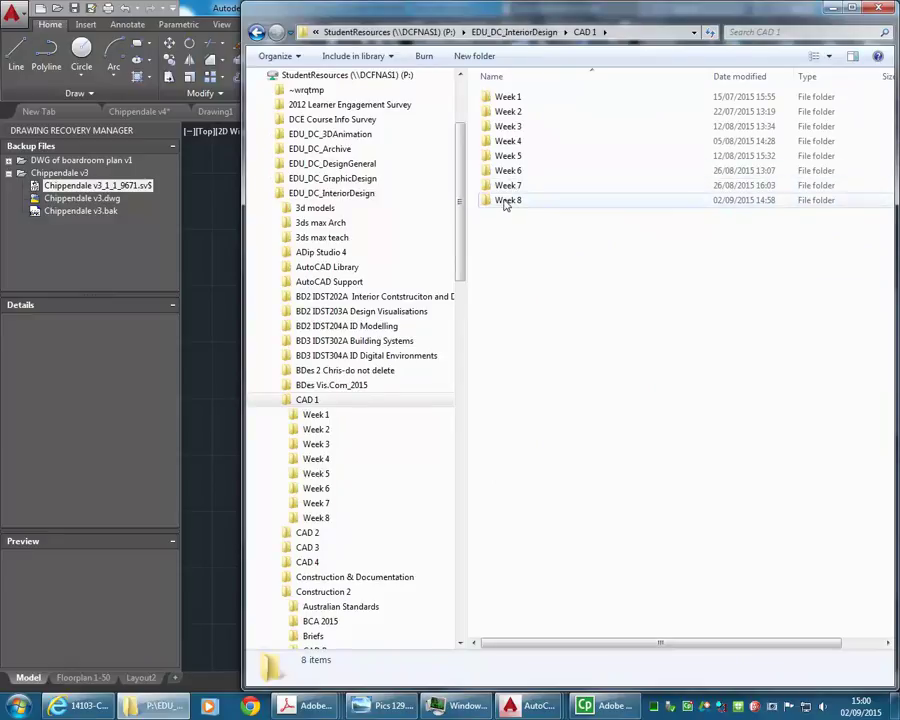
{"action": "double_click", "coordinate": [507, 201]}
{"action": "left_click", "coordinate": [545, 141]}
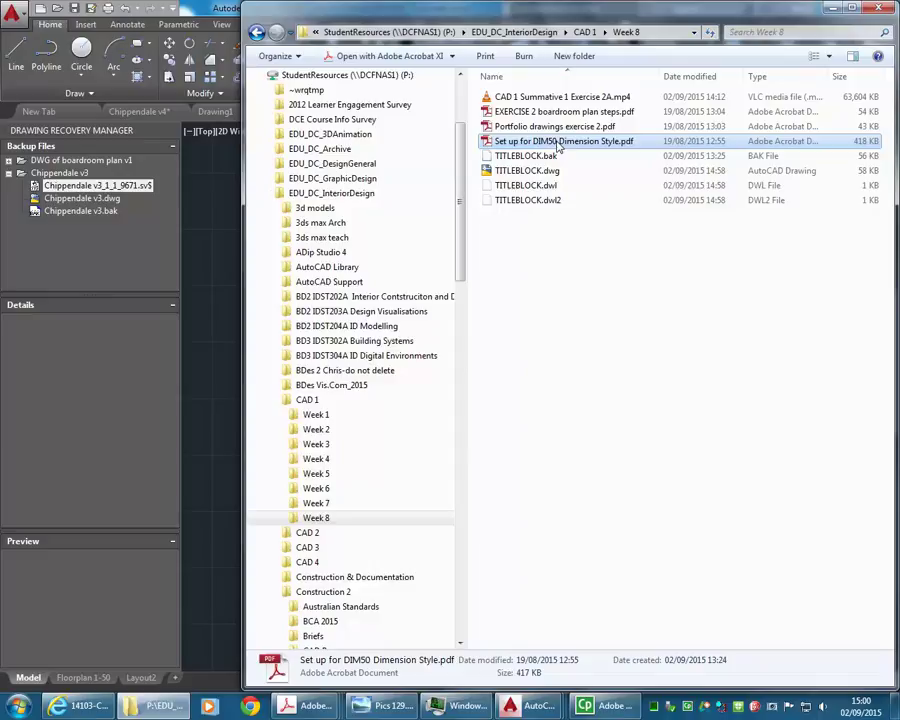
{"action": "double_click", "coordinate": [560, 146]}
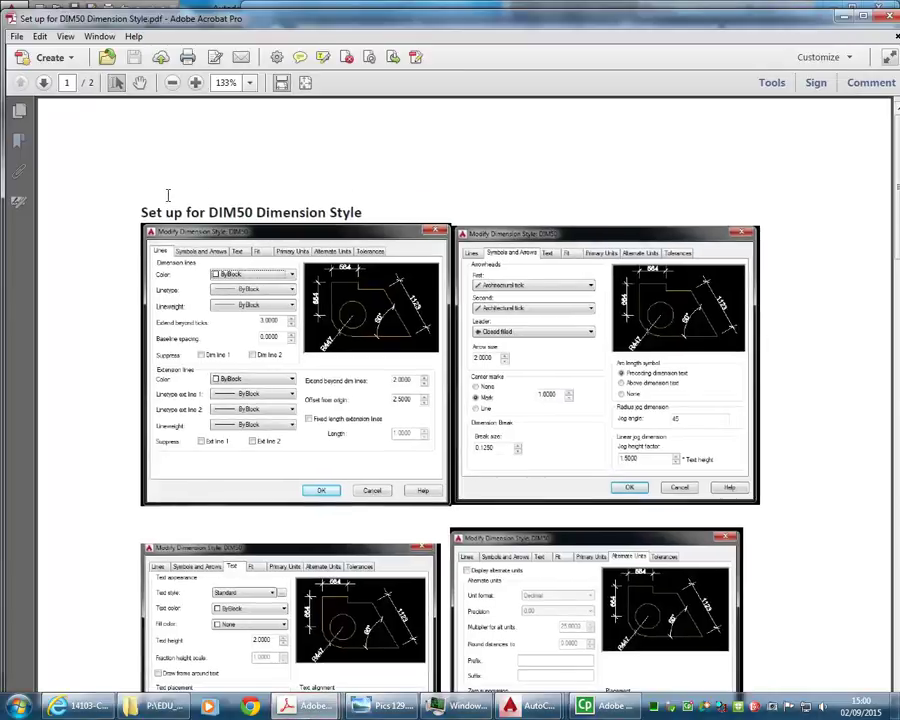
{"action": "scroll", "coordinate": [140, 208], "scroll_direction": "down", "scroll_amount": 10}
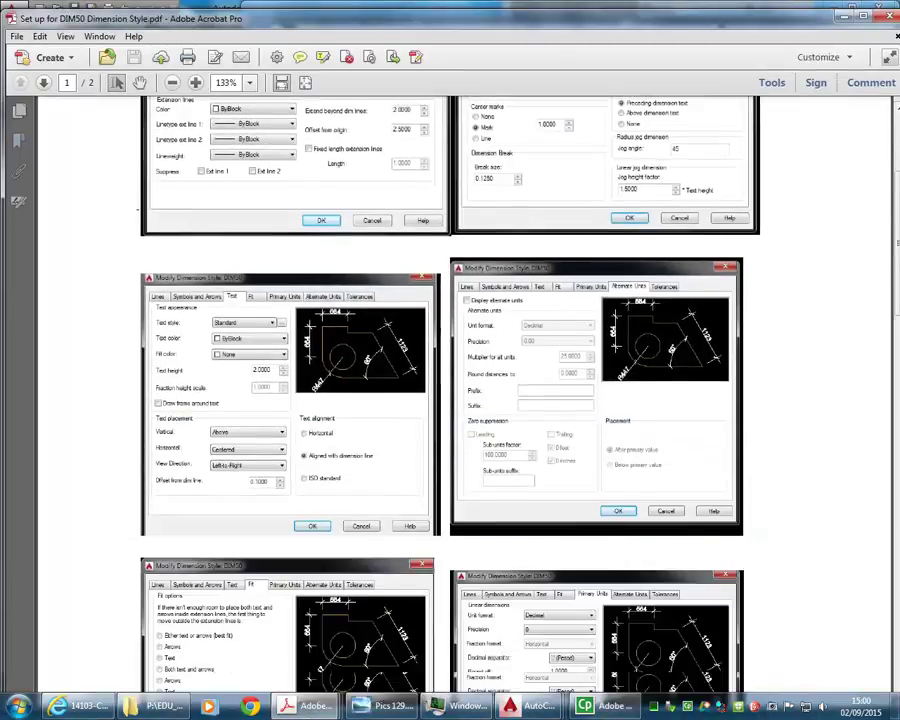
{"action": "scroll", "coordinate": [141, 214], "scroll_direction": "down", "scroll_amount": 5}
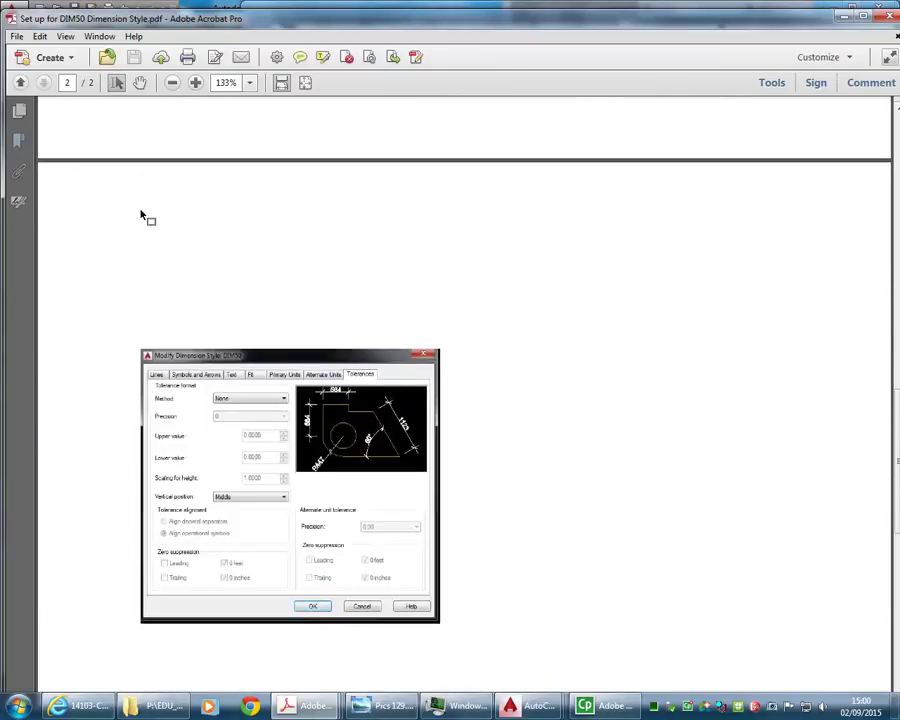
{"action": "scroll", "coordinate": [271, 317], "scroll_direction": "up", "scroll_amount": 15}
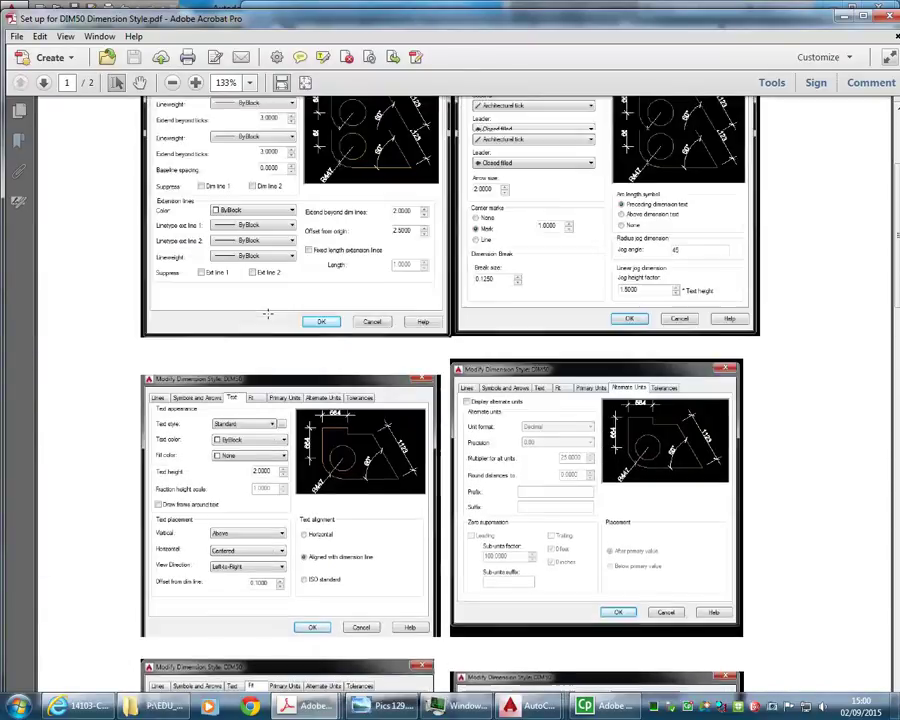
{"action": "scroll", "coordinate": [267, 314], "scroll_direction": "up", "scroll_amount": 4}
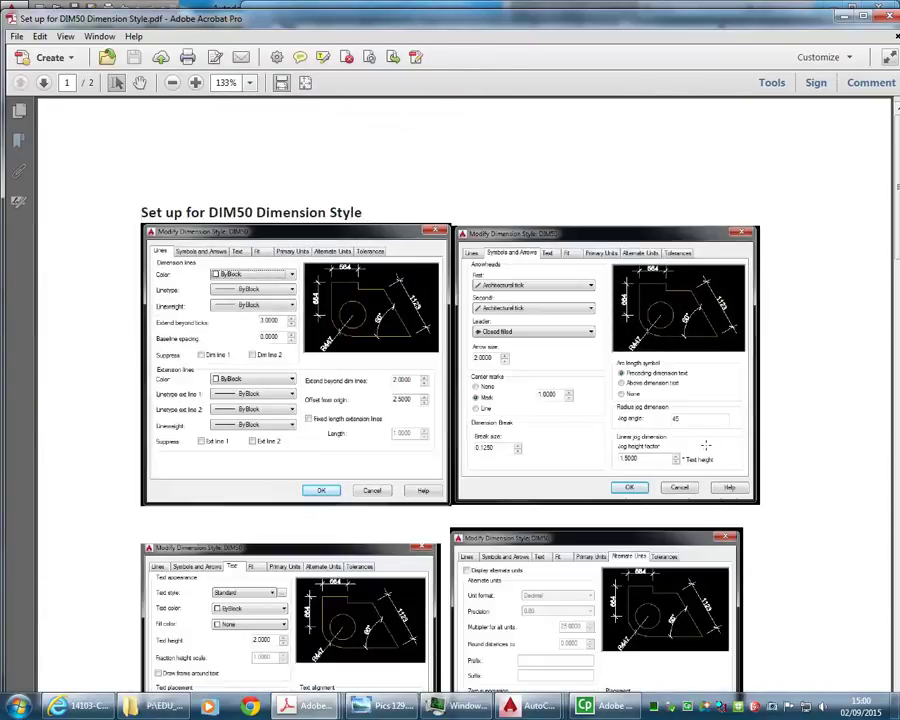
{"action": "scroll", "coordinate": [572, 403], "scroll_direction": "down", "scroll_amount": 7}
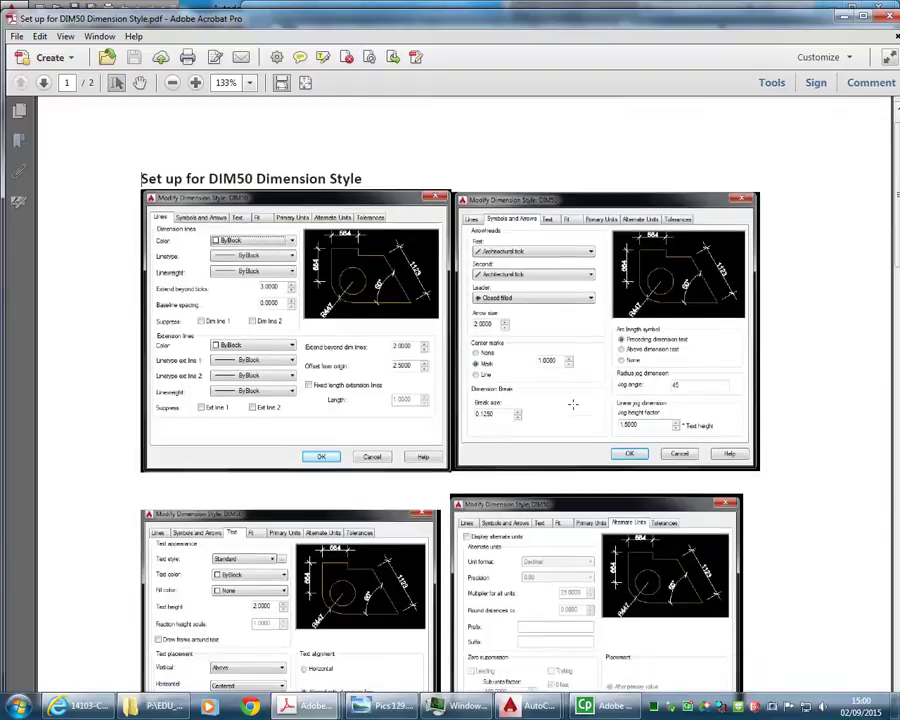
{"action": "scroll", "coordinate": [572, 404], "scroll_direction": "down", "scroll_amount": 5}
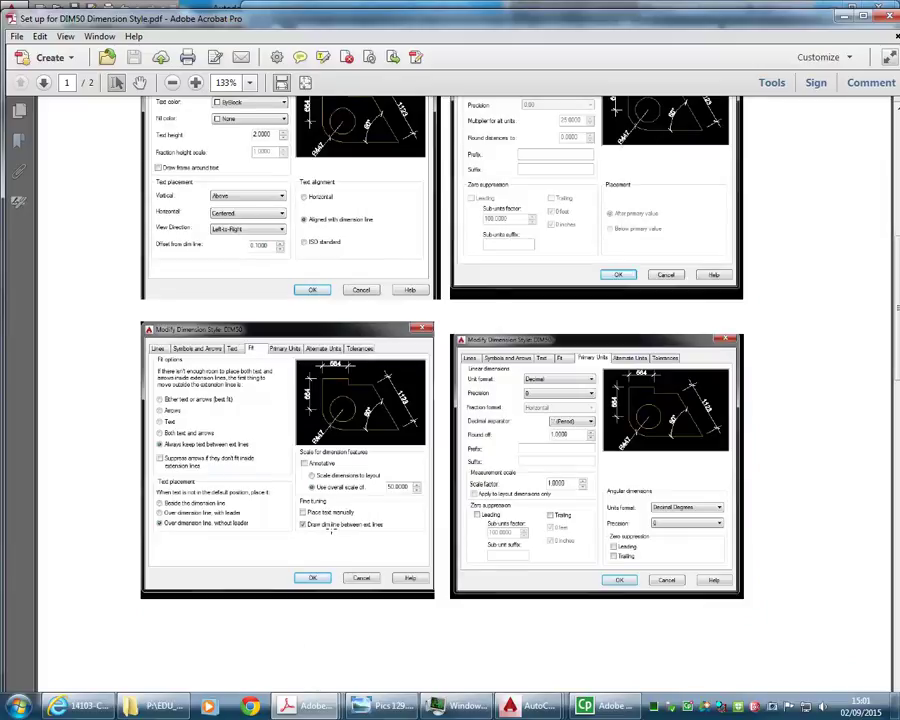
{"action": "scroll", "coordinate": [347, 568], "scroll_direction": "up", "scroll_amount": 4, "text": "ctrl"}
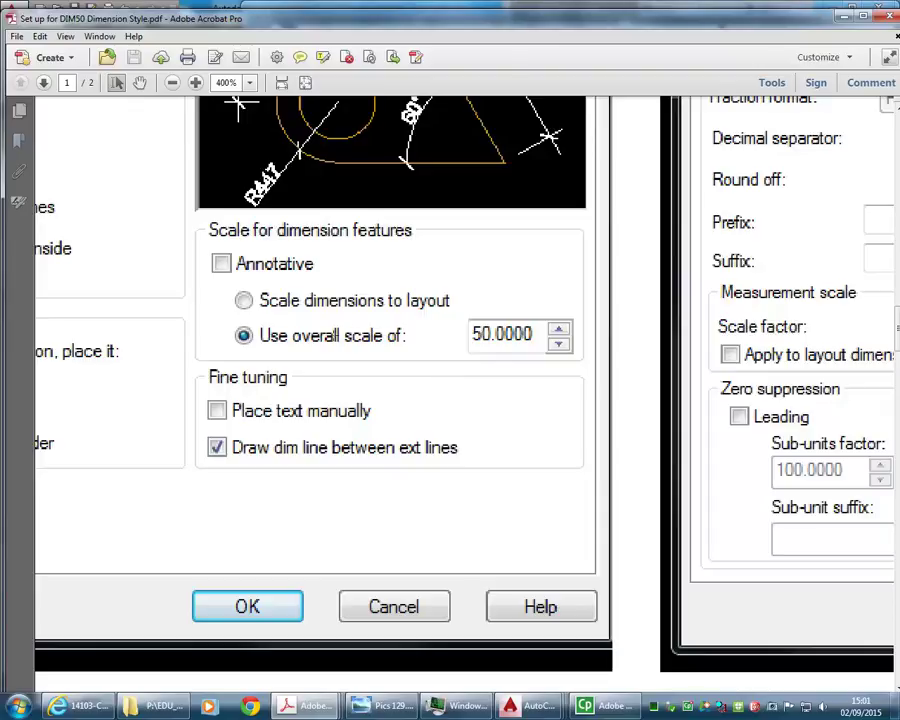
{"action": "scroll", "coordinate": [340, 340], "scroll_direction": "down", "scroll_amount": 3, "text": "ctrl"}
{"action": "scroll", "coordinate": [190, 182], "scroll_direction": "up", "scroll_amount": 2, "text": "ctrl"}
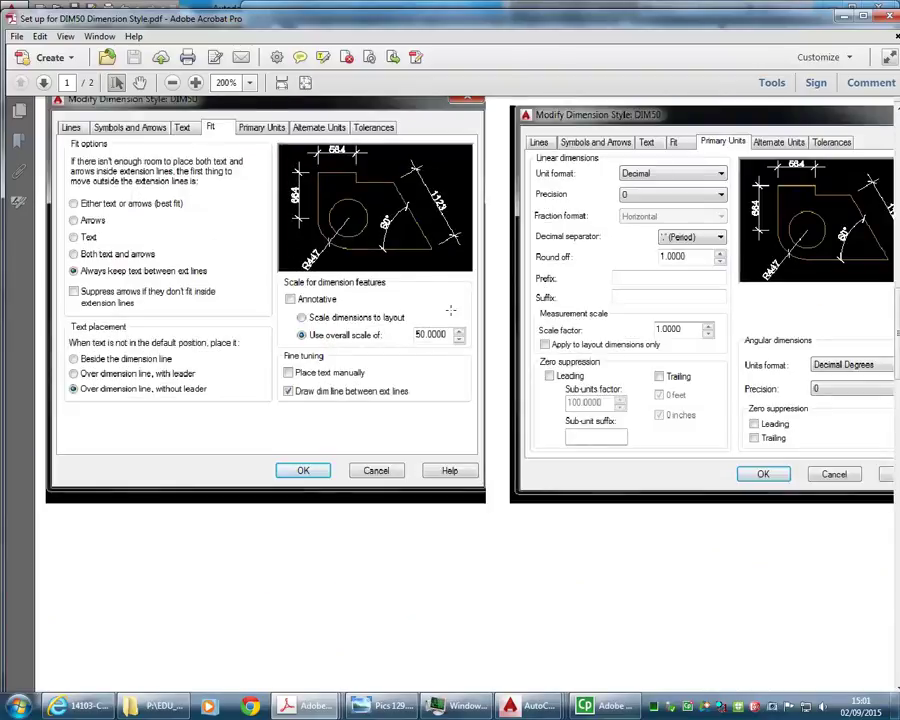
{"action": "scroll", "coordinate": [435, 315], "scroll_direction": "up", "scroll_amount": 3, "text": "ctrl"}
{"action": "scroll", "coordinate": [444, 314], "scroll_direction": "down", "scroll_amount": 1, "text": "ctrl"}
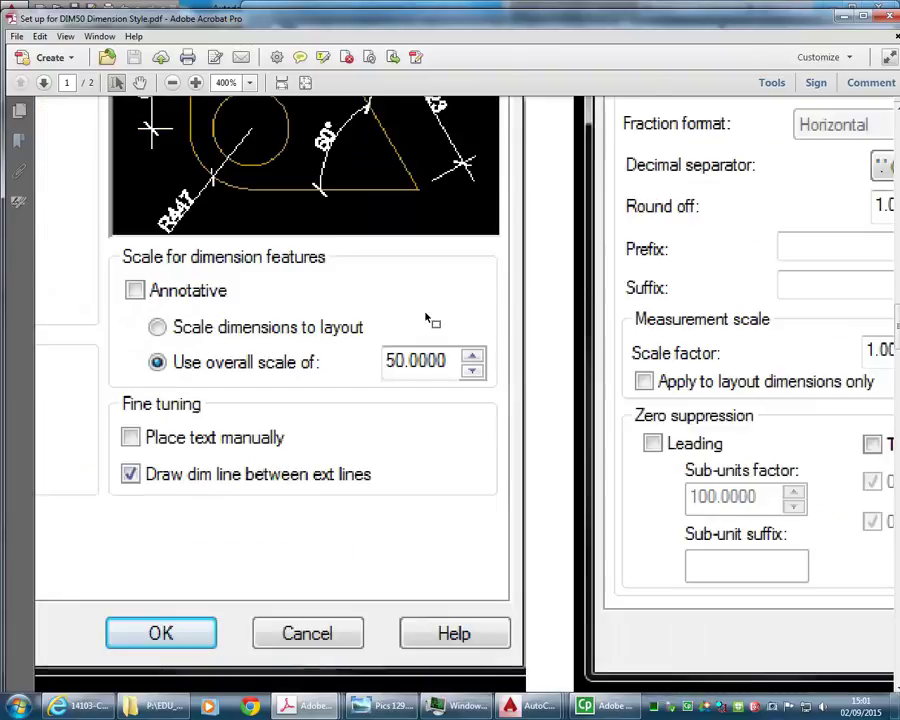
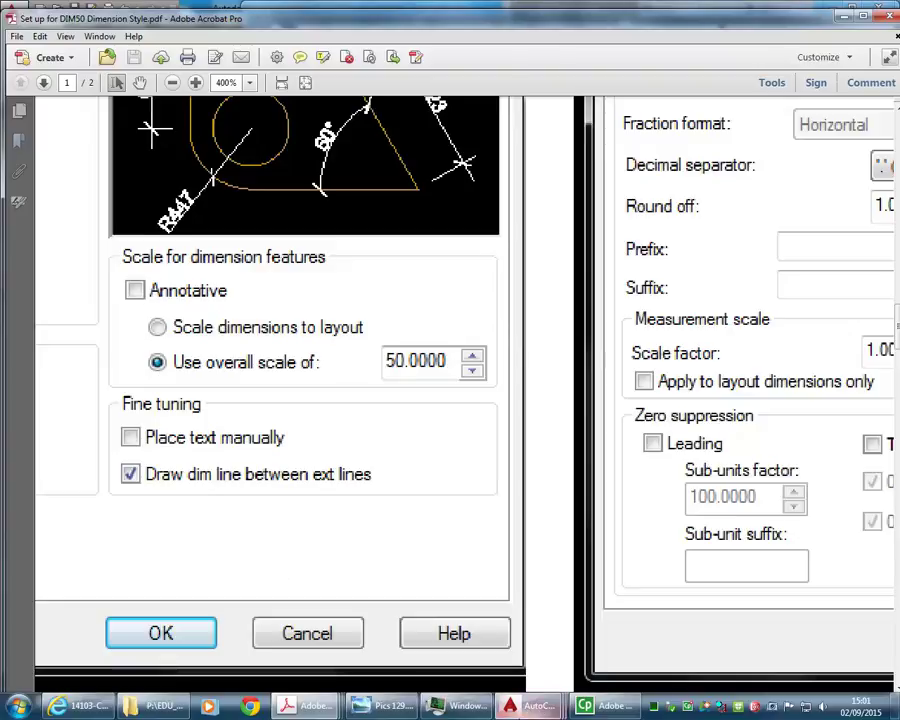
- Switch from the DIM50 guide in Acrobat to the Exercise02.dwg drawing in AutoCAD
{"action": "mouse_move", "coordinate": [536, 692]}
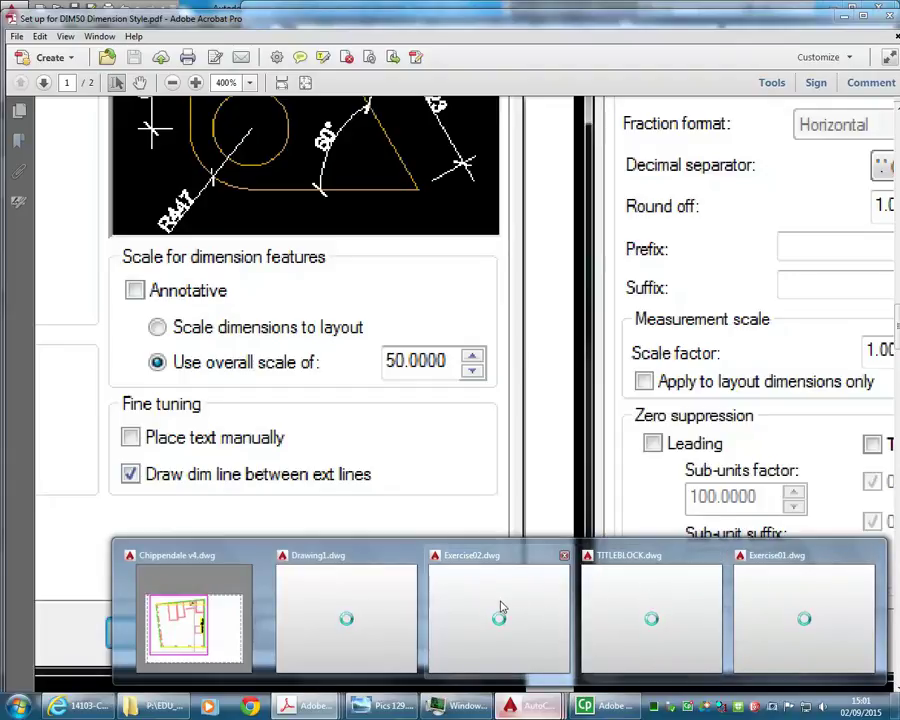
{"action": "left_click", "coordinate": [502, 608]}
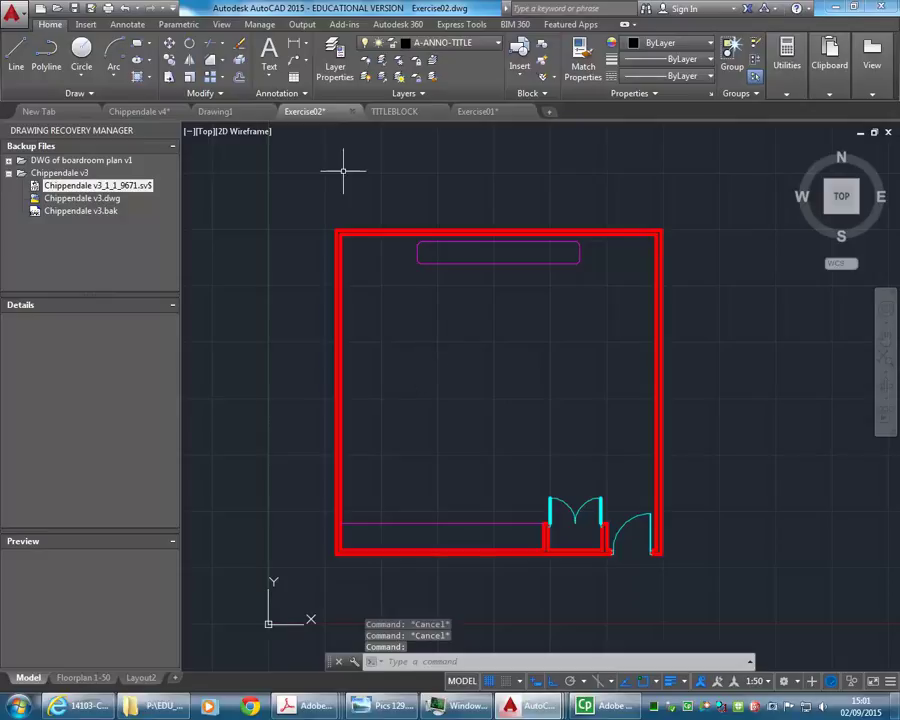
- Expand the Home tab's Annotation panel and browse its text and dimension style lists
{"action": "left_click", "coordinate": [284, 94]}
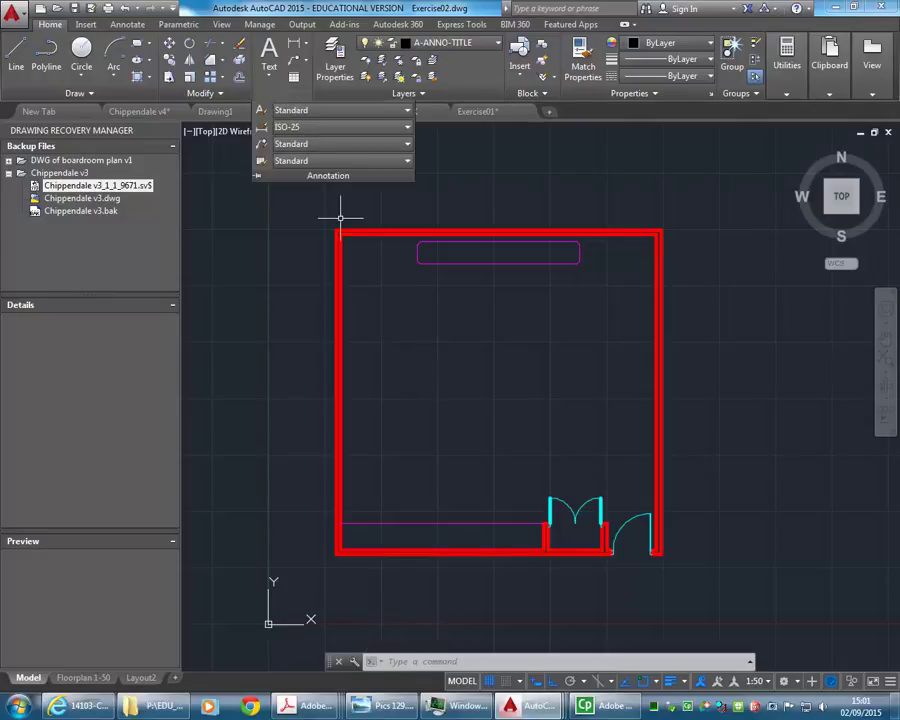
{"action": "left_click", "coordinate": [288, 95]}
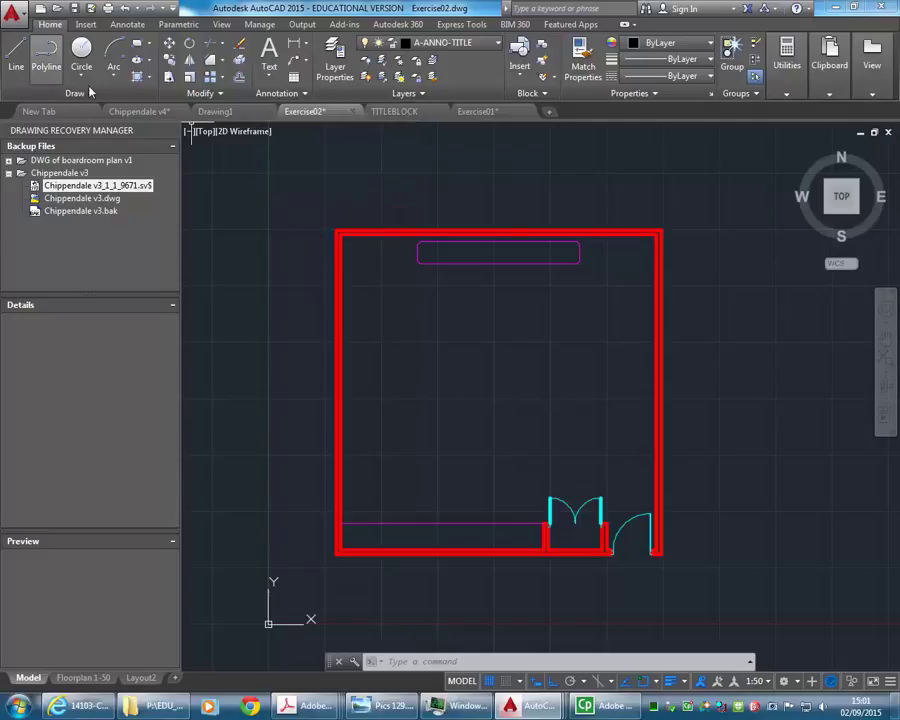
{"action": "left_click", "coordinate": [281, 95]}
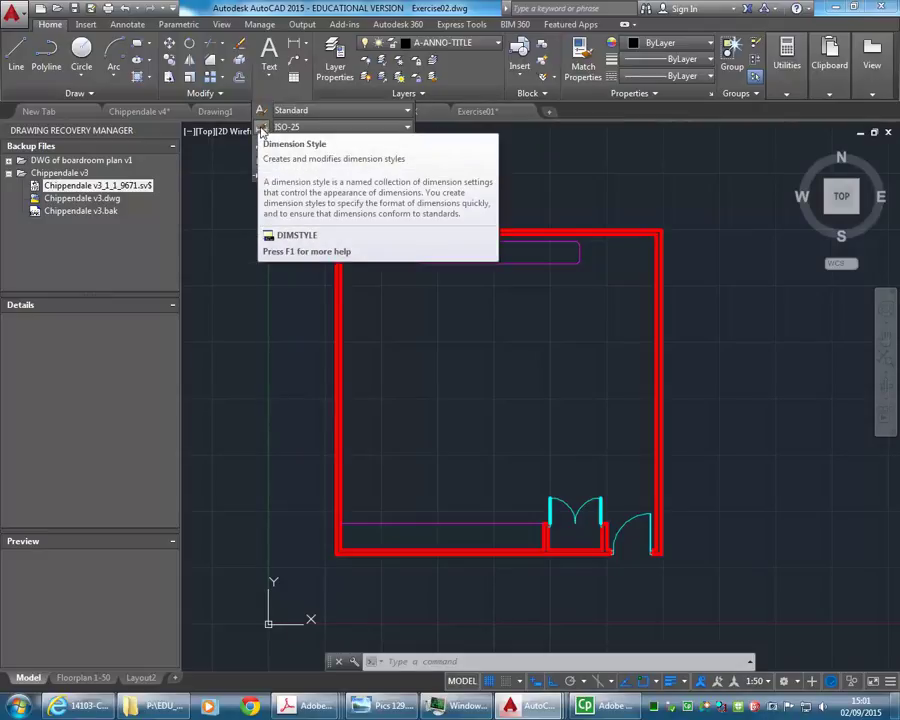
{"action": "left_click", "coordinate": [409, 111]}
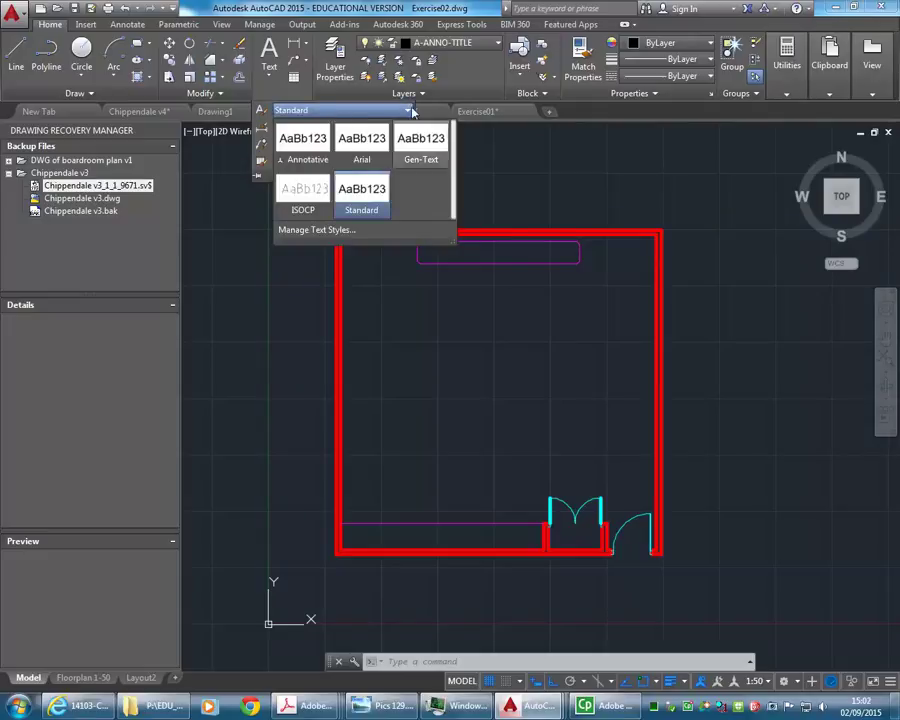
{"action": "left_click", "coordinate": [305, 112]}
{"action": "left_click", "coordinate": [303, 127]}
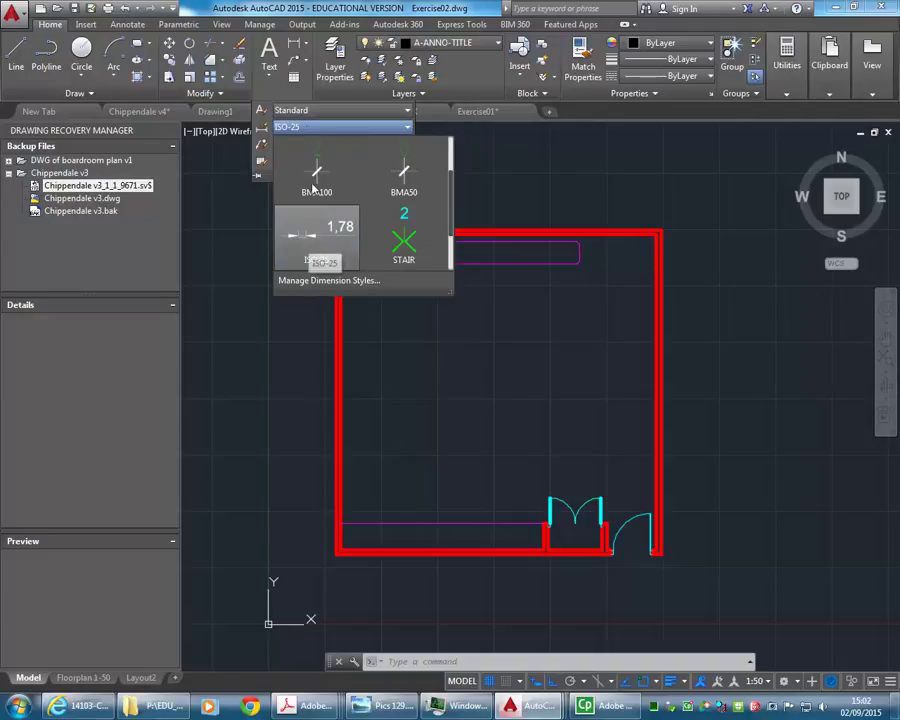
- Open the Dimension Style Manager listing BMA, BMA50, STAIR and ISO-25 as current
{"action": "left_click", "coordinate": [320, 127]}
{"action": "left_click", "coordinate": [313, 111]}
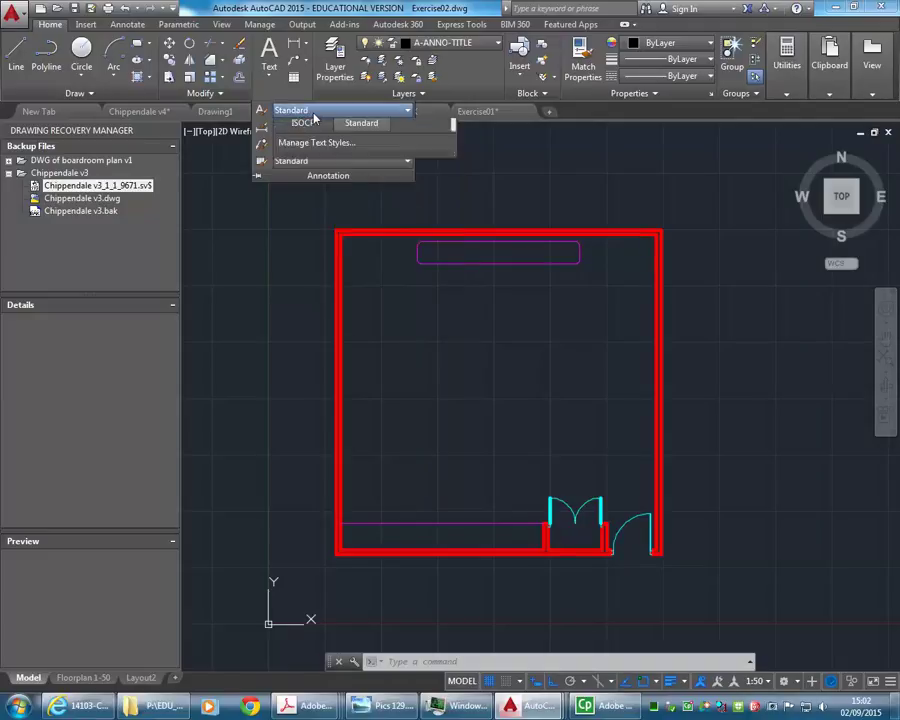
{"action": "left_click", "coordinate": [313, 130]}
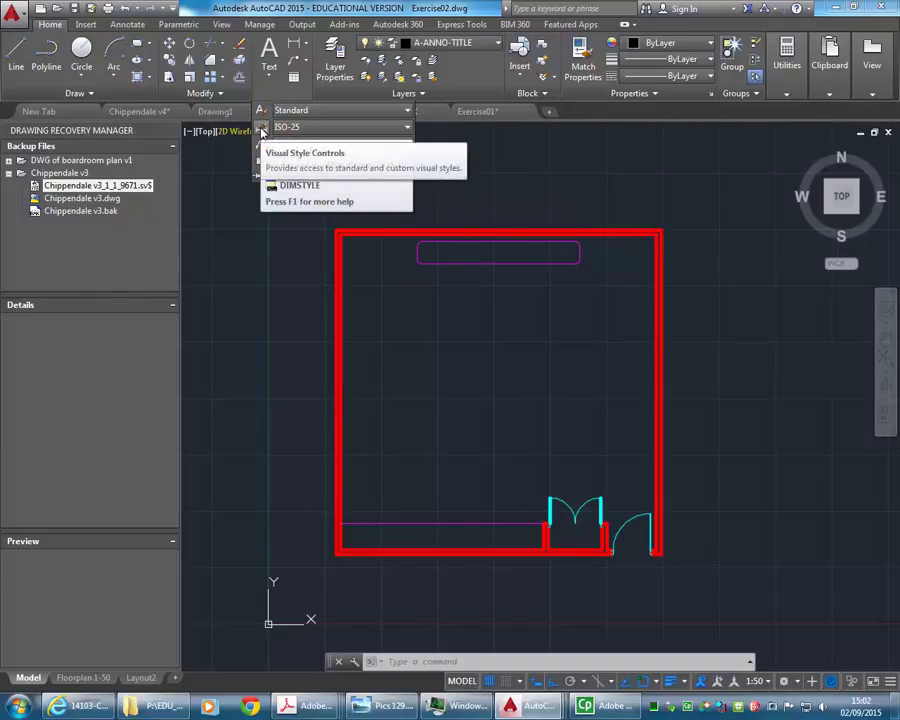
{"action": "left_click", "coordinate": [298, 128]}
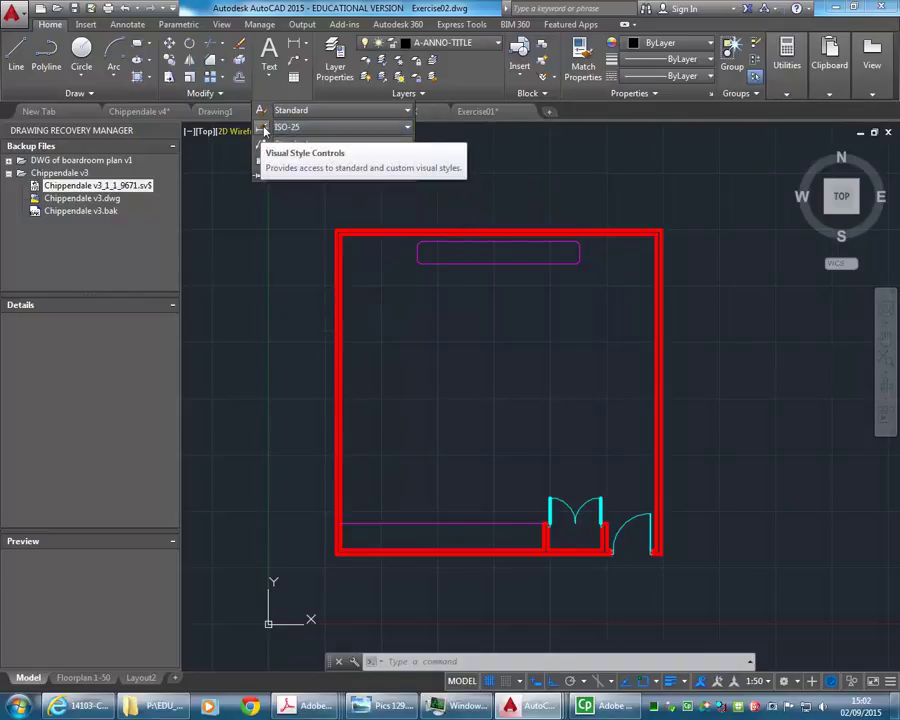
{"action": "left_click", "coordinate": [264, 131]}
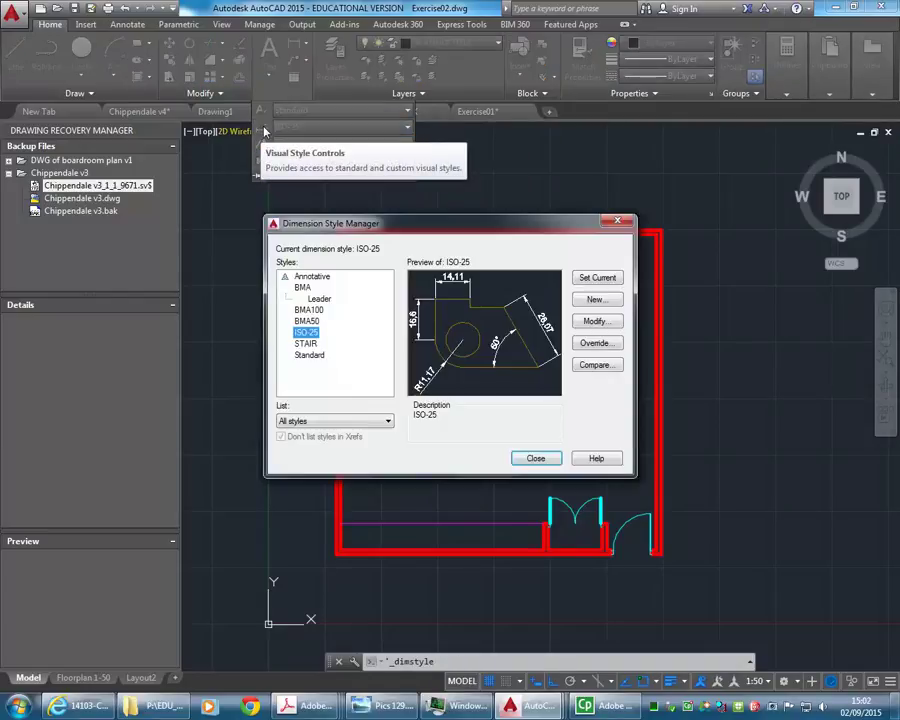
{"action": "left_click", "coordinate": [304, 321]}
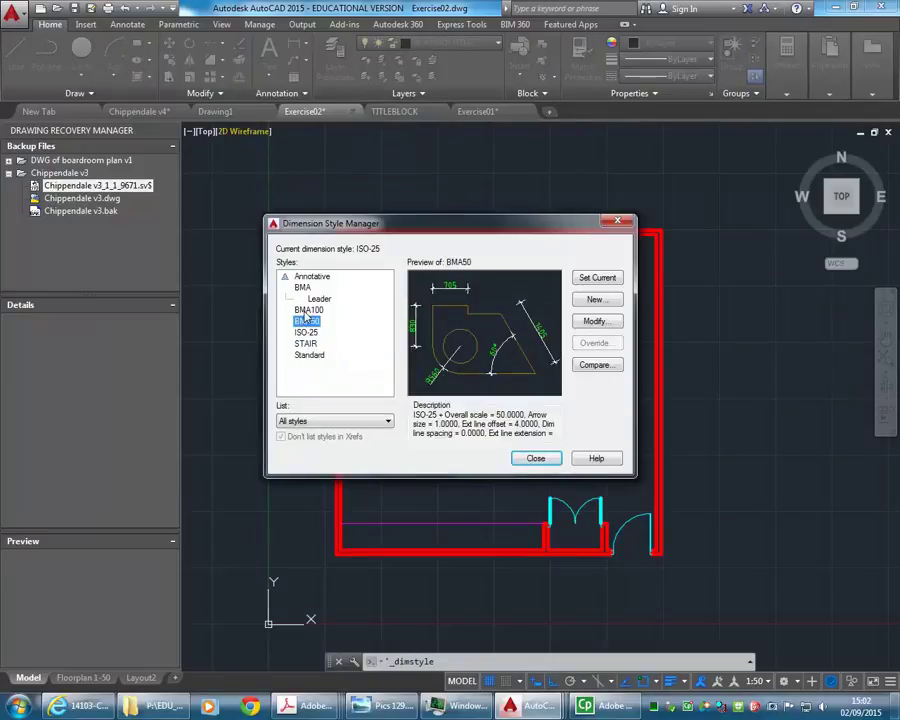
{"action": "left_click", "coordinate": [306, 333]}
{"action": "left_click", "coordinate": [307, 321]}
{"action": "left_click", "coordinate": [308, 310]}
{"action": "left_click", "coordinate": [309, 322]}
{"action": "left_click", "coordinate": [306, 332]}
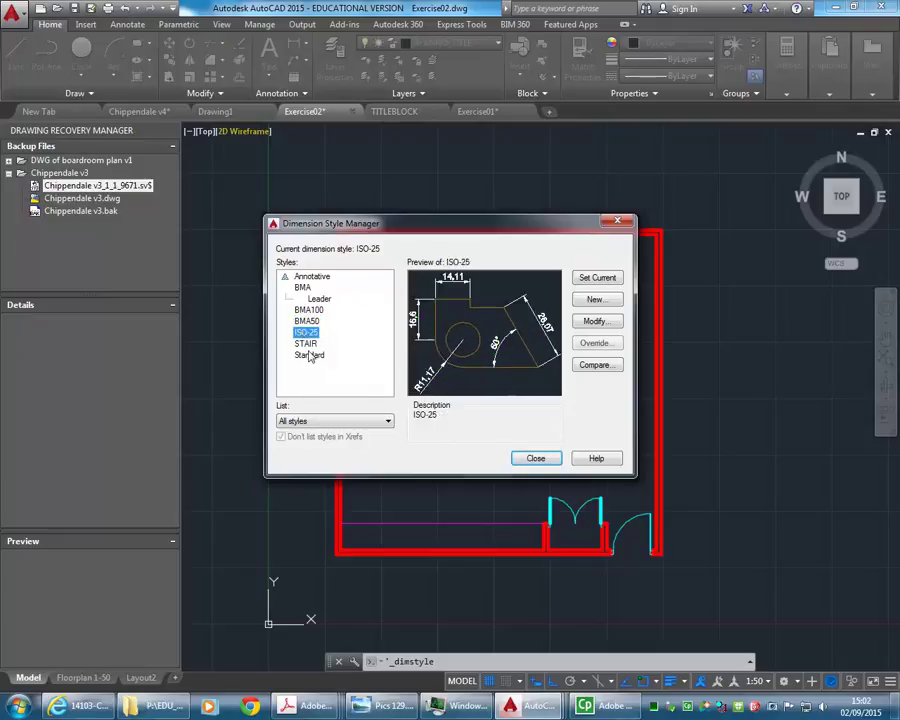
{"action": "left_click", "coordinate": [307, 321]}
{"action": "left_click", "coordinate": [306, 332]}
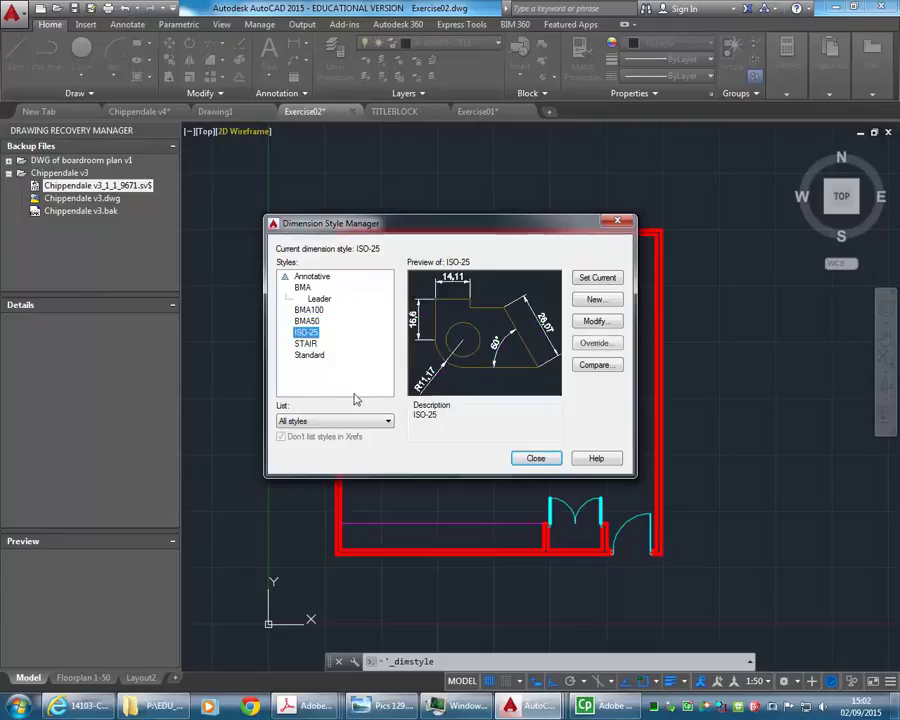
{"action": "mouse_move", "coordinate": [313, 706]}
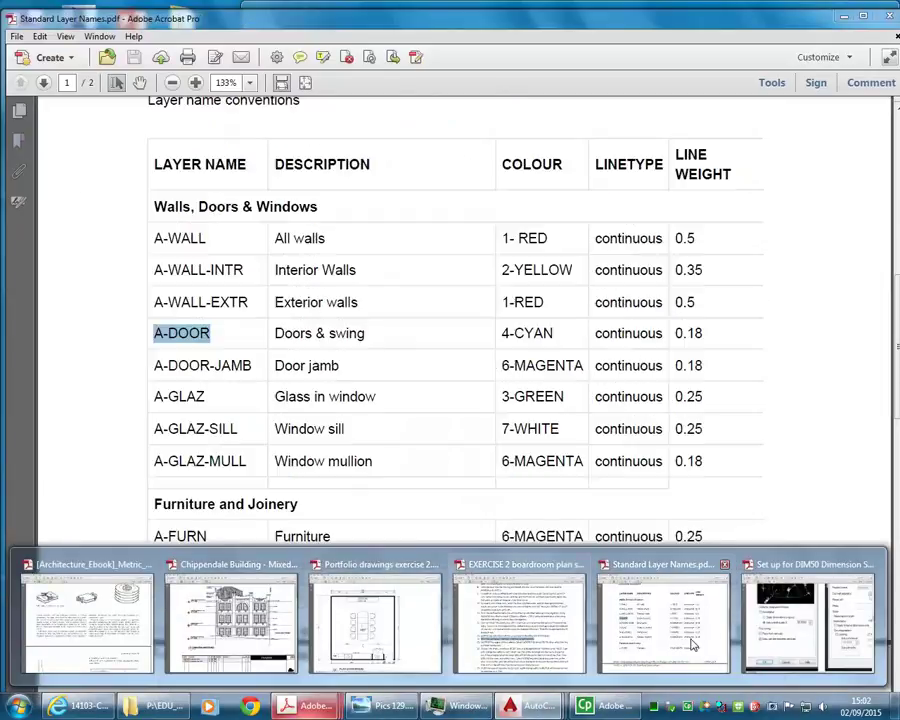
{"action": "left_click", "coordinate": [792, 654]}
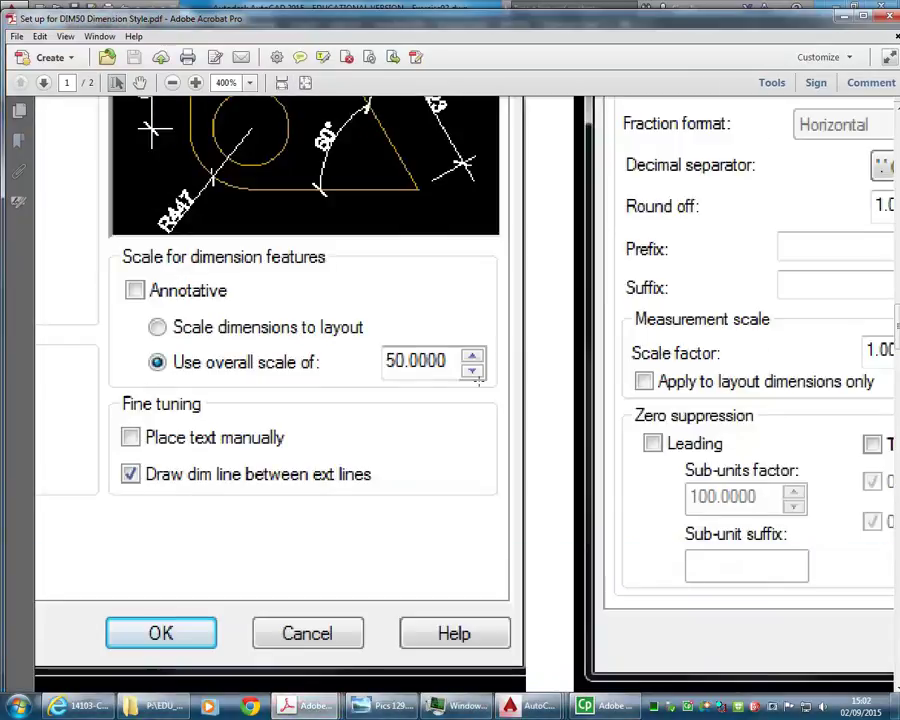
{"action": "scroll", "coordinate": [478, 378], "scroll_direction": "down", "scroll_amount": 3, "text": "ctrl"}
{"action": "scroll", "coordinate": [480, 390], "scroll_direction": "up", "scroll_amount": 5}
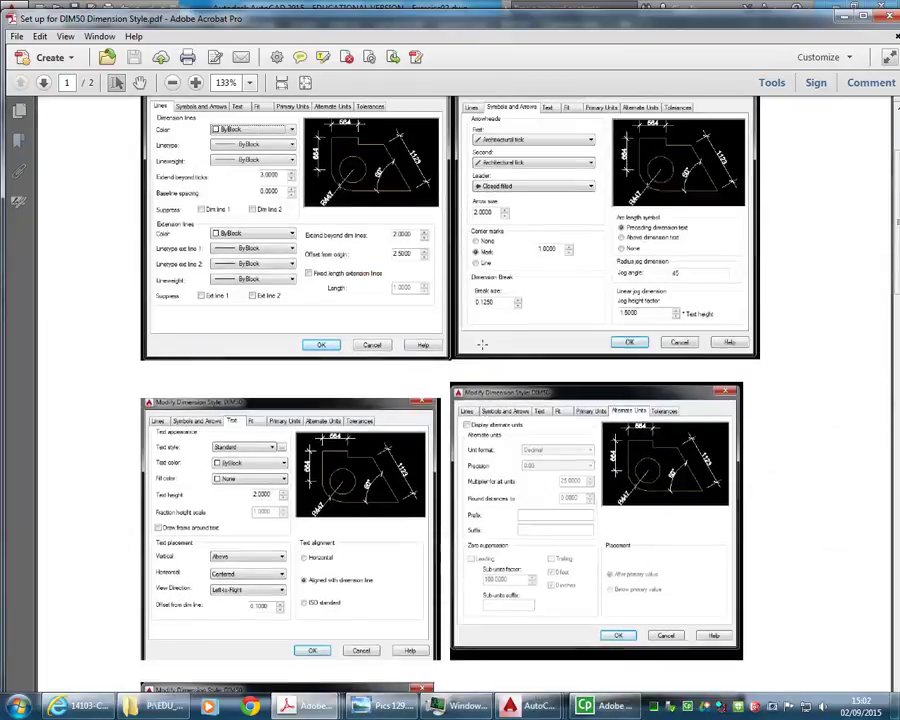
{"action": "scroll", "coordinate": [481, 344], "scroll_direction": "up", "scroll_amount": 3}
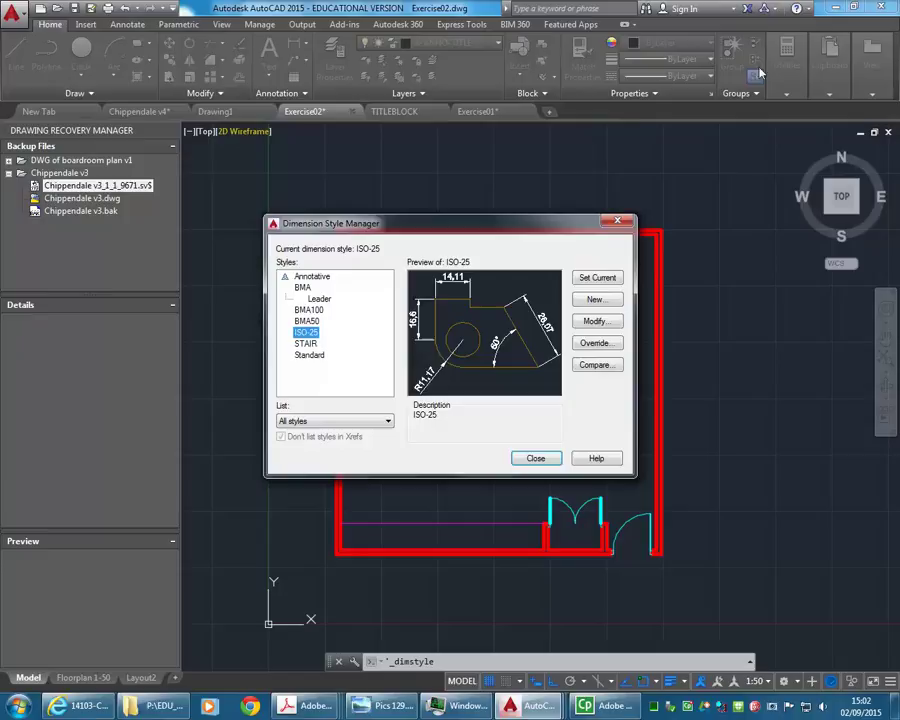
{"action": "left_click", "coordinate": [598, 7]}
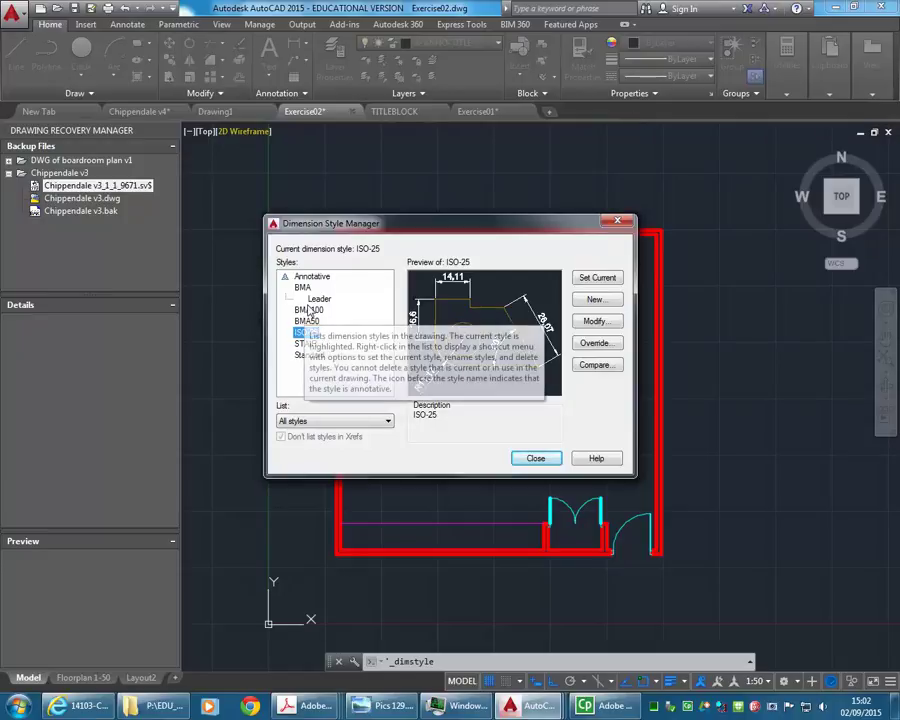
{"action": "left_click", "coordinate": [306, 355]}
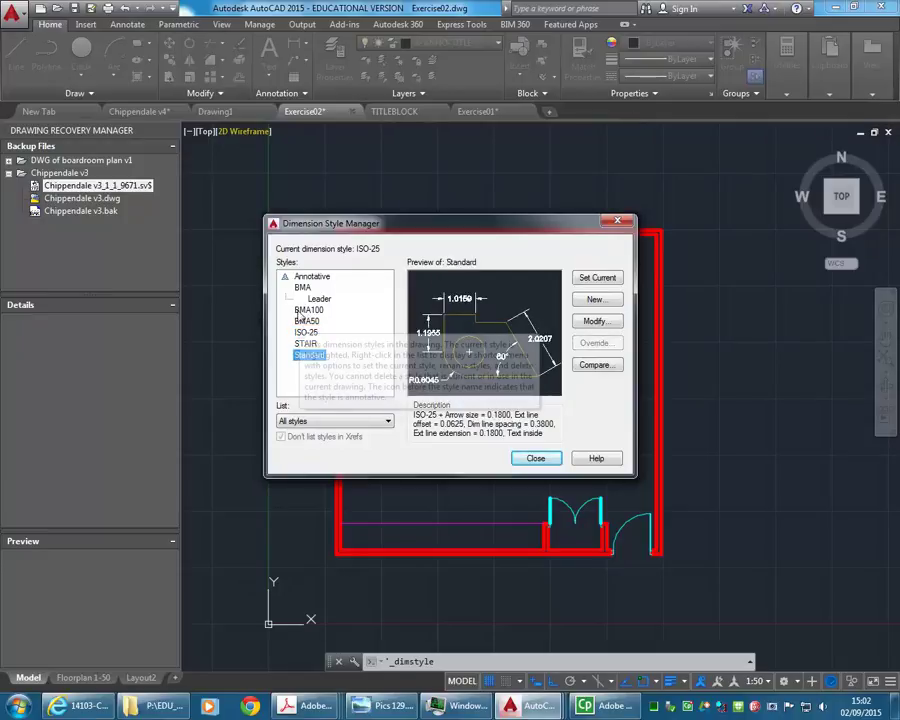
{"action": "left_click", "coordinate": [302, 333]}
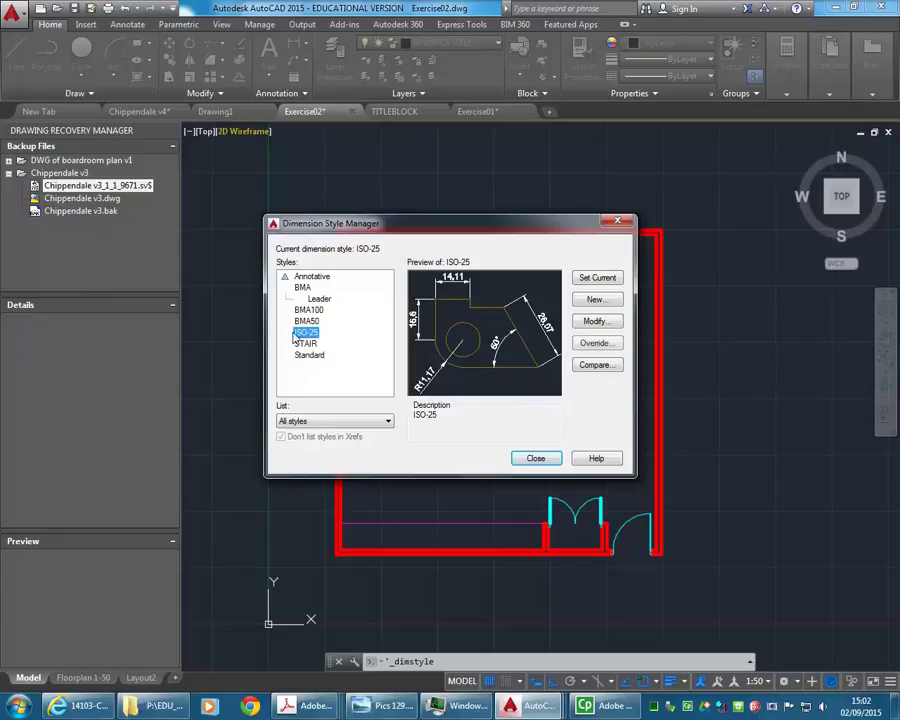
- Create a new dimension style named SCALE-50 starting from ISO-25 and continue to its settings
{"action": "left_click", "coordinate": [596, 300]}
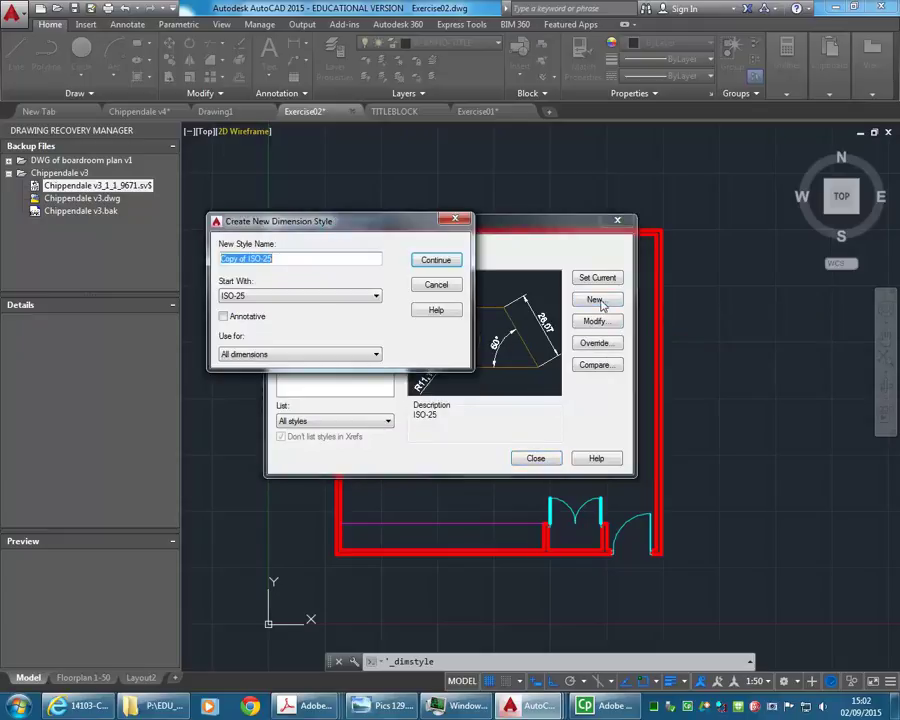
{"action": "type", "text": "SCALE-50"}
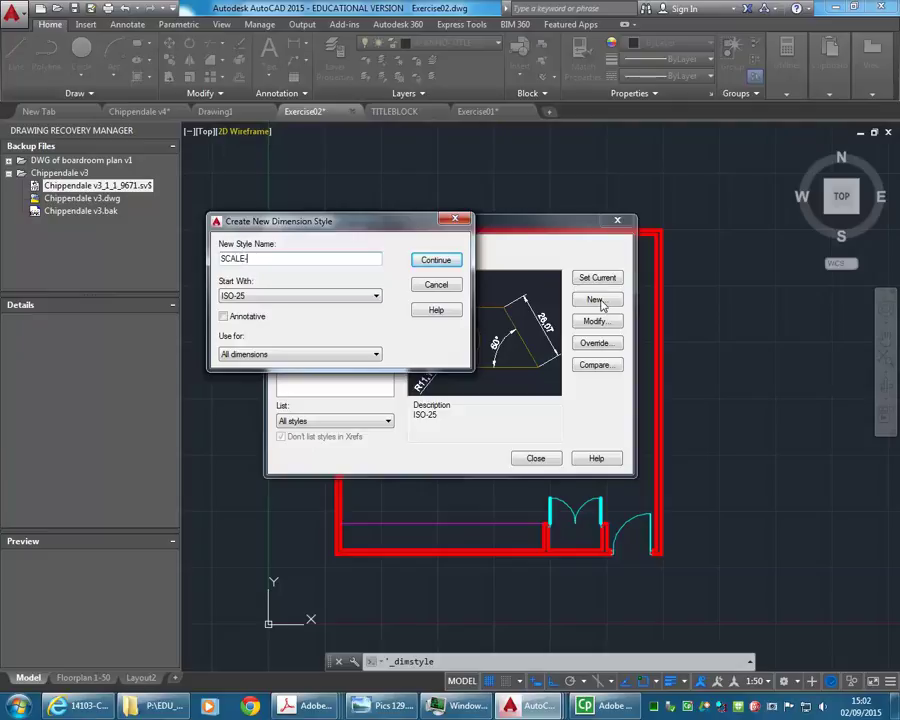
{"action": "left_click", "coordinate": [437, 262]}
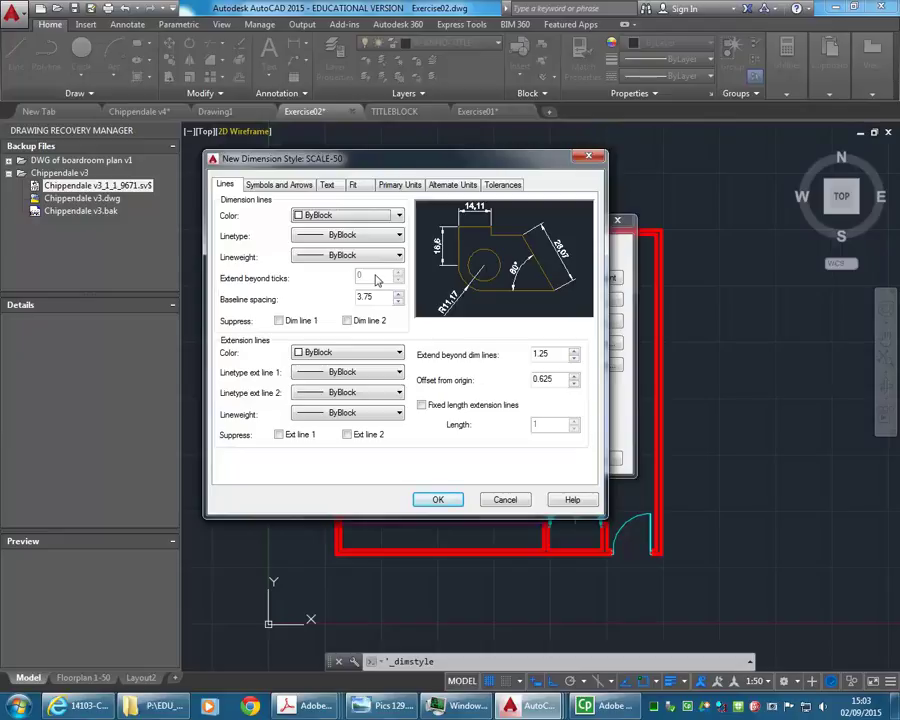
- Change the SCALE-50 arrowheads from Closed filled to Architectural tick
{"action": "left_click", "coordinate": [280, 186]}
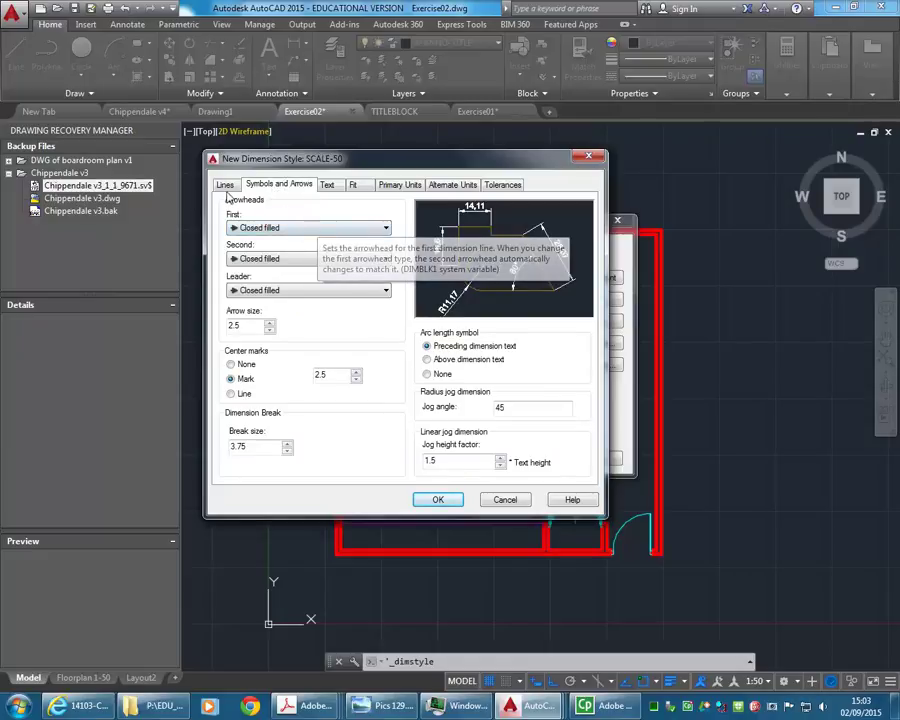
{"action": "left_click", "coordinate": [296, 232]}
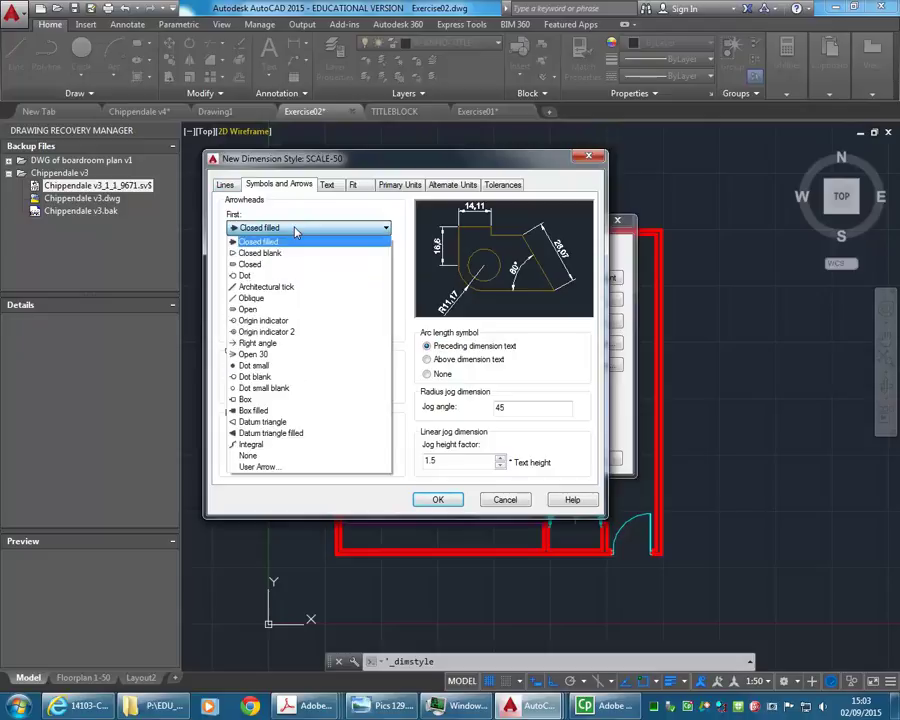
{"action": "left_click", "coordinate": [271, 290]}
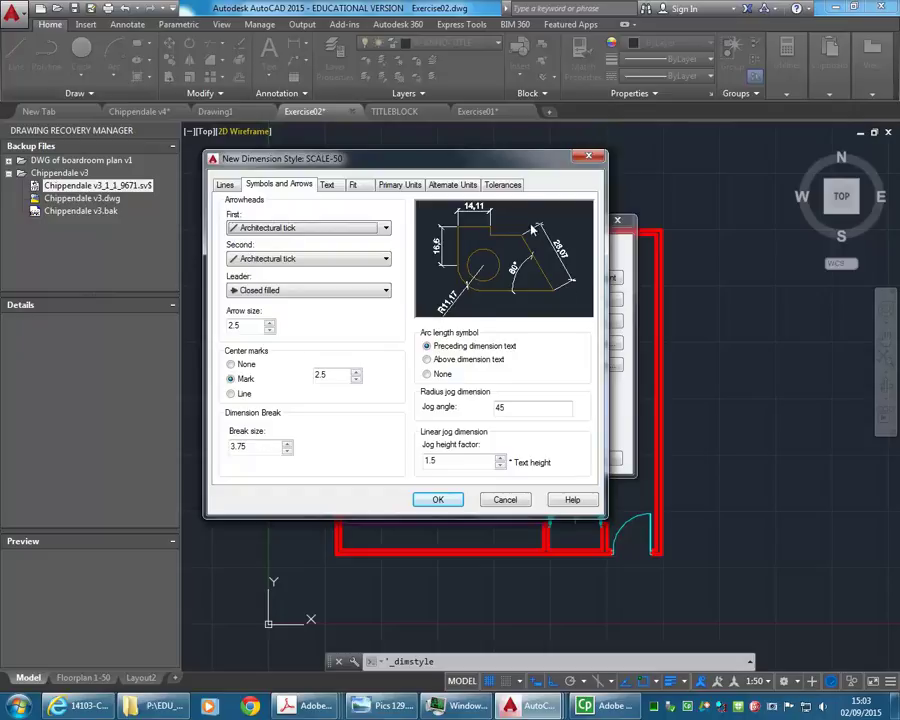
{"action": "left_click", "coordinate": [227, 187]}
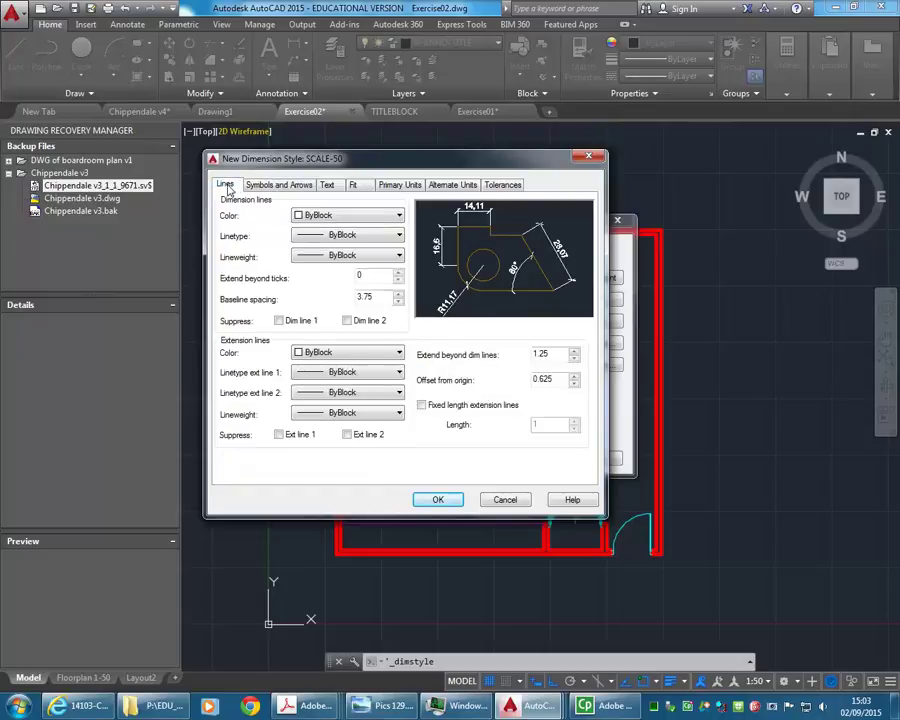
- Enter 3 for Extend beyond ticks and 2 for the next value, checking the DIM50 guide
{"action": "left_click", "coordinate": [372, 275]}
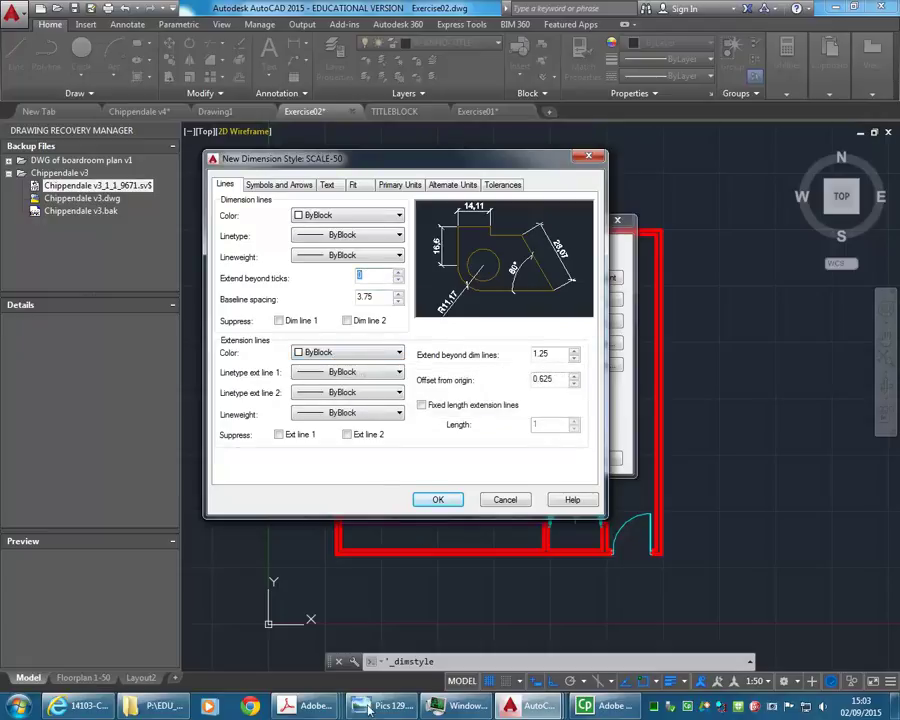
{"action": "left_click", "coordinate": [316, 705]}
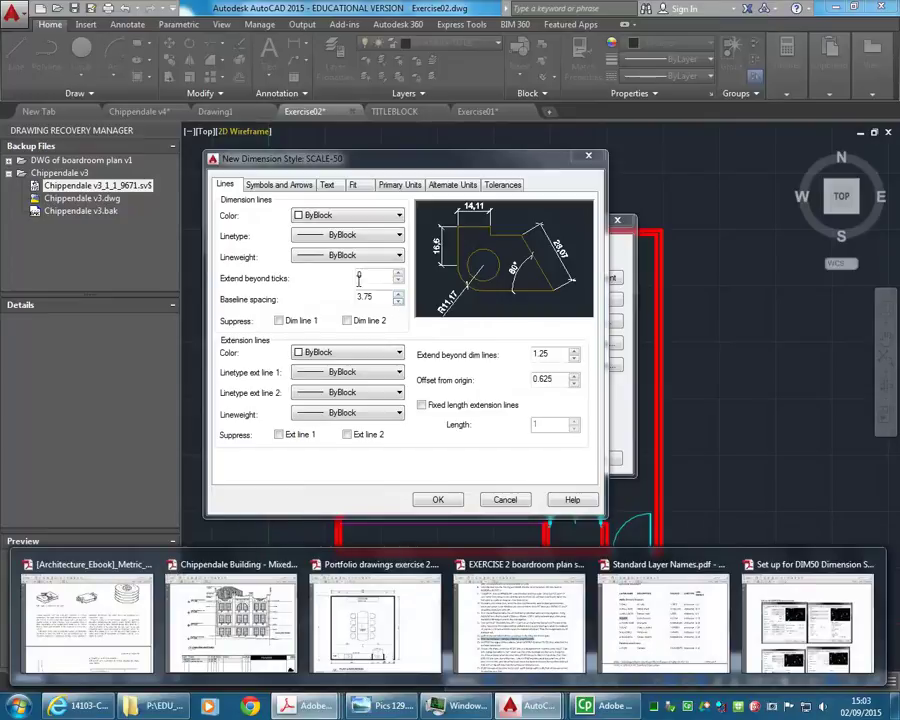
{"action": "type", "text": "3"}
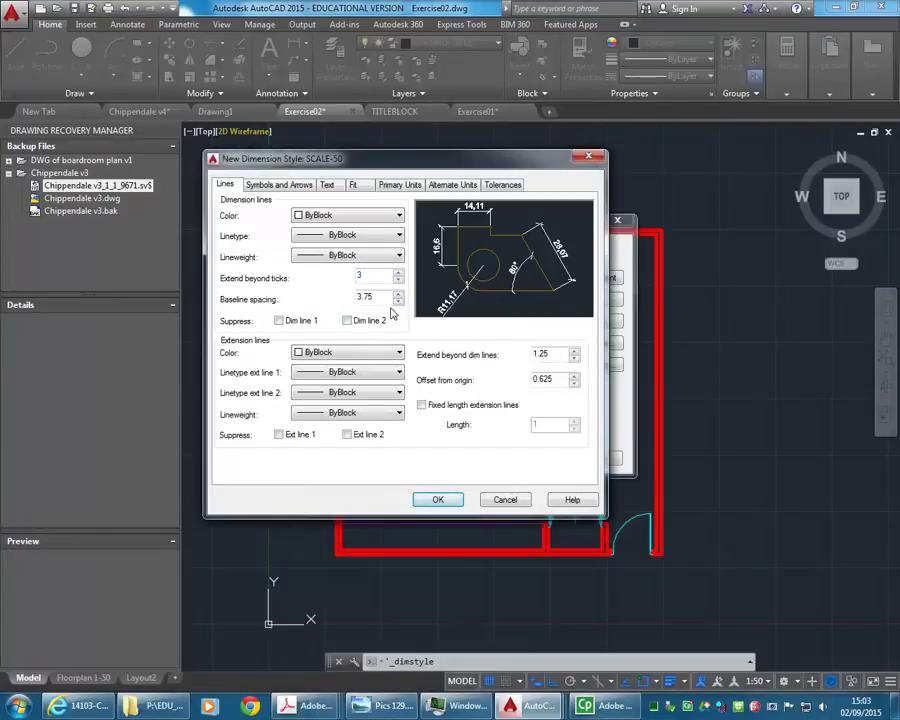
{"action": "key", "text": "Tab"}
{"action": "type", "text": "2"}
{"action": "mouse_move", "coordinate": [308, 706]}
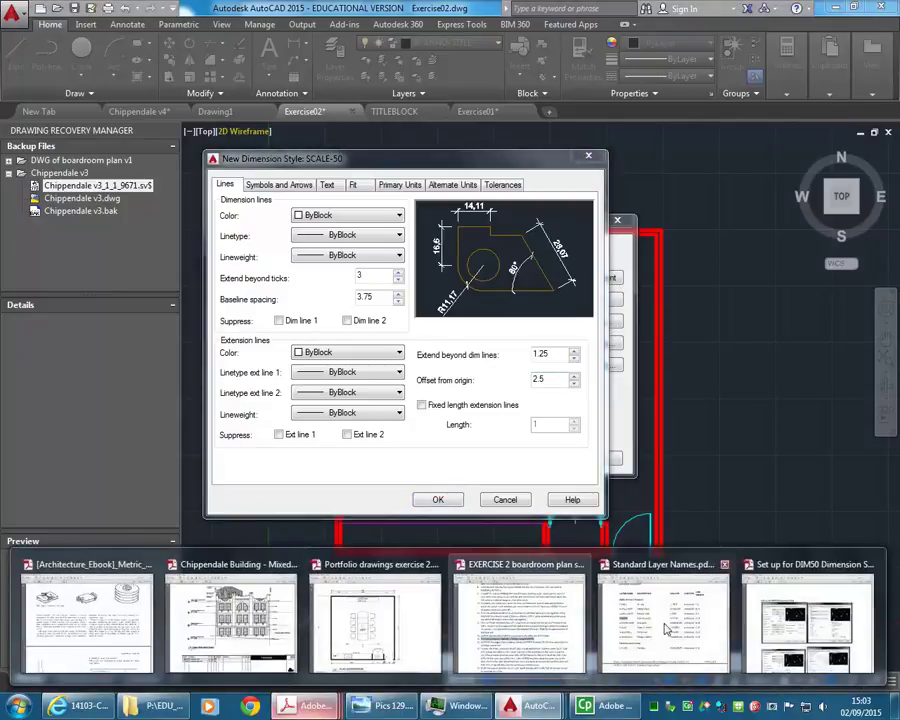
{"action": "mouse_move", "coordinate": [785, 650]}
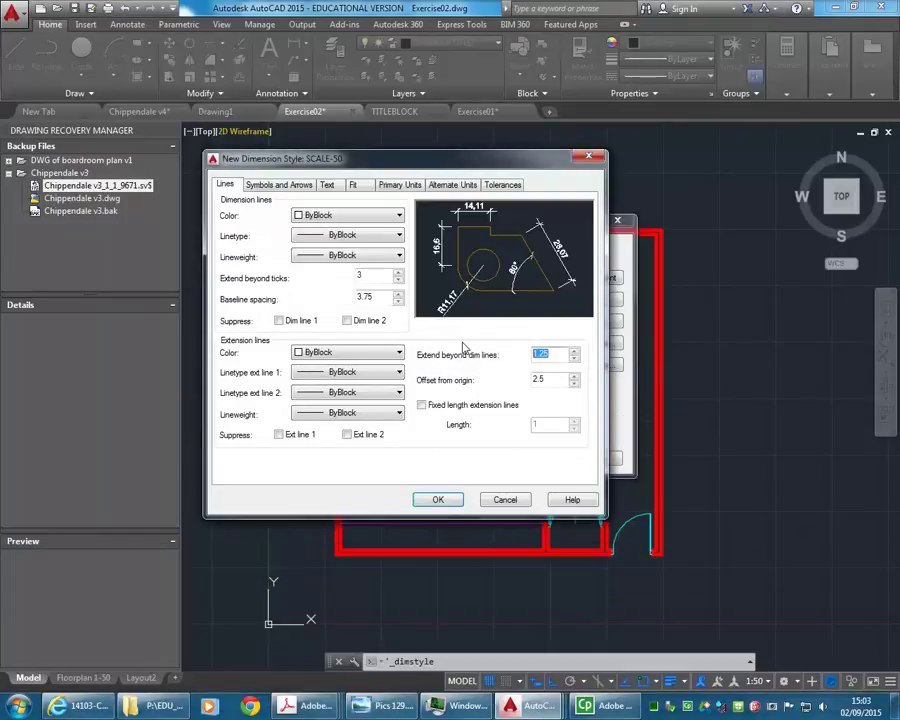
{"action": "type", "text": "2"}
{"action": "left_click", "coordinate": [548, 380]}
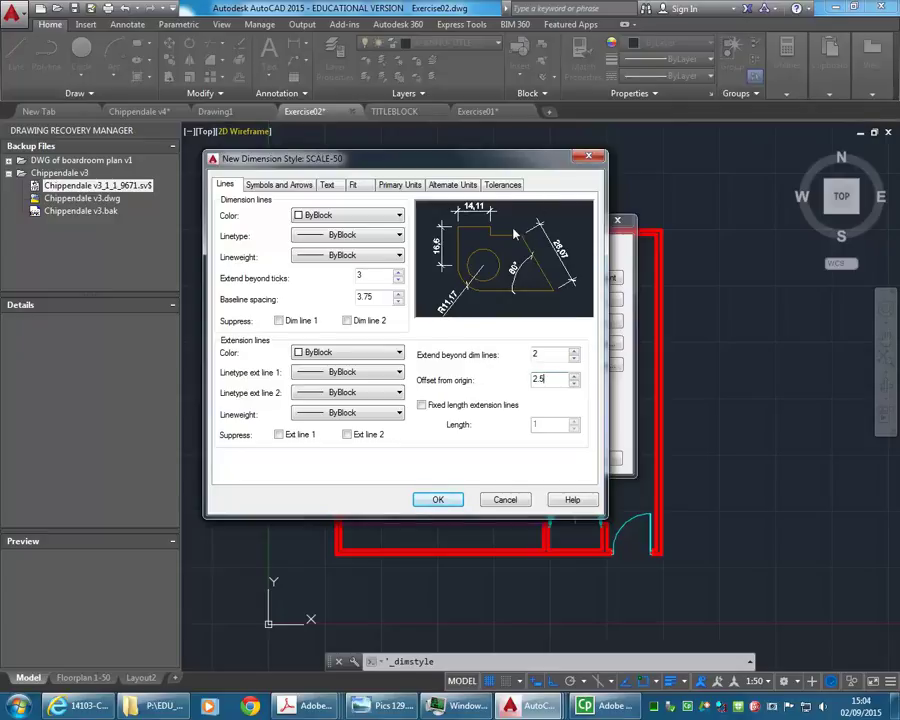
- Set Extend beyond dim lines to 2 after briefly trying 5
{"action": "double_click", "coordinate": [557, 356]}
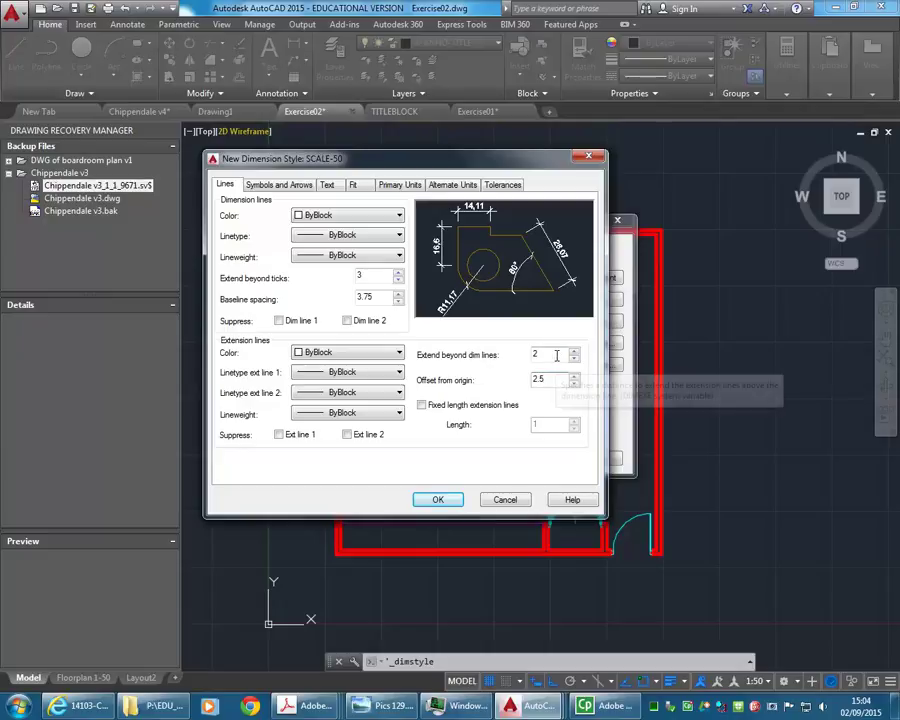
{"action": "type", "text": "5"}
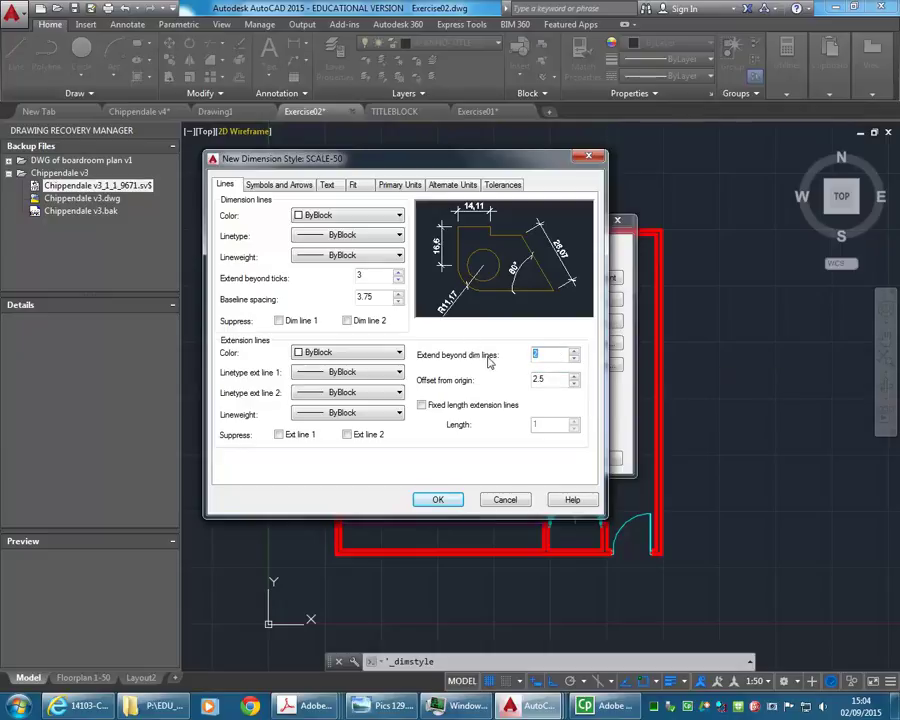
{"action": "left_click", "coordinate": [551, 379]}
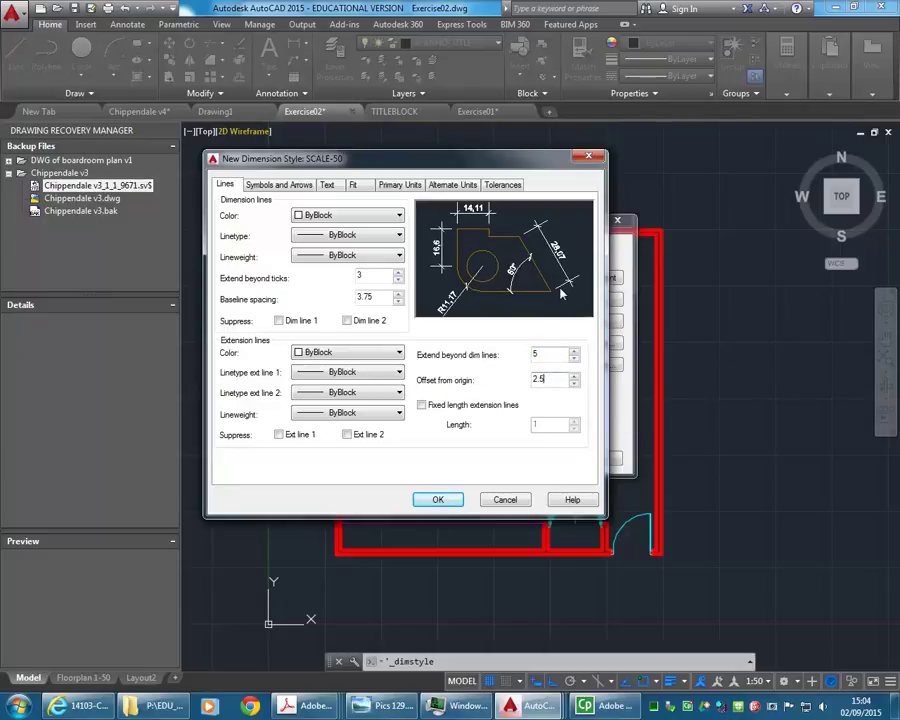
{"action": "double_click", "coordinate": [548, 354]}
{"action": "type", "text": "2"}
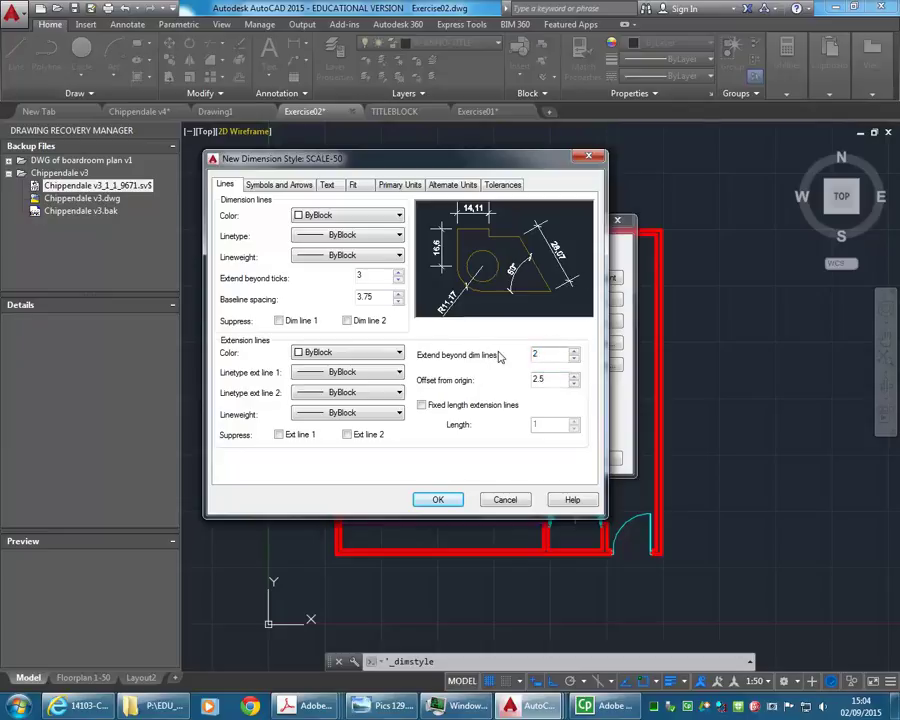
- Try 2, 1 and 5 for Extend beyond ticks before settling back on 3
{"action": "double_click", "coordinate": [366, 275]}
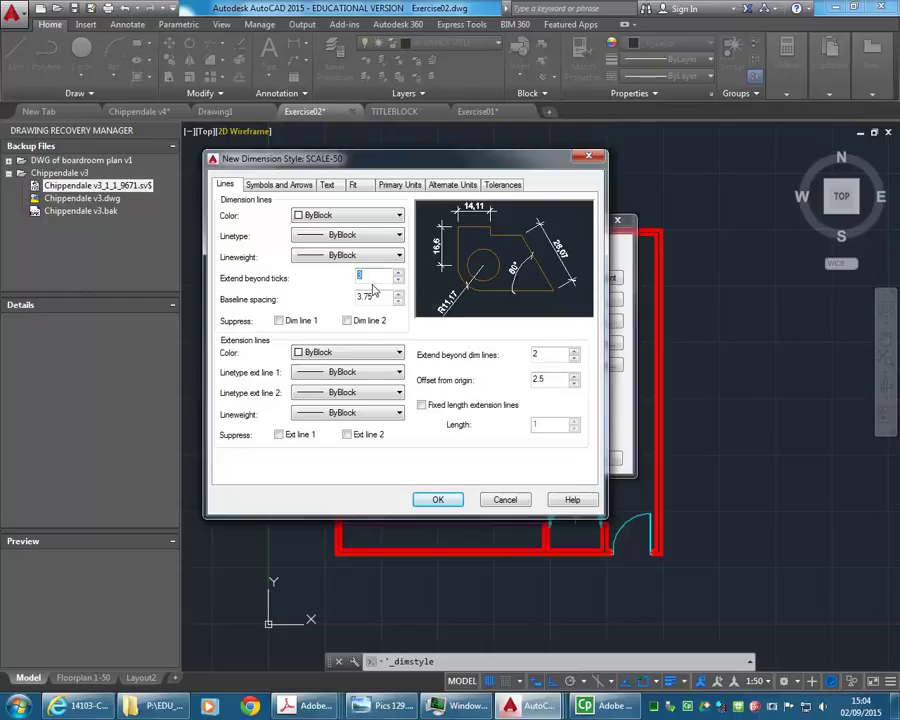
{"action": "type", "text": "2"}
{"action": "key", "text": "BackSpace"}
{"action": "type", "text": "1"}
{"action": "double_click", "coordinate": [368, 276]}
{"action": "type", "text": "5"}
{"action": "left_click", "coordinate": [557, 355]}
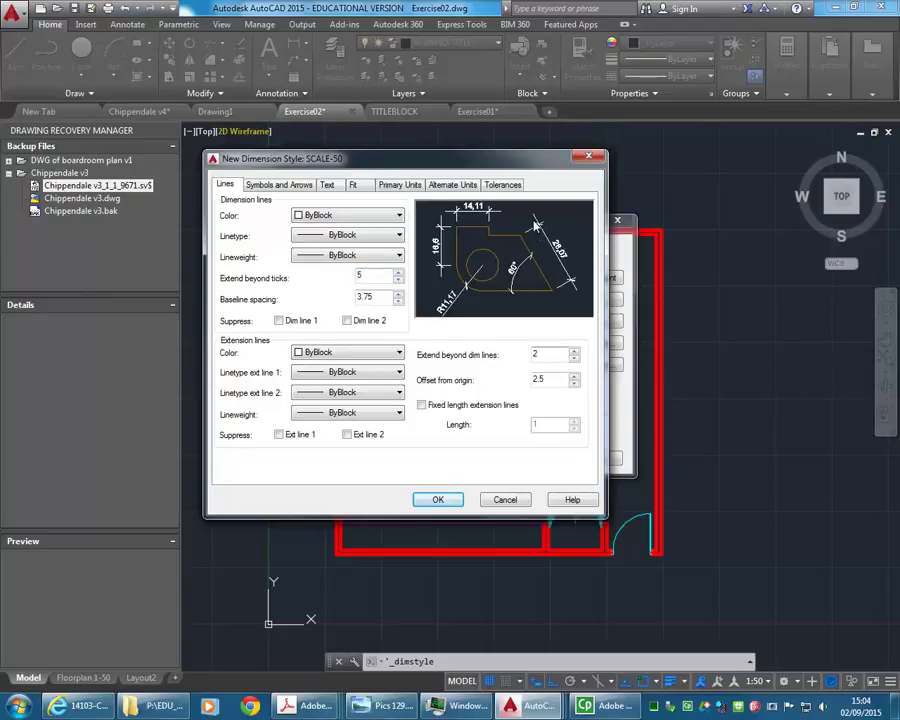
{"action": "double_click", "coordinate": [370, 275]}
{"action": "type", "text": "3"}
{"action": "left_click", "coordinate": [560, 354]}
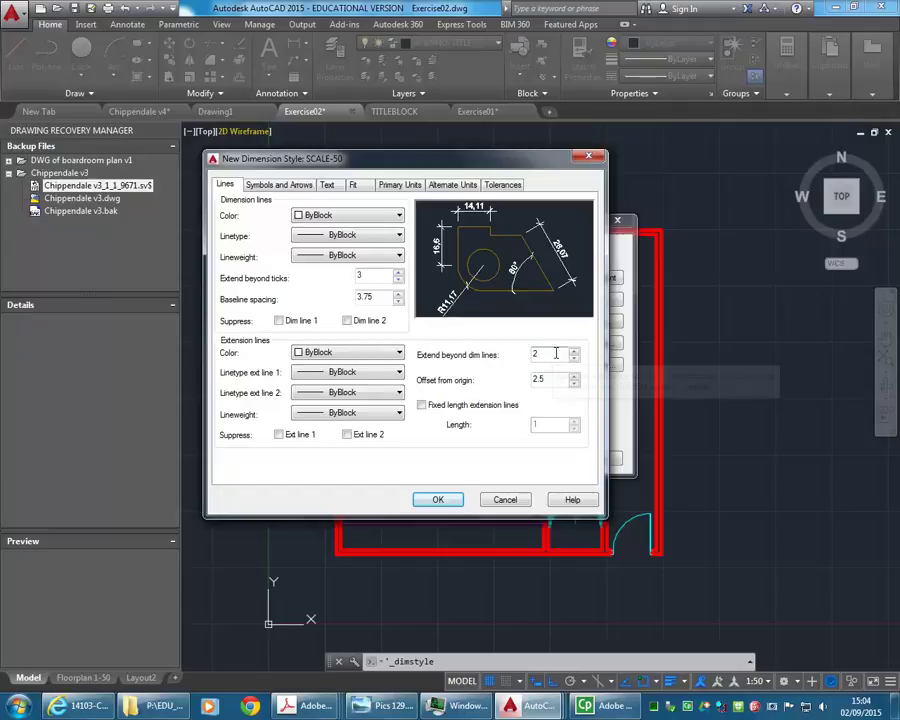
{"action": "type", "text": "2"}
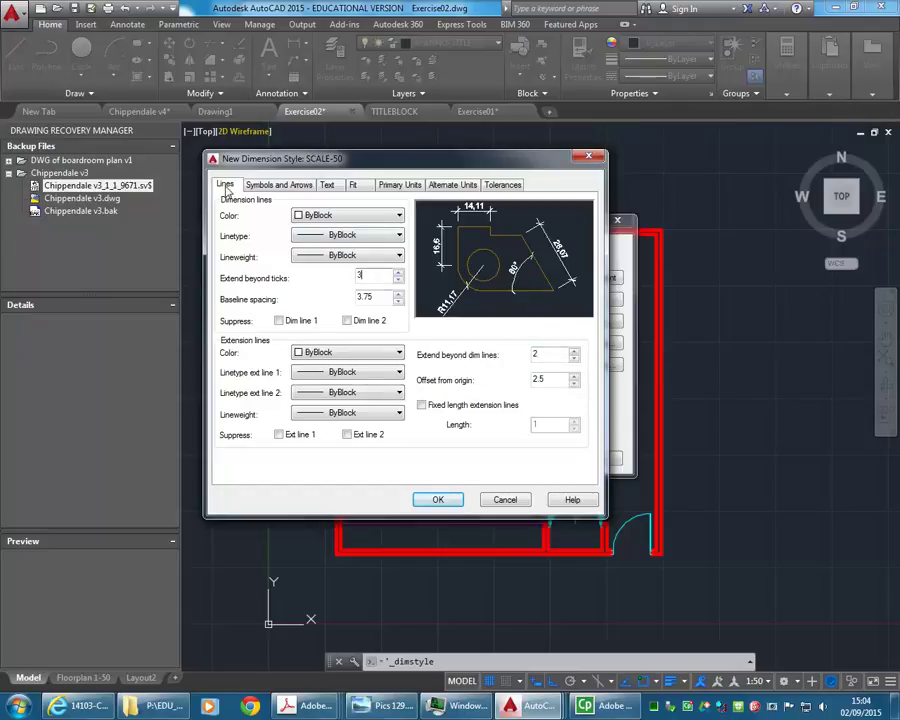
{"action": "left_click", "coordinate": [276, 186]}
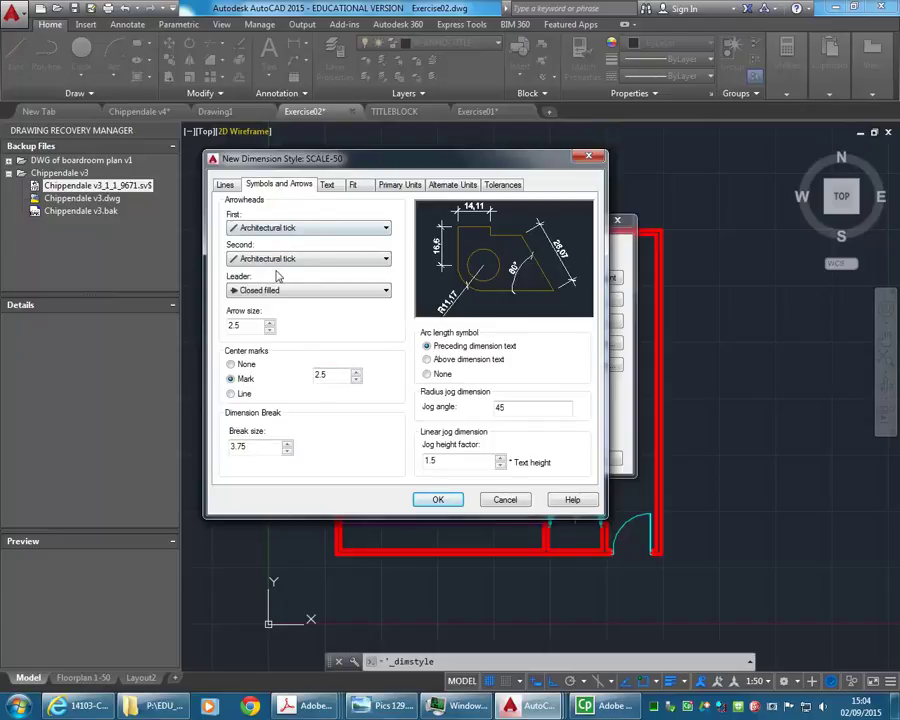
- Set the SCALE-50 text height to 2, checking the DIM50 reference PDF
{"action": "left_click", "coordinate": [327, 186]}
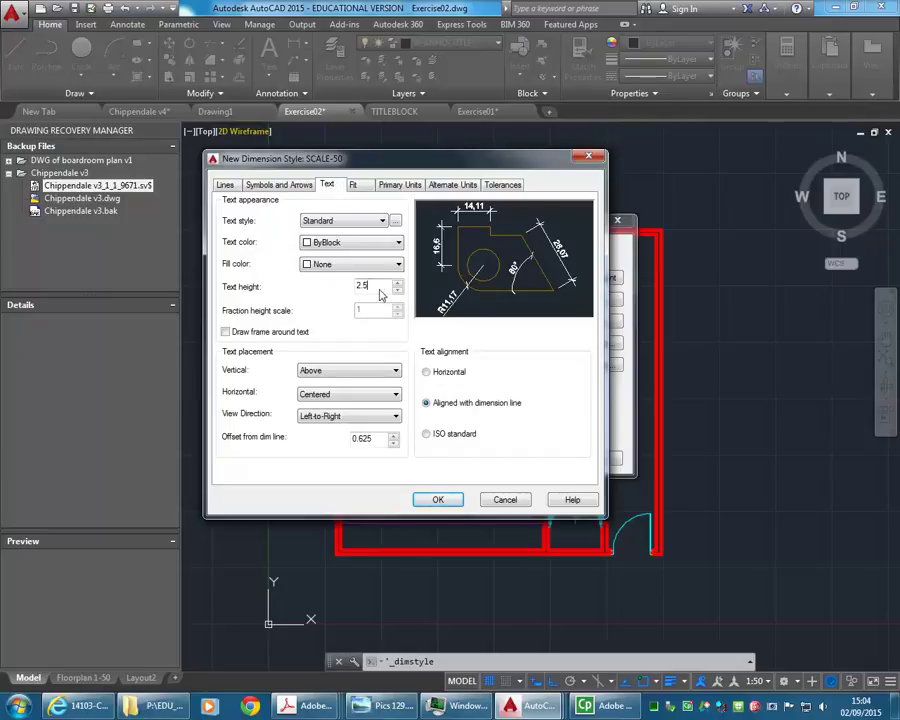
{"action": "mouse_move", "coordinate": [762, 648]}
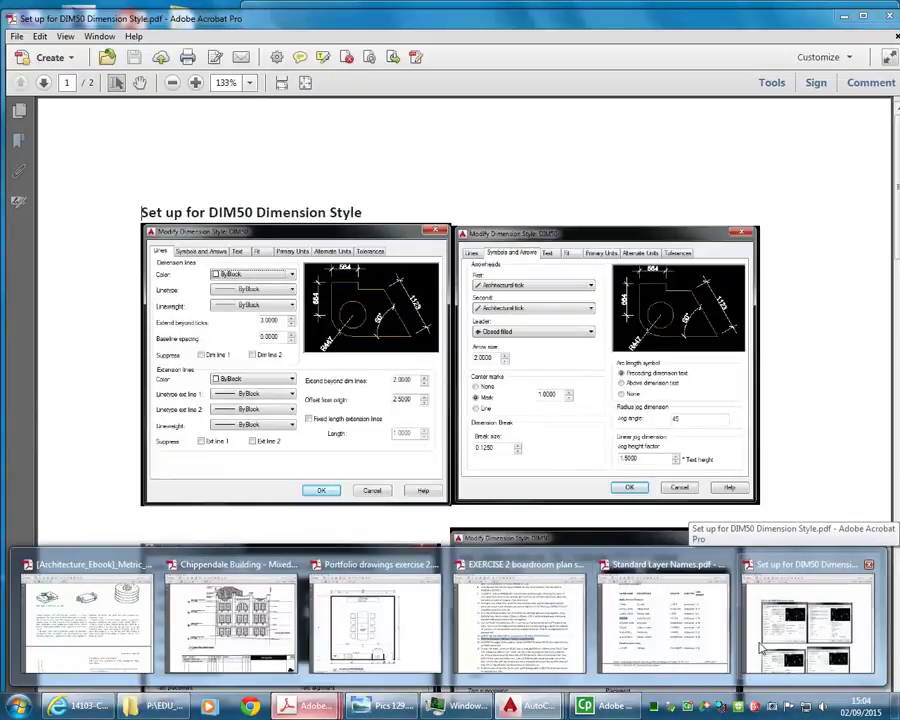
{"action": "left_click", "coordinate": [762, 648]}
{"action": "scroll", "coordinate": [276, 421], "scroll_direction": "down", "scroll_amount": 6}
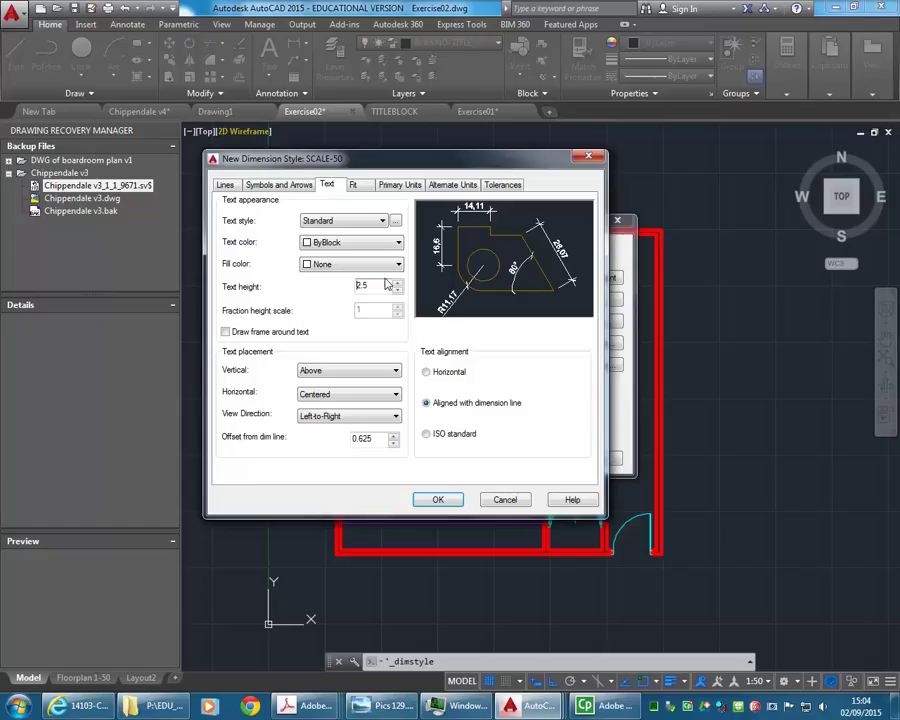
{"action": "key", "text": "alt+Tab"}
{"action": "left_click_drag", "start_coordinate": [376, 284], "coordinate": [312, 288]}
{"action": "type", "text": "2"}
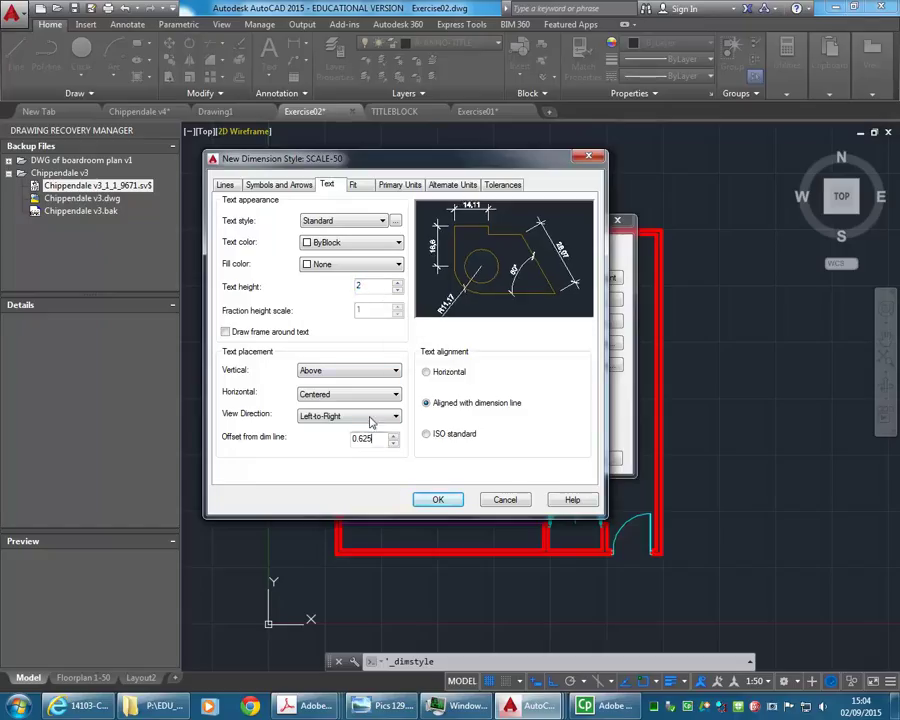
- Set Use overall scale of to 50 on the Fit settings
{"action": "left_click", "coordinate": [362, 188]}
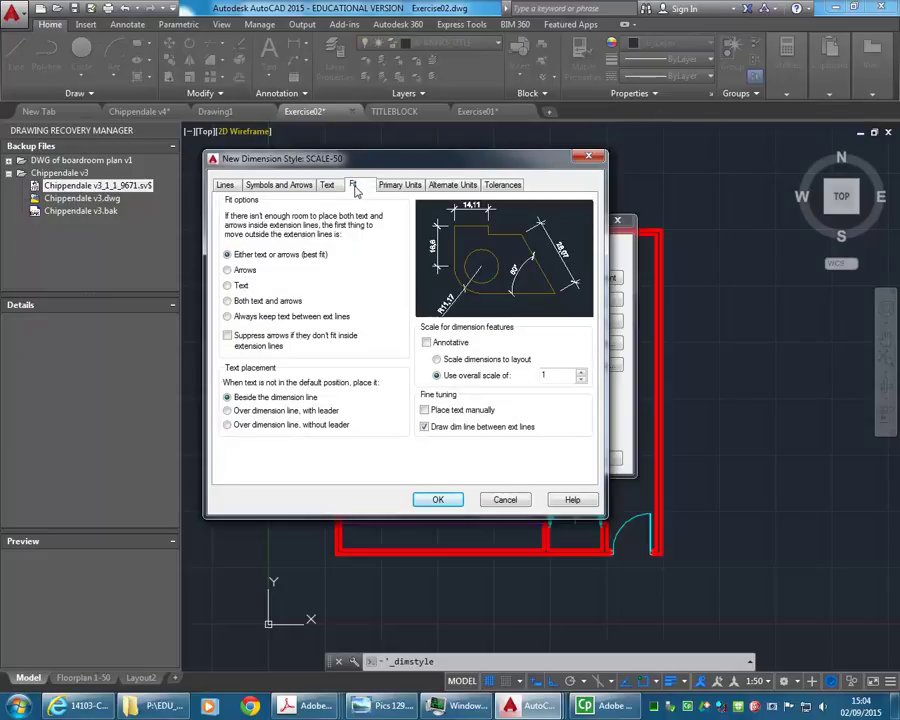
{"action": "key", "text": "Left"}
{"action": "left_click", "coordinate": [360, 189]}
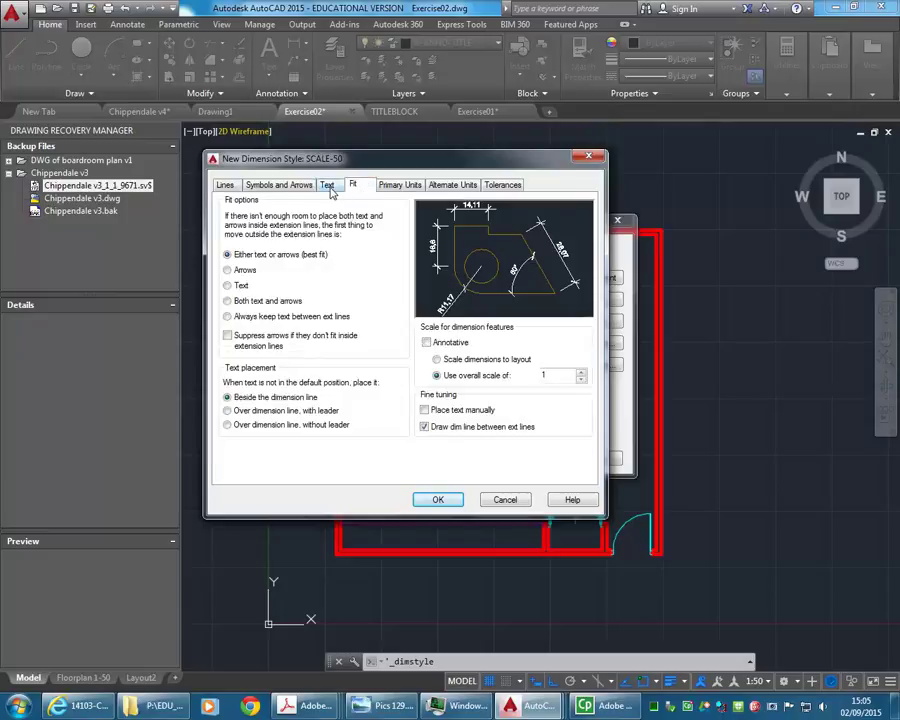
{"action": "left_click", "coordinate": [328, 187]}
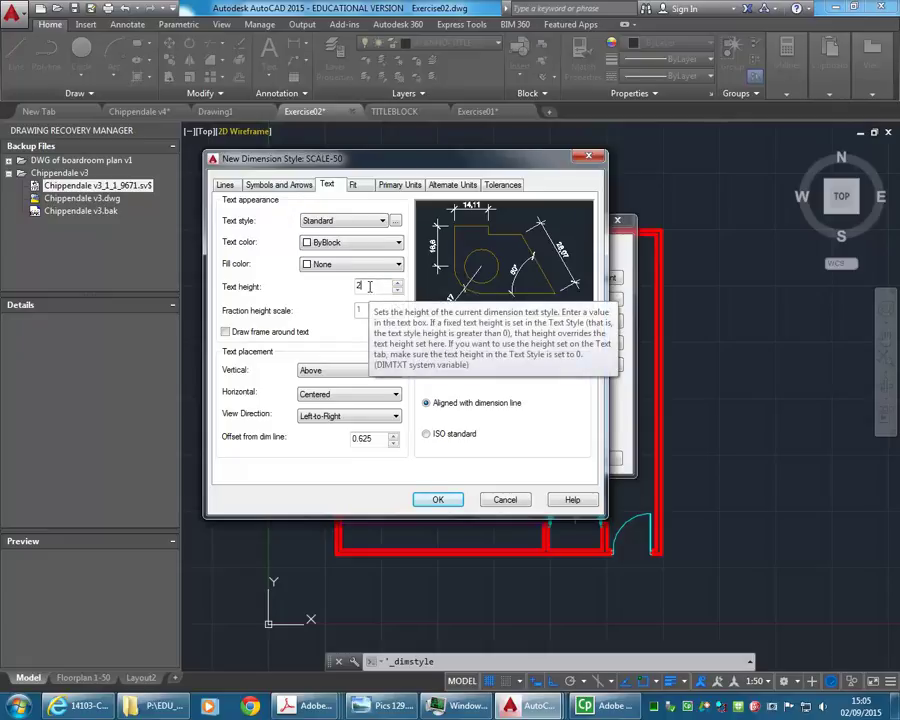
{"action": "left_click", "coordinate": [362, 185]}
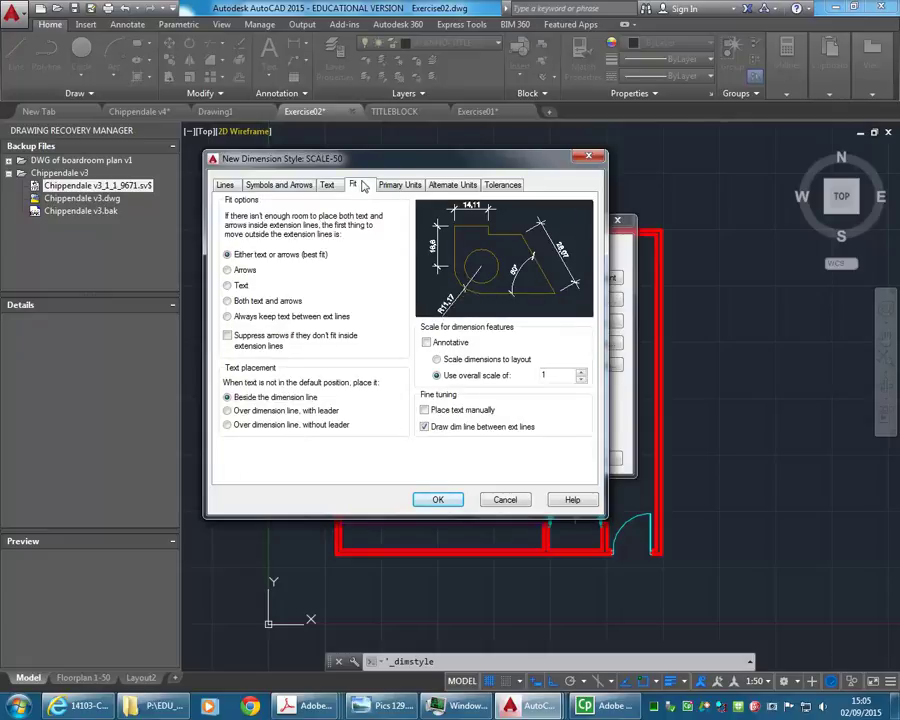
{"action": "double_click", "coordinate": [565, 374]}
{"action": "type", "text": "5"}
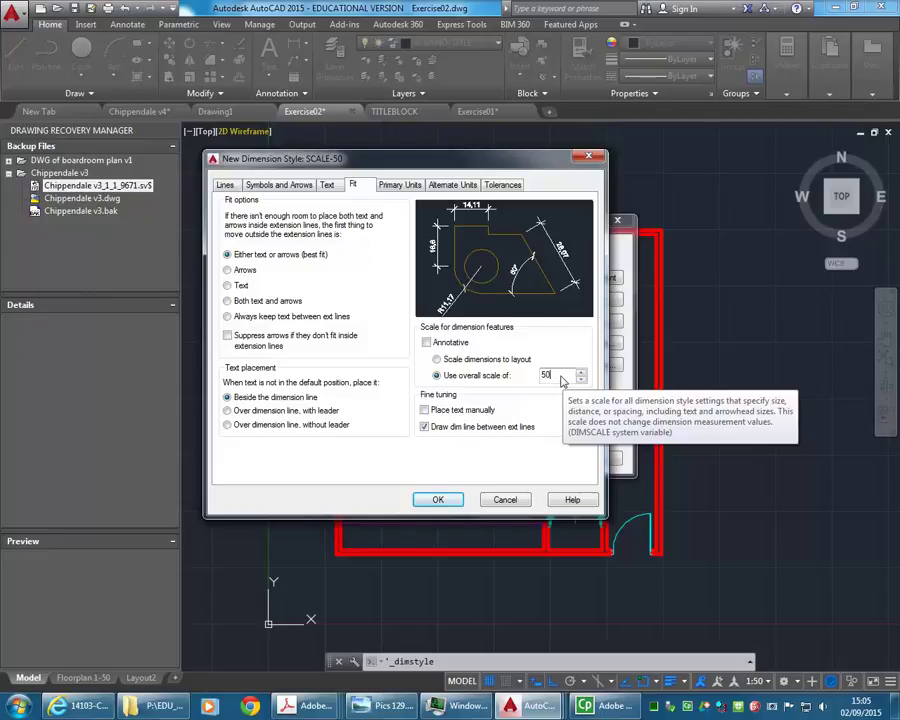
- Give SCALE-50 primary units precision 0 with a Period decimal separator and accept the style
{"action": "left_click", "coordinate": [401, 188]}
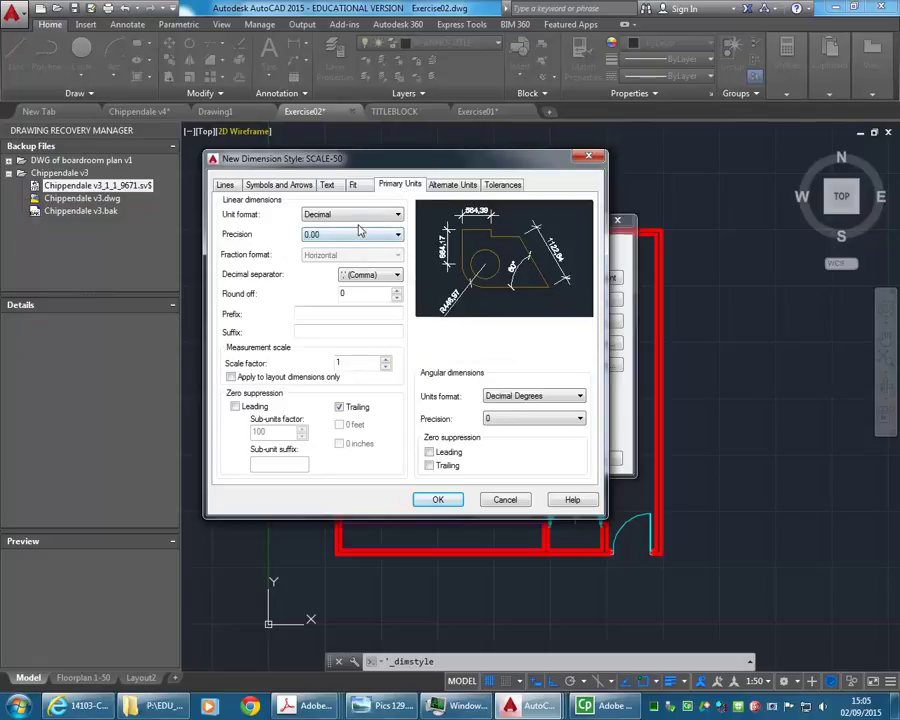
{"action": "left_click", "coordinate": [353, 236]}
{"action": "left_click", "coordinate": [307, 248]}
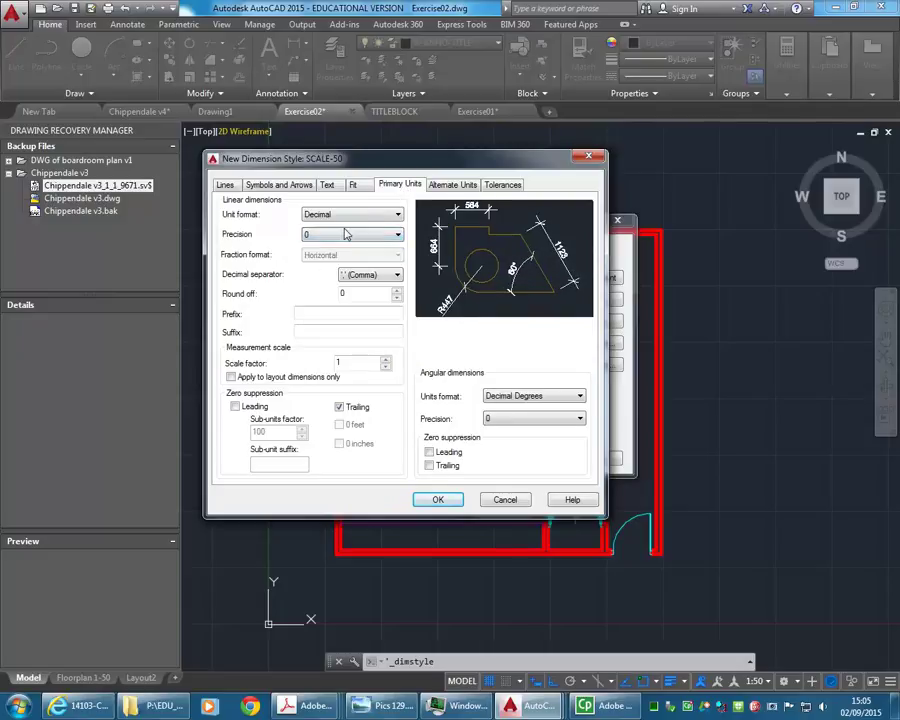
{"action": "left_click", "coordinate": [378, 274]}
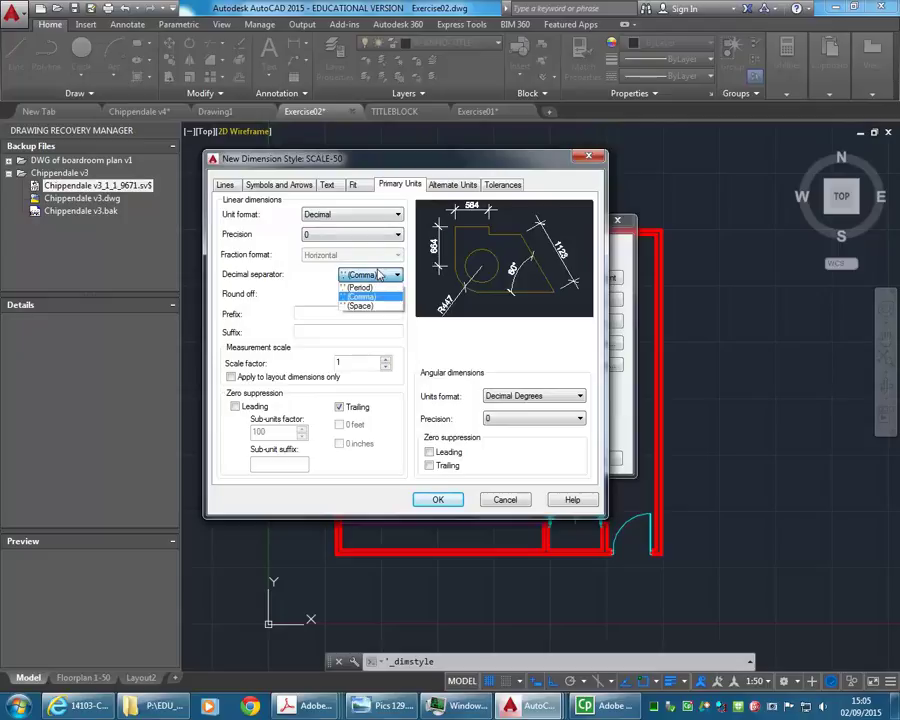
{"action": "left_click", "coordinate": [360, 287]}
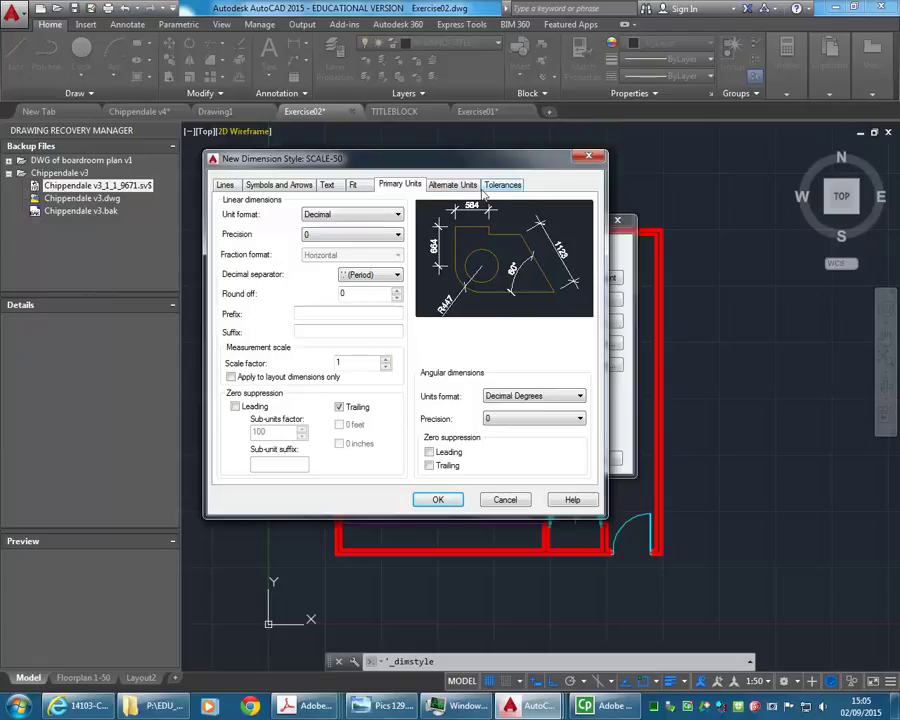
{"action": "left_click", "coordinate": [440, 185]}
{"action": "left_click", "coordinate": [500, 185]}
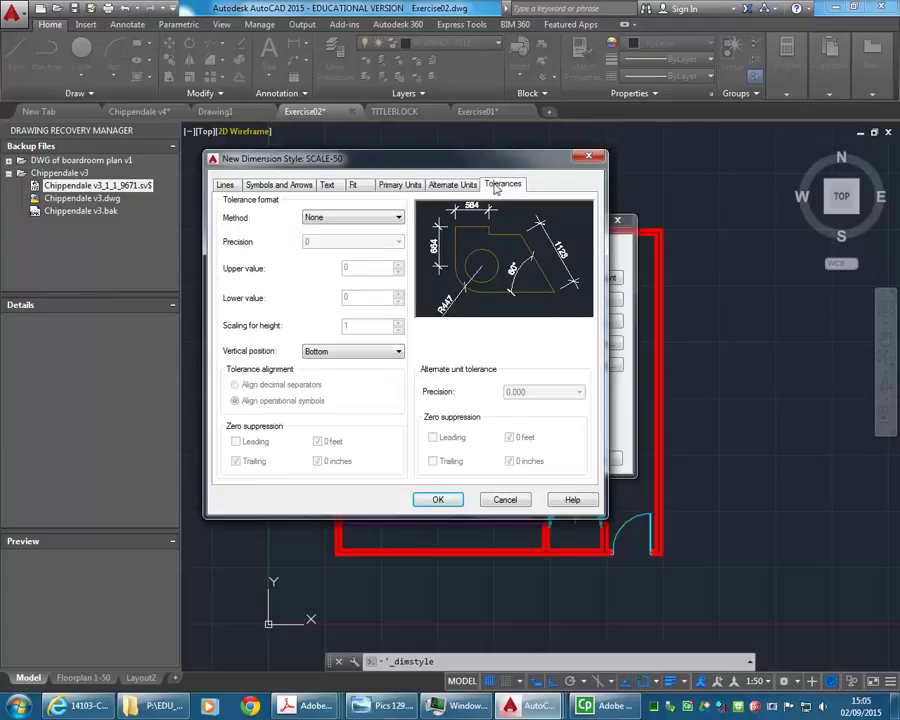
{"action": "left_click", "coordinate": [400, 185]}
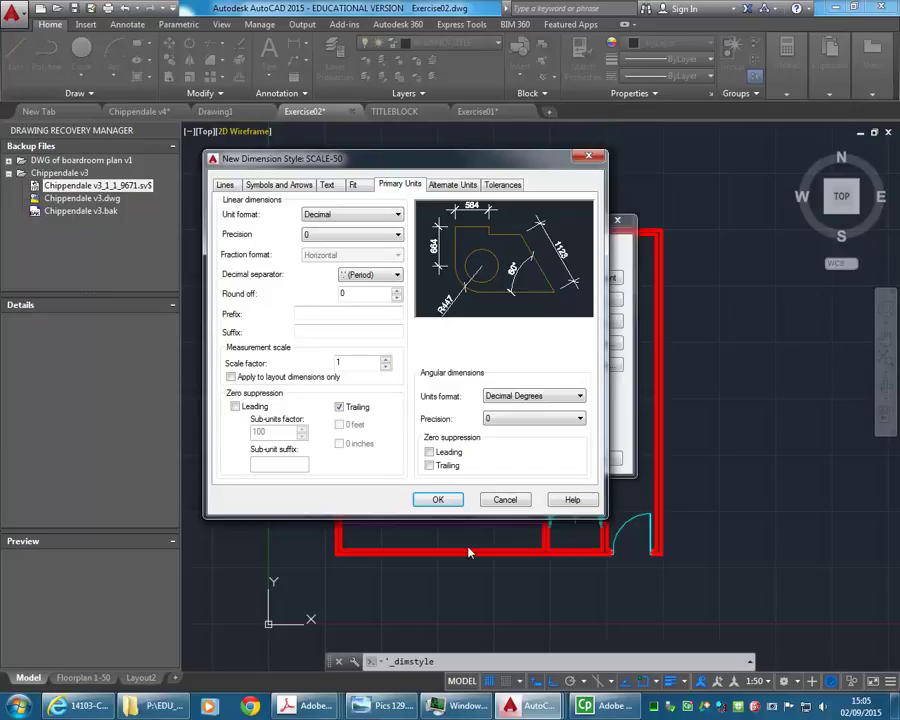
{"action": "left_click", "coordinate": [437, 499]}
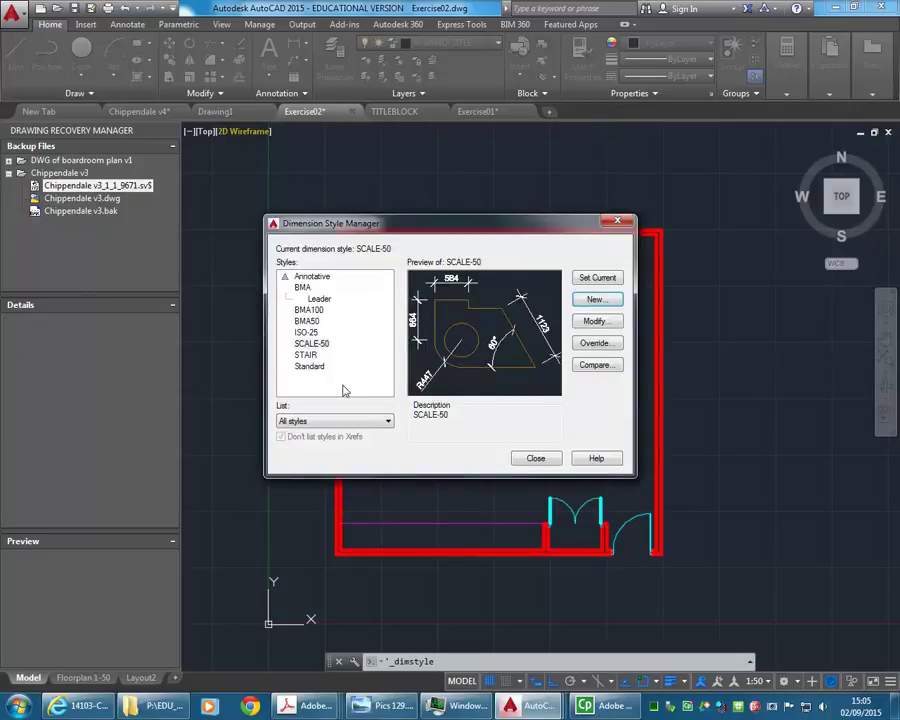
- Add a new layer named A-ANNO-DIM and make it the current layer
{"action": "left_click", "coordinate": [537, 458]}
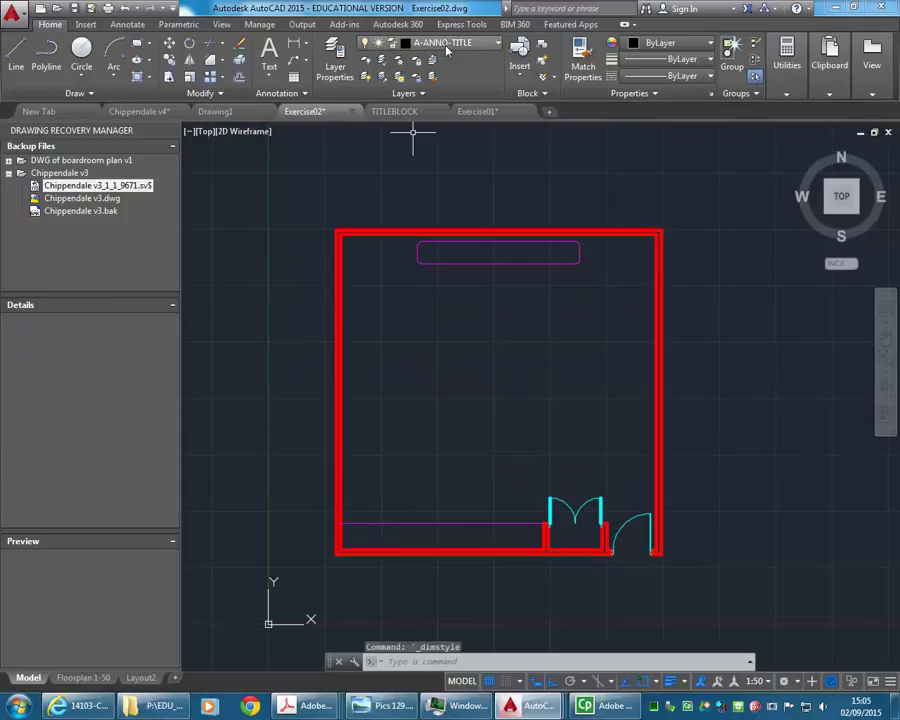
{"action": "left_click", "coordinate": [335, 60]}
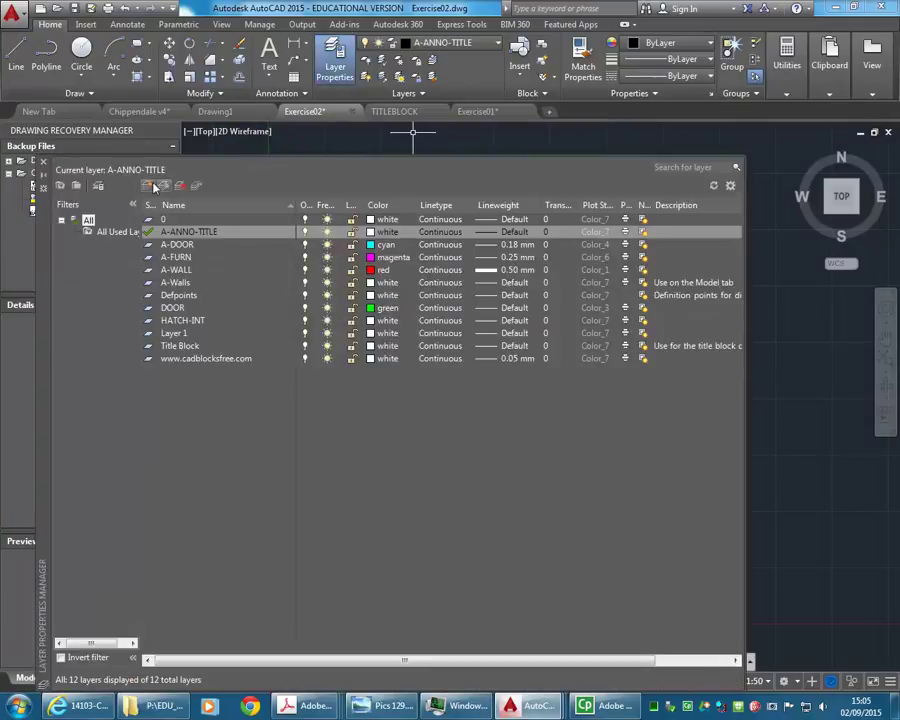
{"action": "left_click", "coordinate": [146, 185]}
{"action": "type", "text": "A"}
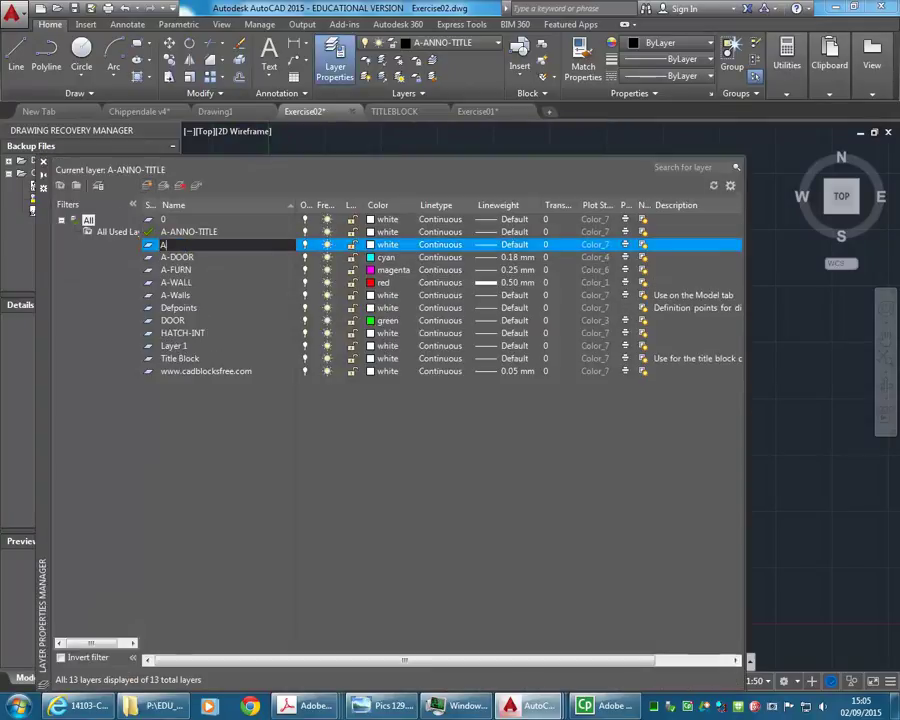
{"action": "type", "text": "-ANNO-DIM"}
{"action": "key", "text": "Return"}
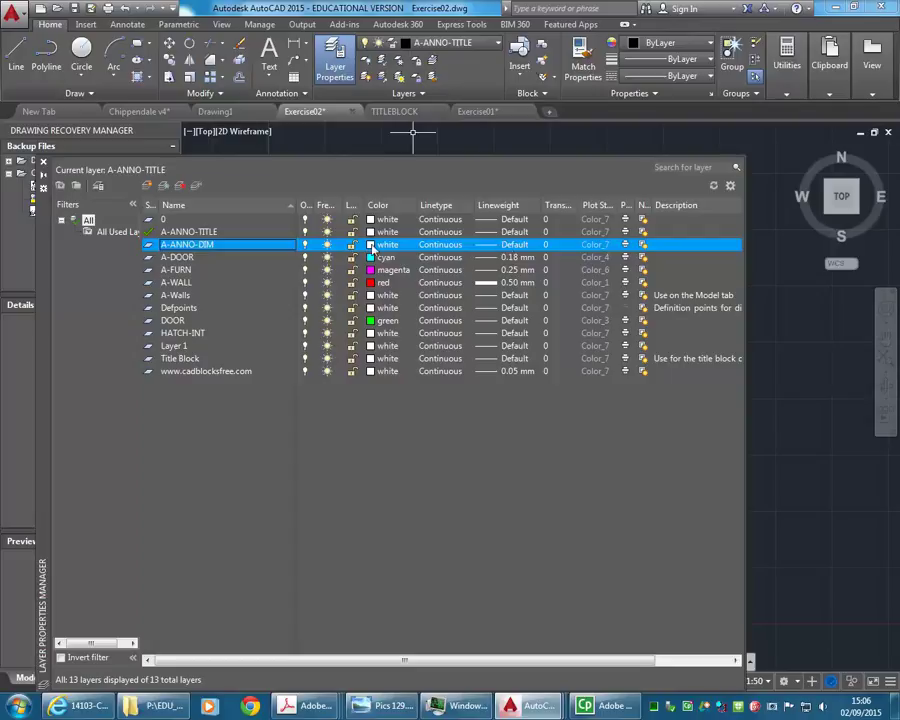
{"action": "double_click", "coordinate": [150, 248]}
- Bring the Portfolio drawings exercise 2 PDF forward and tile it beside AutoCAD
{"action": "left_click", "coordinate": [43, 160]}
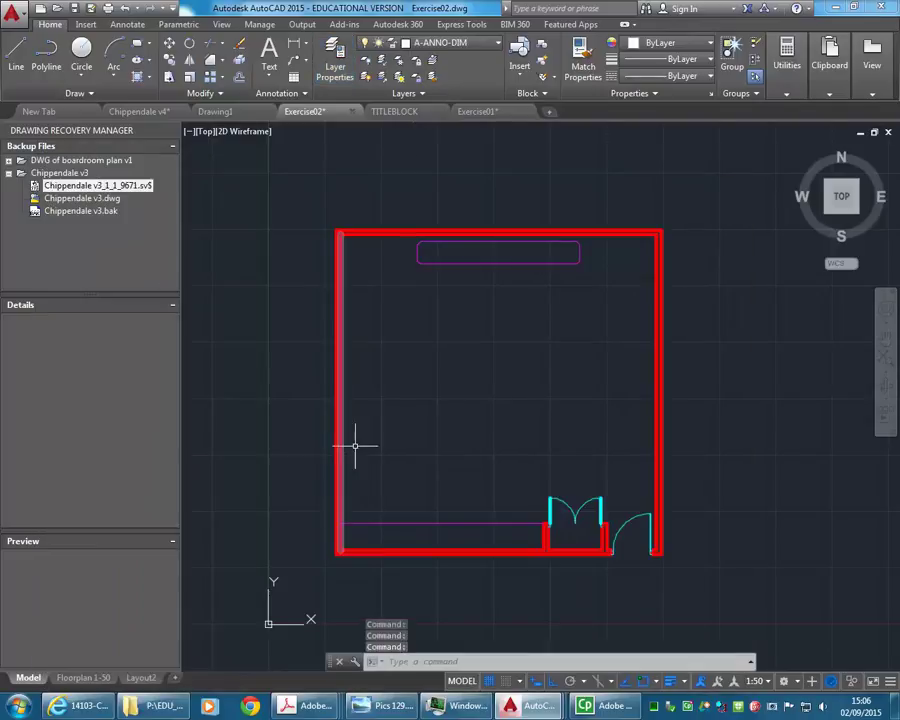
{"action": "mouse_move", "coordinate": [311, 705]}
{"action": "mouse_move", "coordinate": [290, 640]}
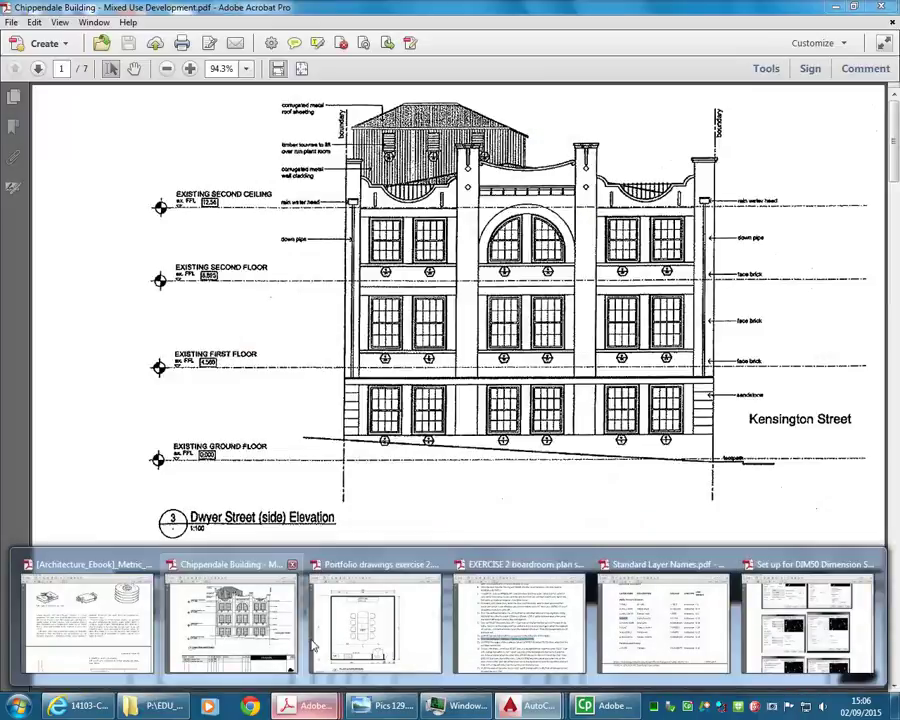
{"action": "left_click", "coordinate": [396, 632]}
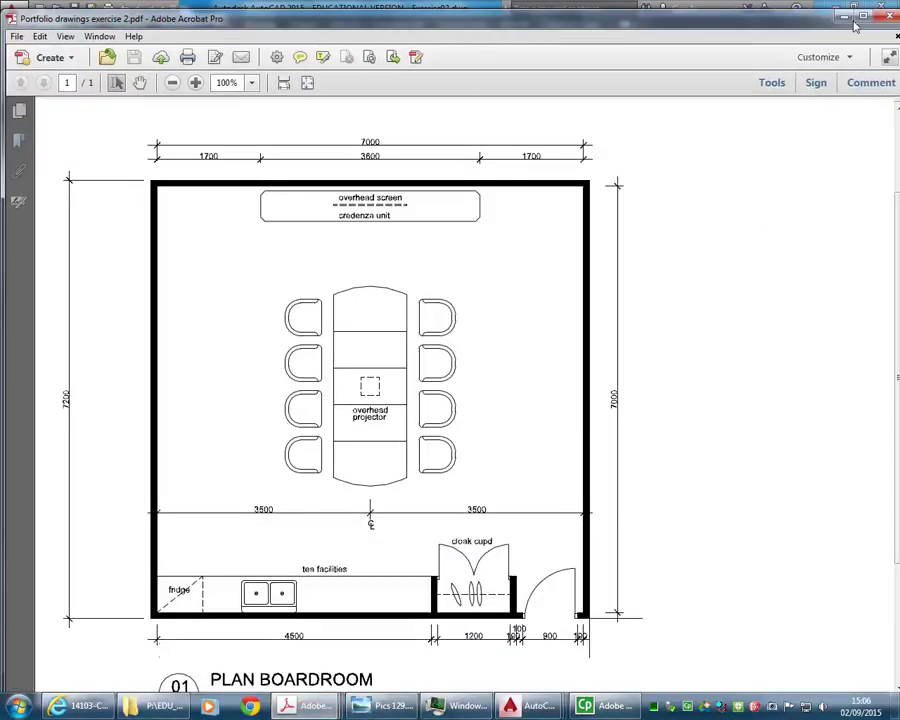
{"action": "left_click_drag", "start_coordinate": [701, 26], "coordinate": [890, 26]}
{"action": "left_click", "coordinate": [388, 277]}
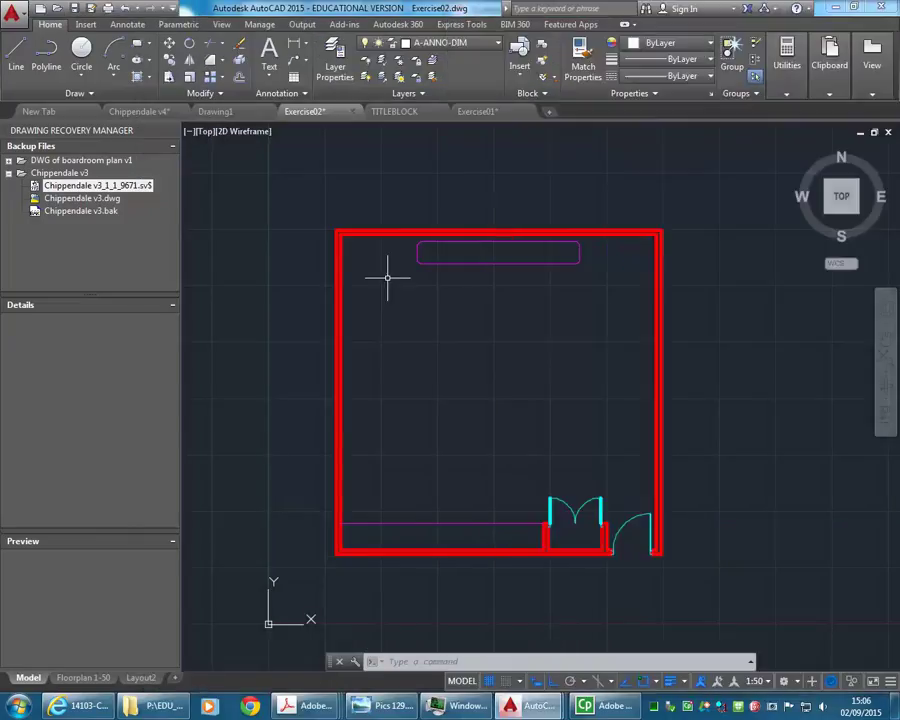
{"action": "left_click", "coordinate": [857, 12]}
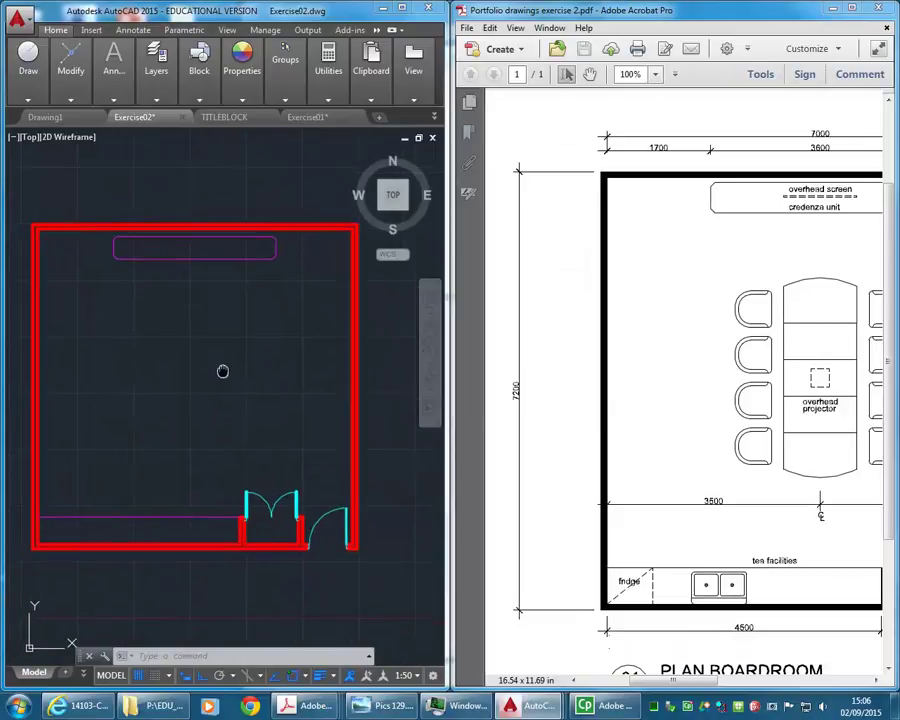
- Resize the AutoCAD and PDF windows so the plan and reference sit side by side
{"action": "scroll", "coordinate": [196, 185], "scroll_direction": "down", "scroll_amount": 2}
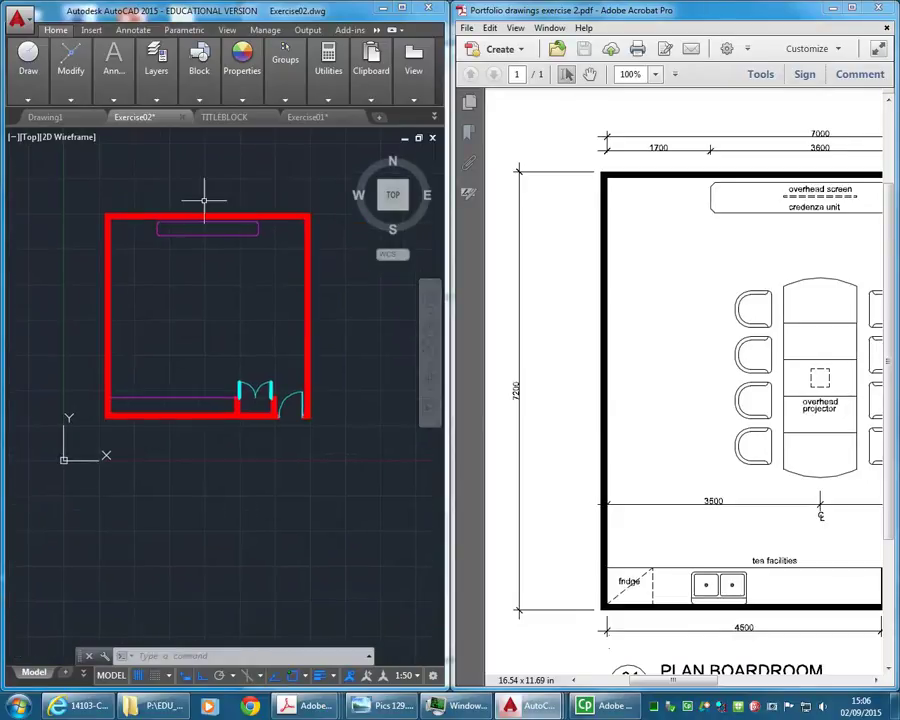
{"action": "scroll", "coordinate": [202, 198], "scroll_direction": "up", "scroll_amount": 2}
{"action": "left_click_drag", "start_coordinate": [445, 292], "coordinate": [637, 287]}
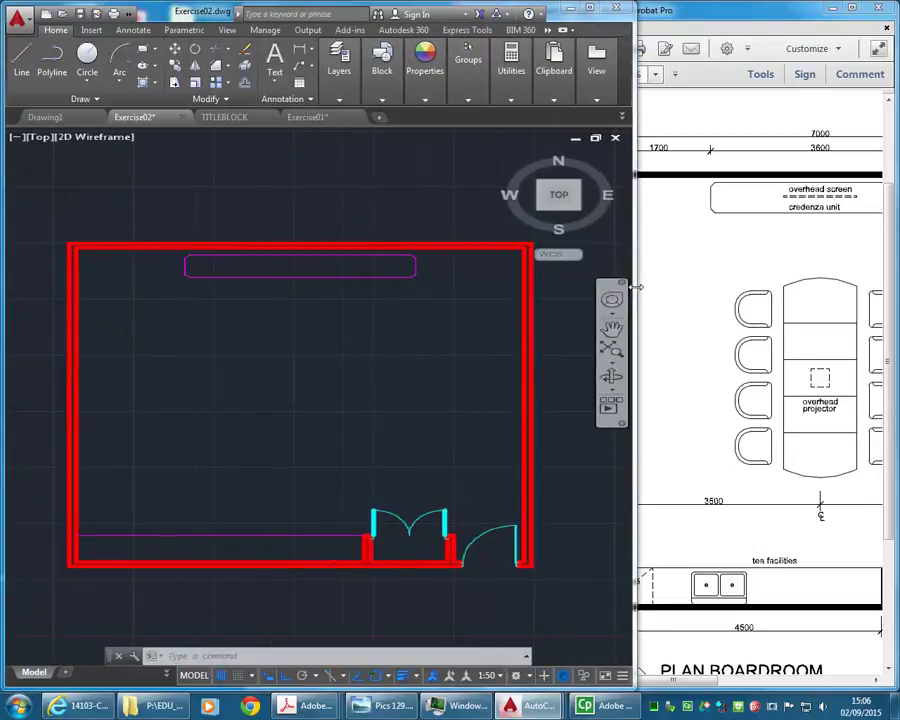
{"action": "left_click", "coordinate": [755, 558]}
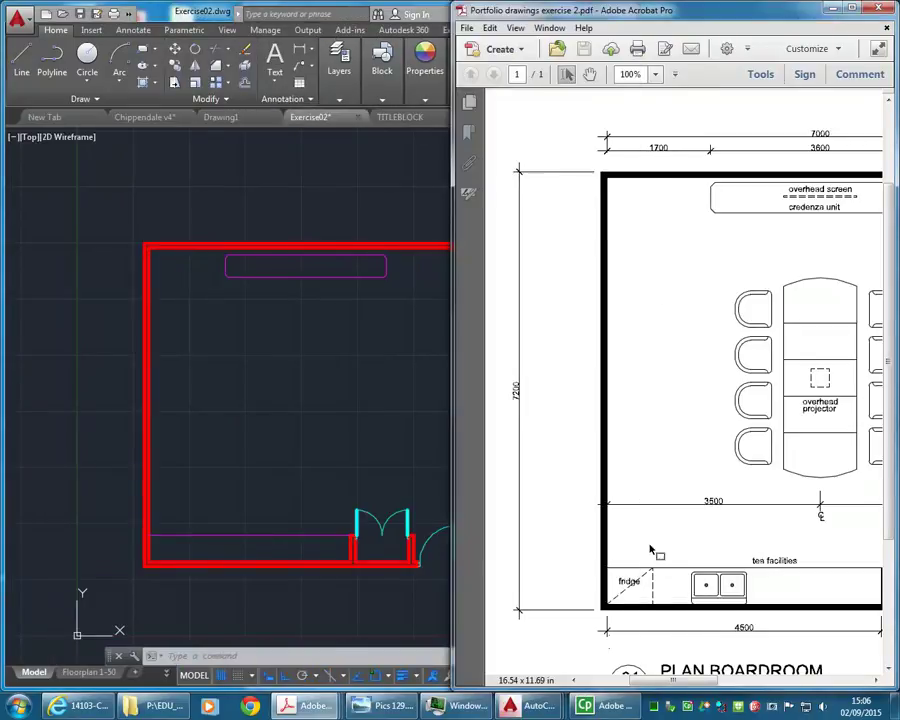
{"action": "scroll", "coordinate": [684, 508], "scroll_direction": "down", "scroll_amount": 2, "text": "ctrl"}
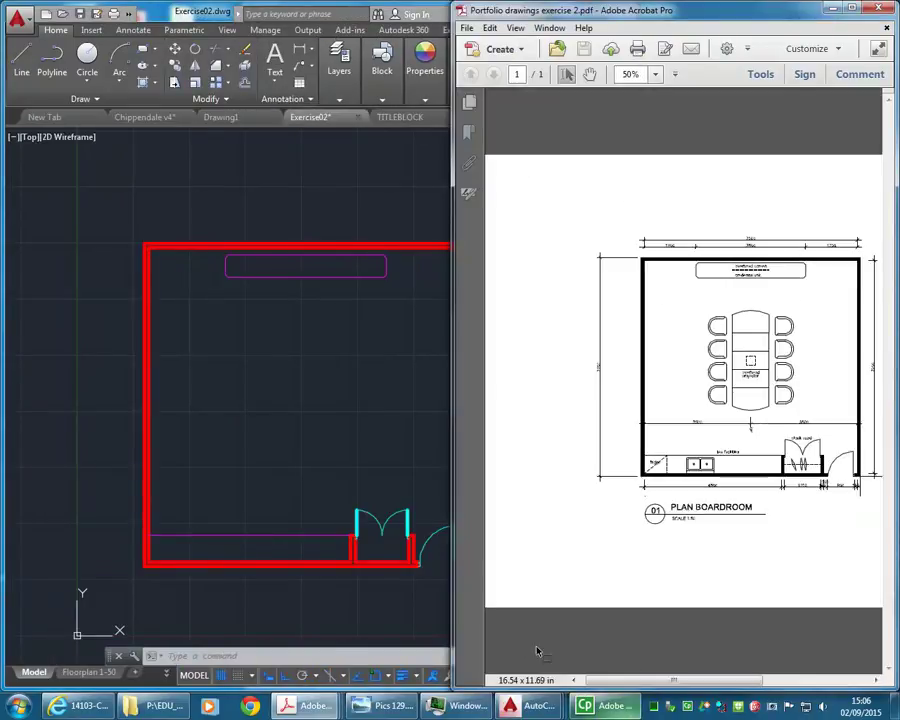
{"action": "left_click", "coordinate": [316, 442]}
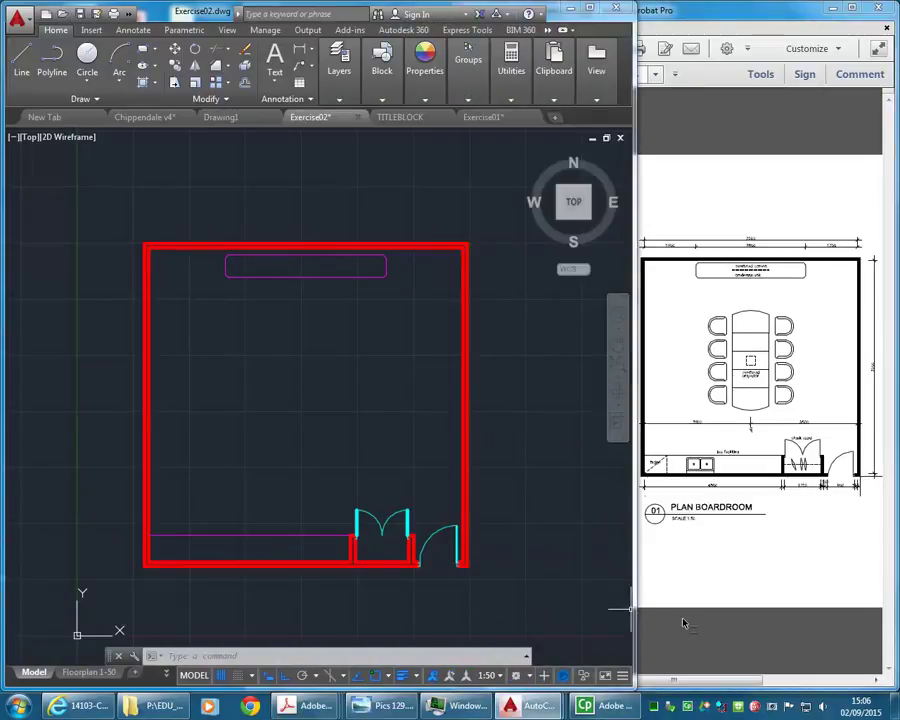
{"action": "left_click", "coordinate": [652, 626]}
{"action": "left_click_drag", "start_coordinate": [454, 618], "coordinate": [572, 620]}
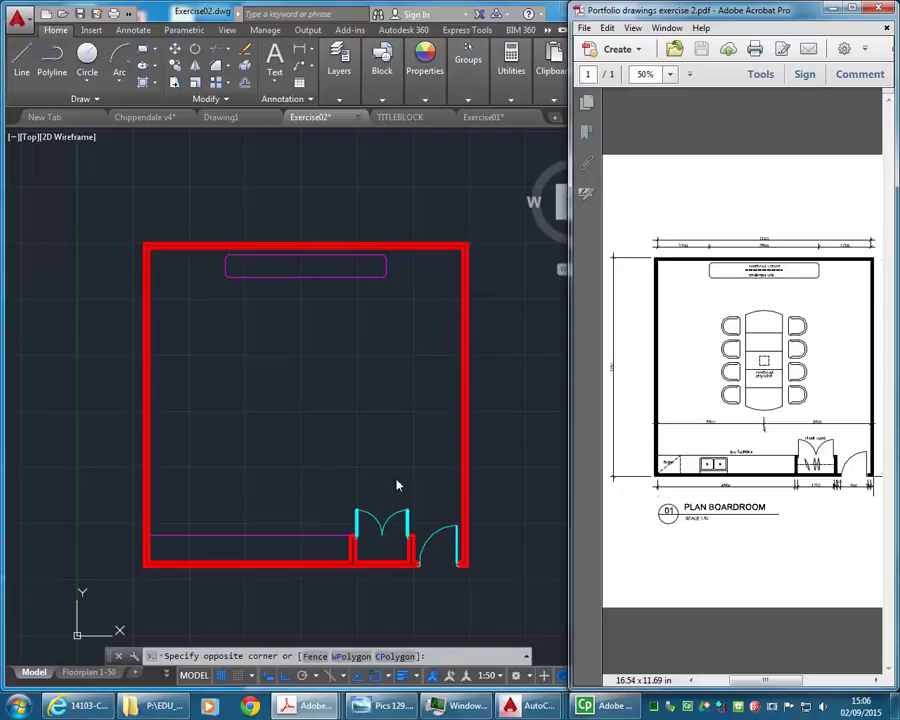
- Dimension the boardroom's left wall at 7200, bottom-left to top-left corner, placed outside the wall
{"action": "left_click", "coordinate": [172, 477]}
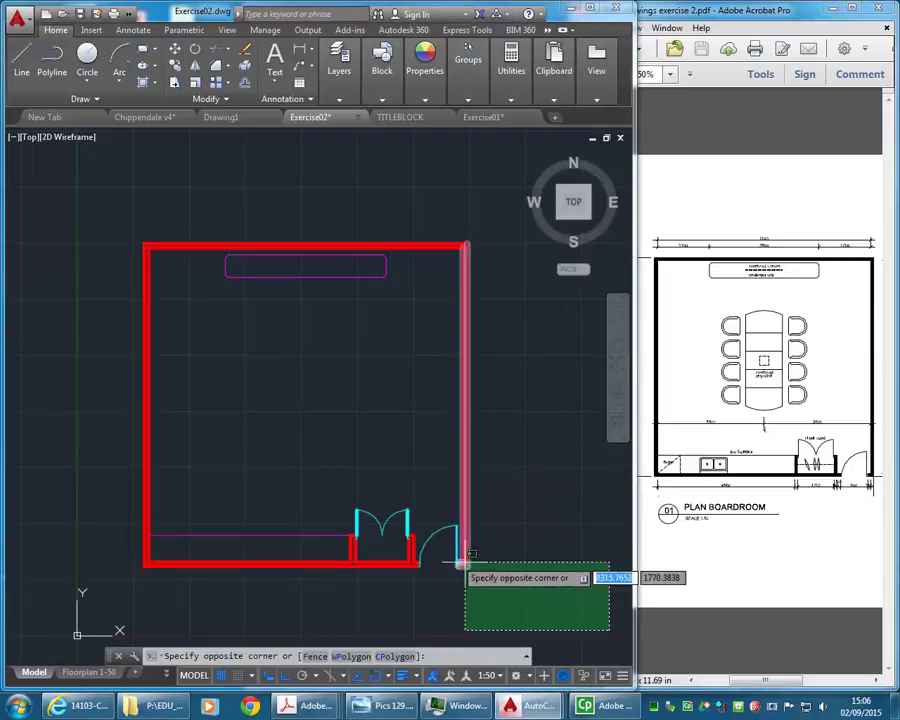
{"action": "left_click", "coordinate": [470, 578]}
{"action": "mouse_move", "coordinate": [296, 466]}
{"action": "middle_mouse_down"}
{"action": "mouse_move", "coordinate": [362, 440]}
{"action": "mouse_move", "coordinate": [400, 405]}
{"action": "middle_mouse_up"}
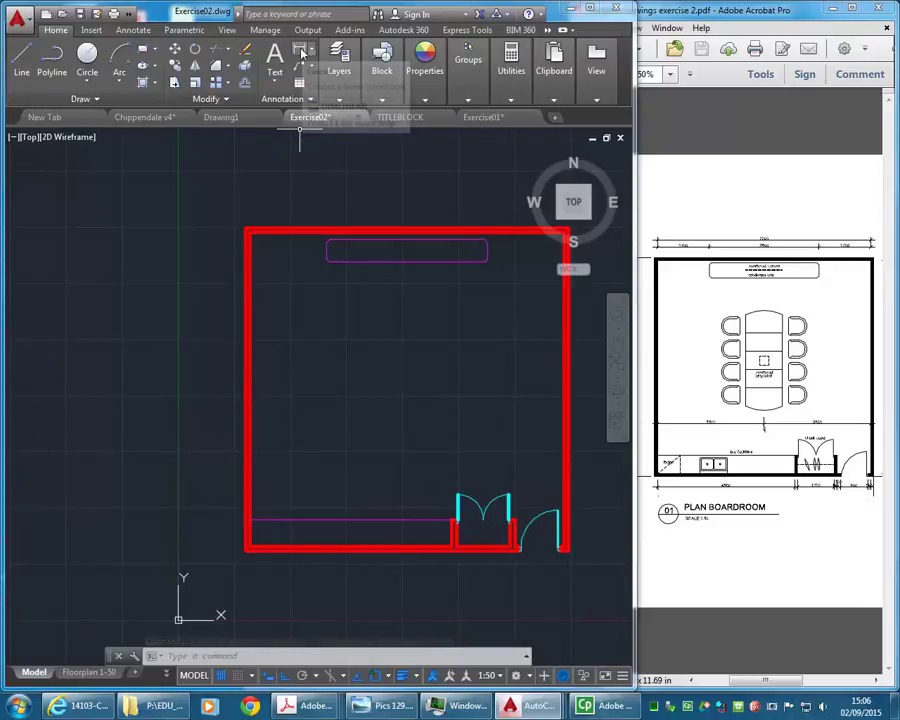
{"action": "left_click", "coordinate": [301, 53]}
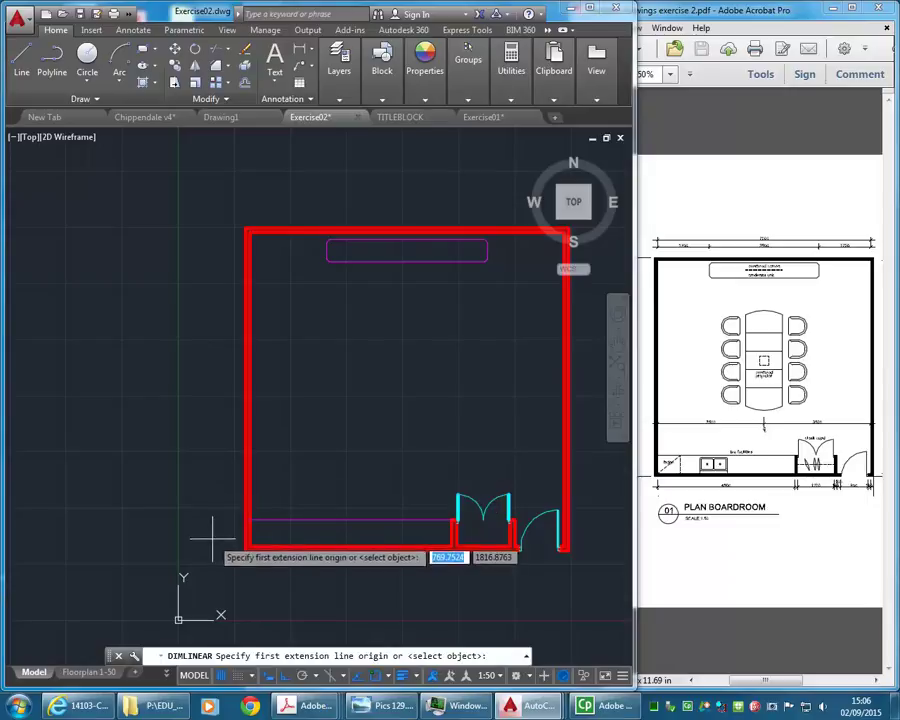
{"action": "left_click", "coordinate": [246, 548]}
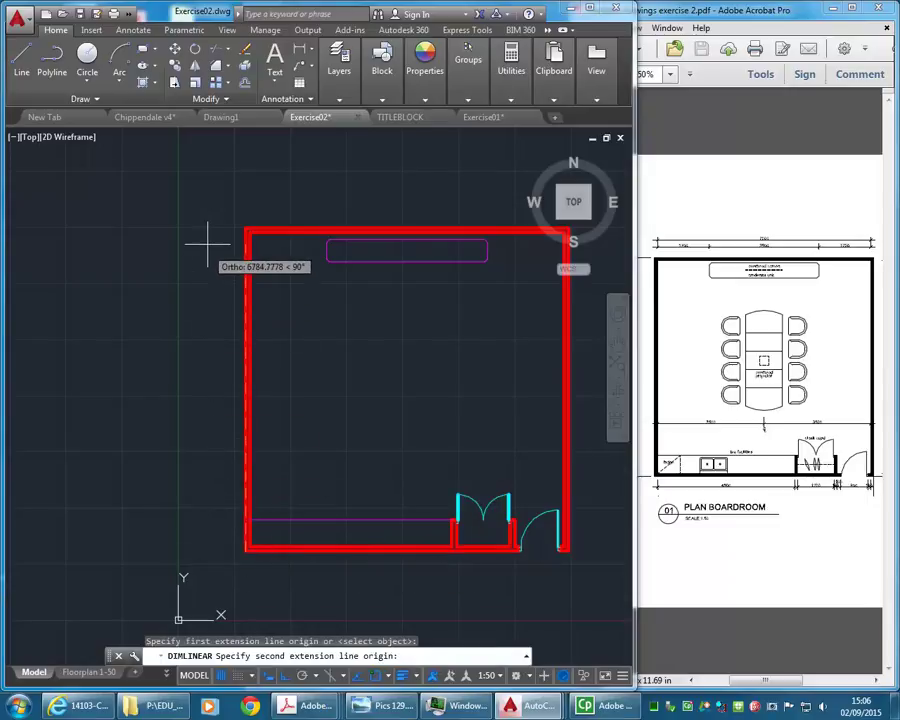
{"action": "key", "text": "Escape"}
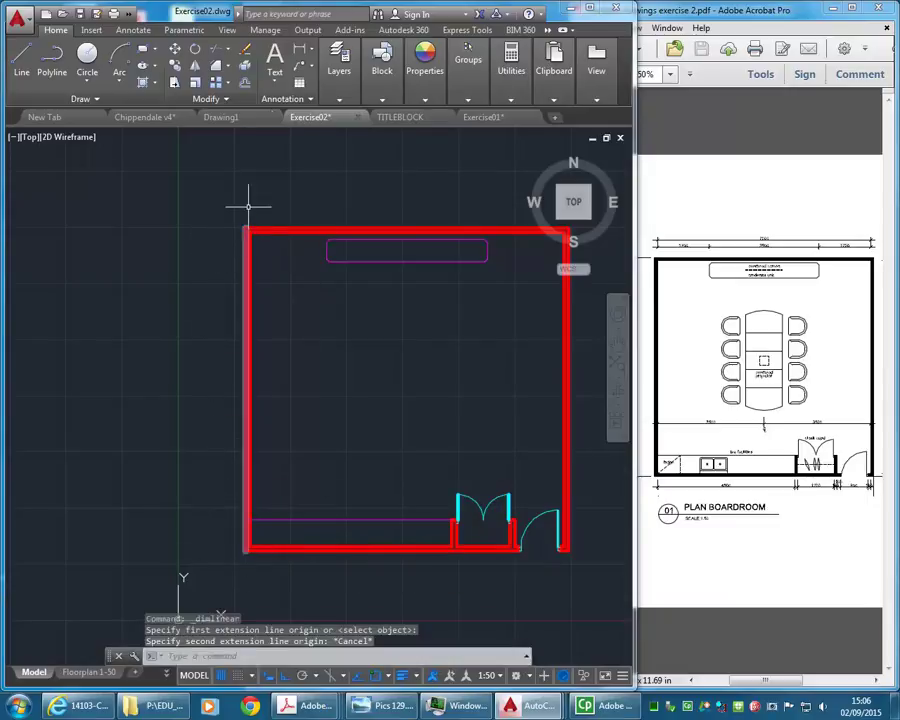
{"action": "left_click", "coordinate": [305, 52]}
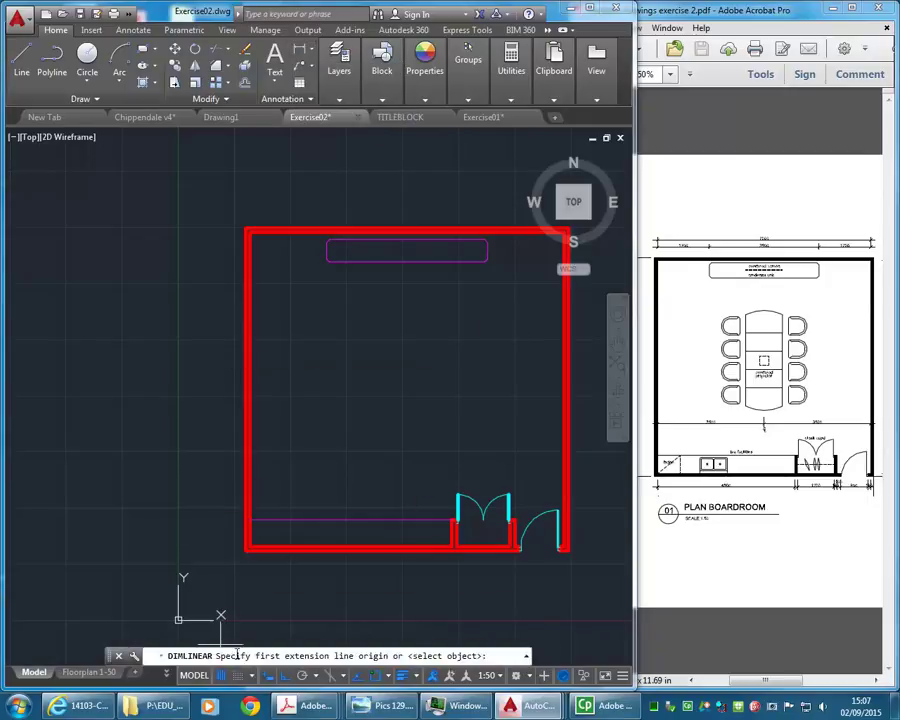
{"action": "left_click", "coordinate": [247, 546]}
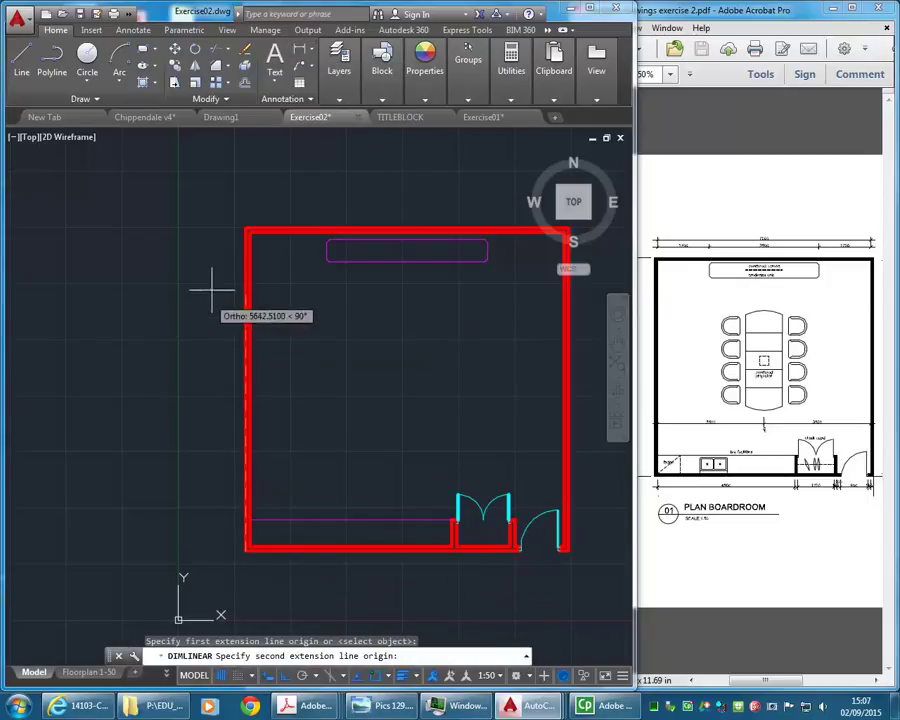
{"action": "left_click", "coordinate": [246, 229]}
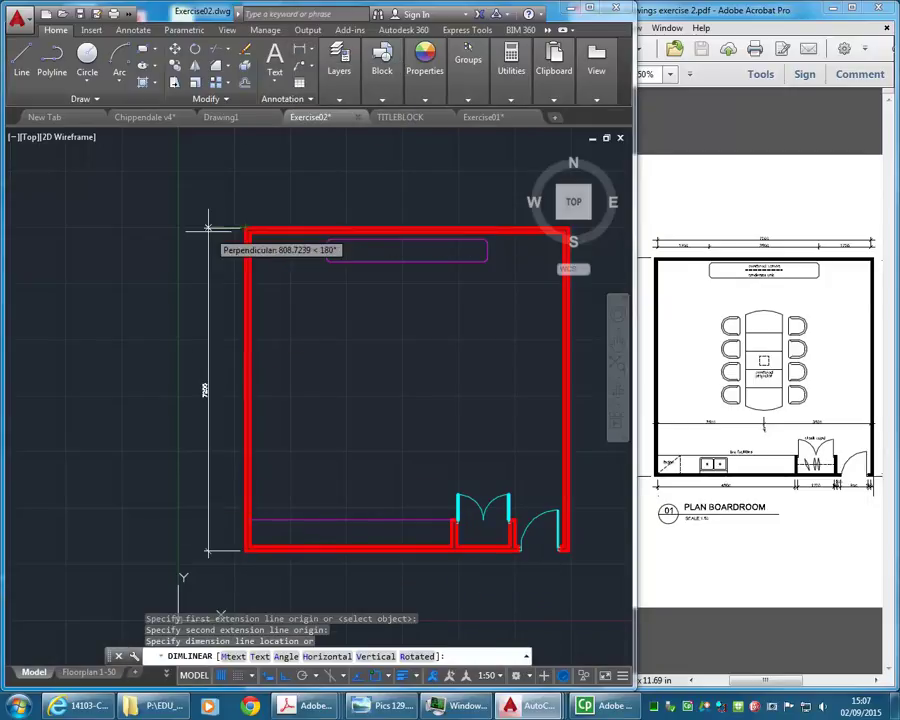
{"action": "left_click", "coordinate": [150, 231]}
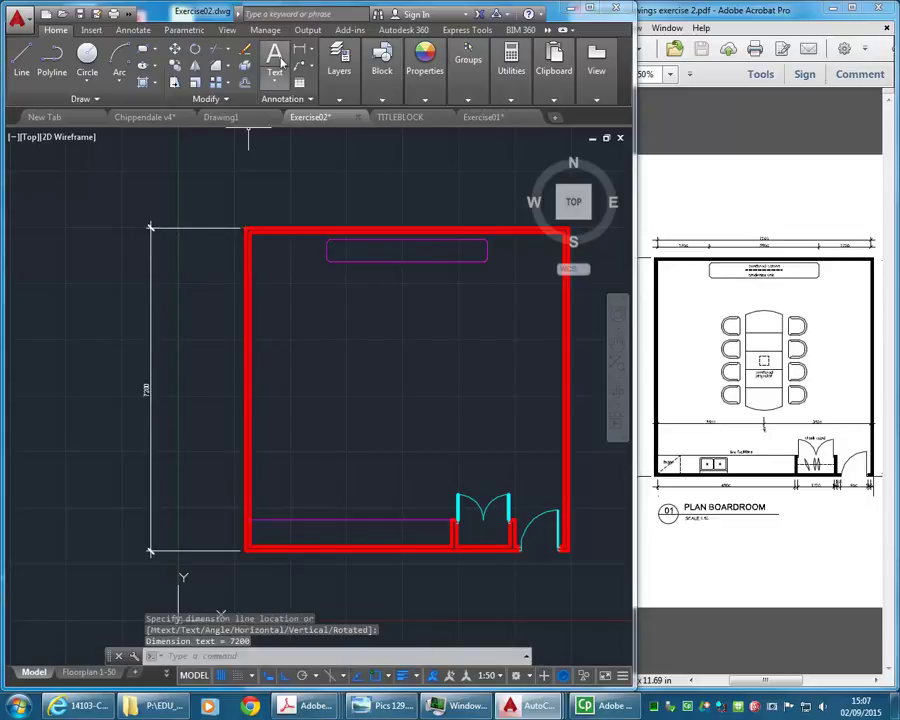
- Draw a 100 wall-thickness dimension at the bottom-left corner, then erase it as misplaced
{"action": "left_click", "coordinate": [301, 52]}
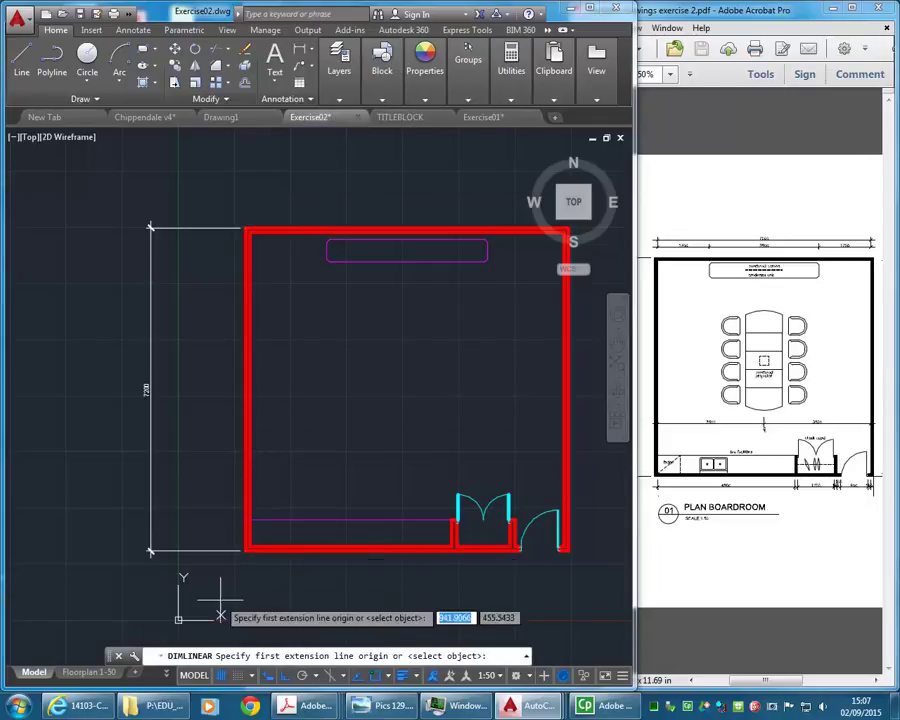
{"action": "left_click", "coordinate": [246, 548]}
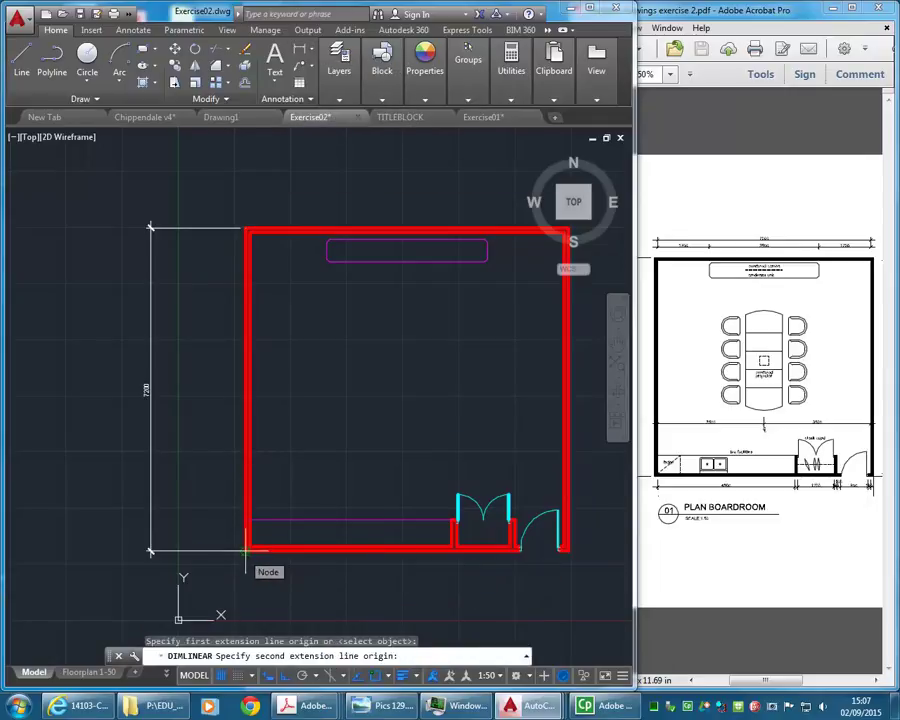
{"action": "scroll", "coordinate": [245, 546], "scroll_direction": "up", "scroll_amount": 5}
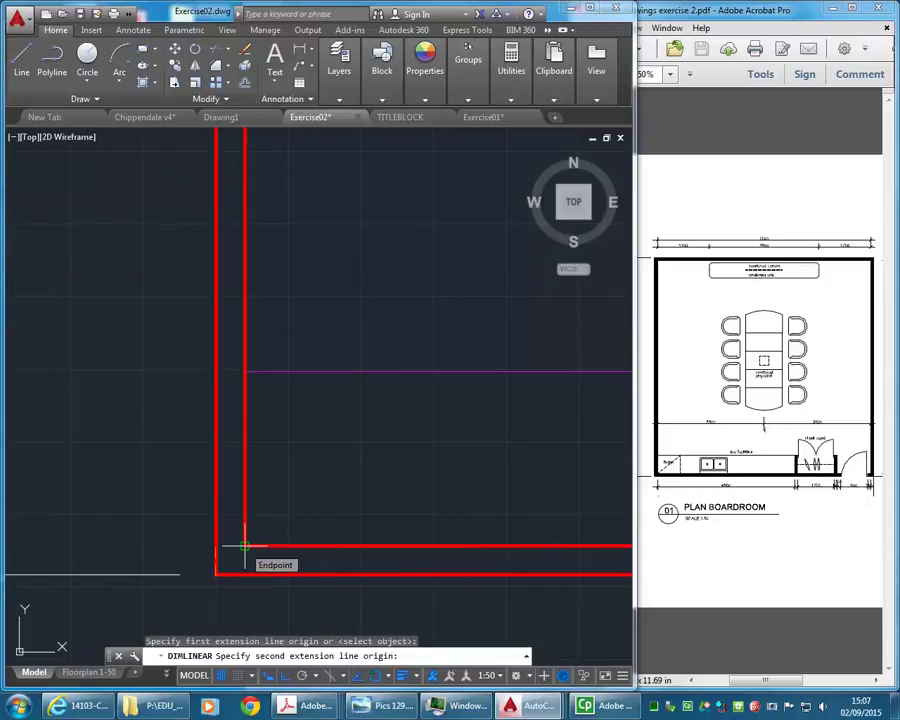
{"action": "left_click", "coordinate": [245, 546]}
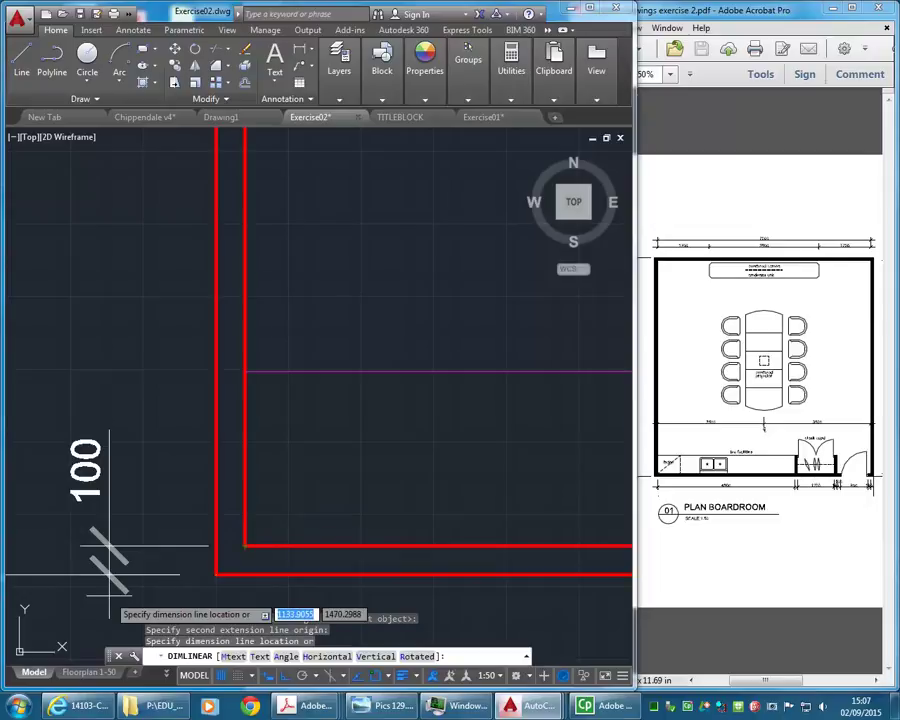
{"action": "scroll", "coordinate": [107, 595], "scroll_direction": "down", "scroll_amount": 4}
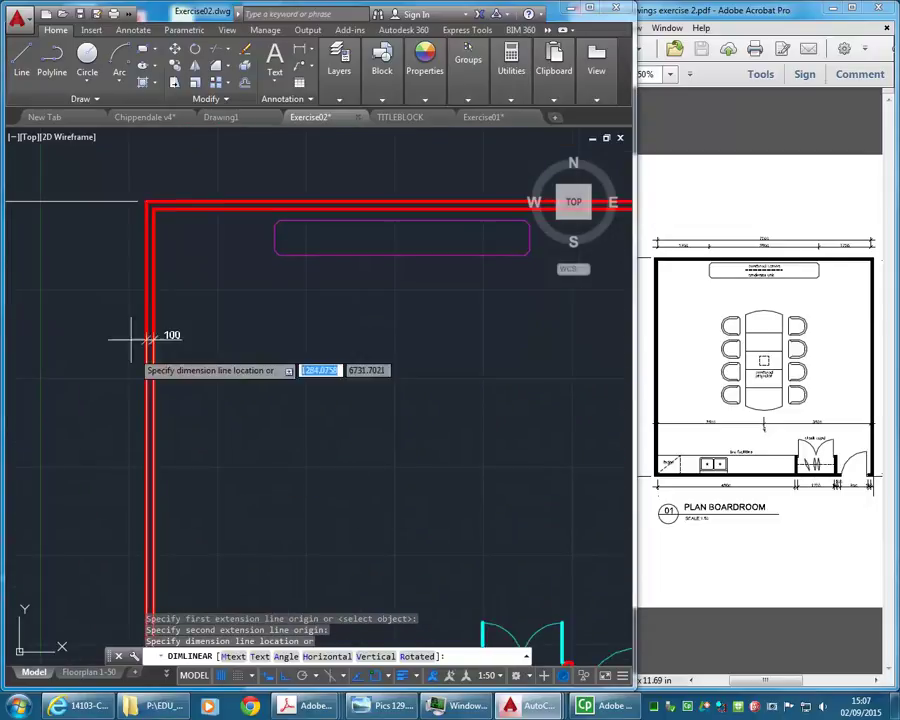
{"action": "middle_click_drag", "start_coordinate": [131, 207], "coordinate": [153, 292]}
{"action": "scroll", "coordinate": [153, 292], "scroll_direction": "up", "scroll_amount": 6}
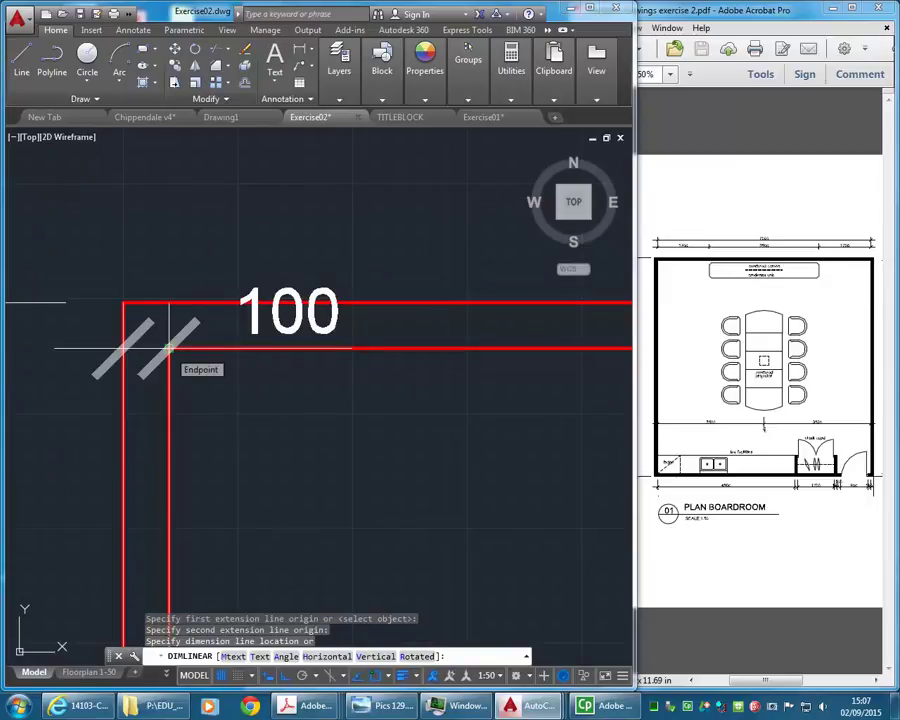
{"action": "left_click", "coordinate": [170, 347]}
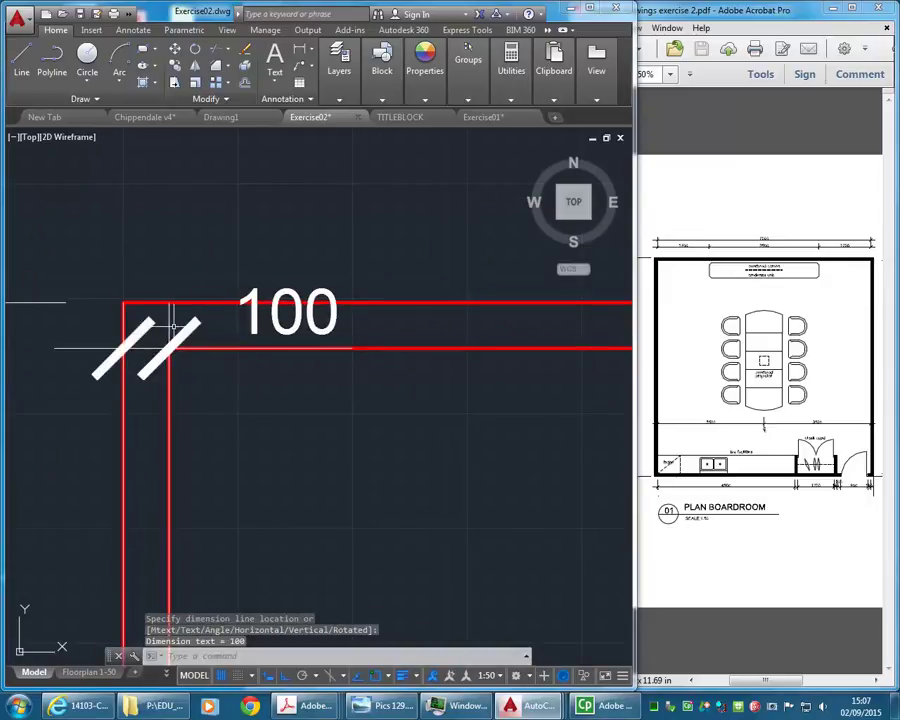
{"action": "left_click", "coordinate": [105, 350]}
{"action": "key", "text": "Delete"}
{"action": "scroll", "coordinate": [118, 350], "scroll_direction": "down", "scroll_amount": 7}
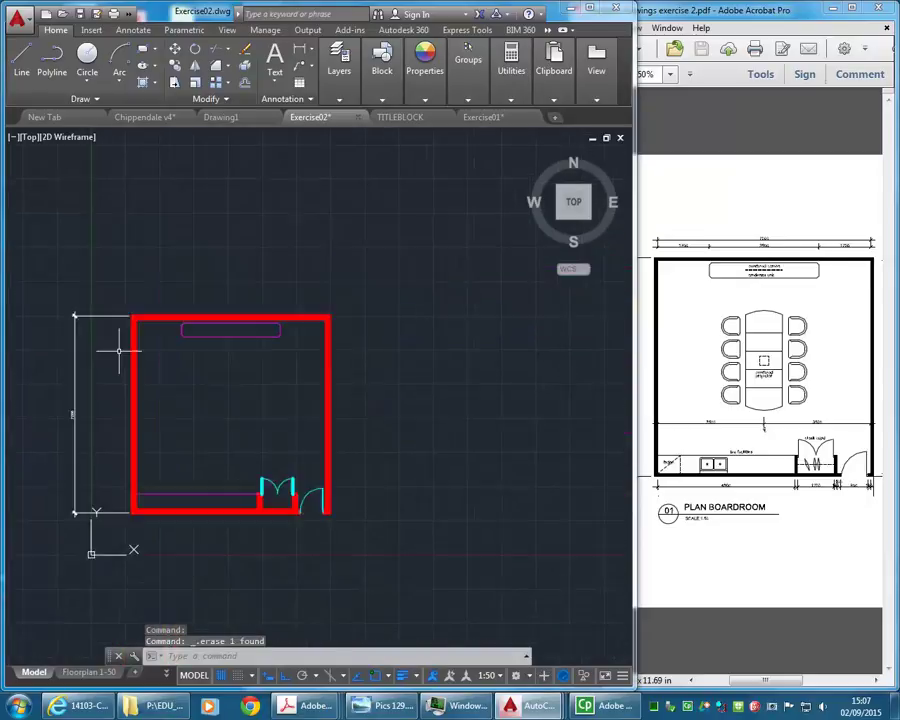
{"action": "scroll", "coordinate": [164, 436], "scroll_direction": "up", "scroll_amount": 5}
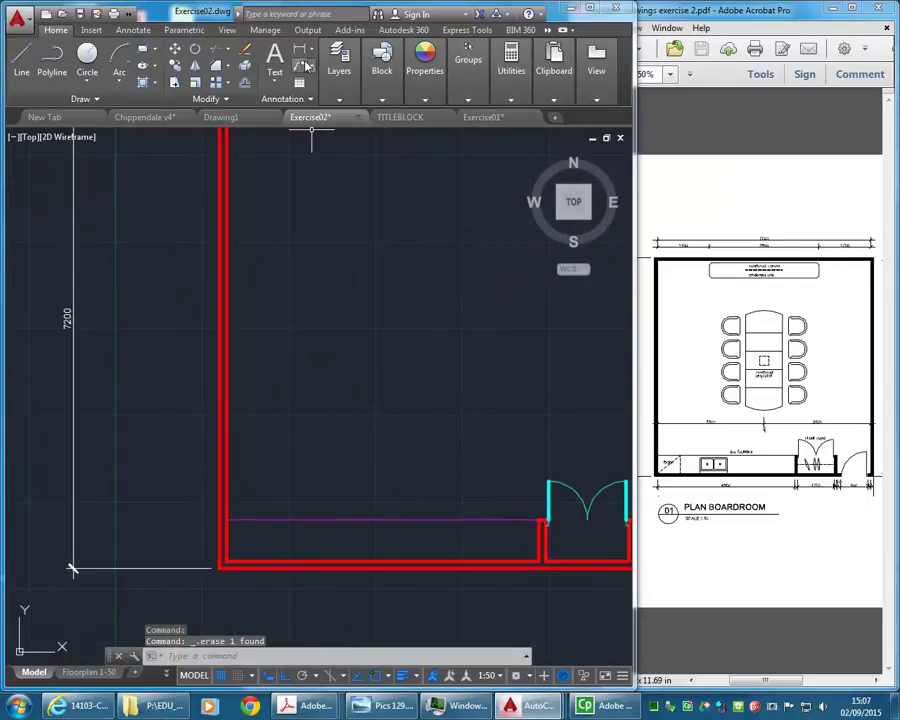
- Redraw the 100 wall-thickness dimension at the bottom-left corner, left of the wall
{"action": "left_click", "coordinate": [127, 32]}
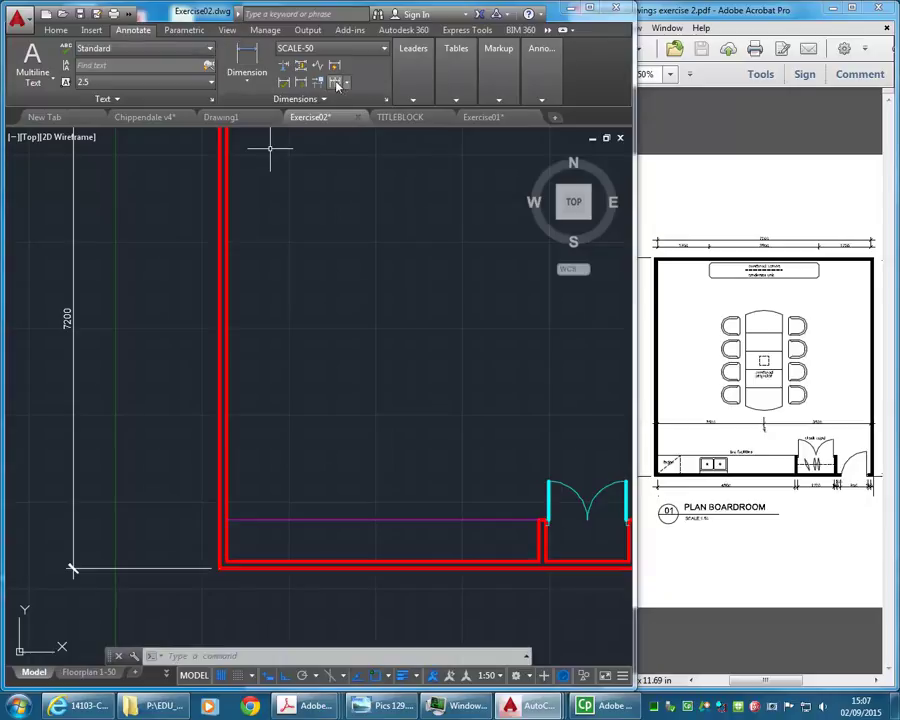
{"action": "left_click", "coordinate": [248, 52]}
{"action": "scroll", "coordinate": [195, 570], "scroll_direction": "up", "scroll_amount": 4}
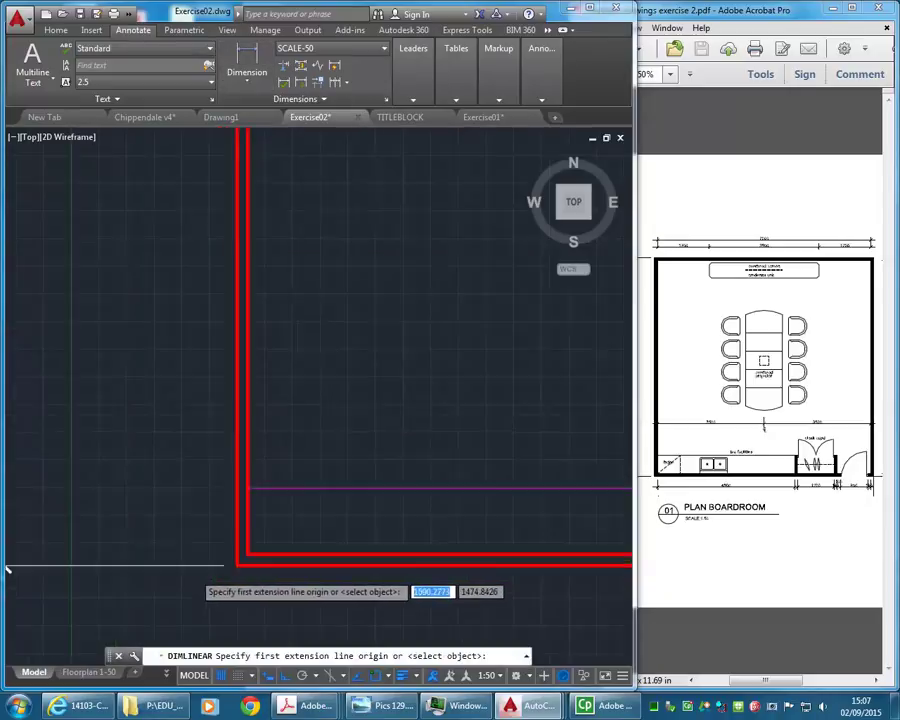
{"action": "left_click", "coordinate": [260, 560]}
{"action": "left_click", "coordinate": [264, 543]}
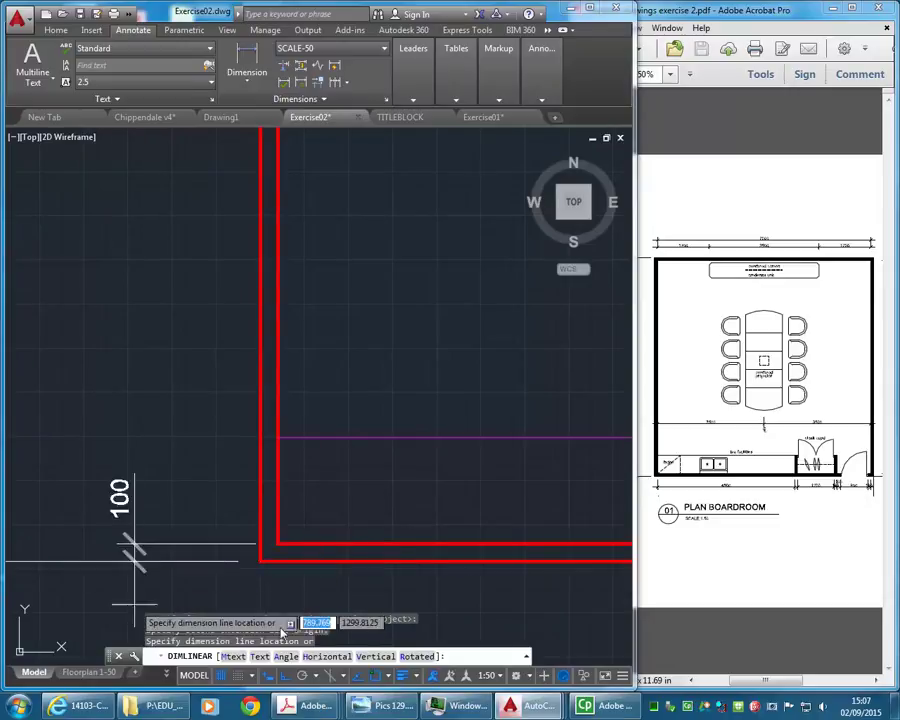
{"action": "left_click", "coordinate": [95, 488]}
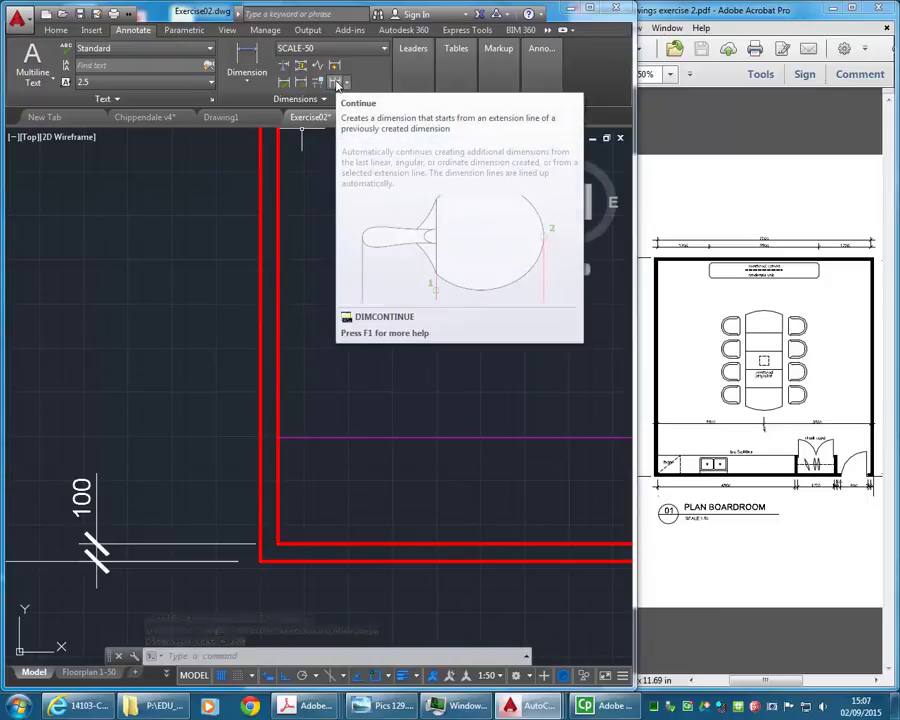
- Continue the chain up the left wall with the 7000 and closing 100 dimensions
{"action": "left_click", "coordinate": [335, 84]}
{"action": "scroll", "coordinate": [200, 456], "scroll_direction": "down", "scroll_amount": 5}
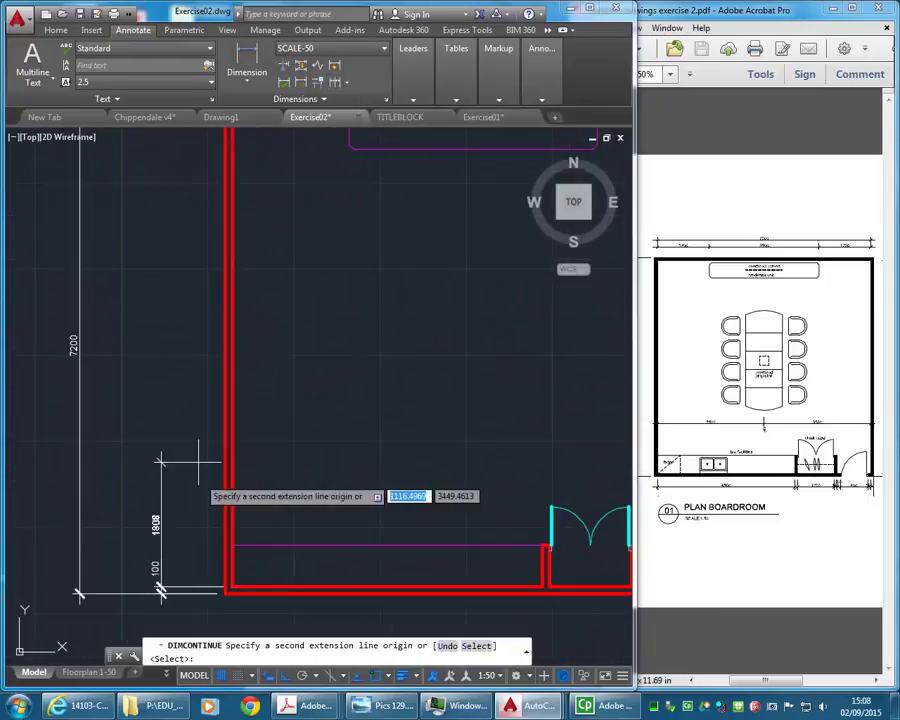
{"action": "scroll", "coordinate": [206, 420], "scroll_direction": "up", "scroll_amount": 4}
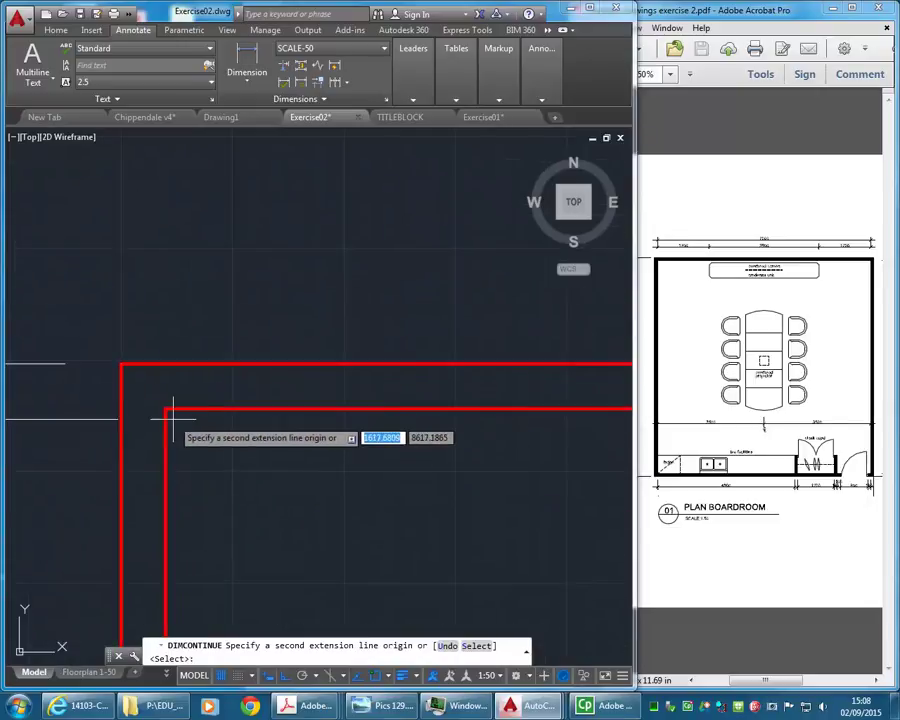
{"action": "left_click", "coordinate": [167, 408]}
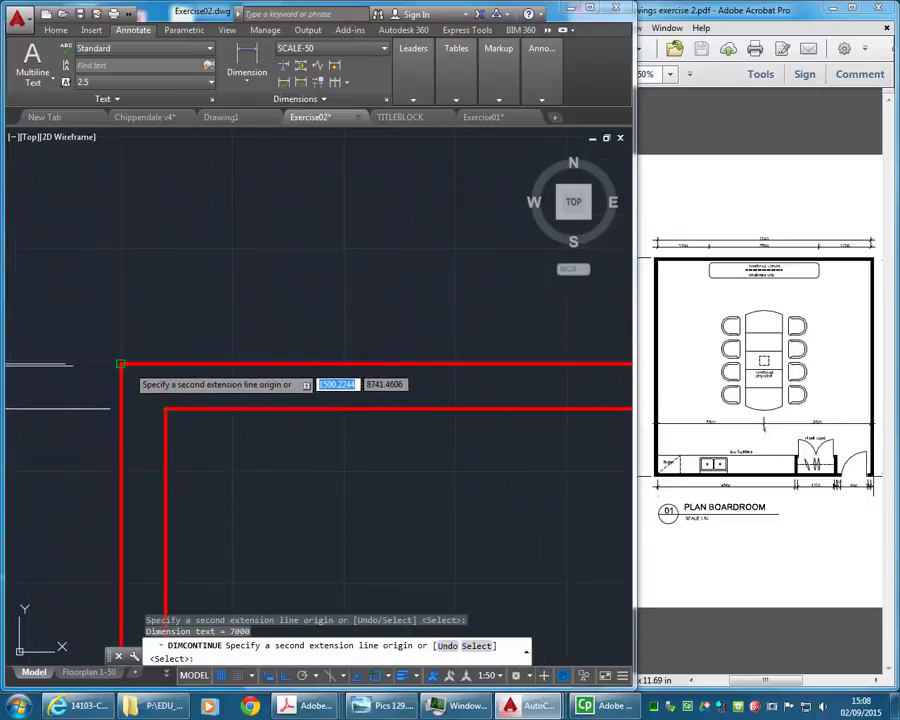
{"action": "left_click", "coordinate": [121, 365]}
{"action": "scroll", "coordinate": [170, 318], "scroll_direction": "down", "scroll_amount": 3}
{"action": "scroll", "coordinate": [206, 319], "scroll_direction": "down", "scroll_amount": 2}
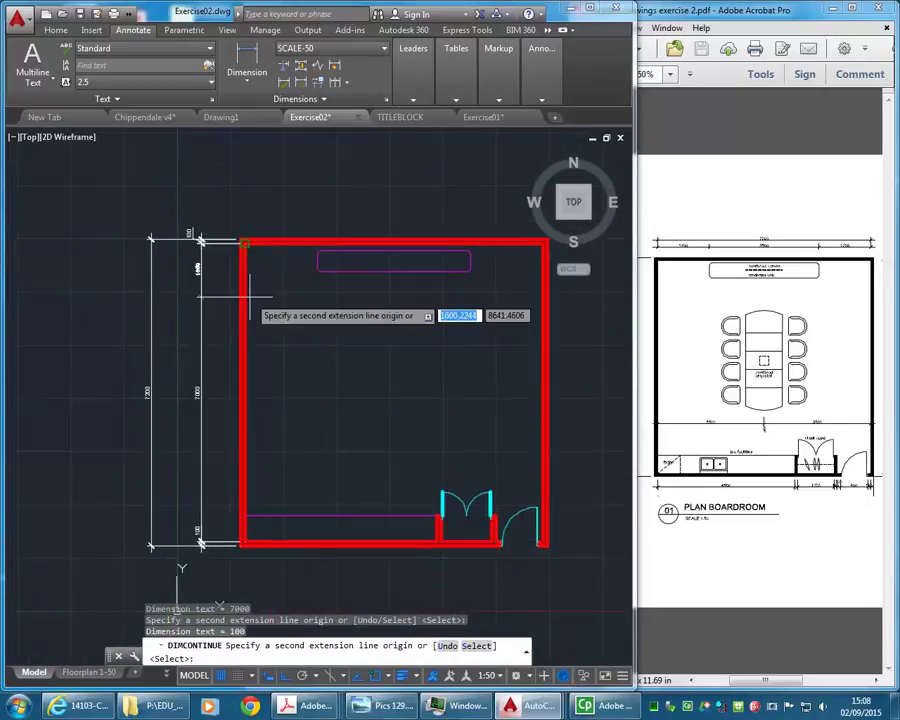
{"action": "key", "text": "Return"}
{"action": "middle_click_drag", "start_coordinate": [232, 382], "coordinate": [276, 380]}
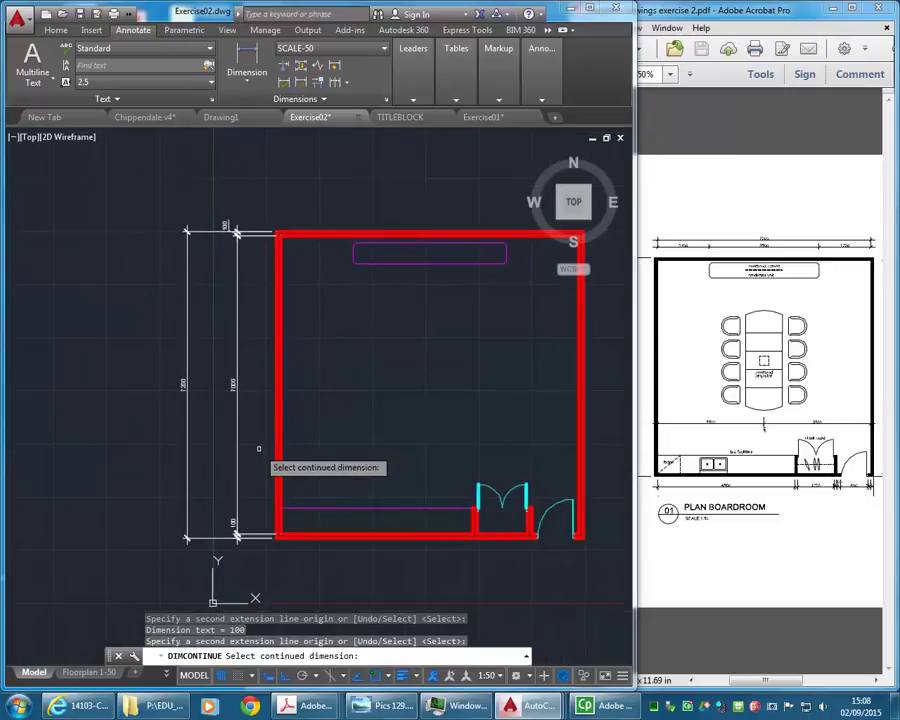
{"action": "key", "text": "Escape"}
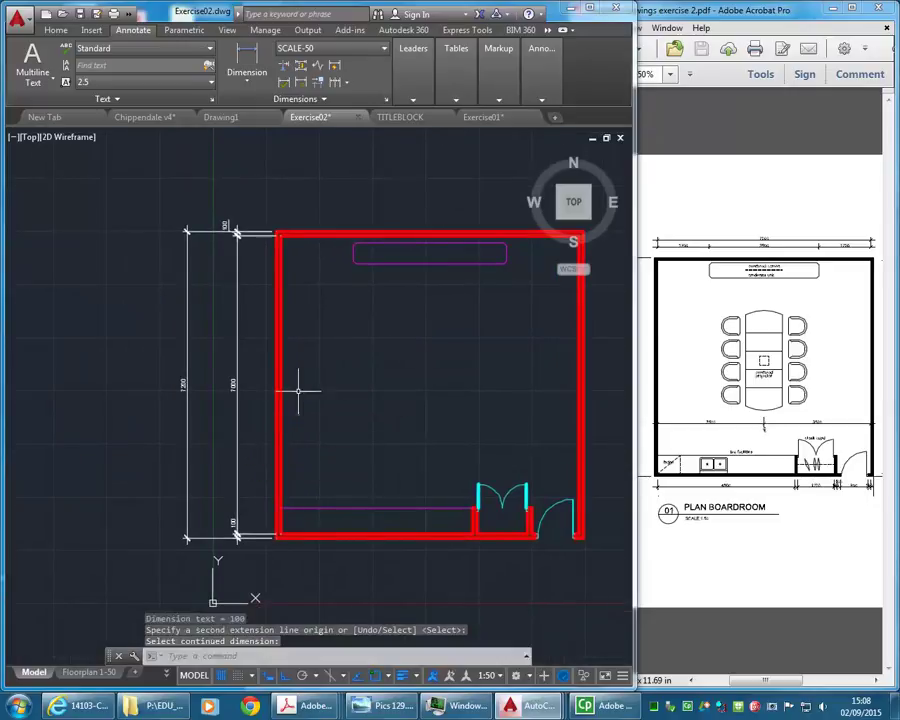
- Grip-stretch the 7200 dimension's top extension line closer to the wall
{"action": "left_click", "coordinate": [236, 372]}
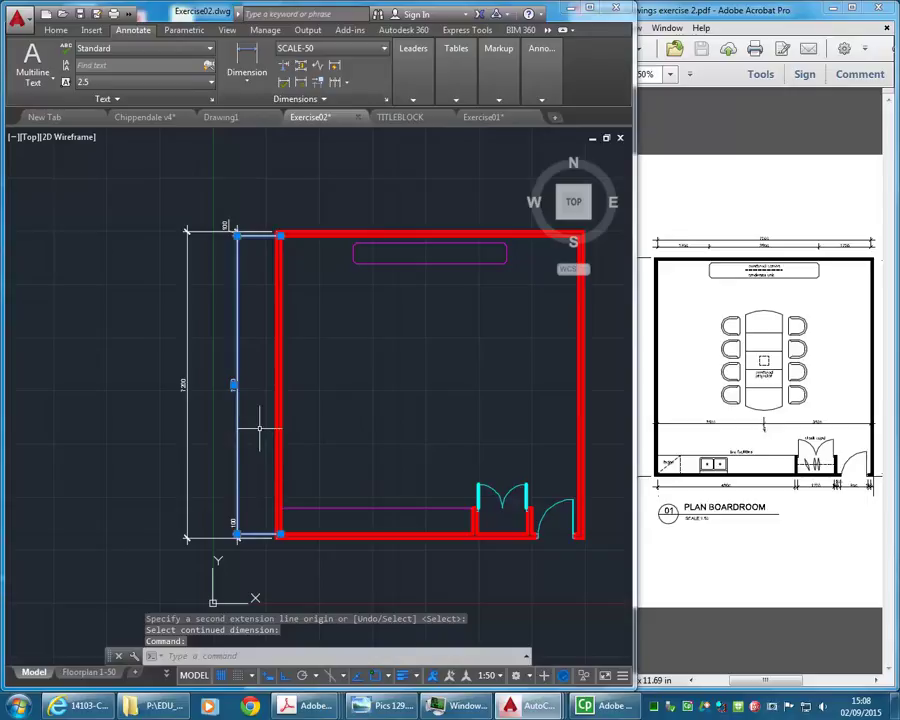
{"action": "key", "text": "Escape"}
{"action": "key", "text": "Escape"}
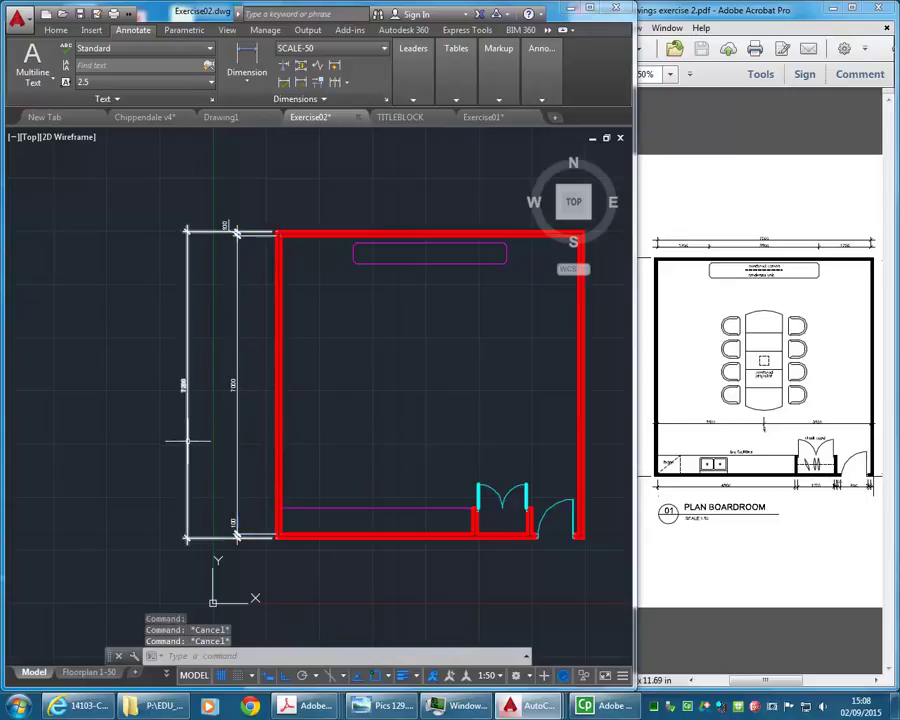
{"action": "left_click", "coordinate": [188, 232]}
{"action": "scroll", "coordinate": [190, 233], "scroll_direction": "up", "scroll_amount": 3}
{"action": "left_click", "coordinate": [193, 233]}
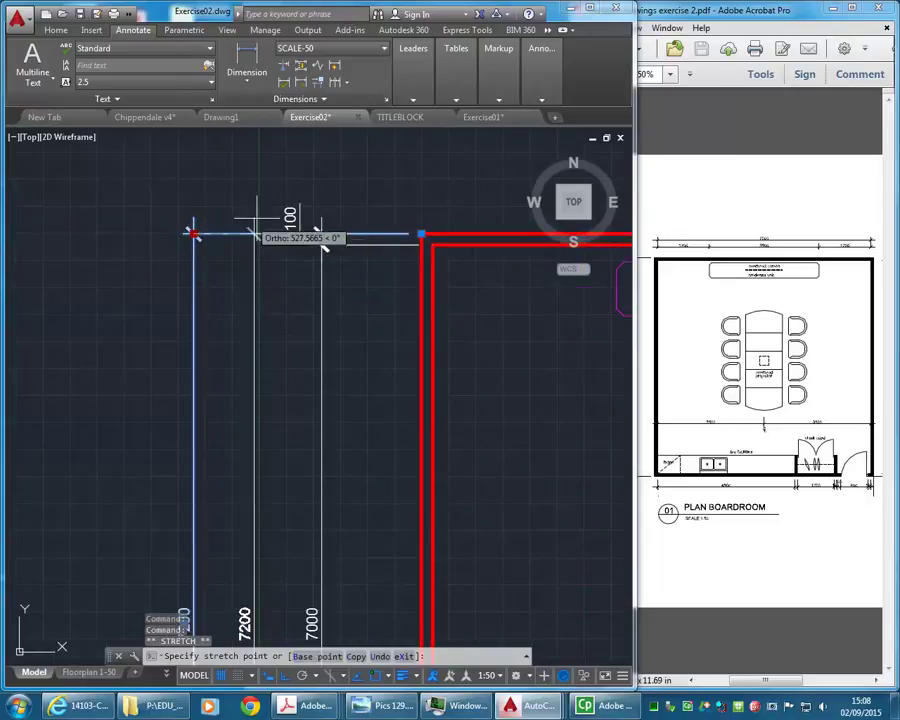
{"action": "left_click", "coordinate": [263, 233]}
{"action": "key", "text": "Escape"}
{"action": "key", "text": "Escape"}
{"action": "scroll", "coordinate": [232, 321], "scroll_direction": "down", "scroll_amount": 5}
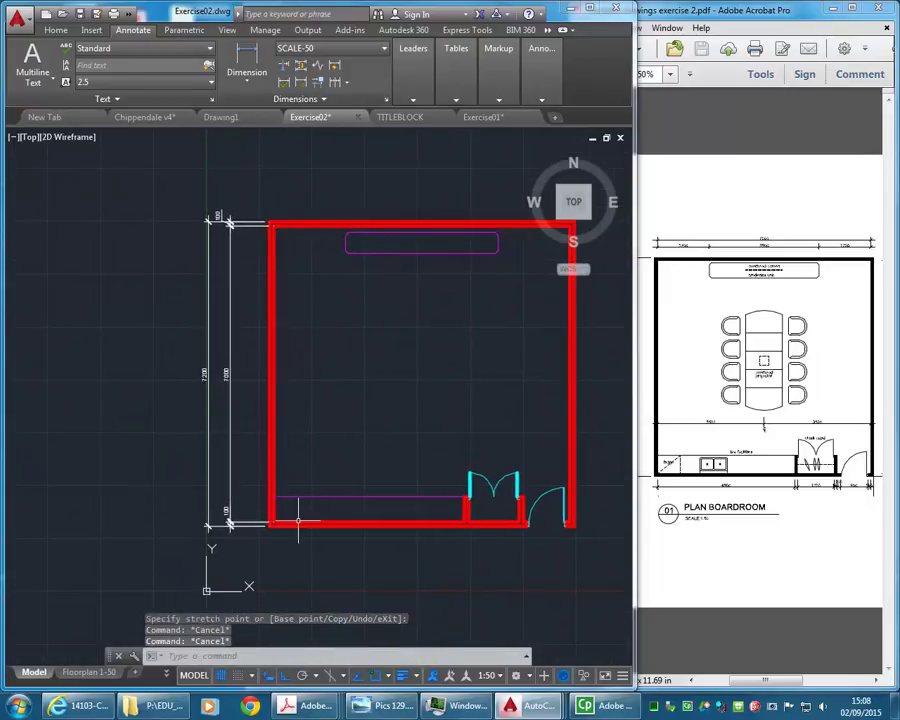
{"action": "scroll", "coordinate": [225, 526], "scroll_direction": "up", "scroll_amount": 4}
{"action": "scroll", "coordinate": [225, 526], "scroll_direction": "up", "scroll_amount": 2}
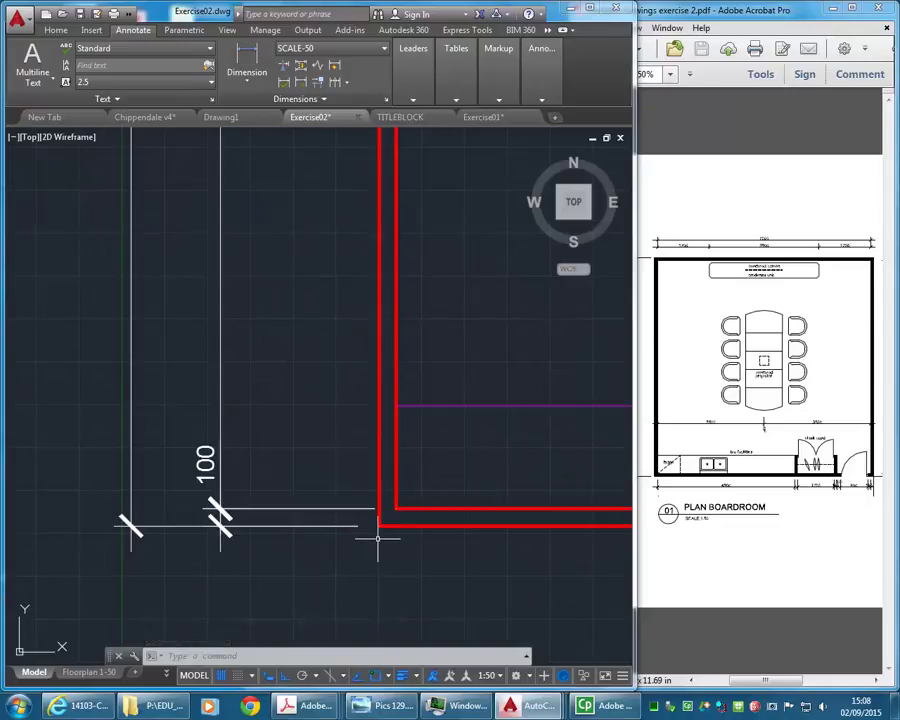
{"action": "scroll", "coordinate": [301, 382], "scroll_direction": "down", "scroll_amount": 5}
{"action": "middle_click_drag", "start_coordinate": [261, 412], "coordinate": [243, 408]}
{"action": "scroll", "coordinate": [243, 408], "scroll_direction": "up", "scroll_amount": 2}
{"action": "scroll", "coordinate": [227, 415], "scroll_direction": "down", "scroll_amount": 2}
{"action": "mouse_move", "coordinate": [211, 452]}
{"action": "middle_mouse_down"}
{"action": "mouse_move", "coordinate": [203, 446]}
{"action": "mouse_move", "coordinate": [222, 445]}
{"action": "middle_mouse_up"}
{"action": "scroll", "coordinate": [211, 450], "scroll_direction": "up", "scroll_amount": 2}
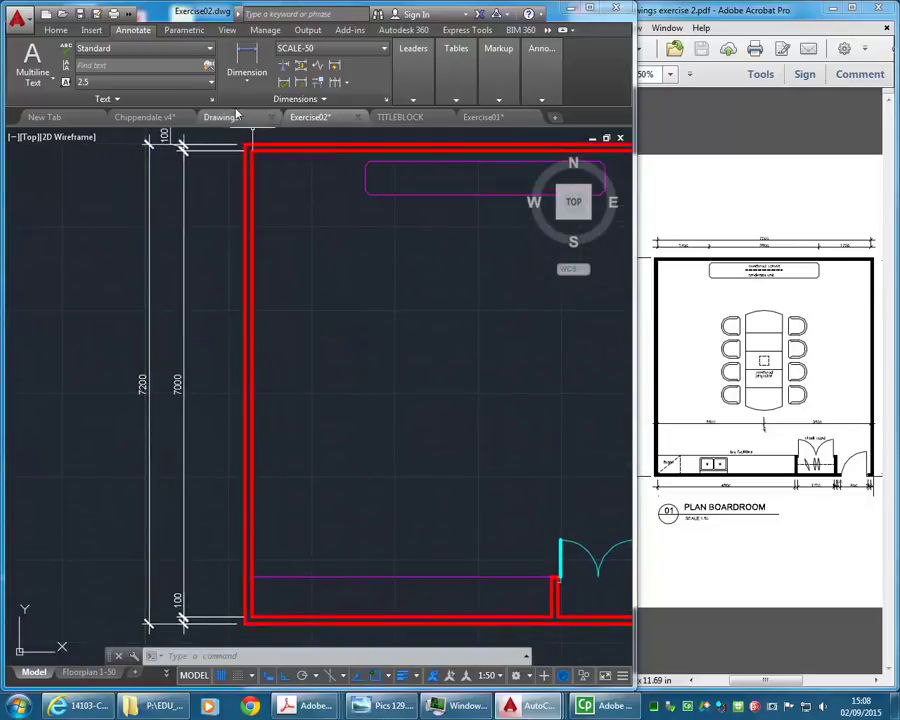
- In the Dimension Style Manager, create a new style ANNO starting from SCALE-50 and continue to its settings
{"action": "left_click", "coordinate": [60, 33]}
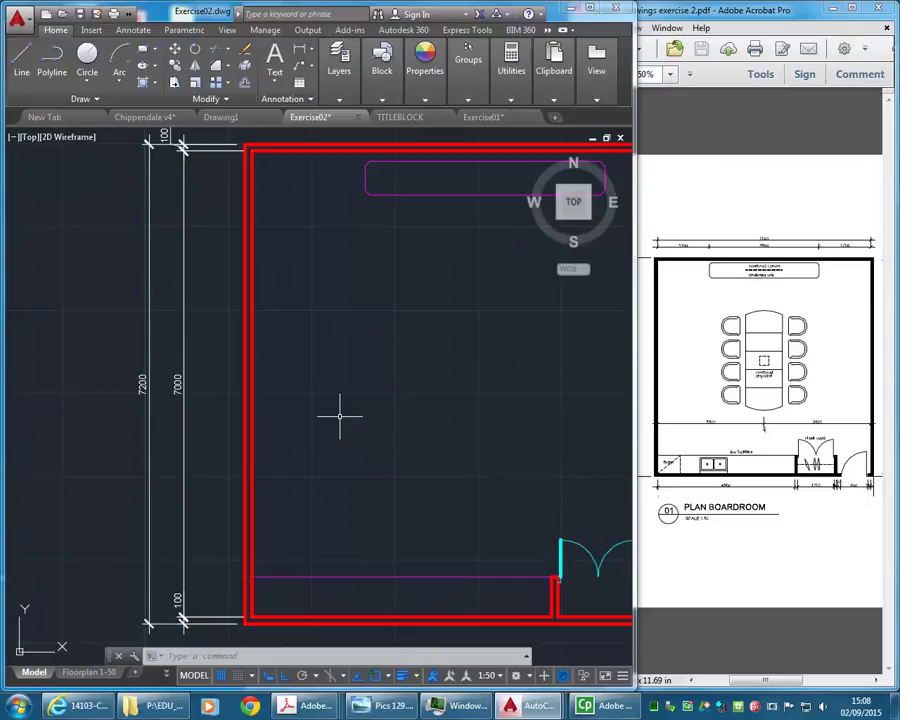
{"action": "left_click", "coordinate": [279, 100]}
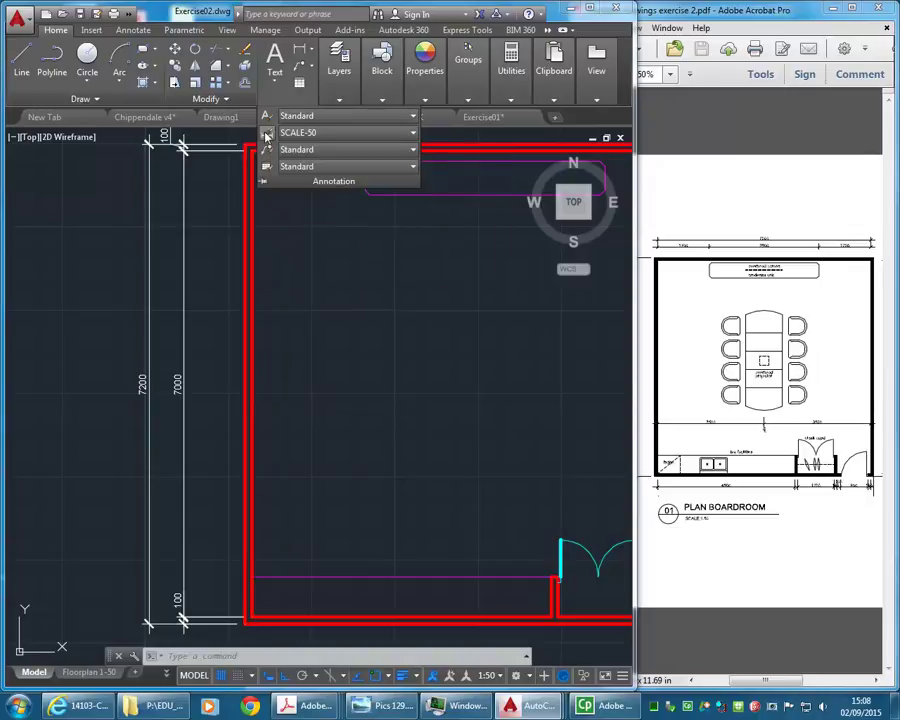
{"action": "left_click", "coordinate": [266, 134]}
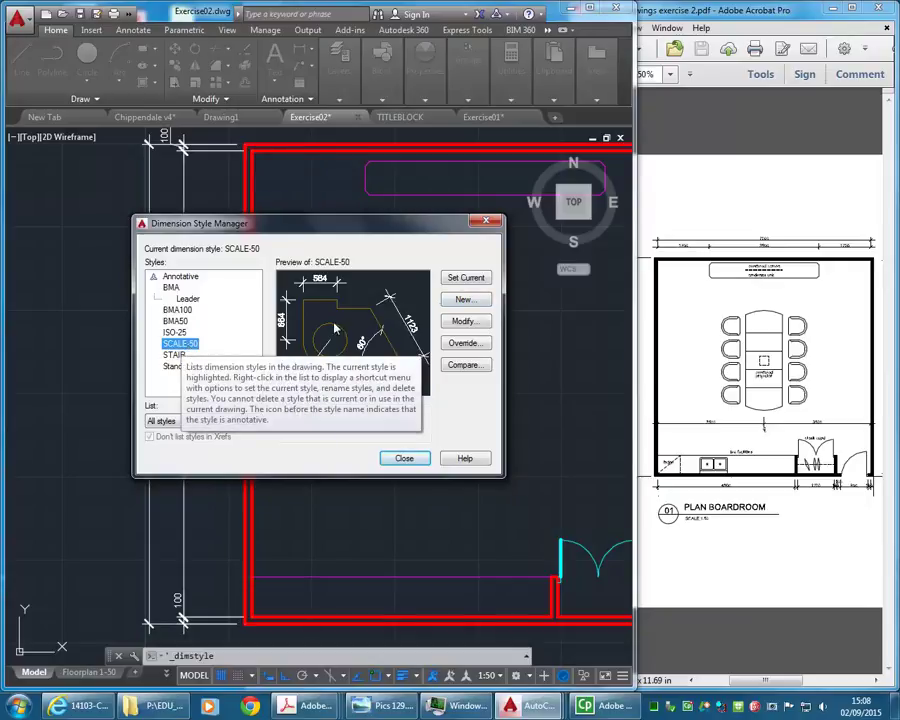
{"action": "left_click", "coordinate": [464, 300]}
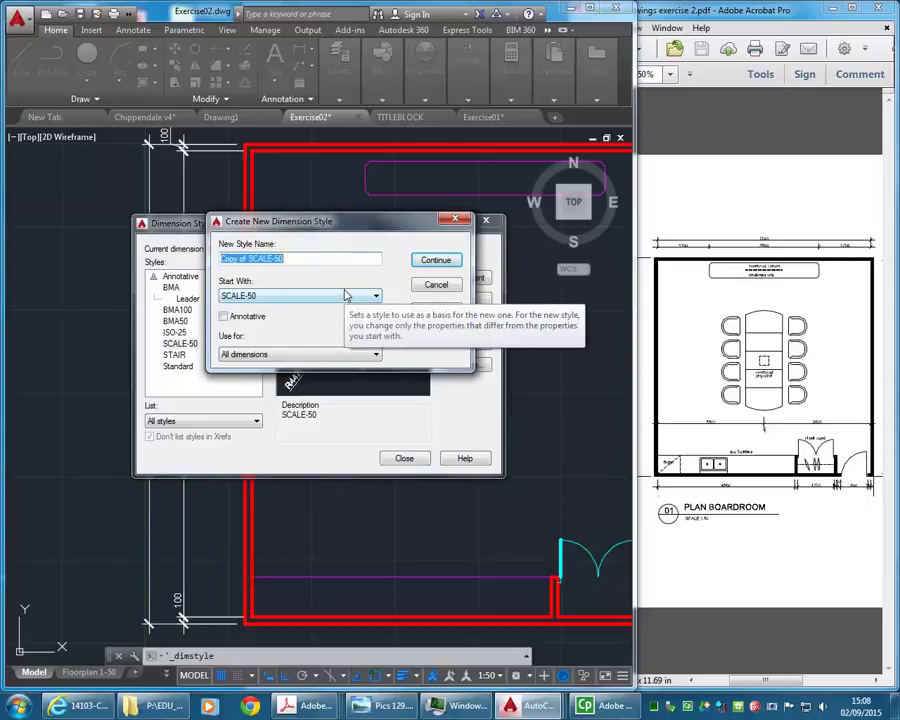
{"action": "type", "text": "ANNO"}
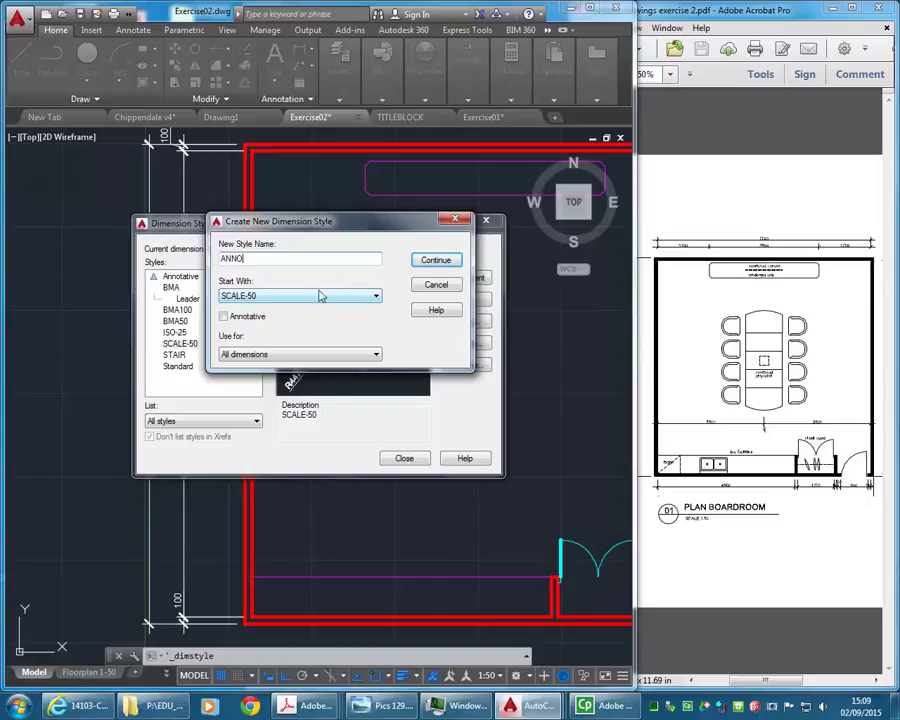
{"action": "left_click_drag", "start_coordinate": [307, 228], "coordinate": [372, 219]}
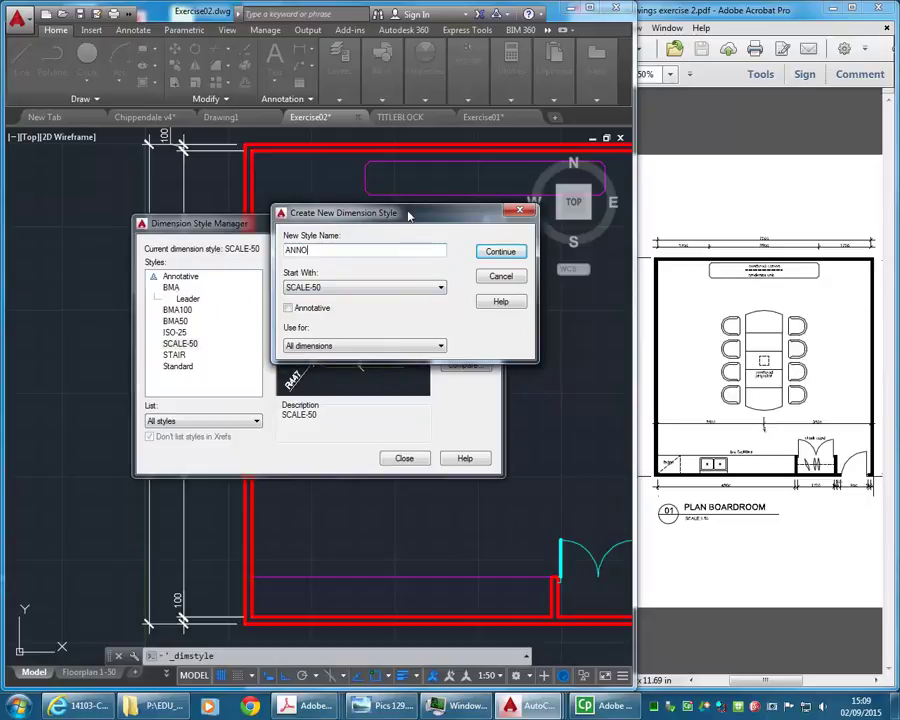
{"action": "left_click_drag", "start_coordinate": [455, 207], "coordinate": [365, 218]}
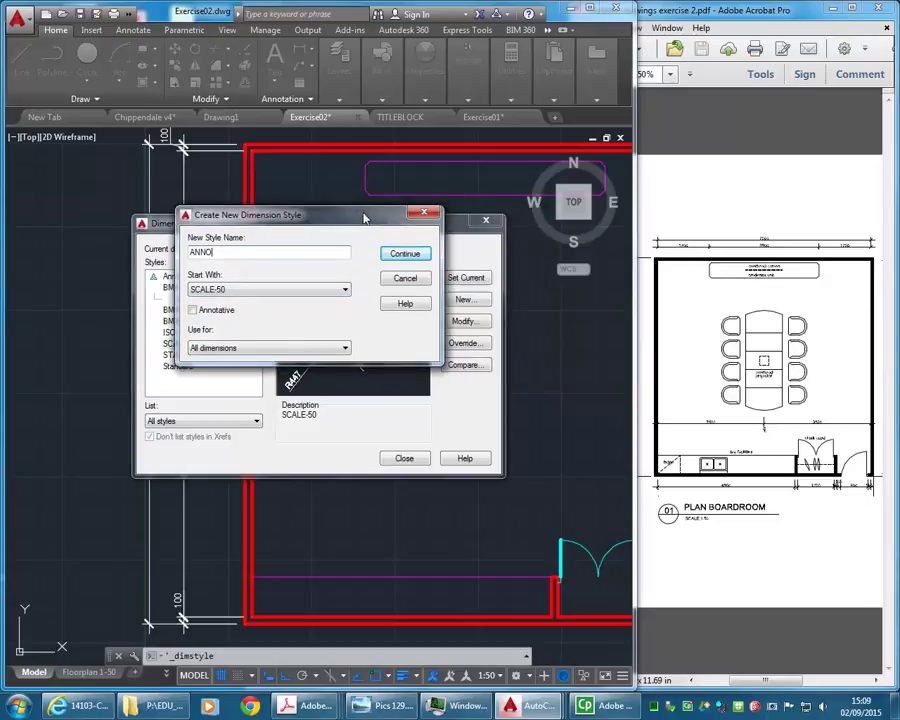
{"action": "left_click", "coordinate": [405, 256]}
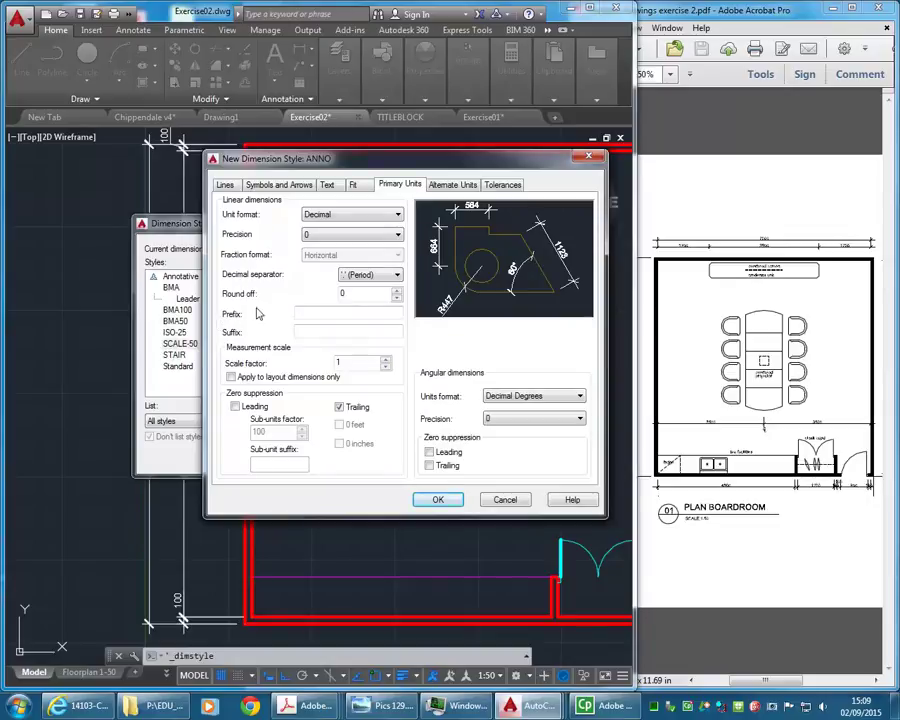
- Make ANNO annotative with fixed-length extension lines of 5, save it, and close the manager
{"action": "left_click", "coordinate": [356, 186]}
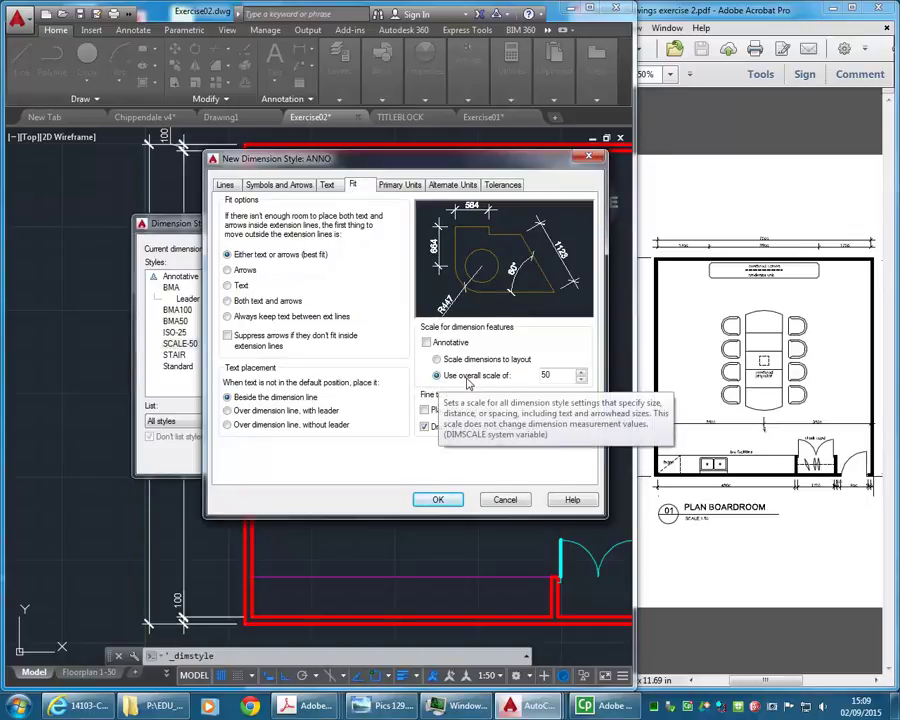
{"action": "left_click", "coordinate": [427, 343]}
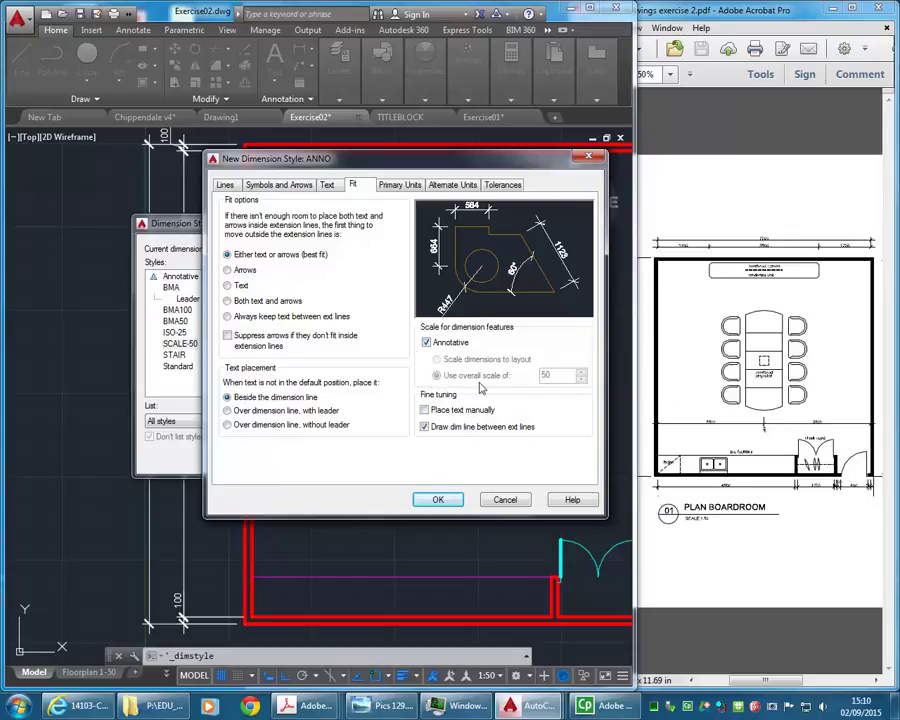
{"action": "left_click", "coordinate": [225, 186]}
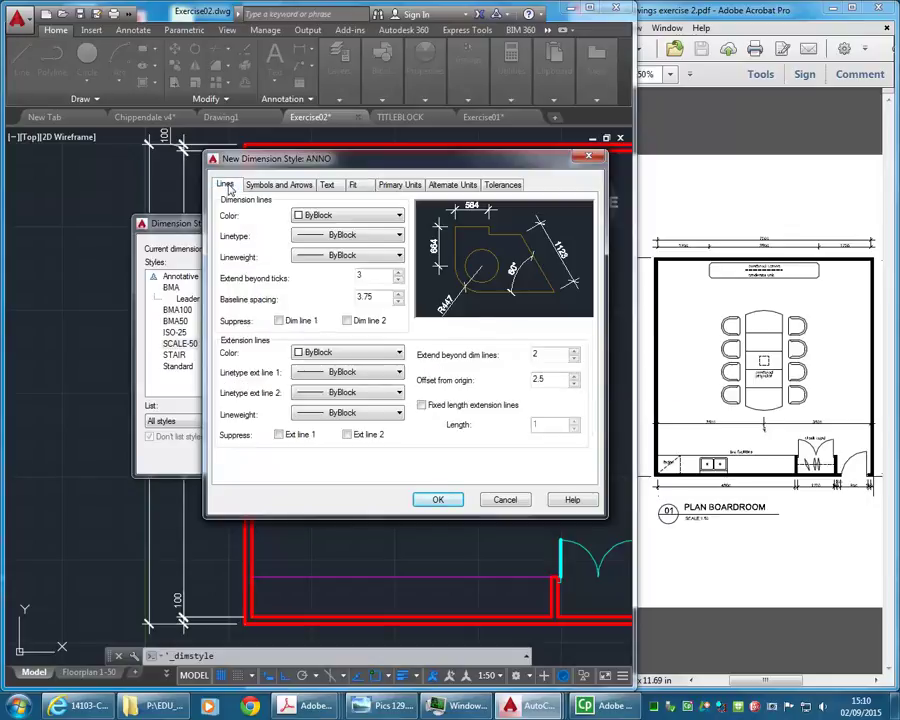
{"action": "left_click", "coordinate": [421, 406]}
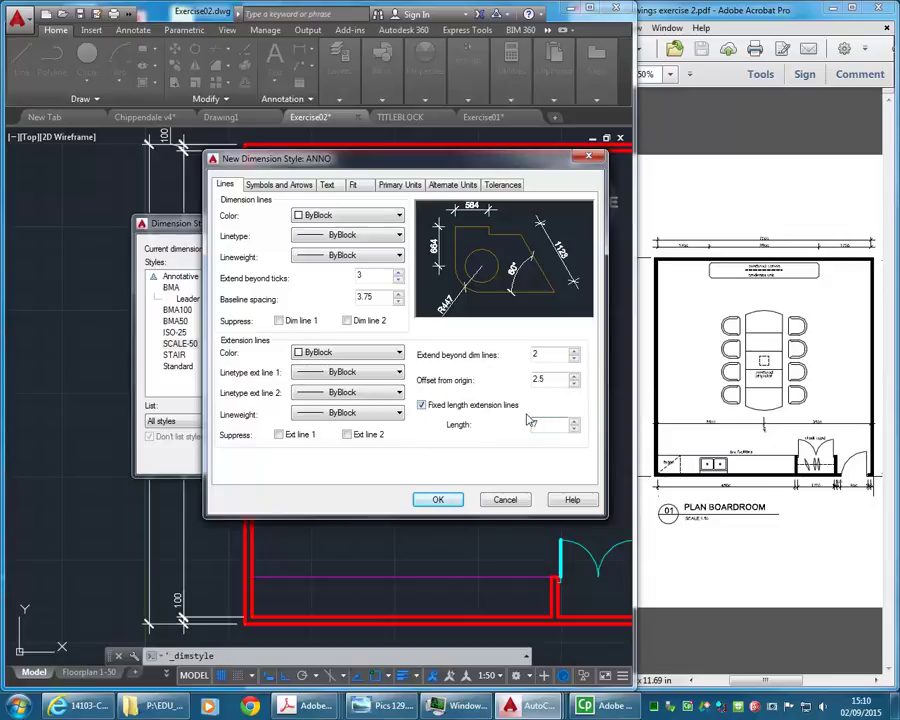
{"action": "left_click", "coordinate": [554, 384]}
{"action": "double_click", "coordinate": [536, 424]}
{"action": "left_click", "coordinate": [552, 426]}
{"action": "left_click", "coordinate": [438, 501]}
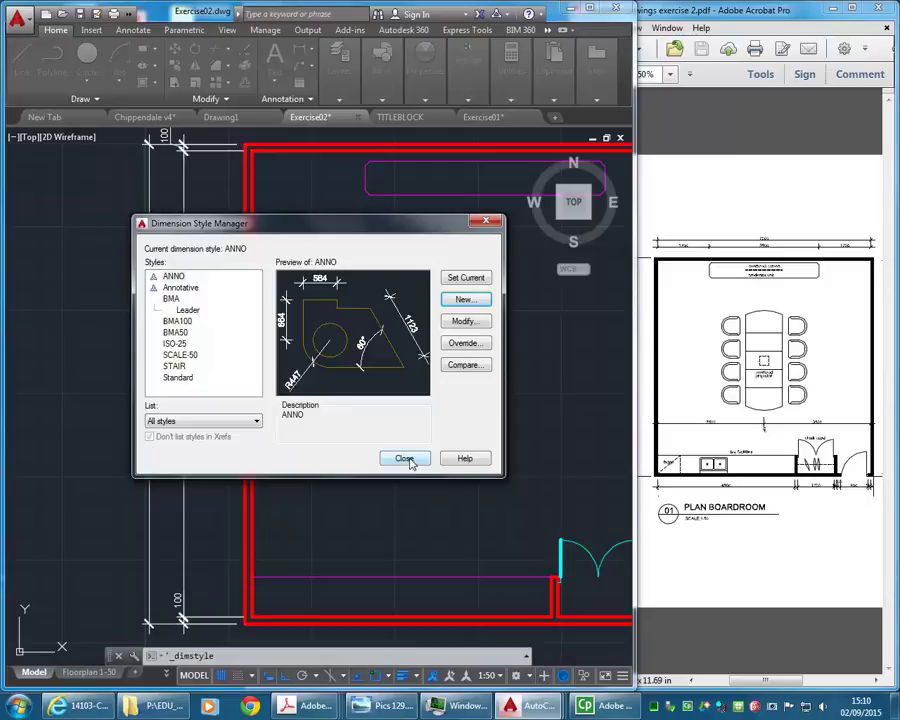
{"action": "left_click", "coordinate": [404, 459]}
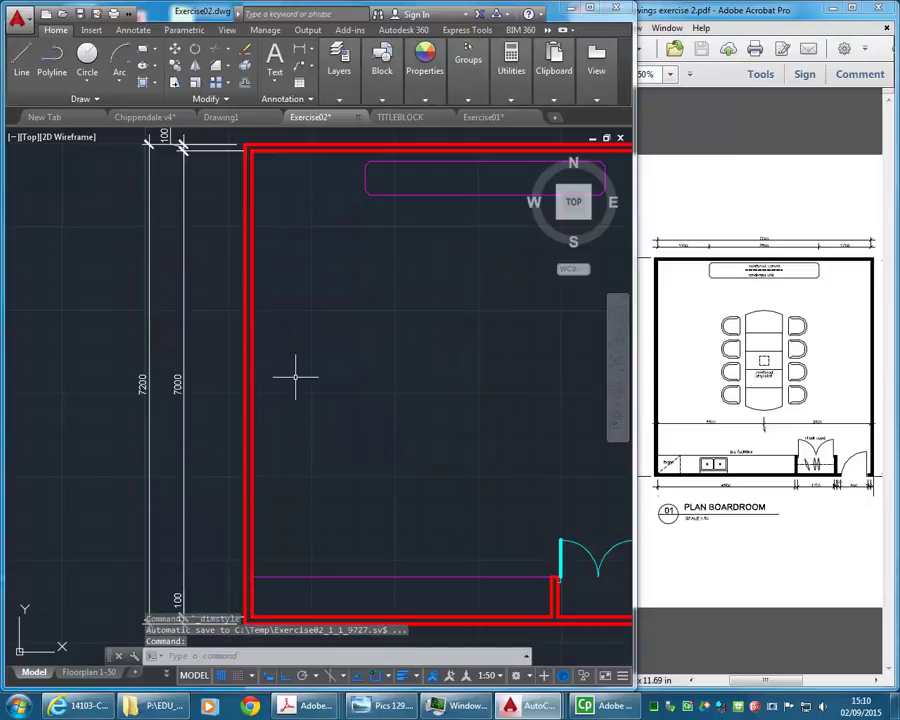
- Apply the current ANNO style to the four left-wall dimensions via a crossing selection
{"action": "scroll", "coordinate": [298, 378], "scroll_direction": "down", "scroll_amount": 3}
{"action": "mouse_move", "coordinate": [300, 386]}
{"action": "middle_mouse_down"}
{"action": "mouse_move", "coordinate": [278, 401]}
{"action": "mouse_move", "coordinate": [273, 391]}
{"action": "middle_mouse_up"}
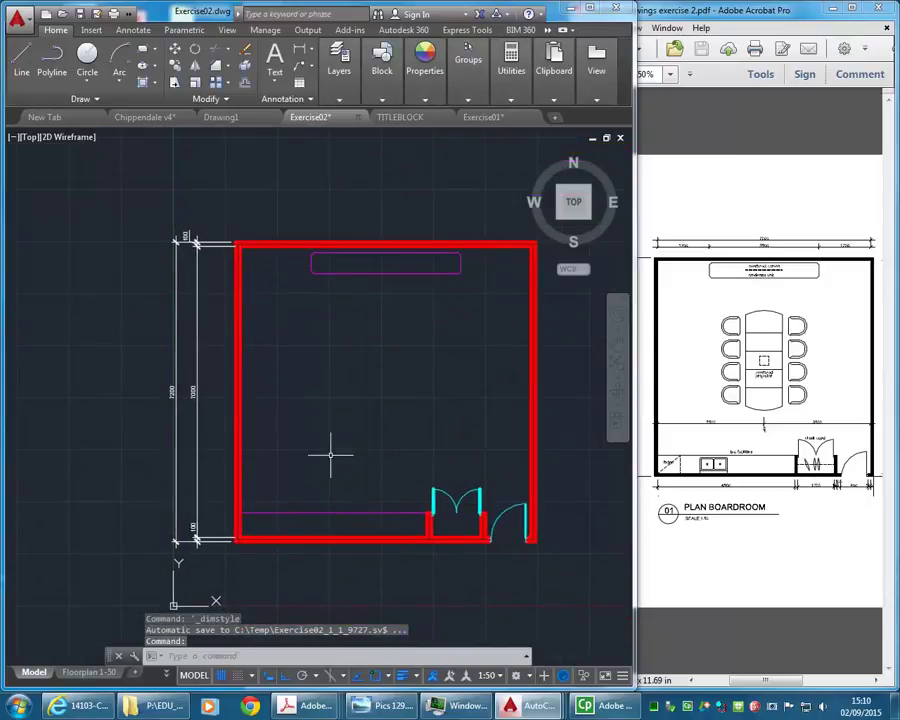
{"action": "middle_click_drag", "start_coordinate": [329, 451], "coordinate": [338, 460]}
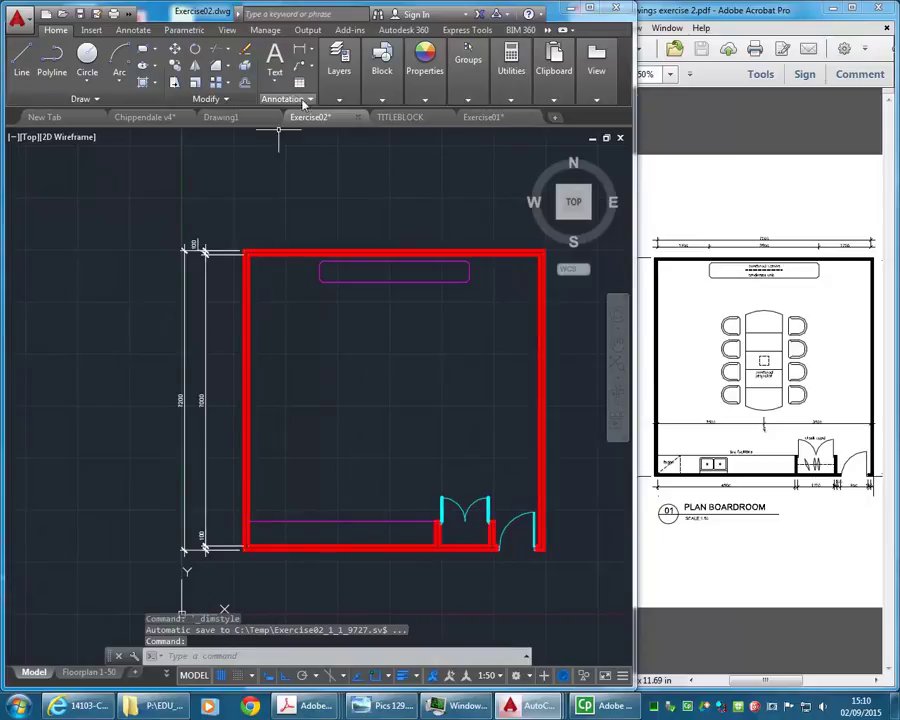
{"action": "left_click", "coordinate": [133, 30]}
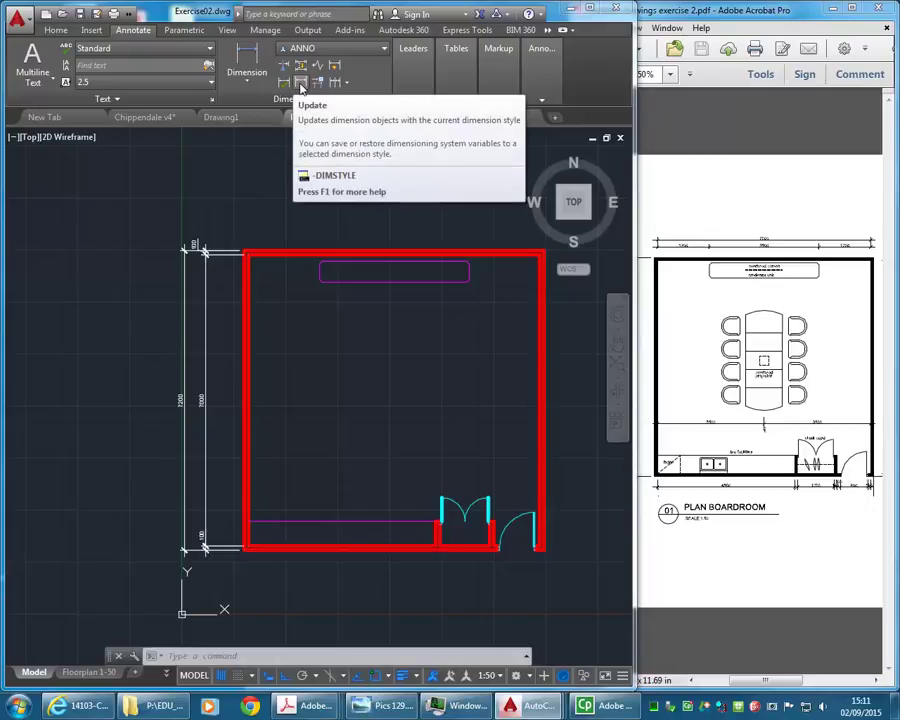
{"action": "left_click", "coordinate": [301, 88]}
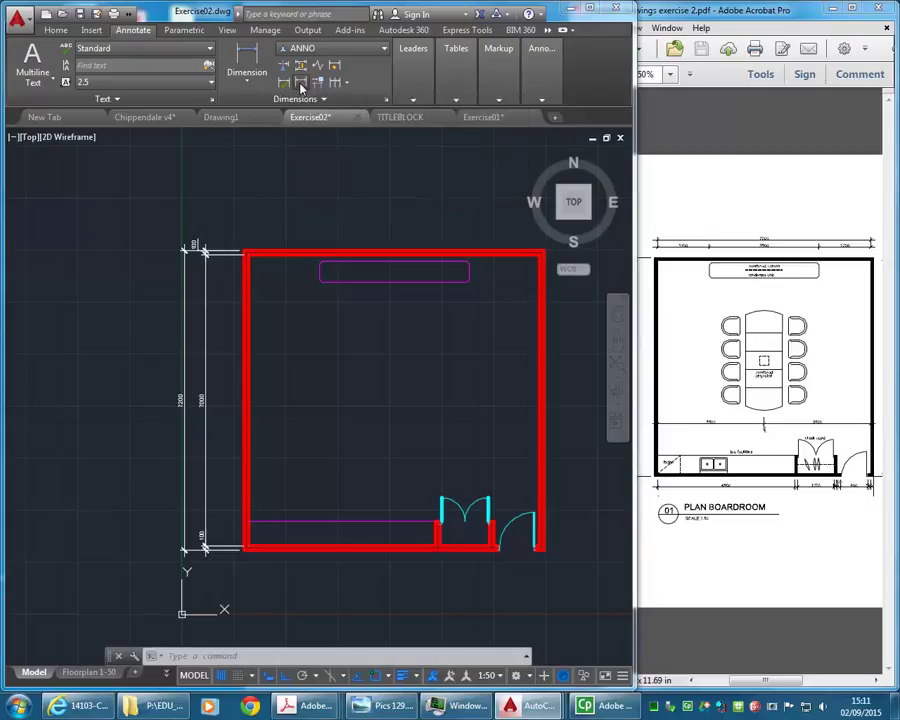
{"action": "left_click", "coordinate": [237, 198]}
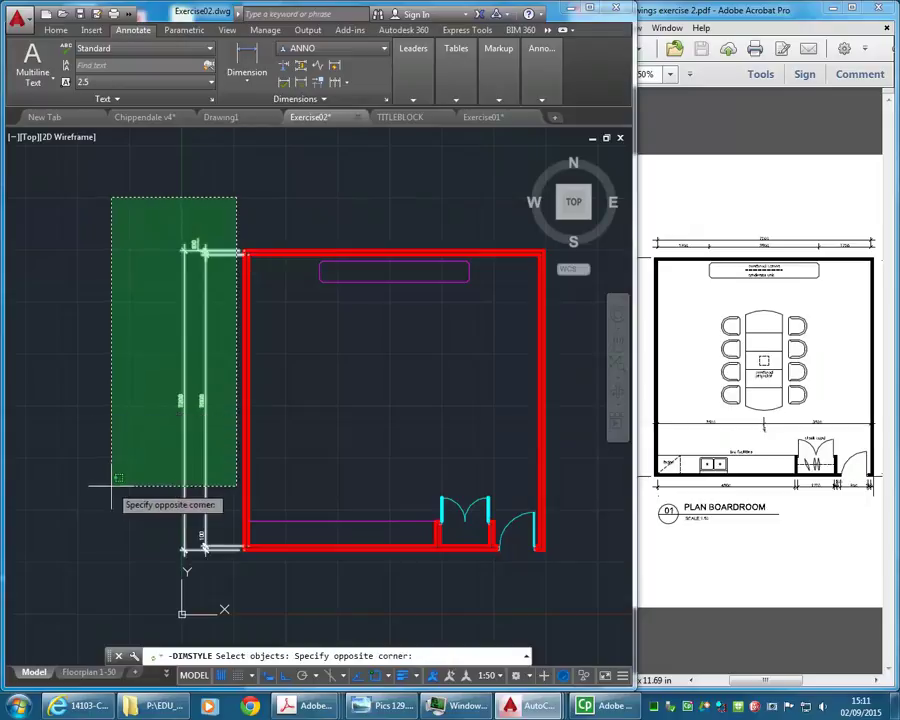
{"action": "left_click", "coordinate": [118, 566]}
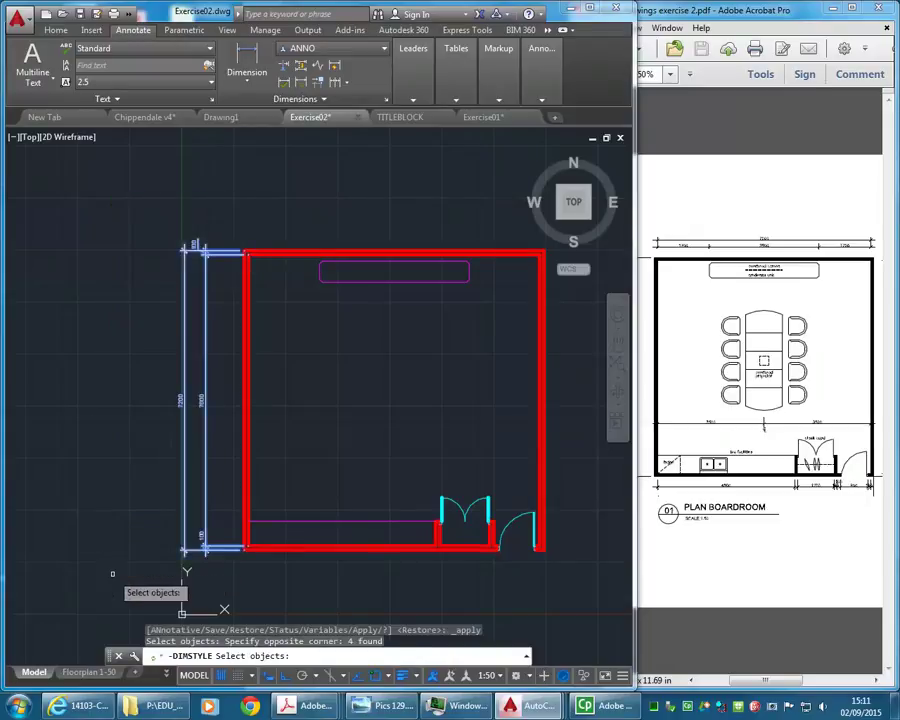
{"action": "key", "text": "Return"}
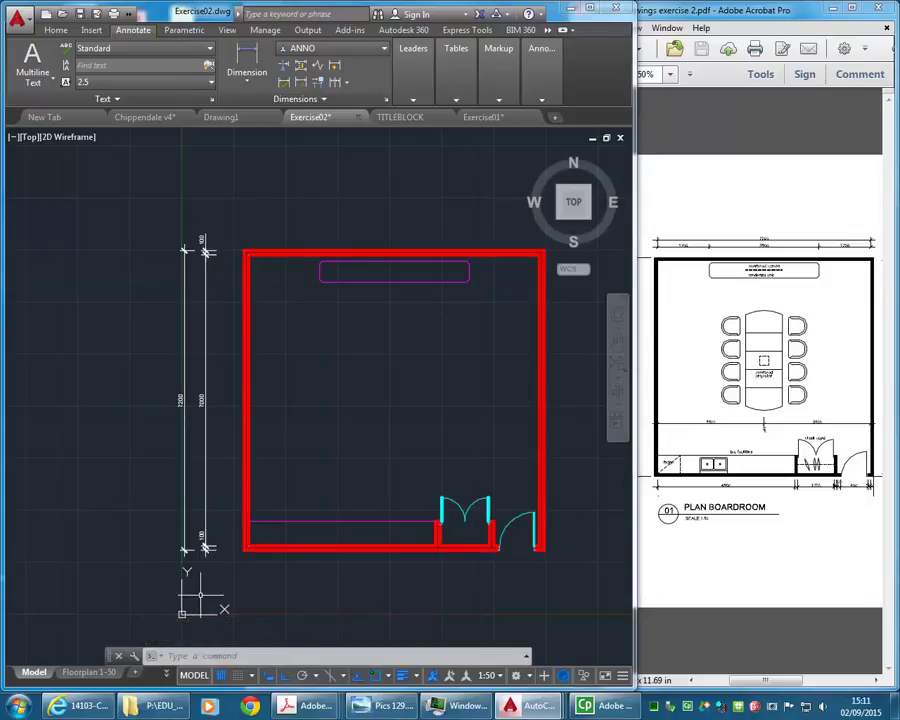
{"action": "scroll", "coordinate": [195, 582], "scroll_direction": "up", "scroll_amount": 8}
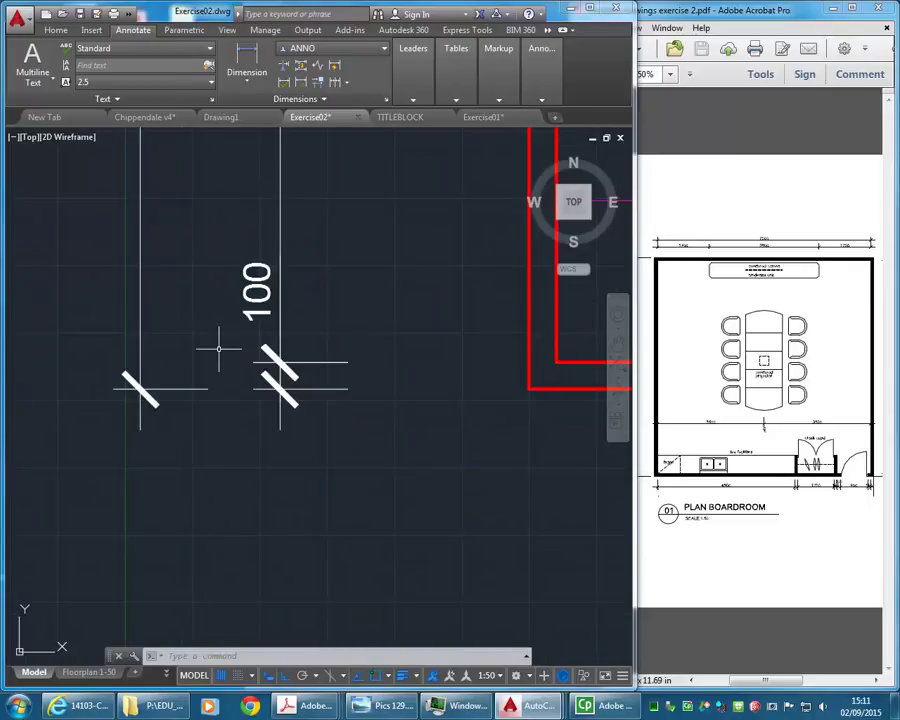
{"action": "scroll", "coordinate": [219, 349], "scroll_direction": "down", "scroll_amount": 6}
{"action": "scroll", "coordinate": [130, 367], "scroll_direction": "down", "scroll_amount": 2}
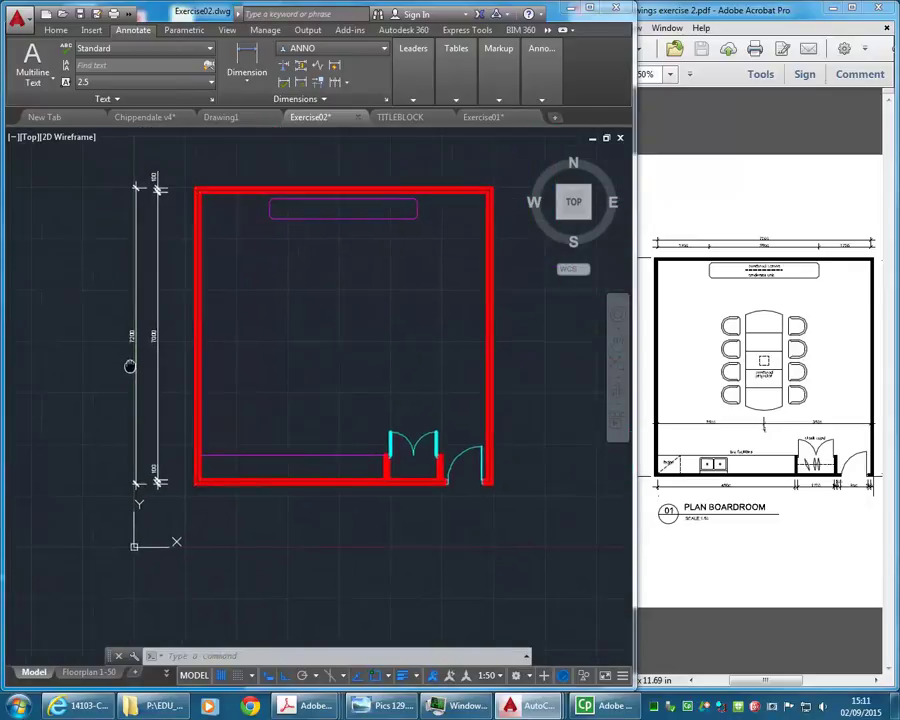
{"action": "middle_click_drag", "start_coordinate": [130, 367], "coordinate": [118, 416]}
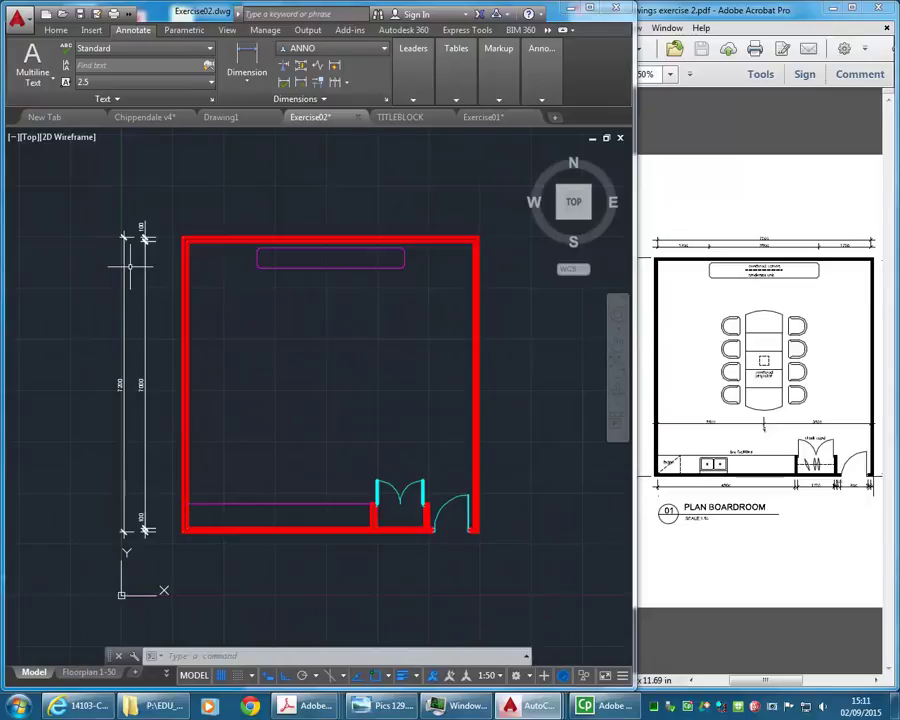
{"action": "scroll", "coordinate": [128, 197], "scroll_direction": "up", "scroll_amount": 4}
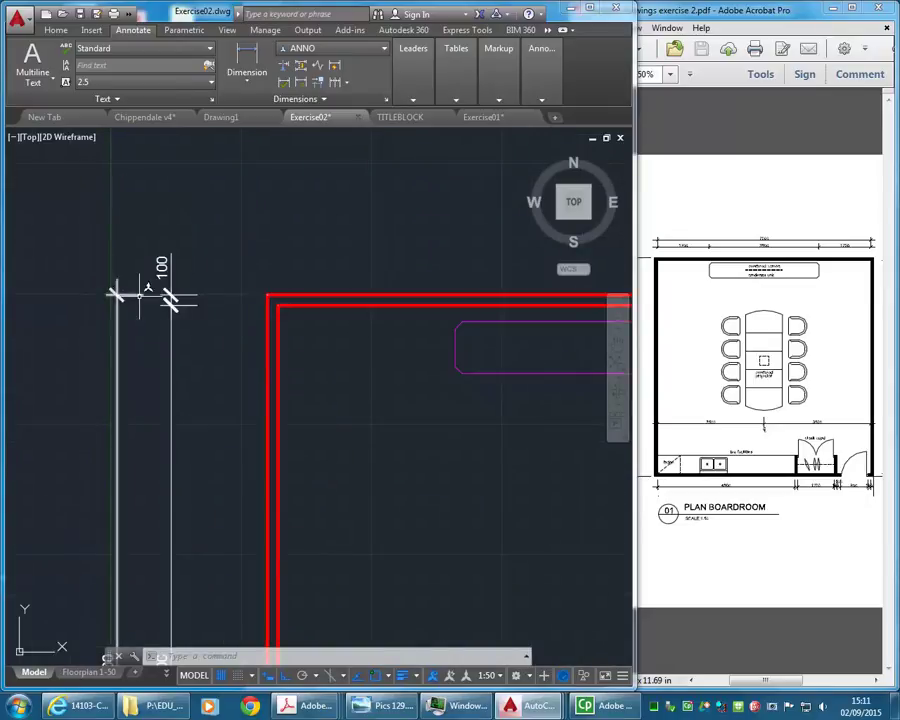
{"action": "scroll", "coordinate": [150, 300], "scroll_direction": "down", "scroll_amount": 4}
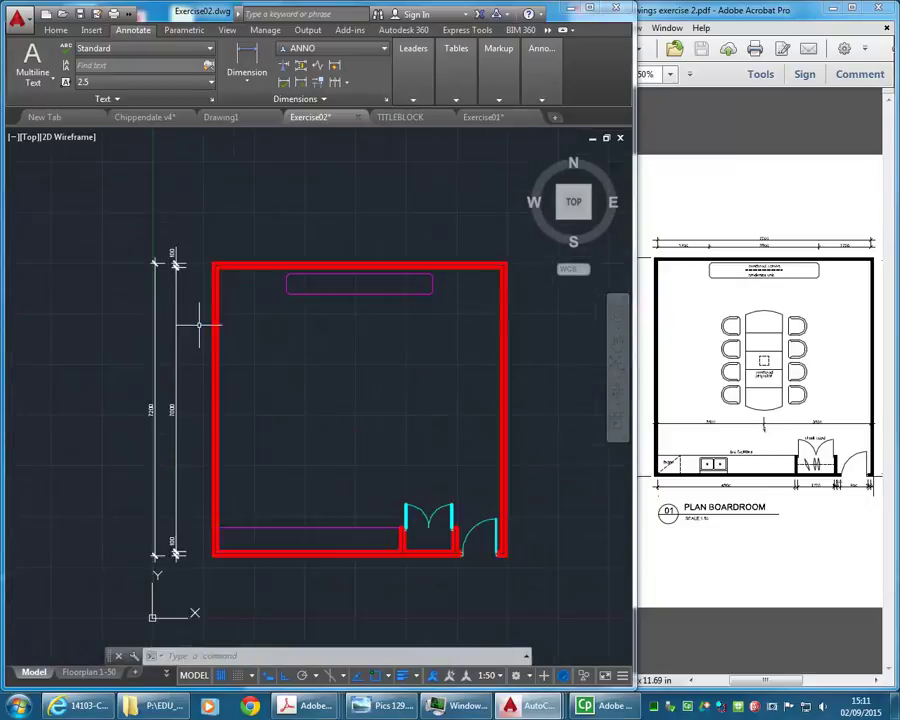
- Change ANNO's fixed extension line length from 5 to 10, then open the annotation scale list
{"action": "left_click", "coordinate": [48, 26]}
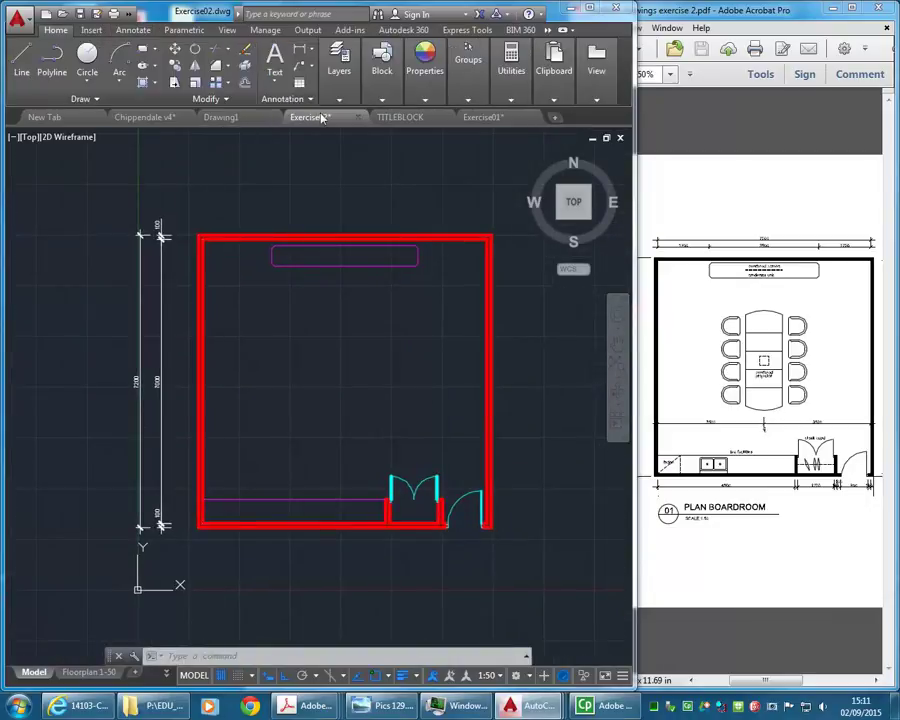
{"action": "left_click", "coordinate": [268, 98]}
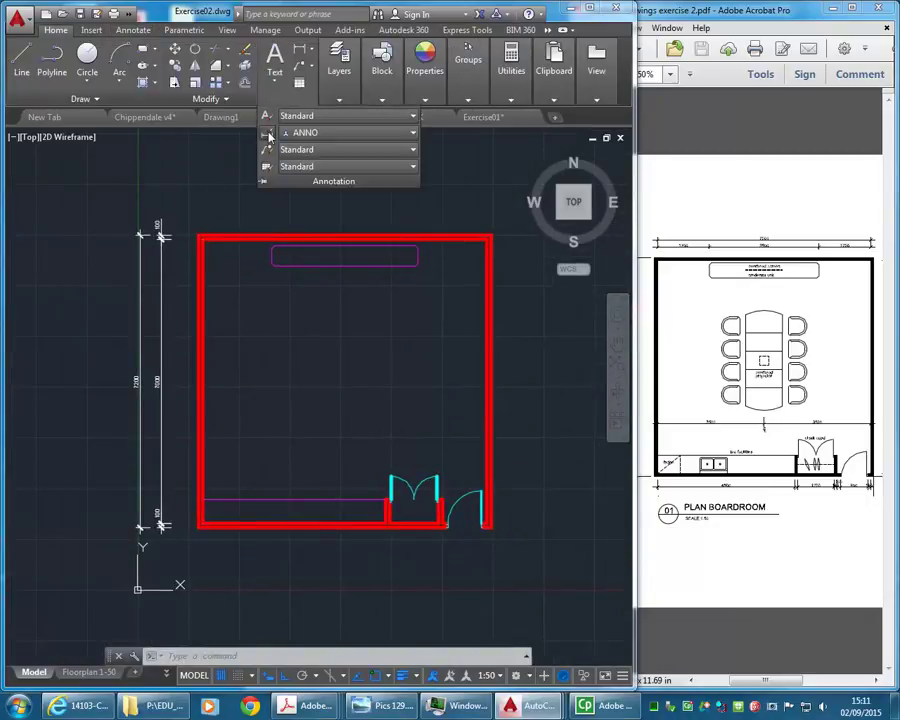
{"action": "left_click", "coordinate": [267, 134]}
{"action": "left_click", "coordinate": [460, 323]}
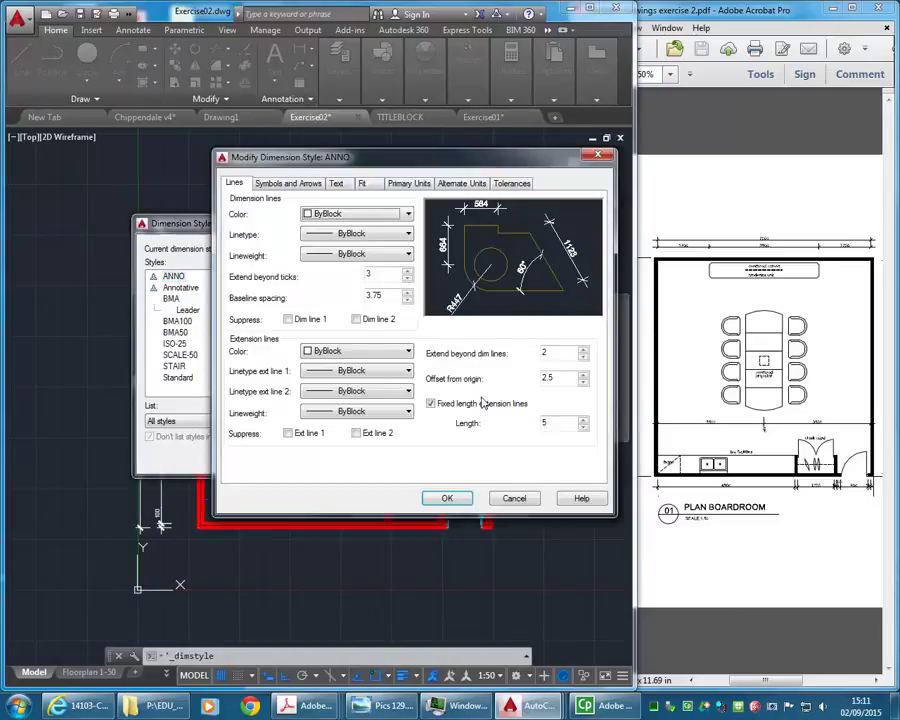
{"action": "double_click", "coordinate": [546, 422]}
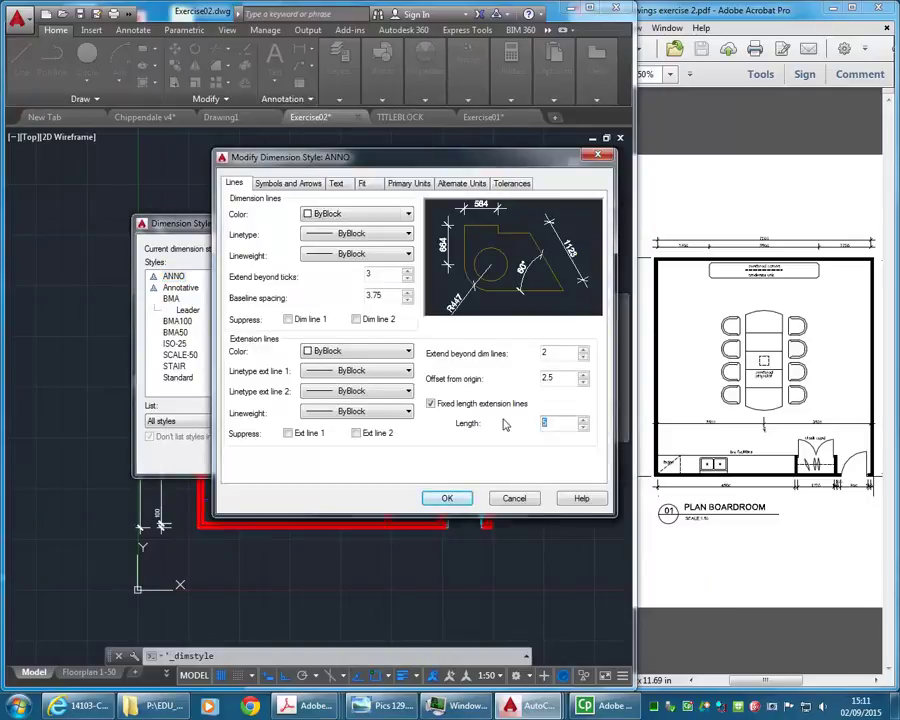
{"action": "type", "text": "10"}
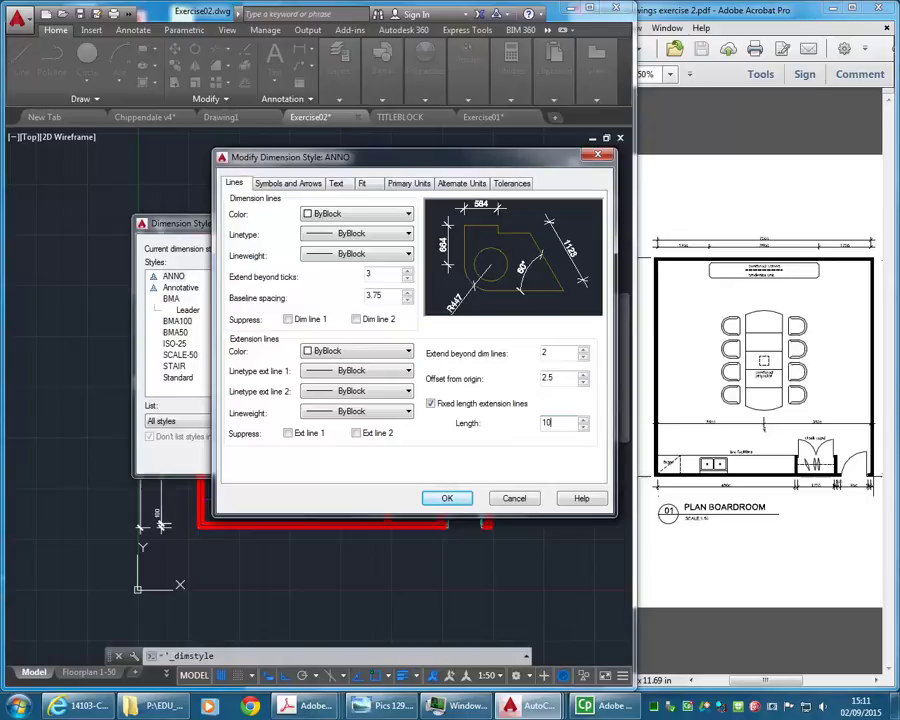
{"action": "left_click", "coordinate": [448, 497]}
{"action": "left_click", "coordinate": [402, 457]}
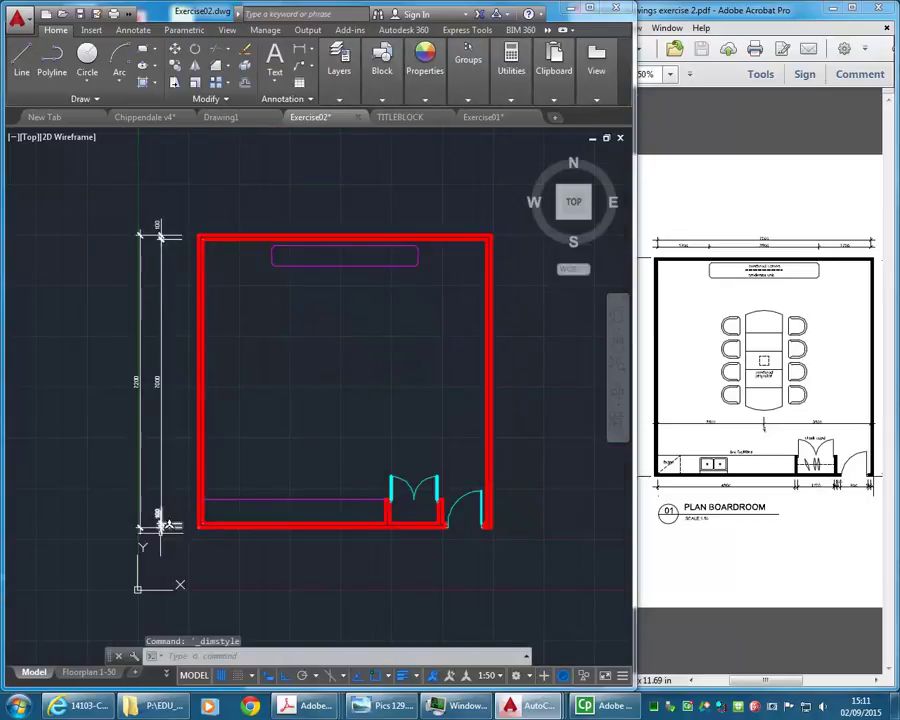
{"action": "scroll", "coordinate": [160, 525], "scroll_direction": "up", "scroll_amount": 6}
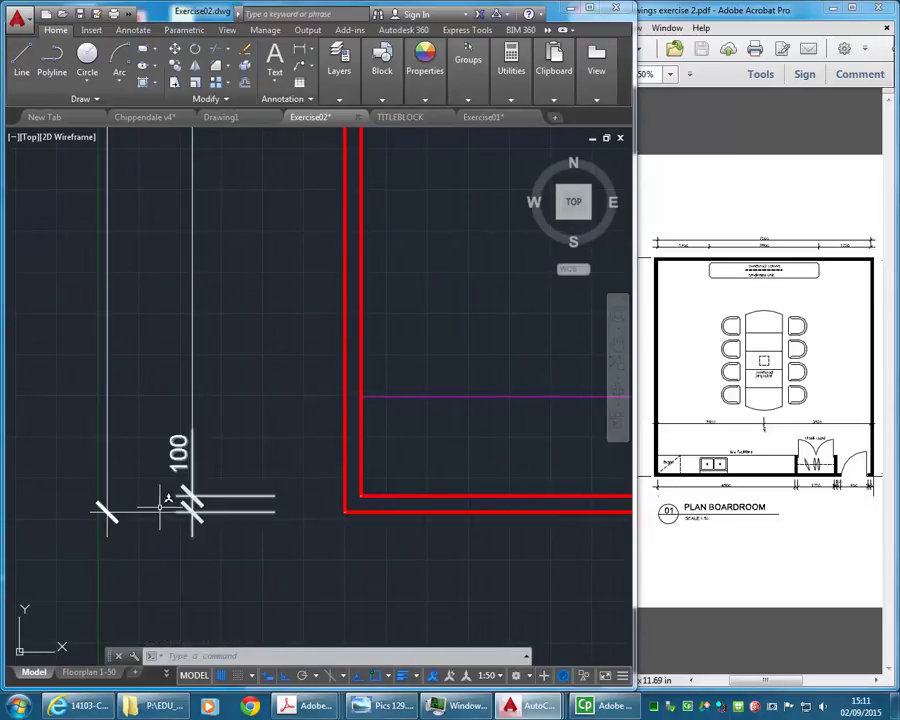
{"action": "scroll", "coordinate": [160, 507], "scroll_direction": "down", "scroll_amount": 6}
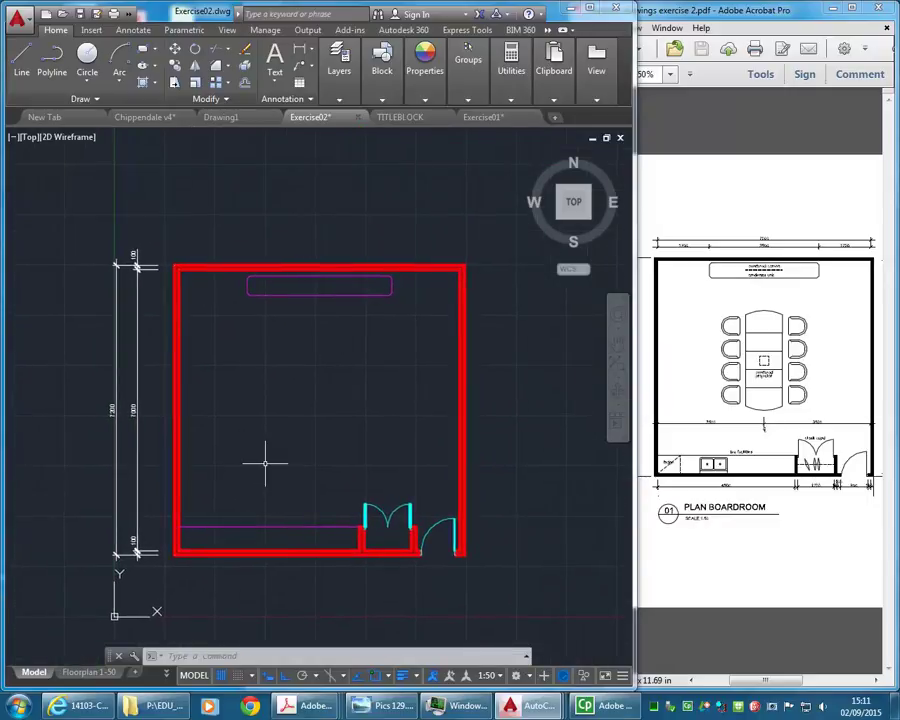
{"action": "left_click", "coordinate": [501, 678]}
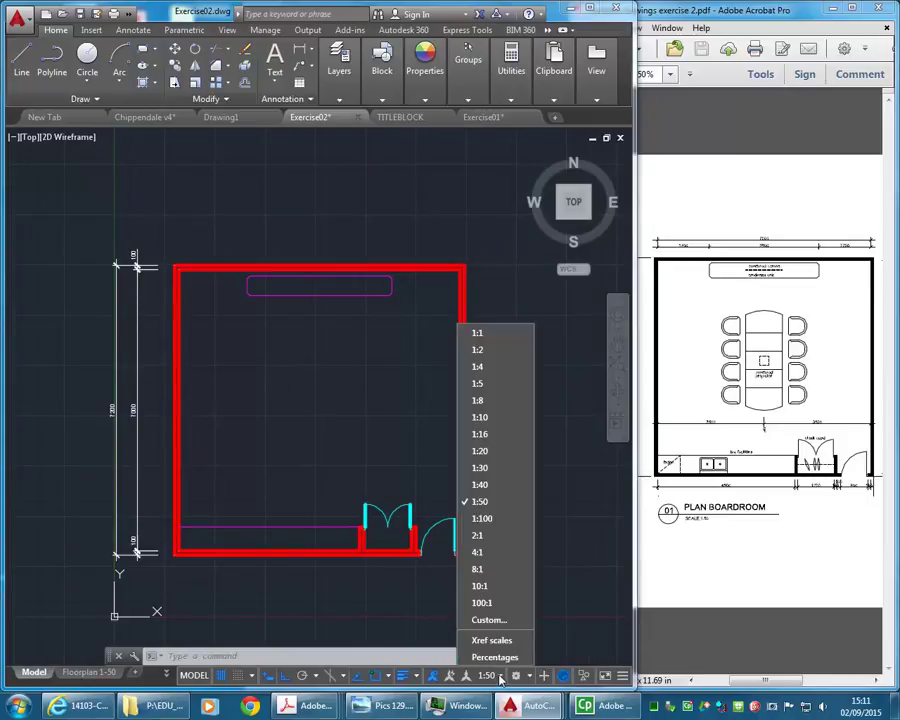
{"action": "left_click", "coordinate": [483, 519]}
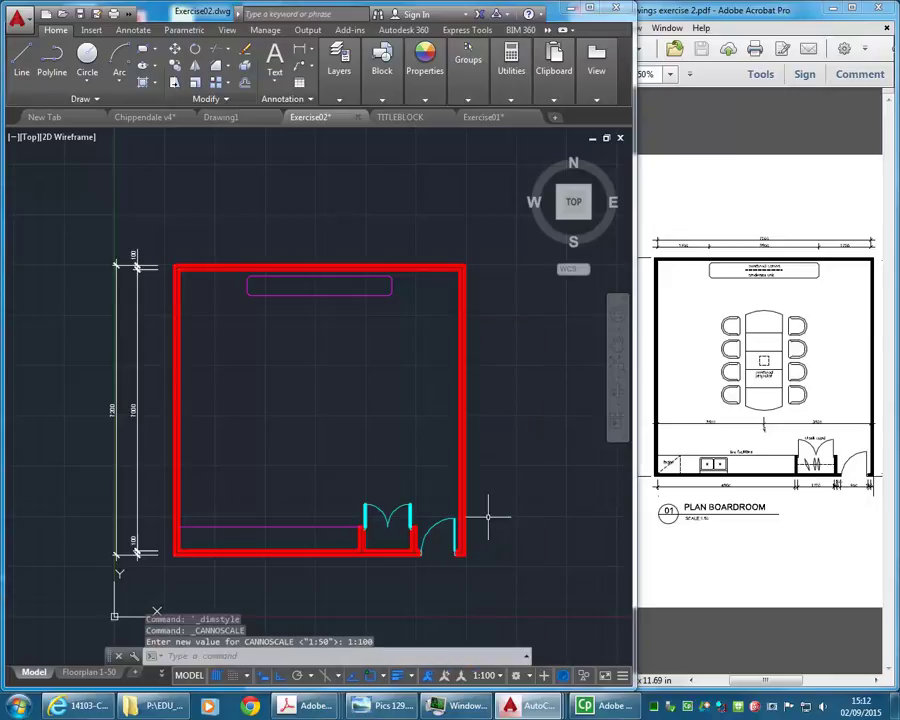
{"action": "type", "text": "dli"}
{"action": "key", "text": "Return"}
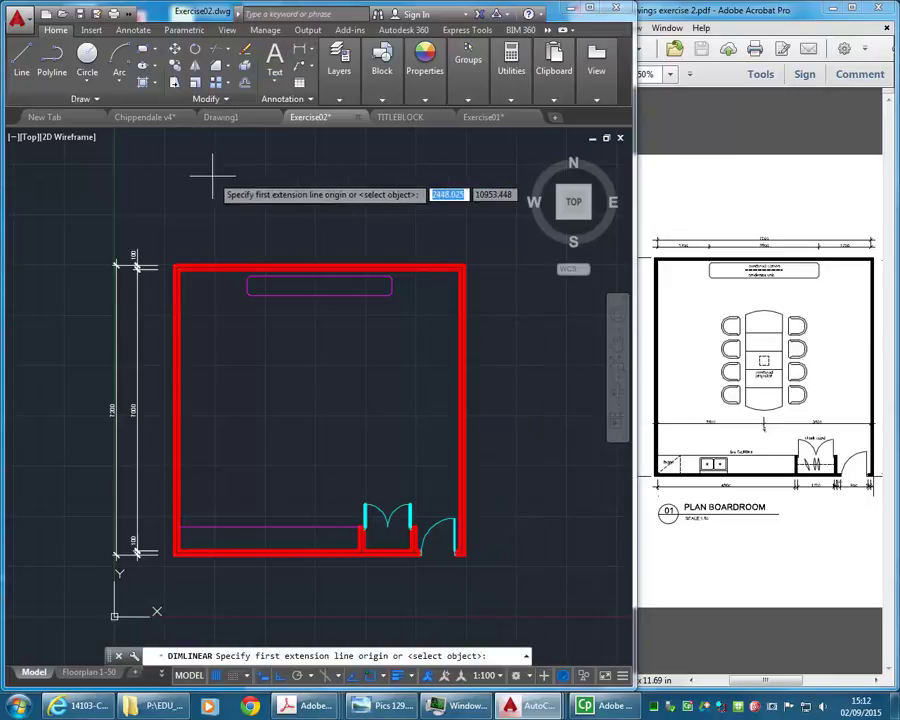
{"action": "left_click", "coordinate": [175, 267]}
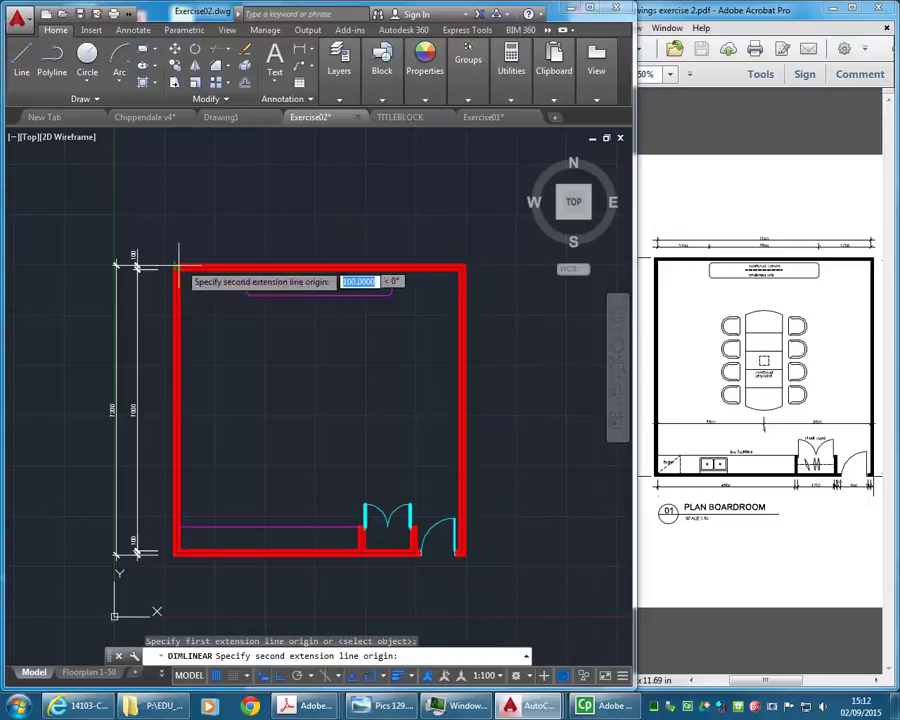
{"action": "left_click", "coordinate": [463, 267]}
{"action": "left_click", "coordinate": [465, 207]}
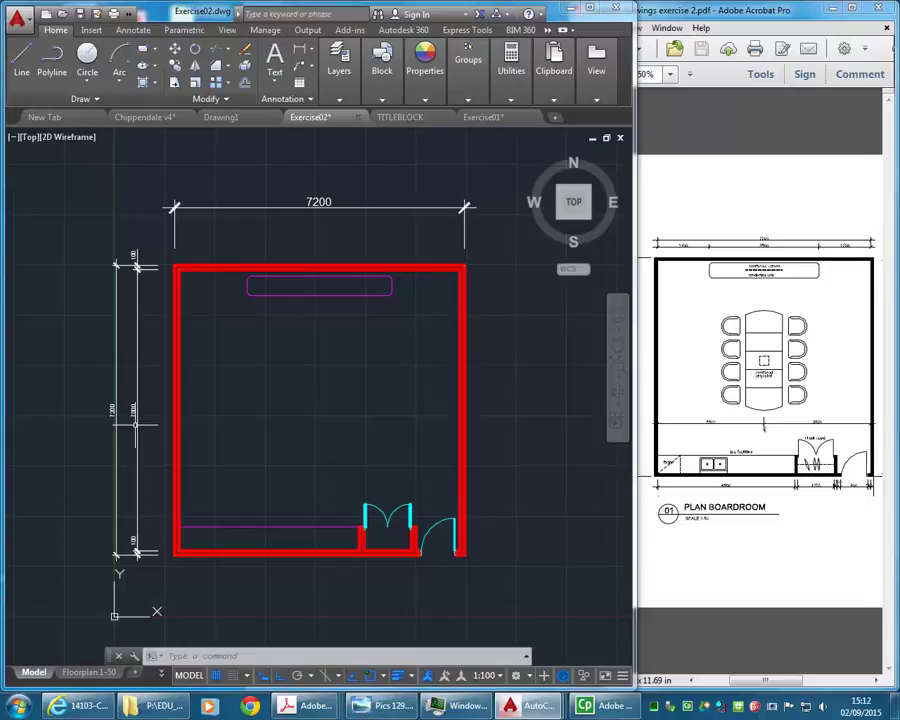
{"action": "left_click", "coordinate": [206, 207]}
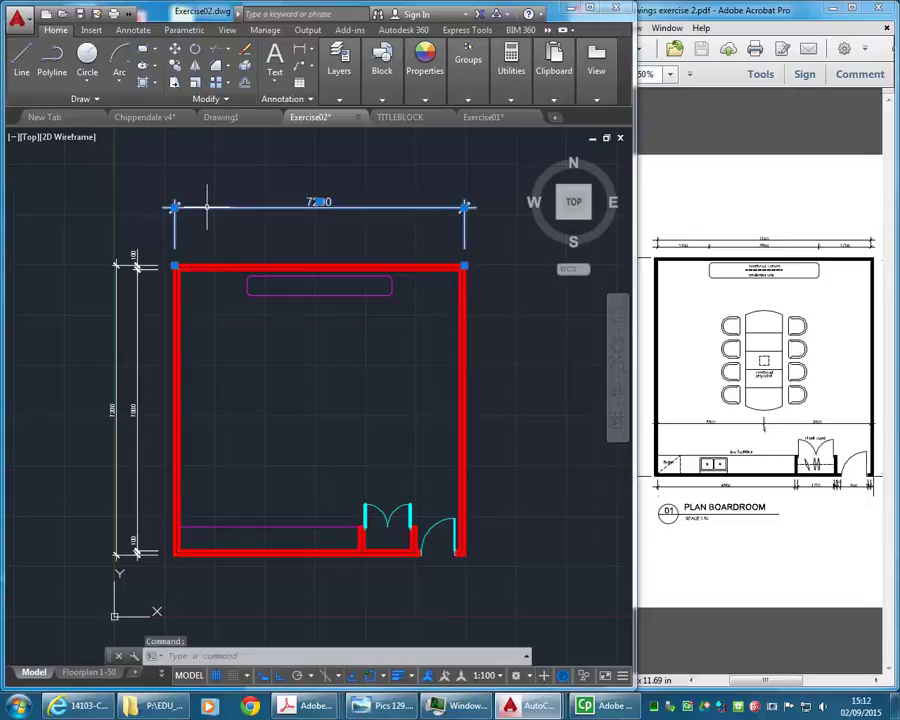
{"action": "key", "text": "Delete"}
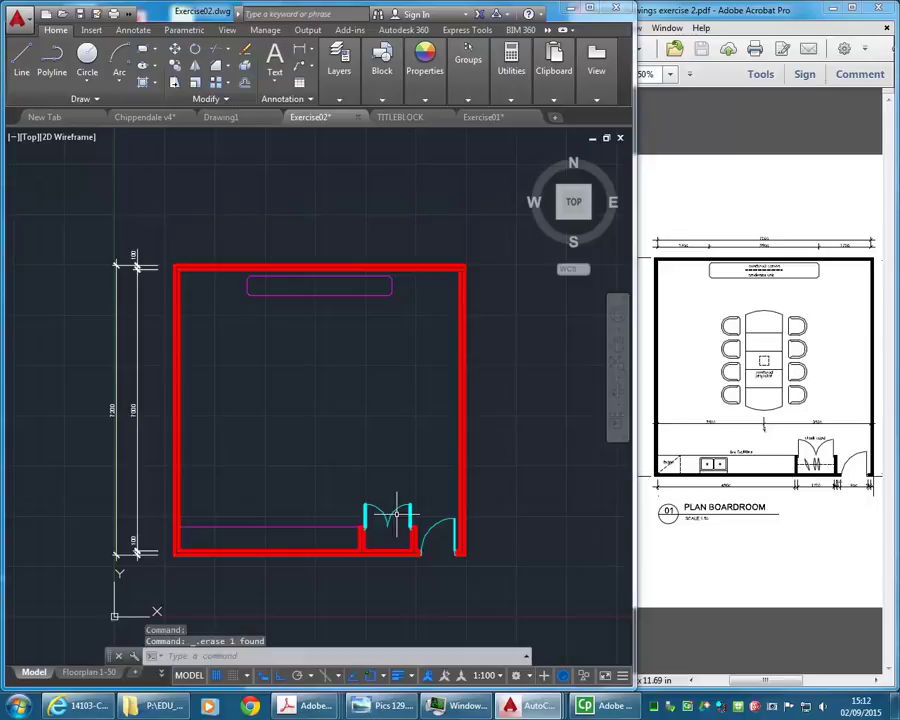
{"action": "left_click", "coordinate": [497, 676]}
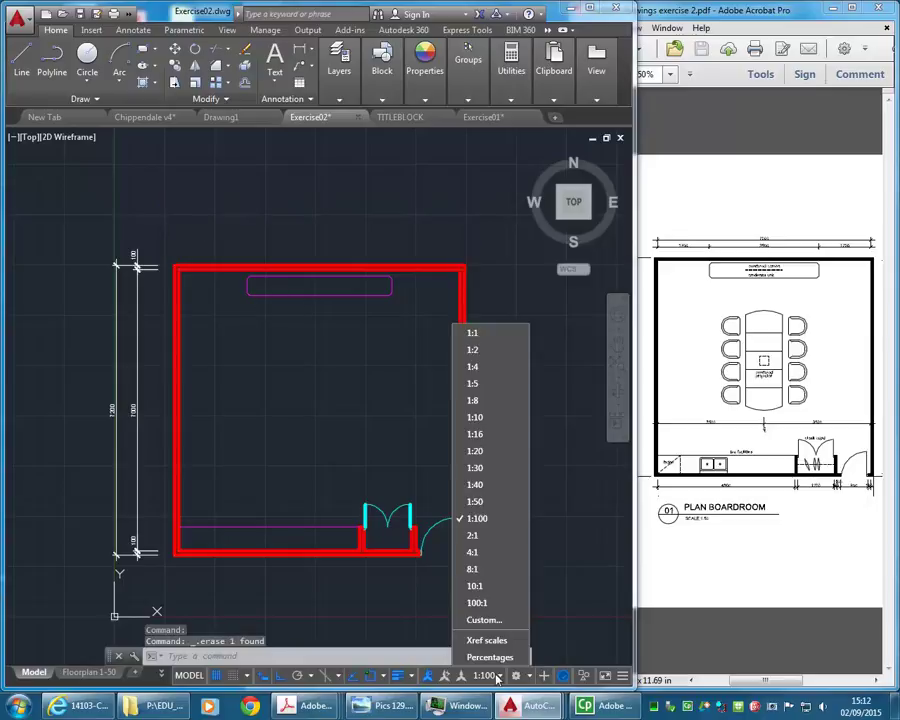
- Set the annotation scale back to 1:50
{"action": "left_click", "coordinate": [495, 501]}
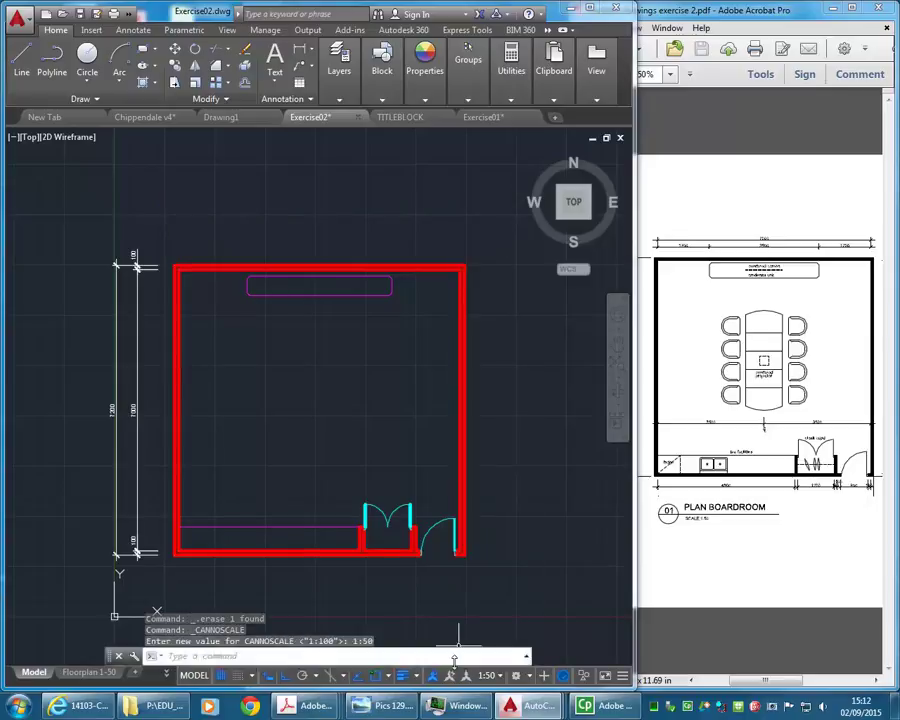
{"action": "left_click", "coordinate": [497, 677]}
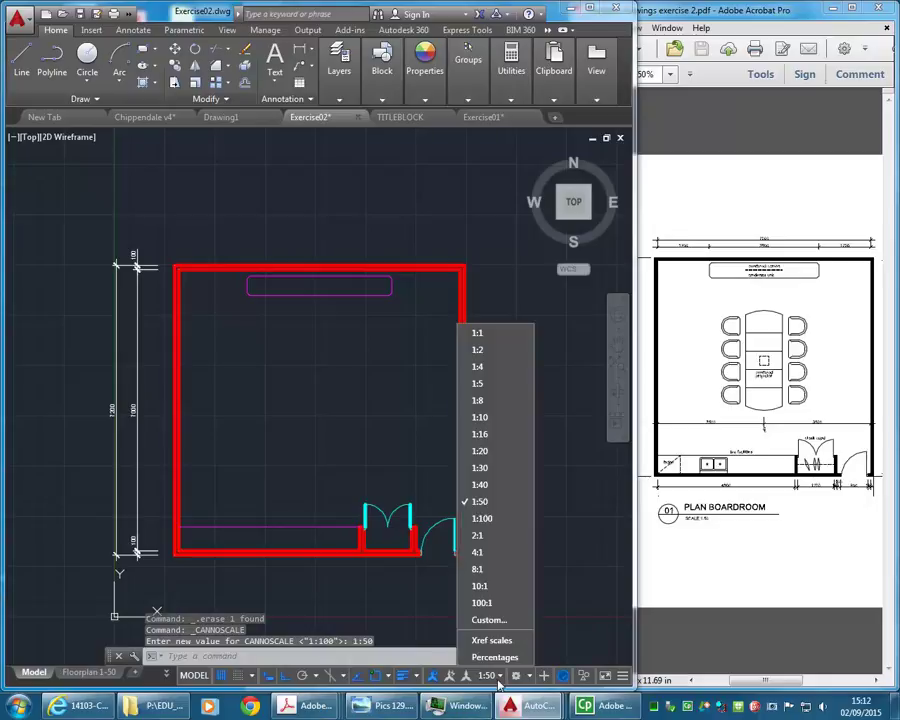
{"action": "left_click", "coordinate": [482, 502]}
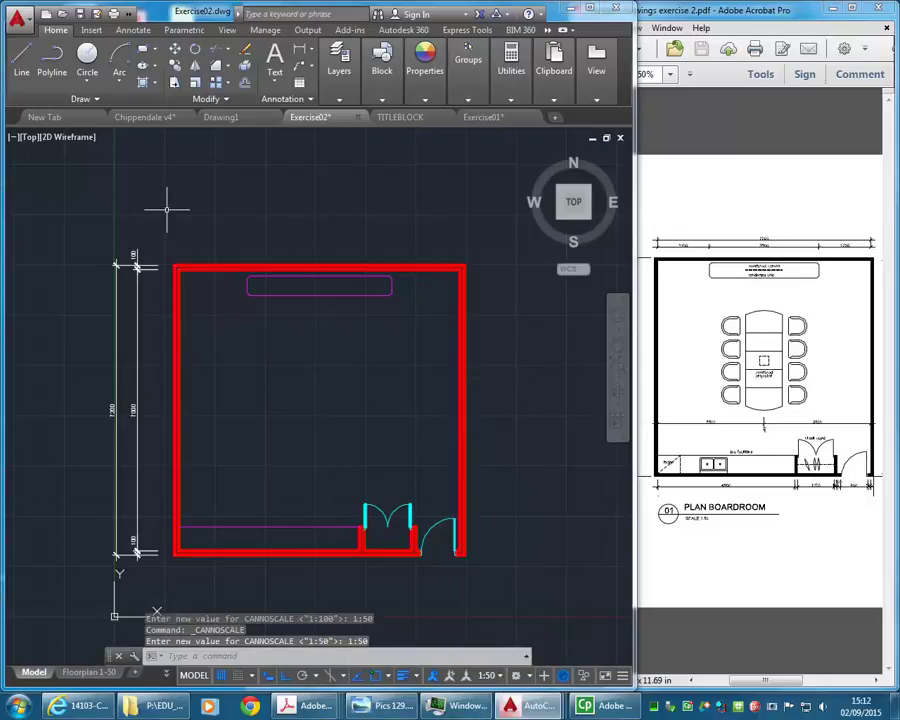
- Dimension the room's overall 7200 width above the top wall
{"action": "left_click", "coordinate": [297, 55]}
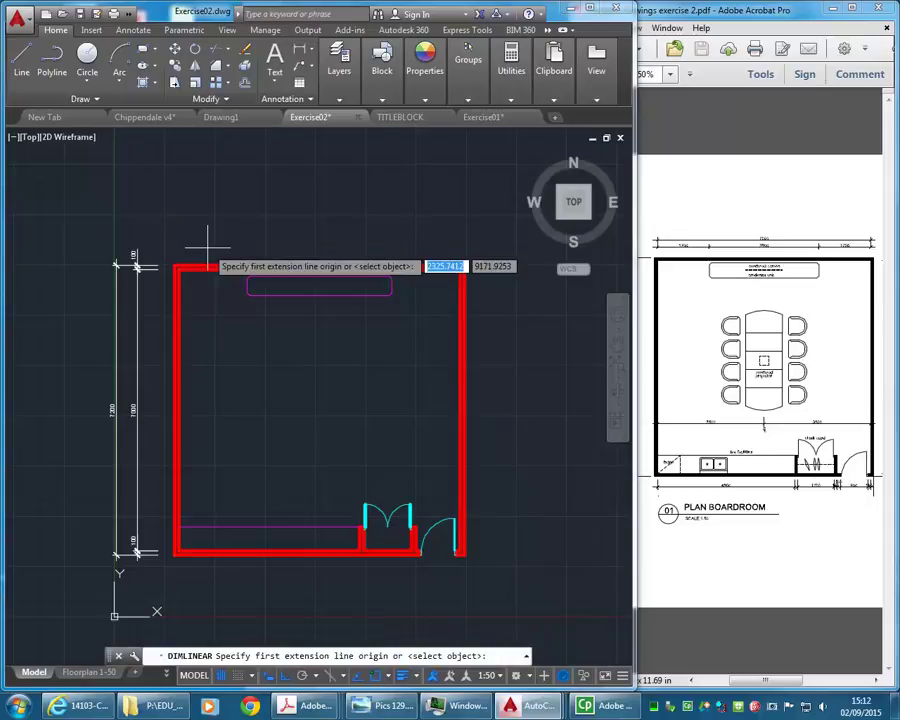
{"action": "scroll", "coordinate": [180, 262], "scroll_direction": "up", "scroll_amount": 2}
{"action": "scroll", "coordinate": [150, 340], "scroll_direction": "up", "scroll_amount": 2}
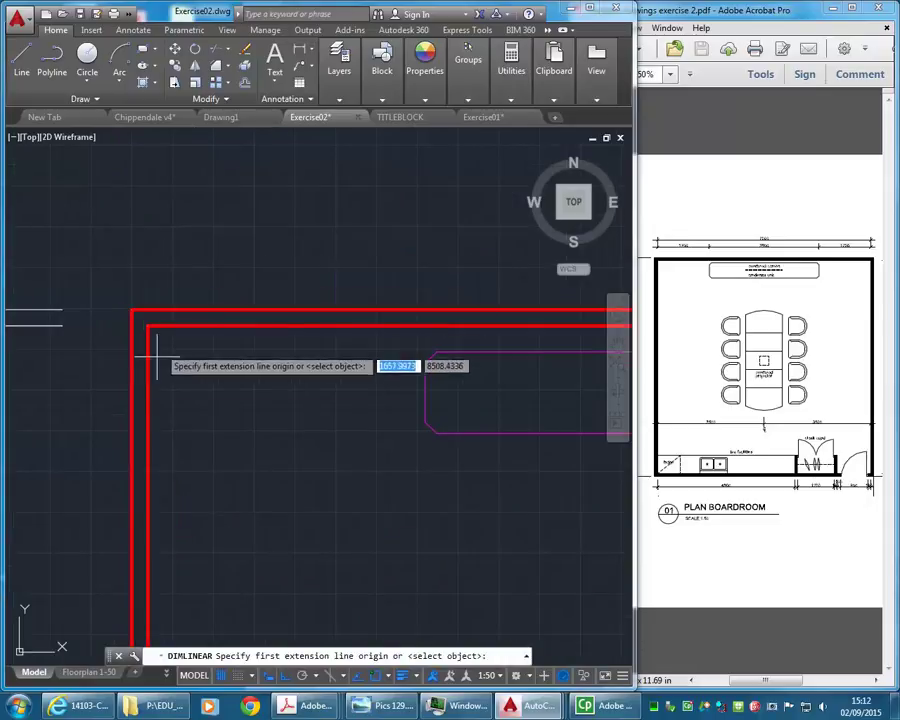
{"action": "left_click", "coordinate": [137, 307]}
{"action": "scroll", "coordinate": [138, 305], "scroll_direction": "down", "scroll_amount": 2}
{"action": "scroll", "coordinate": [338, 295], "scroll_direction": "up", "scroll_amount": 2}
{"action": "left_click", "coordinate": [427, 323]}
{"action": "scroll", "coordinate": [440, 290], "scroll_direction": "down", "scroll_amount": 4}
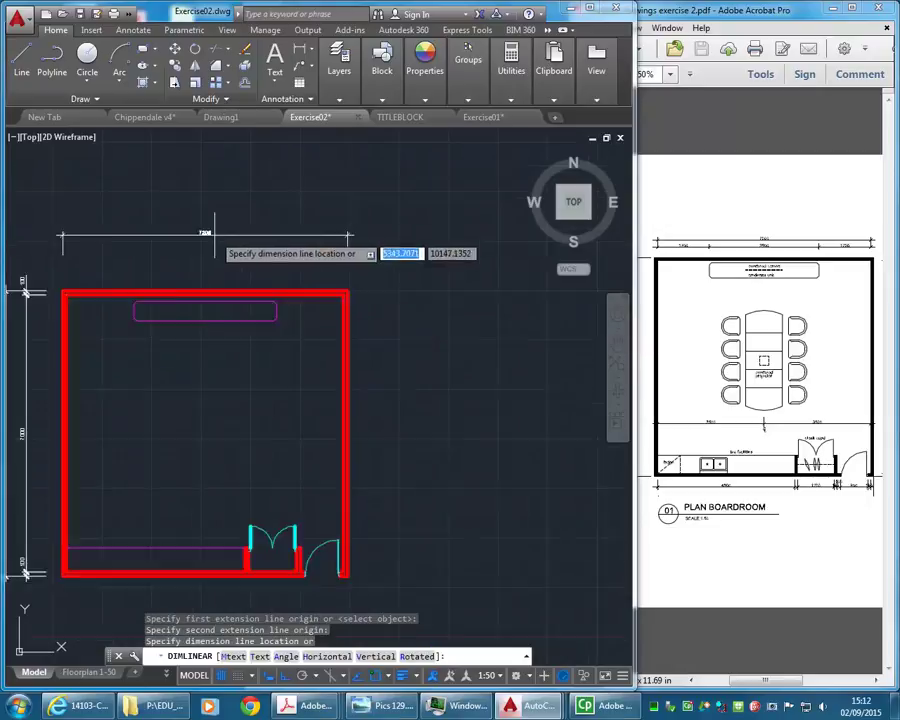
{"action": "left_click", "coordinate": [307, 257]}
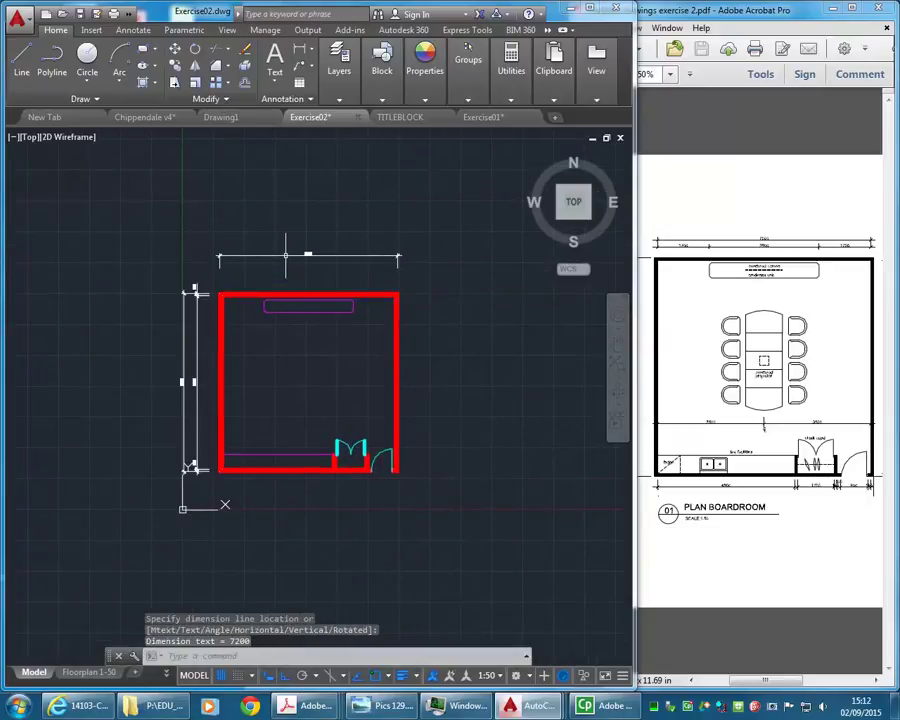
{"action": "middle_click_drag", "start_coordinate": [307, 257], "coordinate": [275, 264]}
{"action": "scroll", "coordinate": [215, 280], "scroll_direction": "up", "scroll_amount": 3}
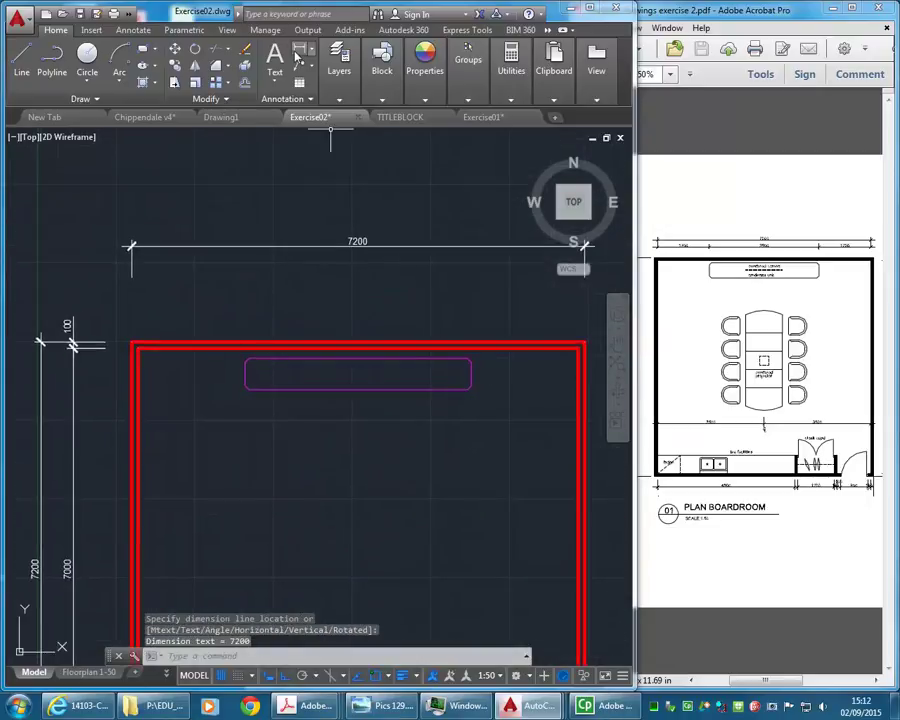
- Add a 100 wall-thickness dimension at the top-left corner
{"action": "key", "text": "Return"}
{"action": "scroll", "coordinate": [124, 332], "scroll_direction": "up", "scroll_amount": 4}
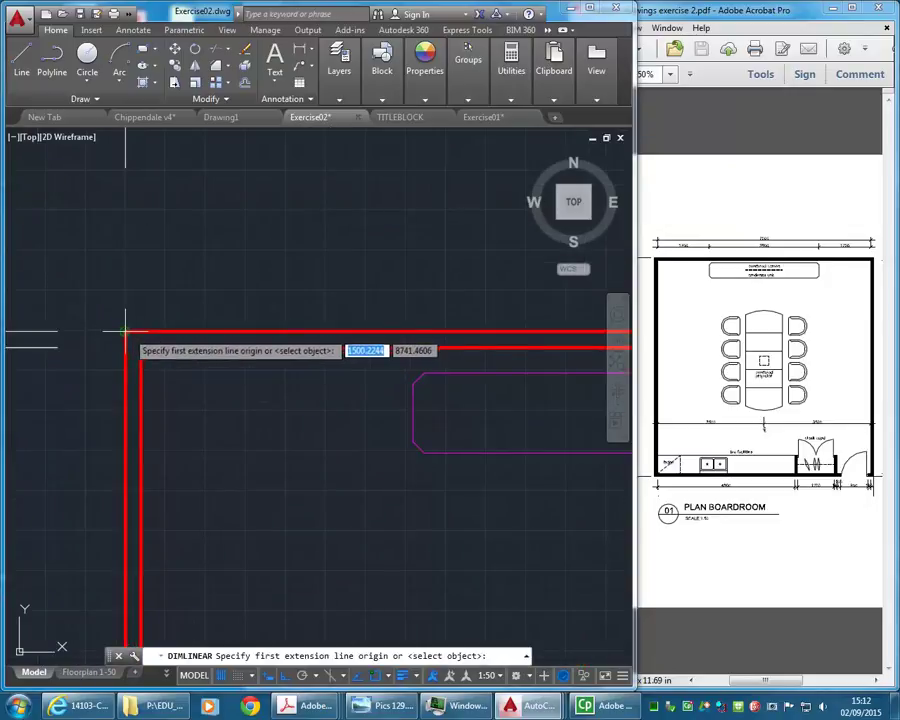
{"action": "left_click", "coordinate": [124, 331]}
{"action": "left_click", "coordinate": [140, 347]}
{"action": "scroll", "coordinate": [130, 335], "scroll_direction": "down", "scroll_amount": 4}
{"action": "middle_click_drag", "start_coordinate": [124, 304], "coordinate": [114, 326]}
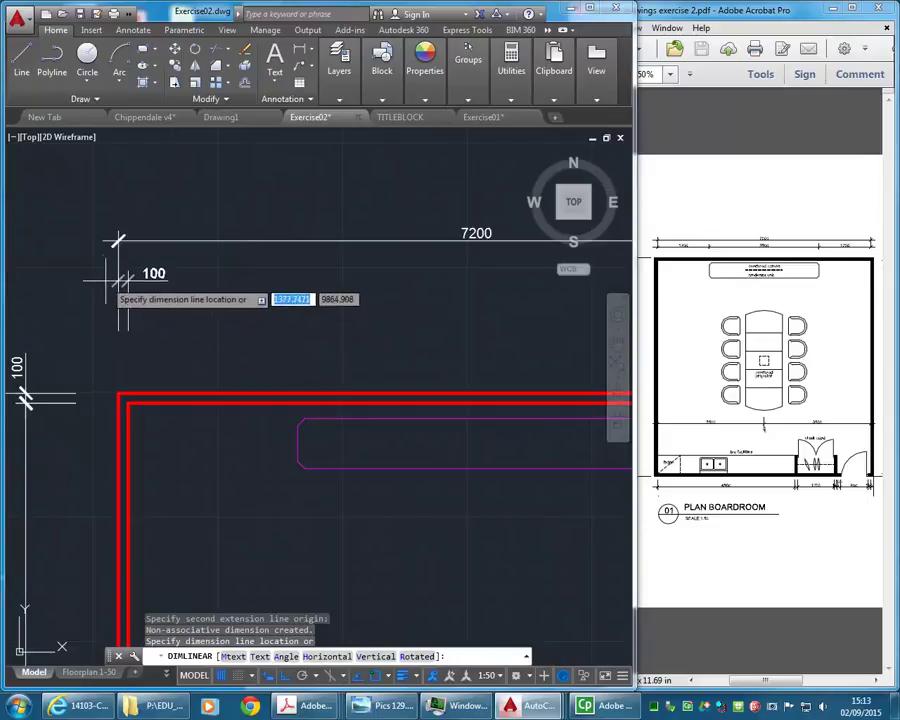
{"action": "left_click", "coordinate": [118, 285]}
{"action": "scroll", "coordinate": [147, 262], "scroll_direction": "down", "scroll_amount": 3}
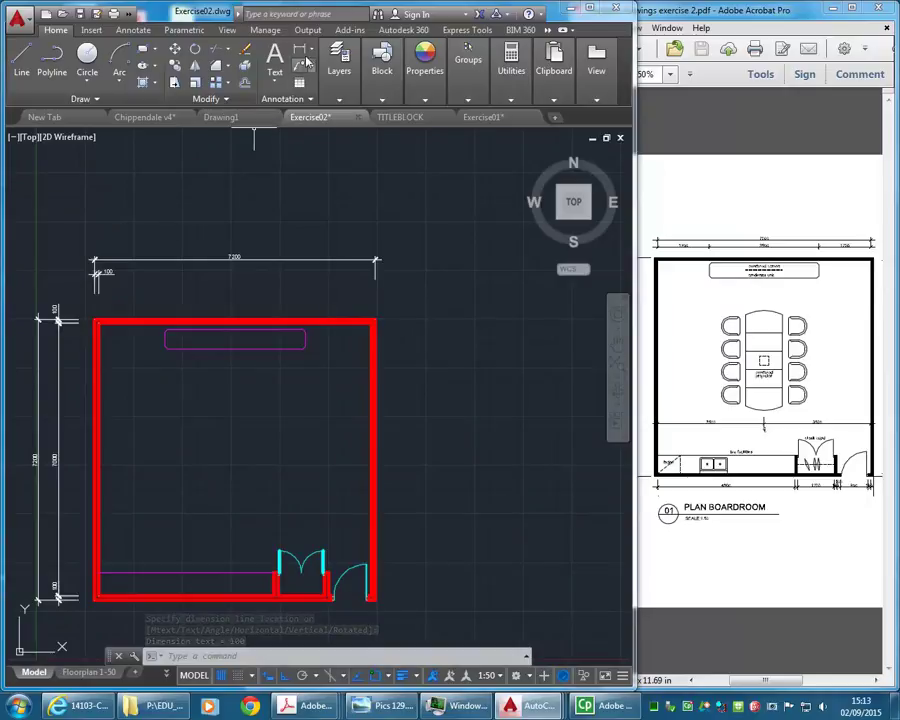
- Continue the top chain with 7000 to the inner corner and 100 to the outer top-right corner
{"action": "left_click", "coordinate": [313, 55]}
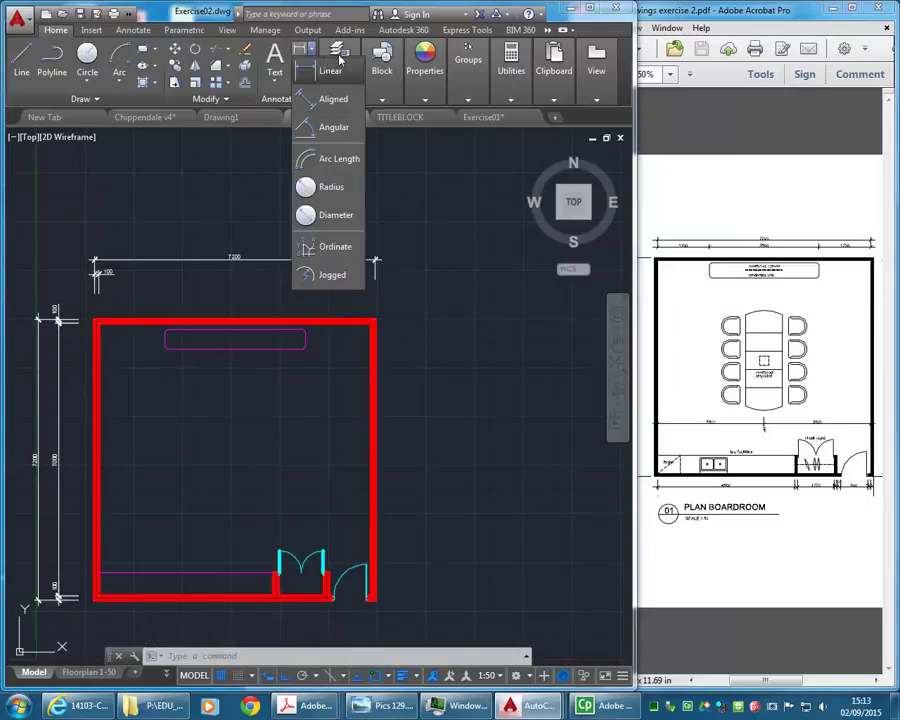
{"action": "left_click", "coordinate": [134, 32]}
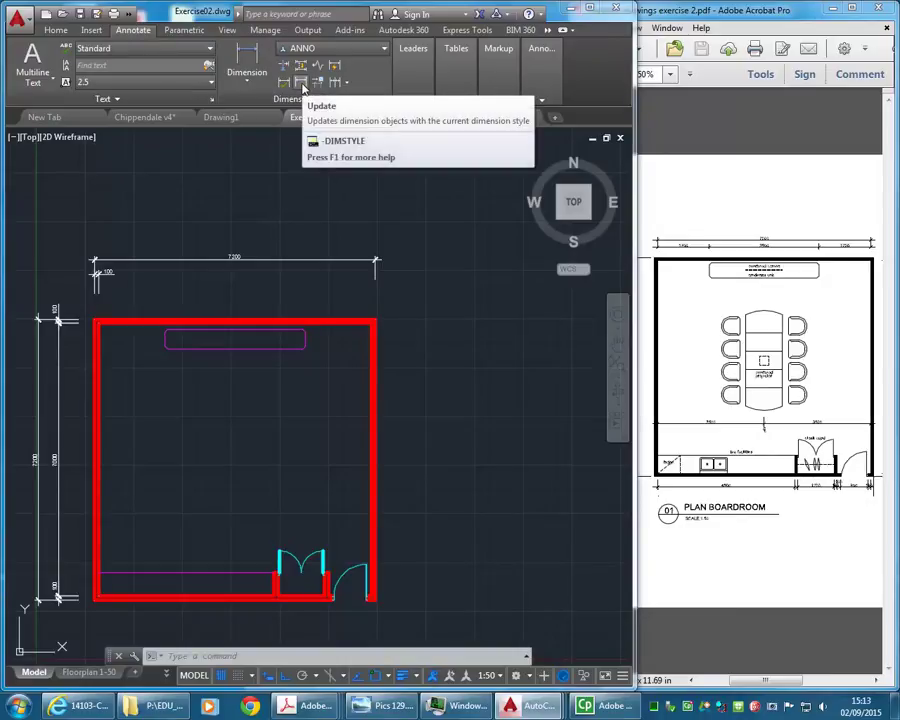
{"action": "left_click", "coordinate": [335, 81]}
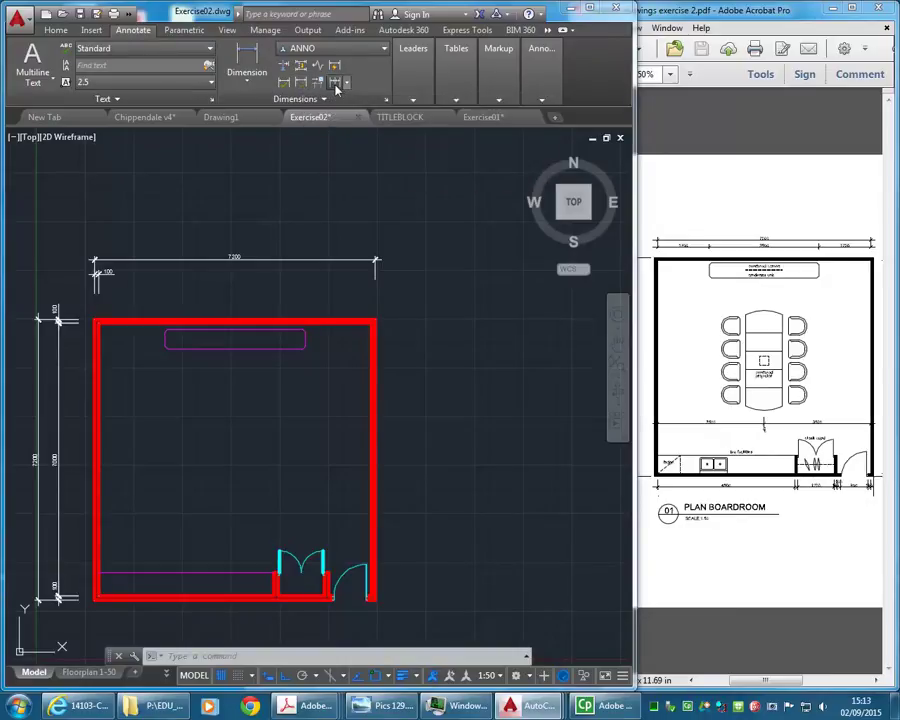
{"action": "scroll", "coordinate": [400, 305], "scroll_direction": "up", "scroll_amount": 4}
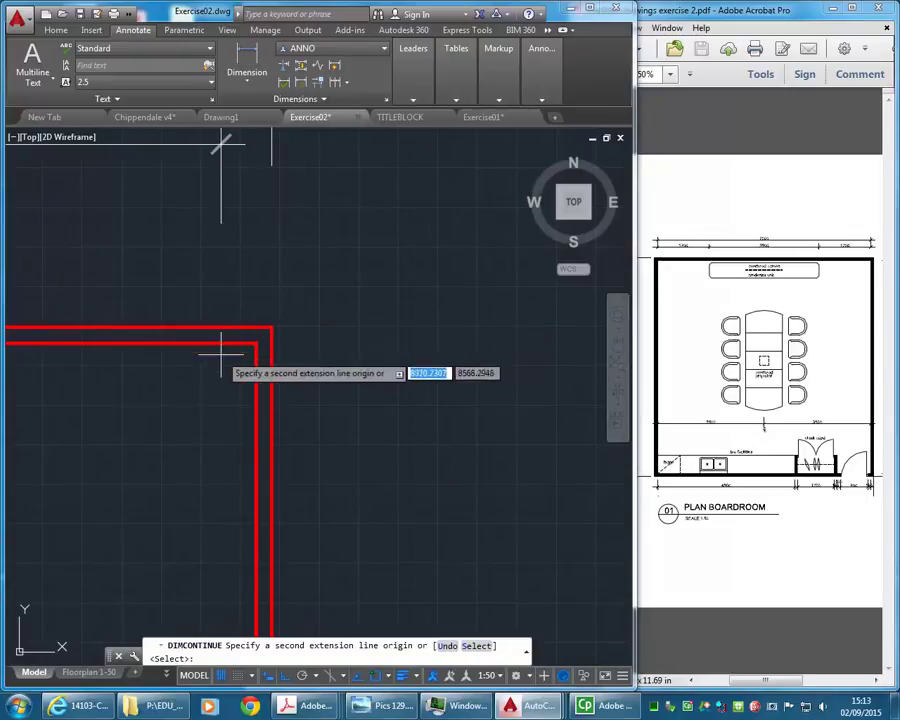
{"action": "left_click", "coordinate": [256, 343]}
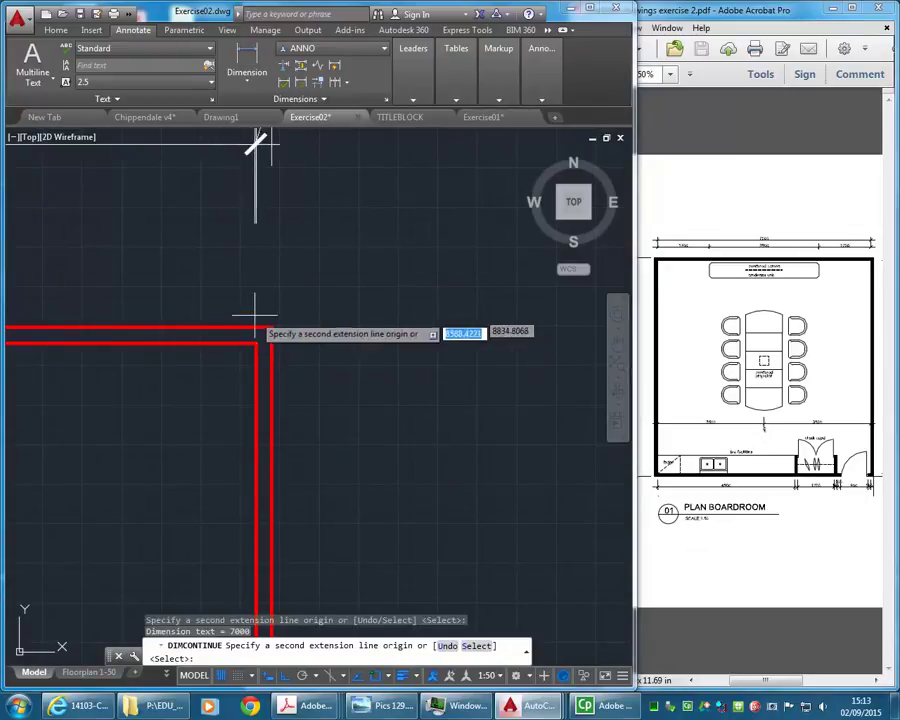
{"action": "left_click", "coordinate": [269, 318]}
{"action": "scroll", "coordinate": [151, 261], "scroll_direction": "down", "scroll_amount": 3}
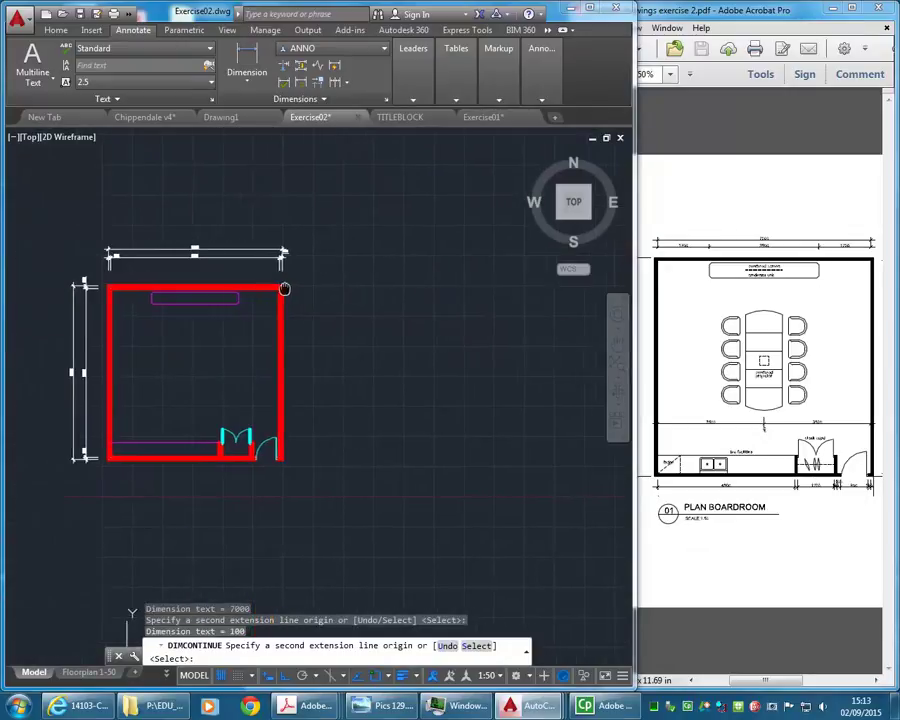
{"action": "key", "text": "Return"}
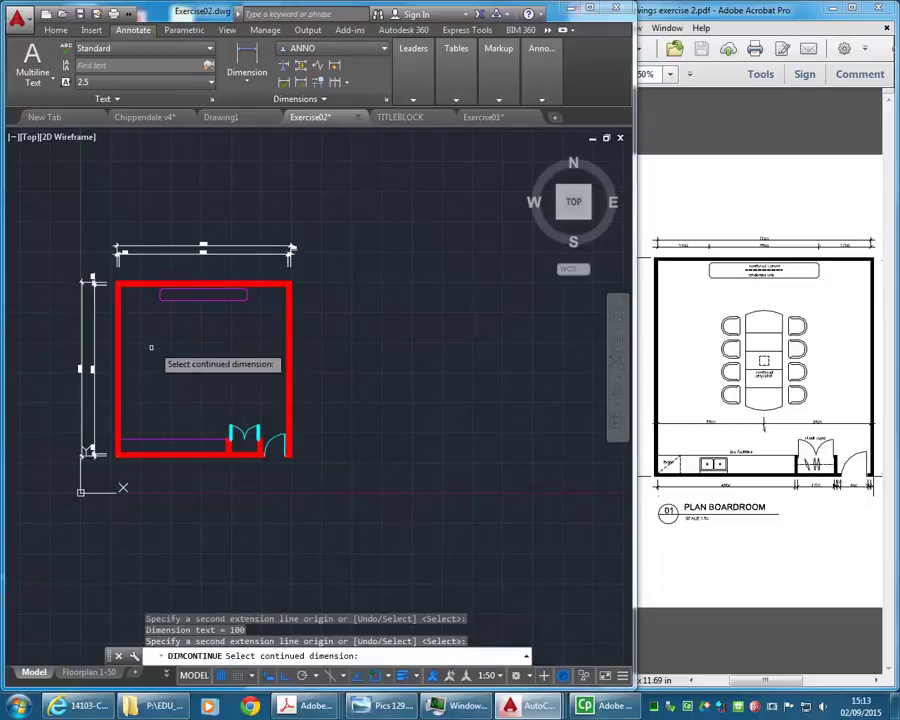
{"action": "scroll", "coordinate": [160, 354], "scroll_direction": "up", "scroll_amount": 2}
{"action": "middle_click_drag", "start_coordinate": [160, 354], "coordinate": [230, 379]}
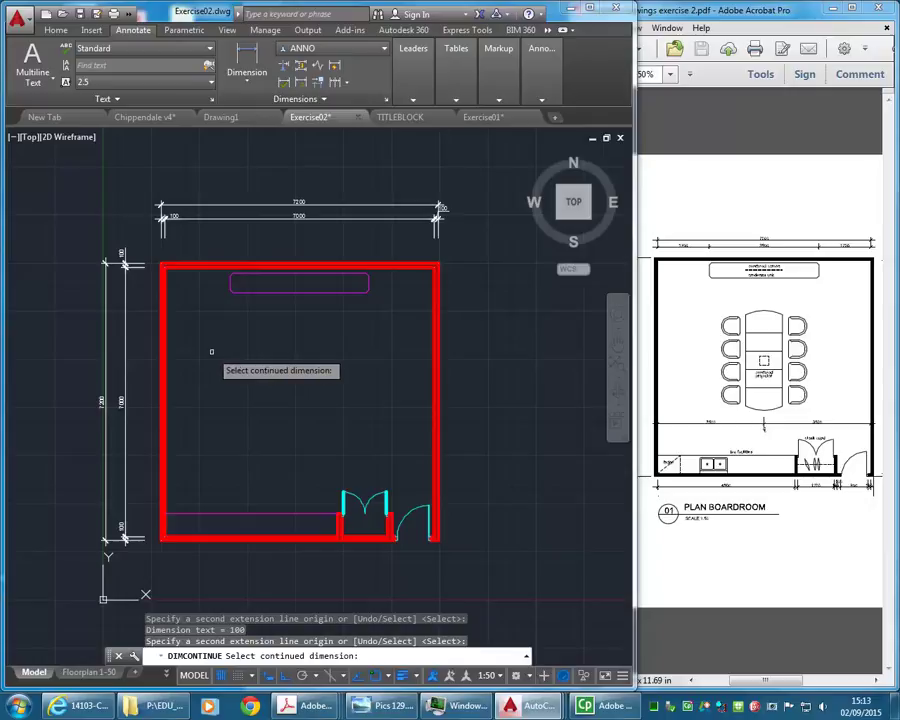
{"action": "key", "text": "Return"}
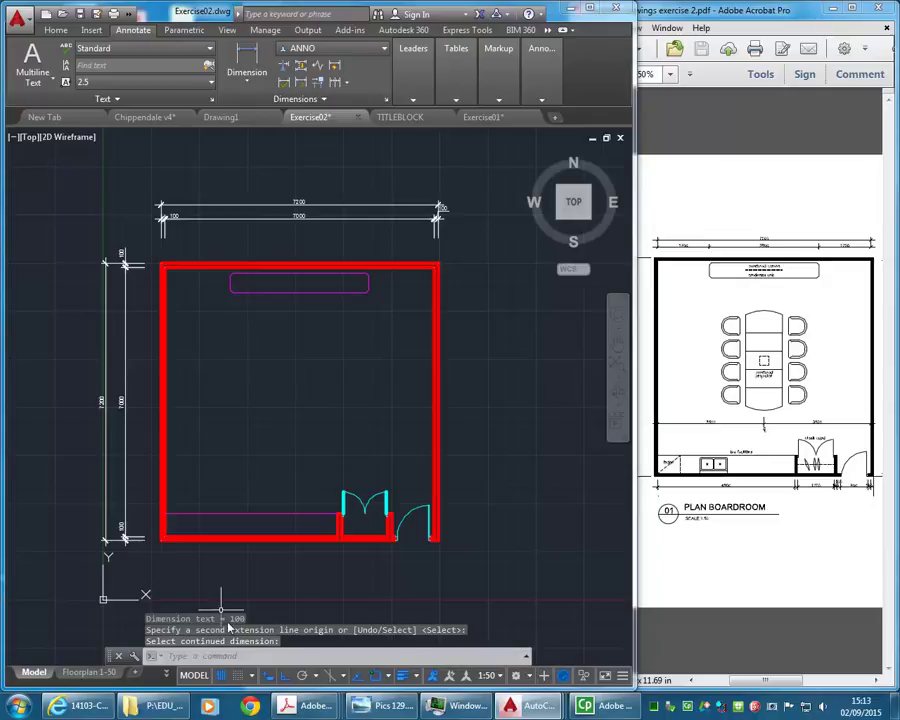
{"action": "left_click", "coordinate": [160, 706]}
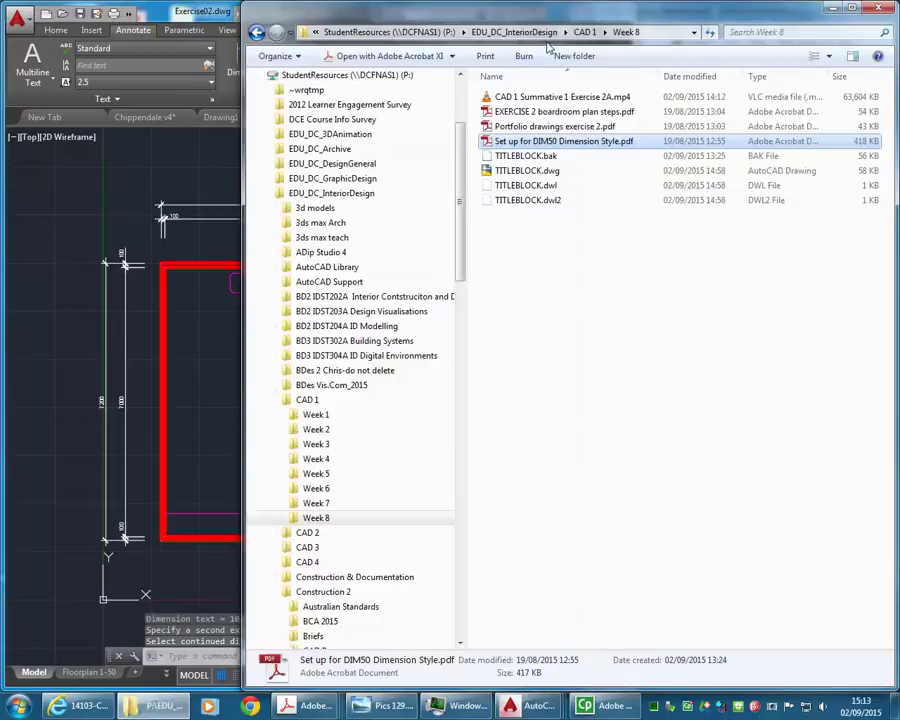
{"action": "left_click", "coordinate": [515, 32]}
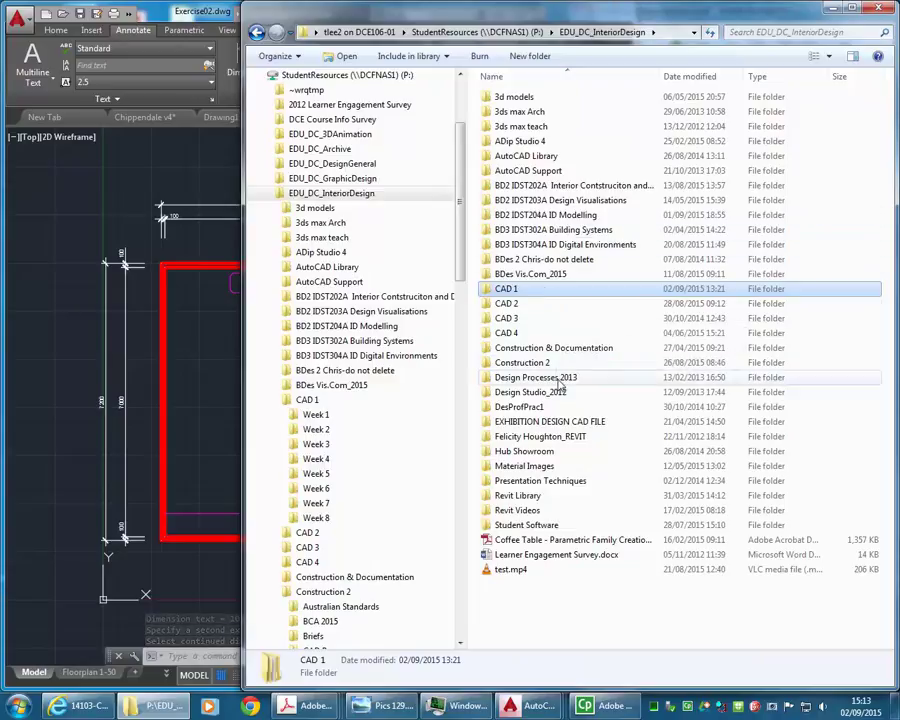
{"action": "double_click", "coordinate": [530, 362]}
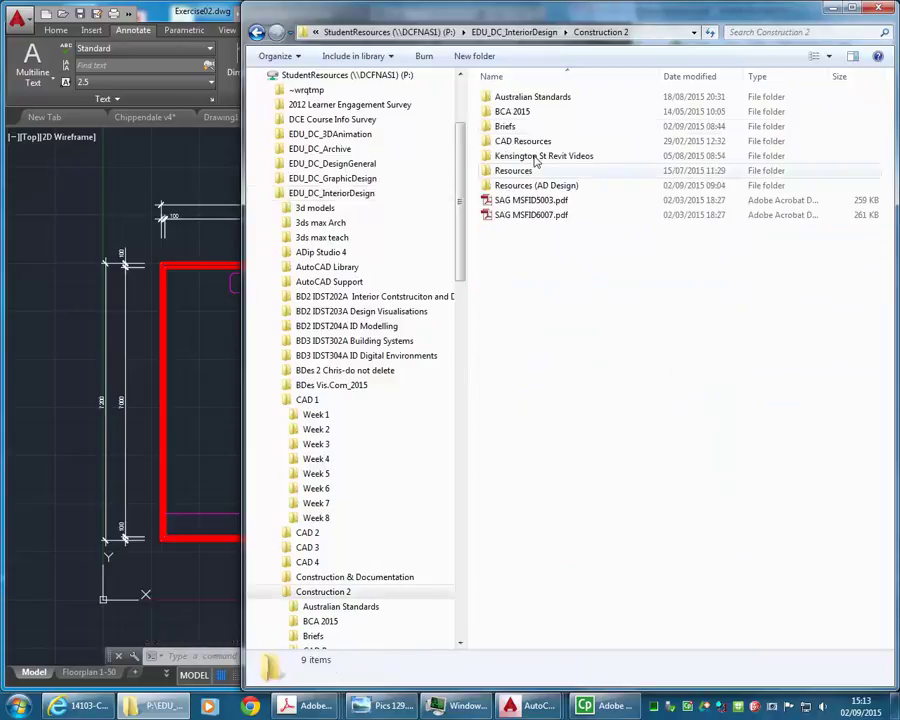
{"action": "double_click", "coordinate": [520, 97]}
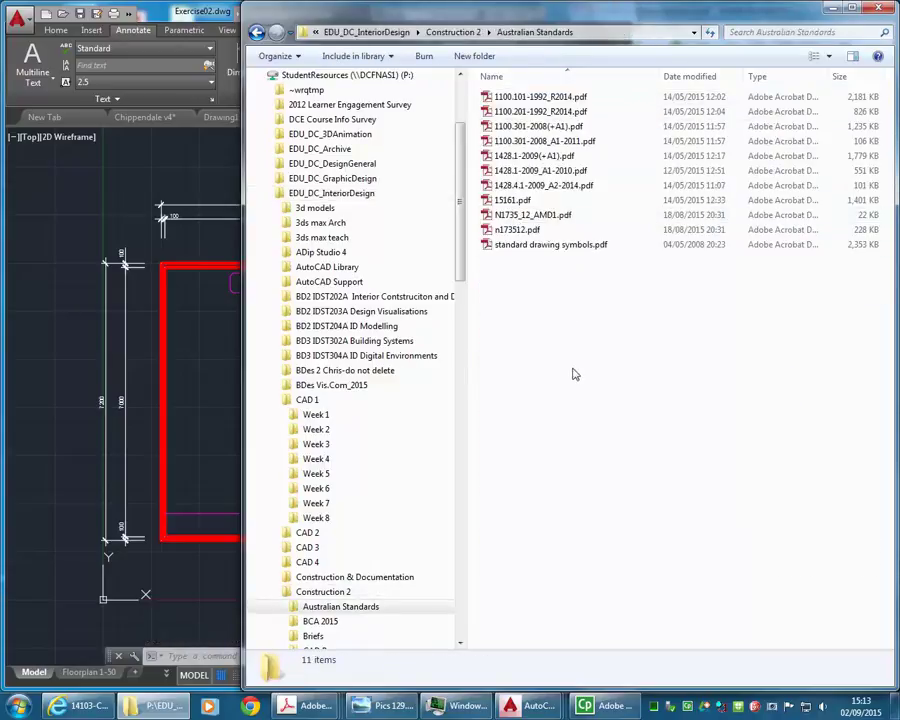
{"action": "left_click", "coordinate": [832, 11]}
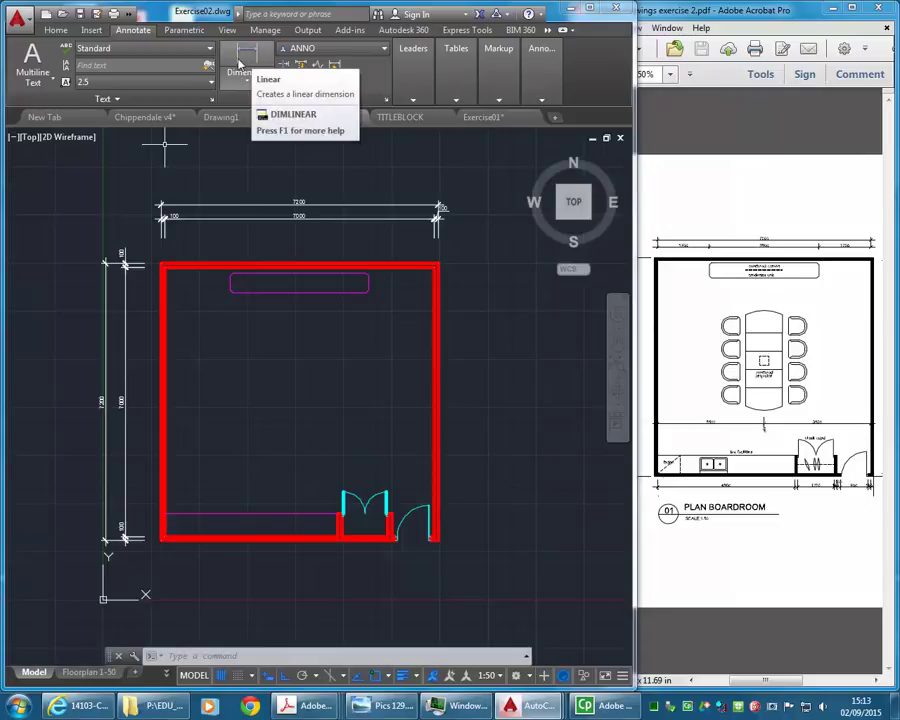
- Place a 4500 linear dimension below the room, from the bottom-left corner to the door opening
{"action": "left_click", "coordinate": [240, 64]}
{"action": "middle_click_drag", "start_coordinate": [249, 422], "coordinate": [219, 376]}
{"action": "scroll", "coordinate": [177, 456], "scroll_direction": "up", "scroll_amount": 5}
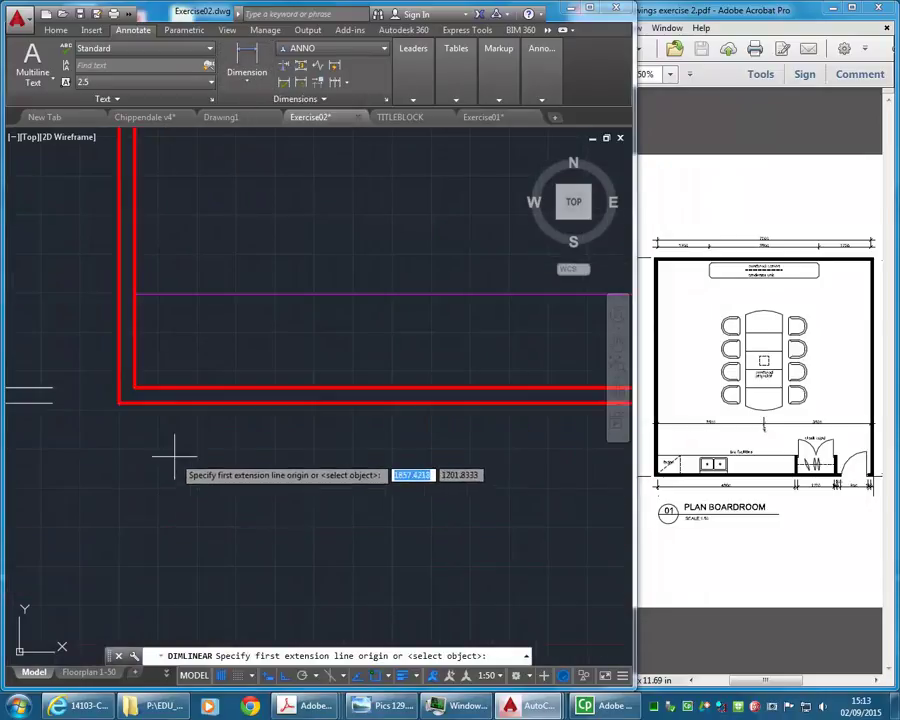
{"action": "left_click", "coordinate": [135, 385]}
{"action": "scroll", "coordinate": [235, 405], "scroll_direction": "down", "scroll_amount": 6}
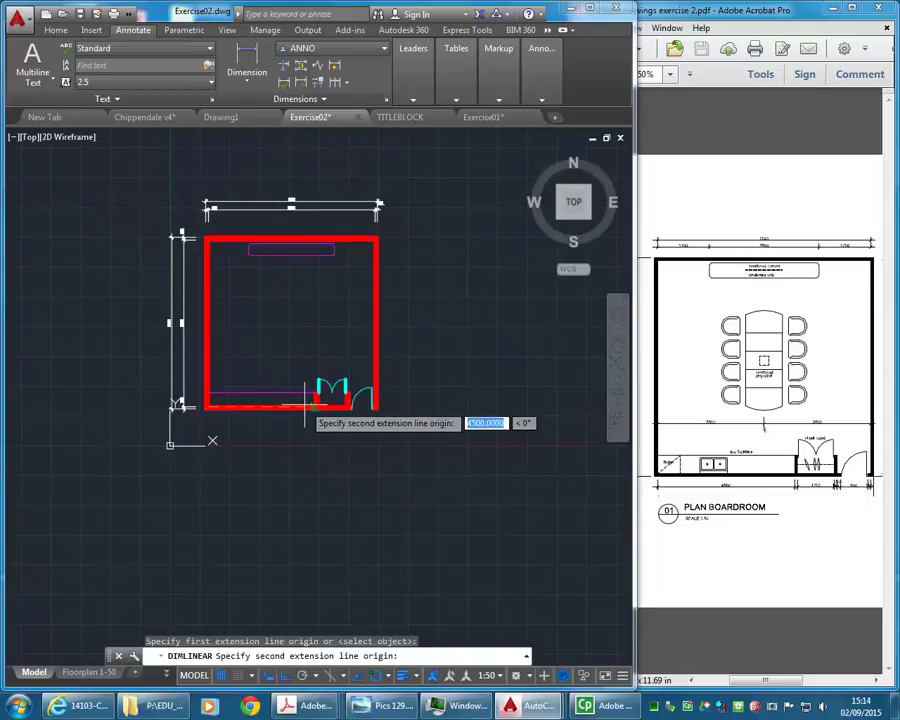
{"action": "scroll", "coordinate": [304, 408], "scroll_direction": "up", "scroll_amount": 6}
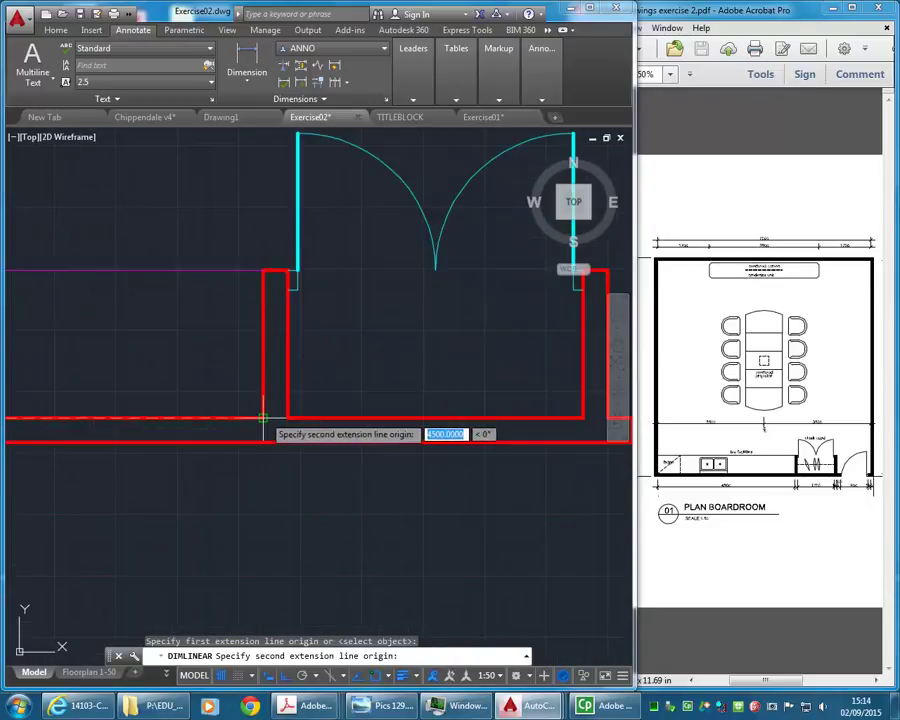
{"action": "left_click", "coordinate": [263, 418]}
{"action": "scroll", "coordinate": [257, 418], "scroll_direction": "down", "scroll_amount": 5}
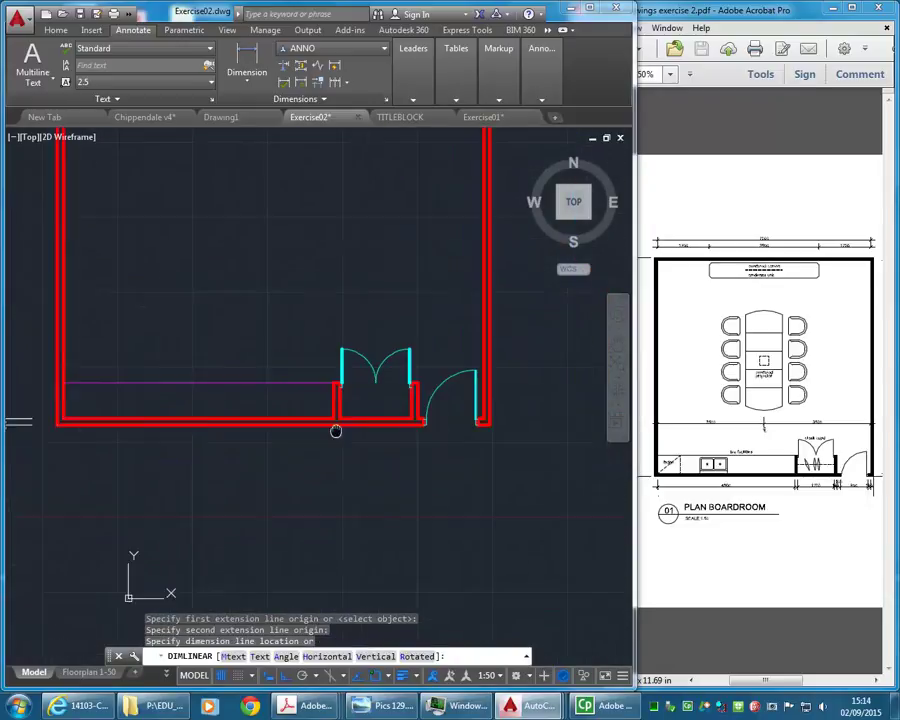
{"action": "left_click", "coordinate": [290, 470]}
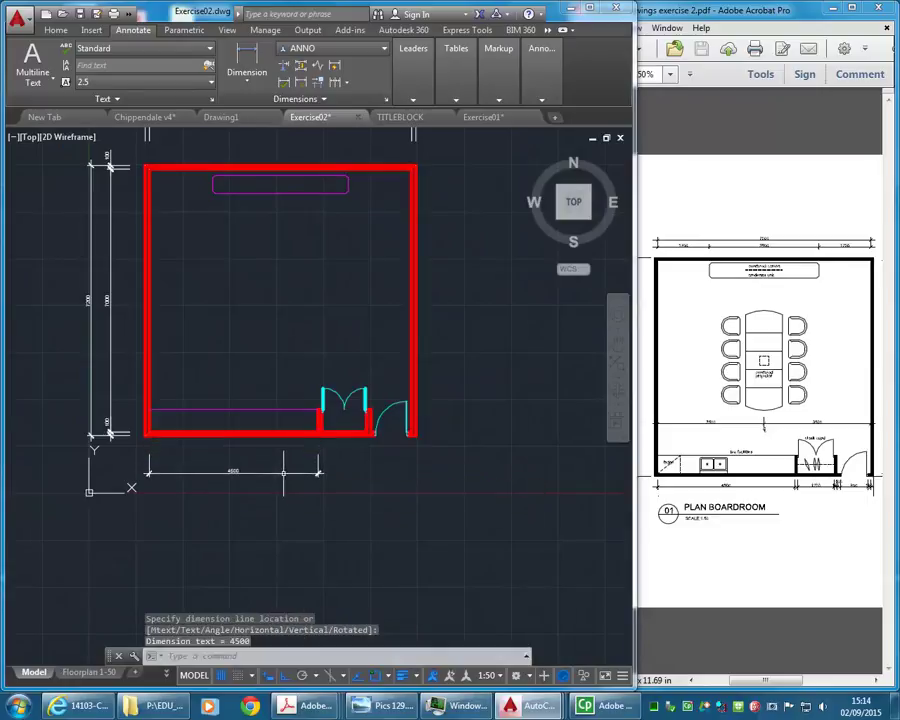
- Continue the chain with 100, 1200, 100 and 1100 through the door corners to the right wall
{"action": "left_click", "coordinate": [334, 81]}
{"action": "scroll", "coordinate": [345, 440], "scroll_direction": "up", "scroll_amount": 5}
{"action": "scroll", "coordinate": [250, 400], "scroll_direction": "up", "scroll_amount": 4}
{"action": "left_click", "coordinate": [52, 336]}
{"action": "scroll", "coordinate": [180, 340], "scroll_direction": "down", "scroll_amount": 6}
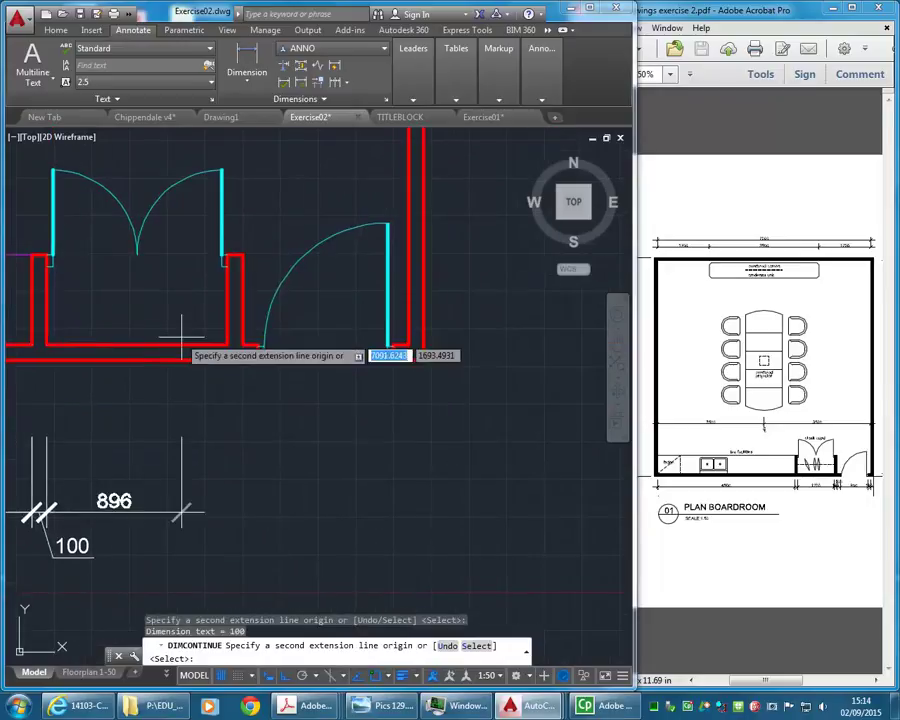
{"action": "left_click", "coordinate": [228, 343]}
{"action": "scroll", "coordinate": [232, 340], "scroll_direction": "up", "scroll_amount": 4}
{"action": "left_click", "coordinate": [254, 360]}
{"action": "scroll", "coordinate": [268, 405], "scroll_direction": "down", "scroll_amount": 6}
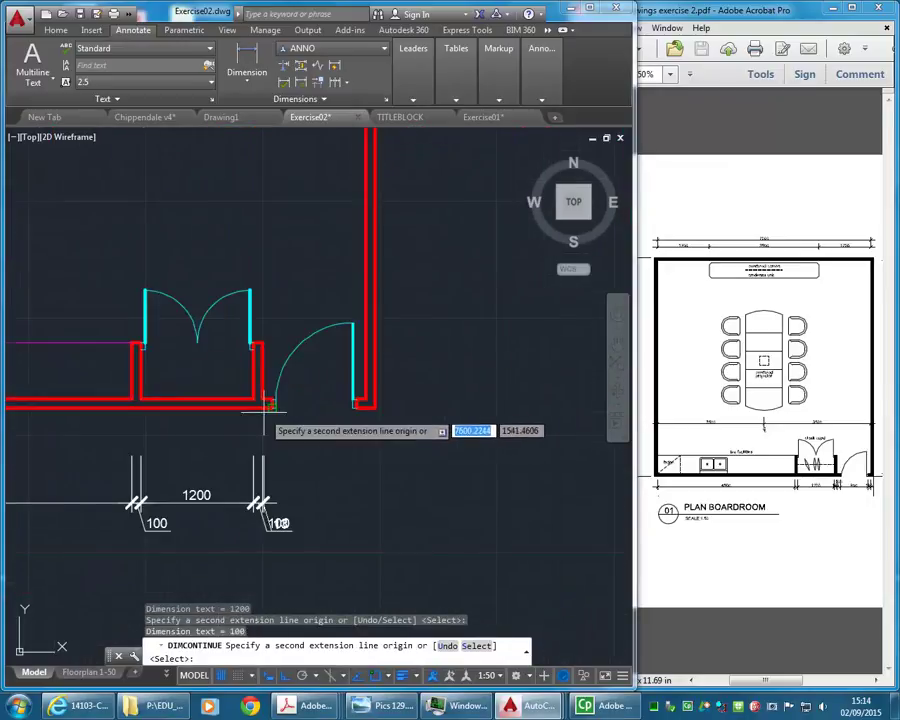
{"action": "scroll", "coordinate": [350, 405], "scroll_direction": "up", "scroll_amount": 5}
{"action": "left_click", "coordinate": [339, 411]}
{"action": "scroll", "coordinate": [390, 500], "scroll_direction": "down", "scroll_amount": 6}
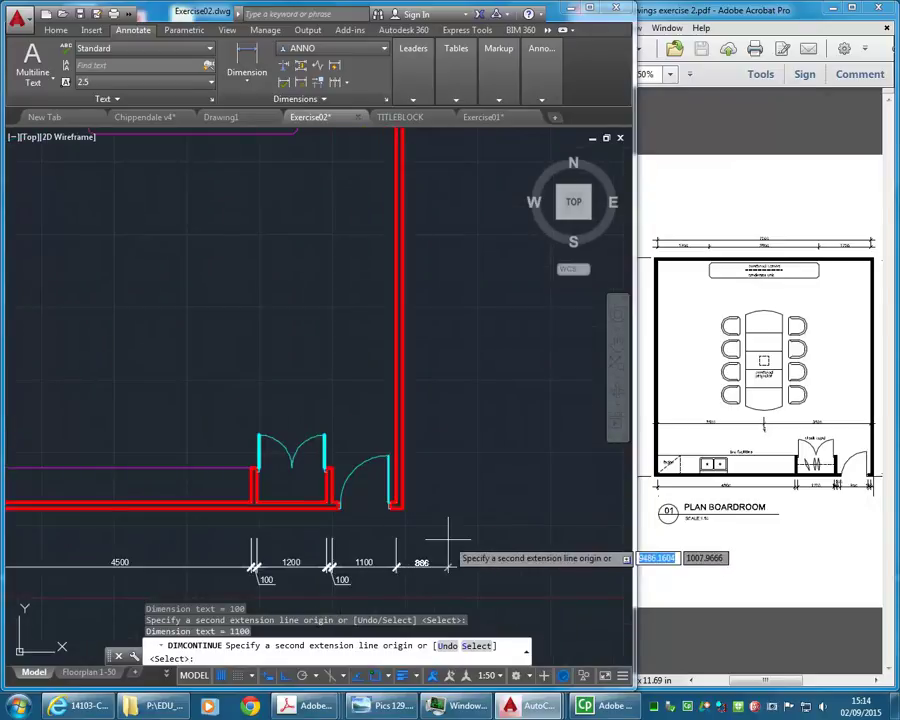
{"action": "key", "text": "Return"}
{"action": "scroll", "coordinate": [300, 480], "scroll_direction": "down", "scroll_amount": 5}
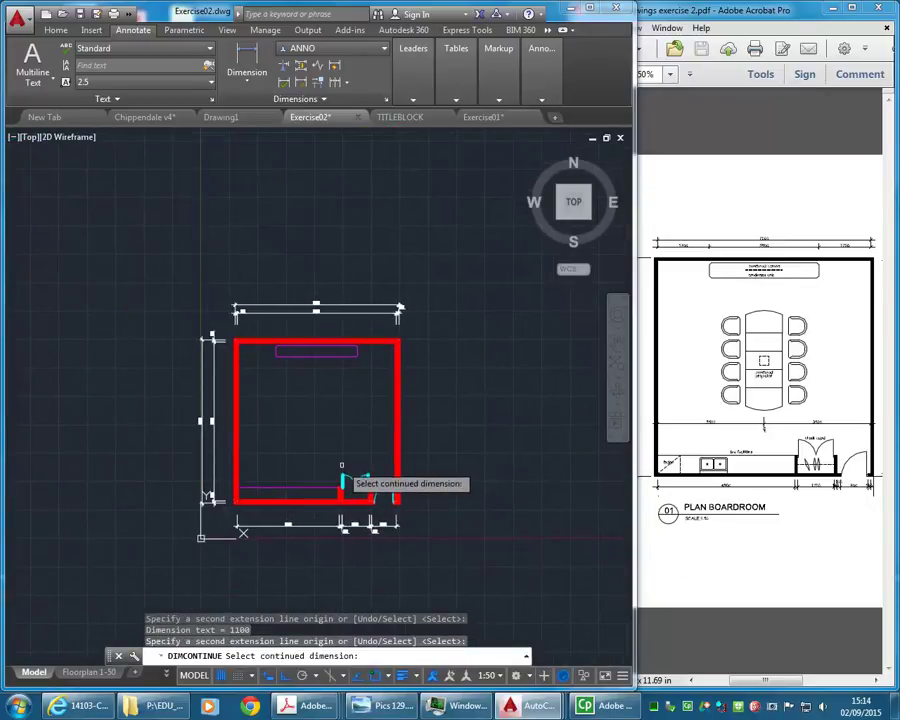
{"action": "middle_click_drag", "start_coordinate": [341, 466], "coordinate": [298, 462]}
{"action": "key", "text": "Escape"}
{"action": "scroll", "coordinate": [255, 450], "scroll_direction": "up", "scroll_amount": 2}
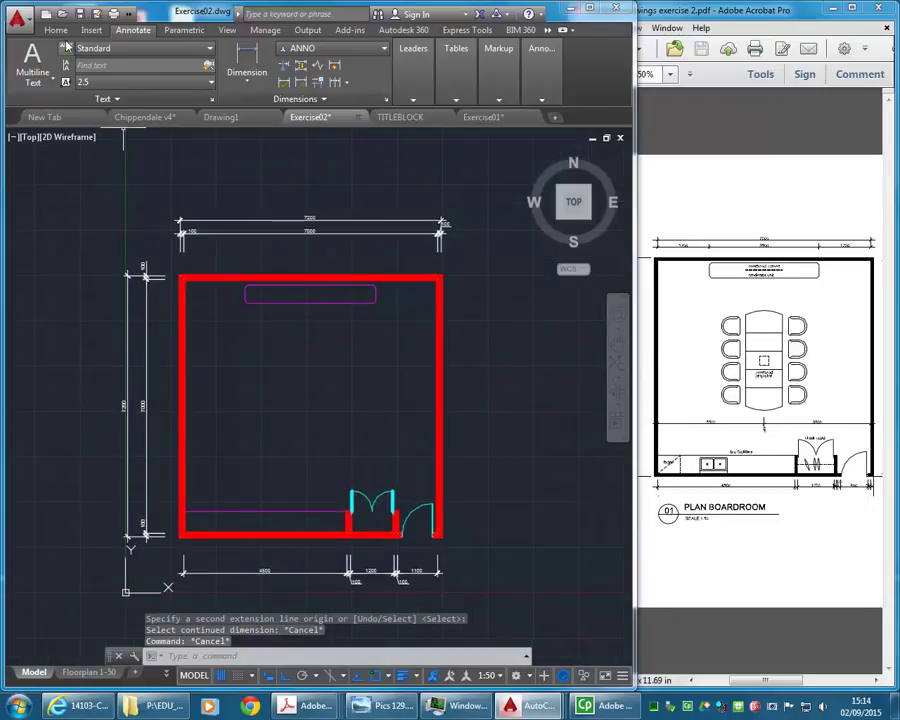
{"action": "left_click", "coordinate": [55, 29]}
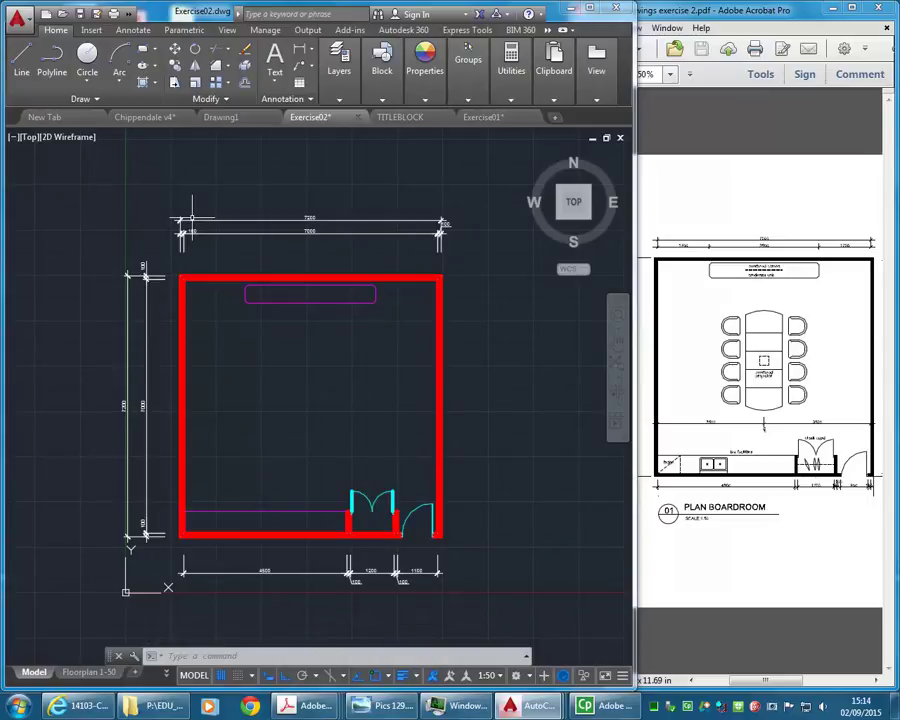
- Create a new annotative text style named Notes
{"action": "left_click", "coordinate": [275, 100]}
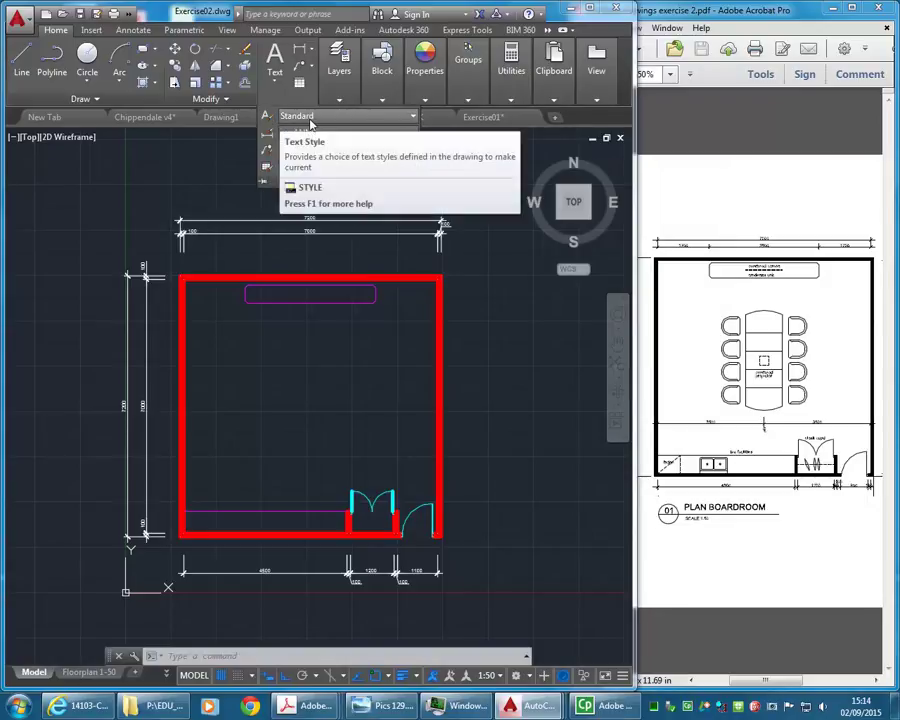
{"action": "left_click", "coordinate": [311, 123]}
{"action": "left_click", "coordinate": [311, 123]}
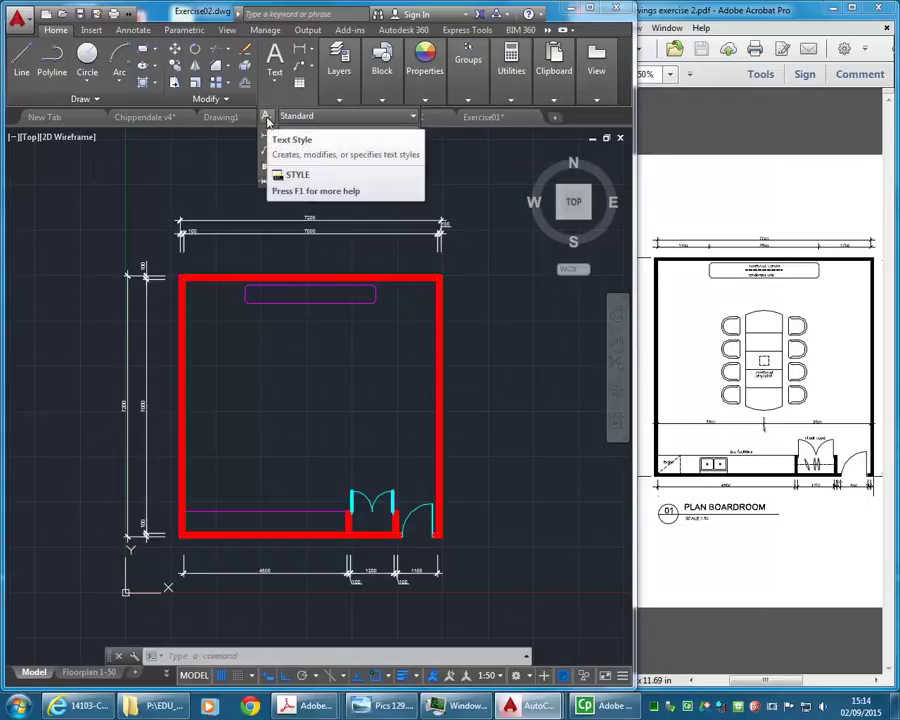
{"action": "left_click", "coordinate": [266, 120]}
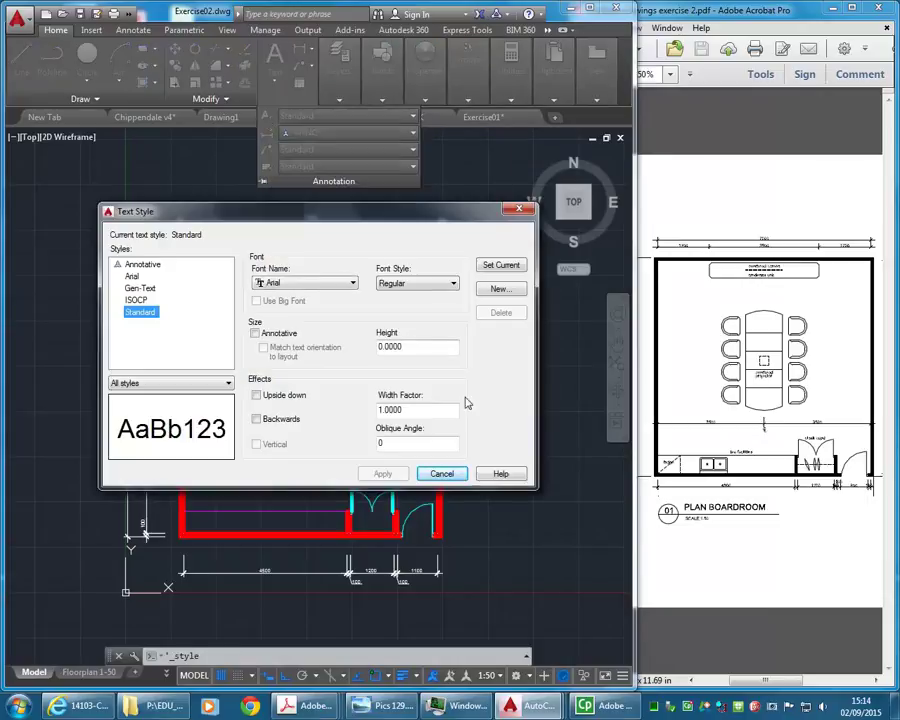
{"action": "left_click", "coordinate": [499, 291]}
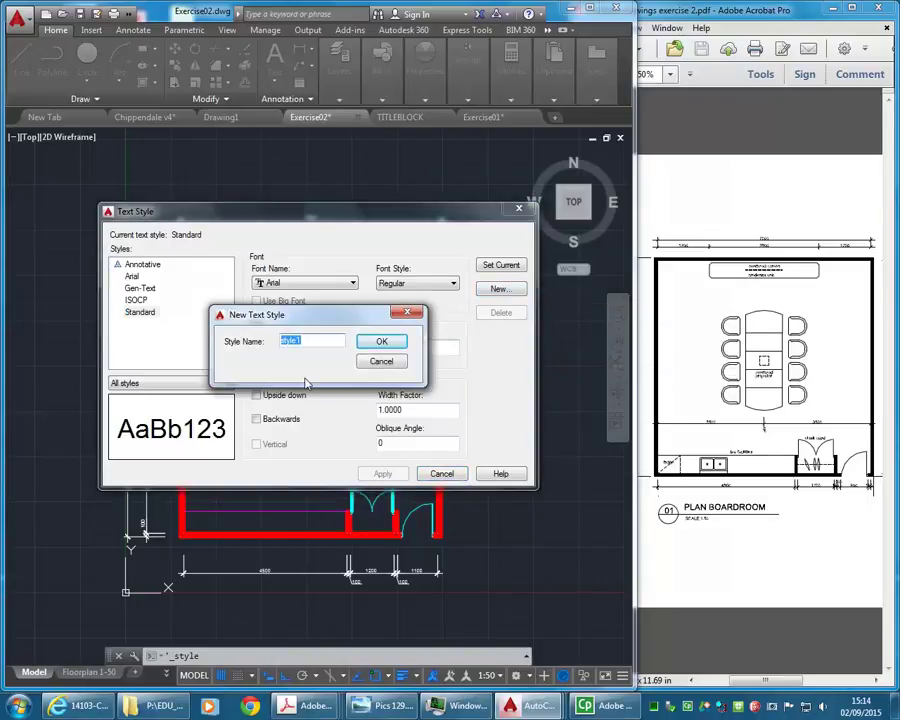
{"action": "type", "text": "Notes"}
{"action": "key", "text": "Return"}
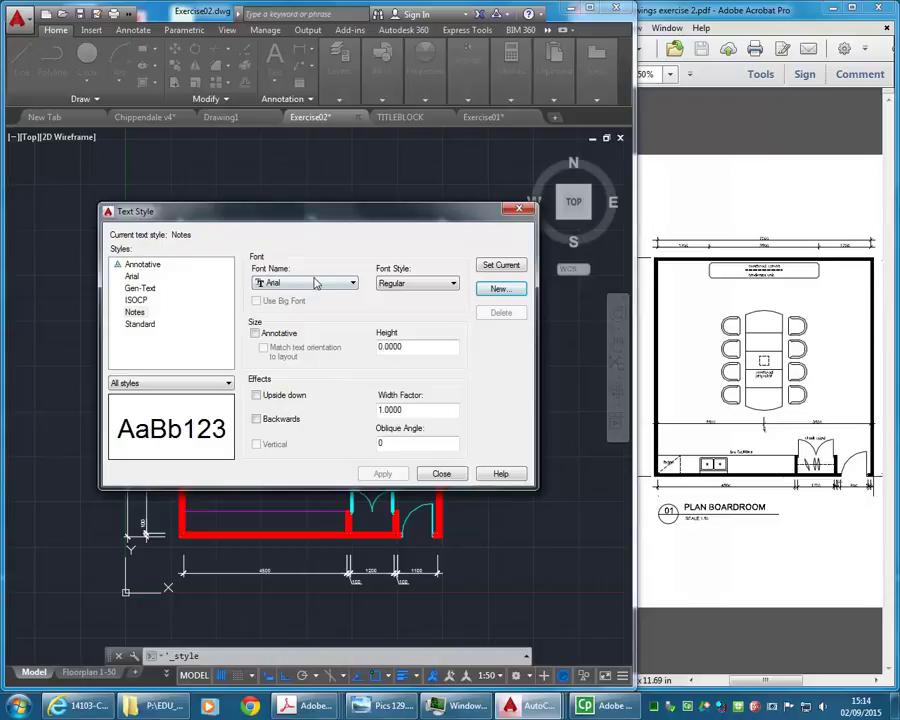
{"action": "left_click", "coordinate": [256, 334]}
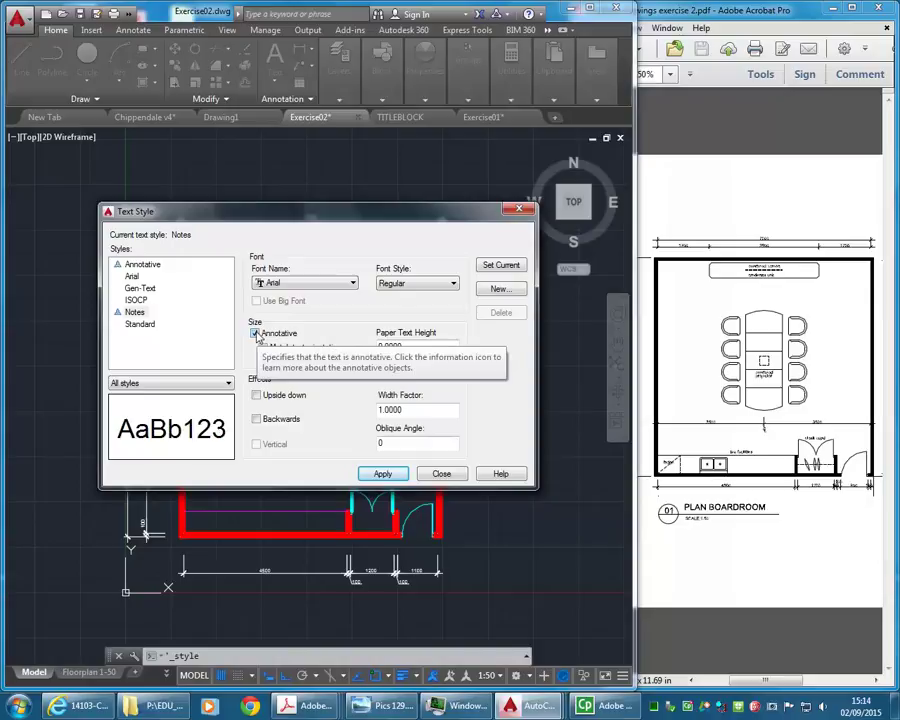
- Give Notes a paper text height of 5, make it current and save the change
{"action": "double_click", "coordinate": [426, 348]}
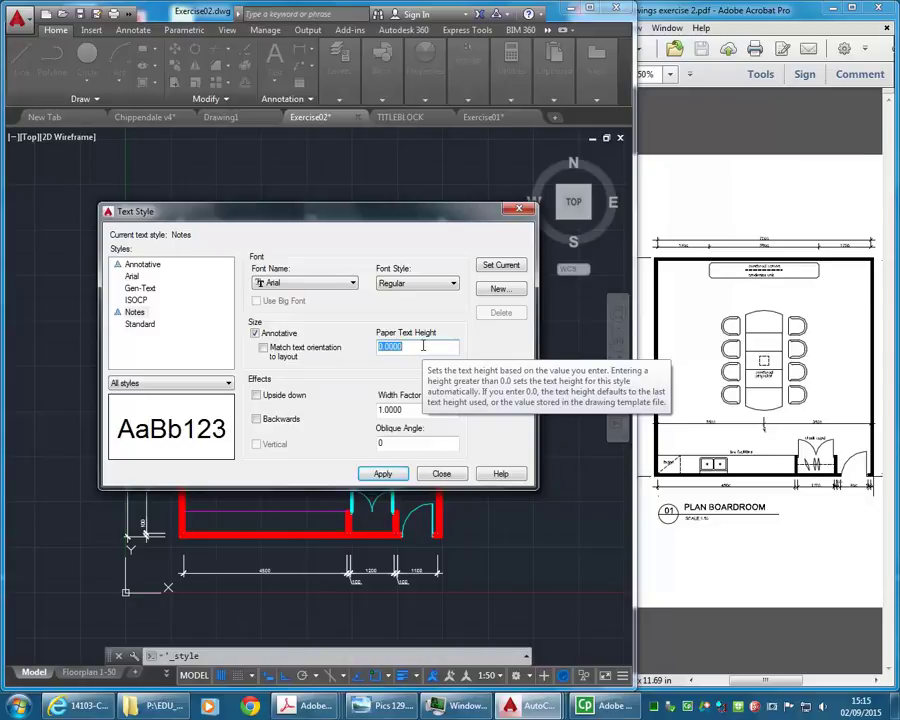
{"action": "type", "text": "5"}
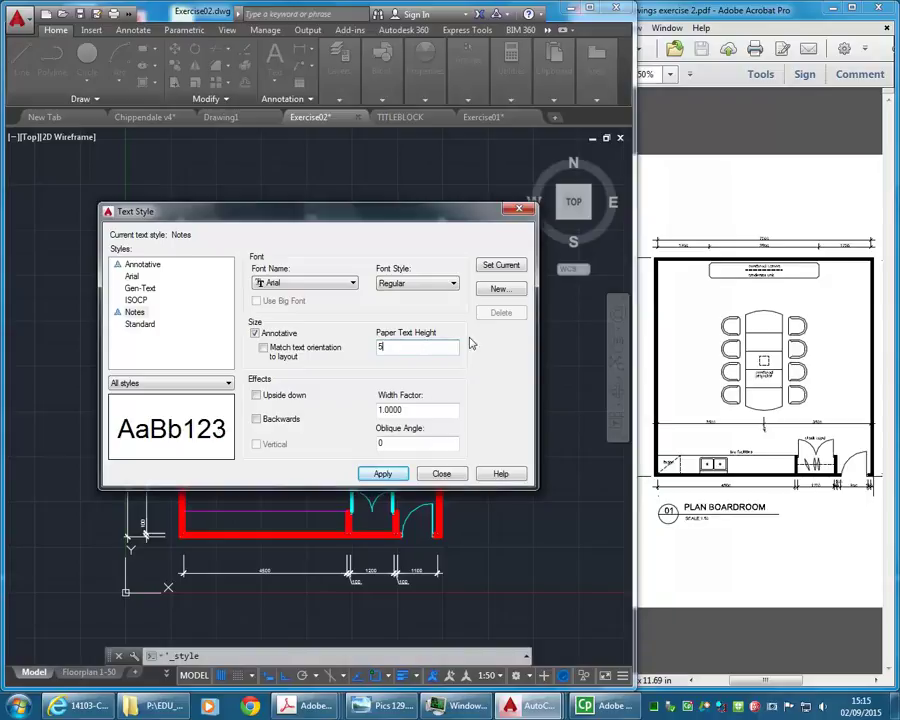
{"action": "left_click", "coordinate": [501, 268]}
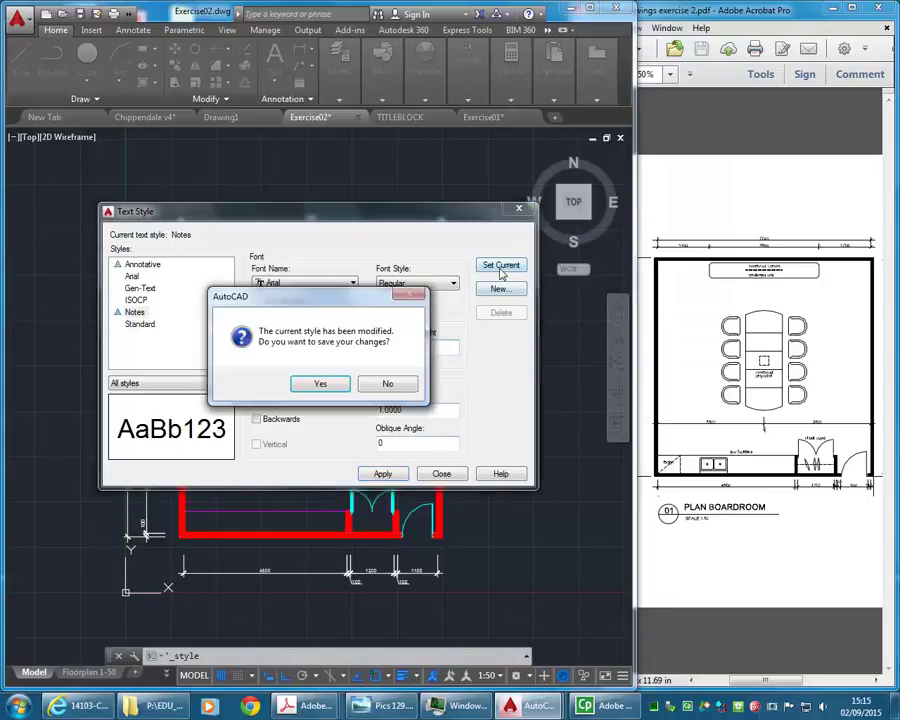
{"action": "left_click", "coordinate": [319, 384]}
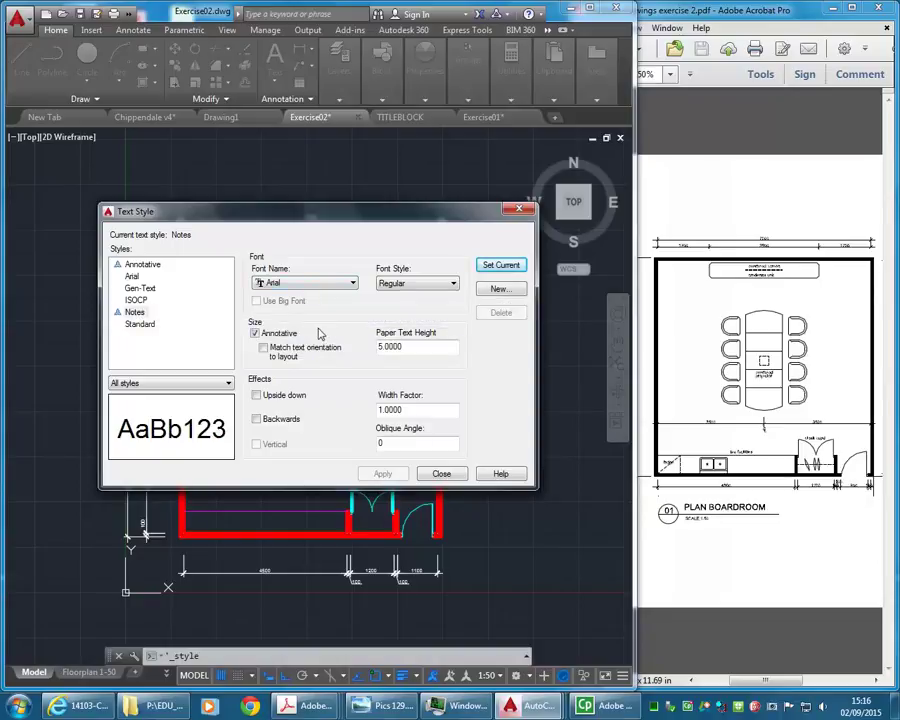
{"action": "left_click", "coordinate": [415, 348]}
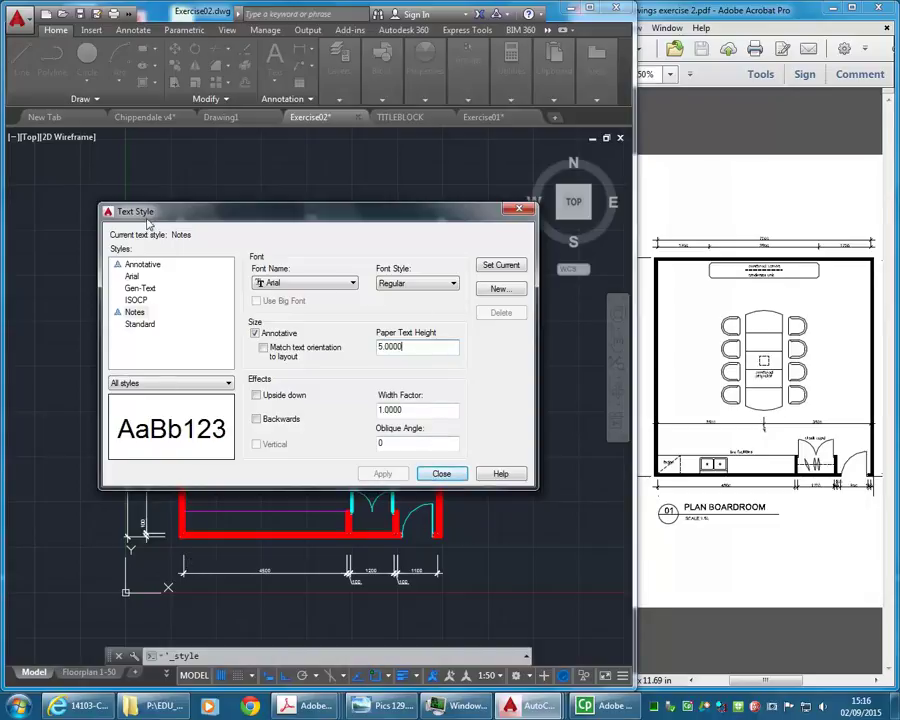
{"action": "left_click", "coordinate": [441, 476]}
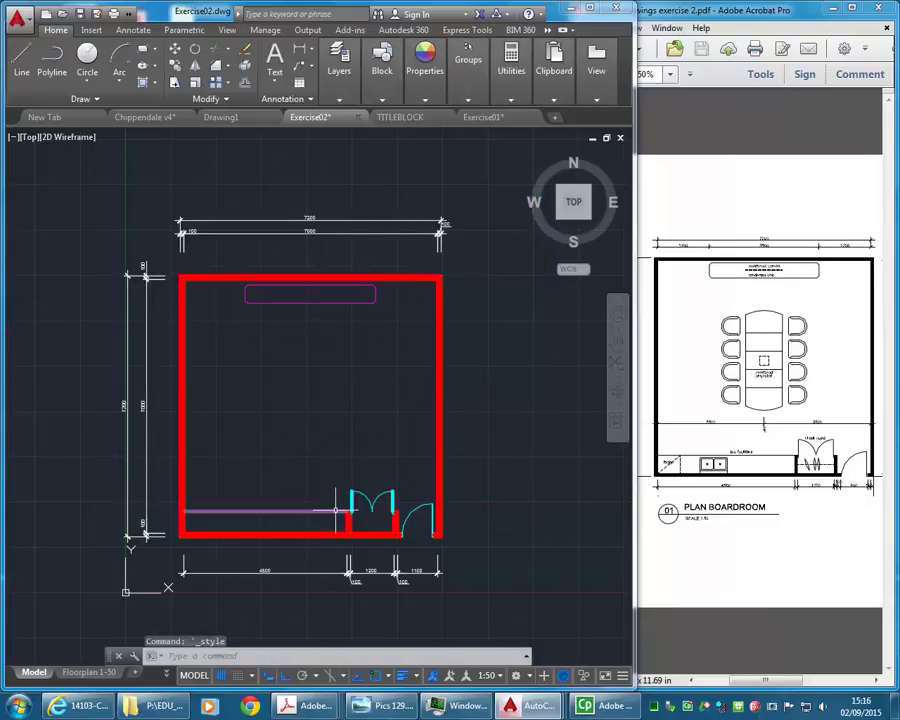
- Set the annotation scale to 1:50 and check the reference plan PDF
{"action": "left_click", "coordinate": [503, 680]}
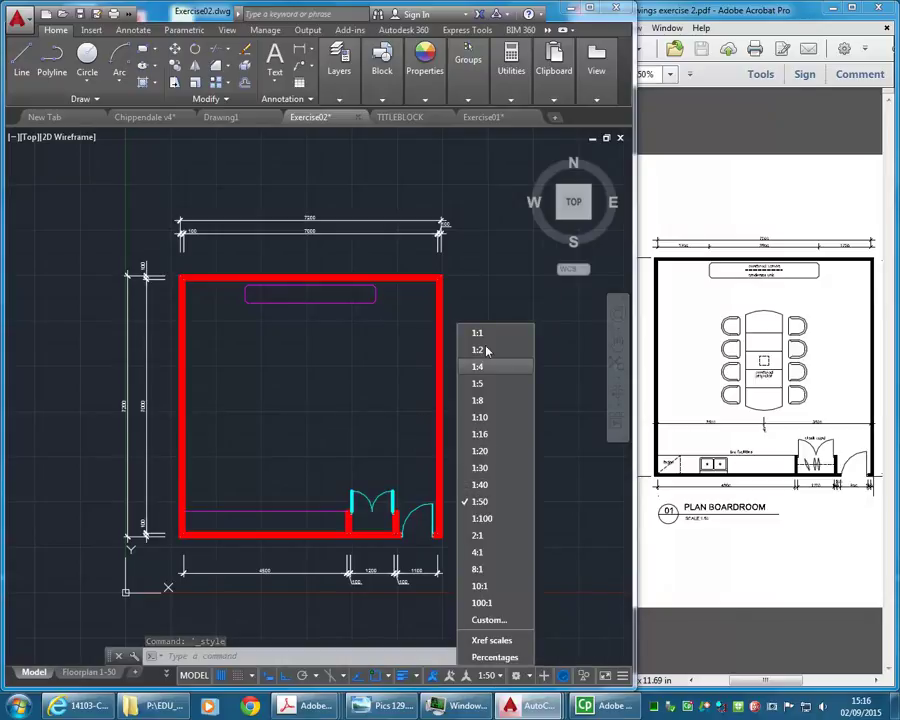
{"action": "left_click", "coordinate": [485, 507]}
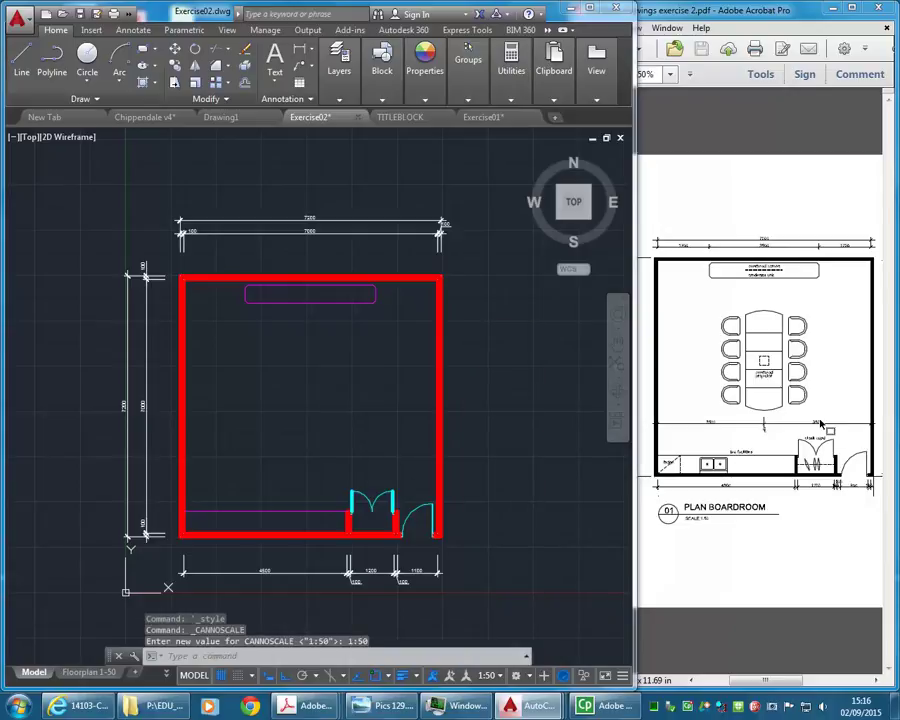
{"action": "left_click", "coordinate": [820, 425]}
{"action": "scroll", "coordinate": [798, 414], "scroll_direction": "up", "scroll_amount": 5, "text": "ctrl"}
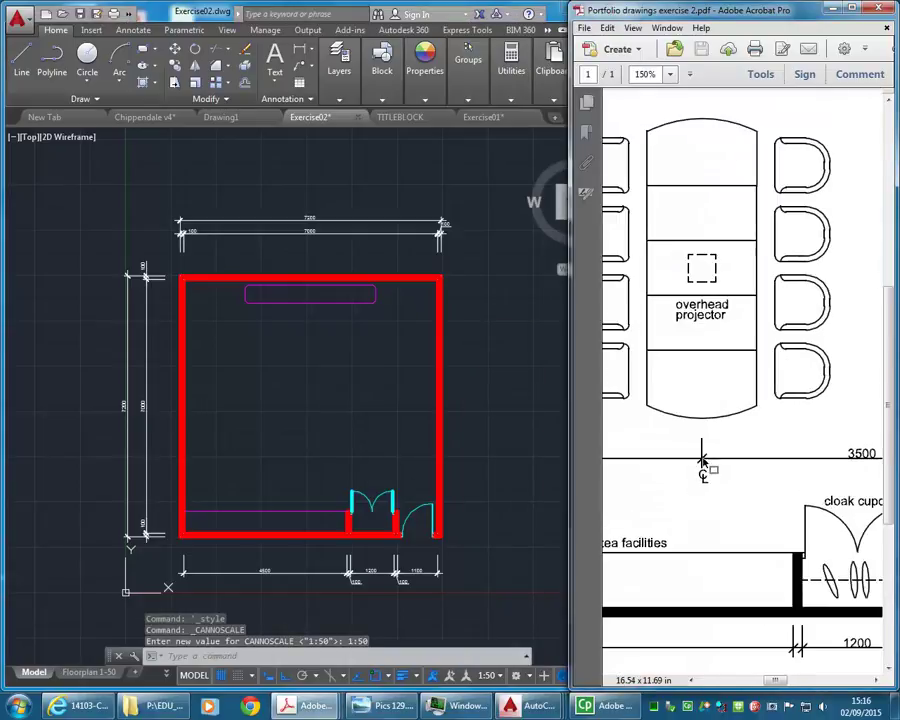
{"action": "scroll", "coordinate": [703, 463], "scroll_direction": "down", "scroll_amount": 3, "text": "ctrl"}
{"action": "scroll", "coordinate": [770, 500], "scroll_direction": "up", "scroll_amount": 5, "text": "ctrl"}
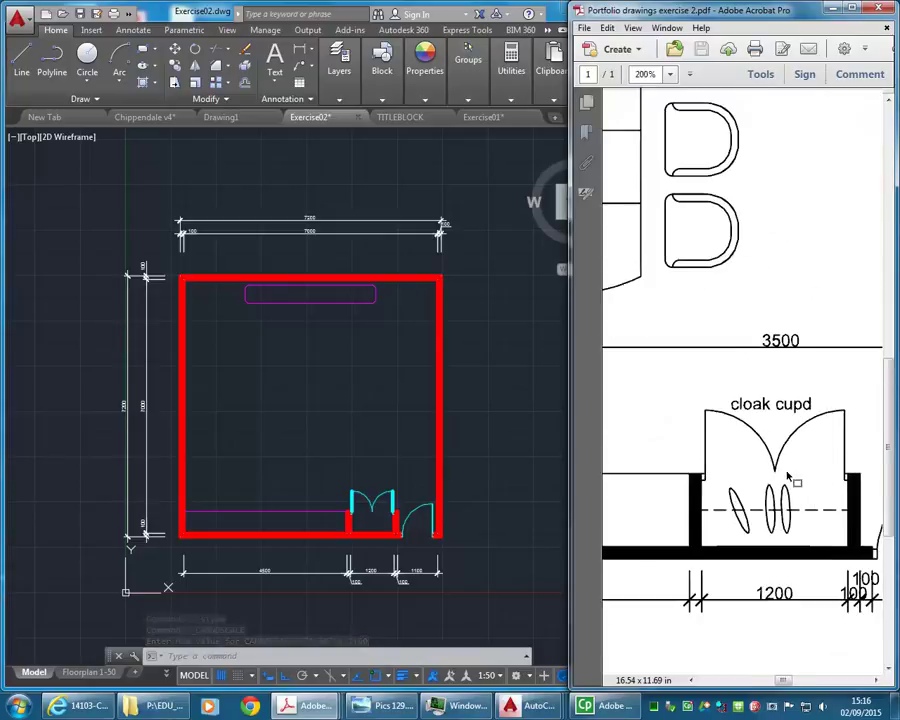
- Zoom and pan the drawing onto the cloak cupboard doors
{"action": "left_click", "coordinate": [360, 490]}
{"action": "scroll", "coordinate": [295, 447], "scroll_direction": "up", "scroll_amount": 4}
{"action": "middle_click_drag", "start_coordinate": [304, 450], "coordinate": [287, 408]}
{"action": "scroll", "coordinate": [287, 408], "scroll_direction": "up", "scroll_amount": 2}
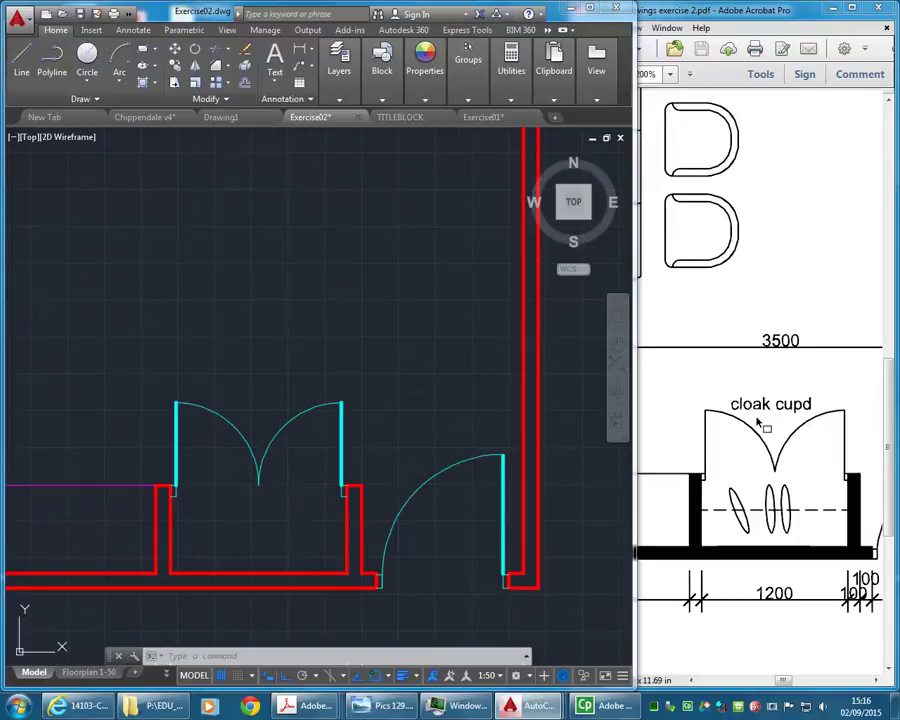
{"action": "middle_click_drag", "start_coordinate": [224, 316], "coordinate": [260, 323]}
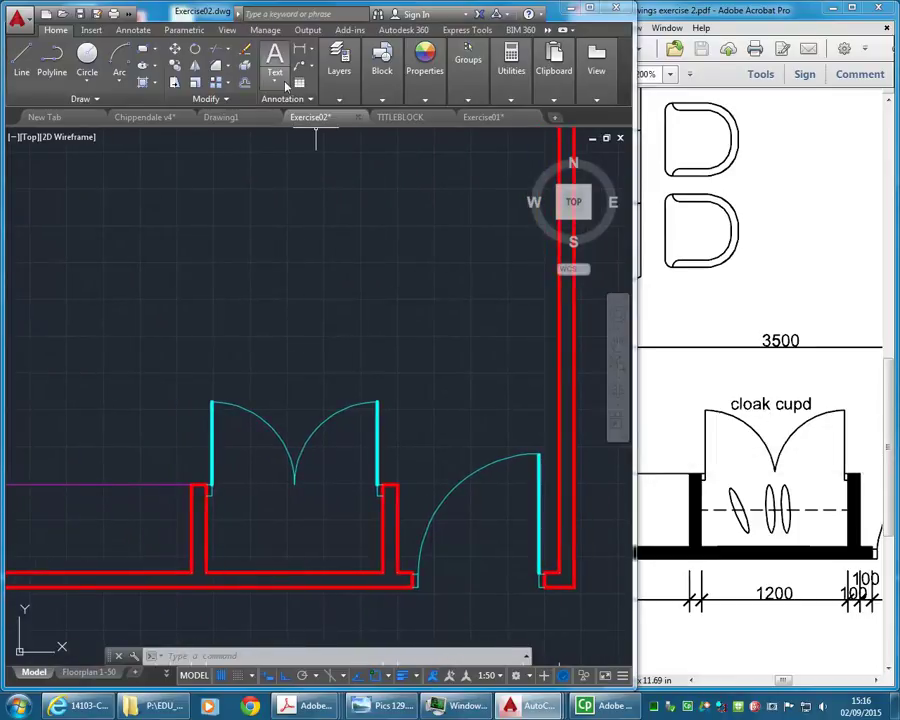
- Add a single-line 'Cloak cupd' label at 0 rotation just above the cupboard's double doors
{"action": "left_click", "coordinate": [274, 84]}
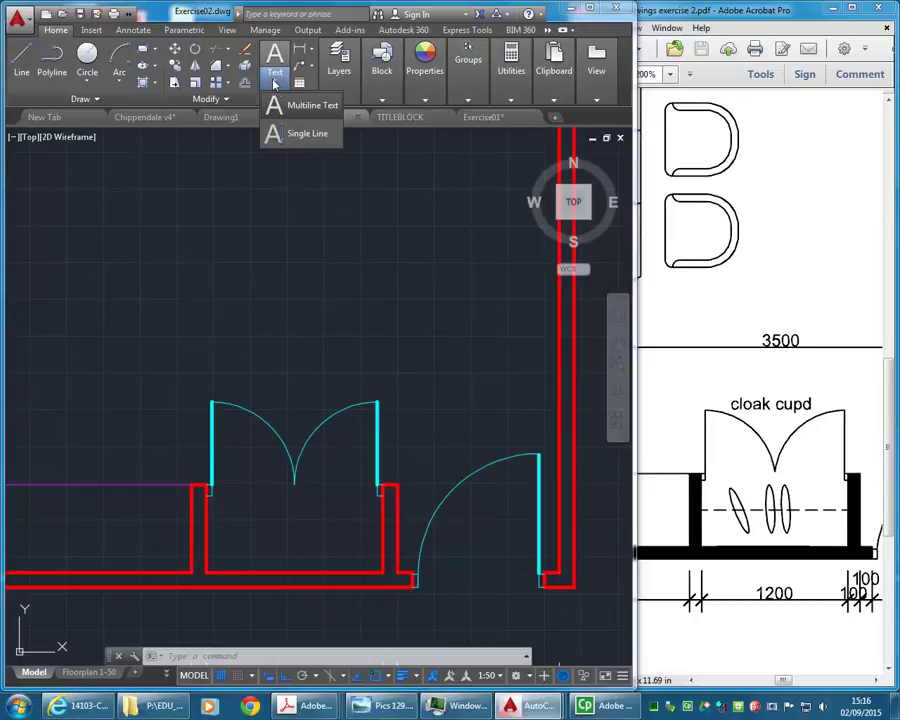
{"action": "left_click", "coordinate": [297, 143]}
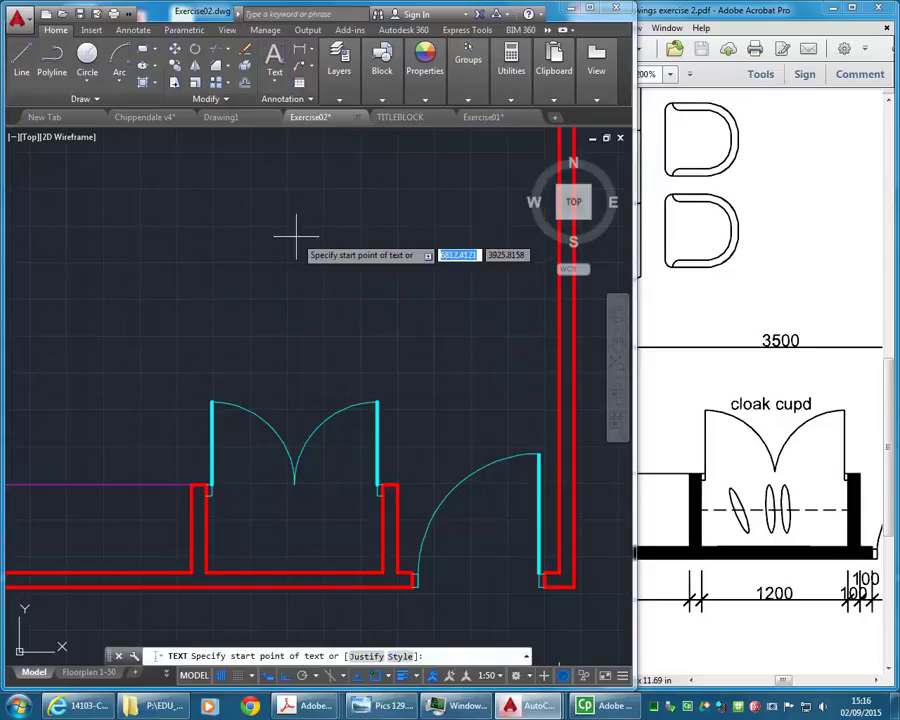
{"action": "left_click", "coordinate": [253, 381]}
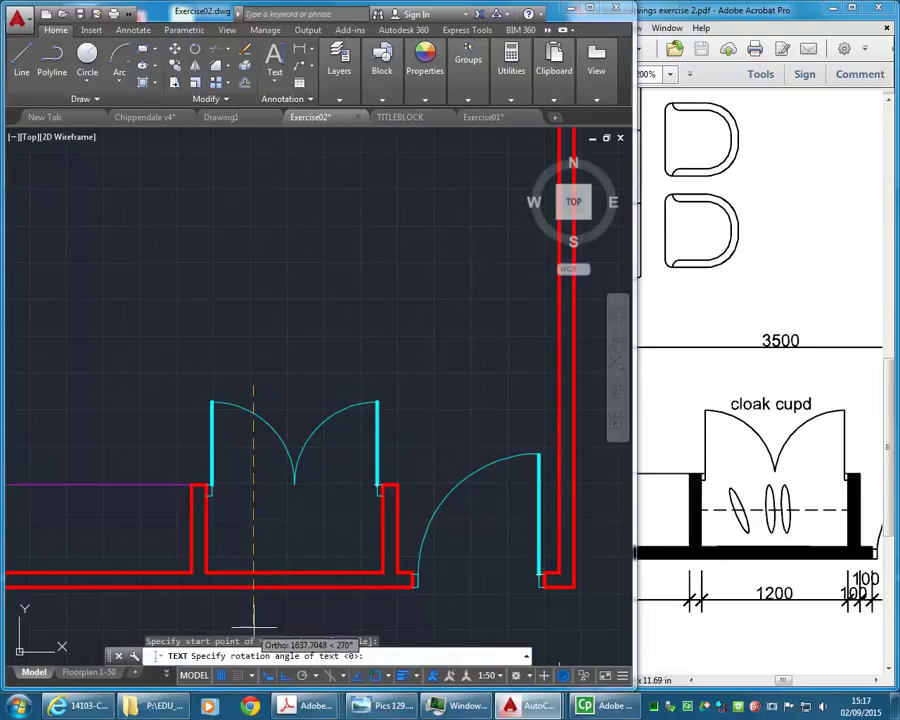
{"action": "left_click", "coordinate": [405, 325]}
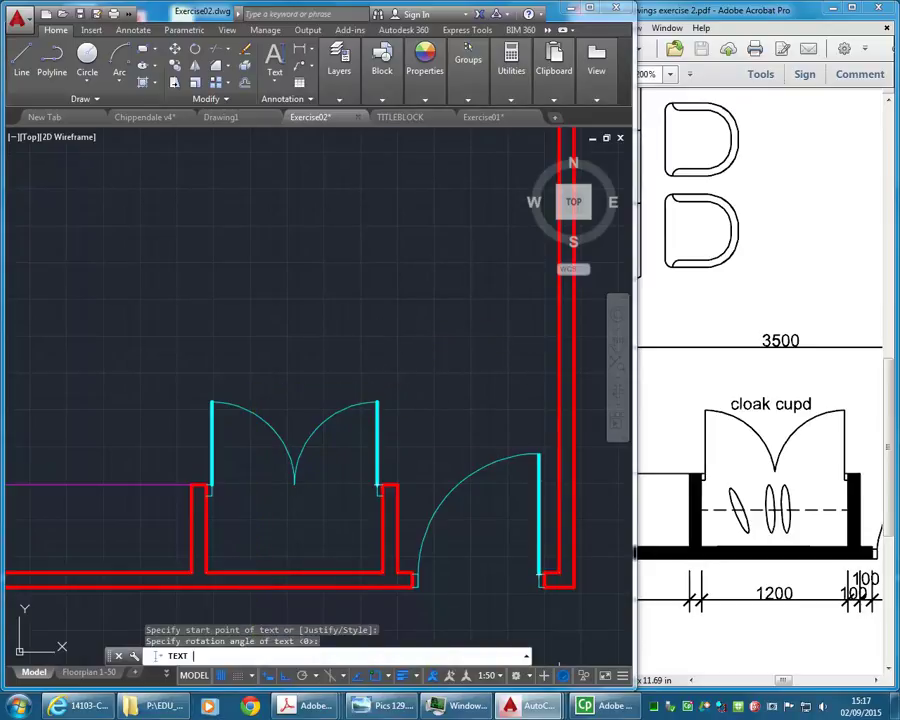
{"action": "type", "text": "C"}
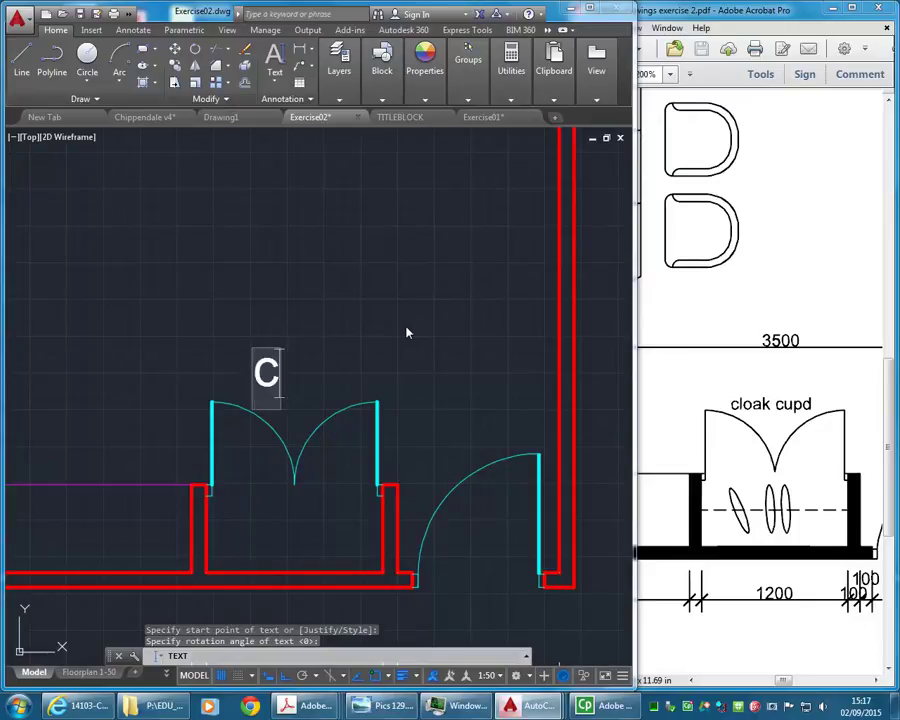
{"action": "type", "text": "loa"}
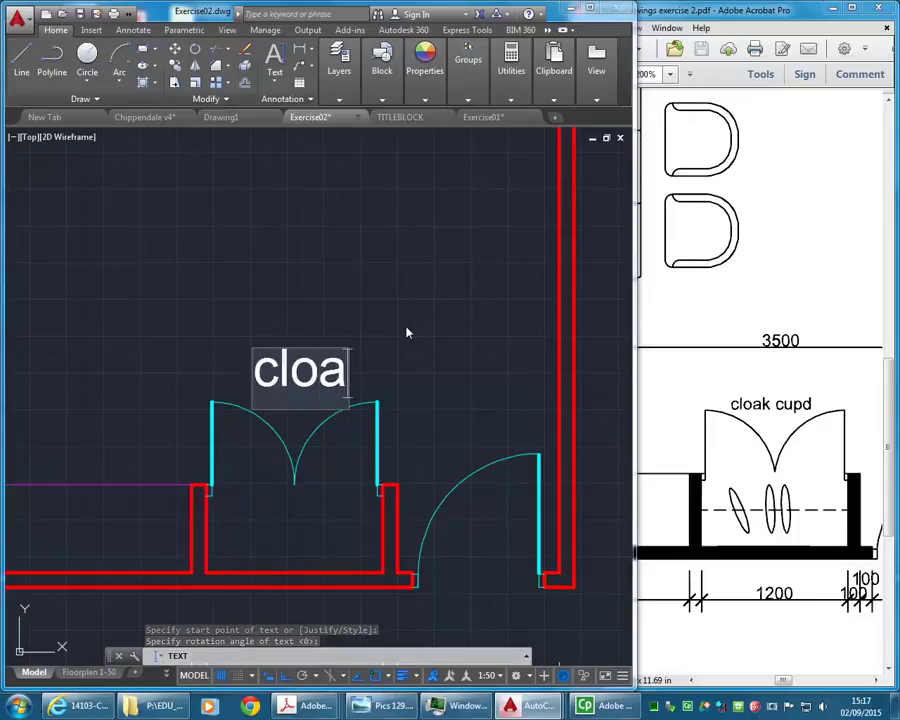
{"action": "type", "text": "k cupd"}
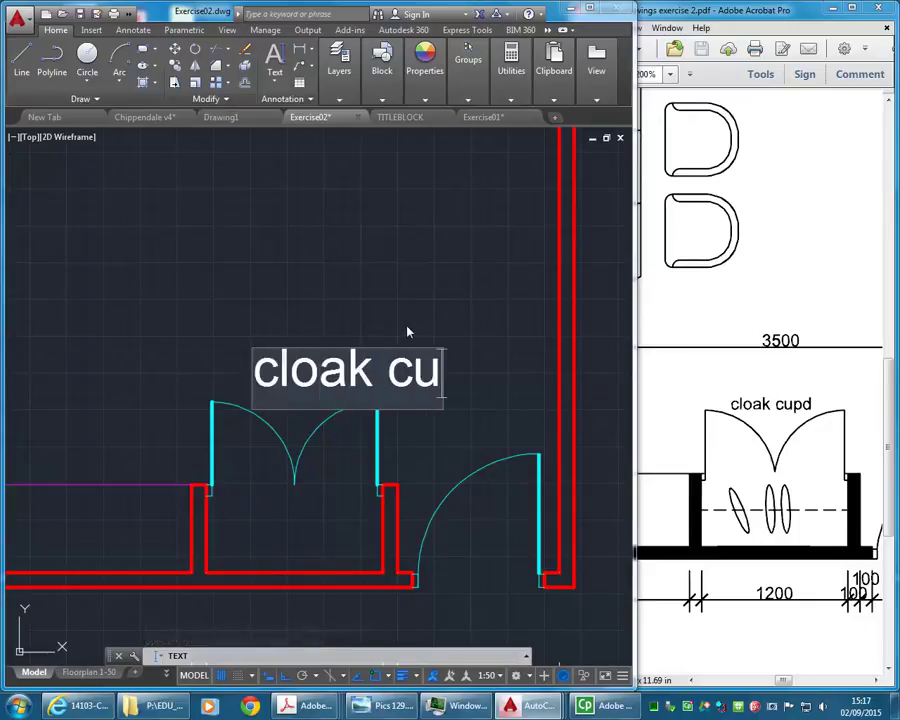
{"action": "key", "text": "Return"}
{"action": "key", "text": "Return"}
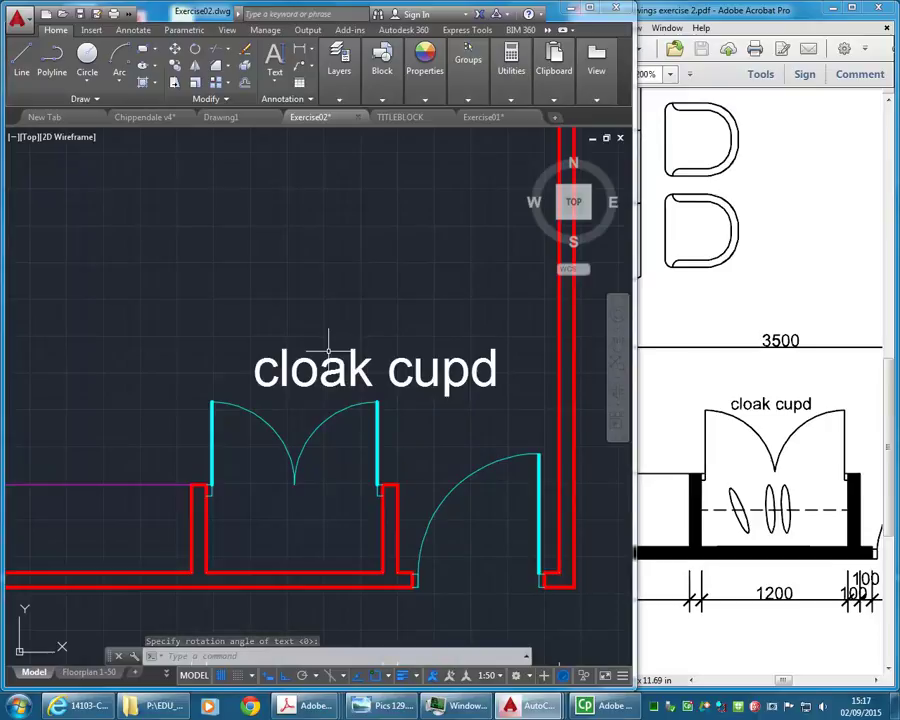
{"action": "scroll", "coordinate": [328, 349], "scroll_direction": "down", "scroll_amount": 6}
{"action": "middle_click_drag", "start_coordinate": [358, 413], "coordinate": [380, 438]}
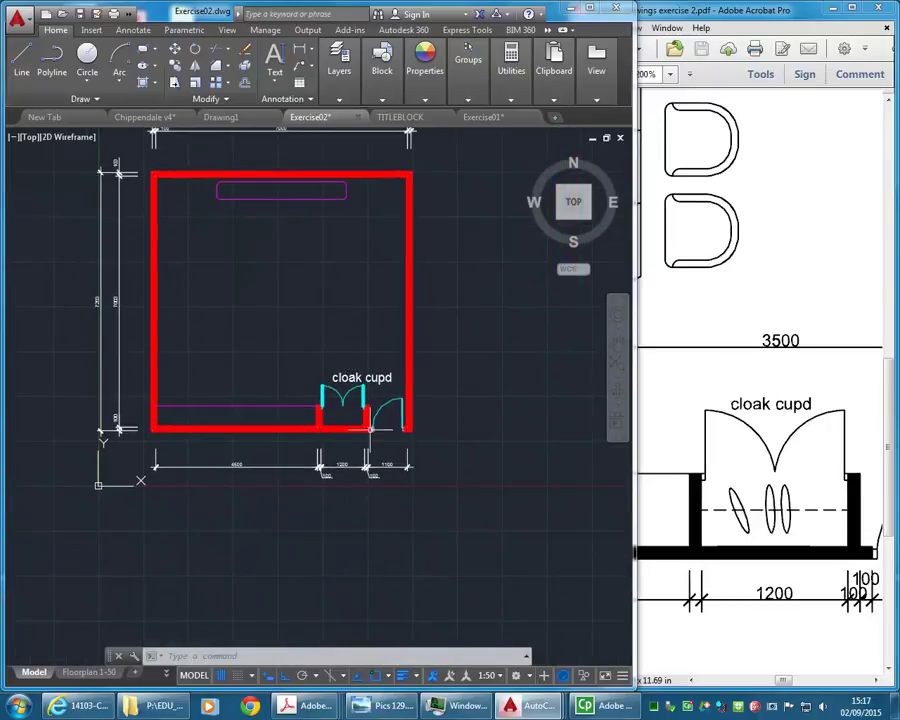
{"action": "scroll", "coordinate": [321, 368], "scroll_direction": "up", "scroll_amount": 6}
{"action": "middle_click_drag", "start_coordinate": [371, 404], "coordinate": [213, 372]}
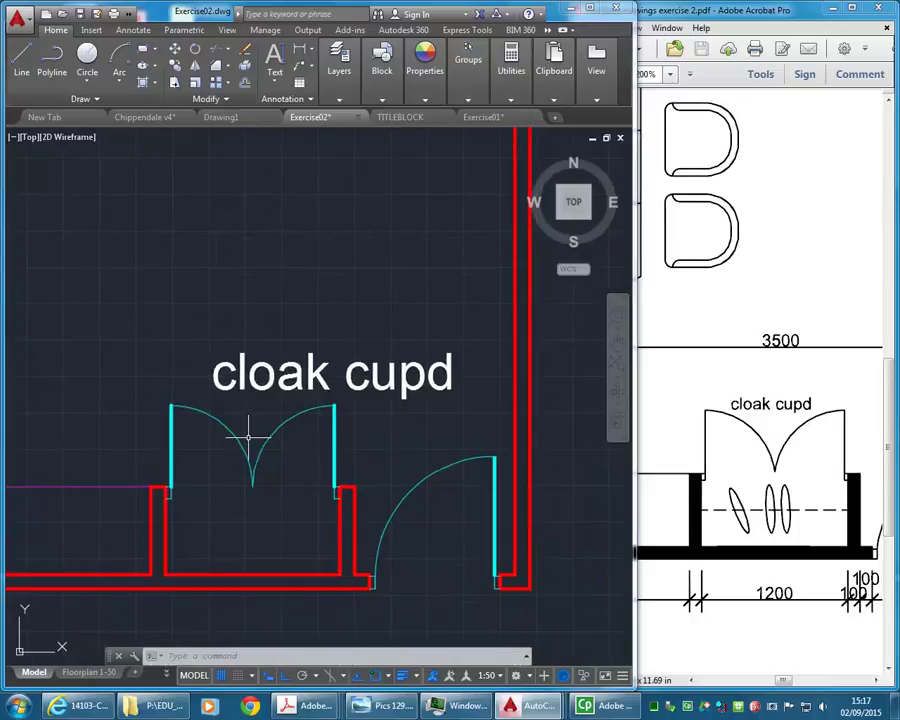
{"action": "left_click", "coordinate": [281, 370]}
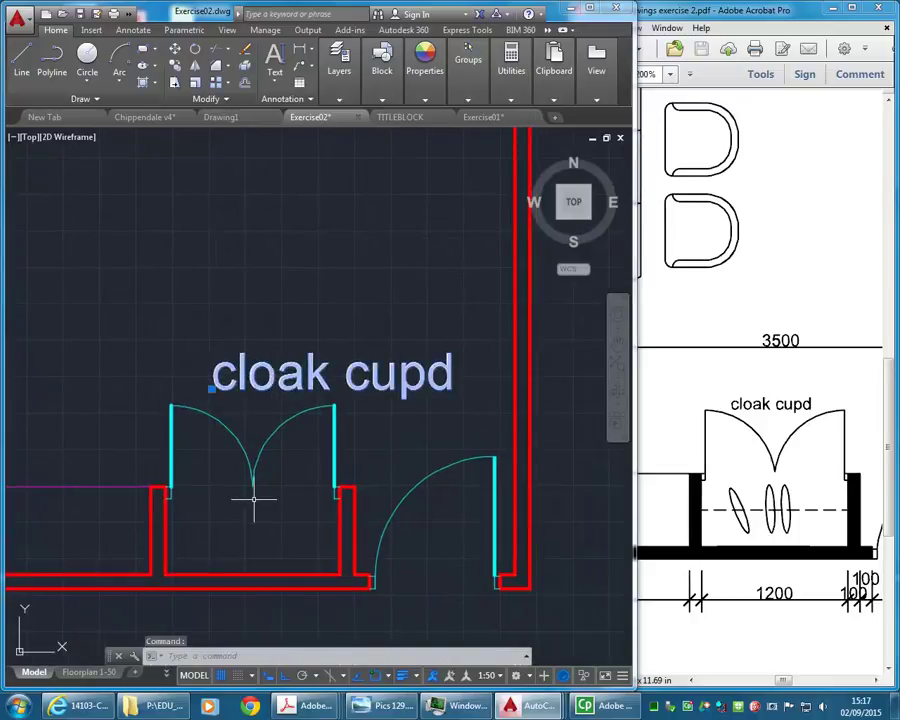
- Set the cloak cupd label's paper text height to 2.5 in Properties
{"action": "double_click", "coordinate": [290, 375]}
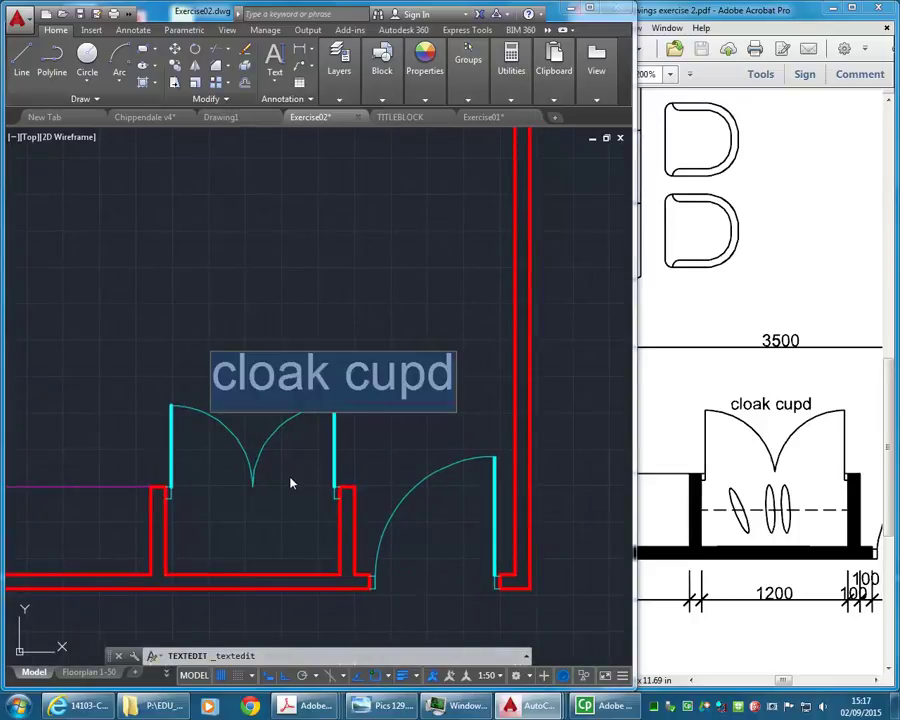
{"action": "key", "text": "Escape"}
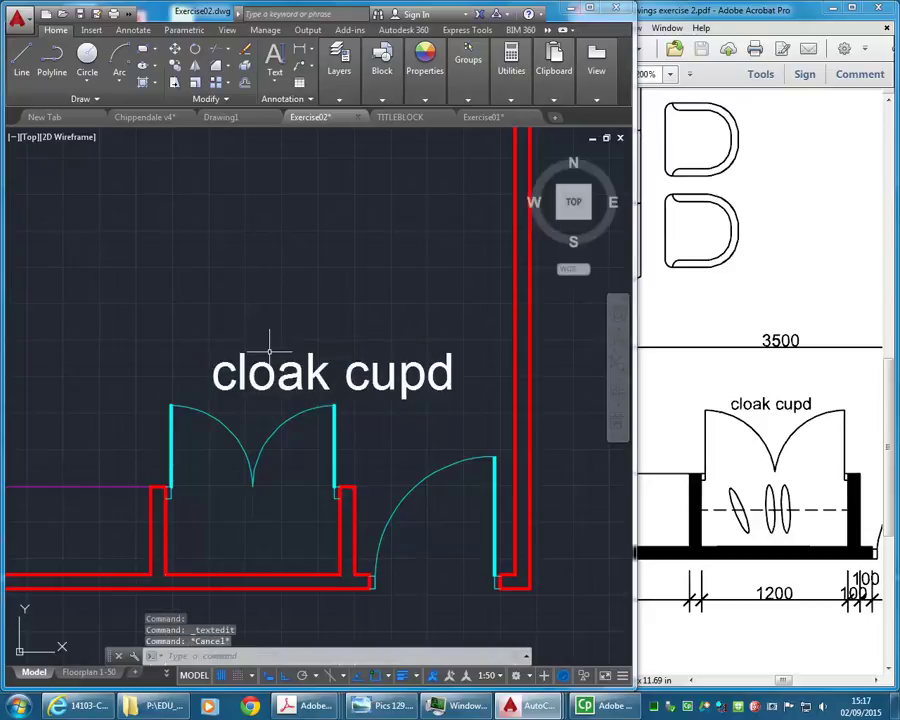
{"action": "left_click", "coordinate": [250, 355]}
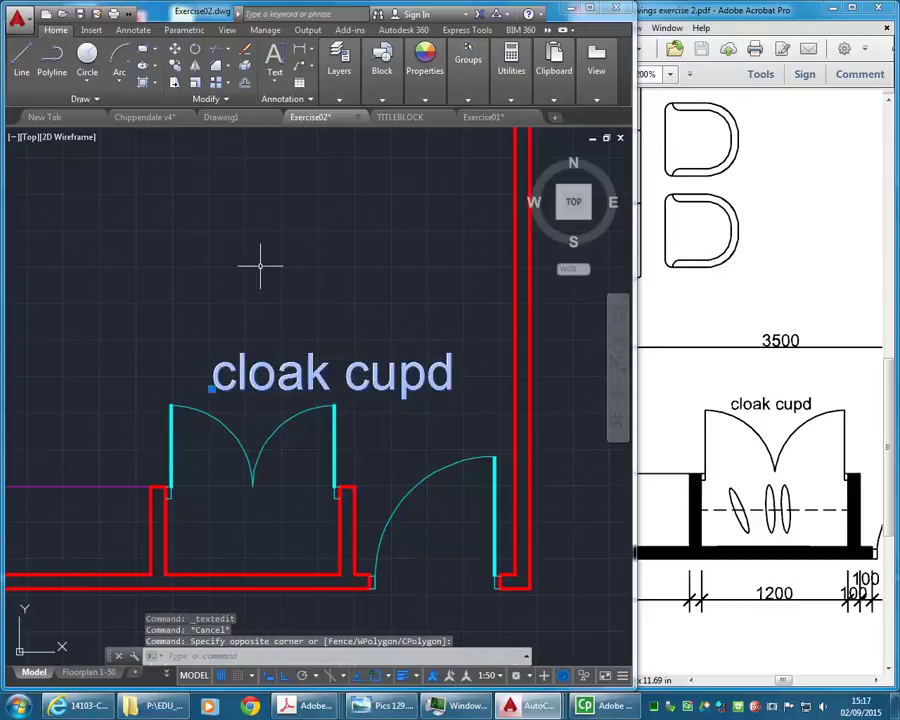
{"action": "right_click", "coordinate": [260, 302]}
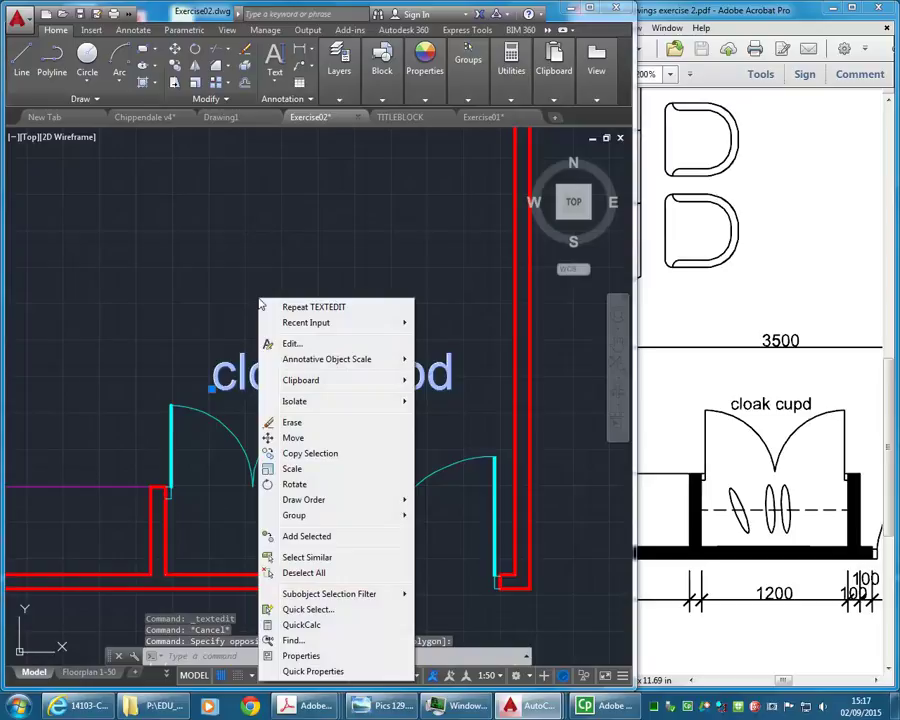
{"action": "left_click", "coordinate": [300, 656]}
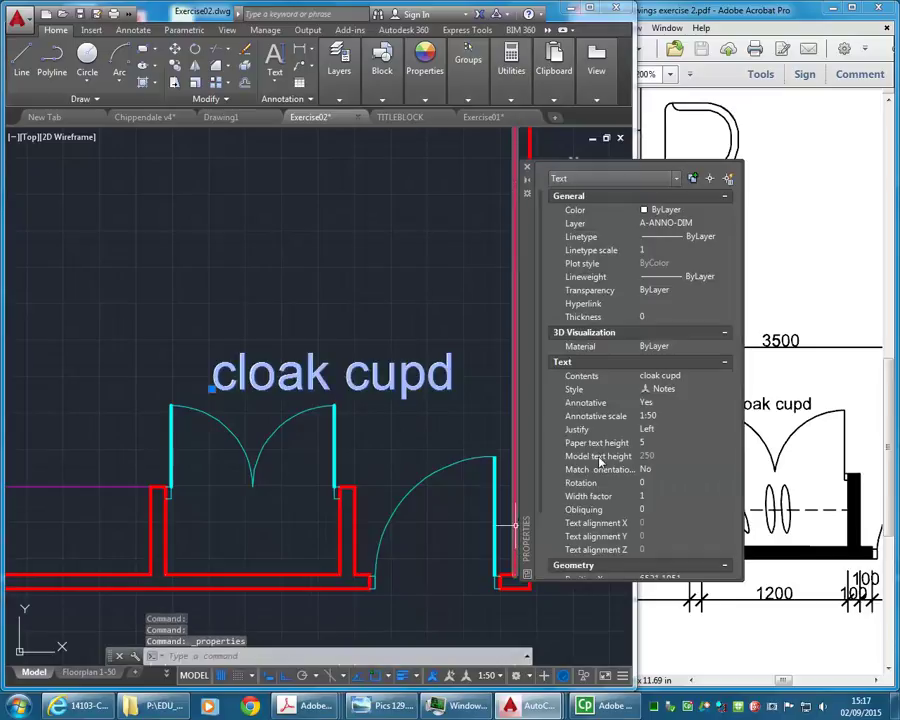
{"action": "left_click", "coordinate": [673, 443]}
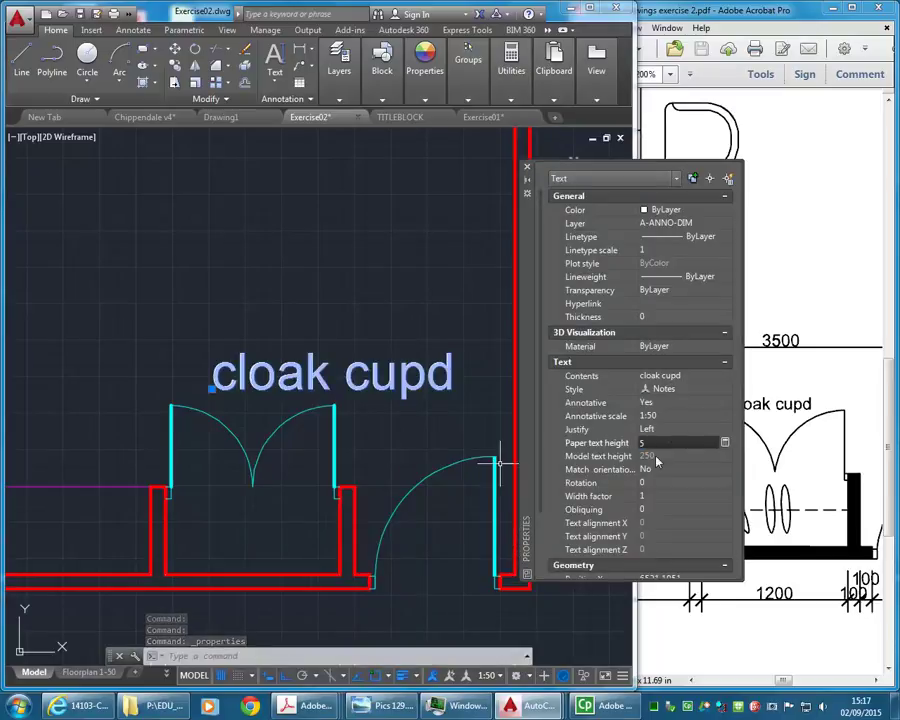
{"action": "type", "text": "2"}
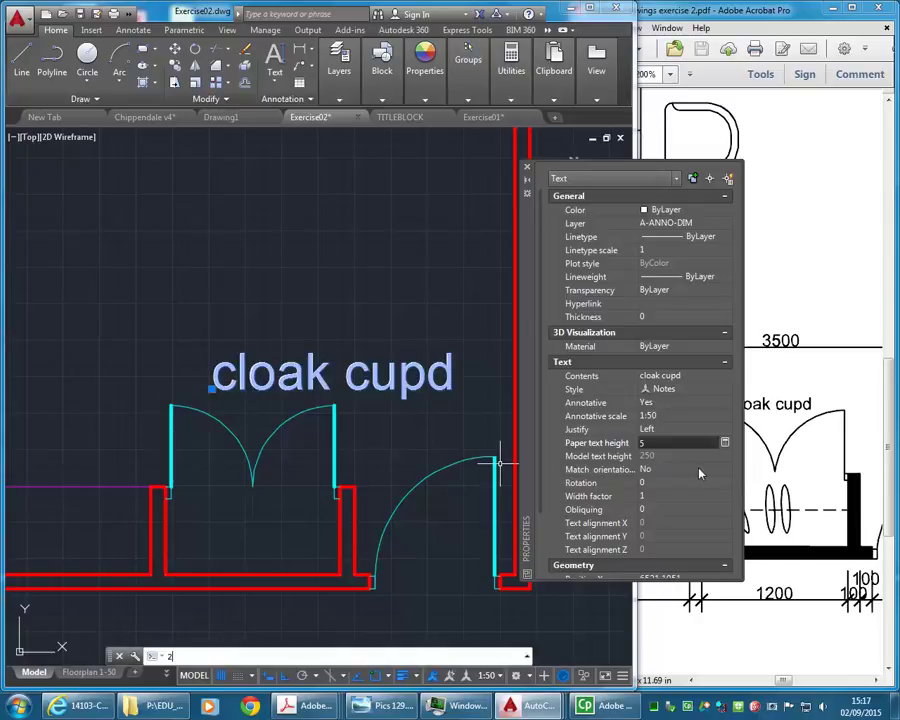
{"action": "type", "text": ".5"}
{"action": "key", "text": "Return"}
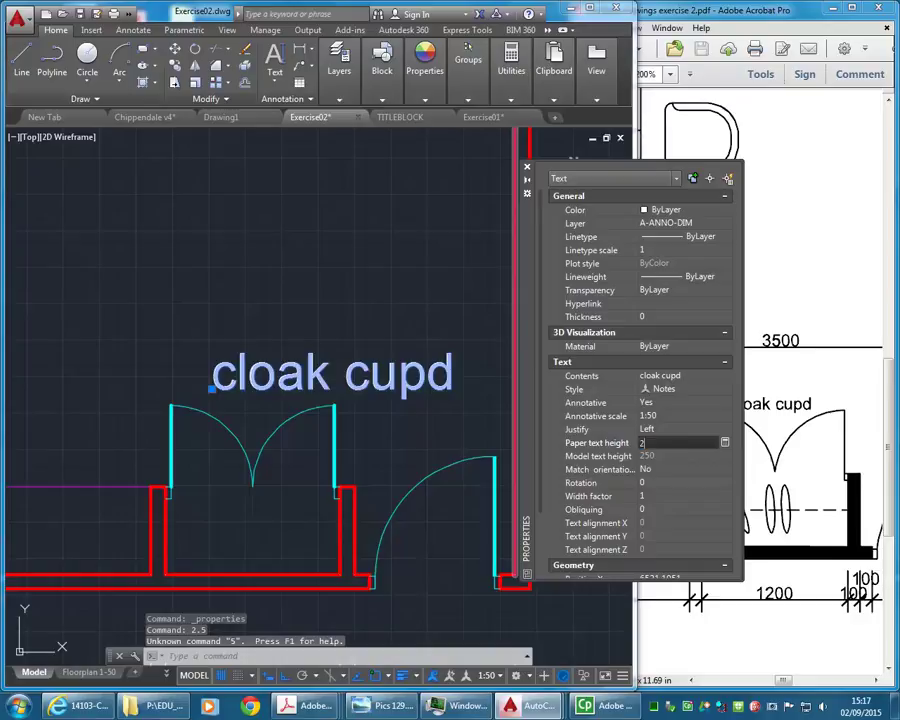
{"action": "key", "text": "Return"}
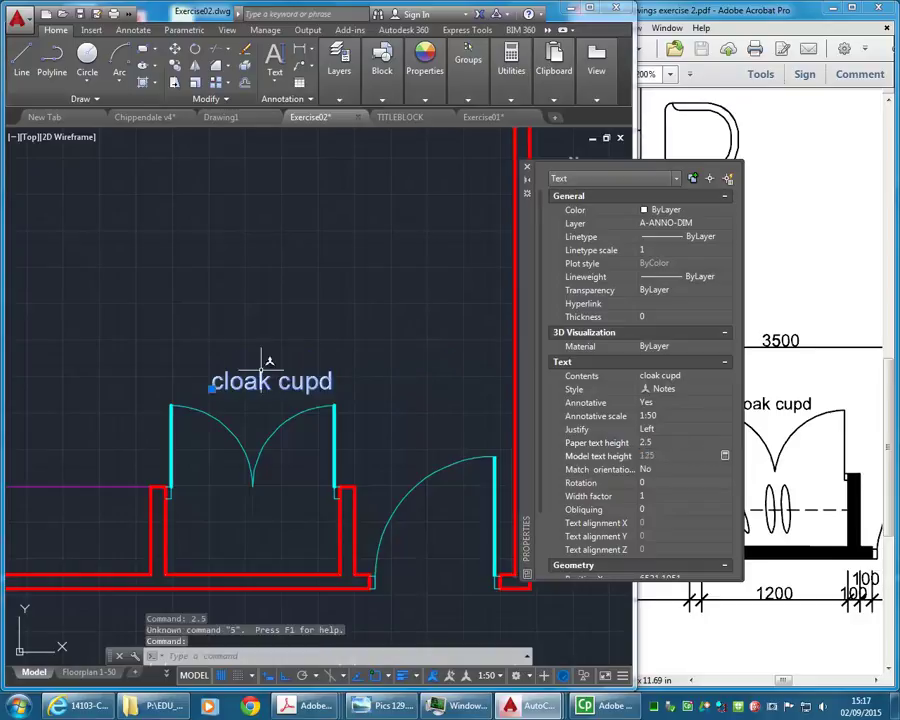
- Move the label to sit centred above the cupboard doors, keeping annotation scale 1:50
{"action": "scroll", "coordinate": [224, 407], "scroll_direction": "up", "scroll_amount": 4}
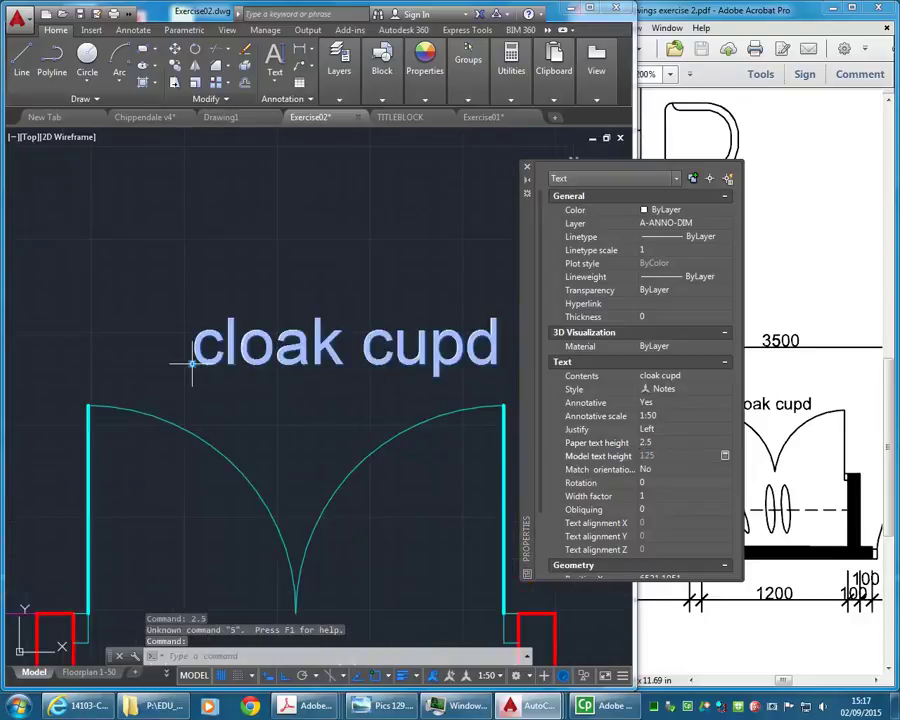
{"action": "left_click", "coordinate": [192, 362]}
{"action": "left_click", "coordinate": [155, 366]}
{"action": "left_click", "coordinate": [155, 366]}
{"action": "key", "text": "Escape"}
{"action": "scroll", "coordinate": [157, 380], "scroll_direction": "up", "scroll_amount": 4}
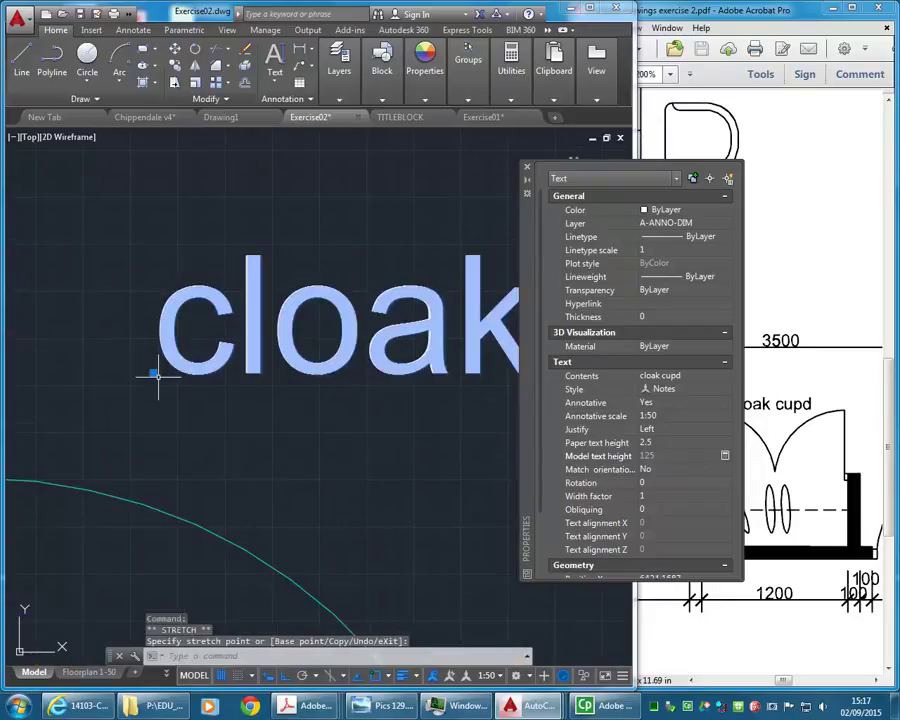
{"action": "left_click", "coordinate": [153, 375]}
{"action": "left_click", "coordinate": [153, 418]}
{"action": "scroll", "coordinate": [160, 400], "scroll_direction": "down", "scroll_amount": 5}
{"action": "middle_click_drag", "start_coordinate": [163, 404], "coordinate": [242, 470]}
{"action": "key", "text": "Escape"}
{"action": "key", "text": "Escape"}
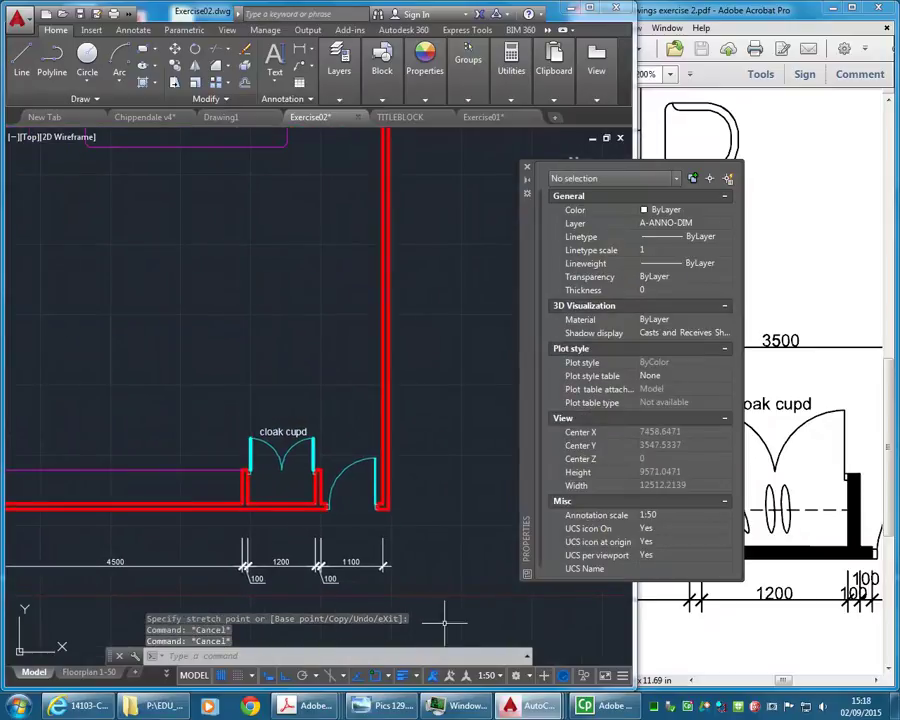
{"action": "left_click", "coordinate": [489, 677]}
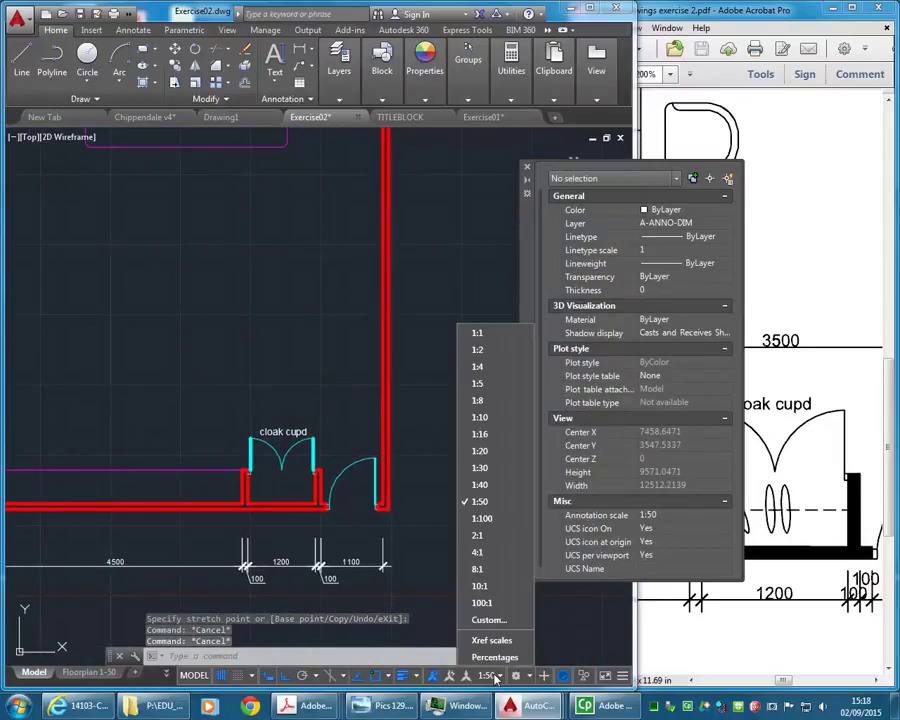
{"action": "left_click", "coordinate": [280, 510]}
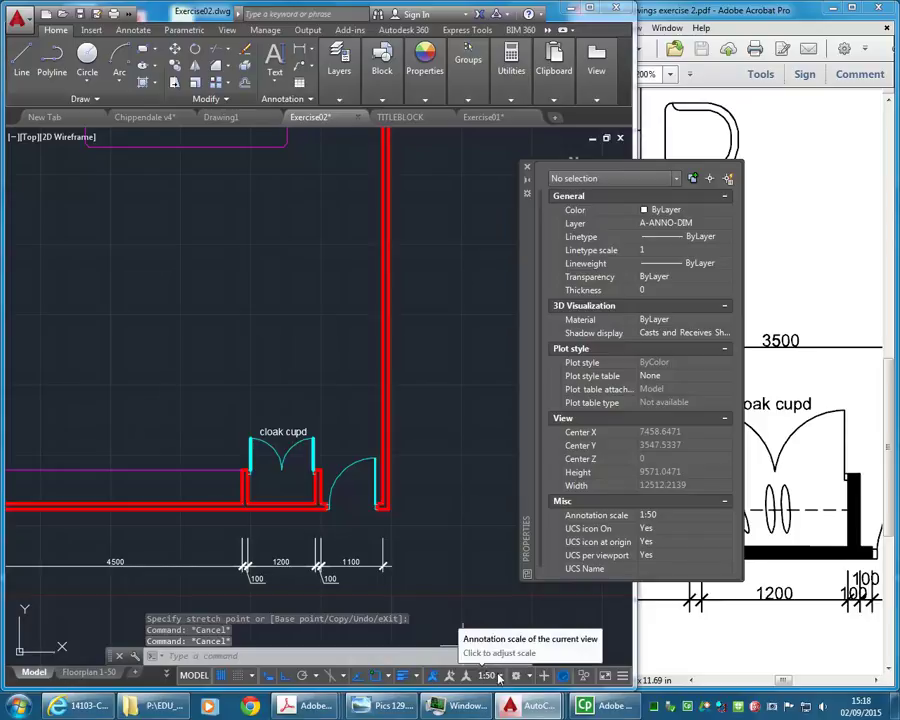
{"action": "left_click", "coordinate": [529, 173]}
- Zoom out to the whole plan and check the tea facilities label in the reference PDF
{"action": "middle_click", "coordinate": [458, 345]}
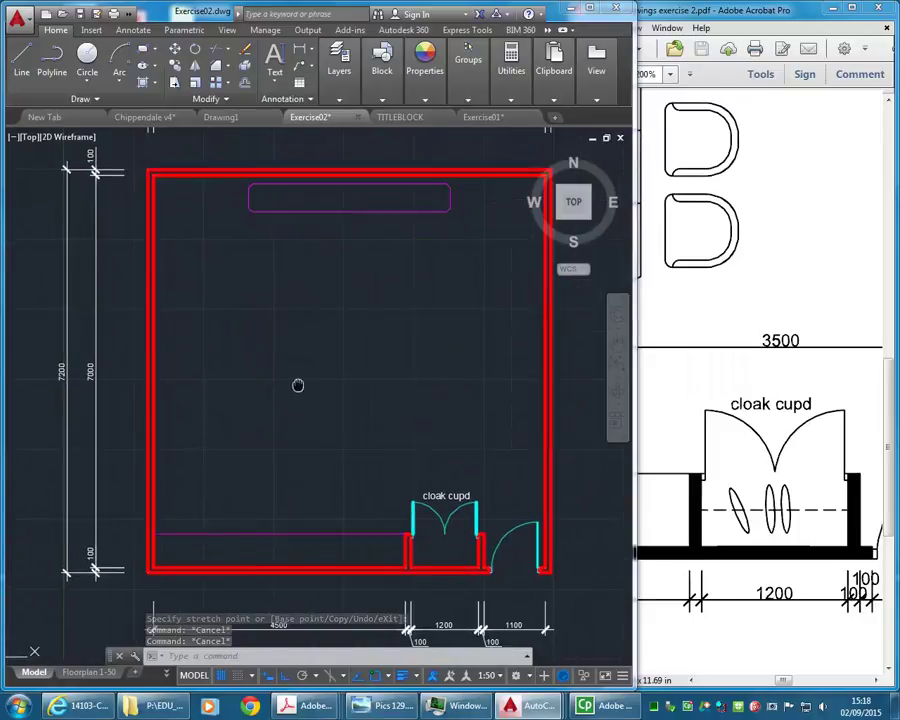
{"action": "left_click", "coordinate": [688, 464]}
{"action": "scroll", "coordinate": [688, 464], "scroll_direction": "down", "scroll_amount": 3, "text": "ctrl"}
{"action": "scroll", "coordinate": [692, 447], "scroll_direction": "down", "scroll_amount": 3, "text": "ctrl"}
{"action": "scroll", "coordinate": [640, 440], "scroll_direction": "up", "scroll_amount": 6, "text": "ctrl"}
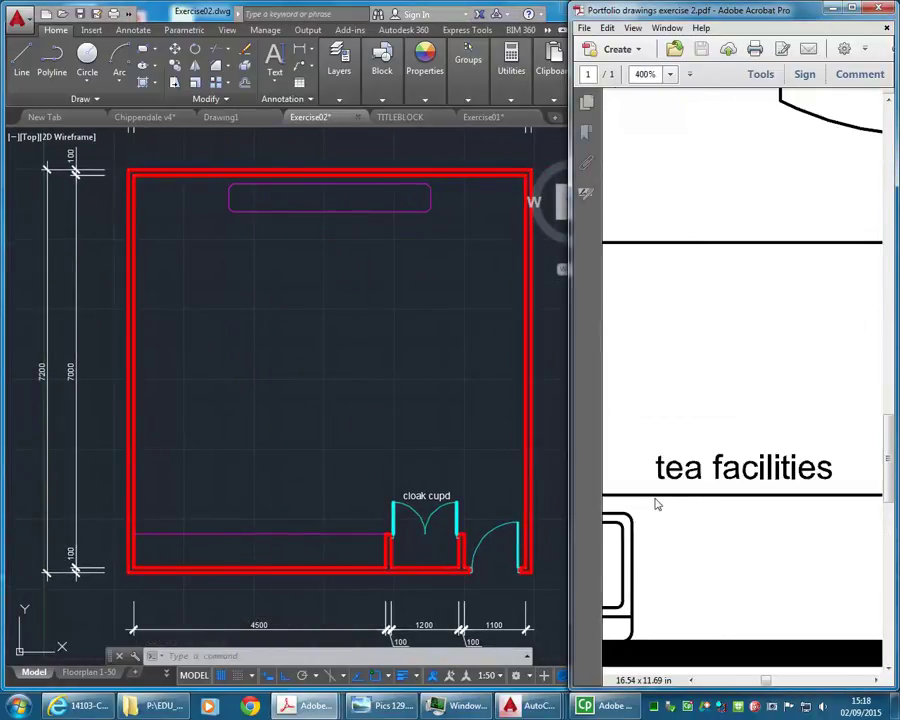
{"action": "left_click", "coordinate": [266, 351]}
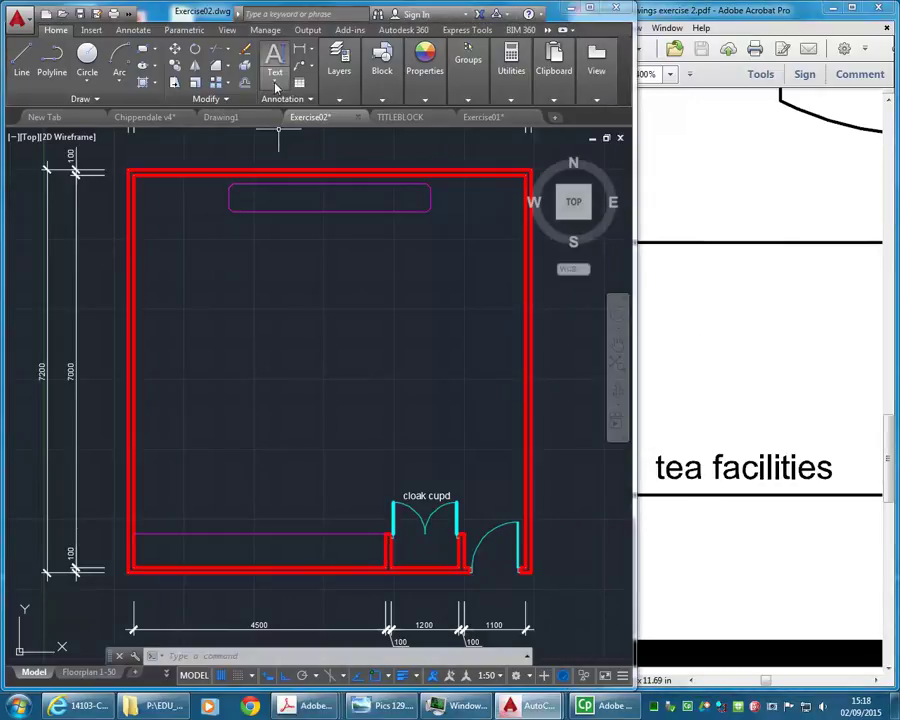
{"action": "left_click", "coordinate": [276, 81]}
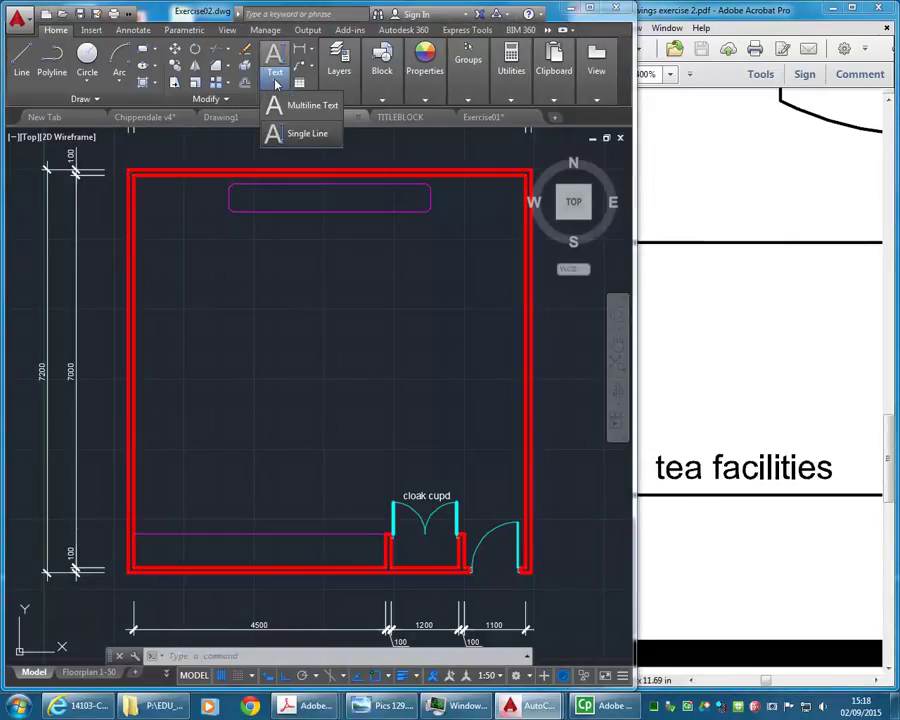
{"action": "left_click", "coordinate": [232, 99]}
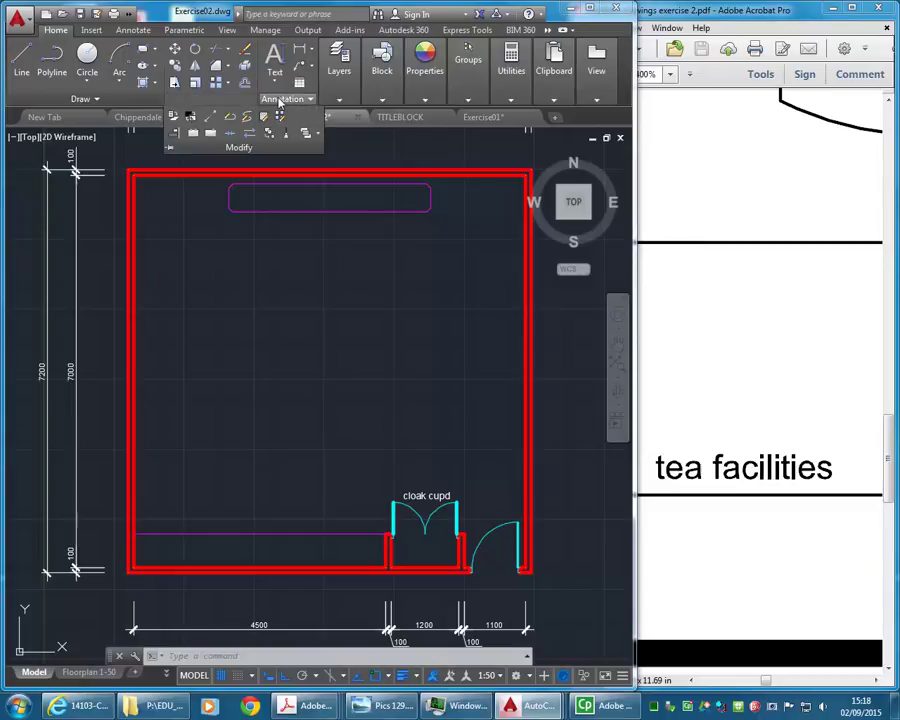
{"action": "left_click", "coordinate": [272, 99]}
- Set the Notes style's paper text height to 2.5, correcting an invalid entry, and apply it
{"action": "left_click", "coordinate": [266, 117]}
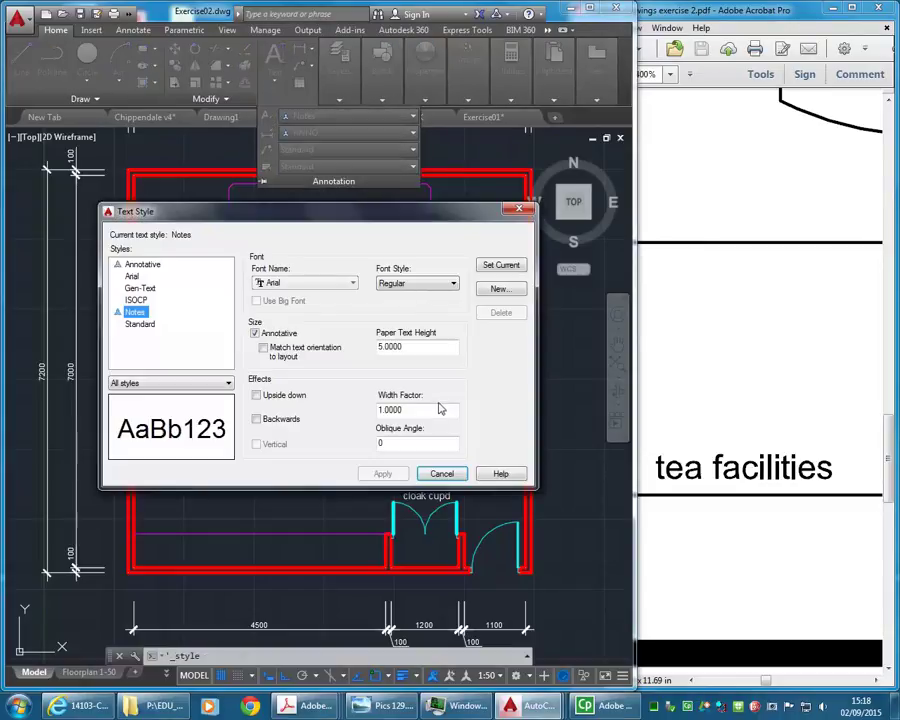
{"action": "double_click", "coordinate": [419, 344]}
{"action": "type", "text": "2.5"}
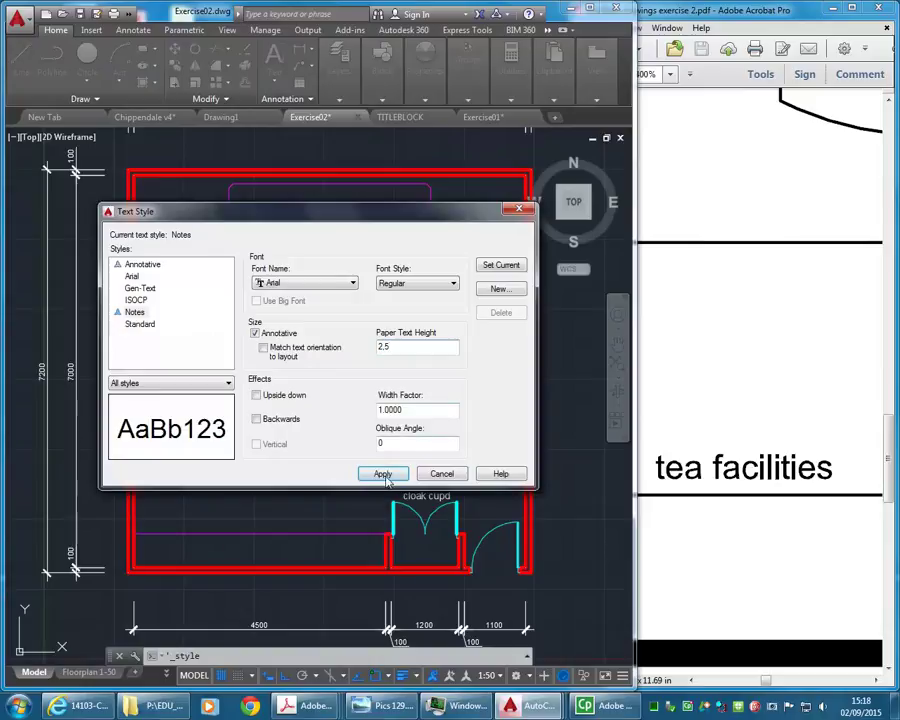
{"action": "left_click", "coordinate": [380, 474]}
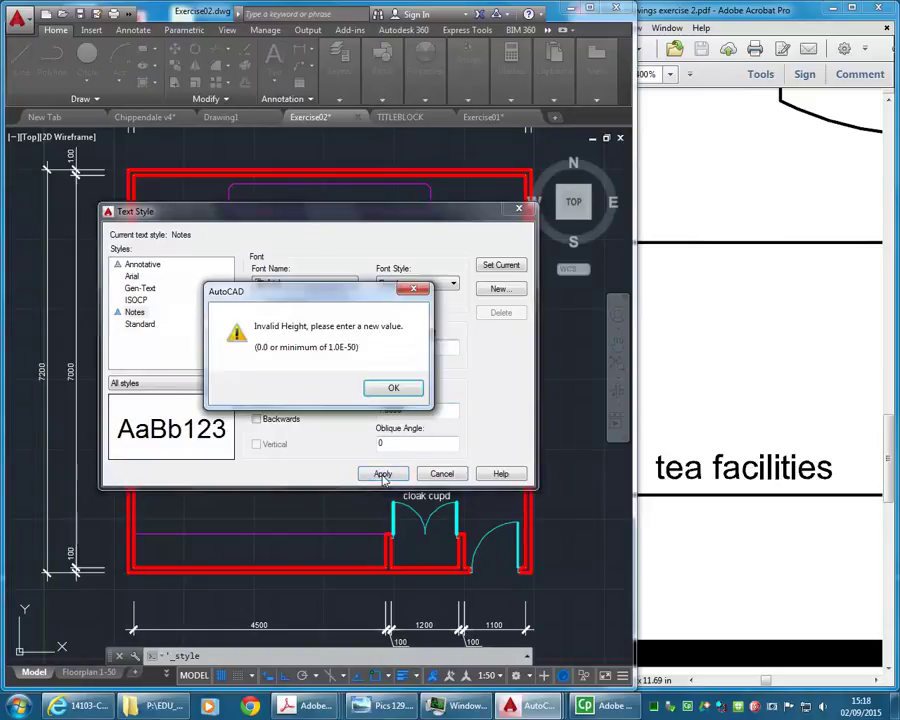
{"action": "left_click", "coordinate": [392, 390]}
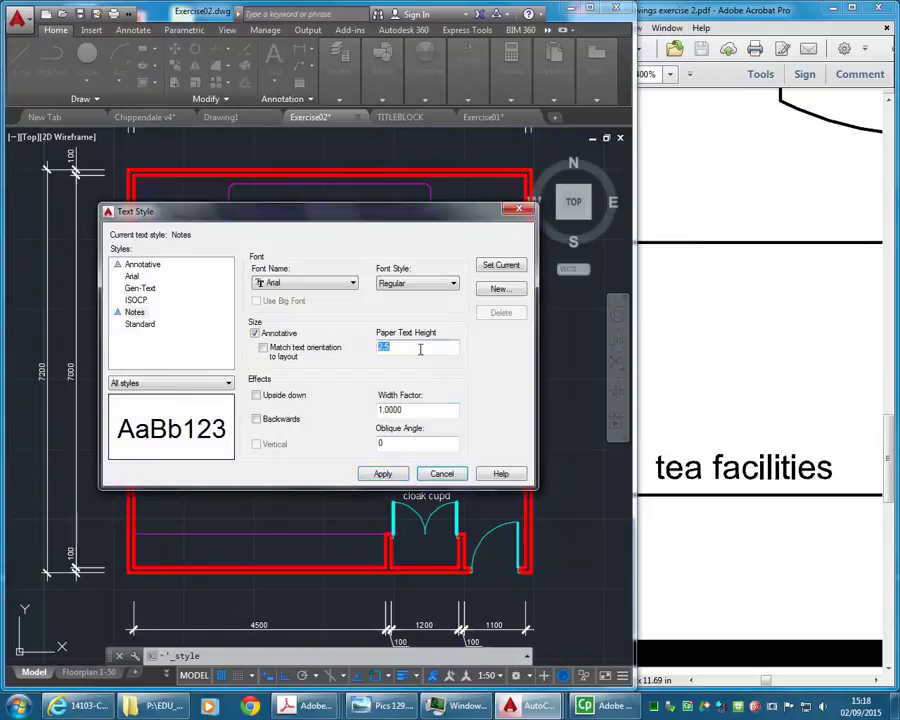
{"action": "type", "text": "2.5"}
{"action": "left_click", "coordinate": [383, 474]}
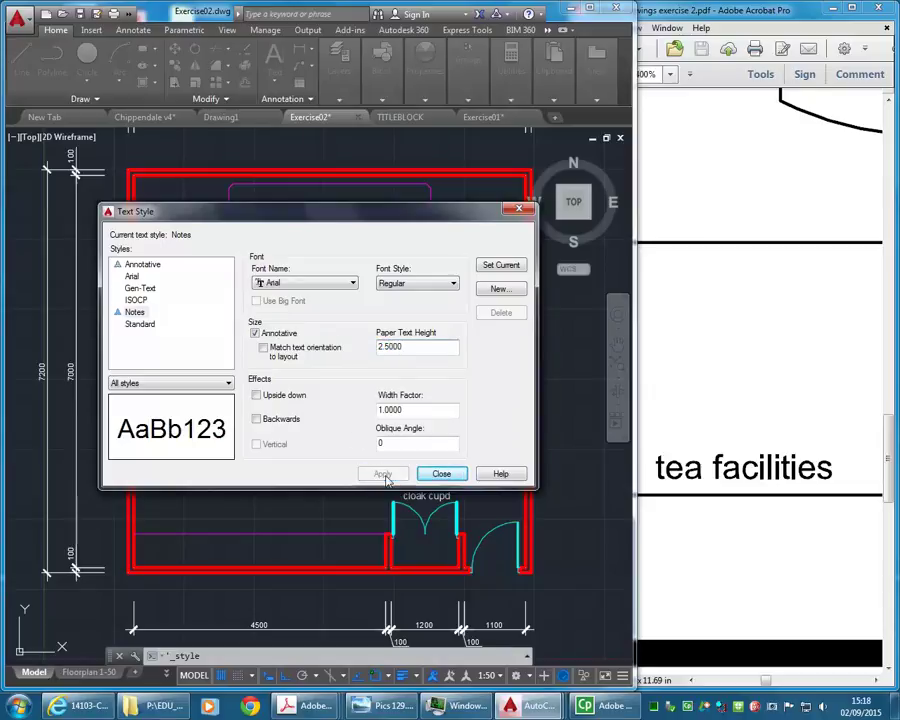
{"action": "left_click", "coordinate": [441, 474]}
- Add a single-line 'tea facilities' label above the bottom wall, left of the cloak cupboard
{"action": "middle_click_drag", "start_coordinate": [118, 229], "coordinate": [180, 200]}
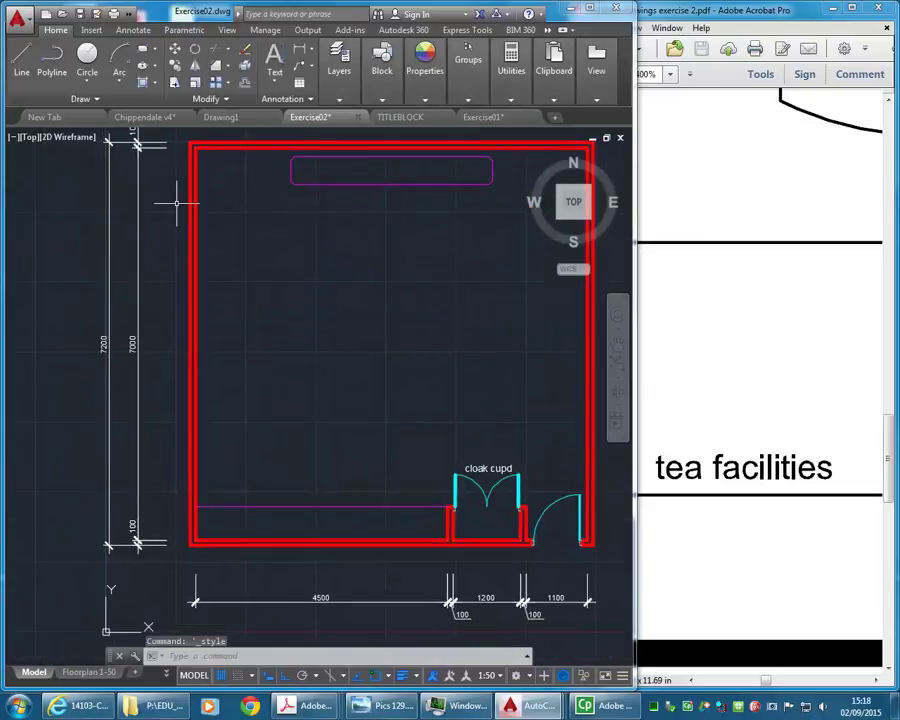
{"action": "left_click", "coordinate": [286, 99]}
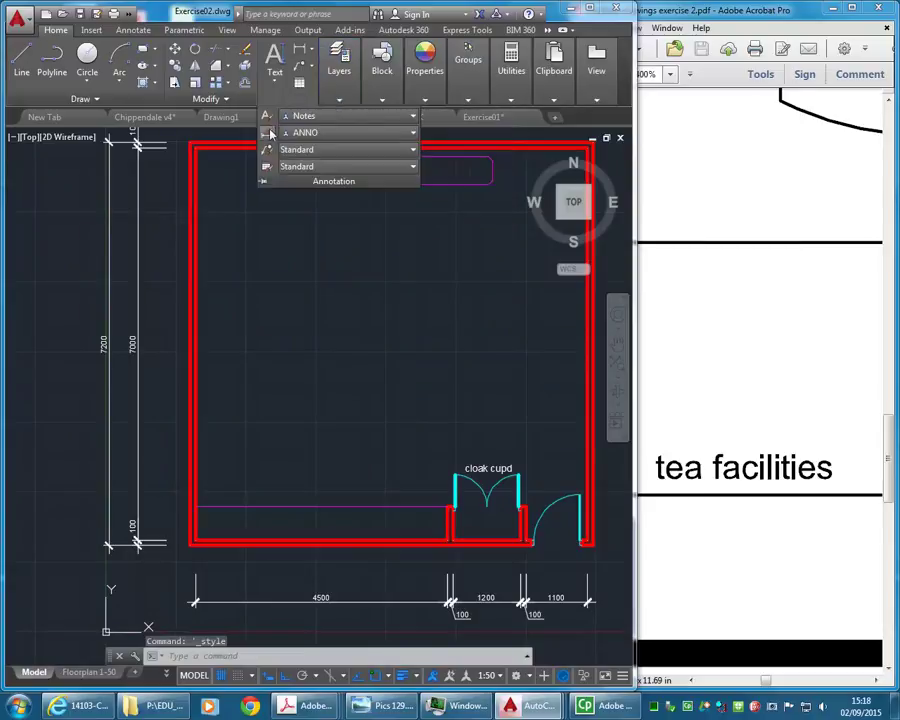
{"action": "left_click", "coordinate": [274, 78]}
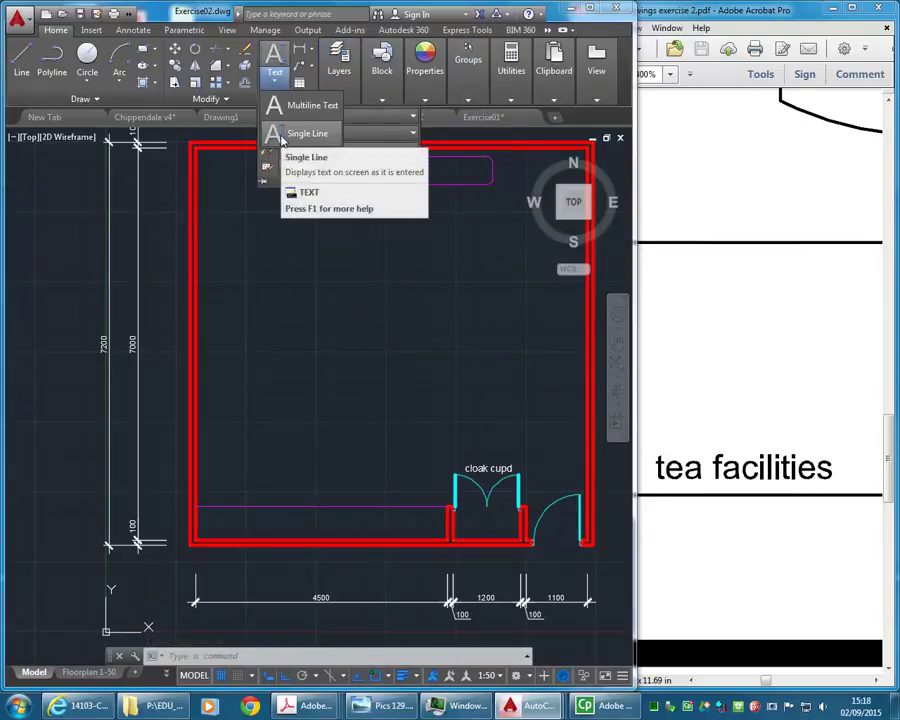
{"action": "left_click", "coordinate": [284, 133]}
{"action": "scroll", "coordinate": [314, 482], "scroll_direction": "up", "scroll_amount": 2}
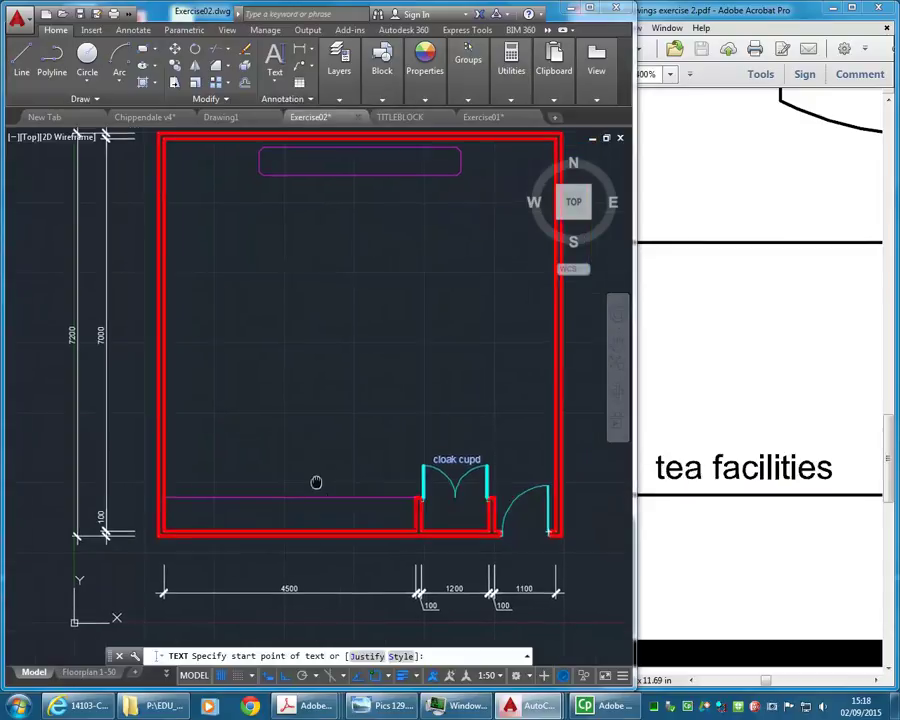
{"action": "scroll", "coordinate": [320, 498], "scroll_direction": "up", "scroll_amount": 2}
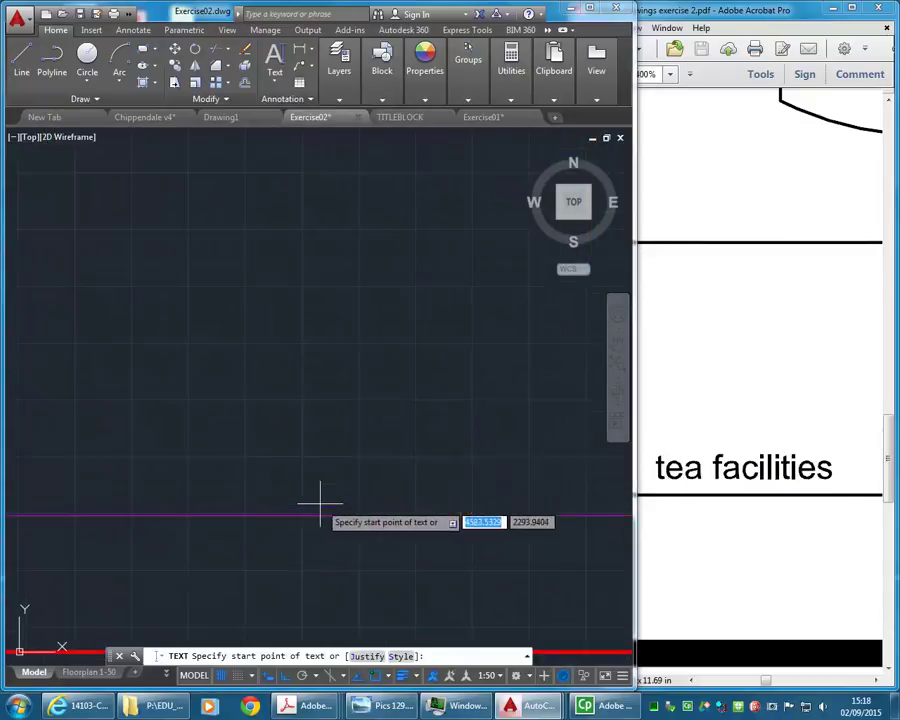
{"action": "left_click", "coordinate": [267, 500]}
{"action": "key", "text": "Return"}
{"action": "type", "text": "t"}
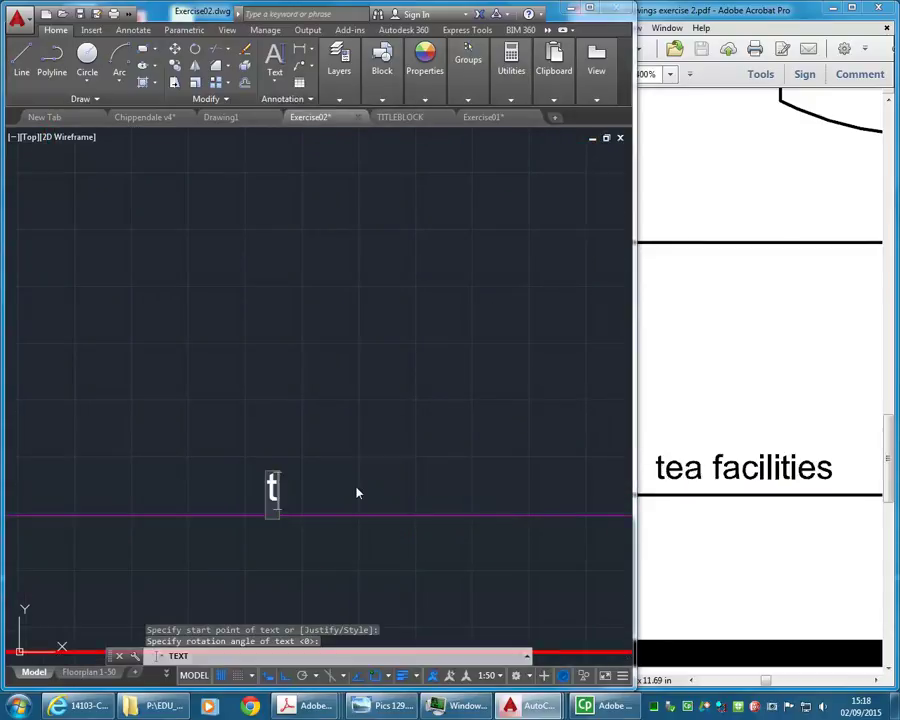
{"action": "type", "text": "ea facuil"}
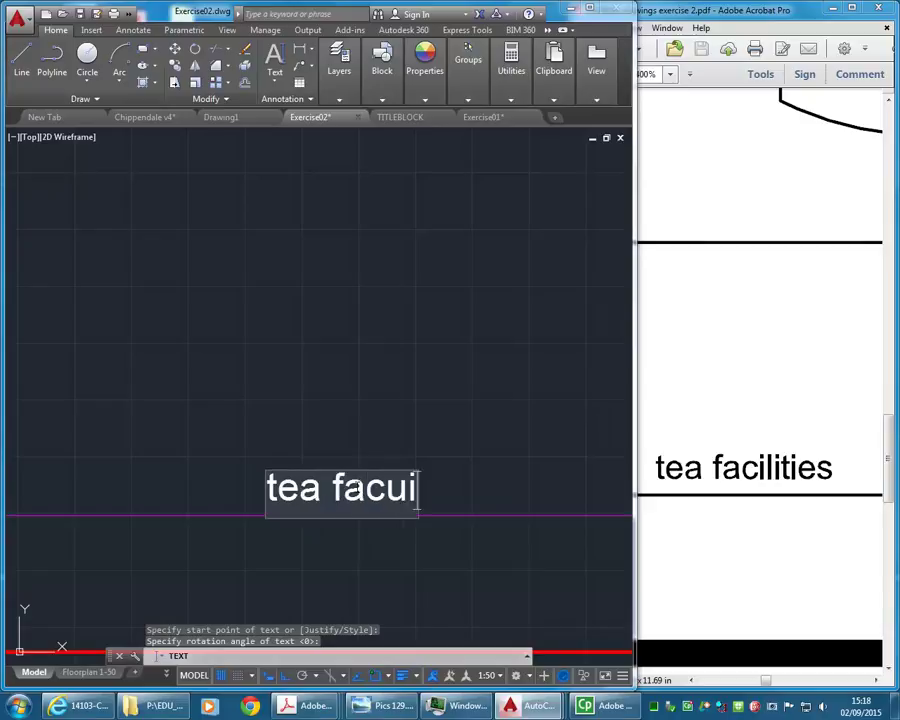
{"action": "key", "text": "BackSpace"}
{"action": "key", "text": "BackSpace"}
{"action": "key", "text": "BackSpace"}
{"action": "type", "text": "ilites"}
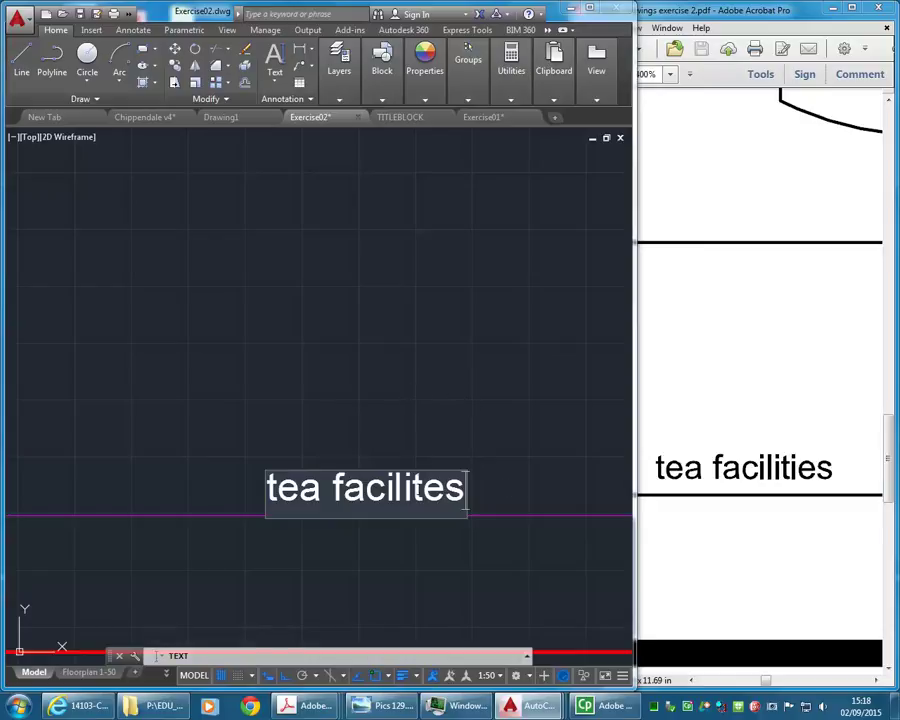
{"action": "left_click", "coordinate": [424, 500]}
{"action": "type", "text": "i"}
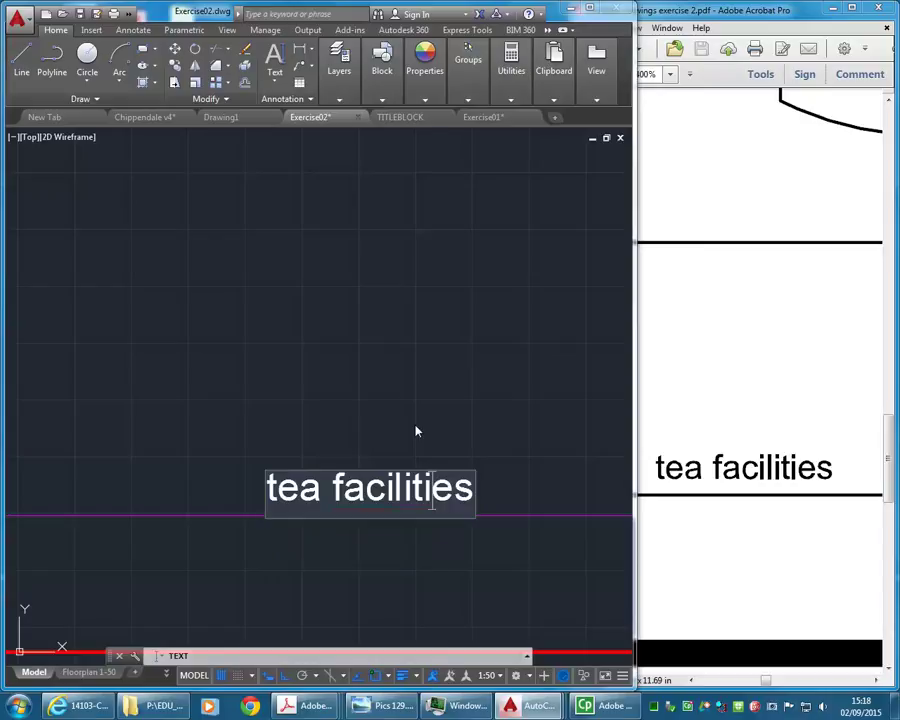
{"action": "key", "text": "Return"}
{"action": "key", "text": "Return"}
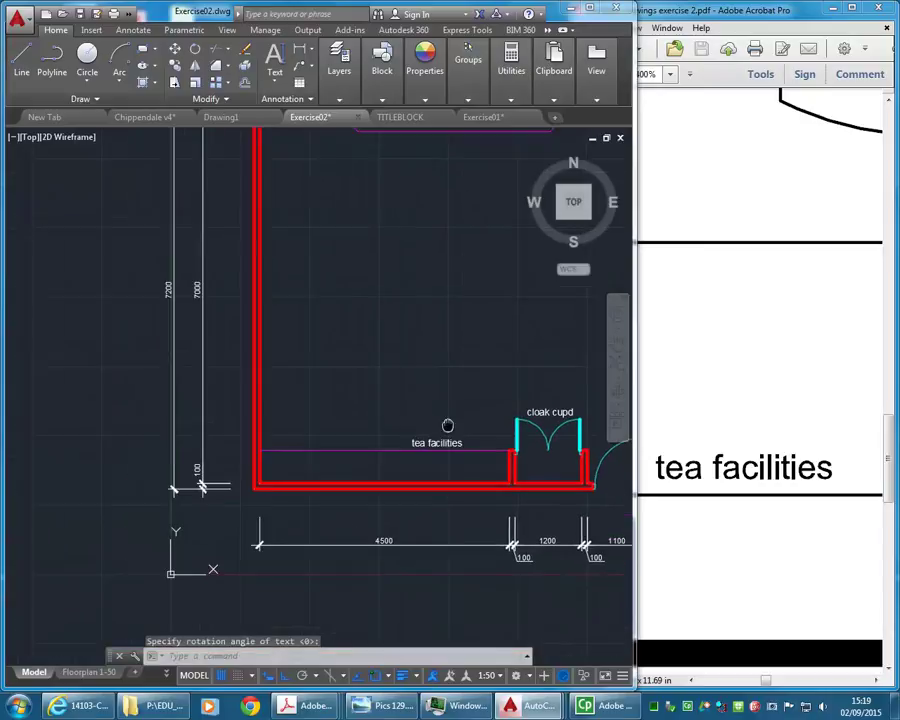
- Compare the plan with the reference PDF's fridge corner and PLAN BOARDROOM 1:50 title
{"action": "middle_click_drag", "start_coordinate": [400, 430], "coordinate": [289, 448]}
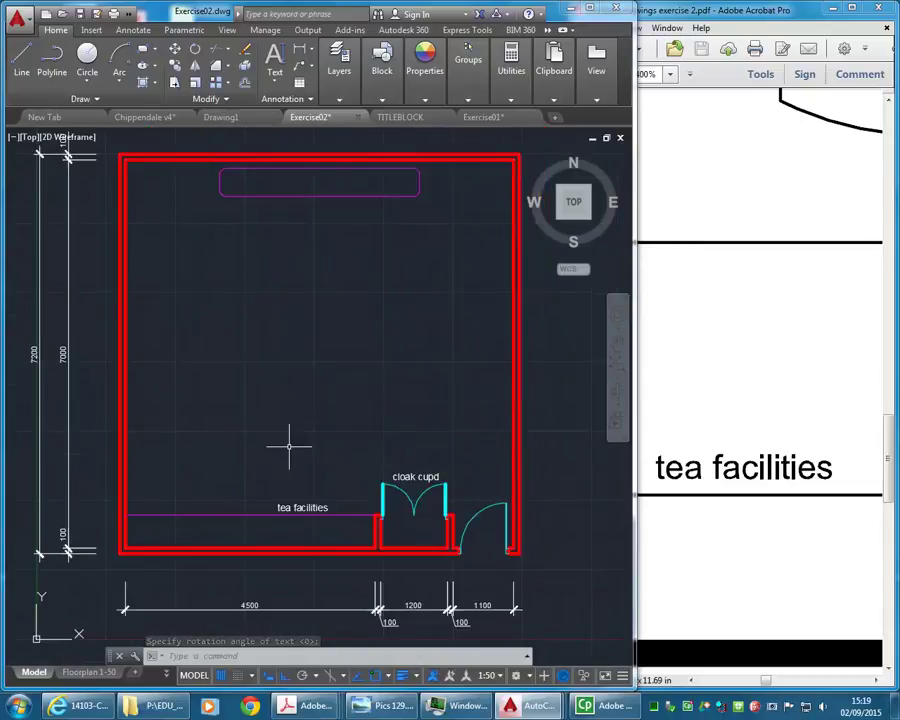
{"action": "scroll", "coordinate": [289, 447], "scroll_direction": "down", "scroll_amount": 2}
{"action": "scroll", "coordinate": [289, 447], "scroll_direction": "up", "scroll_amount": 2}
{"action": "left_click", "coordinate": [740, 480]}
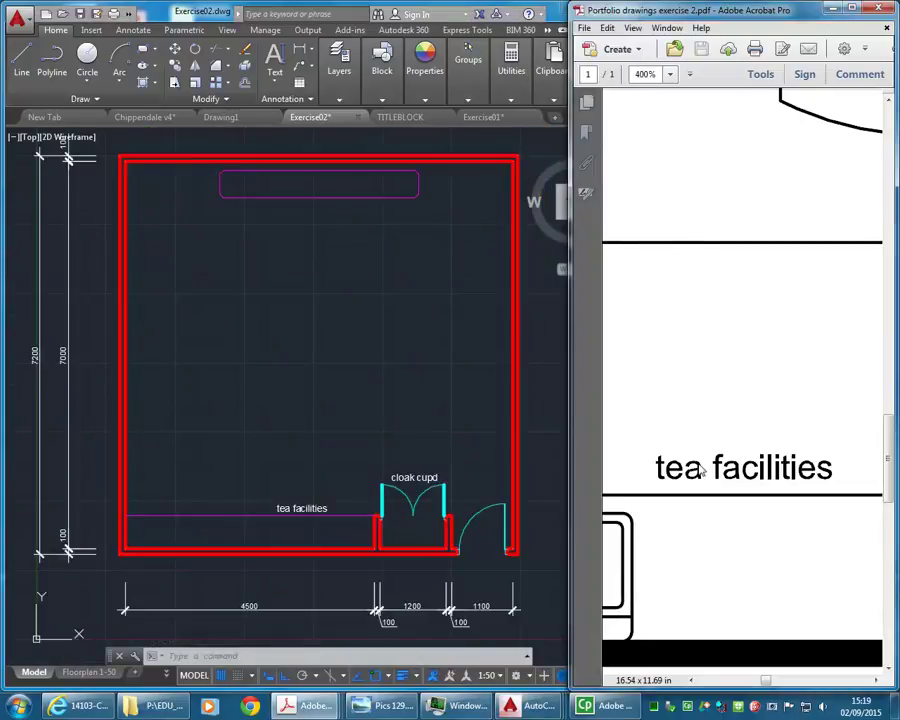
{"action": "scroll", "coordinate": [700, 470], "scroll_direction": "down", "scroll_amount": 2, "text": "ctrl"}
{"action": "scroll", "coordinate": [700, 470], "scroll_direction": "down", "scroll_amount": 2, "text": "ctrl"}
{"action": "left_click_drag", "start_coordinate": [788, 681], "coordinate": [755, 683]}
{"action": "scroll", "coordinate": [687, 573], "scroll_direction": "down", "scroll_amount": 2, "text": "ctrl"}
{"action": "scroll", "coordinate": [744, 628], "scroll_direction": "up", "scroll_amount": 3, "text": "ctrl"}
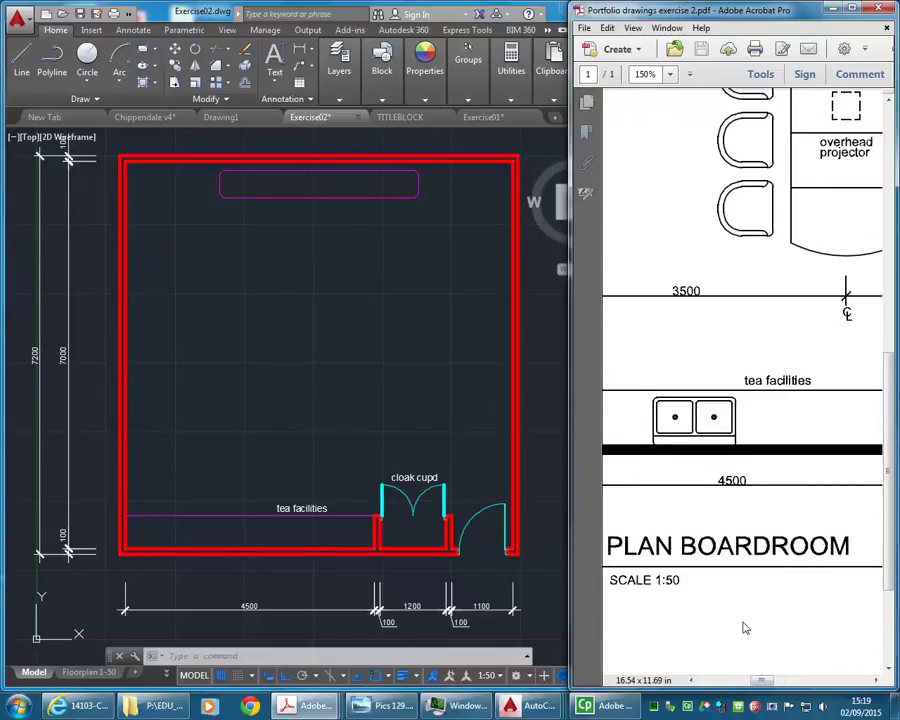
{"action": "scroll", "coordinate": [685, 517], "scroll_direction": "up", "scroll_amount": 1, "text": "ctrl"}
{"action": "left_click_drag", "start_coordinate": [763, 683], "coordinate": [748, 685]}
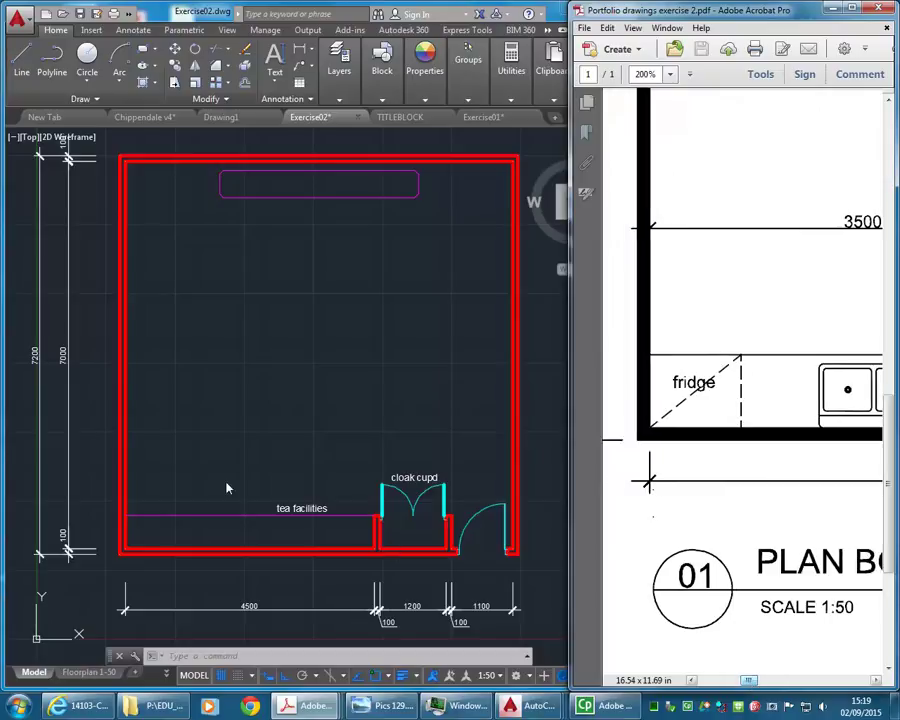
{"action": "left_click", "coordinate": [176, 521]}
{"action": "scroll", "coordinate": [144, 530], "scroll_direction": "up", "scroll_amount": 4}
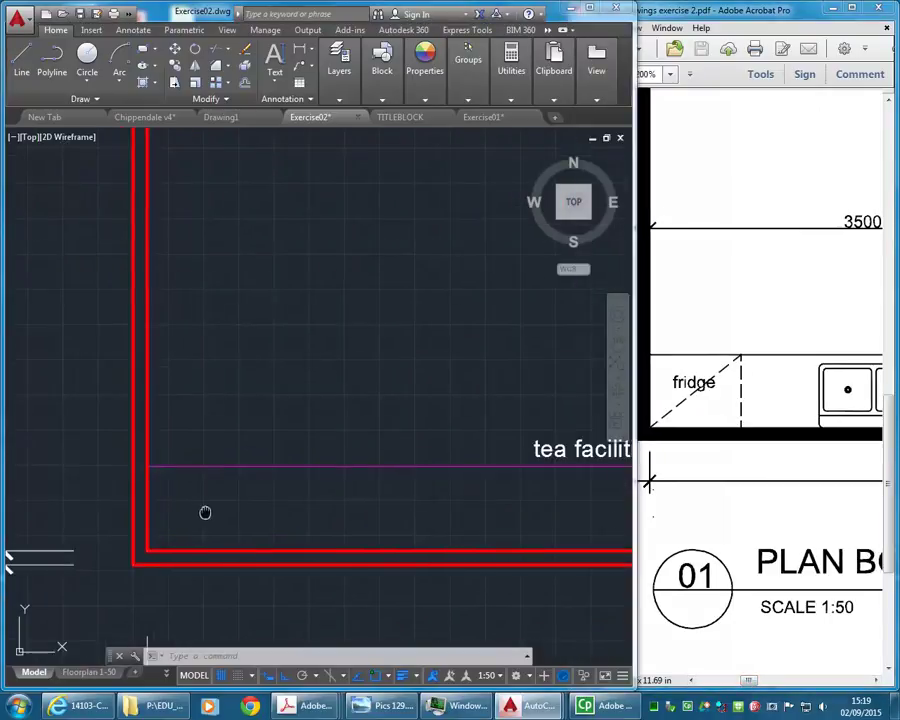
{"action": "scroll", "coordinate": [189, 510], "scroll_direction": "up", "scroll_amount": 2}
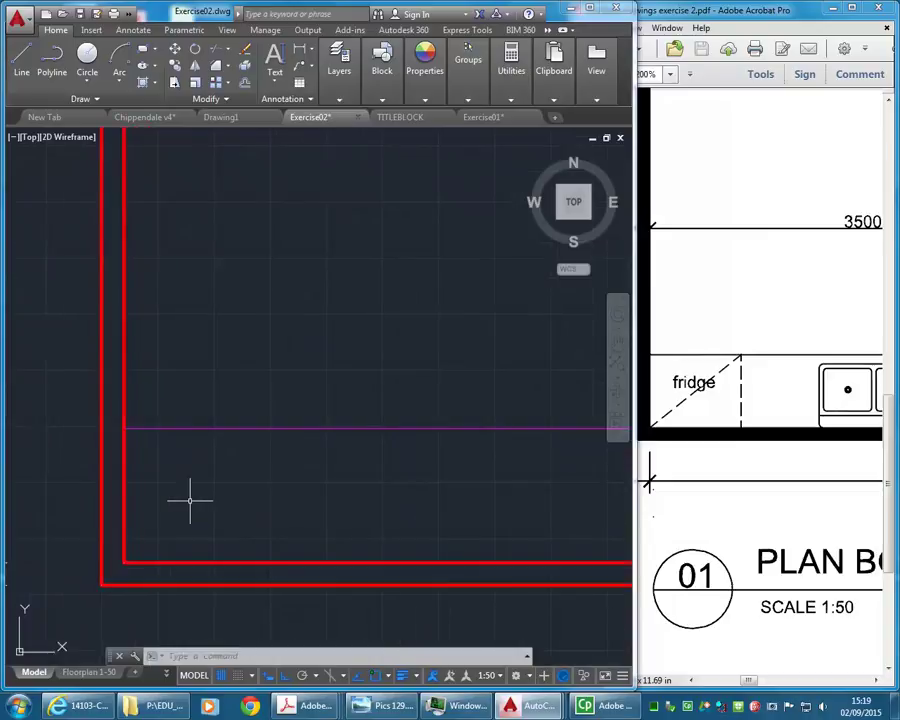
- Check the Linetype list without changing it, then maximize the AutoCAD window to full screen
{"action": "left_click", "coordinate": [425, 70]}
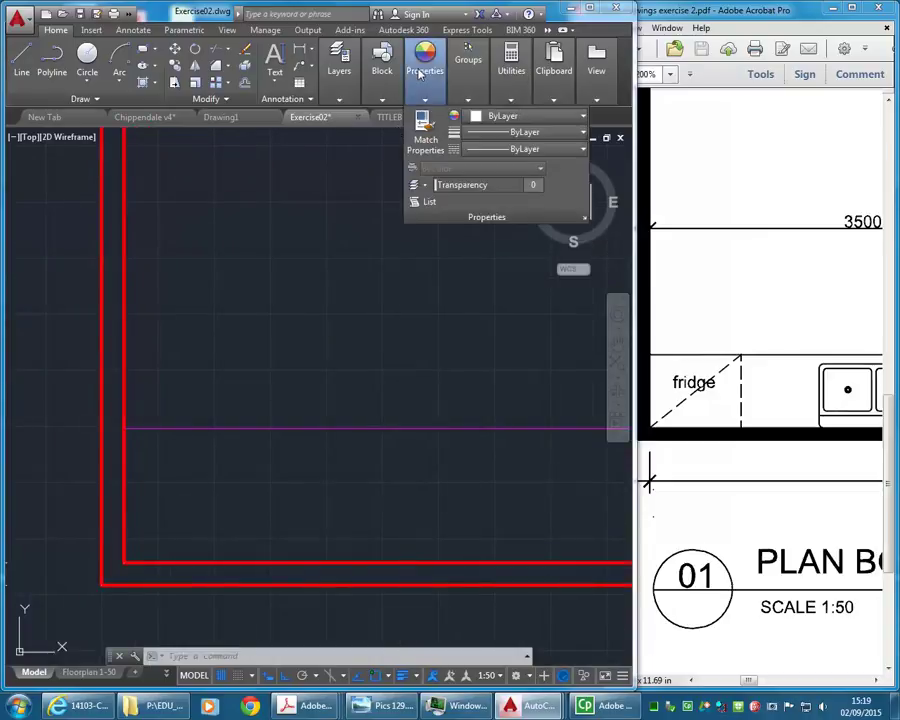
{"action": "left_click", "coordinate": [488, 157]}
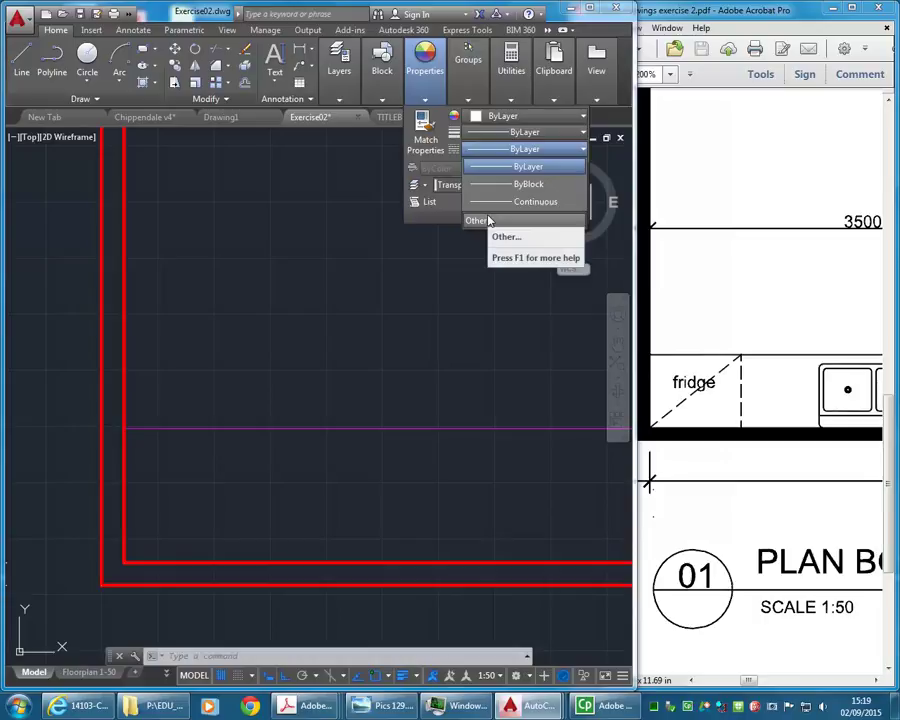
{"action": "left_click", "coordinate": [425, 83]}
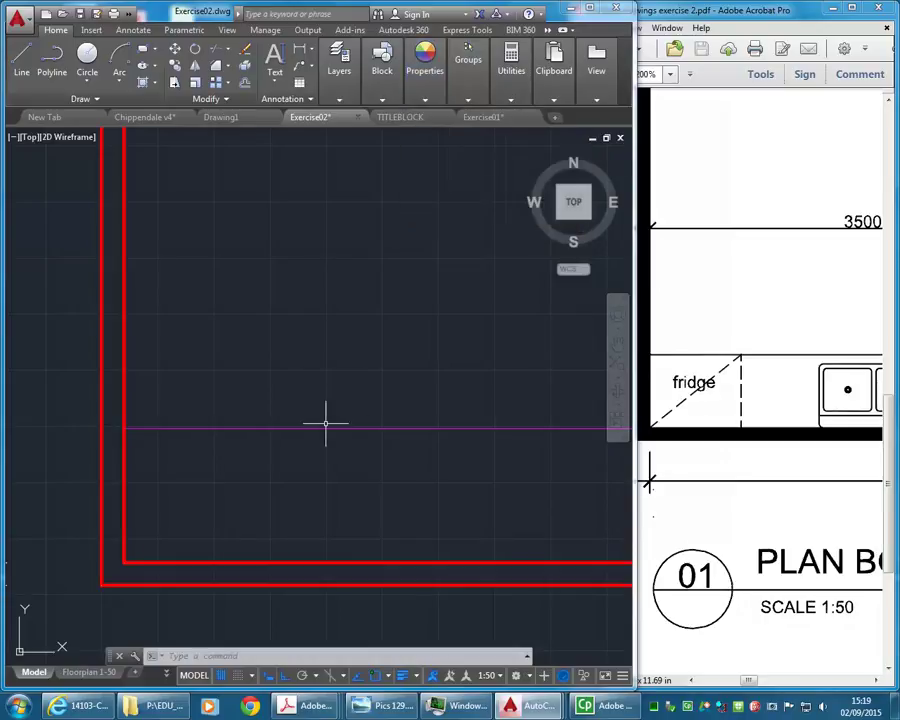
{"action": "mouse_move", "coordinate": [465, 93]}
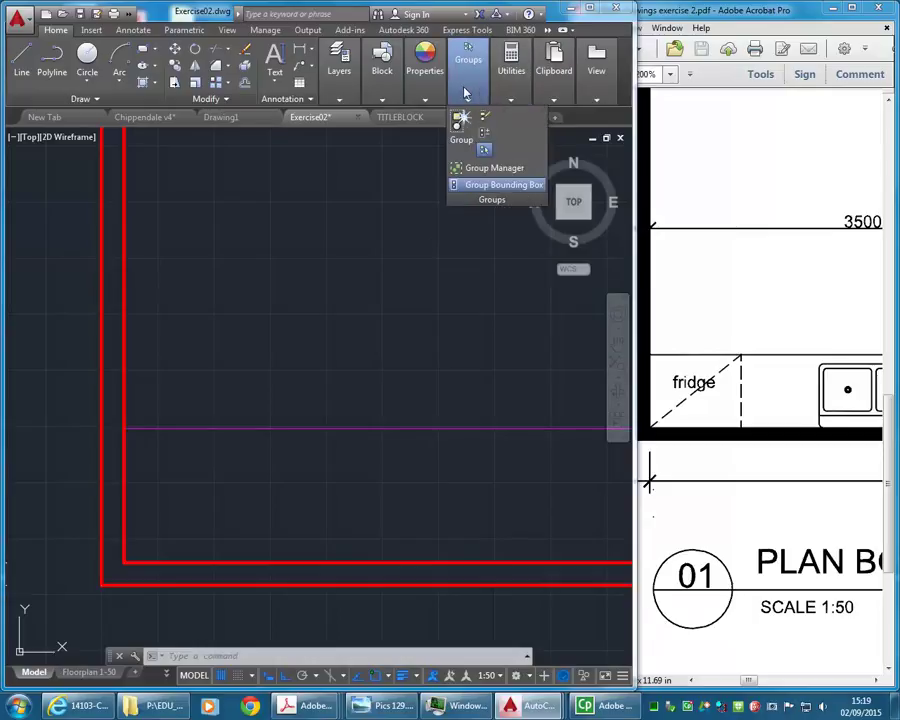
{"action": "mouse_move", "coordinate": [432, 88]}
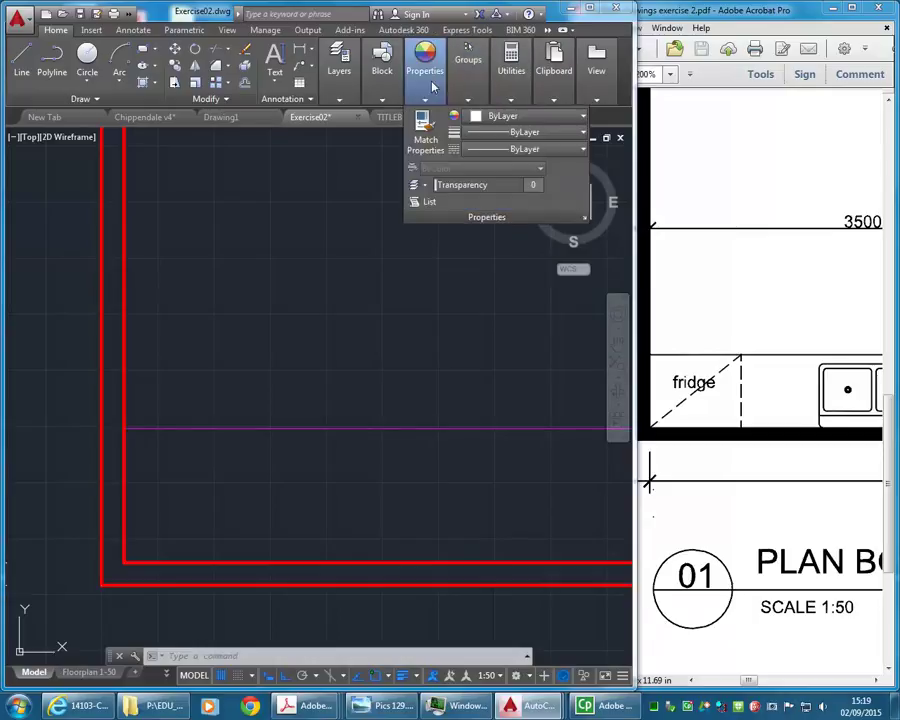
{"action": "left_click", "coordinate": [487, 149]}
{"action": "left_click", "coordinate": [487, 150]}
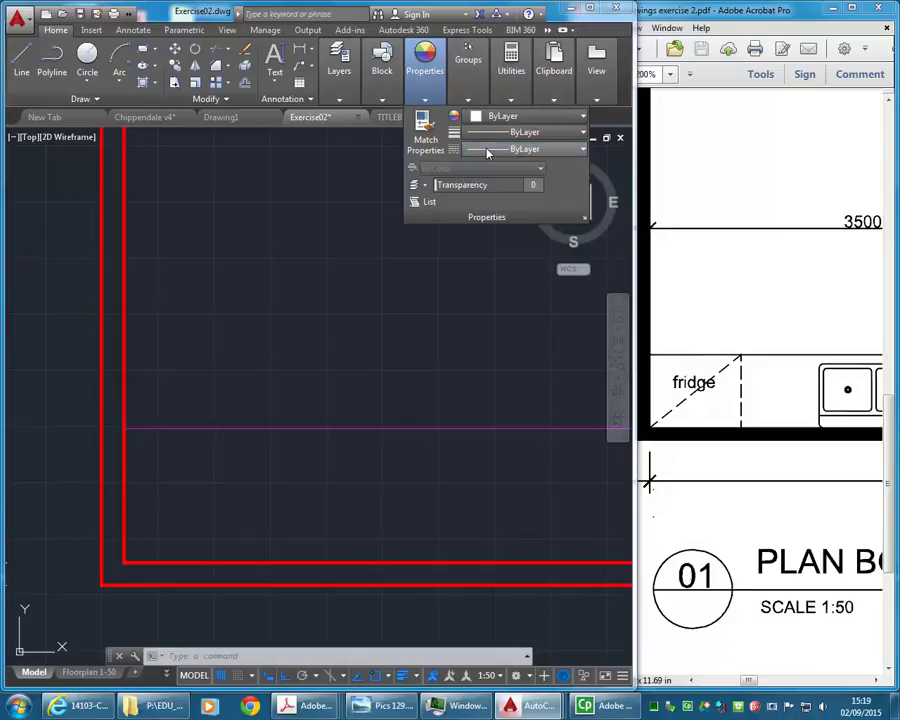
{"action": "double_click", "coordinate": [440, 8]}
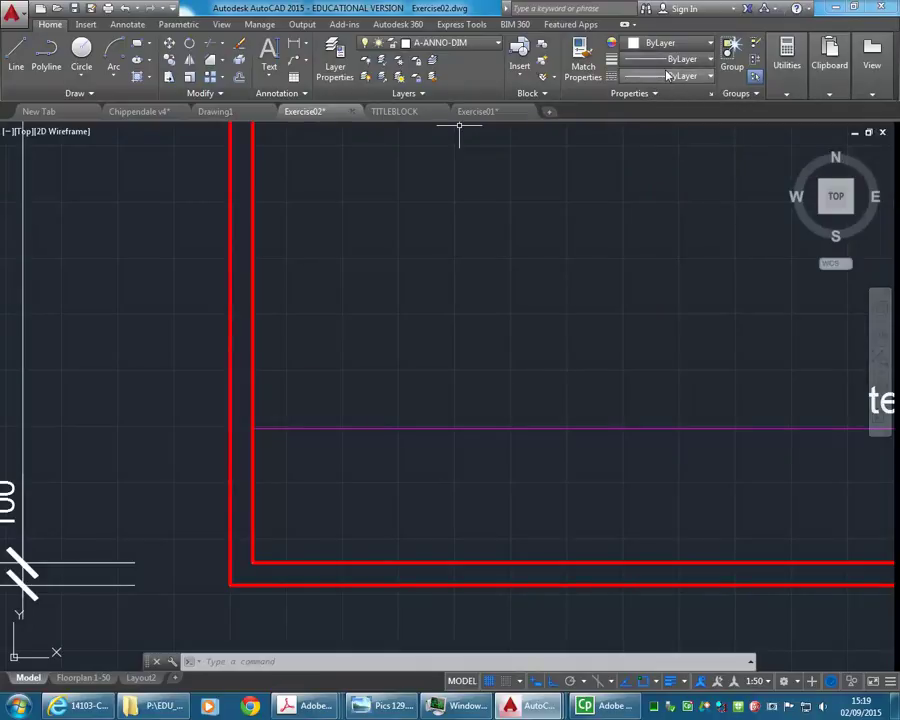
{"action": "scroll", "coordinate": [476, 388], "scroll_direction": "down", "scroll_amount": 4}
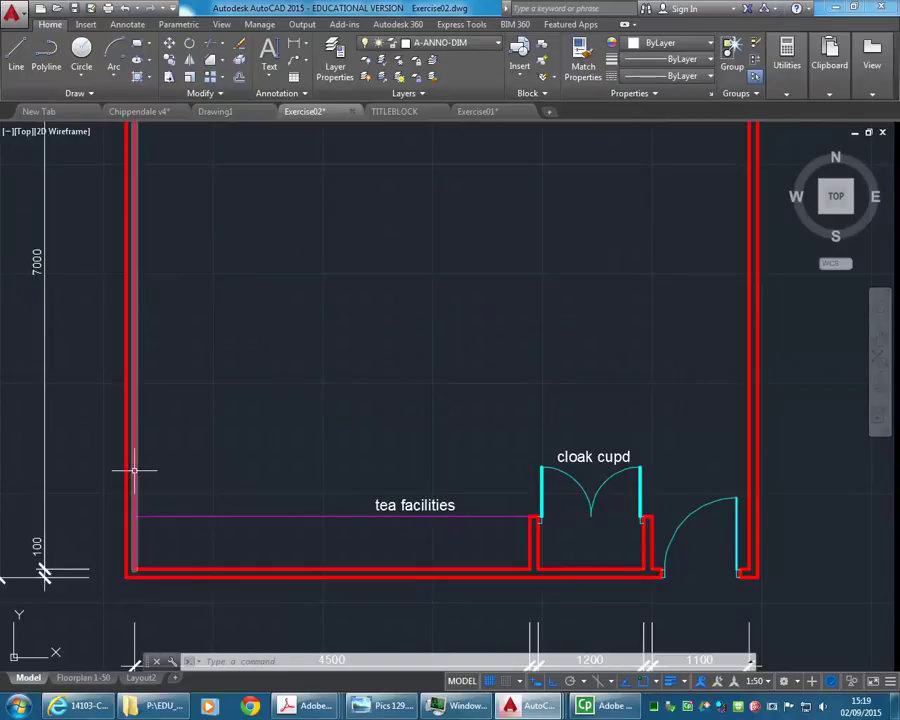
{"action": "left_click", "coordinate": [445, 42]}
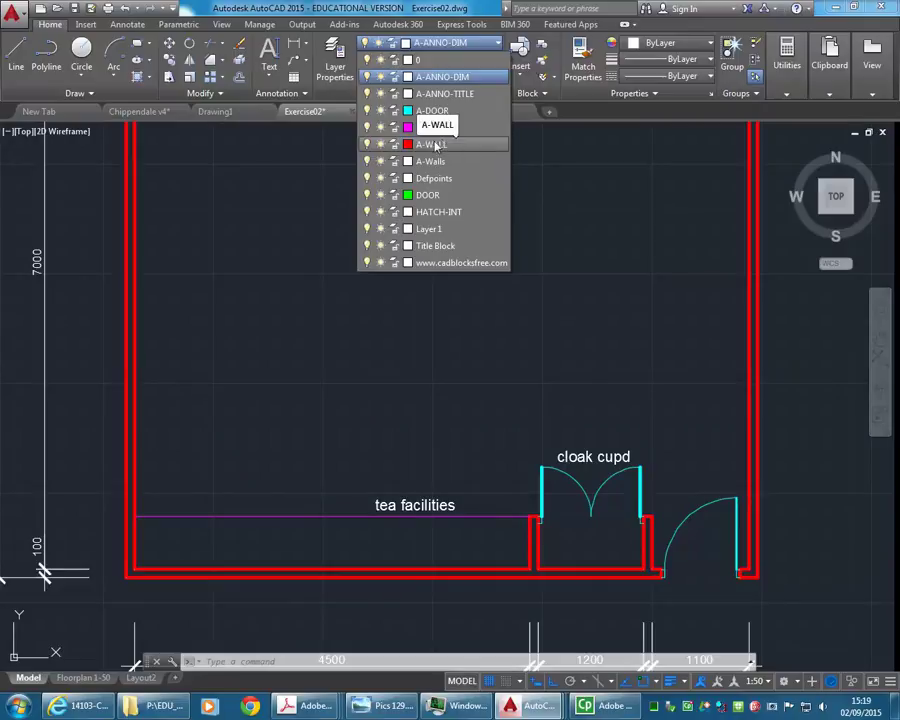
{"action": "left_click", "coordinate": [336, 58]}
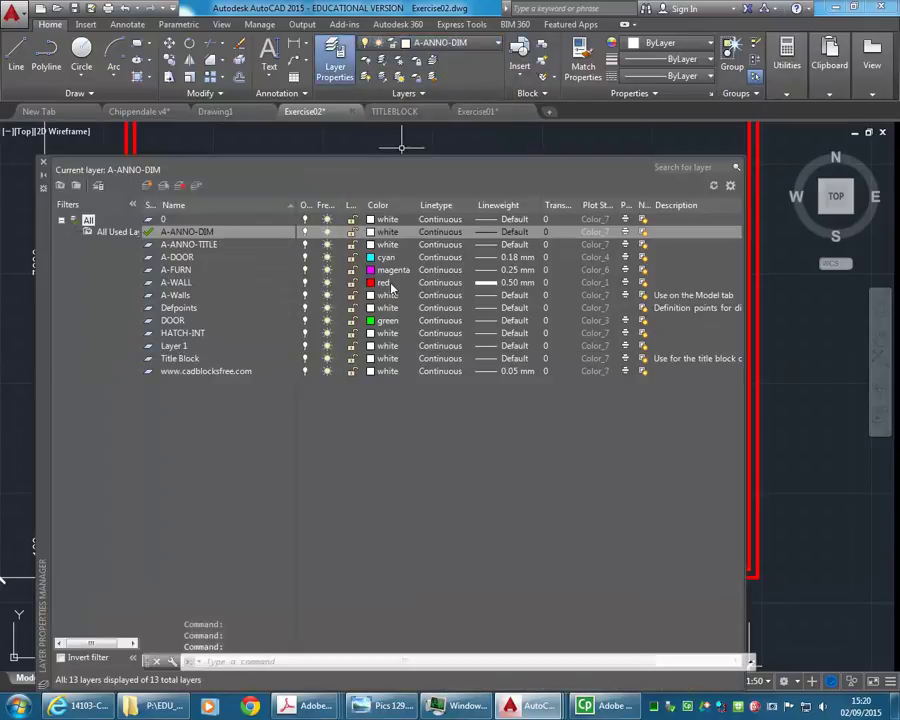
{"action": "left_click", "coordinate": [375, 283]}
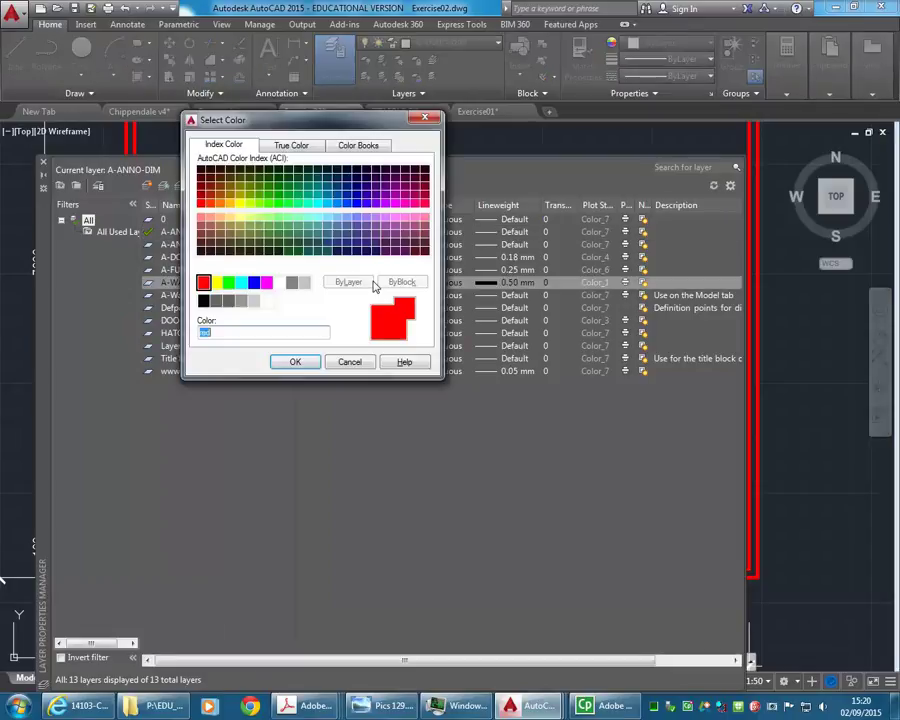
{"action": "left_click", "coordinate": [359, 236]}
{"action": "left_click", "coordinate": [358, 216]}
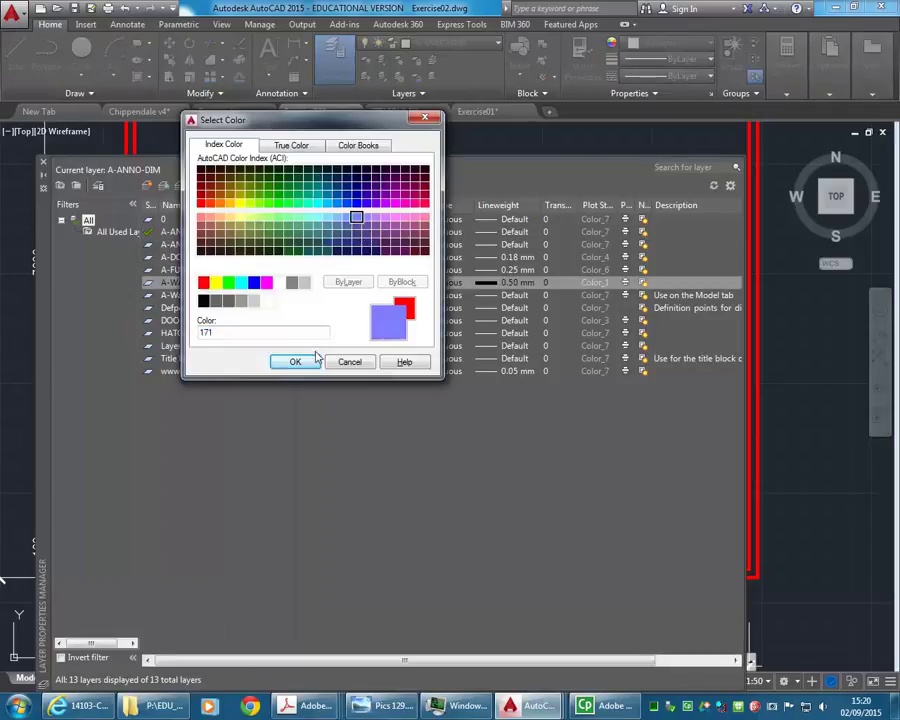
{"action": "left_click", "coordinate": [295, 362]}
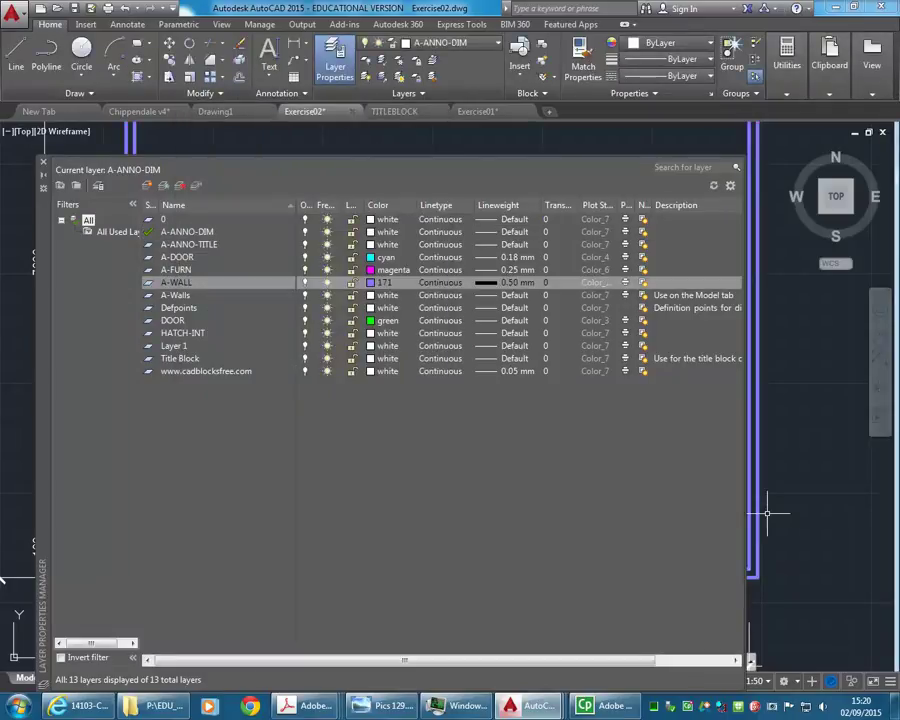
{"action": "left_click", "coordinate": [42, 163]}
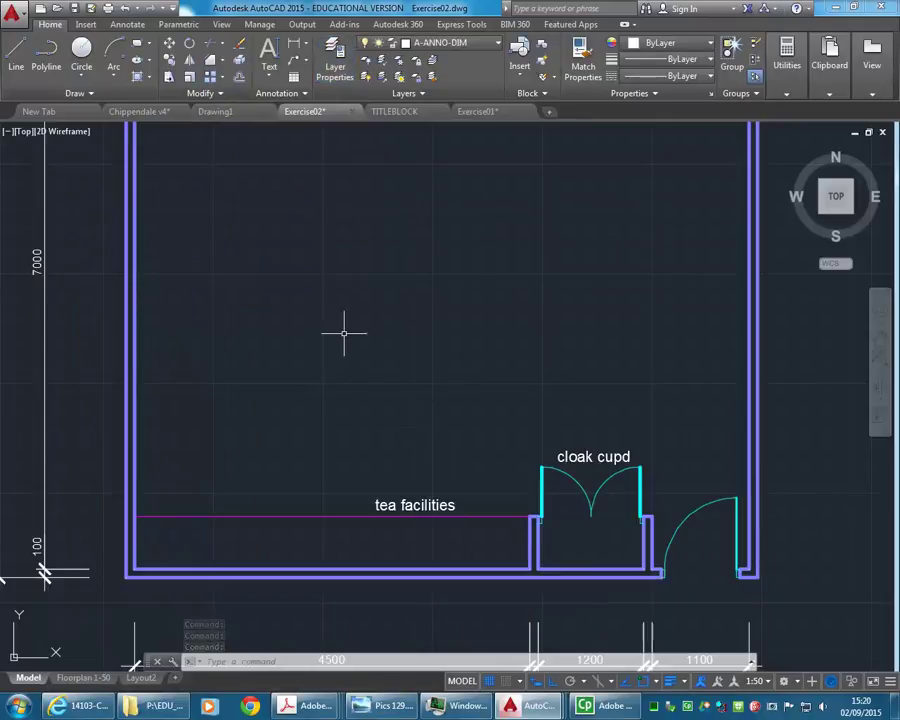
{"action": "left_click", "coordinate": [124, 8]}
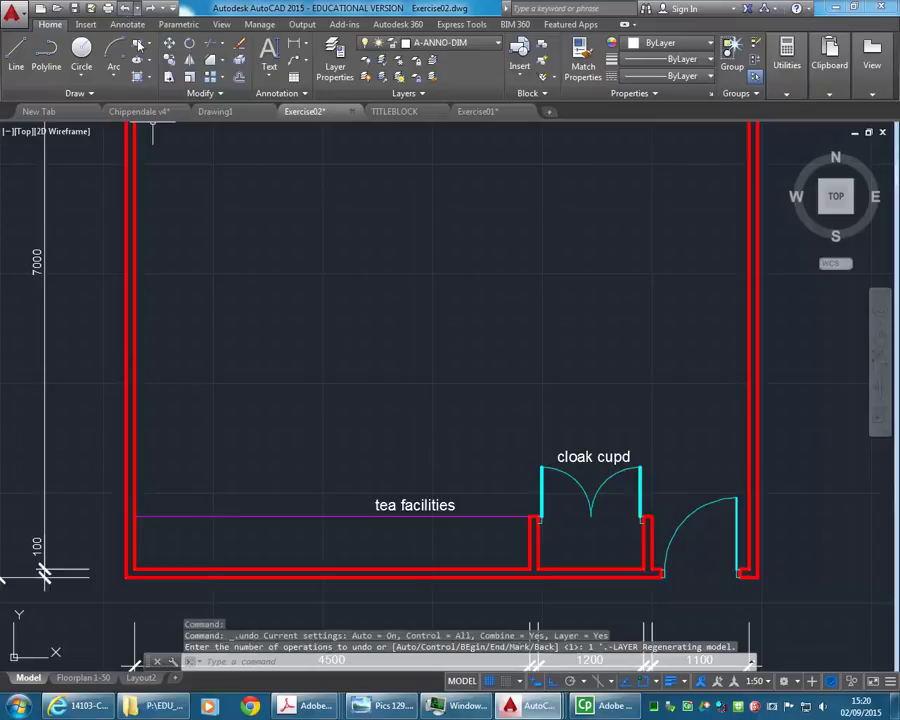
{"action": "scroll", "coordinate": [281, 404], "scroll_direction": "down", "scroll_amount": 2}
{"action": "middle_click_drag", "start_coordinate": [281, 404], "coordinate": [276, 378]}
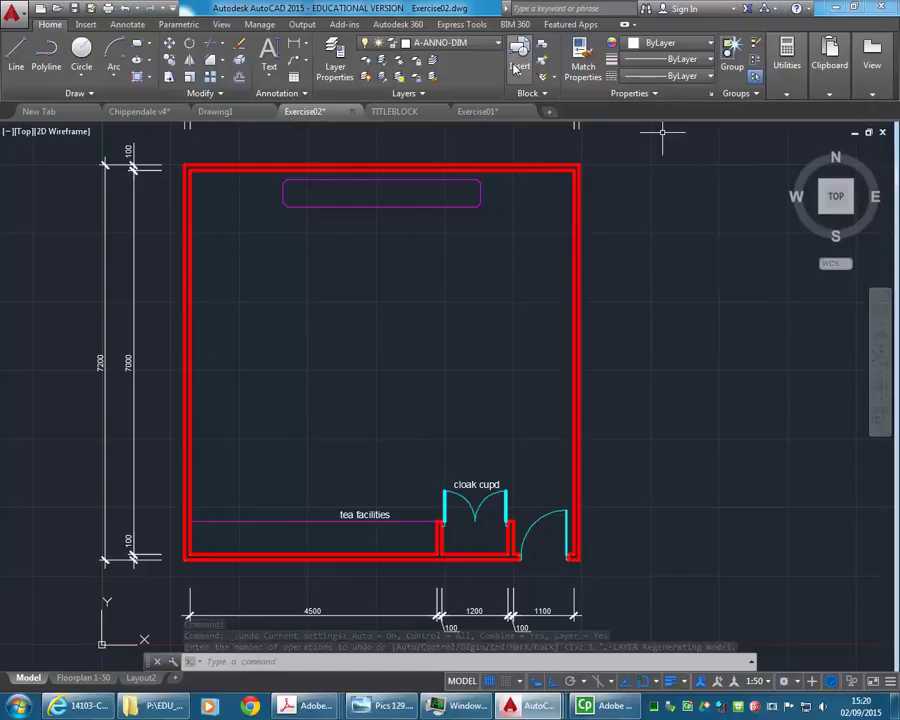
- Create a new white, Continuous layer named A-FURN-DASH in the Layer Properties Manager
{"action": "left_click", "coordinate": [336, 60]}
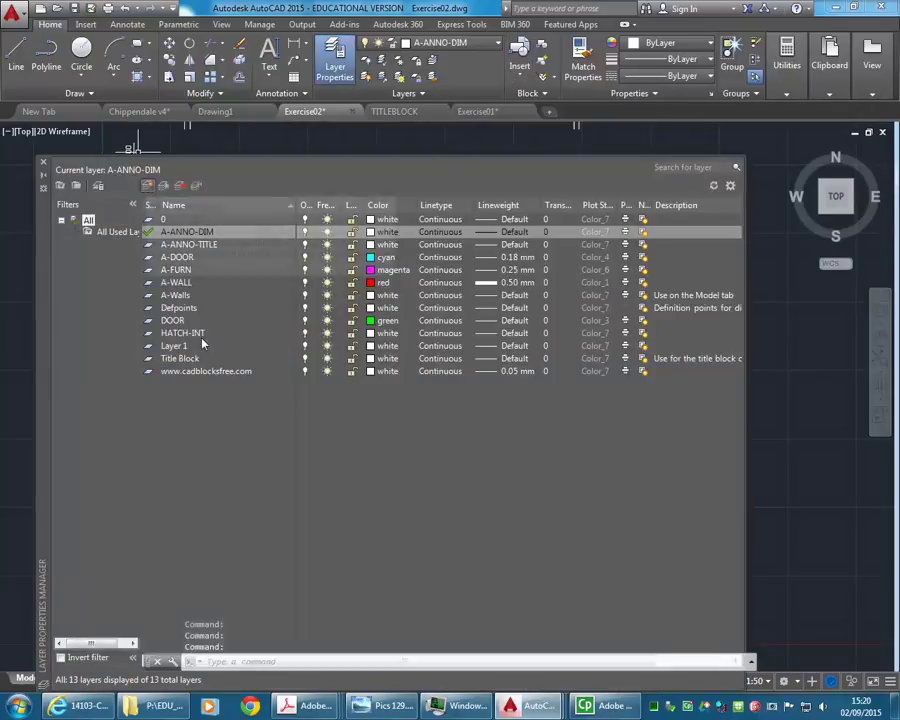
{"action": "key", "text": "alt+n"}
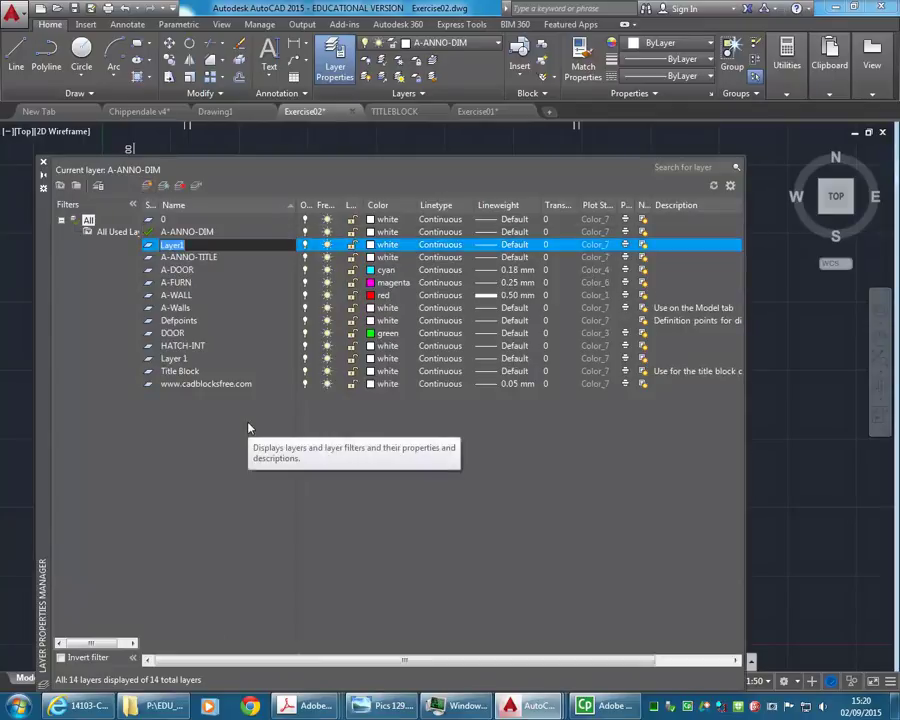
{"action": "type", "text": "A-FURN-DASH"}
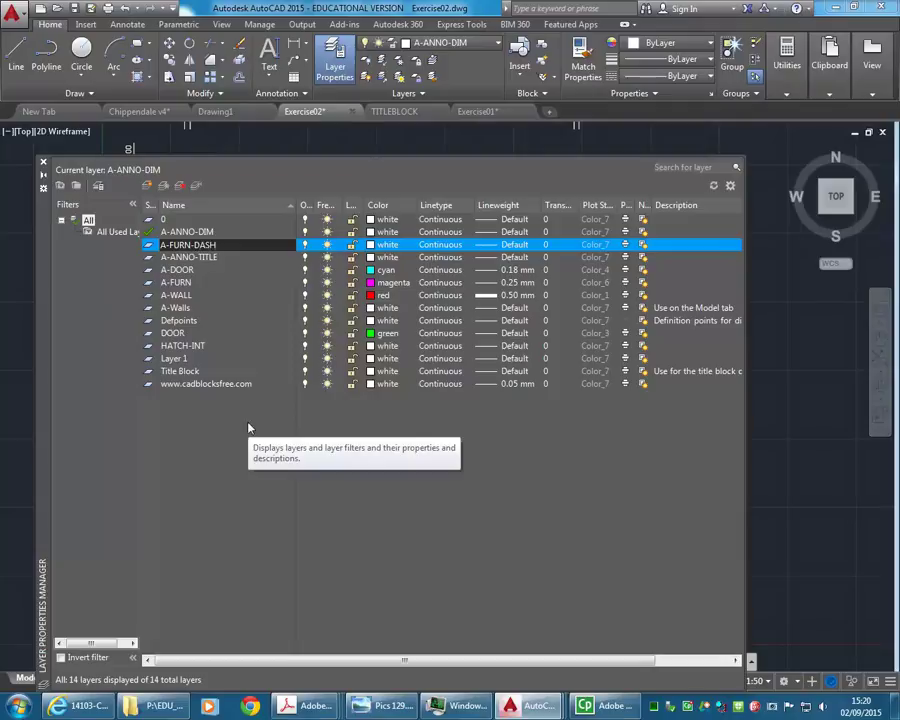
{"action": "key", "text": "Return"}
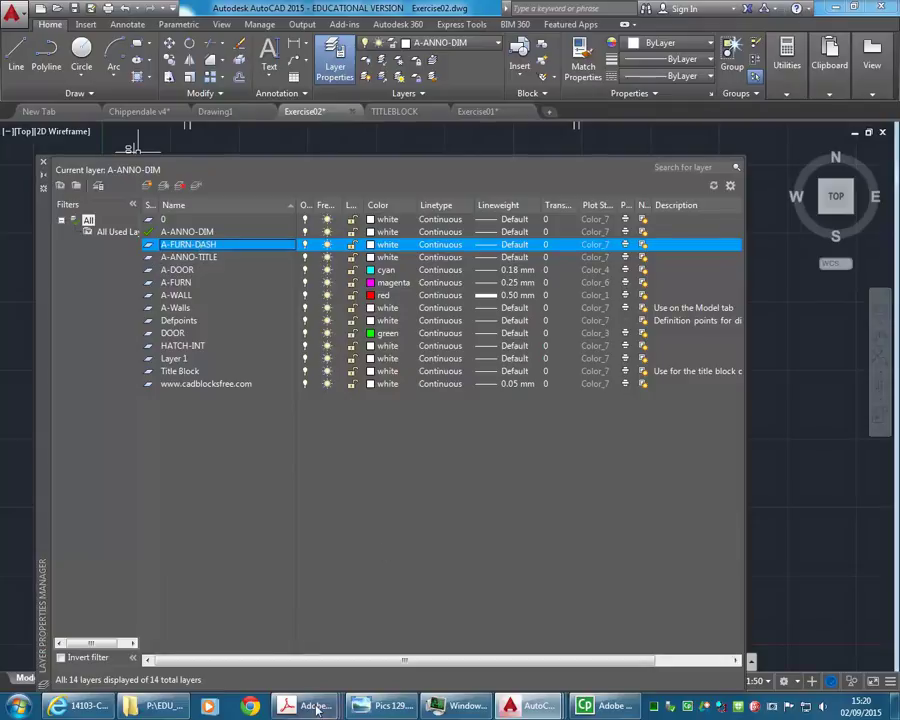
{"action": "mouse_move", "coordinate": [313, 703]}
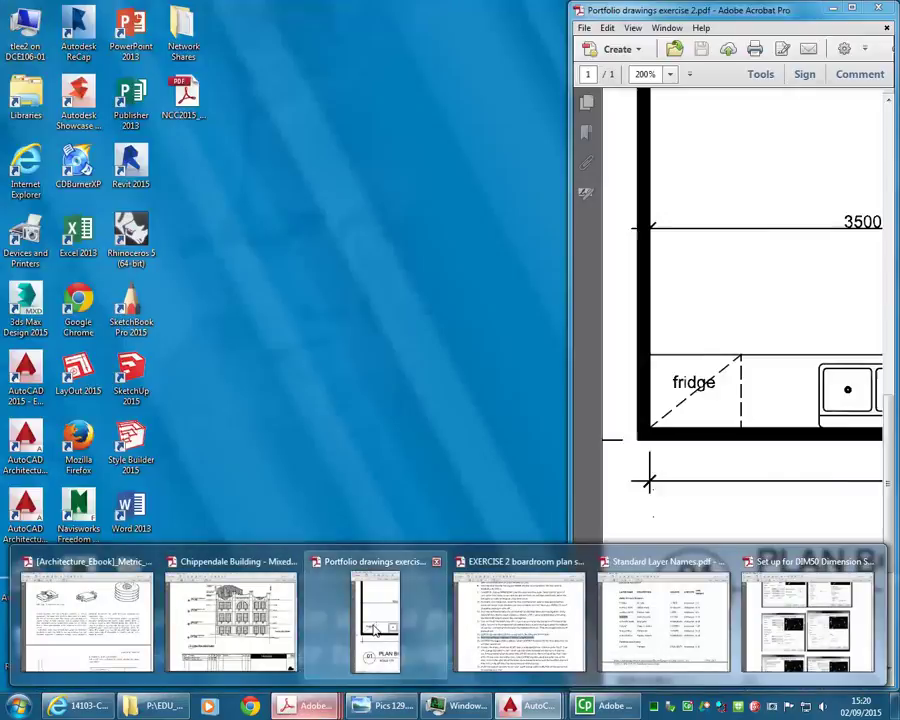
- Bring the Portfolio drawings PDF to the front and widen the Acrobat window to show more plan
{"action": "left_click", "coordinate": [426, 630]}
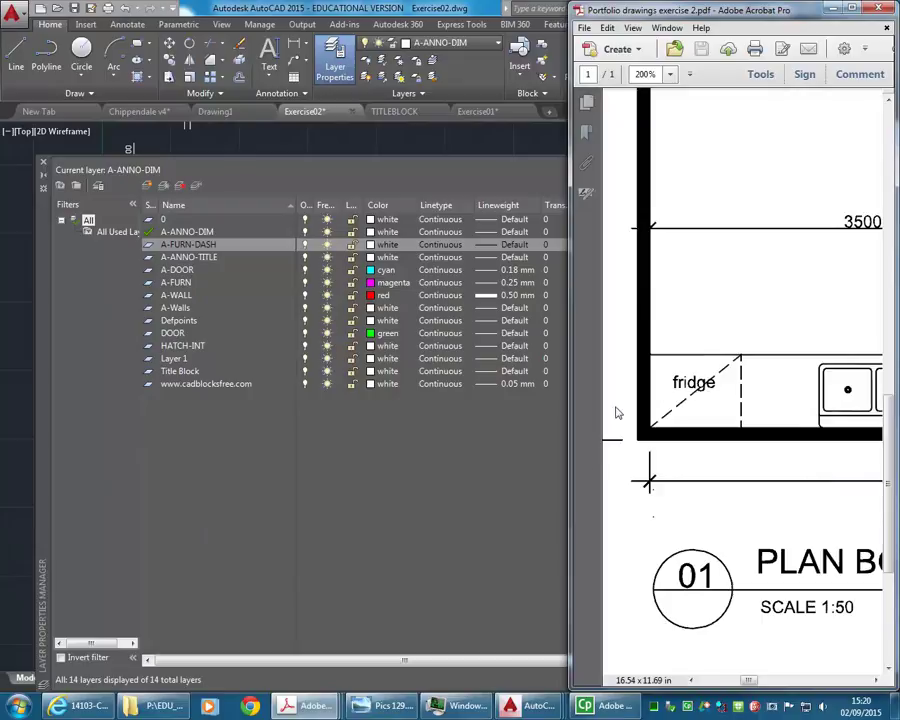
{"action": "left_click_drag", "start_coordinate": [567, 472], "coordinate": [166, 472]}
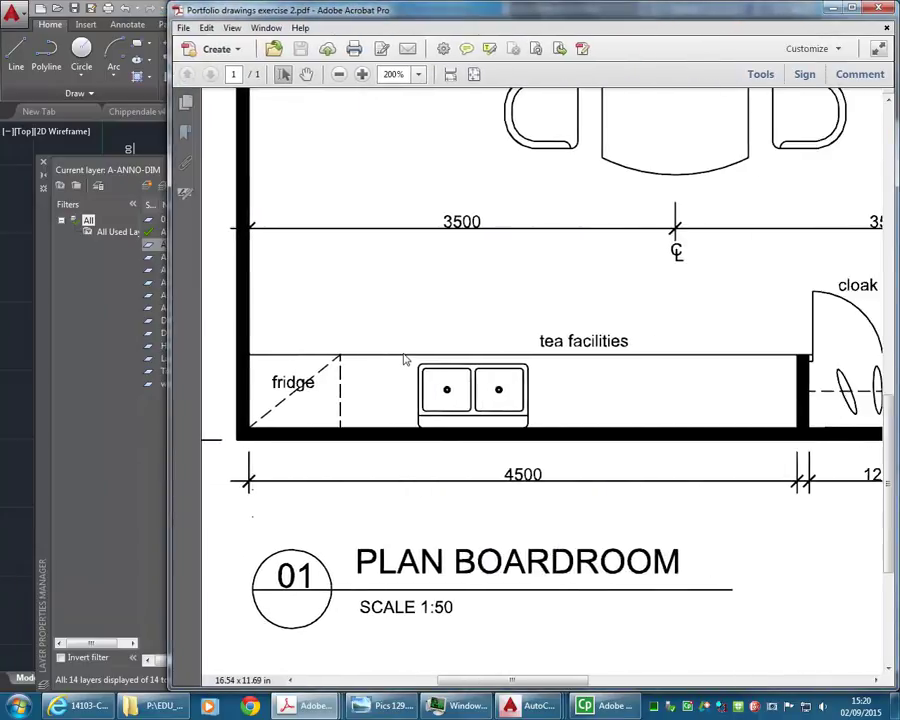
{"action": "scroll", "coordinate": [418, 374], "scroll_direction": "down", "scroll_amount": 1, "text": "ctrl"}
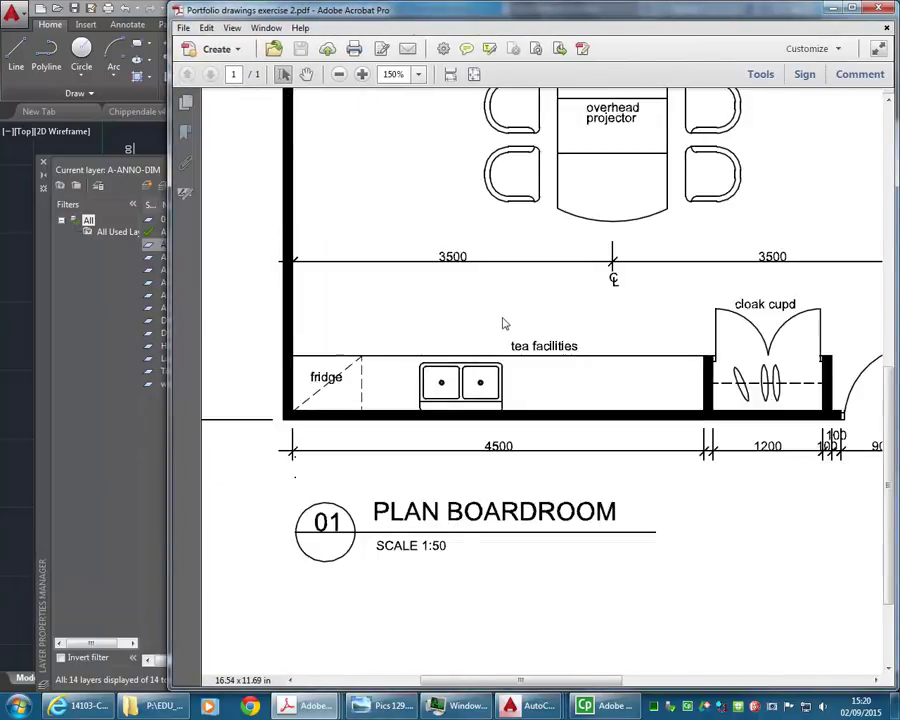
{"action": "scroll", "coordinate": [502, 320], "scroll_direction": "up", "scroll_amount": 3}
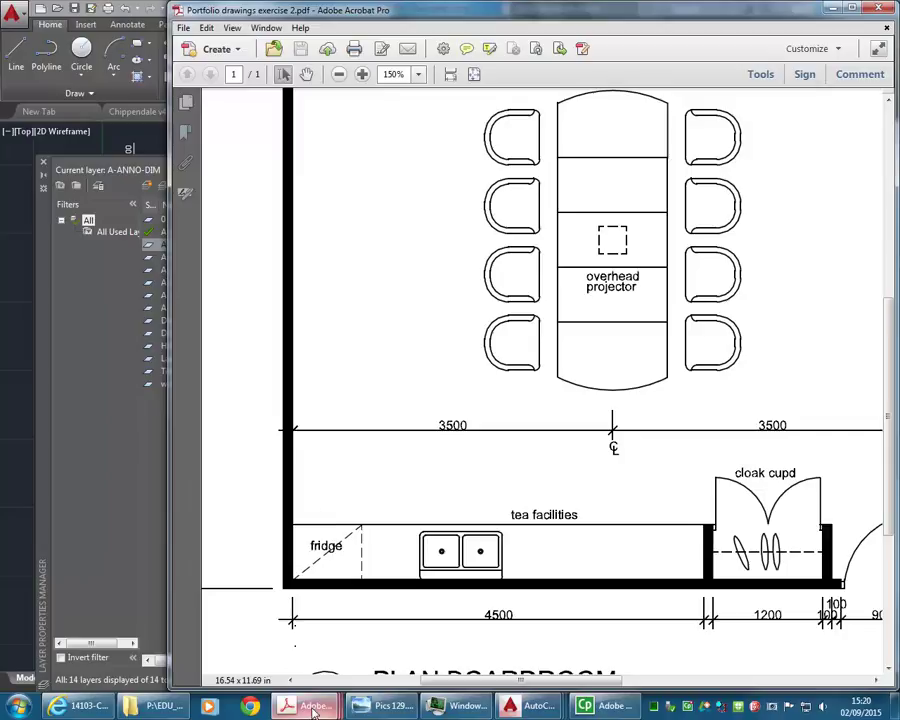
- In Standard Layer Names.pdf, go to page 2 and select the layer name A-JOIN-ABOV
{"action": "mouse_move", "coordinate": [313, 711]}
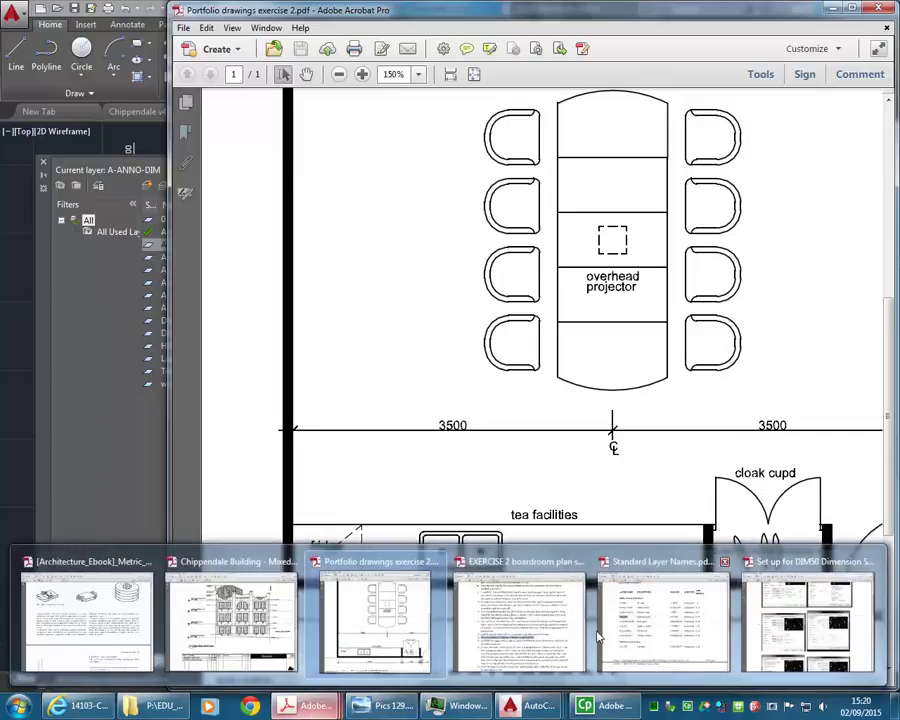
{"action": "left_click", "coordinate": [664, 615]}
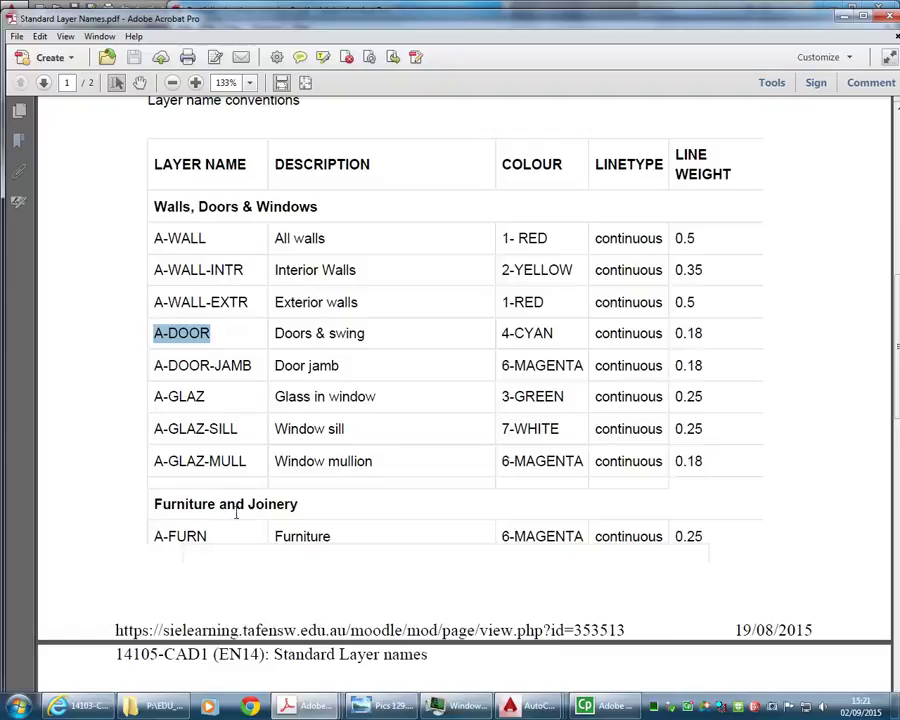
{"action": "scroll", "coordinate": [207, 534], "scroll_direction": "down", "scroll_amount": 5}
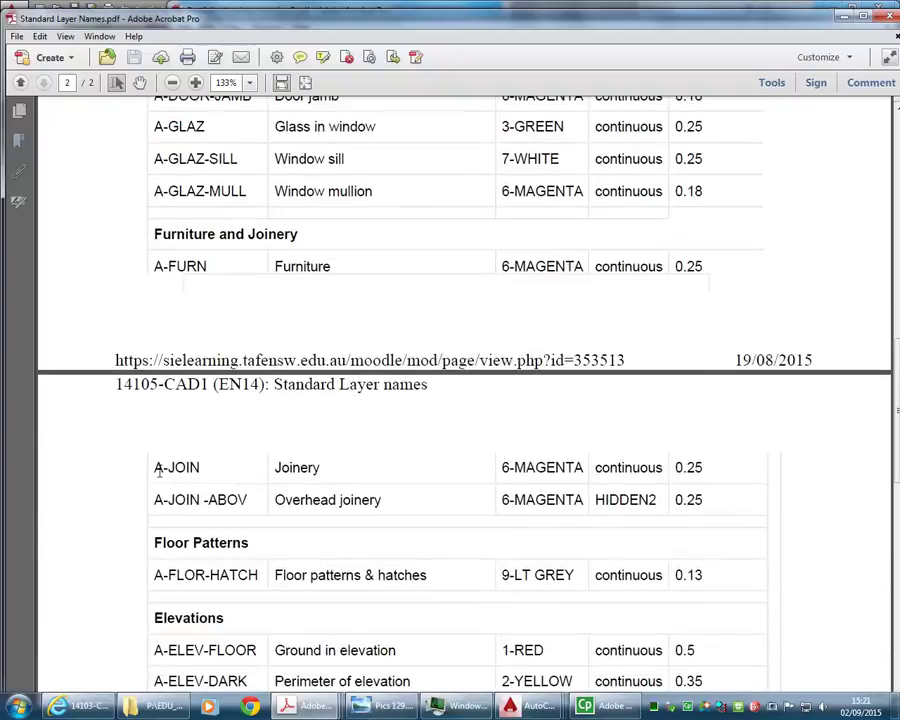
{"action": "left_click_drag", "start_coordinate": [155, 468], "coordinate": [227, 473]}
{"action": "left_click_drag", "start_coordinate": [153, 497], "coordinate": [248, 500]}
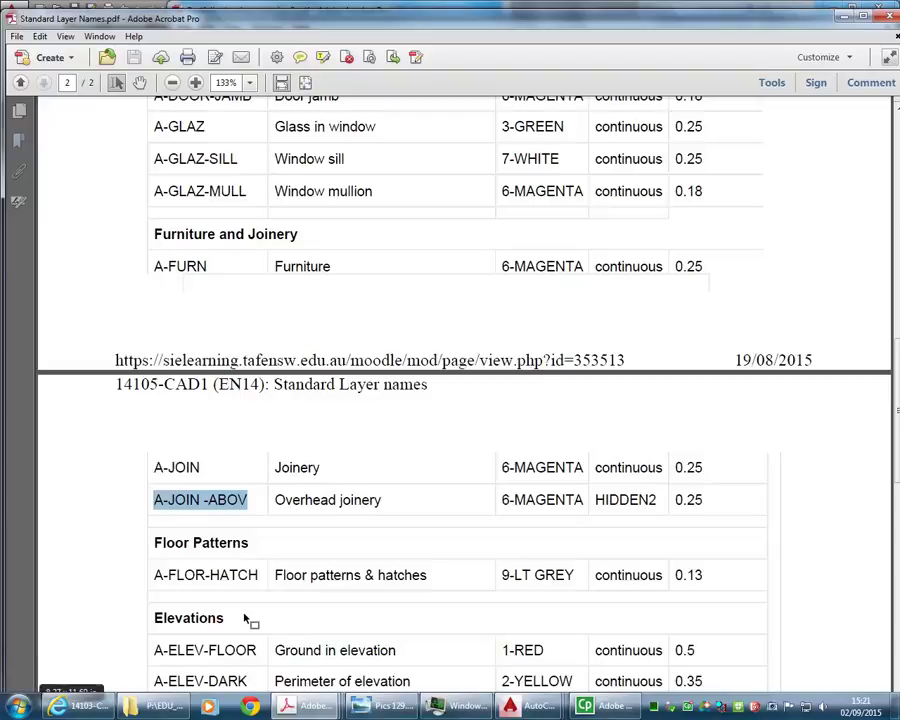
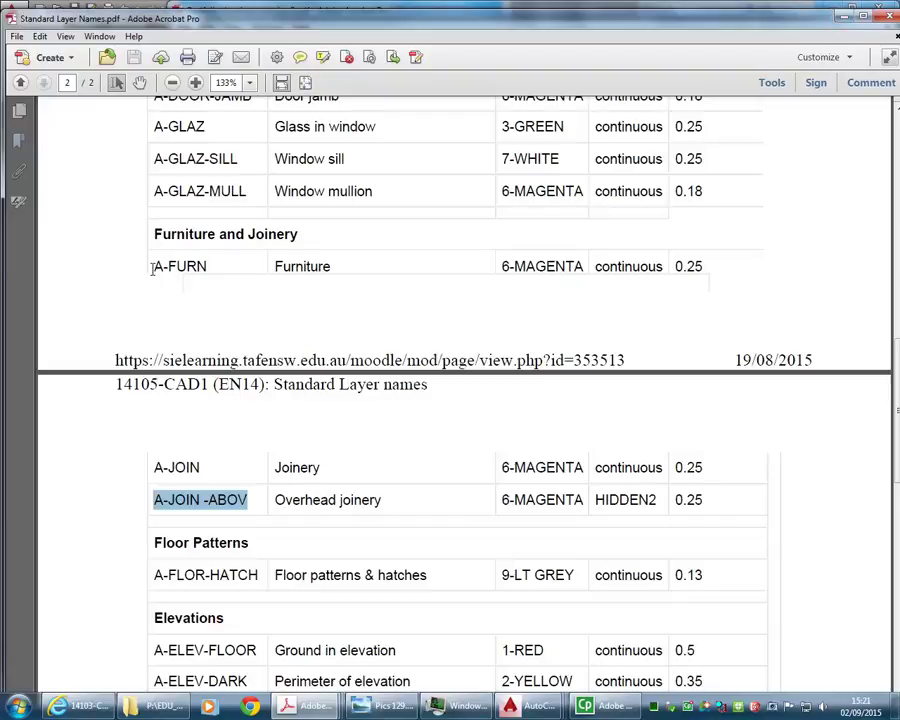
- Highlight the A-FURN Furniture entry in Standard Layer Names, then minimize that document
{"action": "left_click_drag", "start_coordinate": [152, 268], "coordinate": [233, 267]}
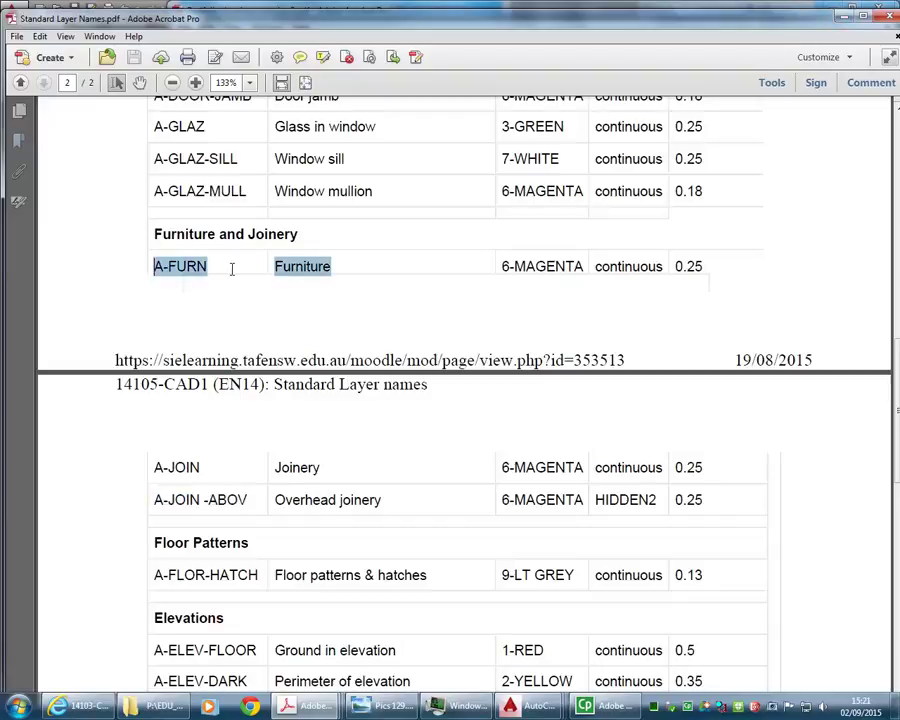
{"action": "left_click", "coordinate": [842, 16]}
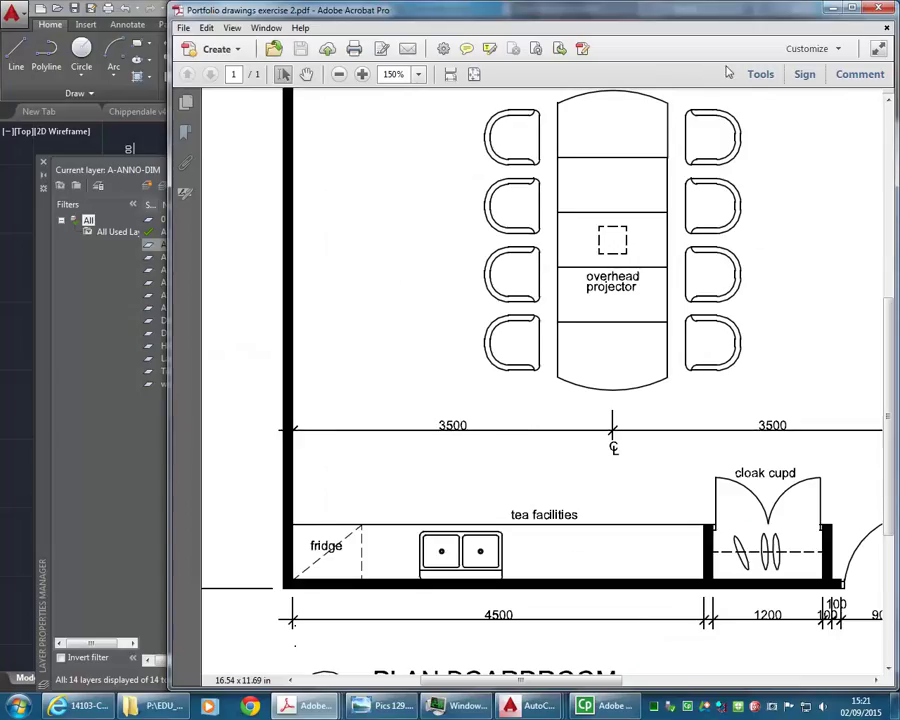
- Sort the layers by name ascending and set the A-FURN-DASH layer colour to magenta
{"action": "left_click", "coordinate": [585, 5]}
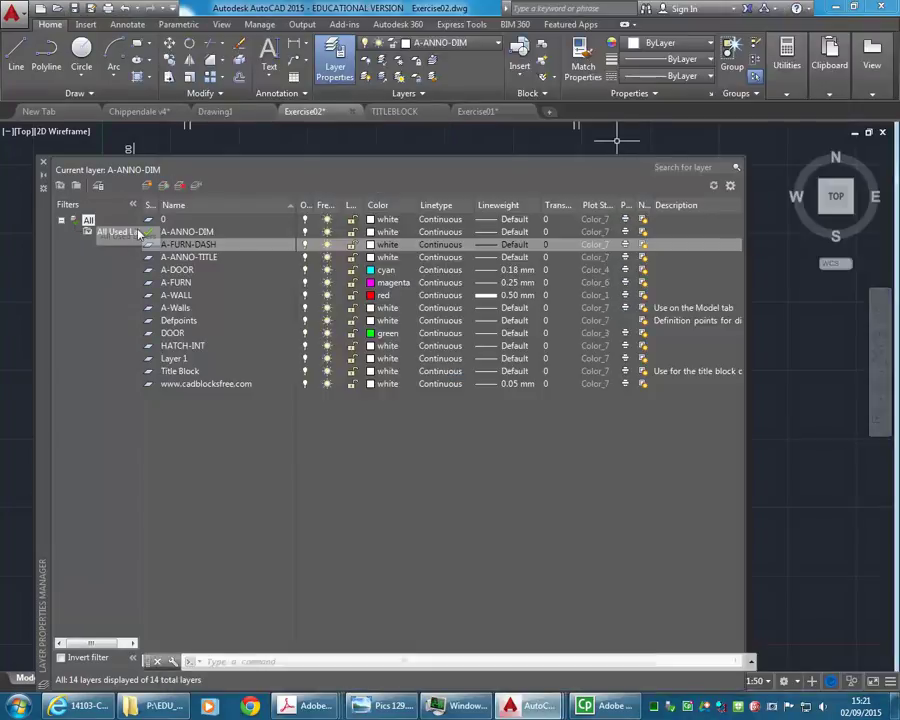
{"action": "left_click", "coordinate": [225, 205]}
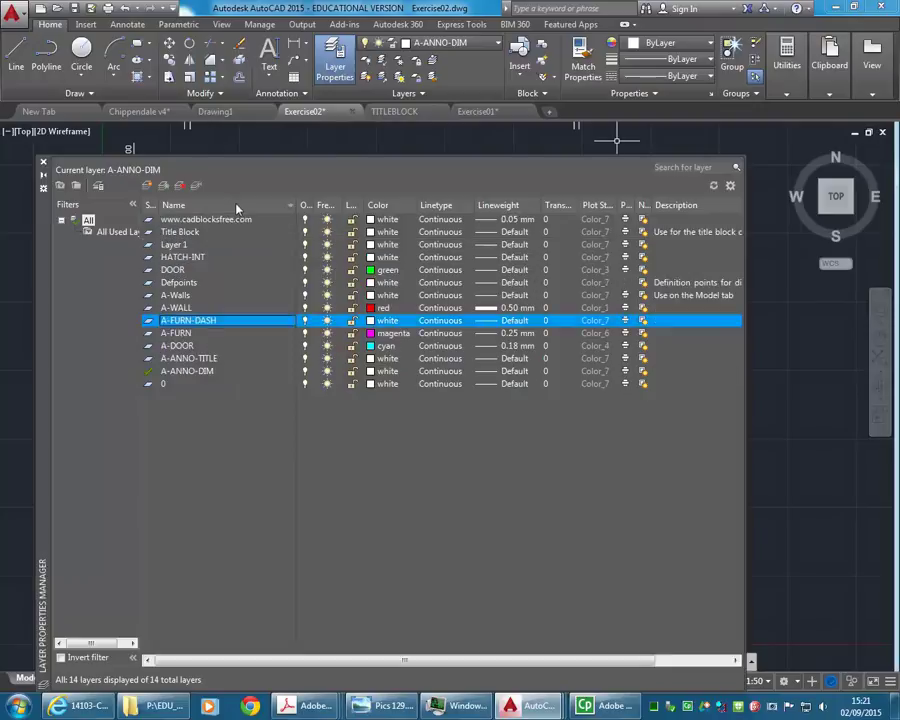
{"action": "left_click", "coordinate": [236, 205]}
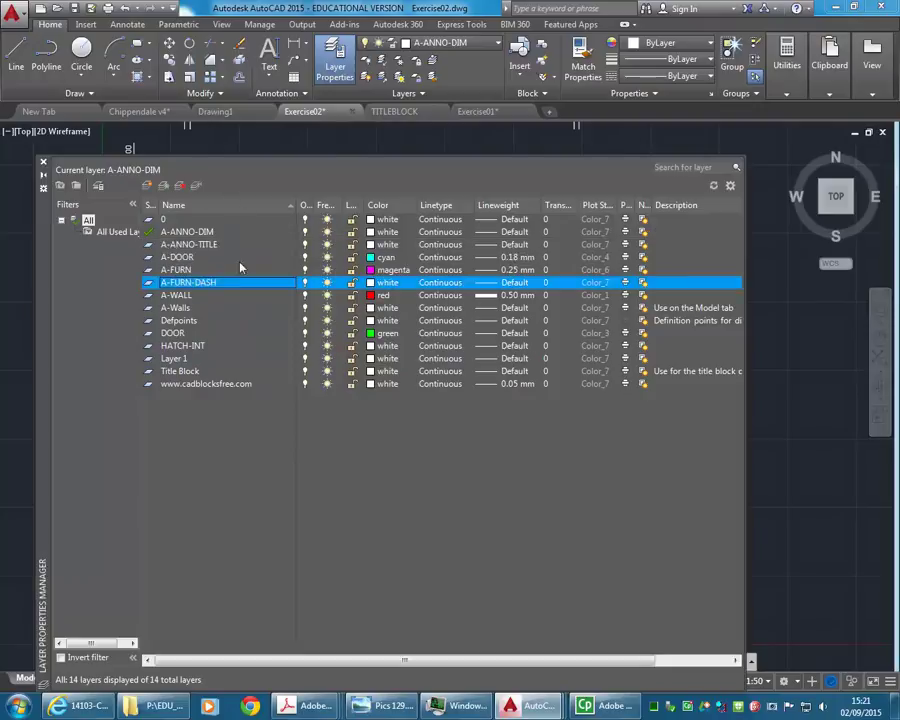
{"action": "left_click", "coordinate": [372, 284]}
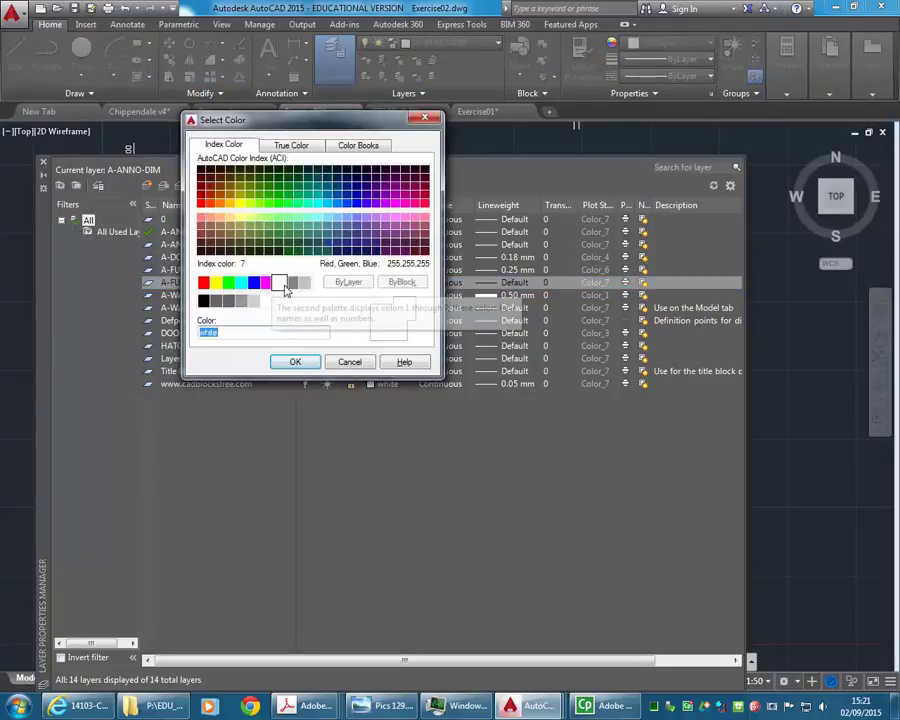
{"action": "left_click", "coordinate": [265, 283]}
{"action": "left_click", "coordinate": [293, 362]}
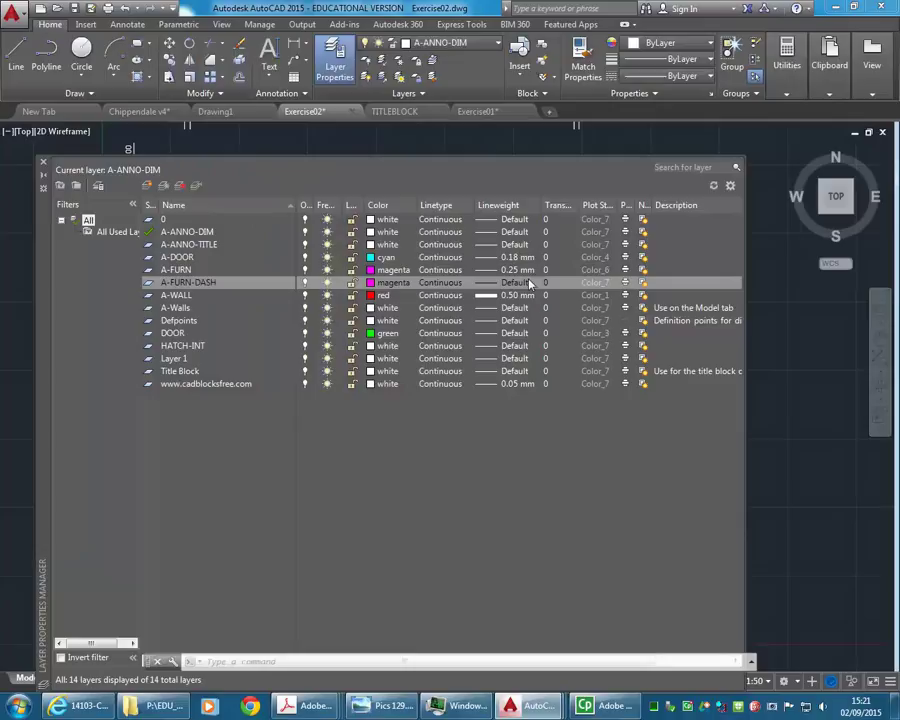
{"action": "left_click", "coordinate": [442, 284]}
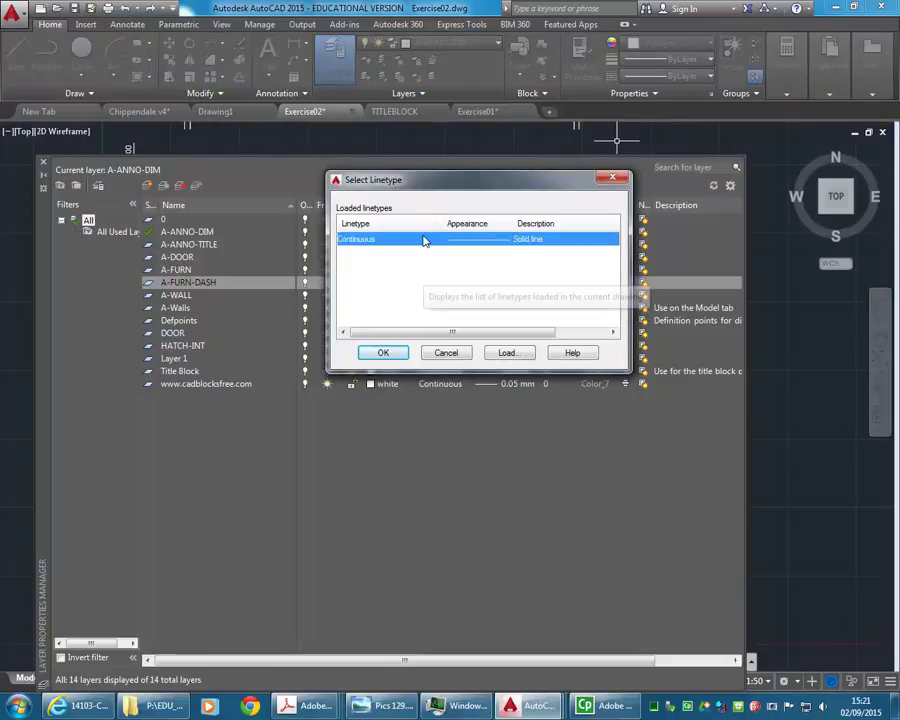
- Load the HIDDEN2 linetype from acadiso.lin into the drawing
{"action": "left_click", "coordinate": [507, 352]}
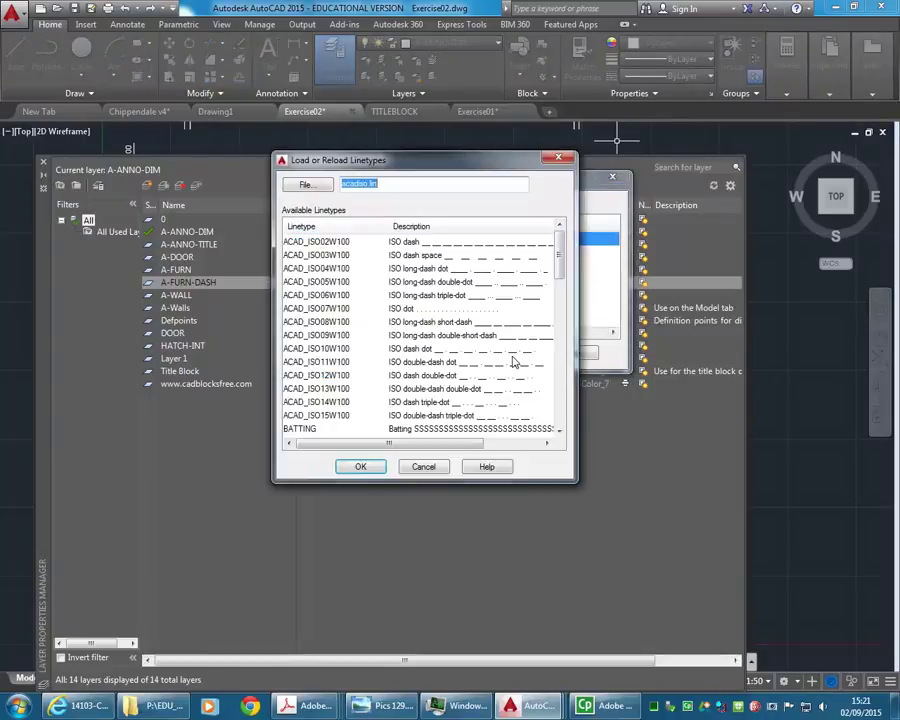
{"action": "mouse_move", "coordinate": [560, 252]}
{"action": "left_mouse_down"}
{"action": "mouse_move", "coordinate": [562, 427]}
{"action": "mouse_move", "coordinate": [560, 262]}
{"action": "left_mouse_up"}
{"action": "scroll", "coordinate": [310, 350], "scroll_direction": "down", "scroll_amount": 4}
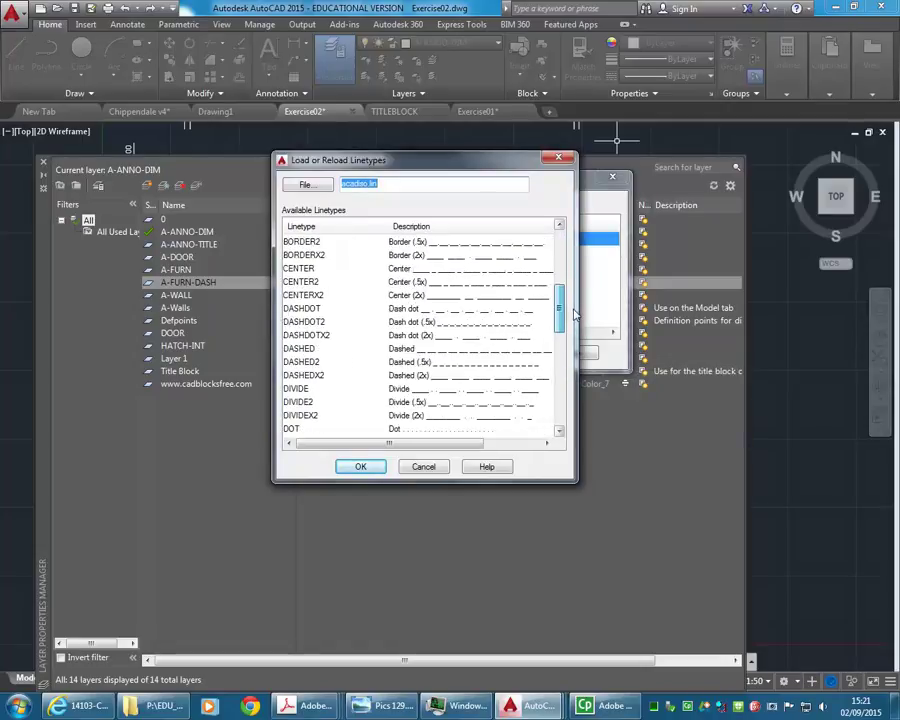
{"action": "left_click", "coordinate": [302, 349]}
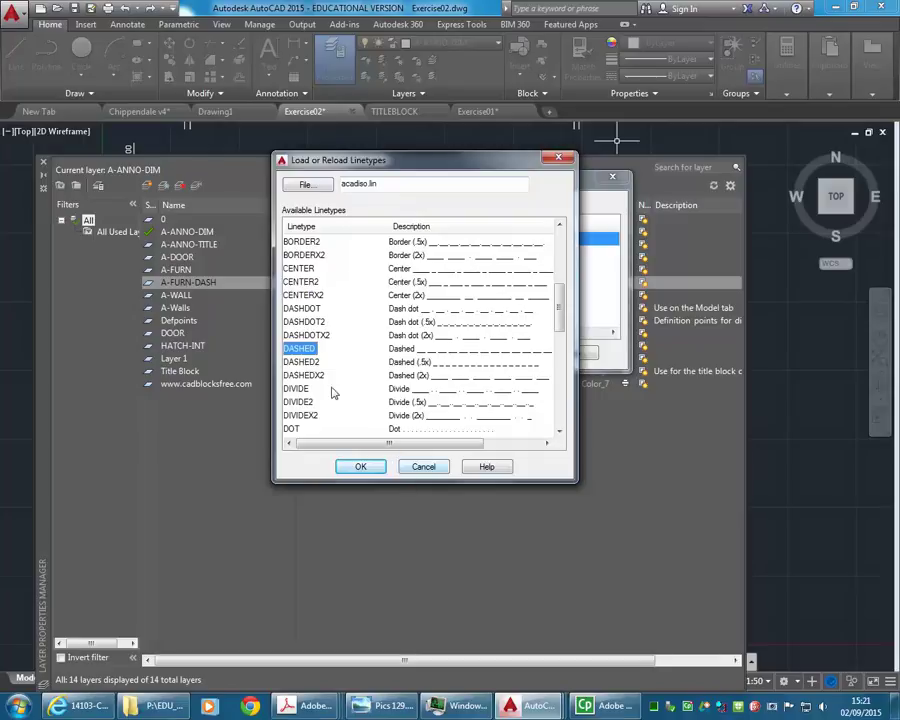
{"action": "left_click_drag", "start_coordinate": [437, 161], "coordinate": [250, 177]}
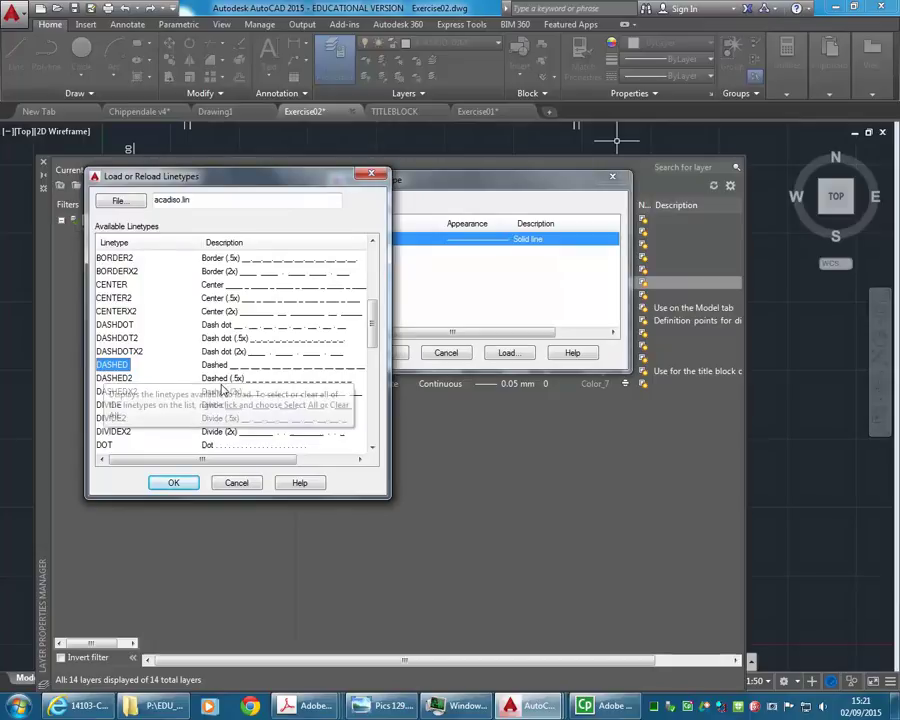
{"action": "left_click", "coordinate": [112, 431]}
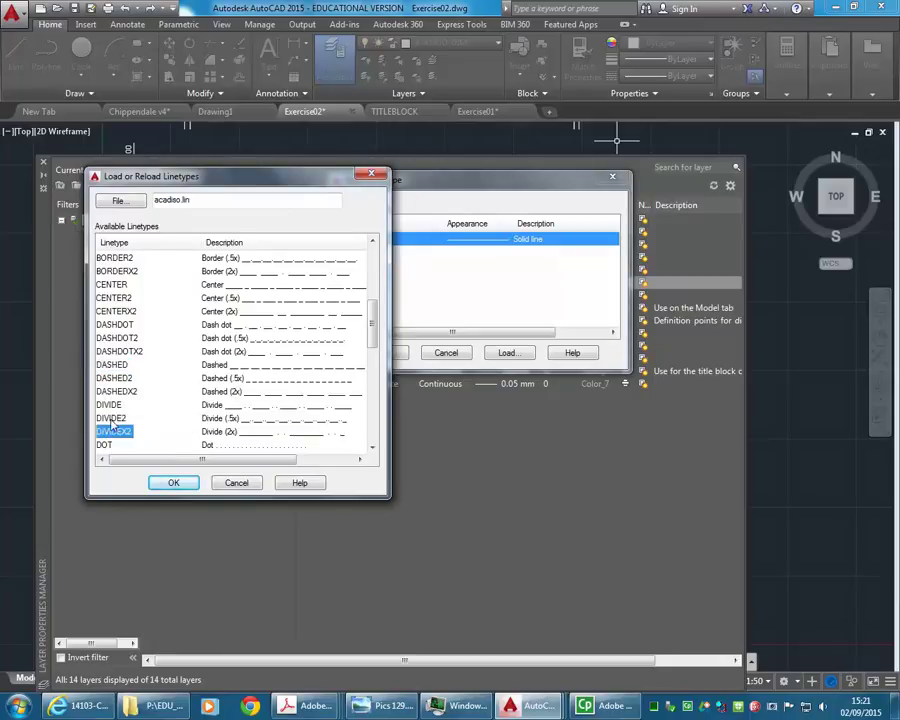
{"action": "scroll", "coordinate": [115, 436], "scroll_direction": "down", "scroll_amount": 2}
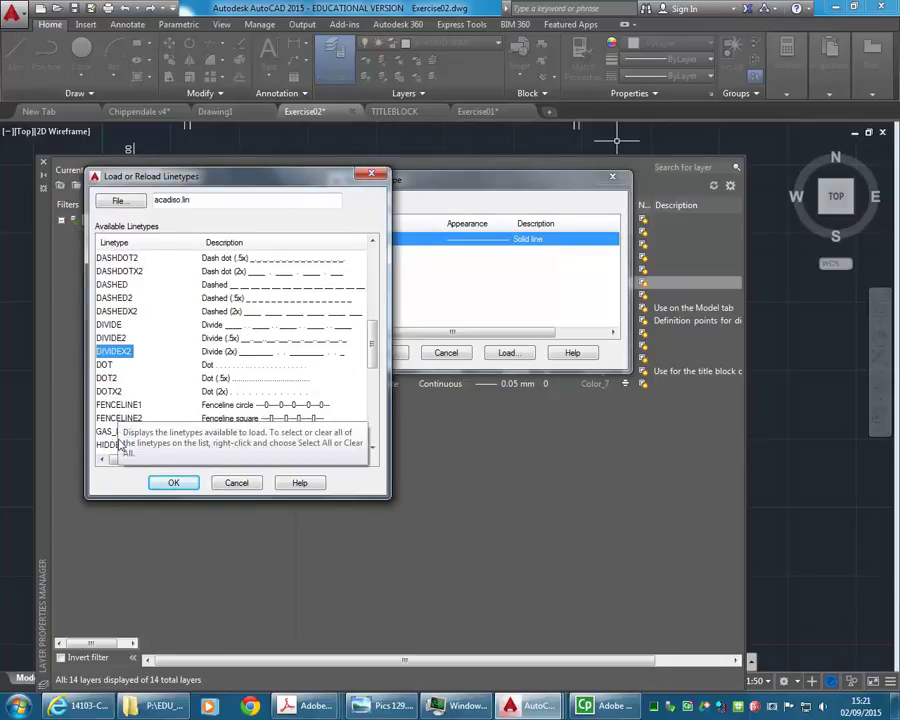
{"action": "scroll", "coordinate": [111, 421], "scroll_direction": "down", "scroll_amount": 1}
{"action": "left_click", "coordinate": [115, 419]}
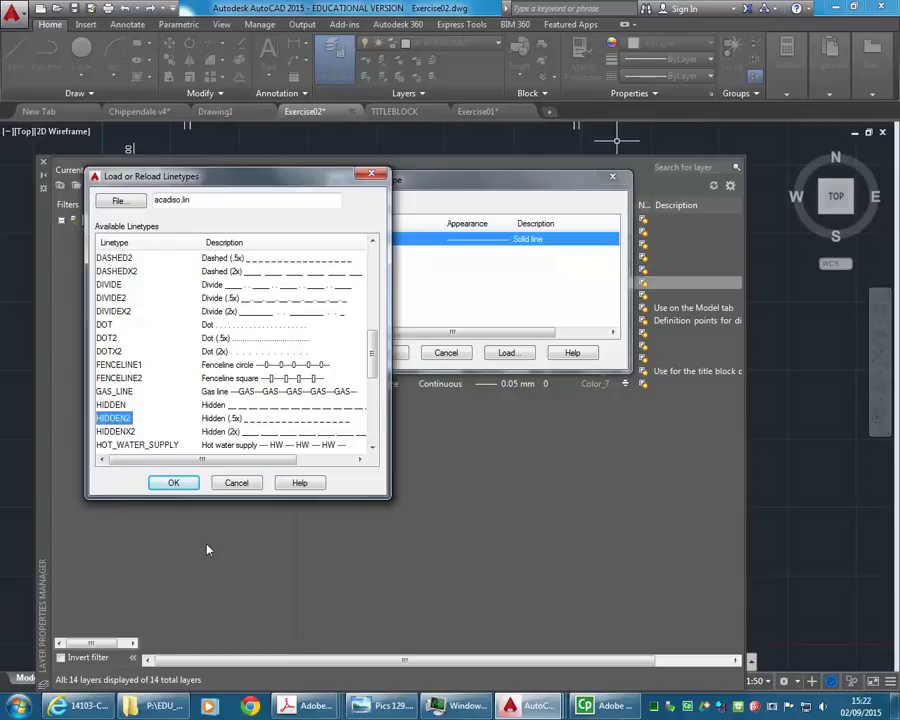
{"action": "left_click", "coordinate": [173, 482]}
- Assign HIDDEN2 to the A-FURN-DASH layer and make that layer current
{"action": "left_click", "coordinate": [362, 256]}
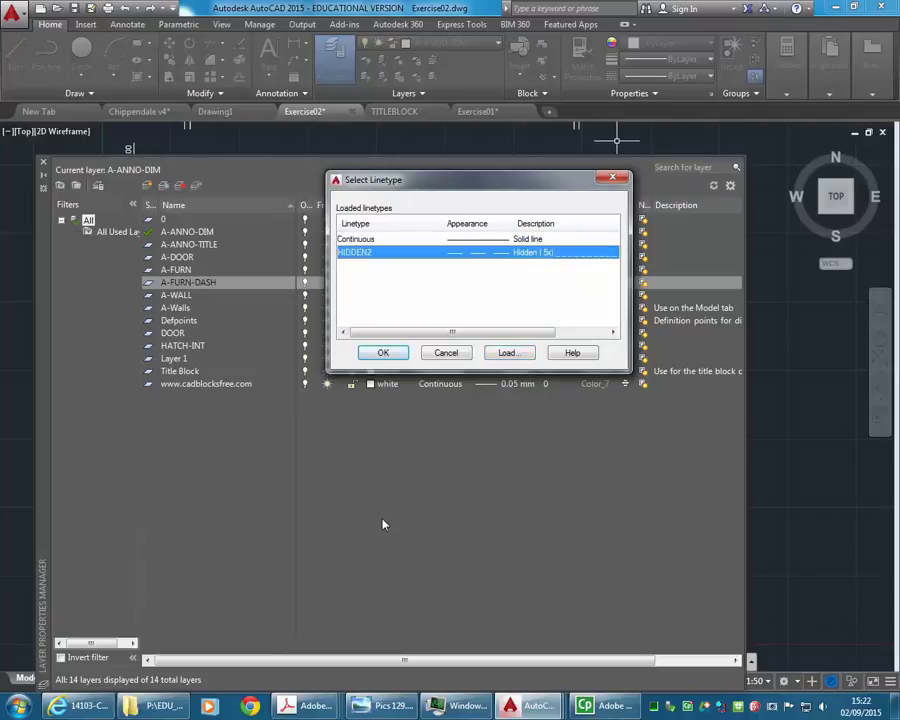
{"action": "left_click", "coordinate": [385, 353]}
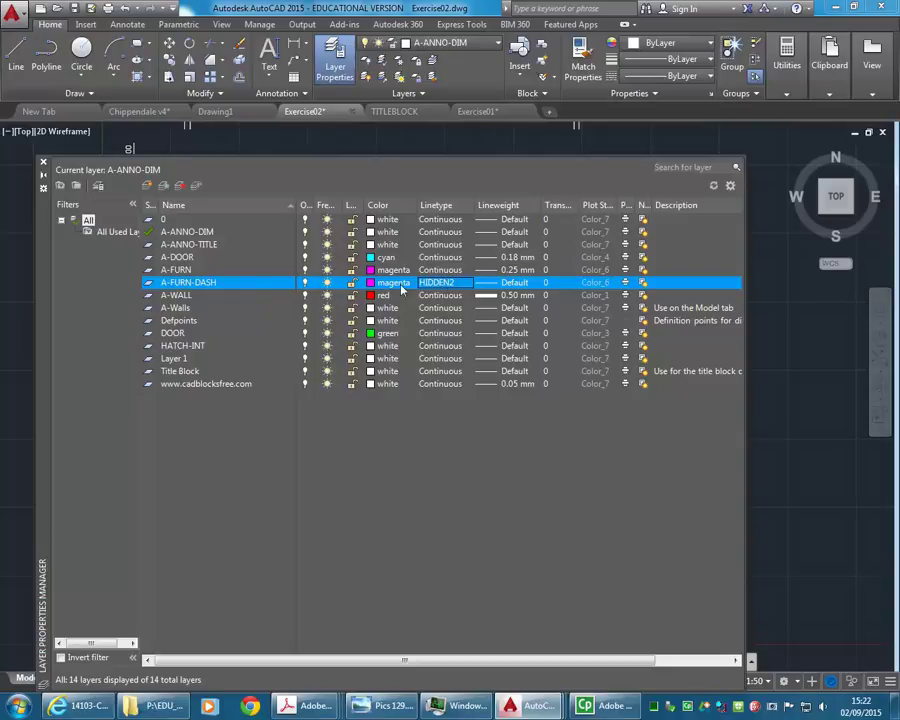
{"action": "double_click", "coordinate": [150, 283]}
- Close the layer manager and compare the drawing with the boardroom plan PDF
{"action": "left_click", "coordinate": [43, 163]}
{"action": "scroll", "coordinate": [247, 468], "scroll_direction": "up", "scroll_amount": 3}
{"action": "scroll", "coordinate": [230, 500], "scroll_direction": "up", "scroll_amount": 2}
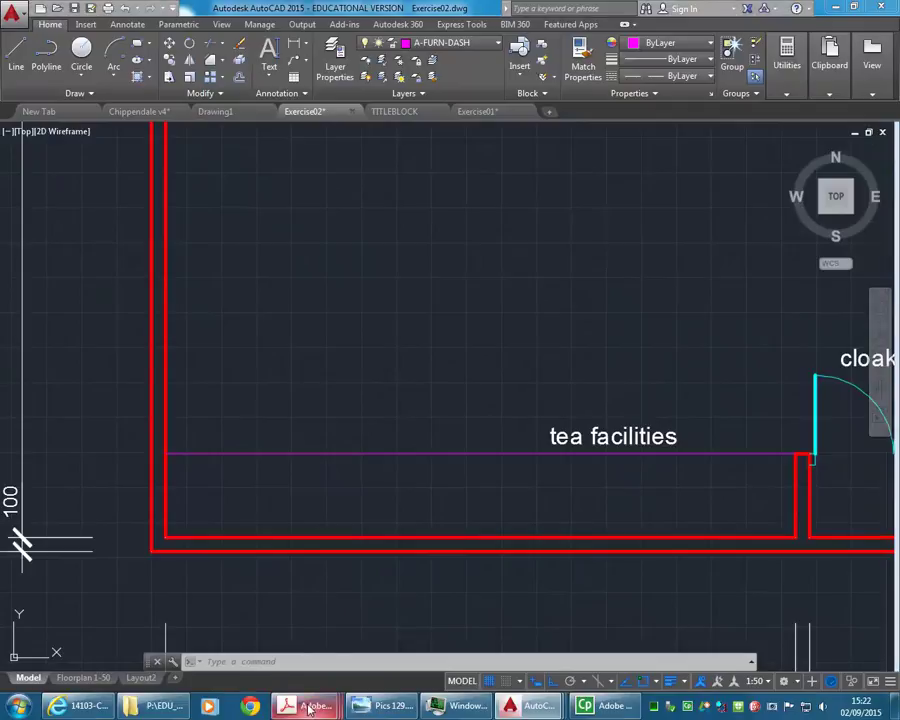
{"action": "left_click", "coordinate": [313, 707]}
{"action": "left_click", "coordinate": [370, 615]}
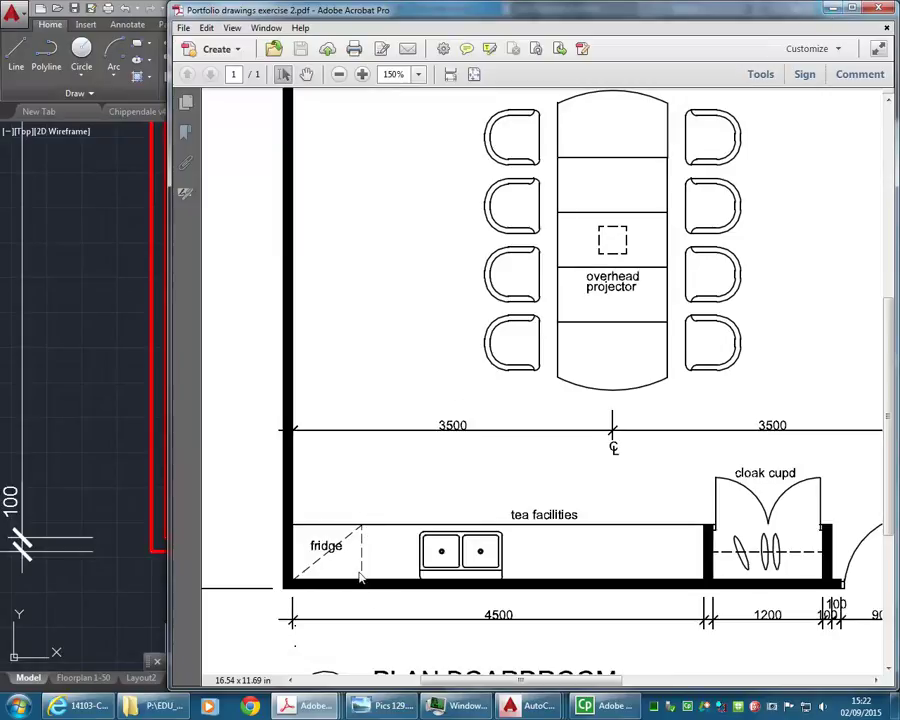
{"action": "left_click", "coordinate": [834, 8]}
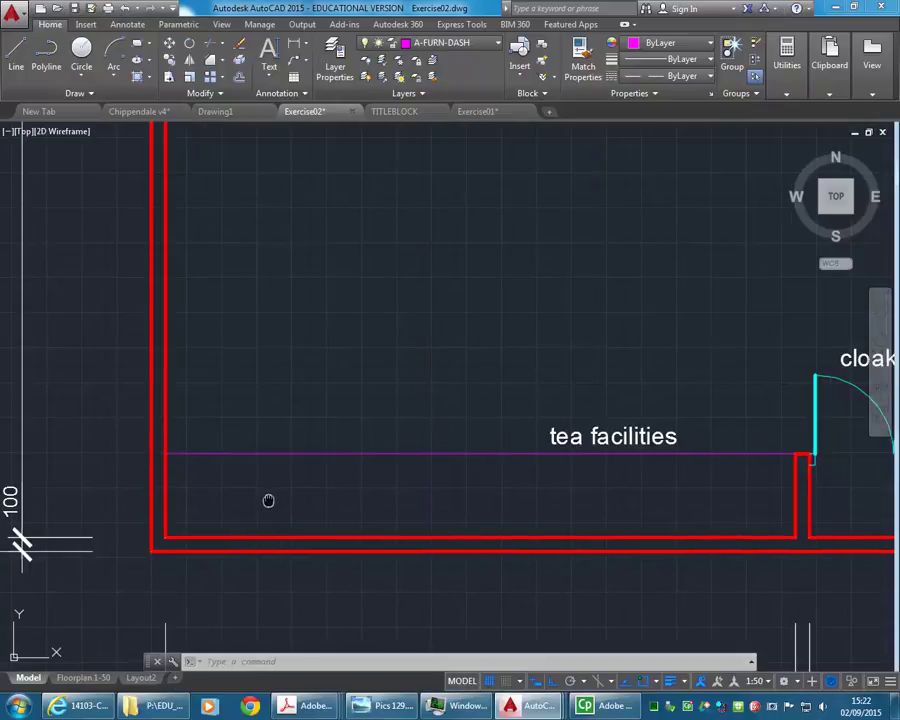
{"action": "middle_click_drag", "start_coordinate": [268, 497], "coordinate": [308, 486]}
- Offset the inner left wall line 700 to the right, then delete that copy
{"action": "type", "text": "o"}
{"action": "key", "text": "Return"}
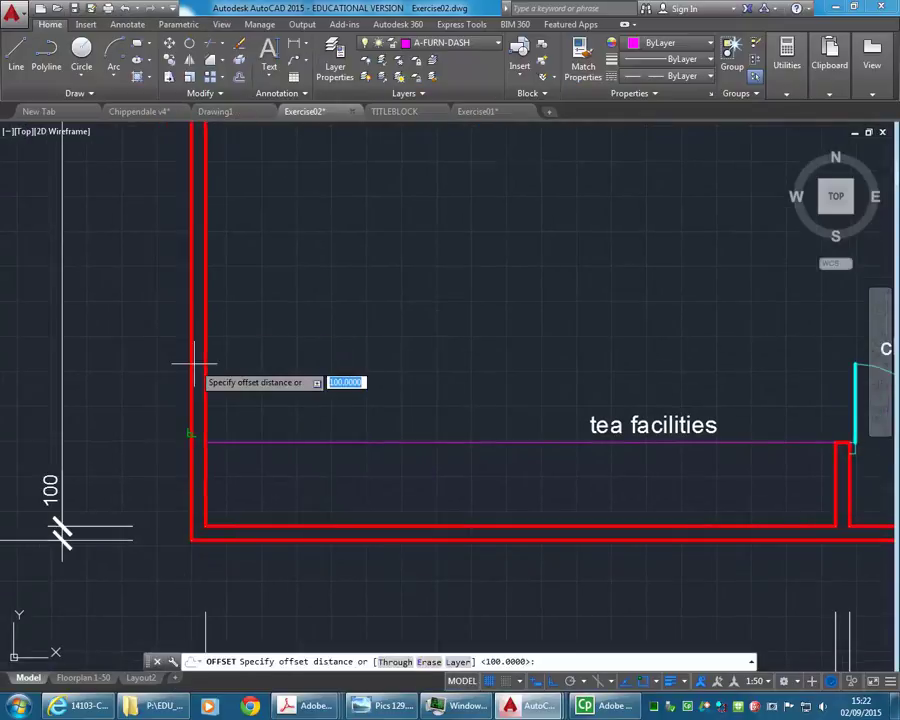
{"action": "type", "text": "700"}
{"action": "key", "text": "Return"}
{"action": "left_click", "coordinate": [204, 366]}
{"action": "left_click", "coordinate": [275, 361]}
{"action": "key", "text": "Return"}
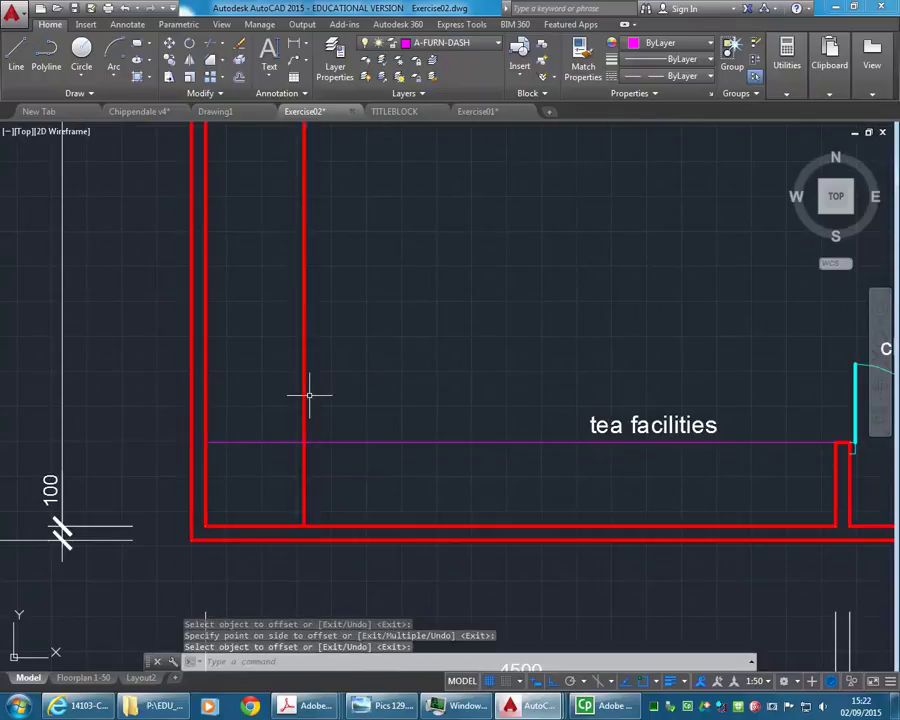
{"action": "left_click", "coordinate": [305, 396]}
{"action": "key", "text": "Delete"}
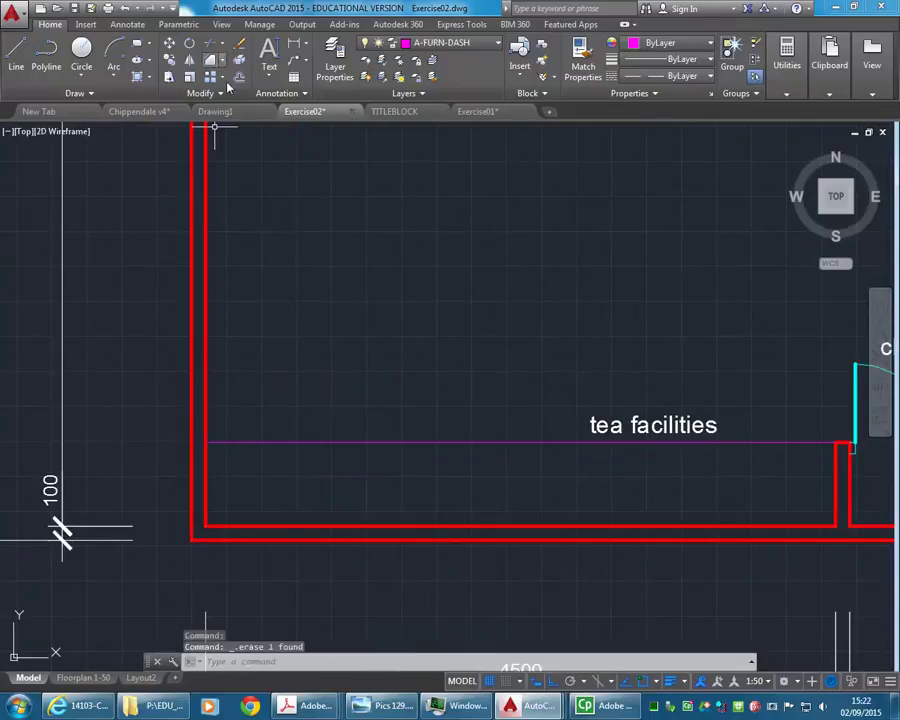
- Offset the inner left wall line 800 and move the new line onto A-FURN-DASH
{"action": "left_click", "coordinate": [239, 77]}
{"action": "type", "text": "800"}
{"action": "key", "text": "Return"}
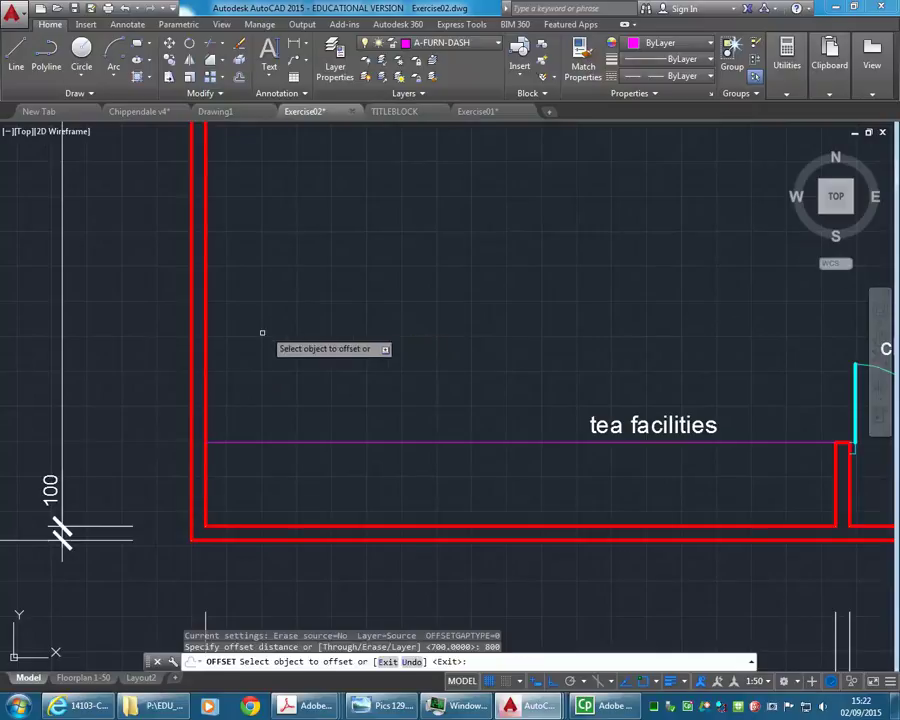
{"action": "left_click", "coordinate": [204, 353]}
{"action": "key", "text": "Escape"}
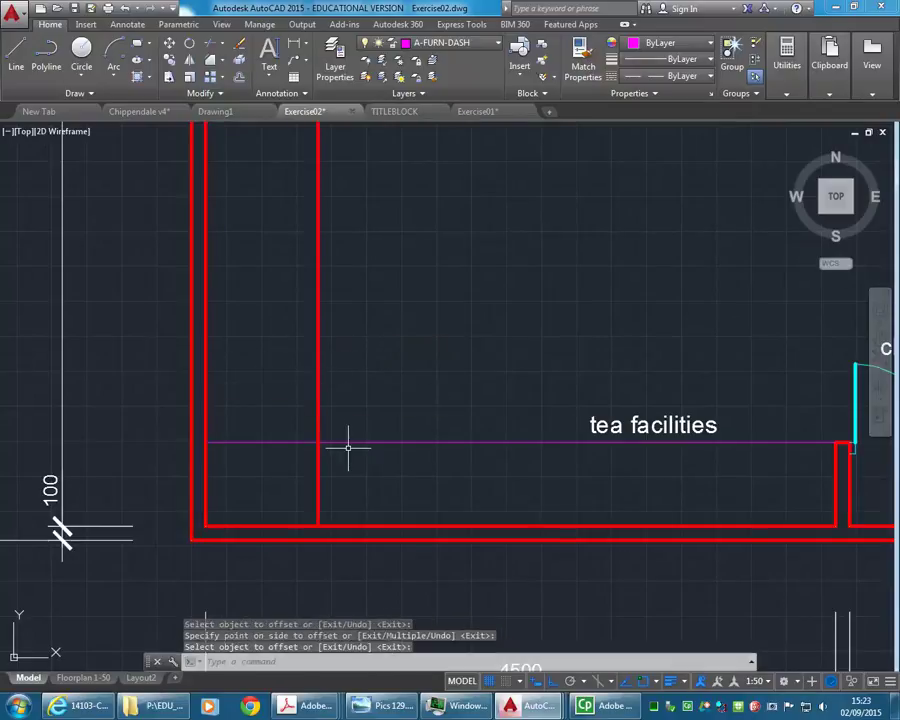
{"action": "left_click", "coordinate": [351, 424]}
{"action": "left_click", "coordinate": [314, 355]}
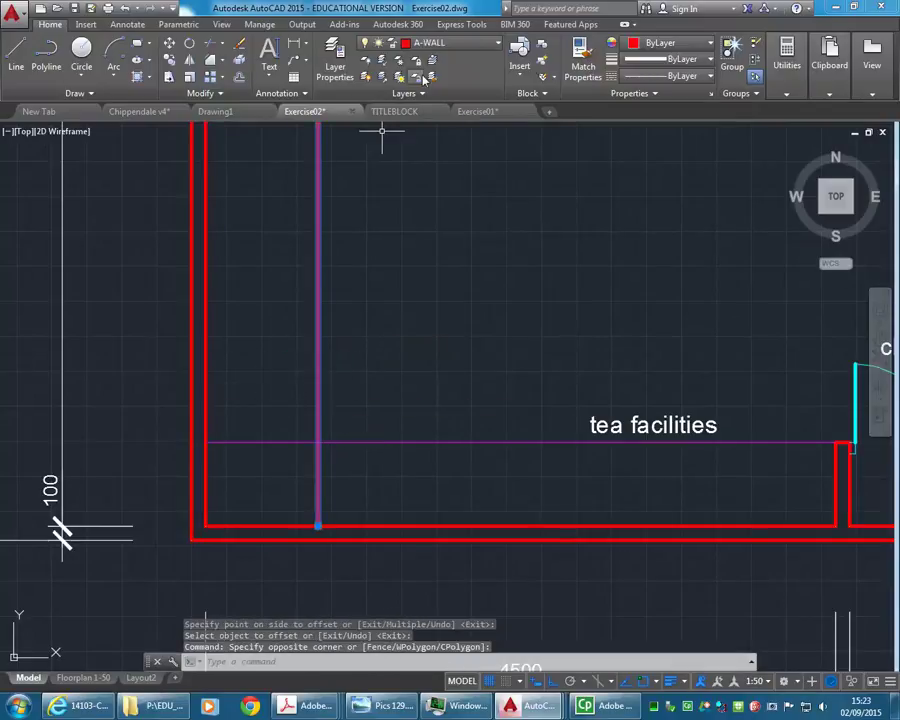
{"action": "left_click", "coordinate": [469, 45]}
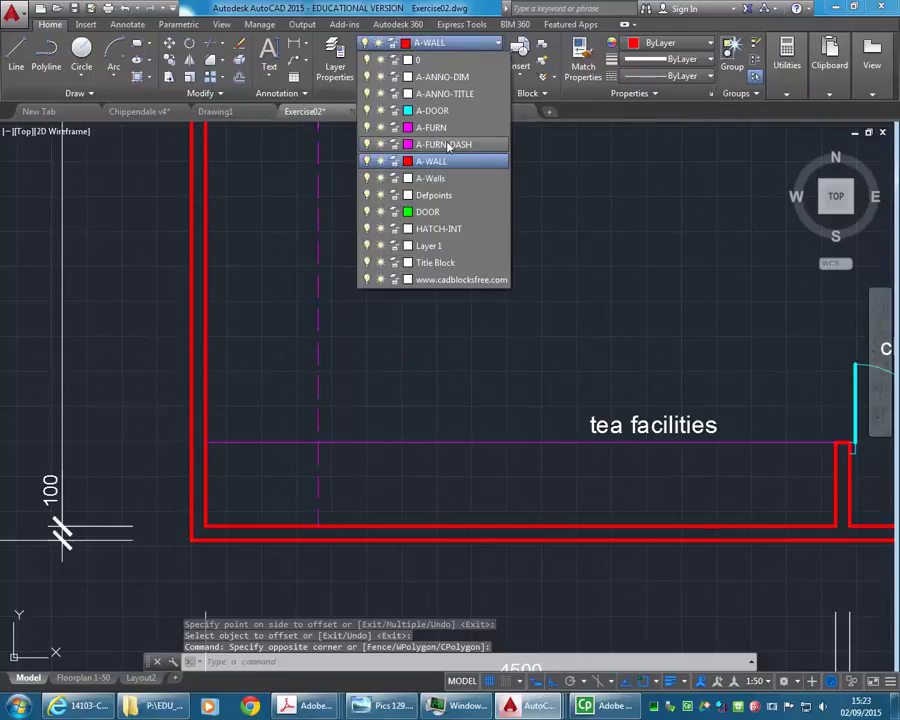
{"action": "left_click", "coordinate": [445, 145]}
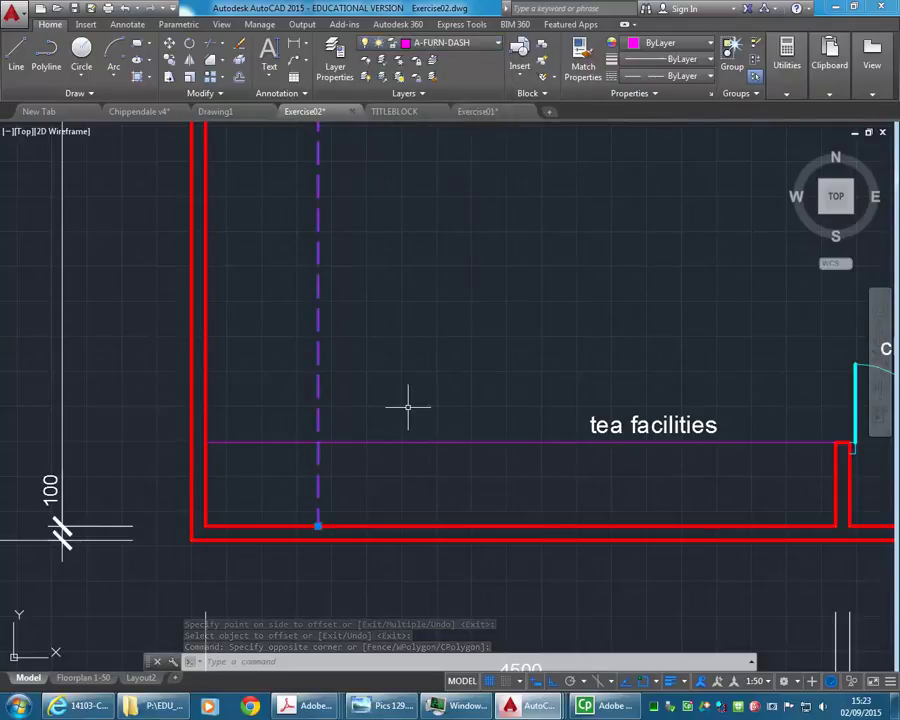
{"action": "key", "text": "Escape"}
{"action": "key", "text": "Escape"}
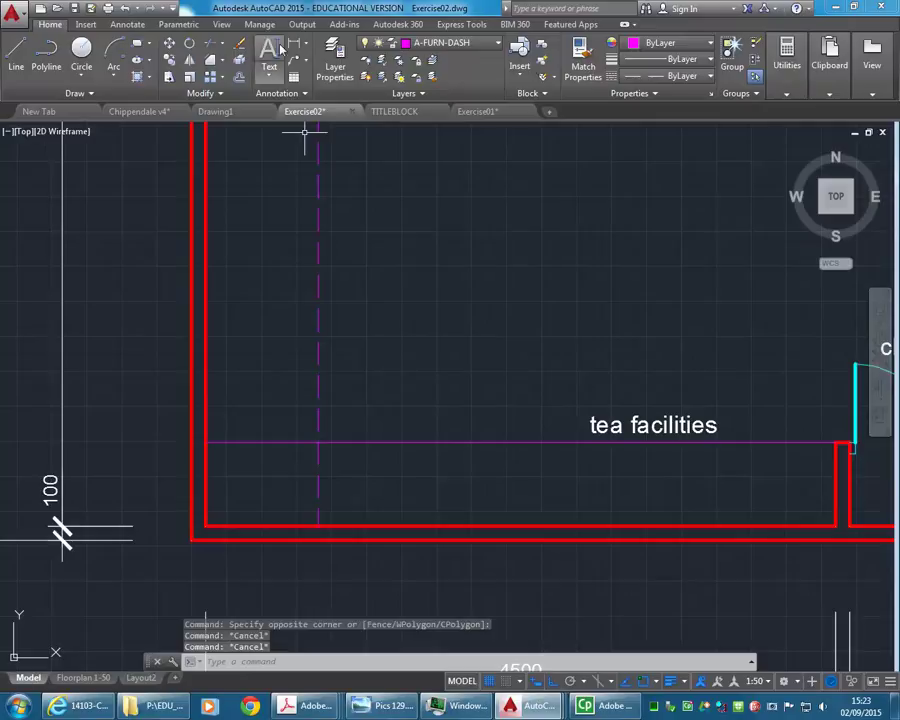
- Trim the dashed vertical line back to the bench edge
{"action": "left_click", "coordinate": [210, 45]}
{"action": "key", "text": "Return"}
{"action": "left_click", "coordinate": [356, 328]}
{"action": "left_click", "coordinate": [291, 403]}
{"action": "key", "text": "Return"}
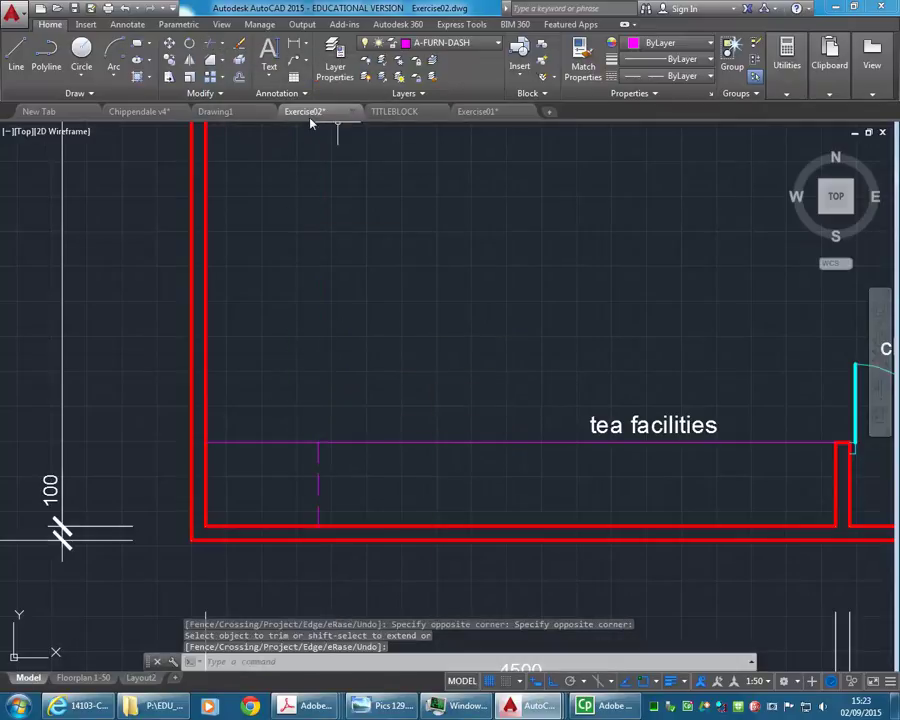
- Draw a dashed diagonal from the top of the dashed line to the wall corner
{"action": "left_click", "coordinate": [16, 52]}
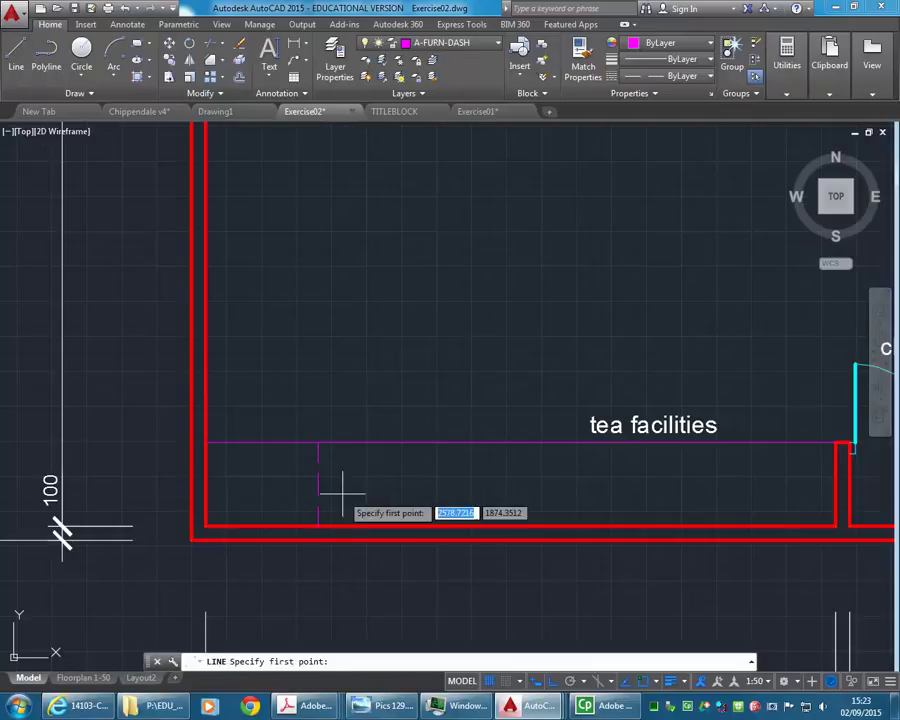
{"action": "left_click", "coordinate": [318, 441]}
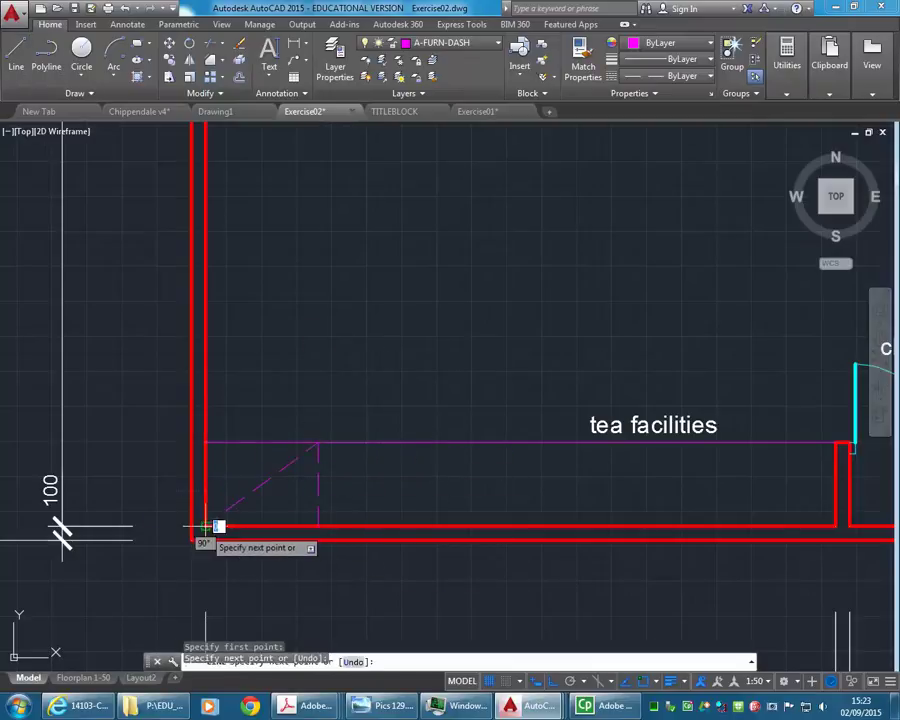
{"action": "right_click", "coordinate": [263, 408]}
{"action": "left_click", "coordinate": [283, 418]}
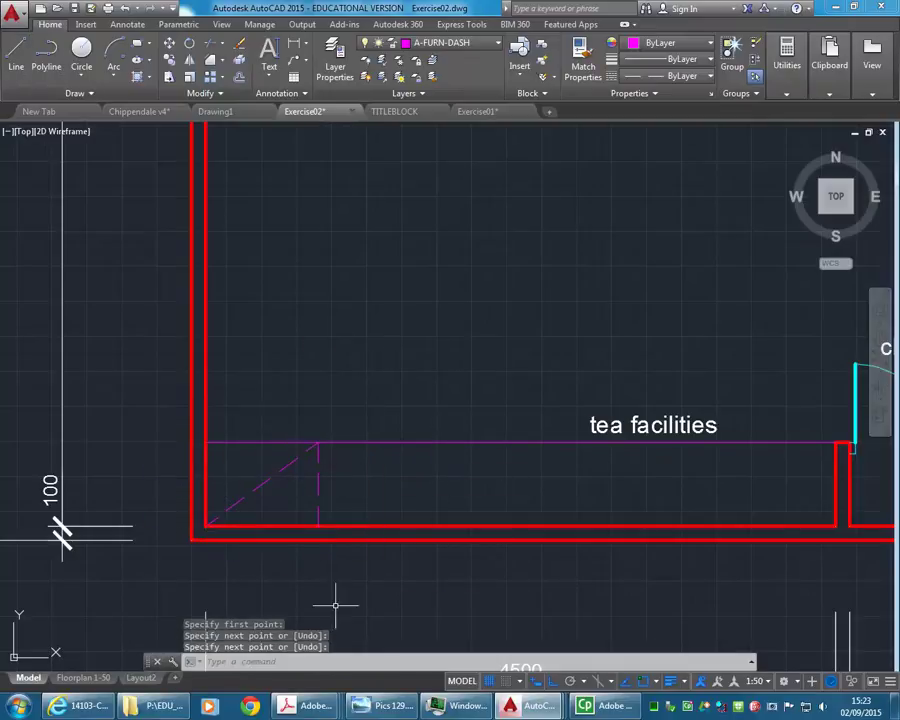
{"action": "left_click", "coordinate": [310, 705]}
- Check the finished boardroom plan, then frame the whole room including the top 7000 dimension
{"action": "left_click", "coordinate": [385, 625]}
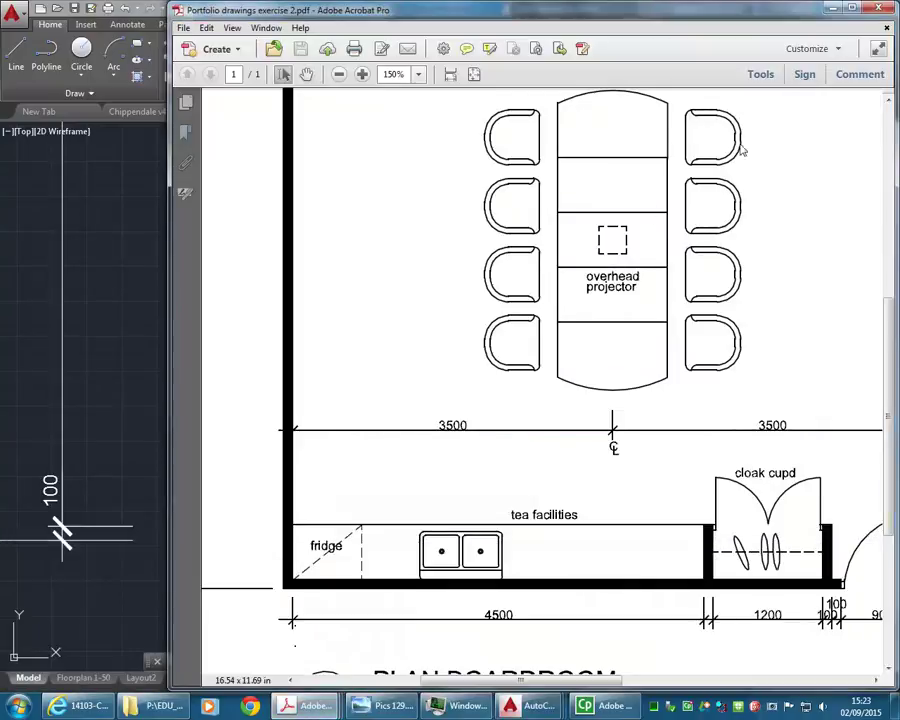
{"action": "left_click", "coordinate": [829, 13]}
{"action": "scroll", "coordinate": [326, 402], "scroll_direction": "down", "scroll_amount": 5}
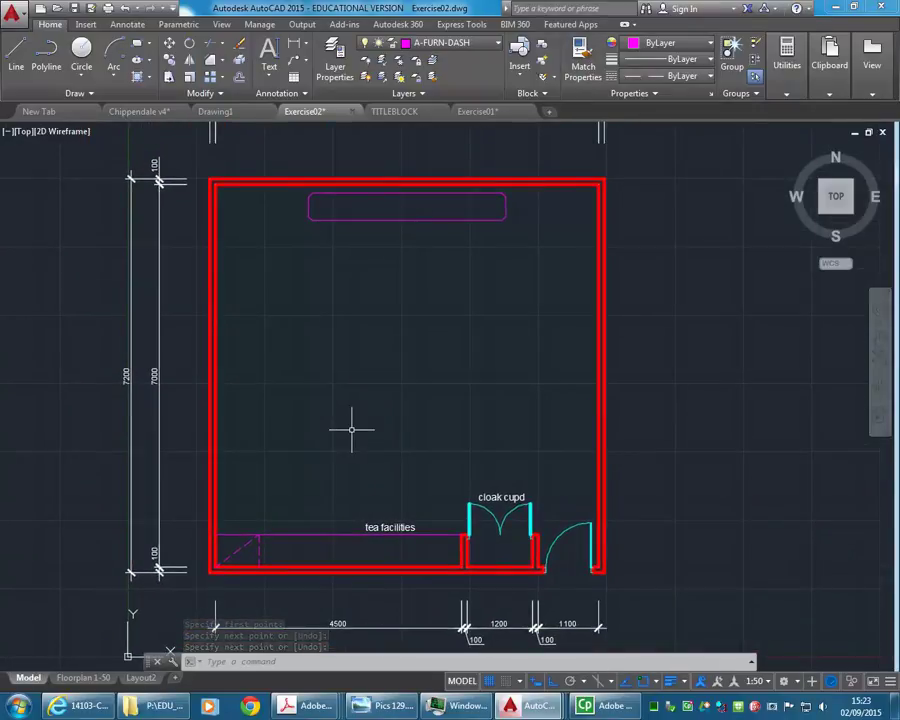
{"action": "middle_click_drag", "start_coordinate": [337, 420], "coordinate": [348, 421]}
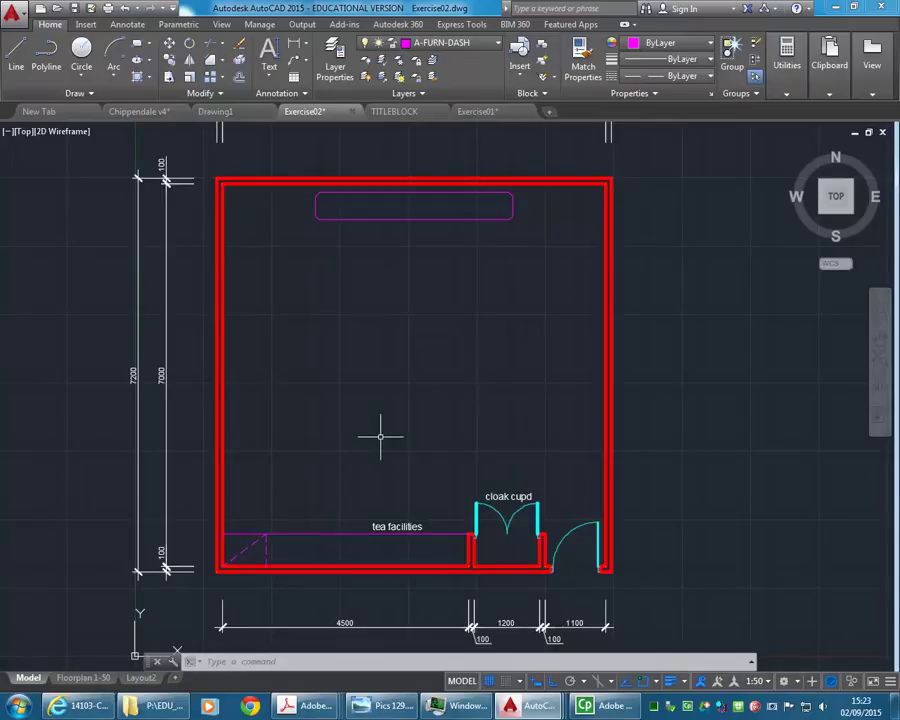
{"action": "middle_click_drag", "start_coordinate": [380, 436], "coordinate": [388, 438]}
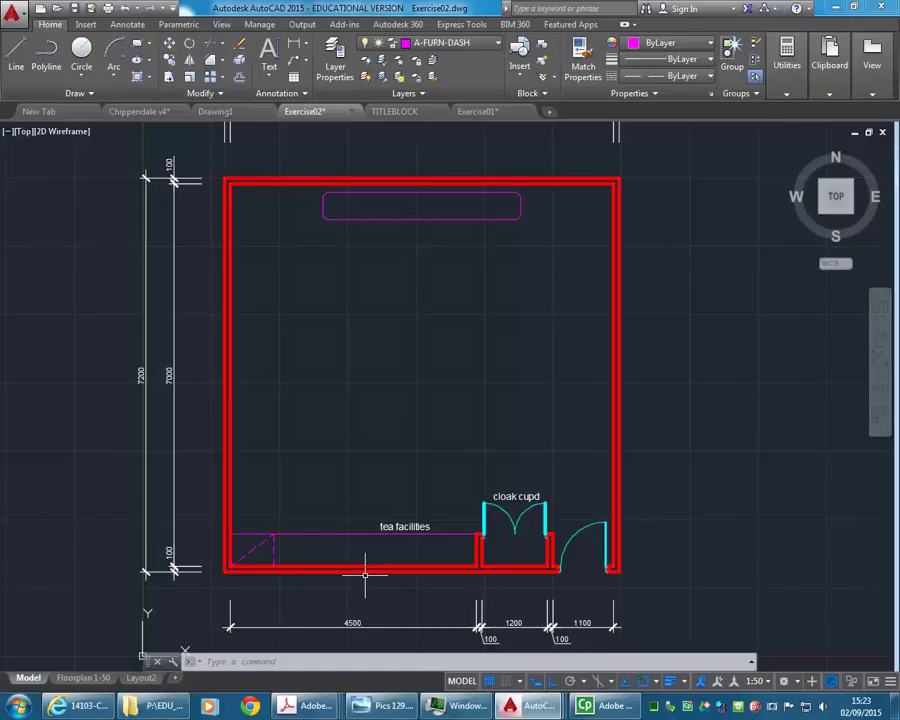
{"action": "middle_click_drag", "start_coordinate": [331, 436], "coordinate": [337, 453]}
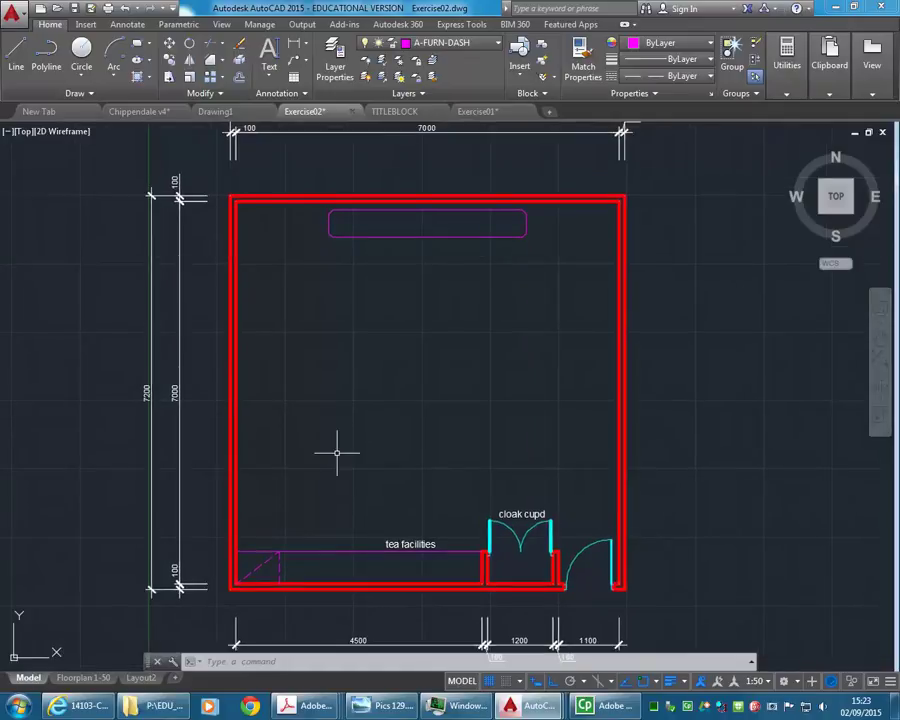
{"action": "middle_click_drag", "start_coordinate": [377, 366], "coordinate": [374, 369]}
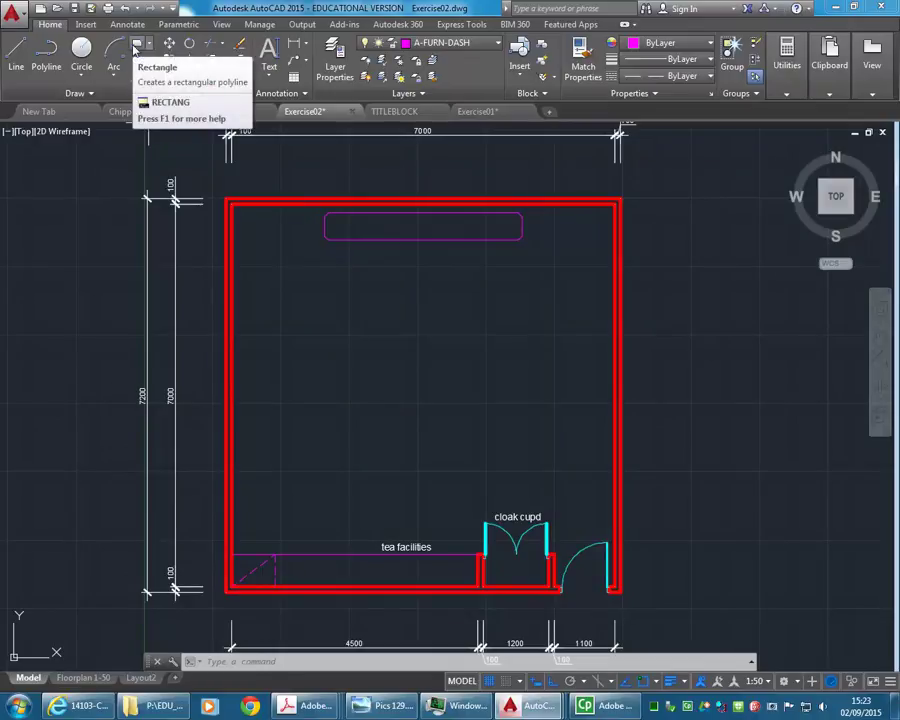
- Make A-FURN the current layer from the ribbon layer list
{"action": "left_click", "coordinate": [452, 43]}
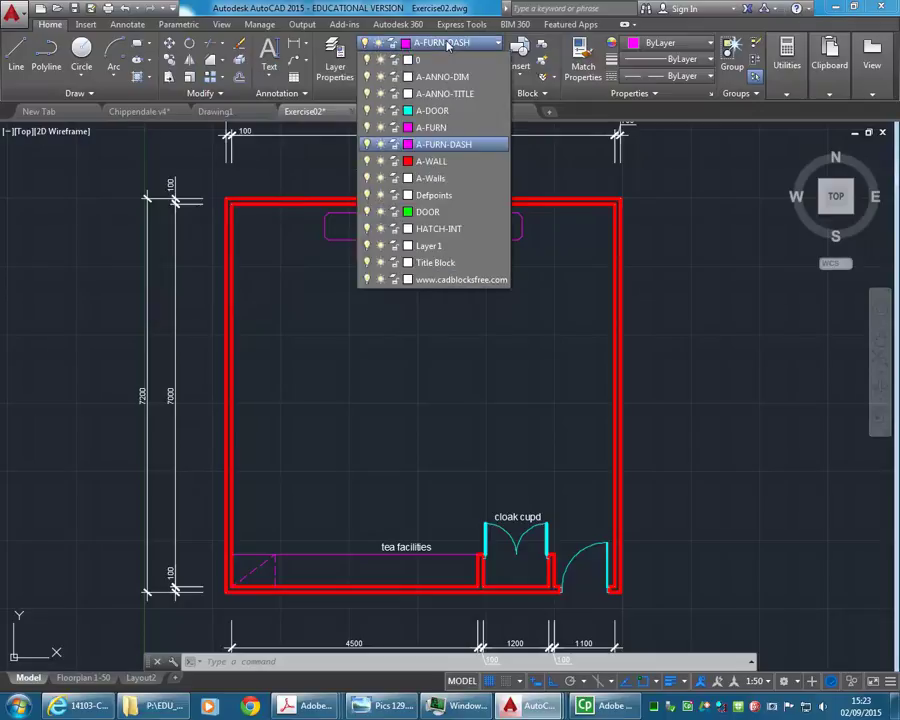
{"action": "left_click", "coordinate": [431, 129]}
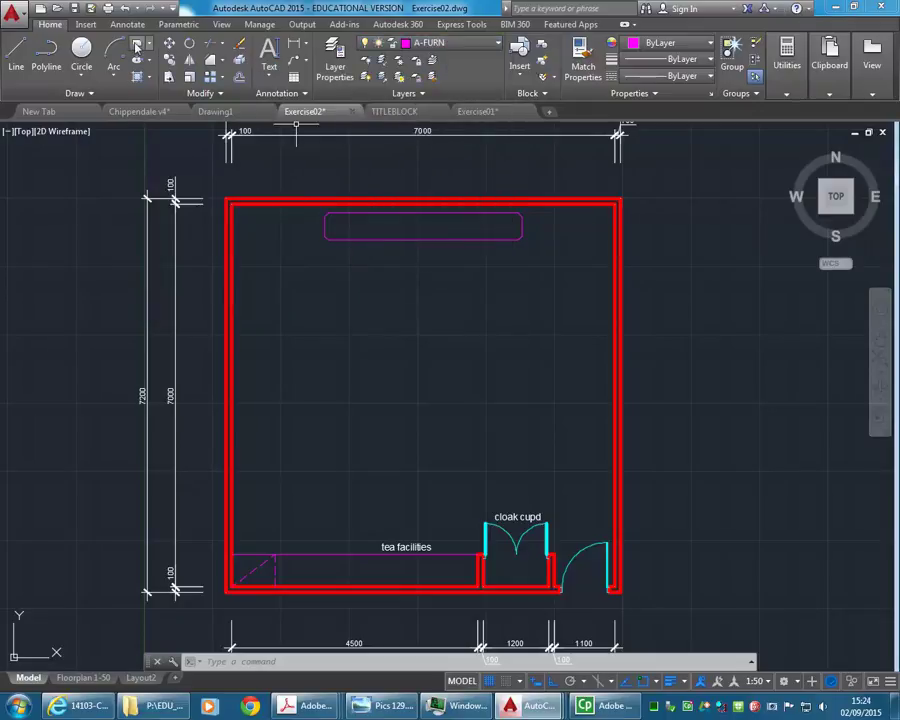
{"action": "mouse_move", "coordinate": [305, 708]}
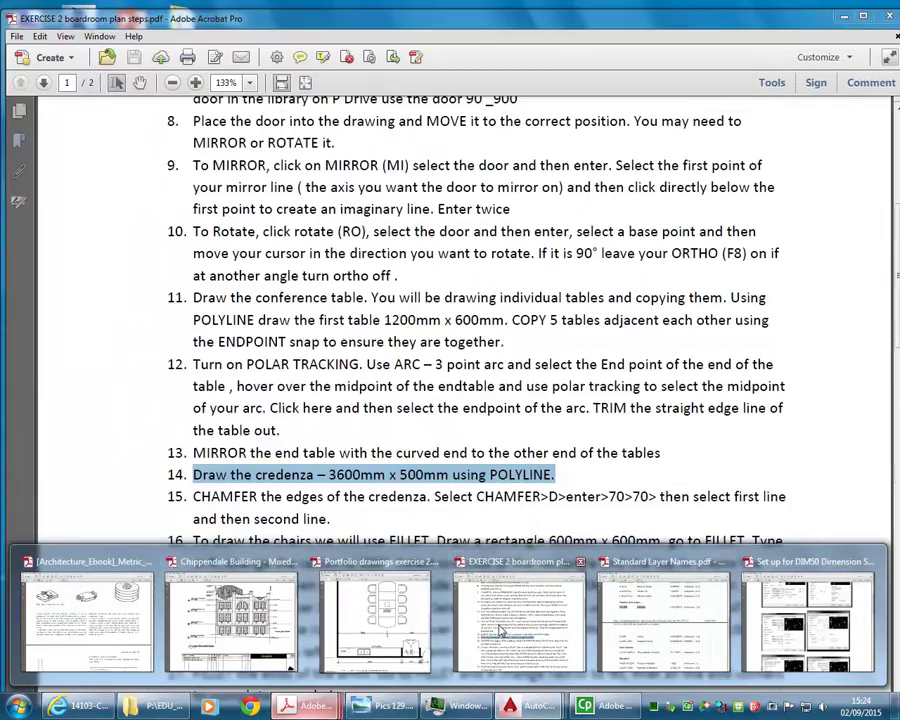
- Read step 11's 1200mm x 600mm conference table instruction in the EXERCISE 2 steps PDF
{"action": "left_click", "coordinate": [520, 625]}
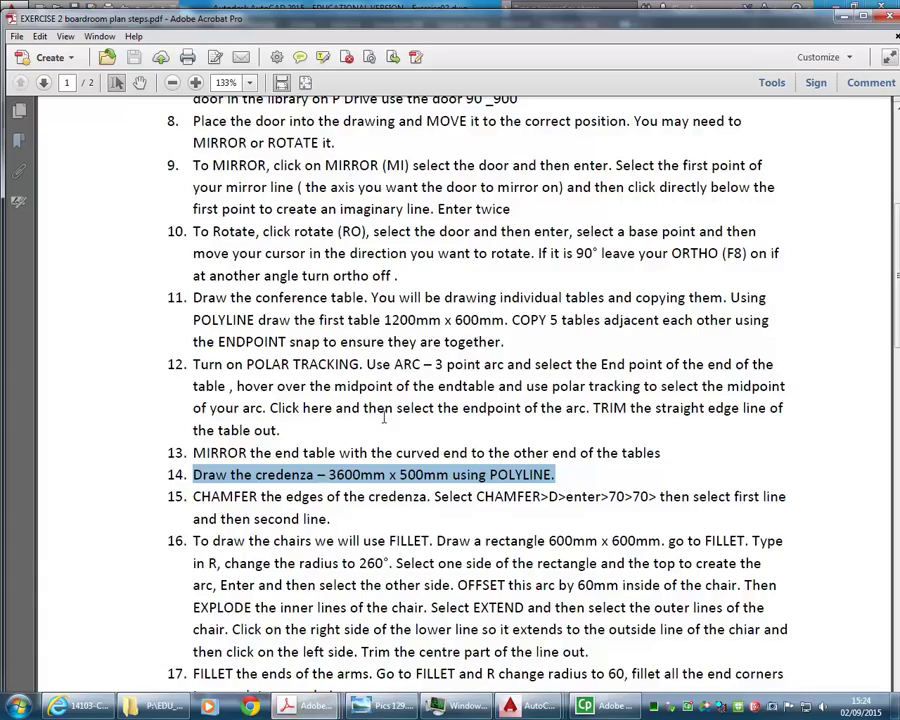
{"action": "scroll", "coordinate": [382, 415], "scroll_direction": "up", "scroll_amount": 2}
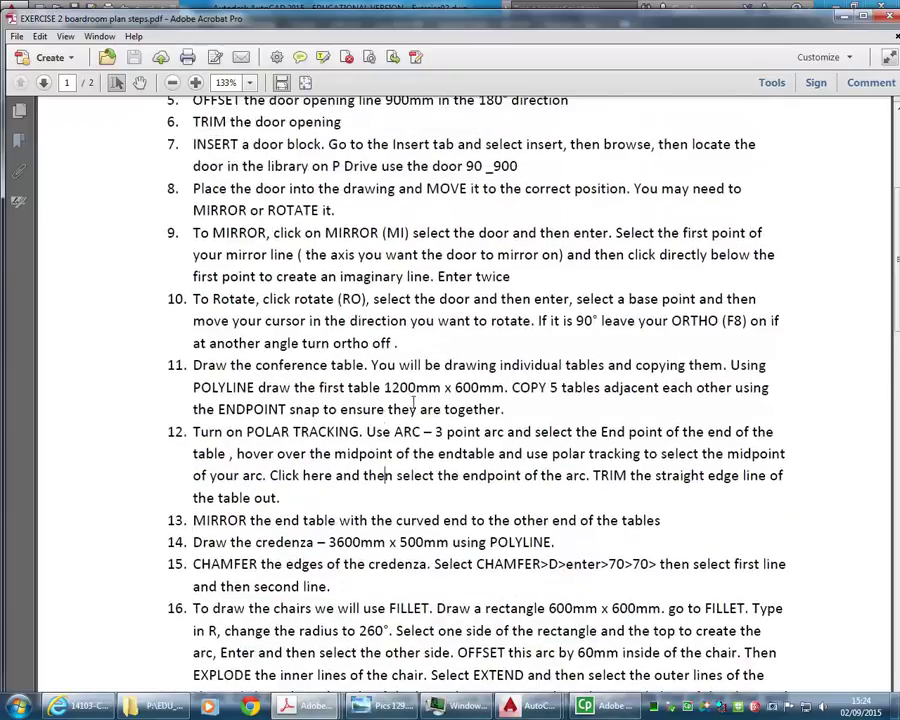
{"action": "left_click_drag", "start_coordinate": [190, 365], "coordinate": [507, 409]}
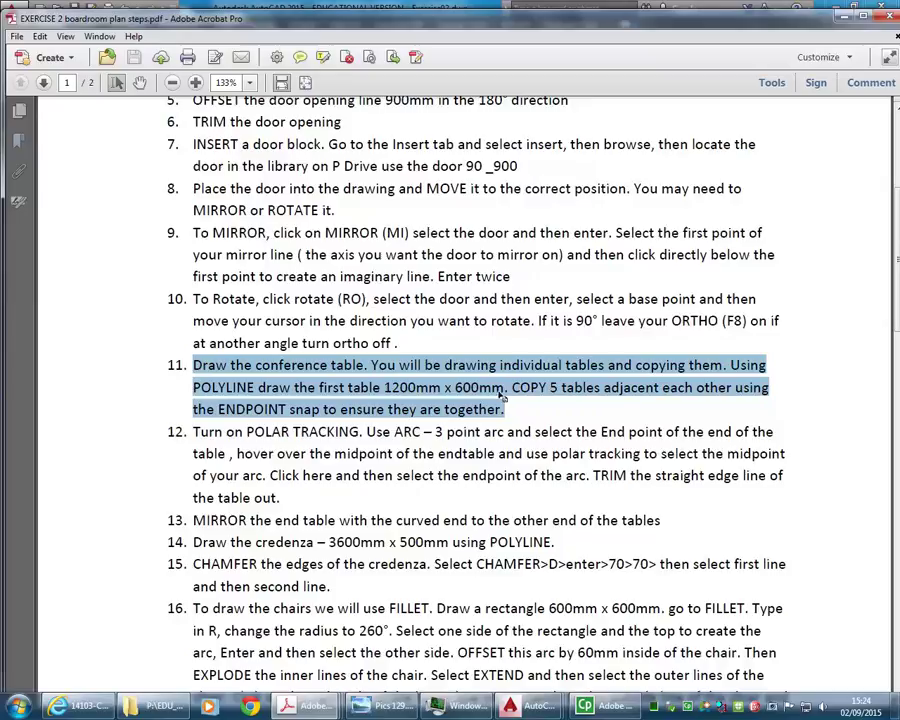
{"action": "left_click", "coordinate": [423, 389]}
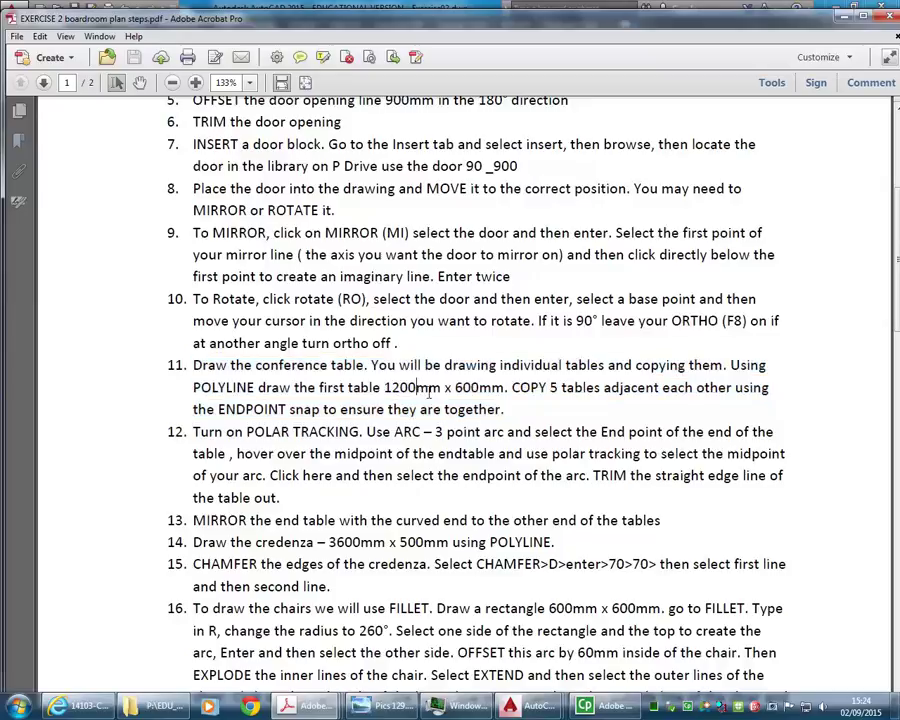
{"action": "left_click", "coordinate": [843, 17]}
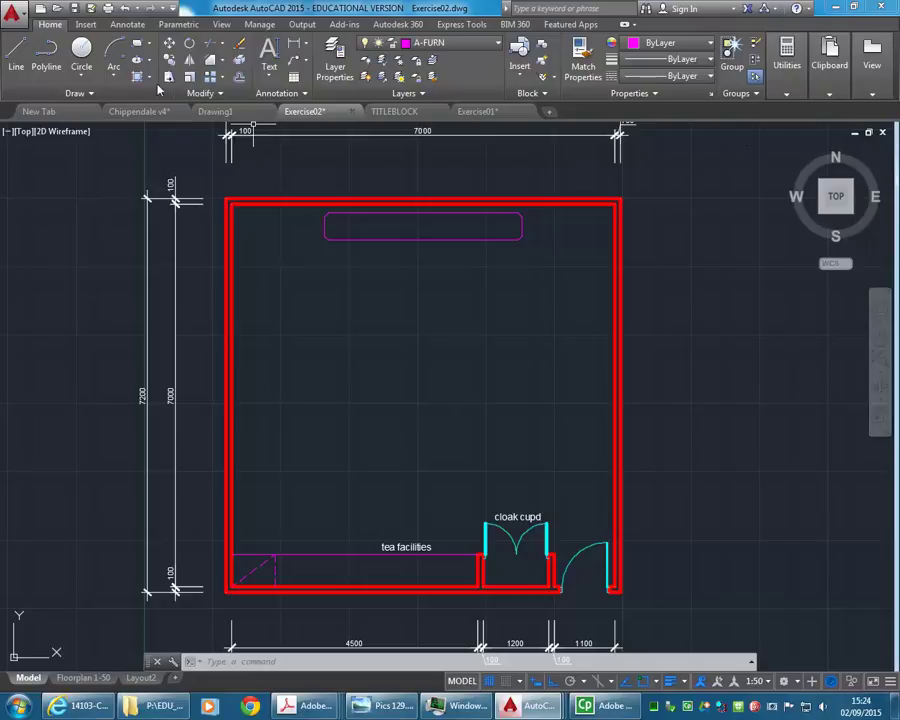
- Draw a 1200 x 600 rectangle for the conference table
{"action": "left_click", "coordinate": [137, 44]}
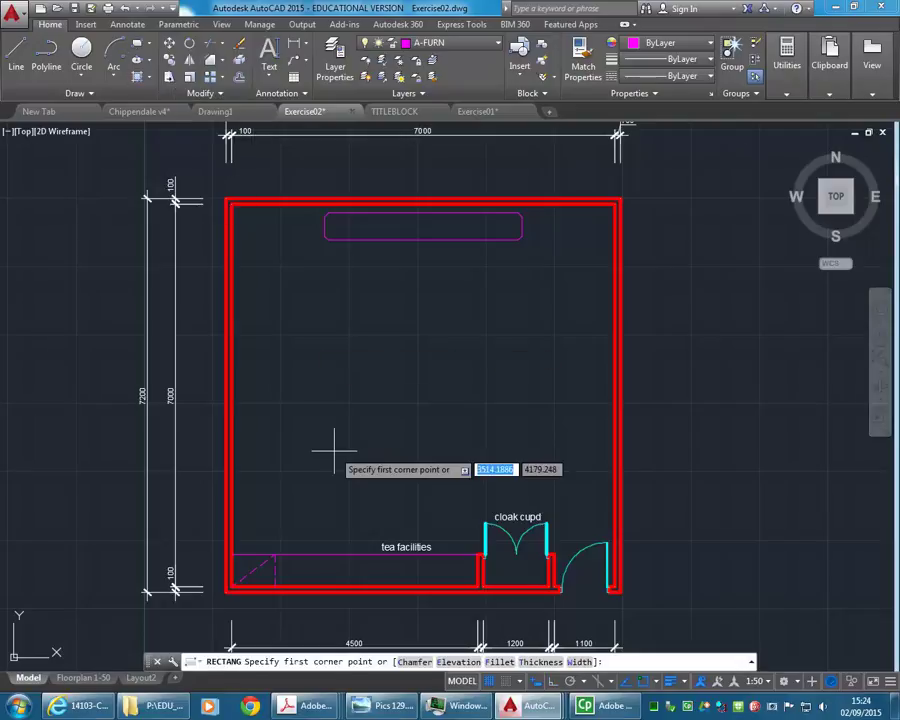
{"action": "left_click", "coordinate": [379, 485]}
{"action": "type", "text": "1200"}
{"action": "key", "text": "Tab"}
{"action": "type", "text": "6"}
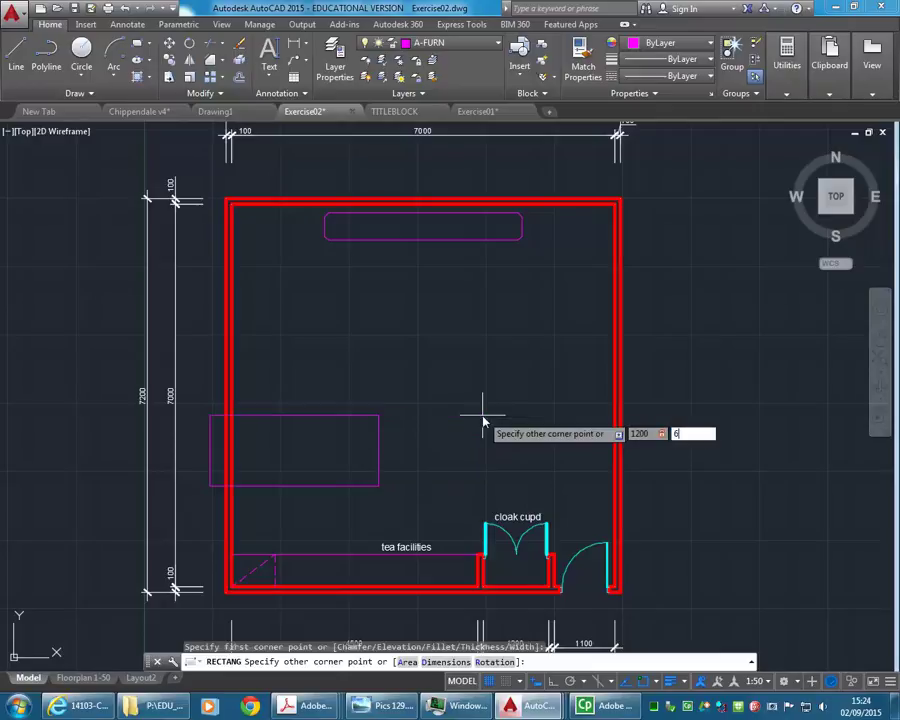
{"action": "type", "text": "00"}
{"action": "key", "text": "Return"}
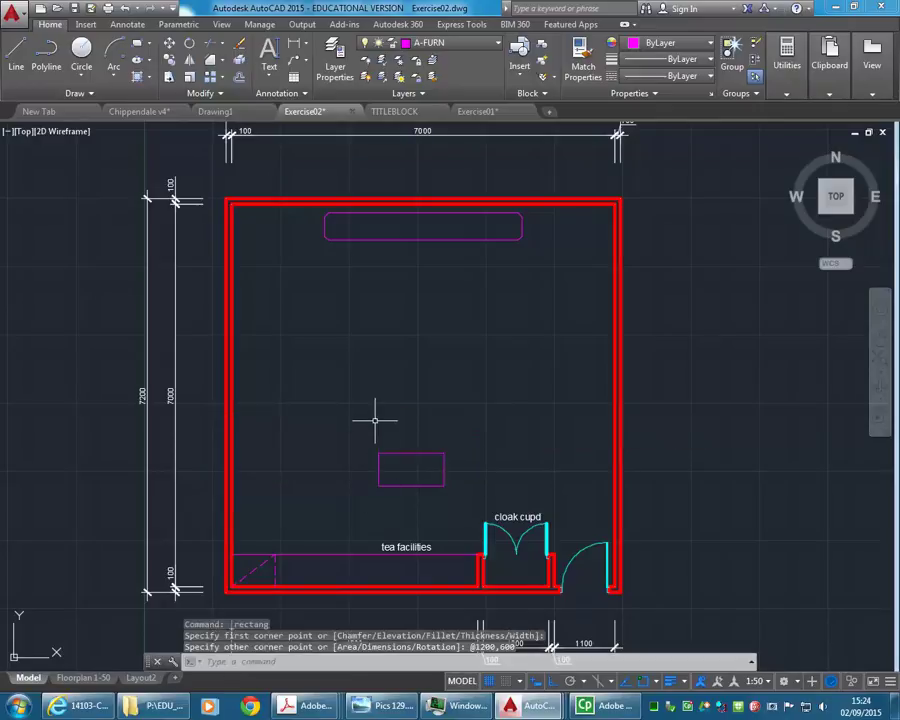
- Move the table up, with Ortho off, so it sits centred below the credenza
{"action": "type", "text": "m"}
{"action": "key", "text": "Return"}
{"action": "left_click", "coordinate": [414, 430]}
{"action": "left_click", "coordinate": [376, 484]}
{"action": "key", "text": "Return"}
{"action": "left_click", "coordinate": [411, 455]}
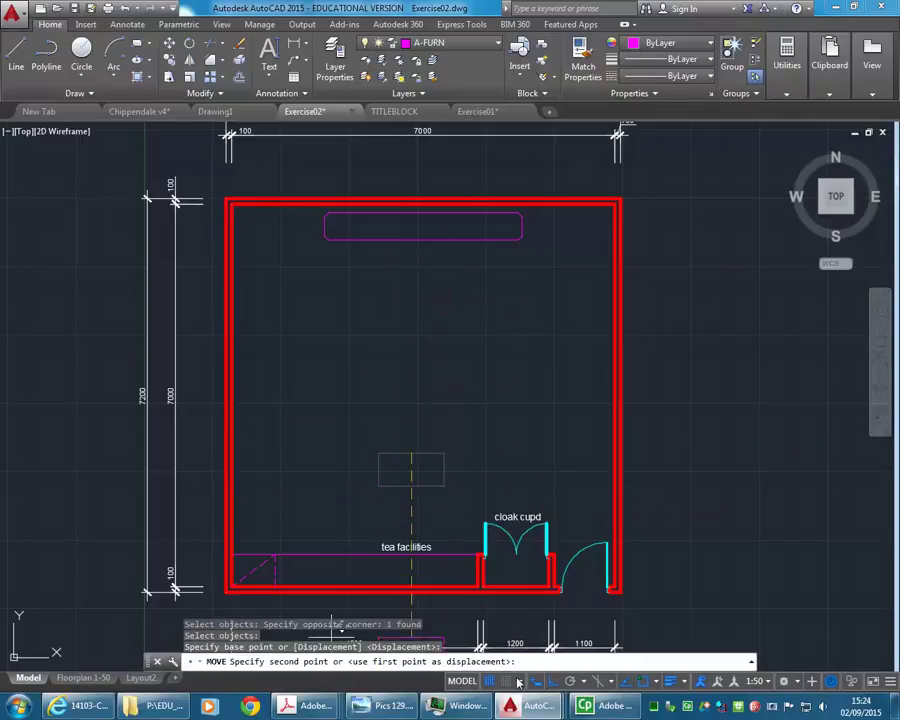
{"action": "left_click", "coordinate": [553, 682]}
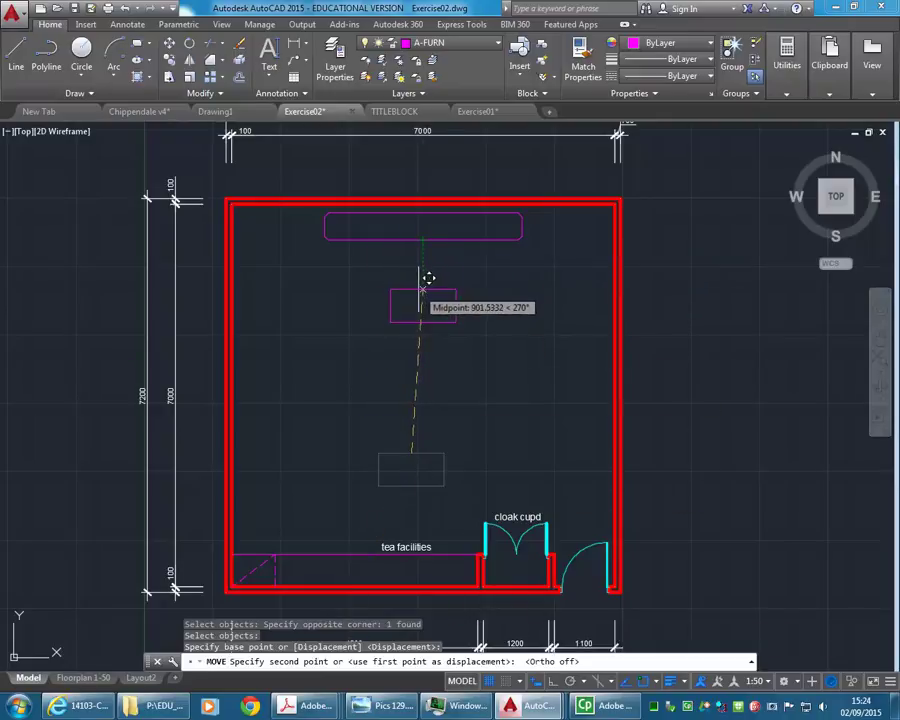
{"action": "left_click", "coordinate": [421, 290]}
- Review the full finished boardroom plan in Acrobat, then return to AutoCAD
{"action": "mouse_move", "coordinate": [312, 705]}
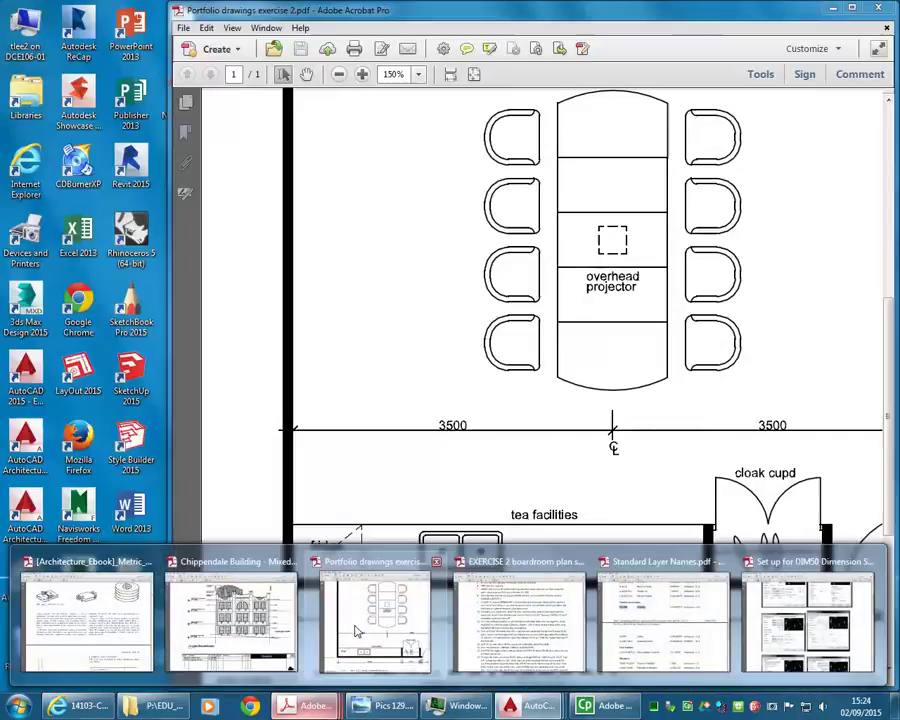
{"action": "left_click", "coordinate": [360, 628]}
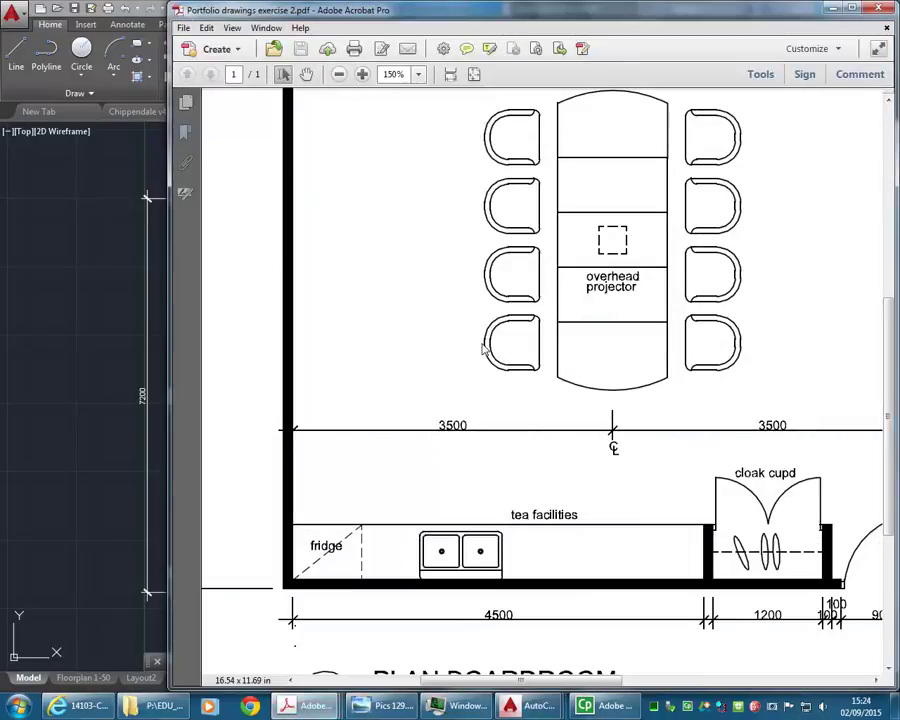
{"action": "scroll", "coordinate": [483, 348], "scroll_direction": "down", "scroll_amount": 4, "text": "ctrl"}
{"action": "scroll", "coordinate": [548, 272], "scroll_direction": "up", "scroll_amount": 1, "text": "ctrl"}
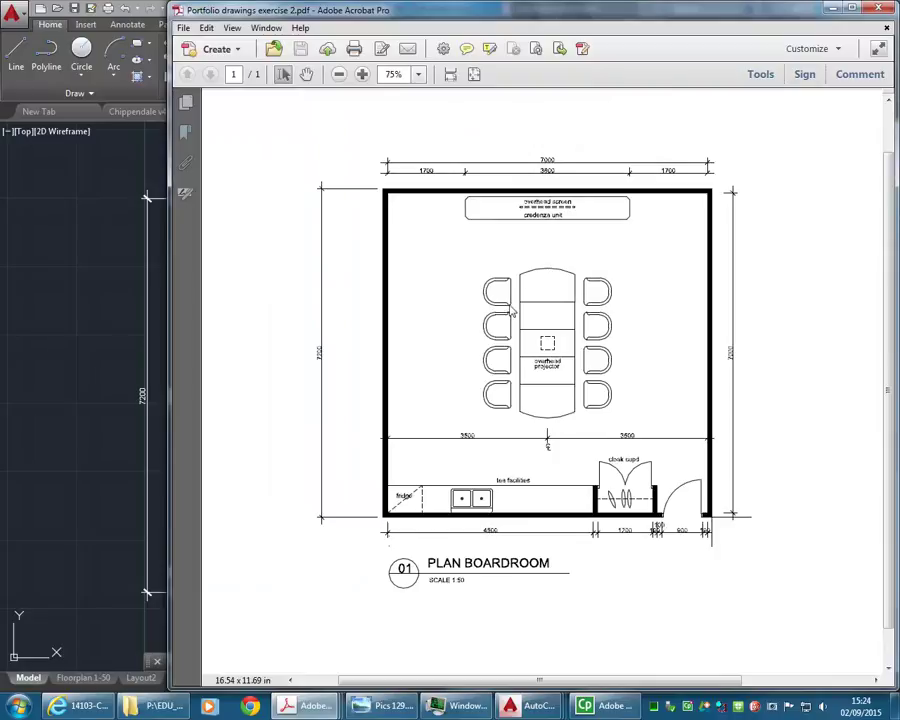
{"action": "left_click", "coordinate": [832, 9]}
- Crossing-select the table rectangle in the drawing
{"action": "left_click", "coordinate": [465, 256]}
{"action": "left_click", "coordinate": [432, 297]}
{"action": "scroll", "coordinate": [432, 245], "scroll_direction": "up", "scroll_amount": 2}
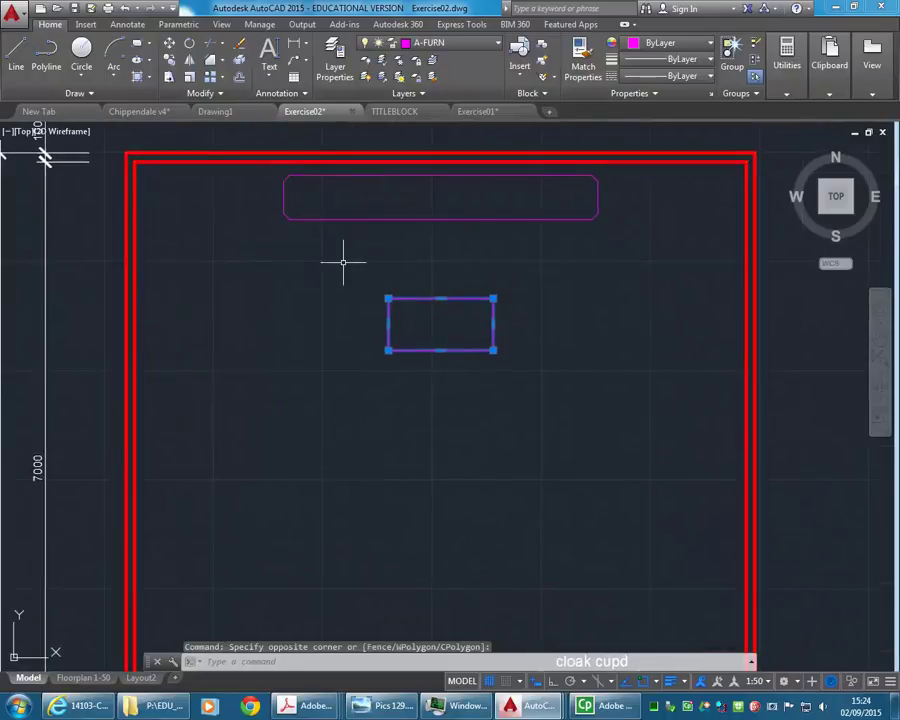
- Copy the table rectangle three times, stacking the copies directly below it
{"action": "left_click", "coordinate": [173, 64]}
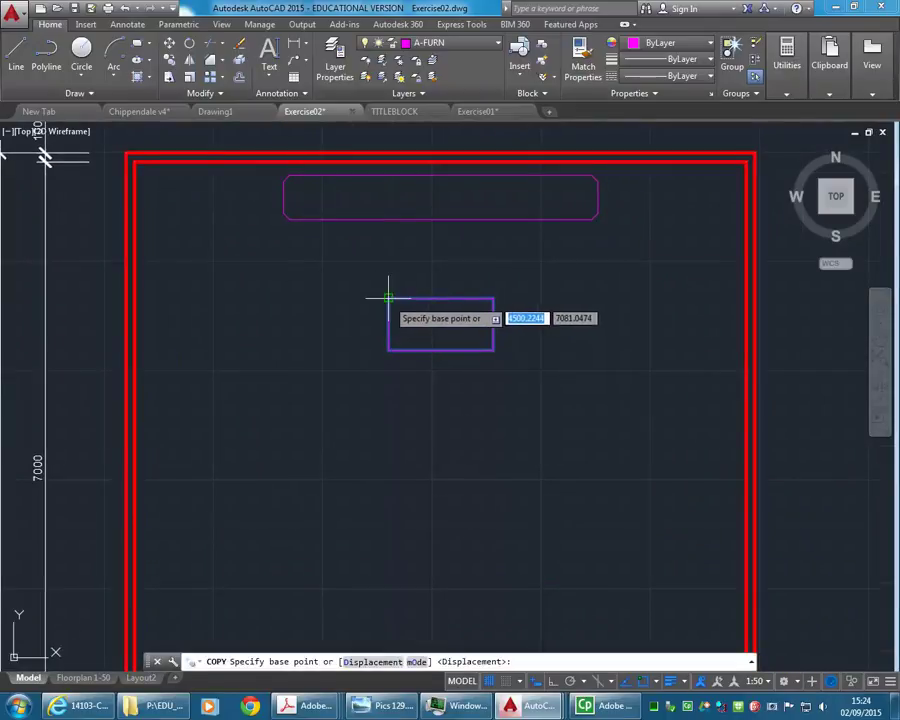
{"action": "left_click", "coordinate": [388, 298]}
{"action": "left_click", "coordinate": [388, 403]}
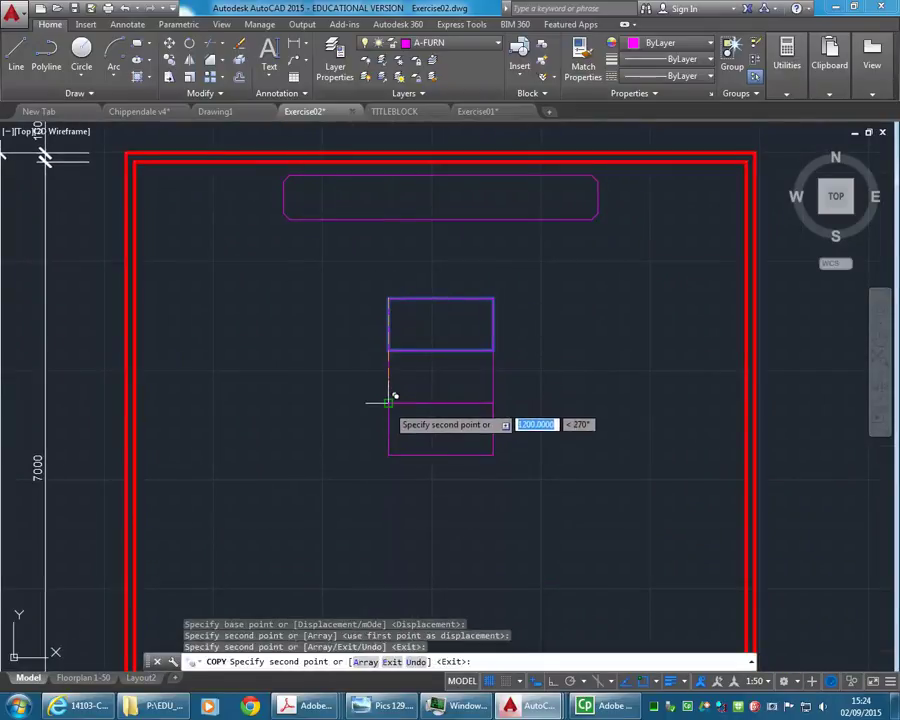
{"action": "left_click", "coordinate": [388, 455]}
{"action": "left_click", "coordinate": [388, 506]}
{"action": "middle_click_drag", "start_coordinate": [342, 424], "coordinate": [356, 384]}
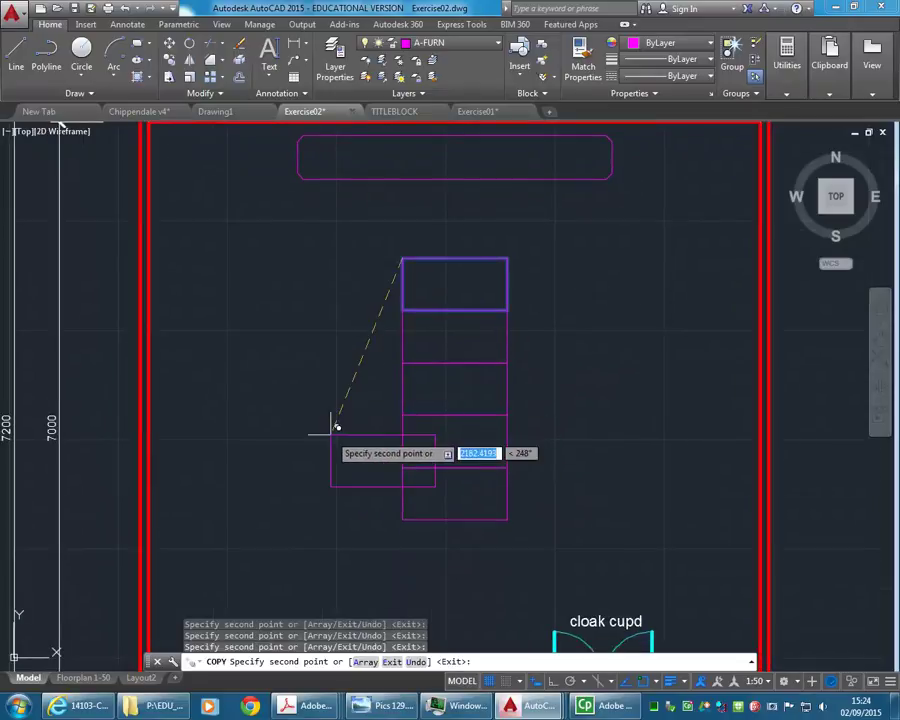
{"action": "key", "text": "Escape"}
- Zoom in on the end of the table stack and bring up the arc methods
{"action": "scroll", "coordinate": [338, 428], "scroll_direction": "down", "scroll_amount": 2}
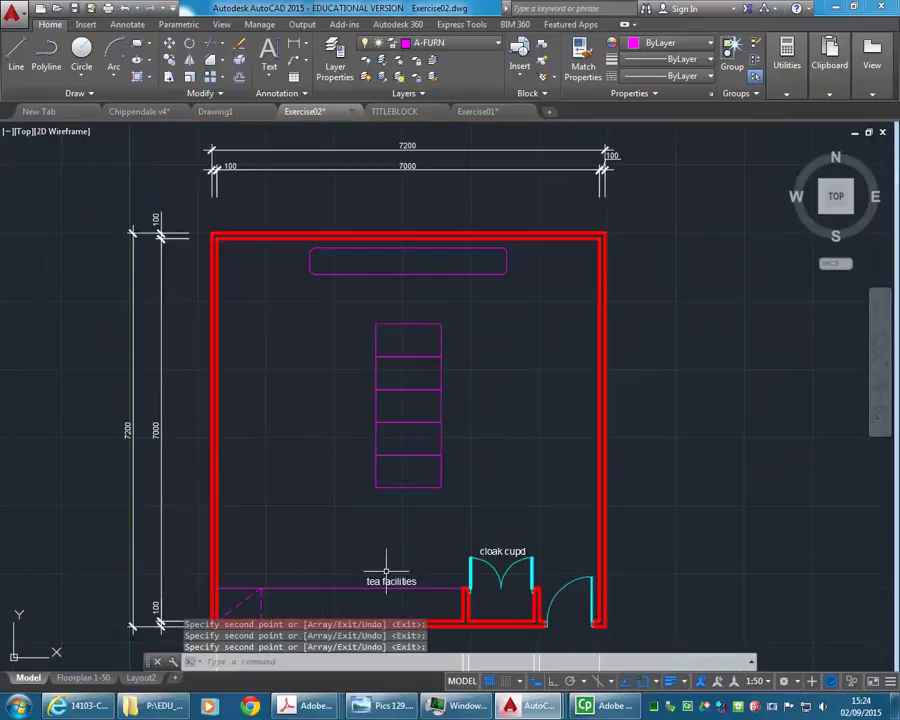
{"action": "scroll", "coordinate": [383, 510], "scroll_direction": "up", "scroll_amount": 2}
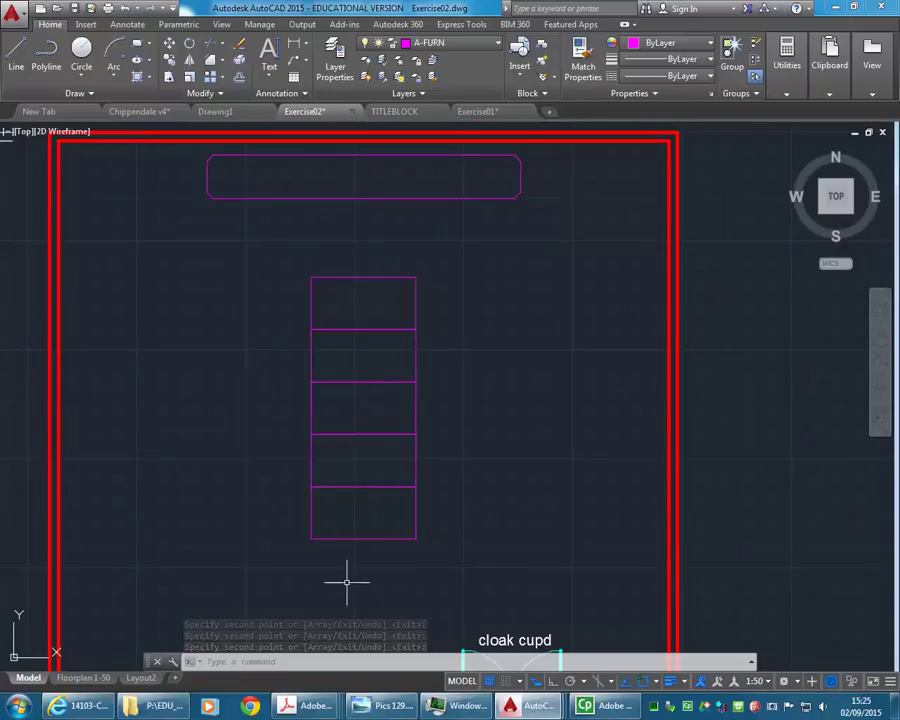
{"action": "scroll", "coordinate": [346, 250], "scroll_direction": "up", "scroll_amount": 3}
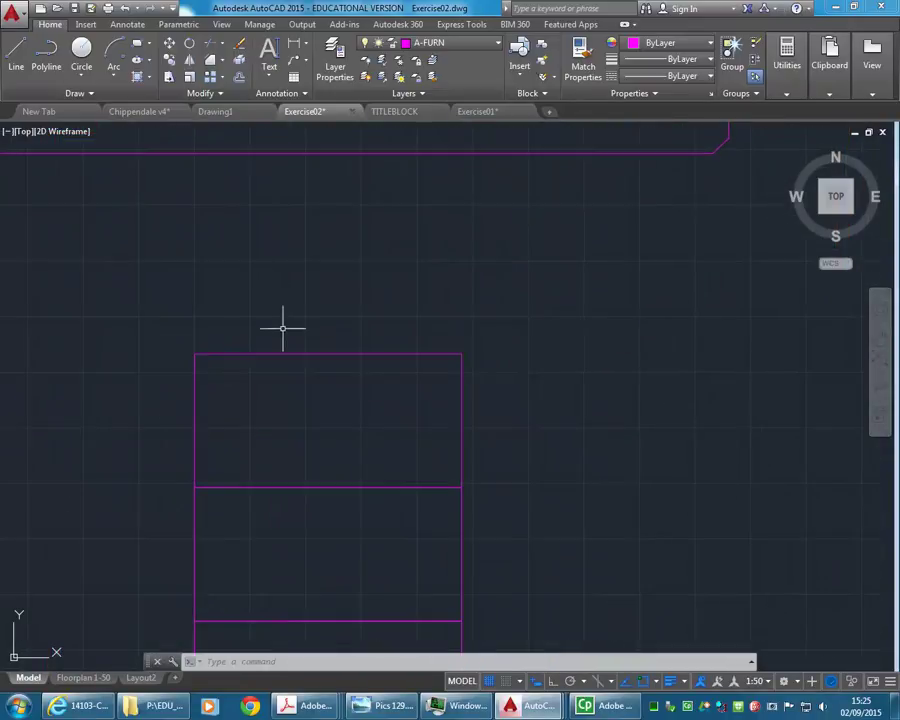
{"action": "left_click", "coordinate": [113, 75]}
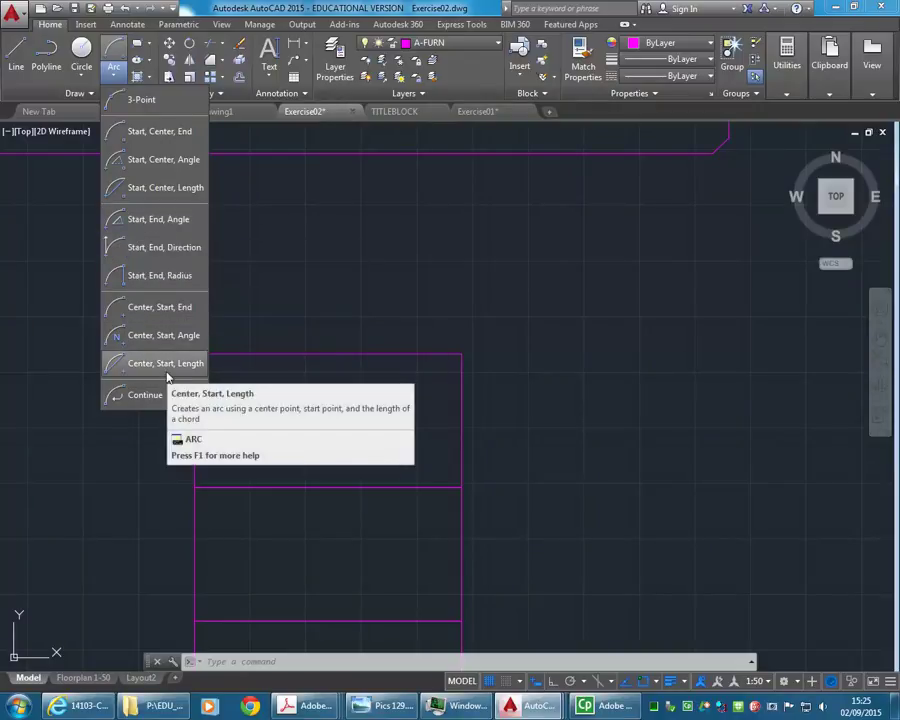
- Try a Start, End, Angle arc across the top corners, then cancel it
{"action": "left_click", "coordinate": [140, 219]}
{"action": "left_click", "coordinate": [194, 354]}
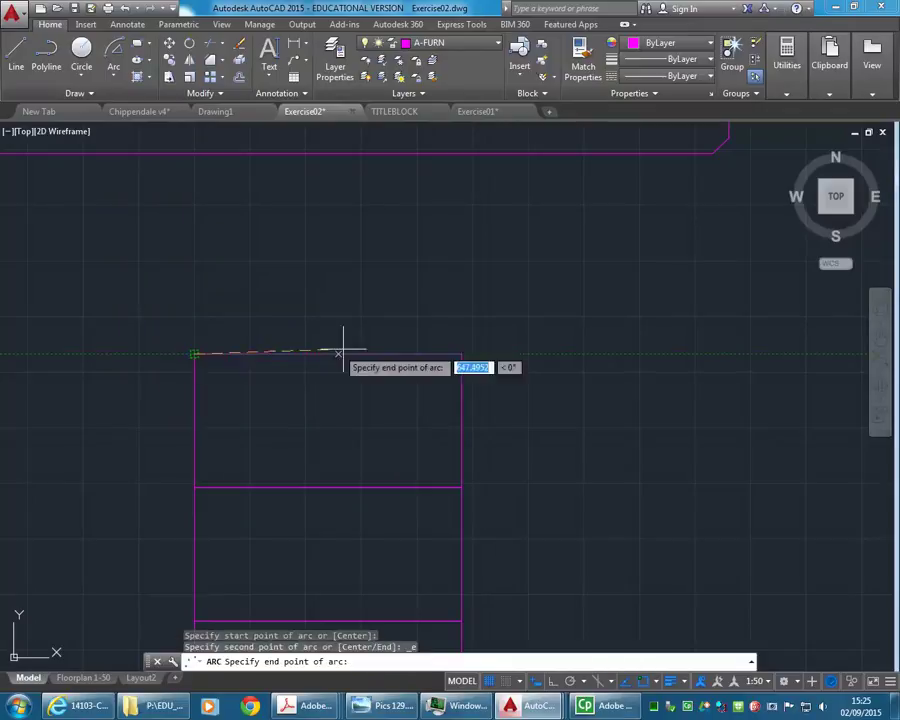
{"action": "left_click", "coordinate": [461, 354]}
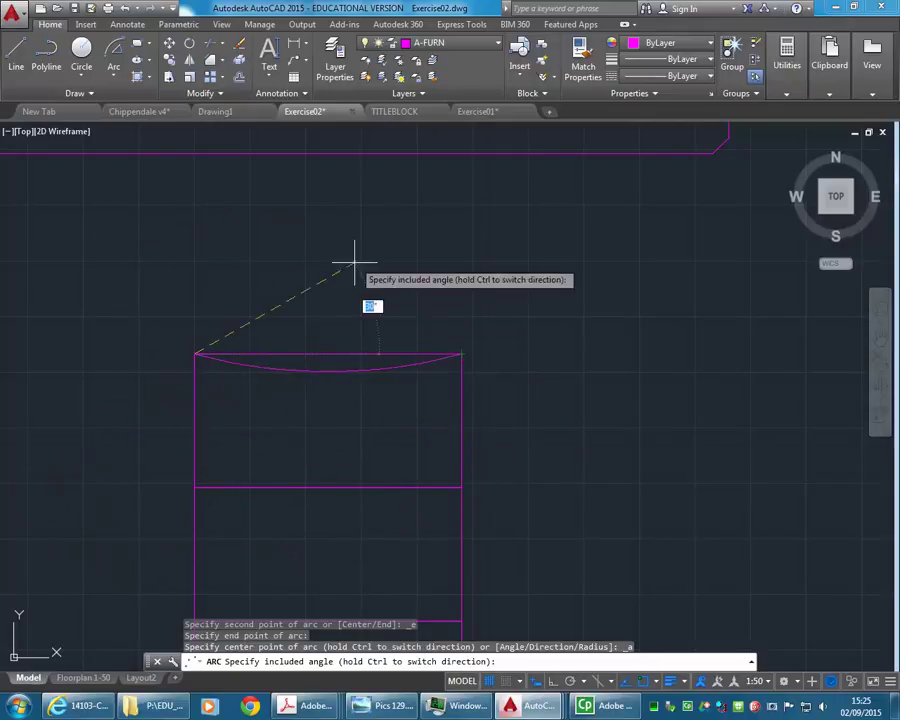
{"action": "key", "text": "Escape"}
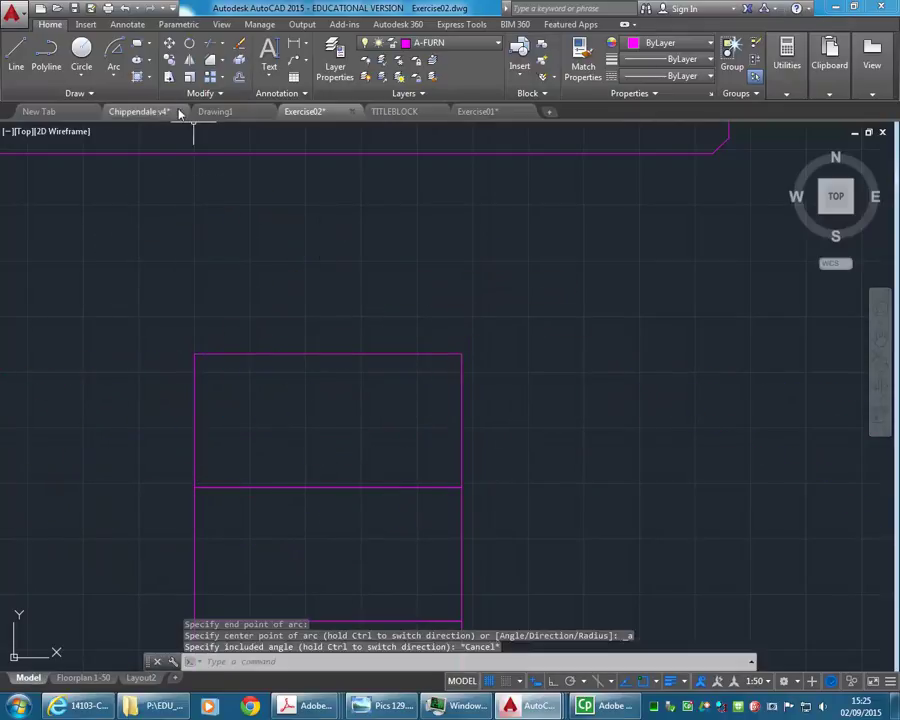
- Draw a Start, End, Direction arc from the table's top-left to top-right corner
{"action": "left_click", "coordinate": [113, 75]}
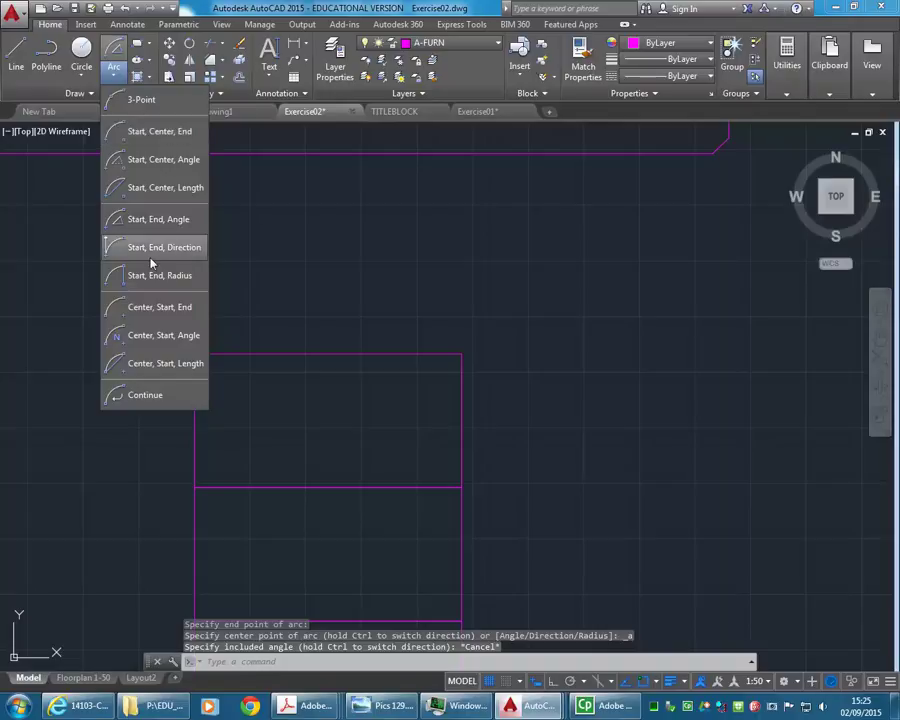
{"action": "left_click", "coordinate": [152, 247]}
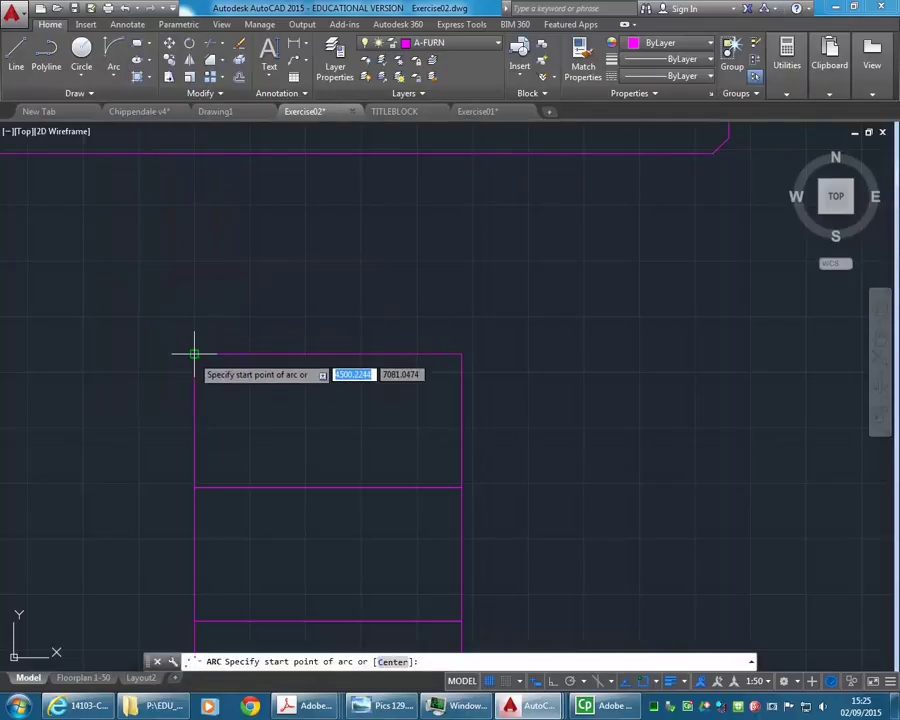
{"action": "left_click", "coordinate": [194, 353]}
{"action": "left_click", "coordinate": [461, 353]}
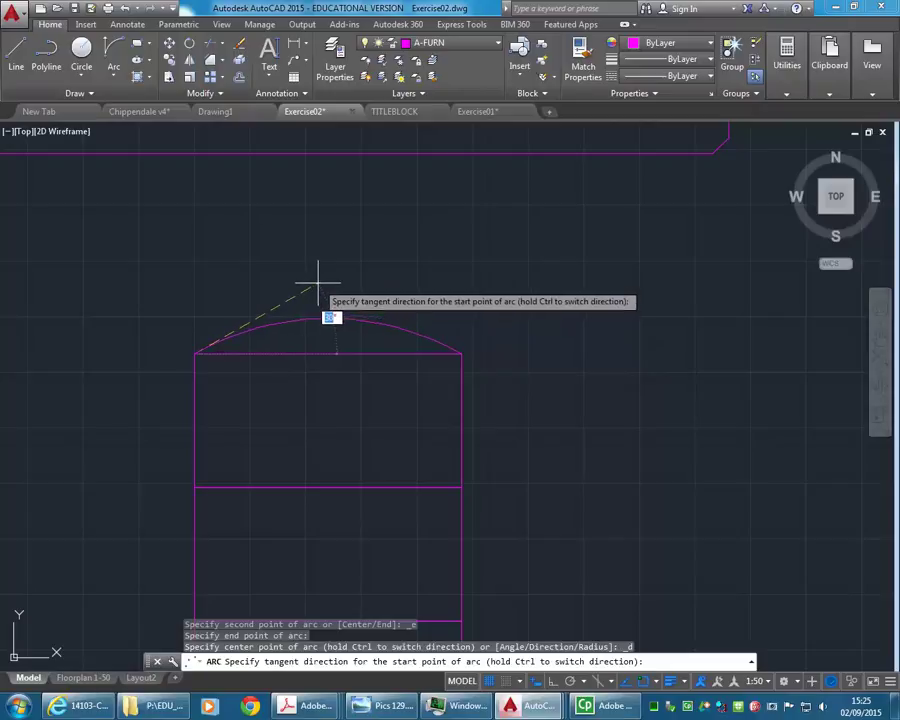
{"action": "scroll", "coordinate": [322, 253], "scroll_direction": "down", "scroll_amount": 2}
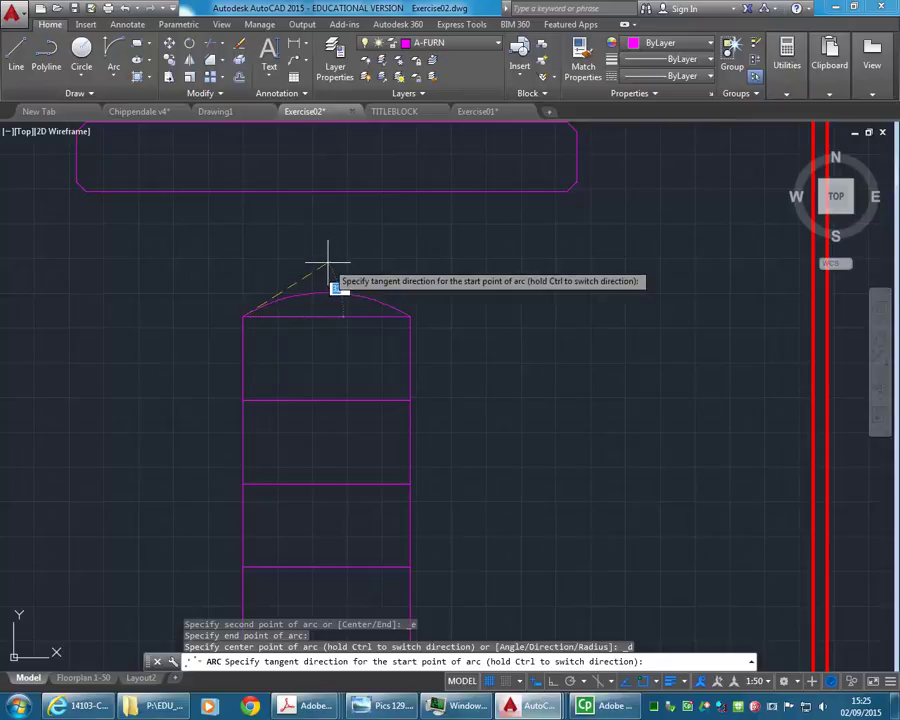
{"action": "mouse_move", "coordinate": [310, 705]}
{"action": "mouse_move", "coordinate": [362, 628]}
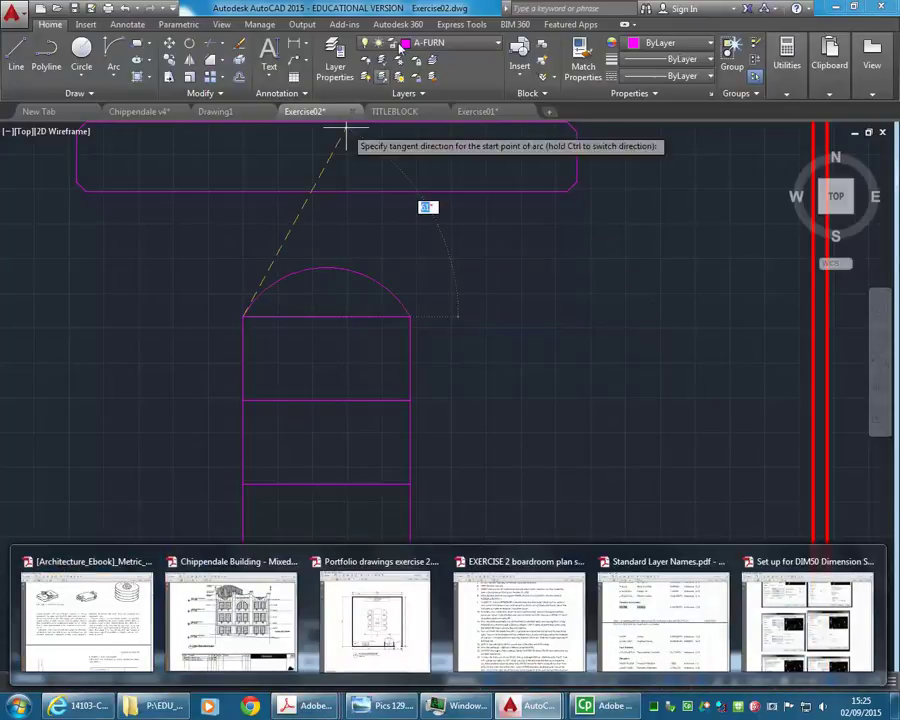
{"action": "left_click", "coordinate": [335, 245]}
- Select the new arc on the top table and start mirroring it
{"action": "scroll", "coordinate": [307, 267], "scroll_direction": "down", "scroll_amount": 4}
{"action": "scroll", "coordinate": [301, 285], "scroll_direction": "up", "scroll_amount": 2}
{"action": "middle_click_drag", "start_coordinate": [280, 320], "coordinate": [253, 348]}
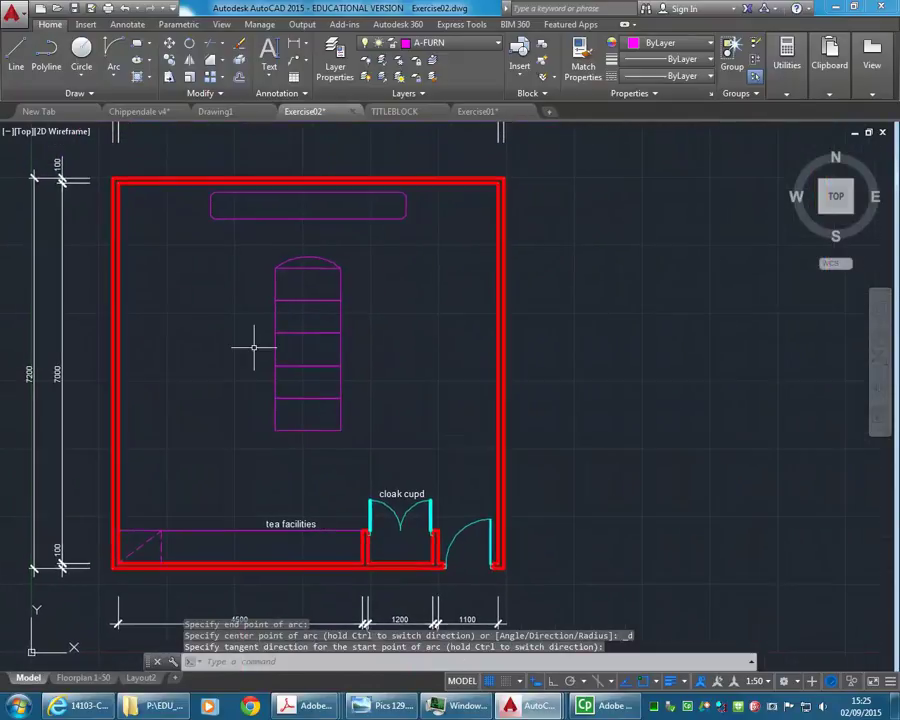
{"action": "left_click", "coordinate": [297, 260]}
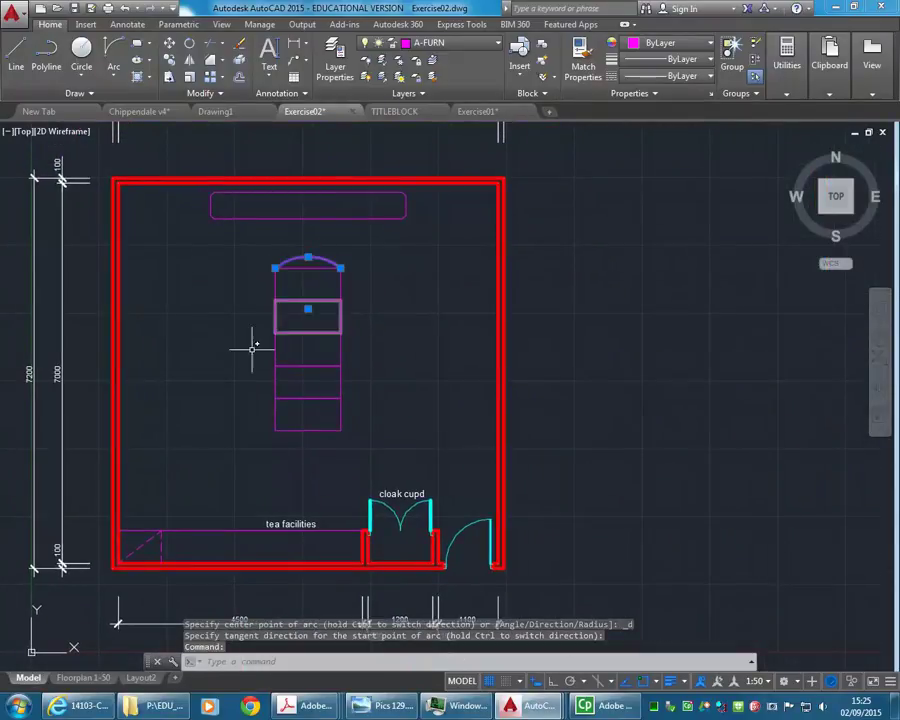
{"action": "left_click", "coordinate": [190, 60]}
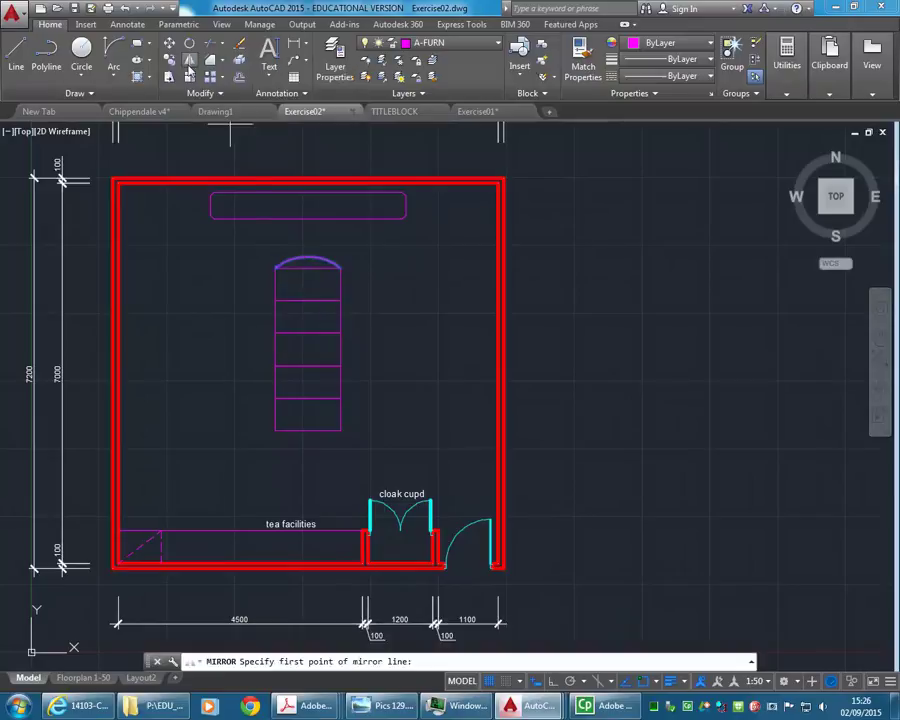
- Mirror the top arc about a horizontal line through the table centre, keeping the original
{"action": "left_click", "coordinate": [275, 345]}
{"action": "left_click", "coordinate": [408, 343]}
{"action": "right_click", "coordinate": [417, 358]}
{"action": "left_click", "coordinate": [449, 364]}
{"action": "scroll", "coordinate": [217, 318], "scroll_direction": "up", "scroll_amount": 2}
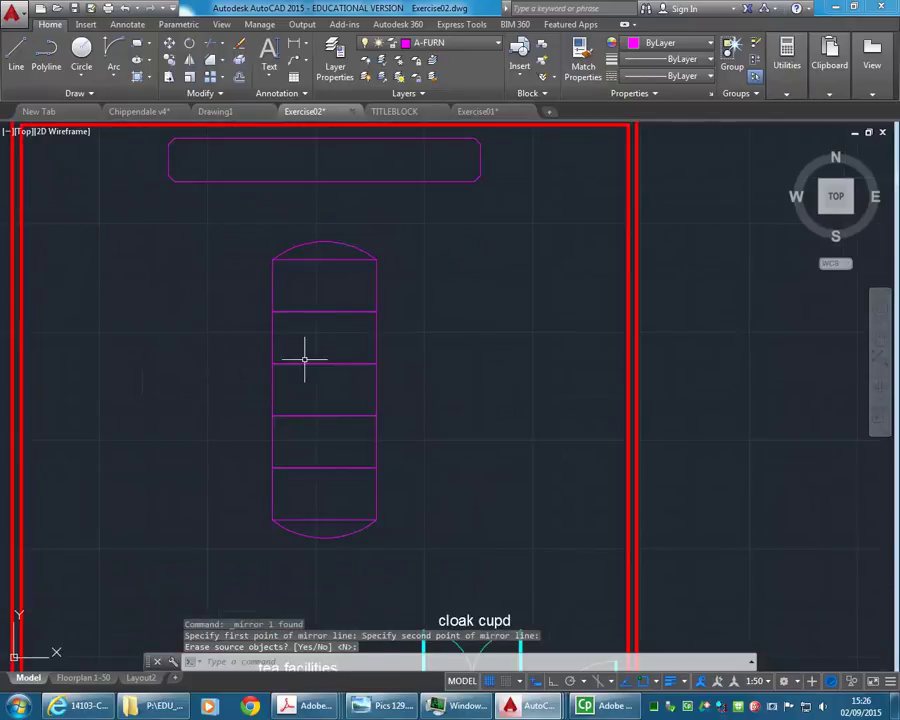
- Explode the top and bottom end rectangles of the table into separate lines
{"action": "left_click", "coordinate": [325, 310]}
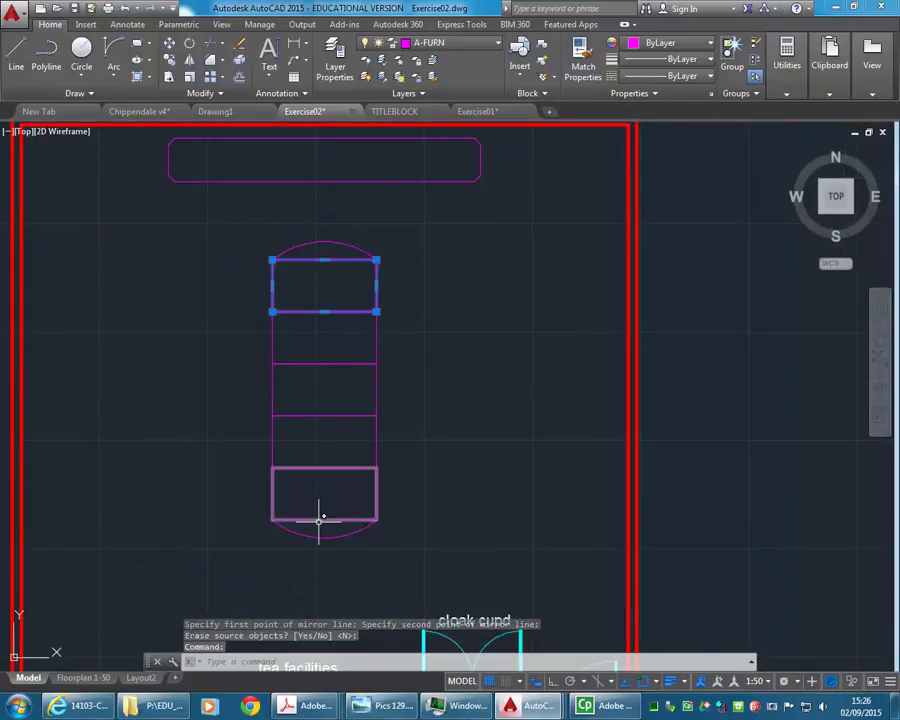
{"action": "left_click", "coordinate": [319, 518]}
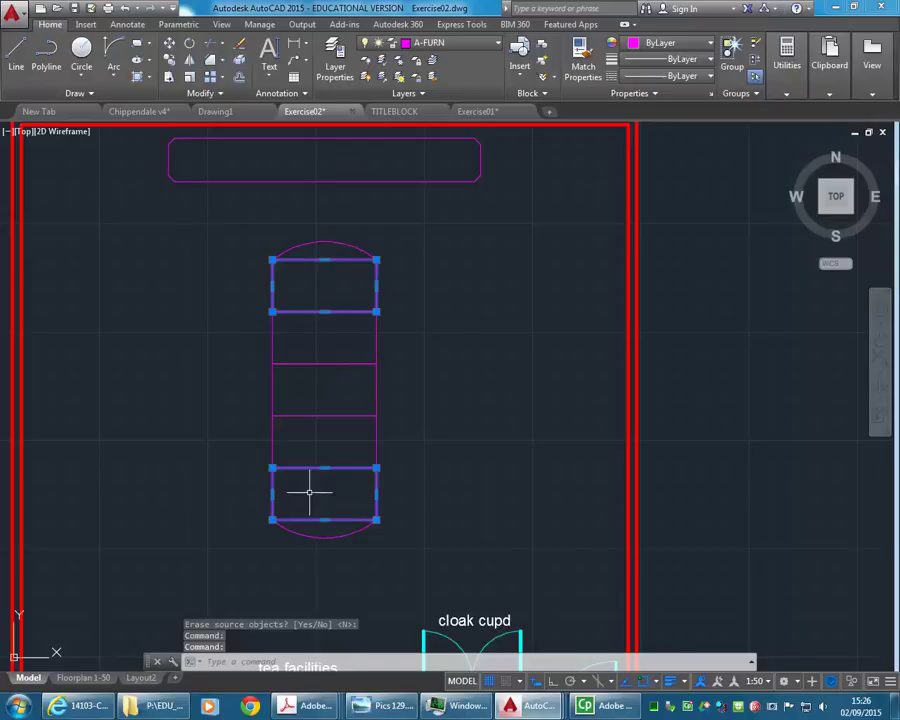
{"action": "left_click", "coordinate": [240, 62]}
- Erase the straight top and bottom end edges beneath the arcs
{"action": "left_click", "coordinate": [345, 259]}
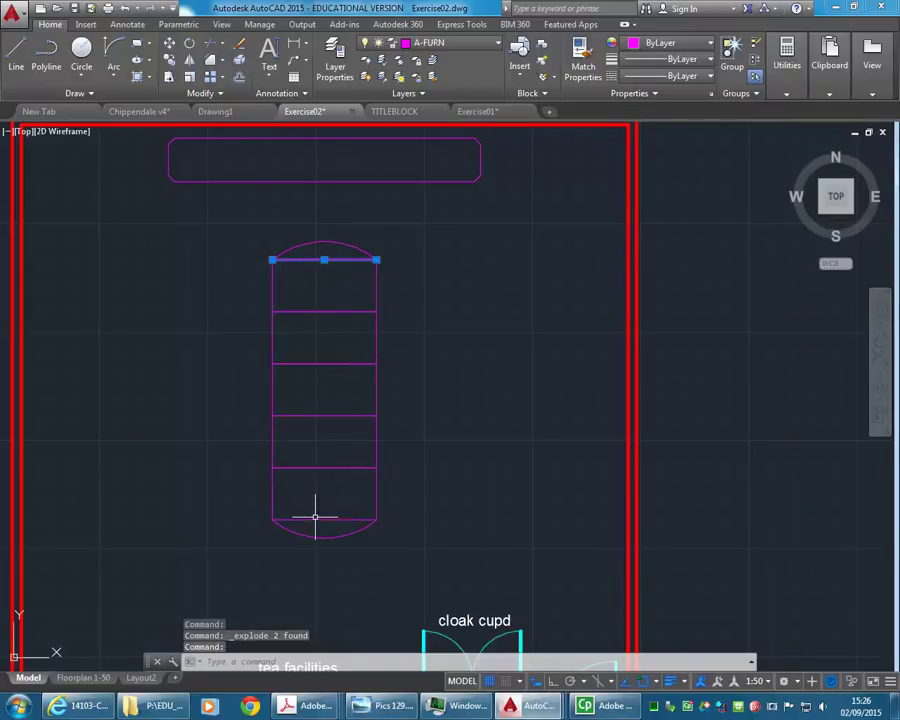
{"action": "left_click", "coordinate": [315, 518]}
{"action": "key", "text": "Delete"}
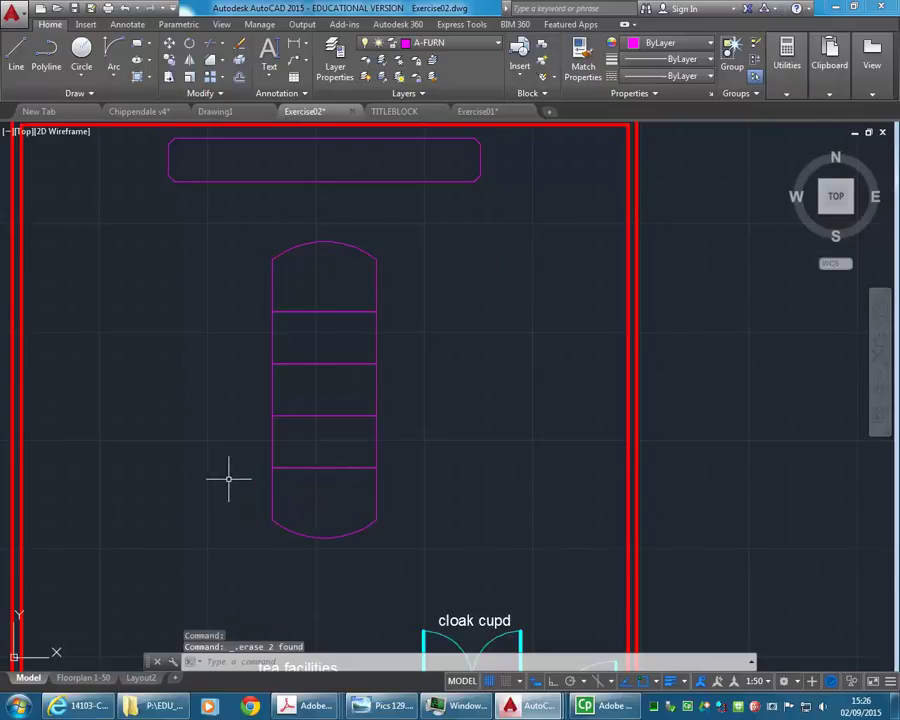
{"action": "scroll", "coordinate": [229, 481], "scroll_direction": "down", "scroll_amount": 2}
{"action": "scroll", "coordinate": [242, 426], "scroll_direction": "up", "scroll_amount": 2}
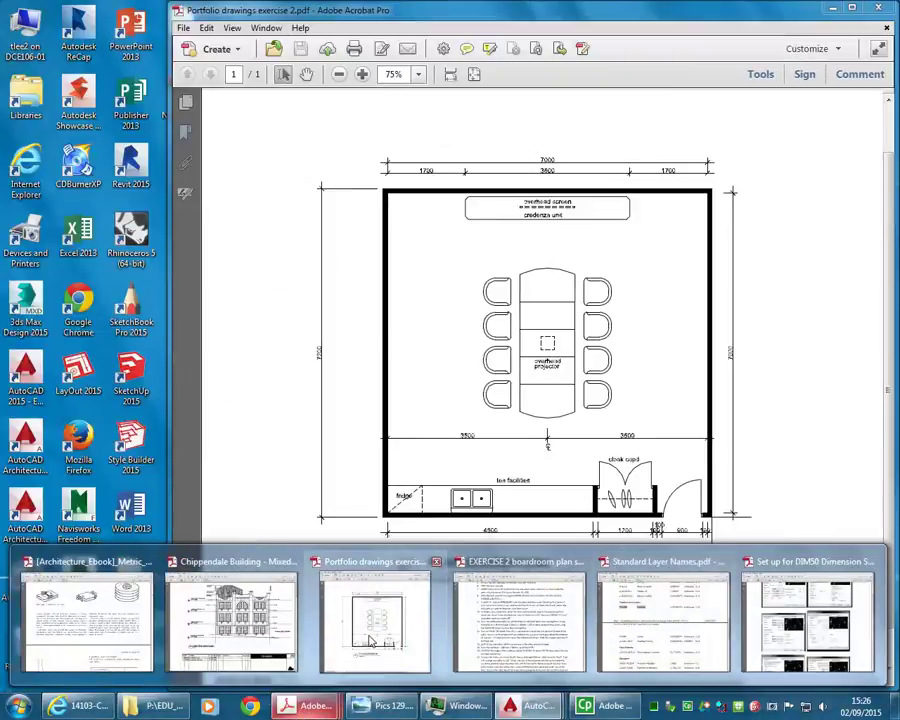
{"action": "left_click", "coordinate": [370, 640]}
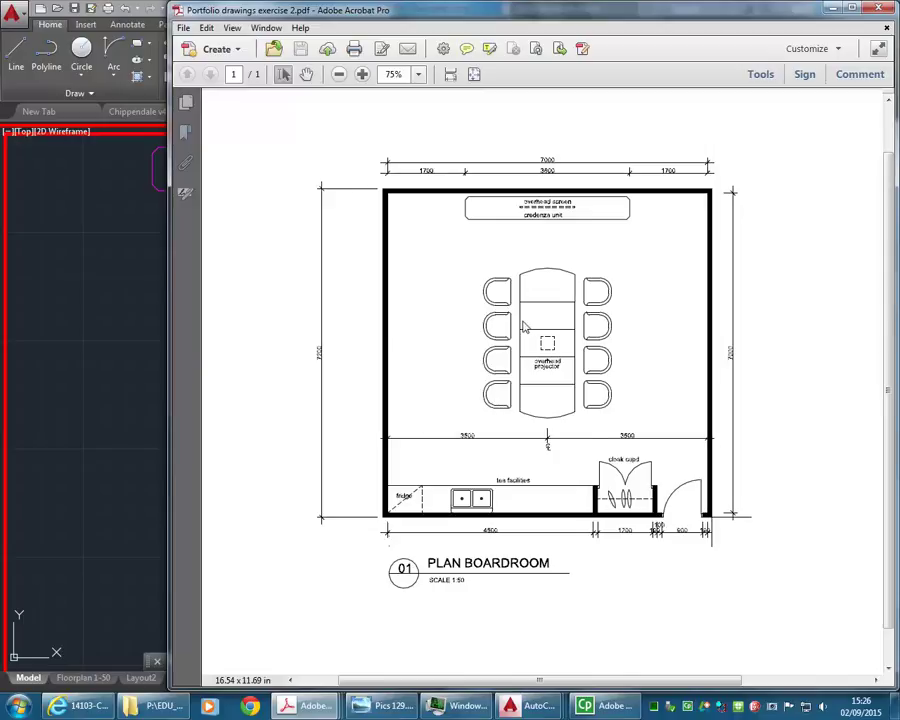
{"action": "left_click", "coordinate": [838, 12]}
{"action": "scroll", "coordinate": [376, 344], "scroll_direction": "down", "scroll_amount": 2}
{"action": "scroll", "coordinate": [344, 364], "scroll_direction": "up", "scroll_amount": 5}
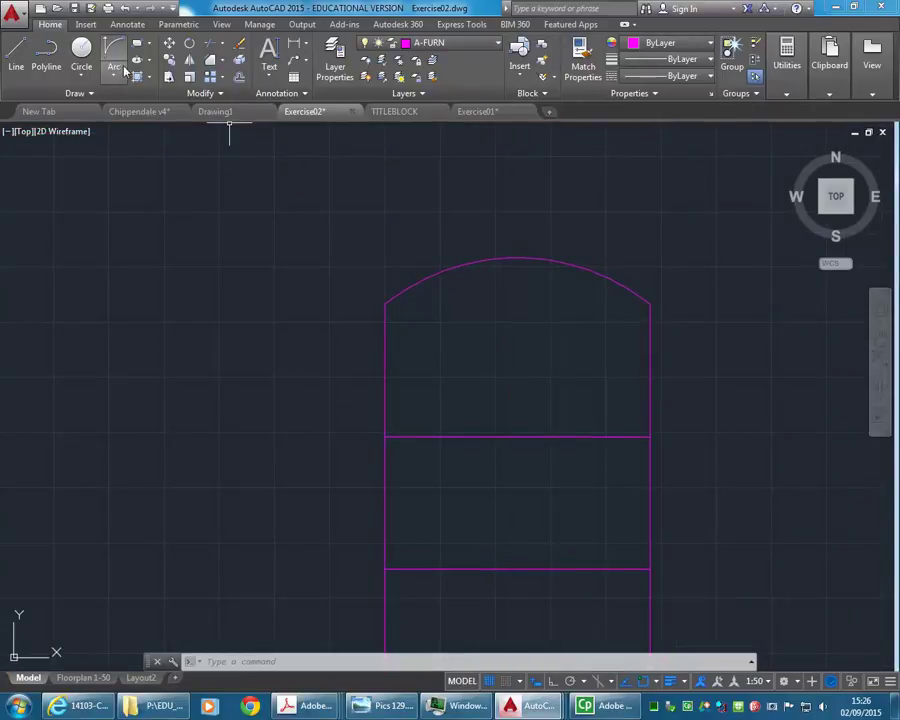
- Draw a radius-260 circle just left of the curved-end table
{"action": "left_click", "coordinate": [81, 52]}
{"action": "middle_click_drag", "start_coordinate": [285, 399], "coordinate": [295, 399]}
{"action": "scroll", "coordinate": [310, 380], "scroll_direction": "up", "scroll_amount": 3}
{"action": "left_click", "coordinate": [321, 385]}
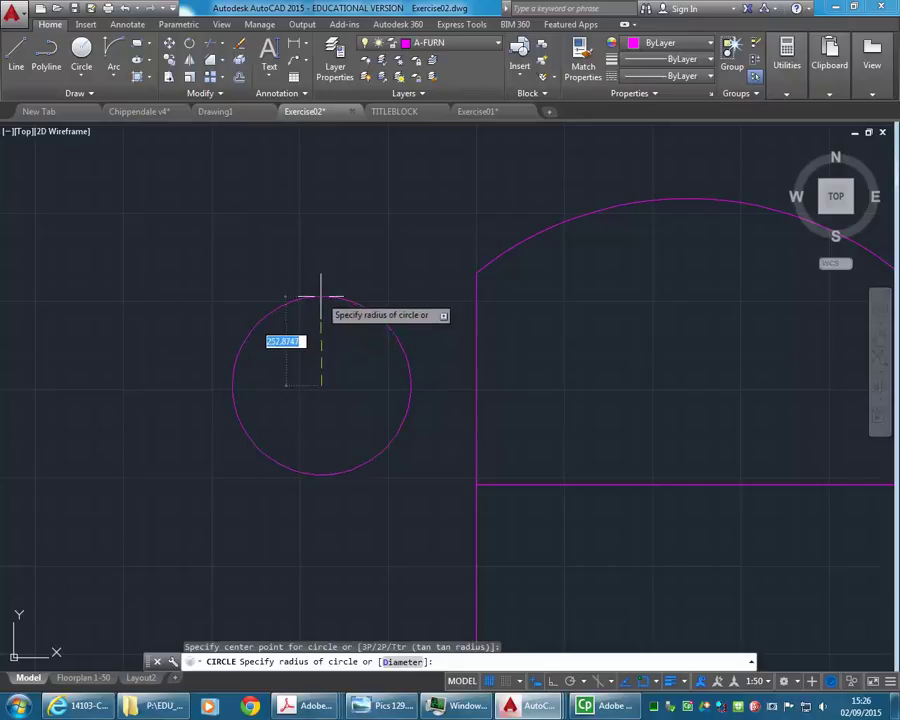
{"action": "scroll", "coordinate": [290, 268], "scroll_direction": "down", "scroll_amount": 3}
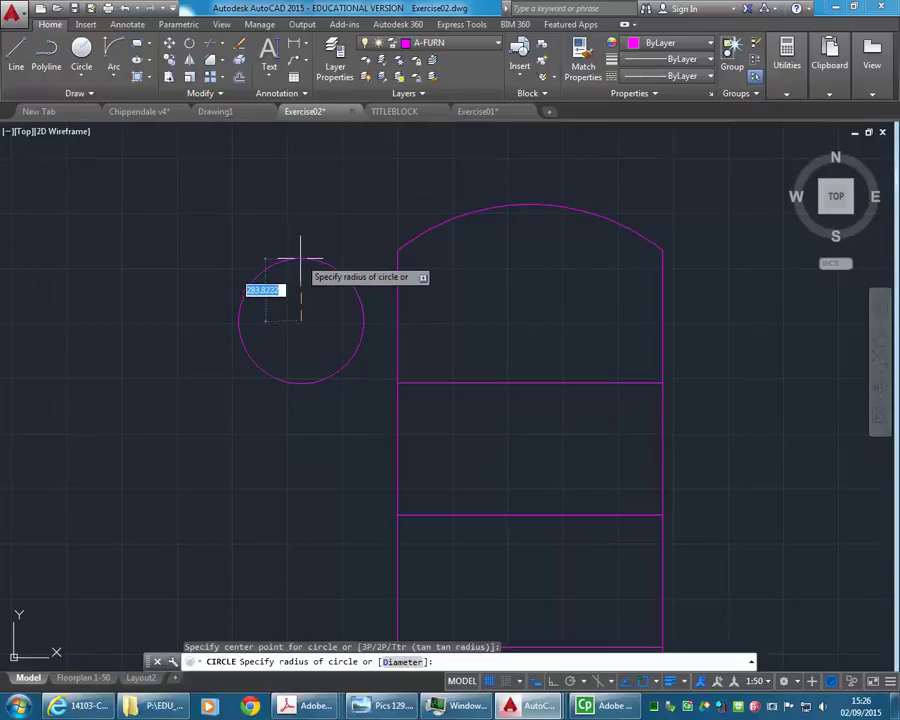
{"action": "mouse_move", "coordinate": [300, 705]}
{"action": "mouse_move", "coordinate": [390, 640]}
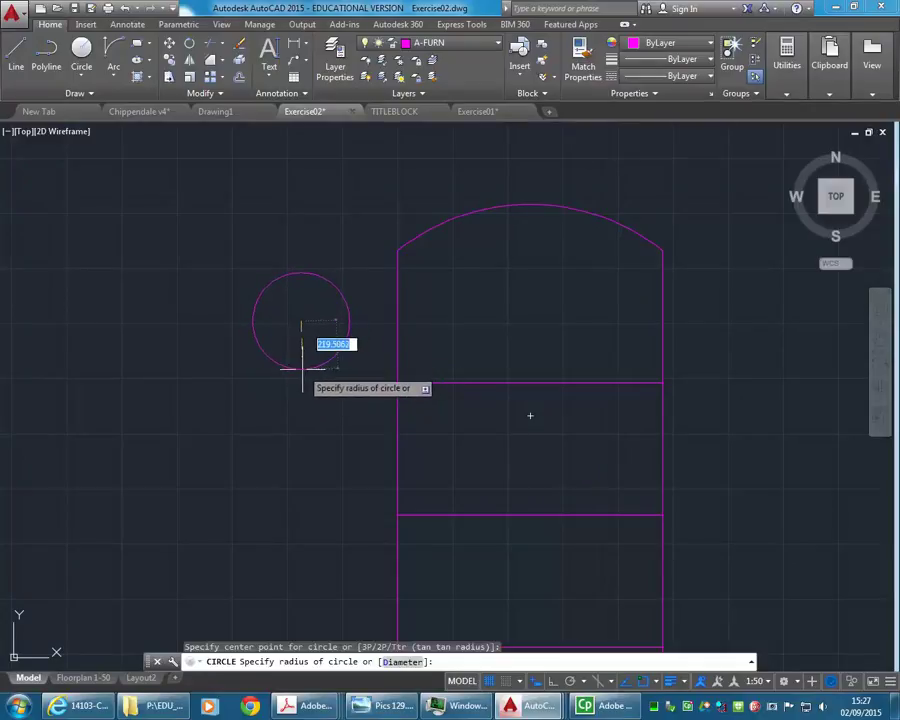
{"action": "type", "text": "260"}
{"action": "key", "text": "Return"}
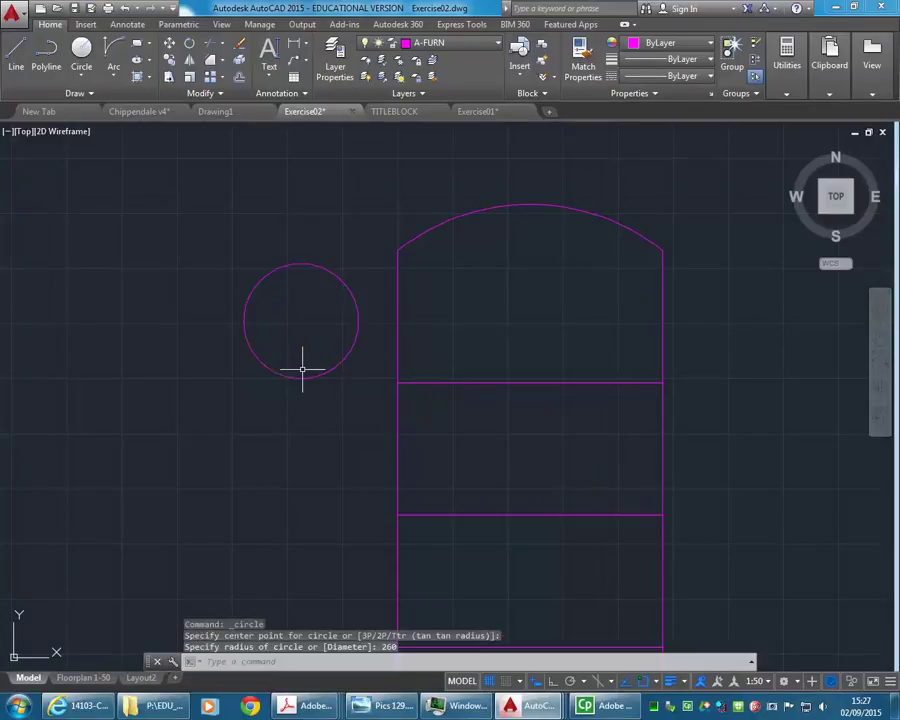
{"action": "scroll", "coordinate": [272, 290], "scroll_direction": "up", "scroll_amount": 2}
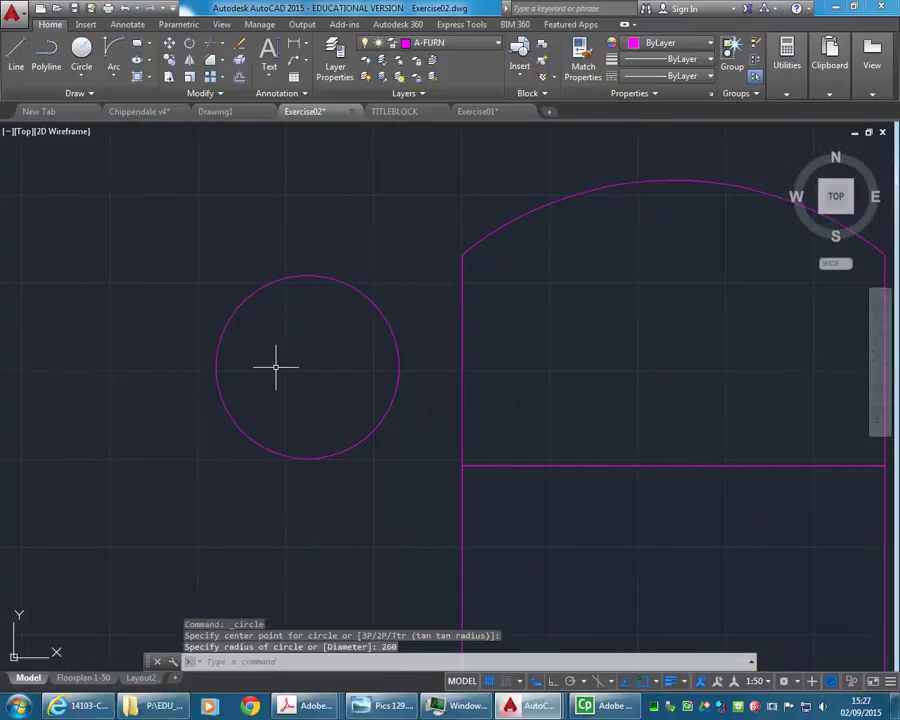
{"action": "scroll", "coordinate": [289, 338], "scroll_direction": "down", "scroll_amount": 2}
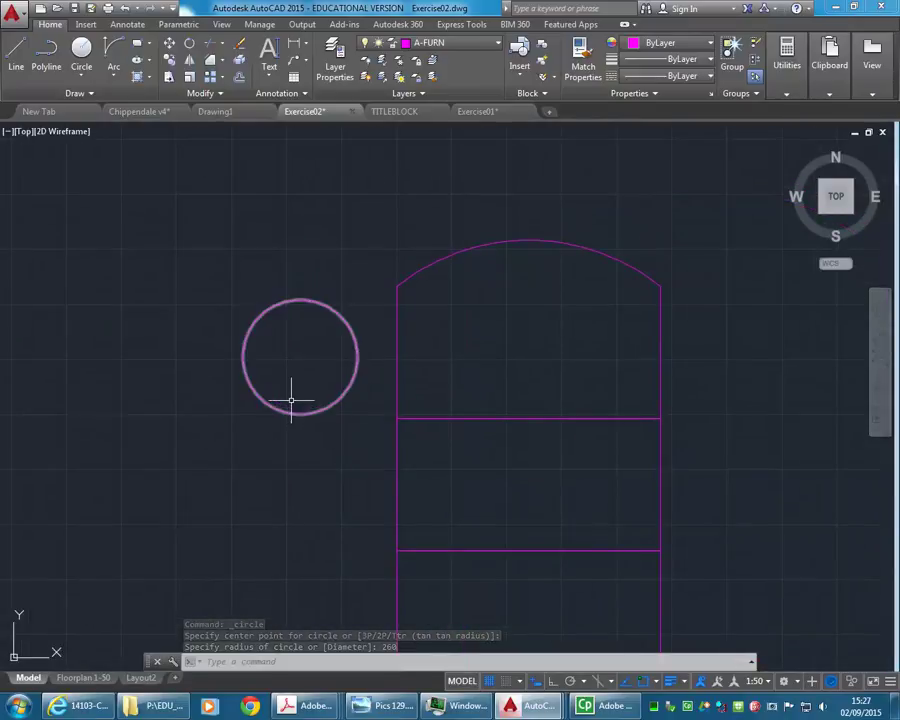
{"action": "scroll", "coordinate": [275, 350], "scroll_direction": "up", "scroll_amount": 1}
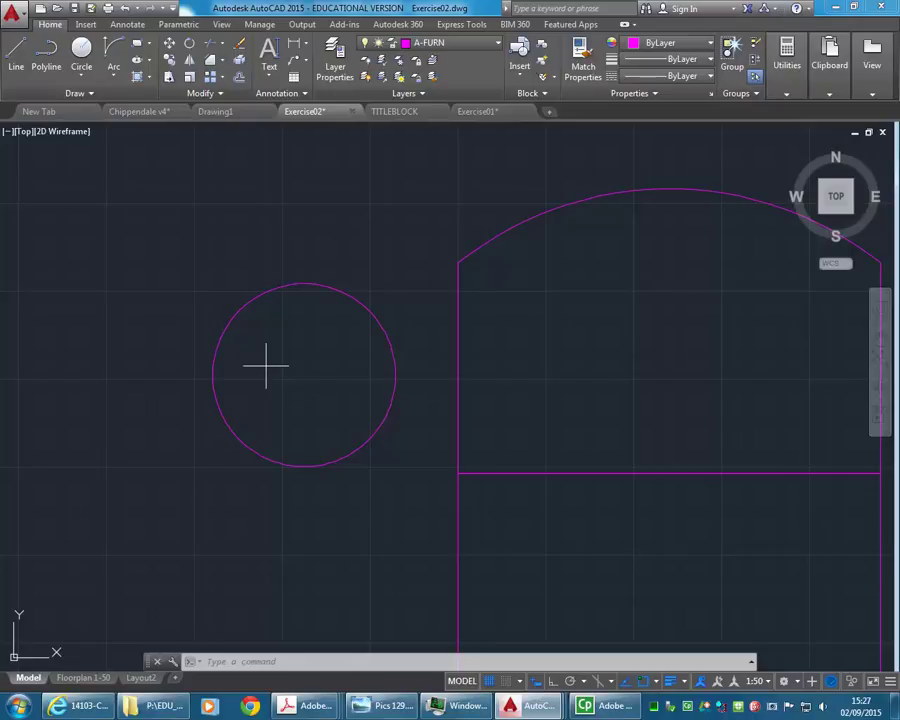
{"action": "type", "text": "o"}
{"action": "key", "text": "Return"}
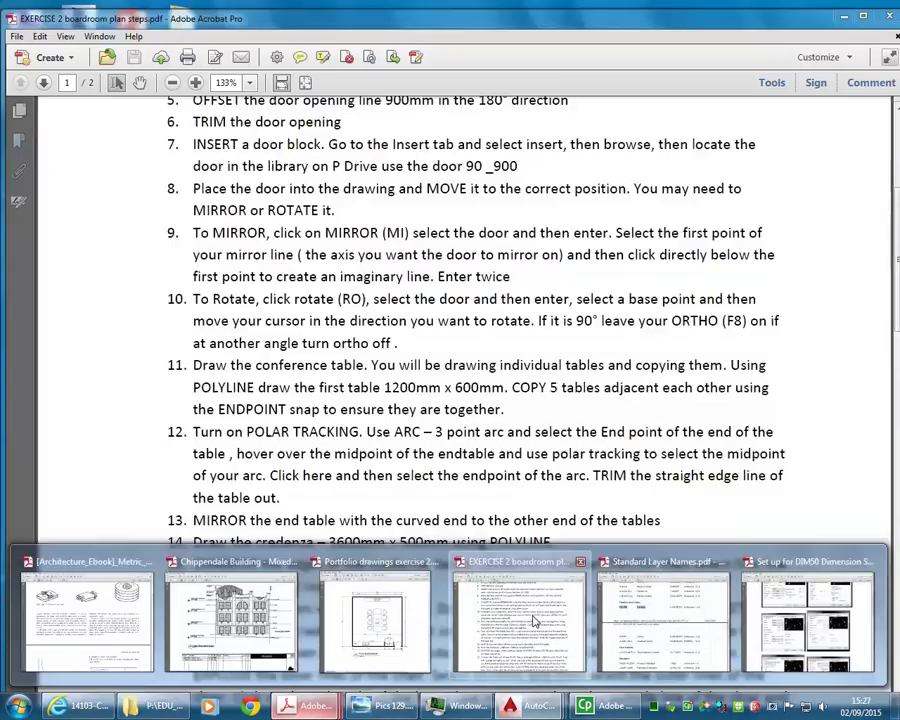
- Read chair steps 16–18 in the boardroom instructions PDF, then return to AutoCAD
{"action": "left_click", "coordinate": [543, 620]}
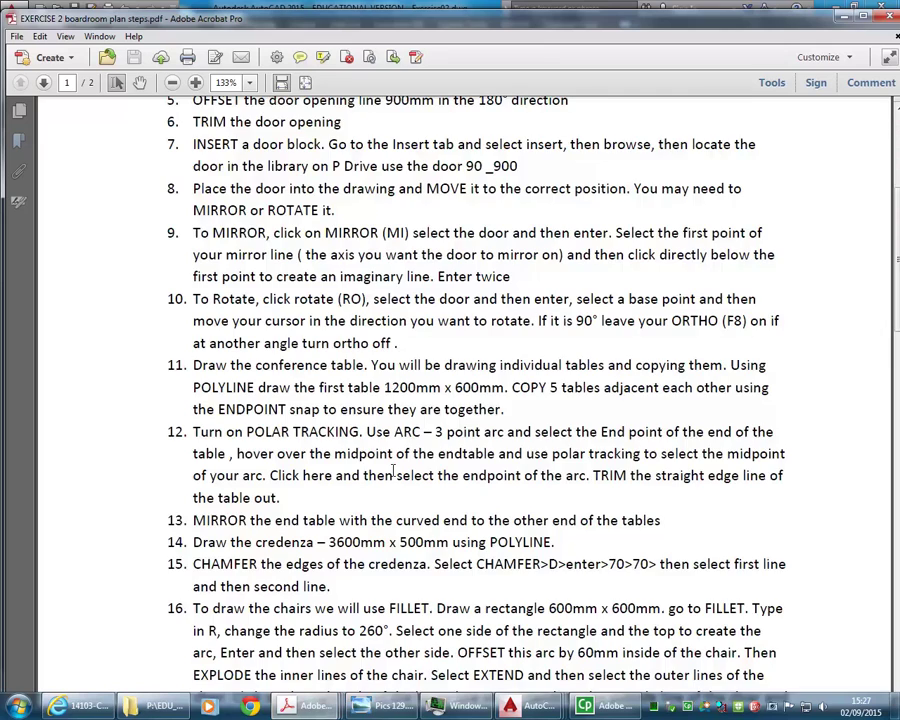
{"action": "scroll", "coordinate": [392, 473], "scroll_direction": "down", "scroll_amount": 3}
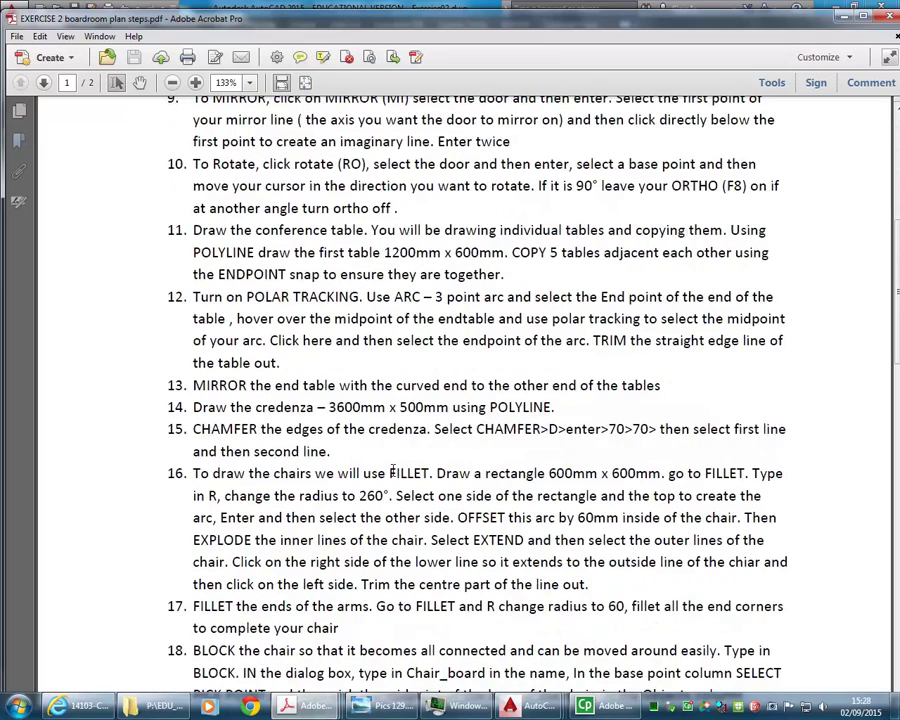
{"action": "scroll", "coordinate": [392, 473], "scroll_direction": "down", "scroll_amount": 2}
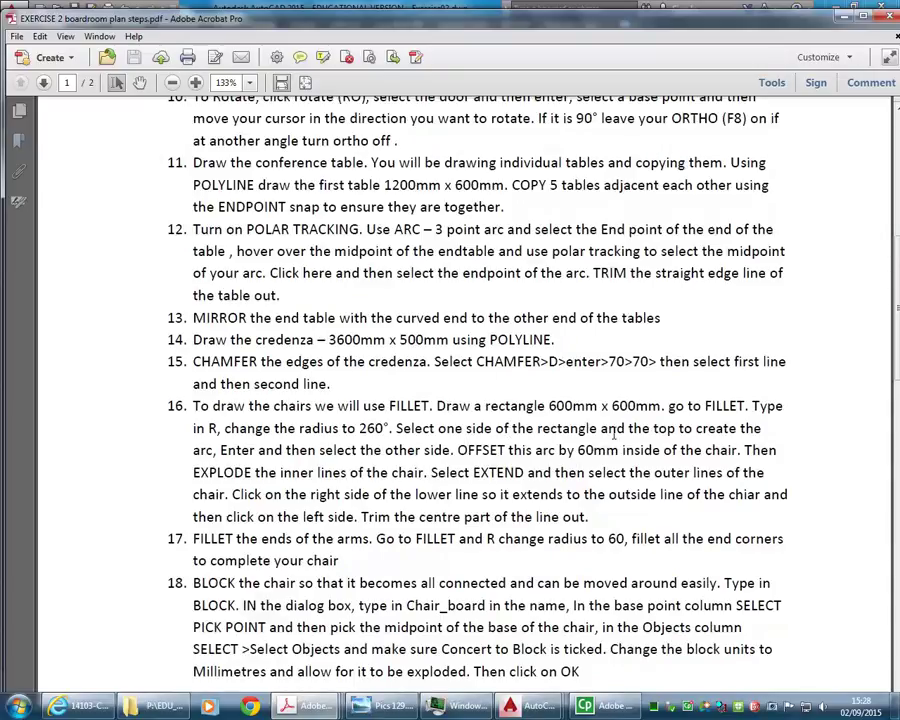
{"action": "key", "text": "alt+Tab"}
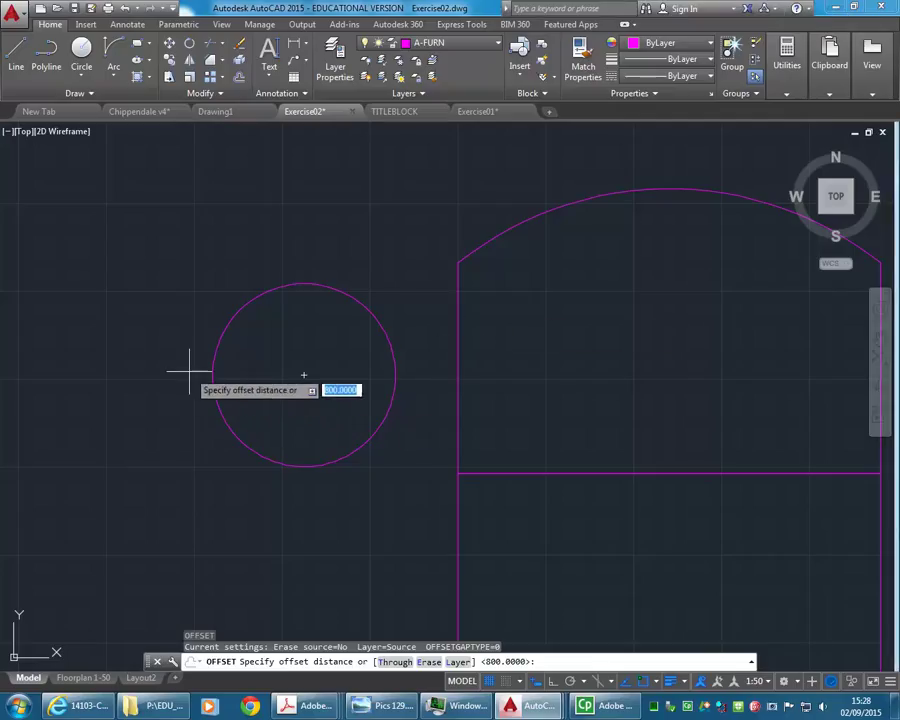
- Offset the chair circle 60 mm outward
{"action": "key", "text": "Escape"}
{"action": "type", "text": "o"}
{"action": "key", "text": "Return"}
{"action": "type", "text": "60"}
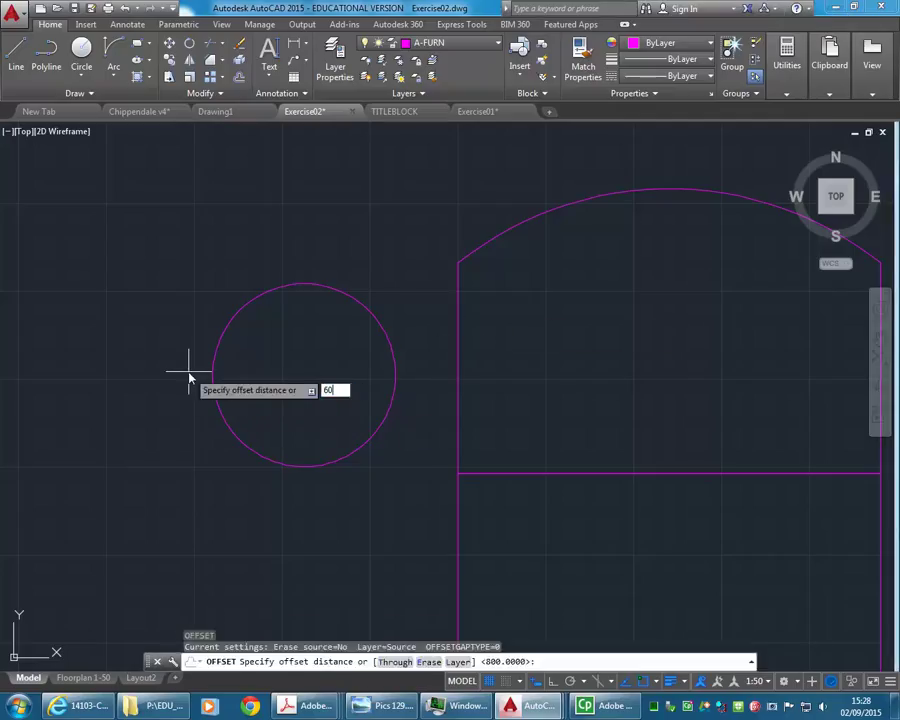
{"action": "key", "text": "Return"}
{"action": "left_click", "coordinate": [228, 330]}
{"action": "left_click", "coordinate": [185, 280]}
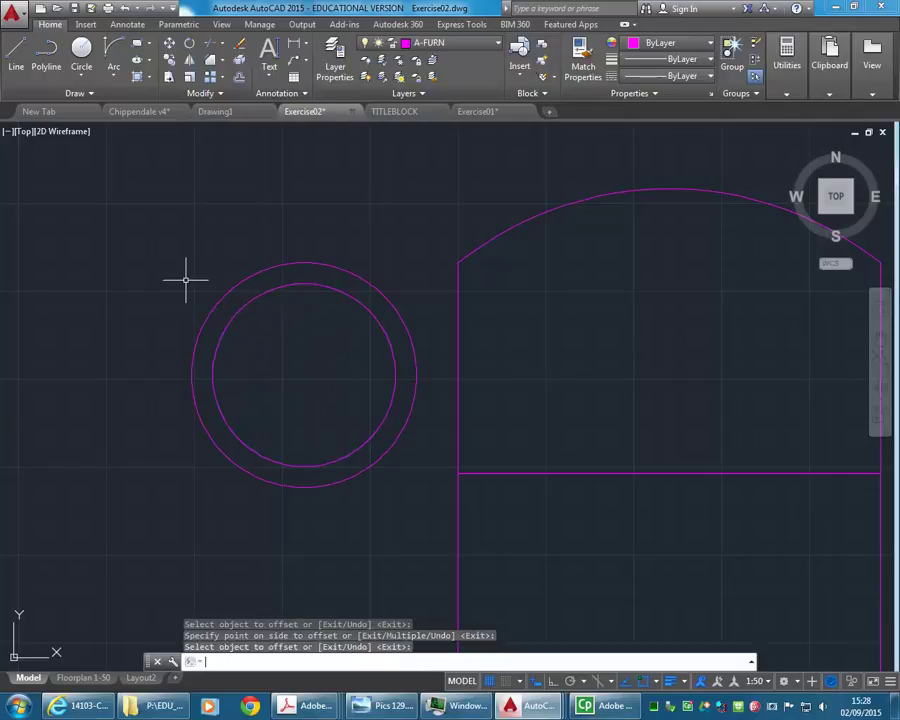
{"action": "scroll", "coordinate": [195, 290], "scroll_direction": "down", "scroll_amount": 5}
{"action": "scroll", "coordinate": [200, 297], "scroll_direction": "down", "scroll_amount": 3}
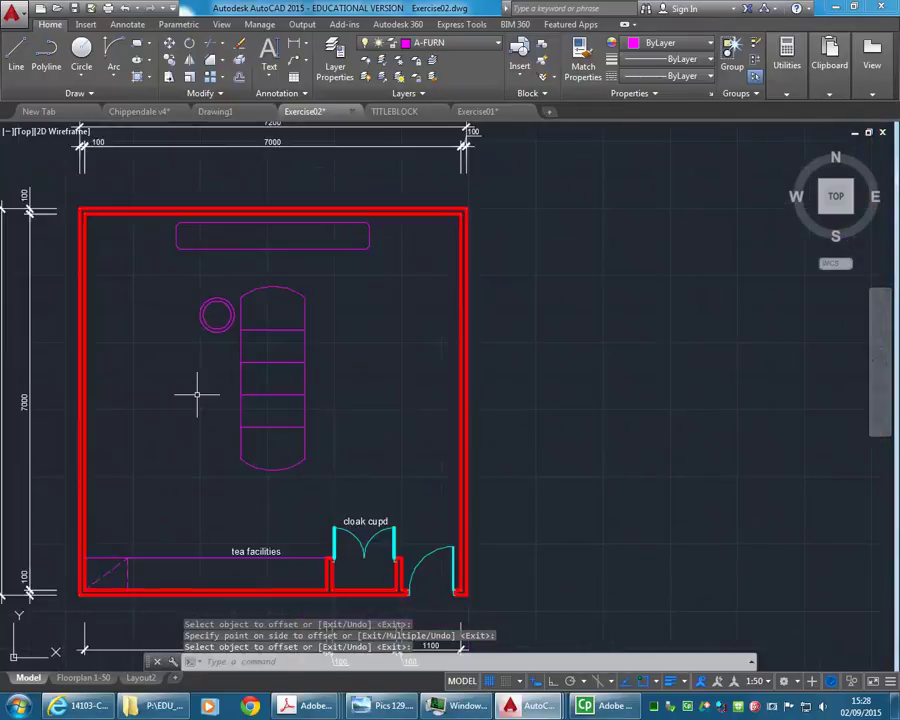
{"action": "scroll", "coordinate": [195, 301], "scroll_direction": "up", "scroll_amount": 8}
- Measure the outer circle's diameter with DIST to confirm 640
{"action": "type", "text": "d poi"}
{"action": "key", "text": "Return"}
{"action": "left_click", "coordinate": [246, 490]}
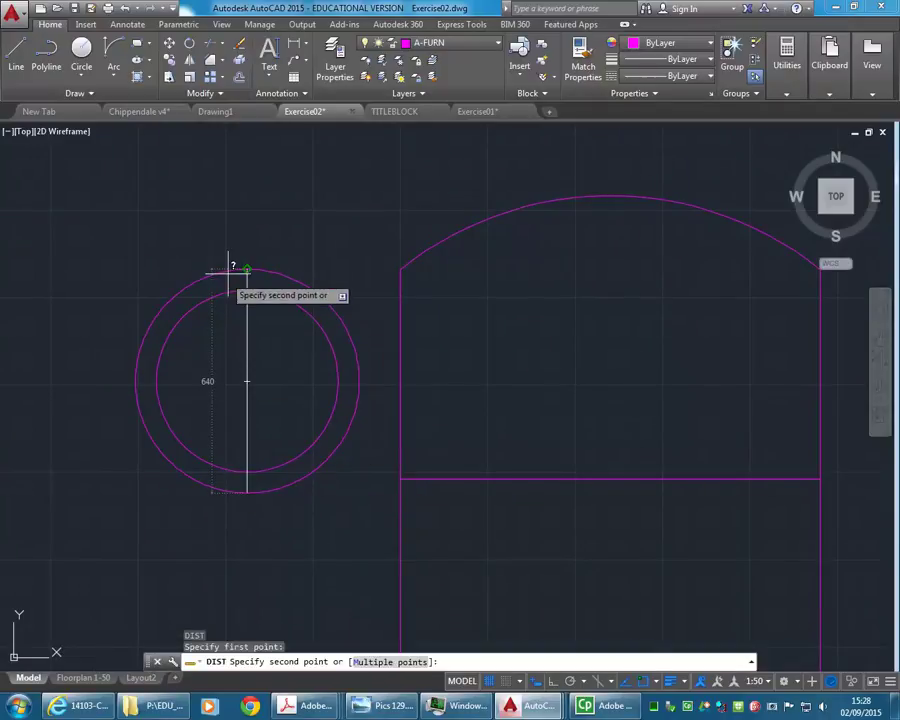
{"action": "left_click", "coordinate": [246, 264]}
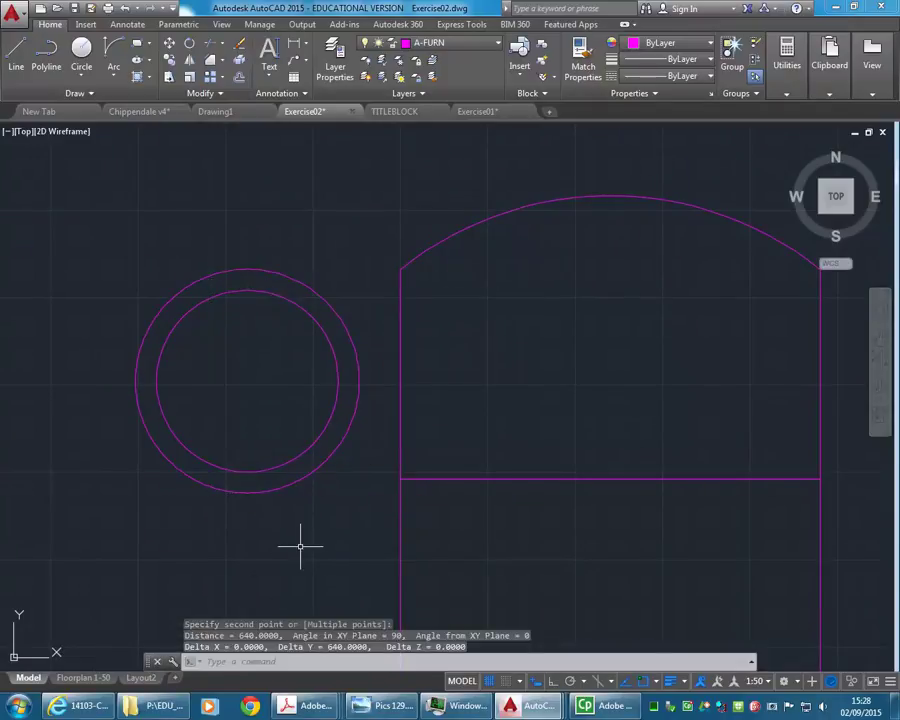
- Bring up the finished boardroom plan PDF from the taskbar
{"action": "mouse_move", "coordinate": [314, 704]}
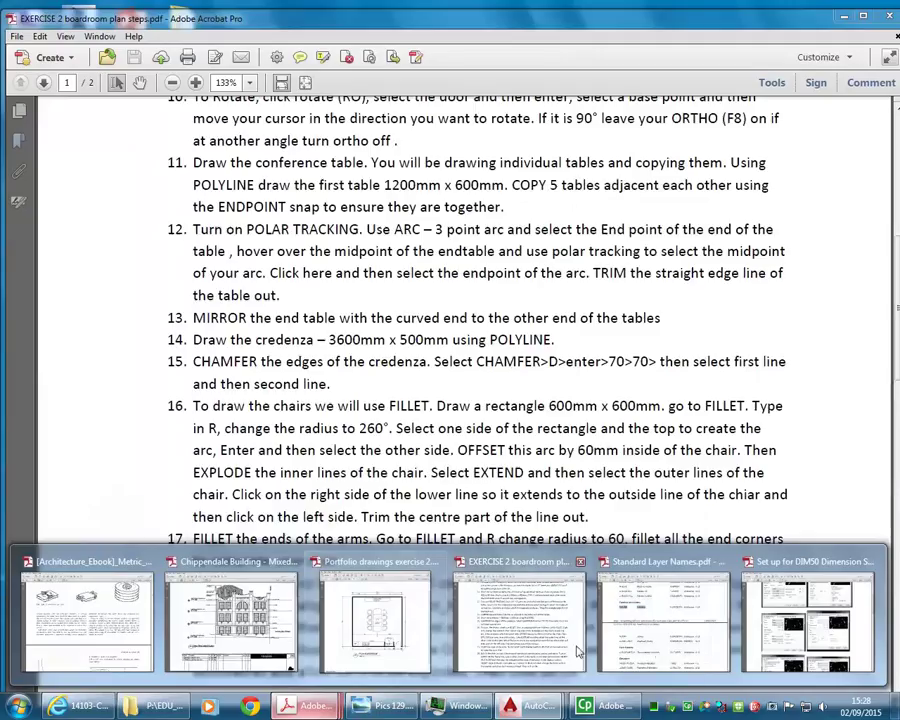
{"action": "mouse_move", "coordinate": [342, 657]}
{"action": "left_click", "coordinate": [375, 648]}
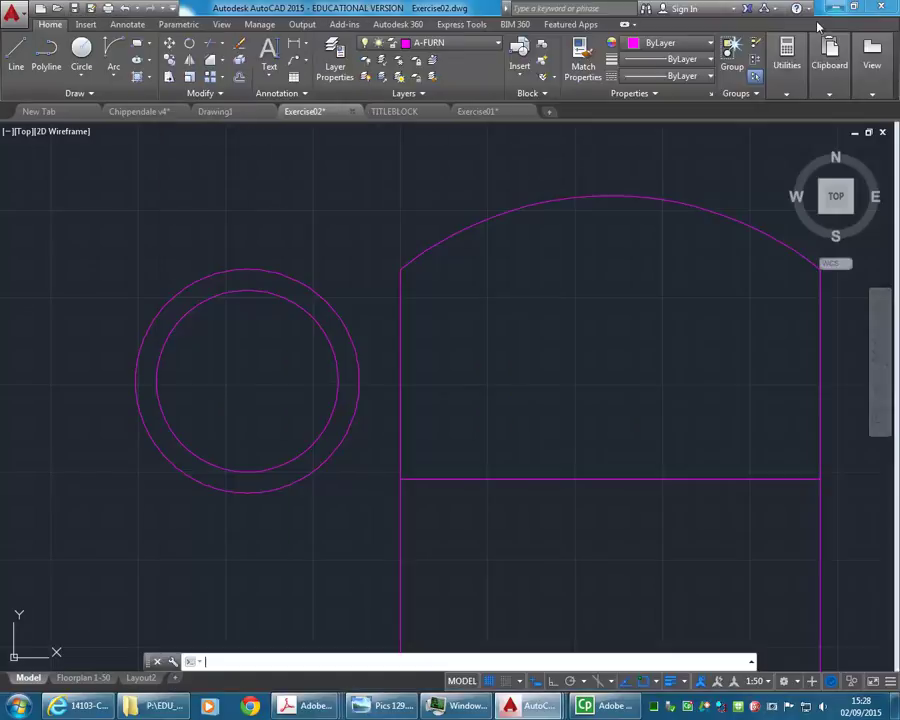
- Back in AutoCAD, check the outer circle's size in Quick Properties
{"action": "key", "text": "alt+Tab"}
{"action": "middle_click_drag", "start_coordinate": [262, 362], "coordinate": [335, 375]}
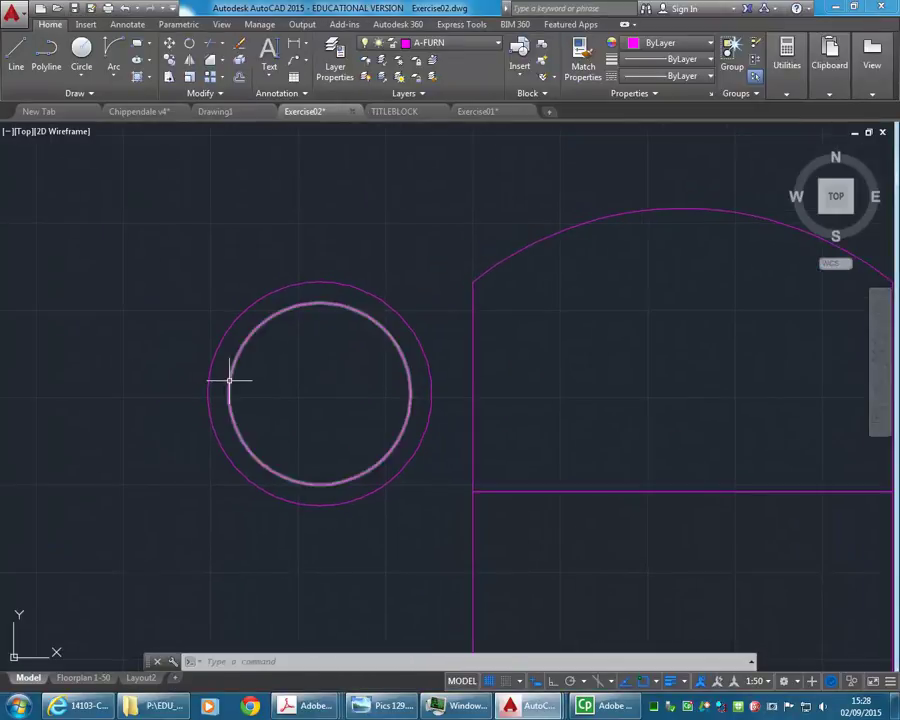
{"action": "left_click", "coordinate": [249, 305]}
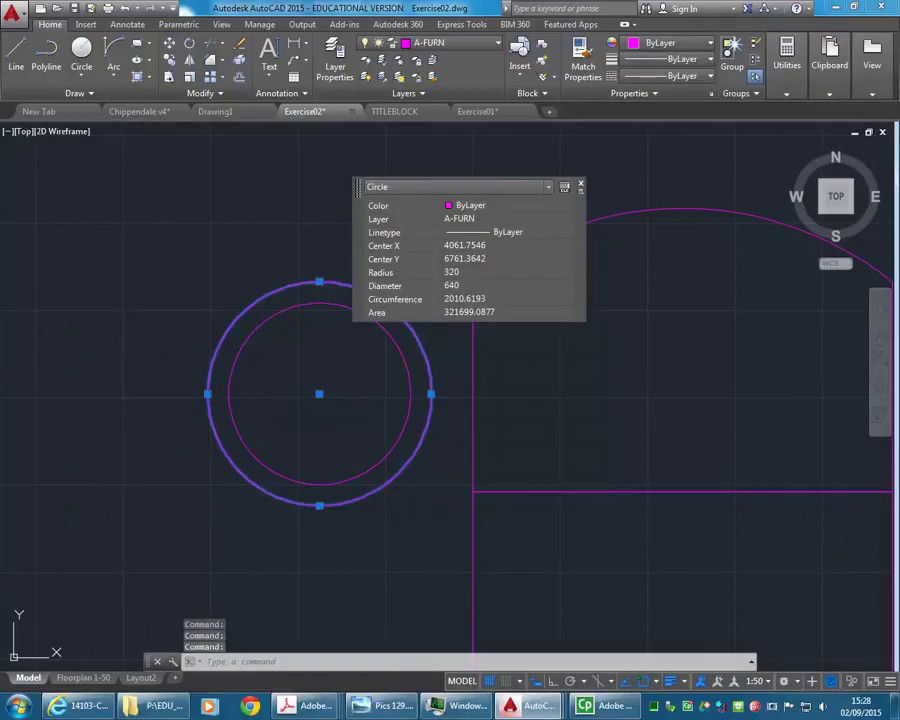
{"action": "key", "text": "Escape"}
{"action": "key", "text": "Escape"}
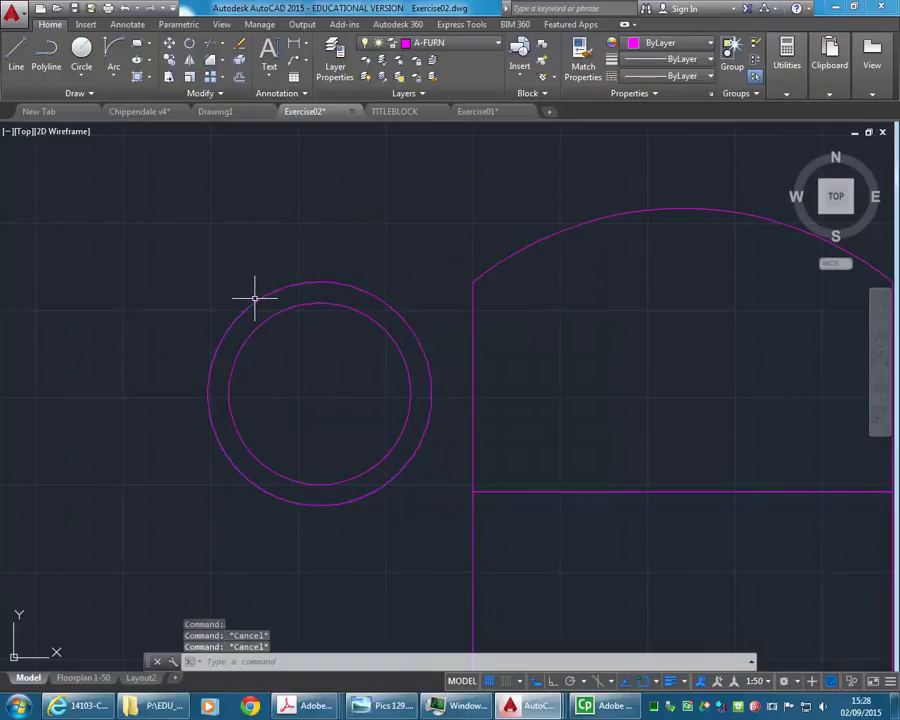
- Window-select and delete both concentric chair circles
{"action": "left_click", "coordinate": [327, 261]}
{"action": "left_click", "coordinate": [261, 357]}
{"action": "key", "text": "Delete"}
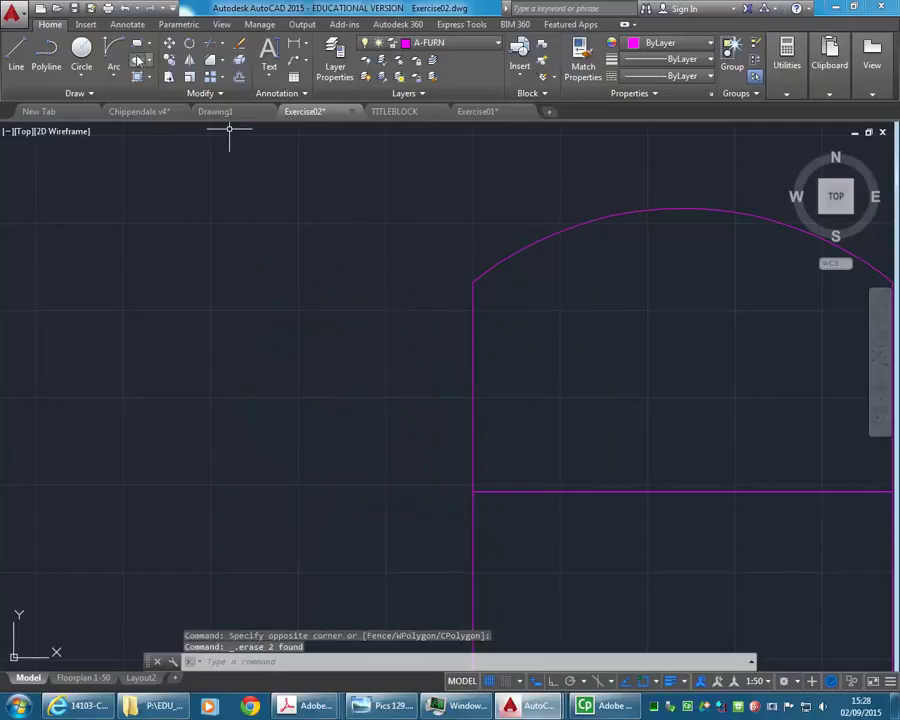
{"action": "type", "text": "rec"}
{"action": "key", "text": "Return"}
- Draw a 600 by 600 square as the chair outline
{"action": "middle_click_drag", "start_coordinate": [248, 354], "coordinate": [236, 357]}
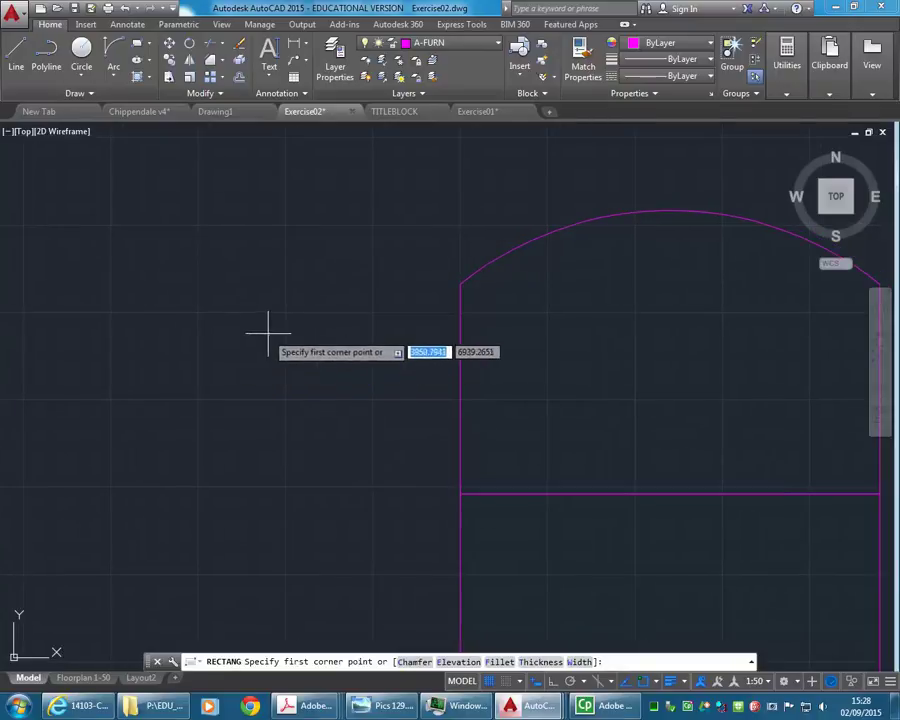
{"action": "left_click", "coordinate": [174, 319]}
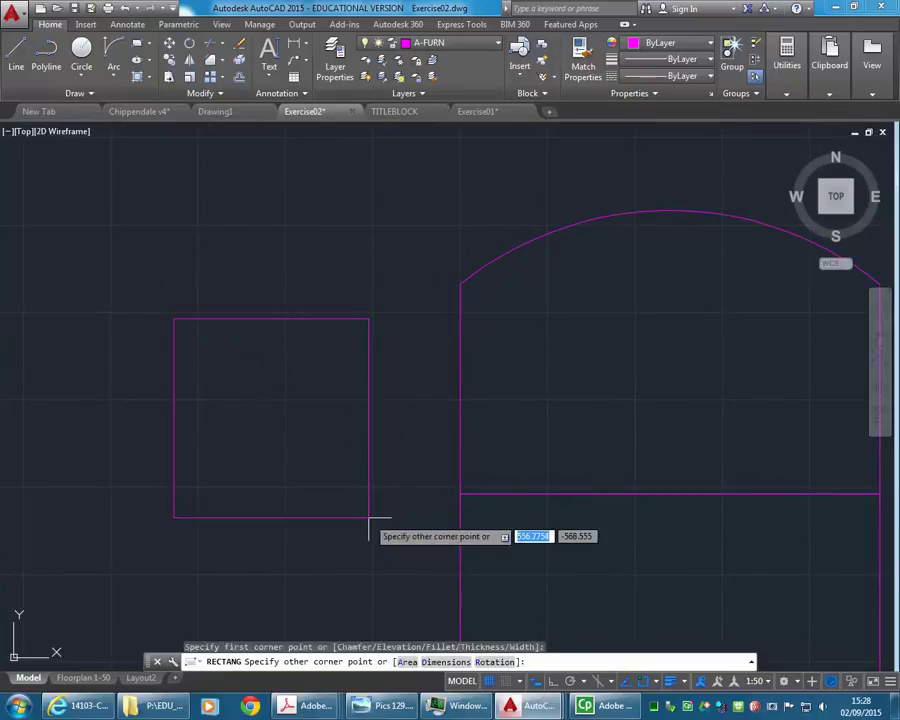
{"action": "type", "text": "600"}
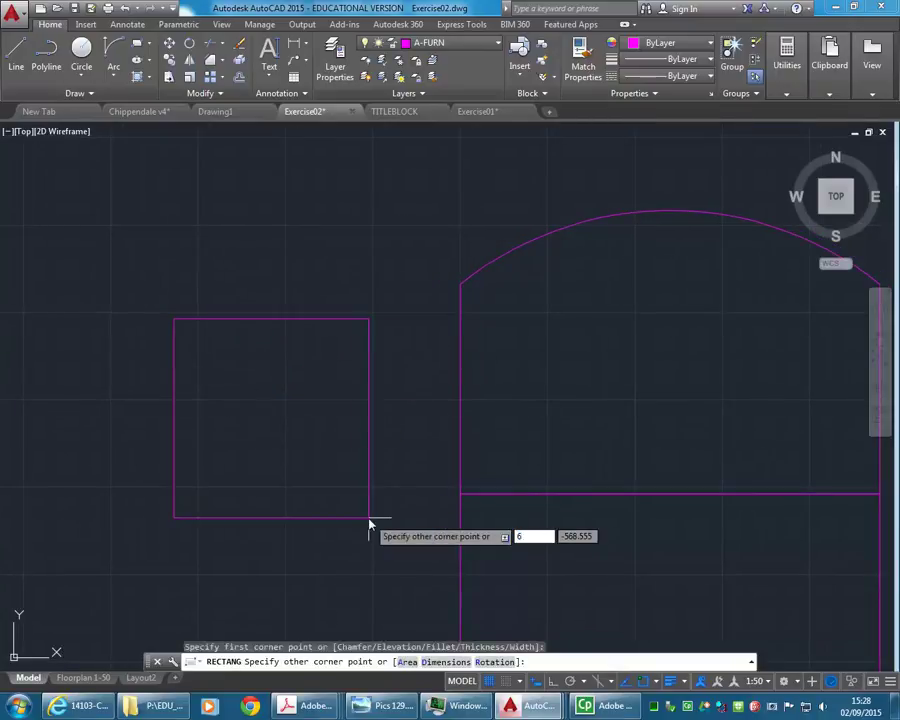
{"action": "key", "text": "Tab"}
{"action": "type", "text": "-600"}
{"action": "key", "text": "Return"}
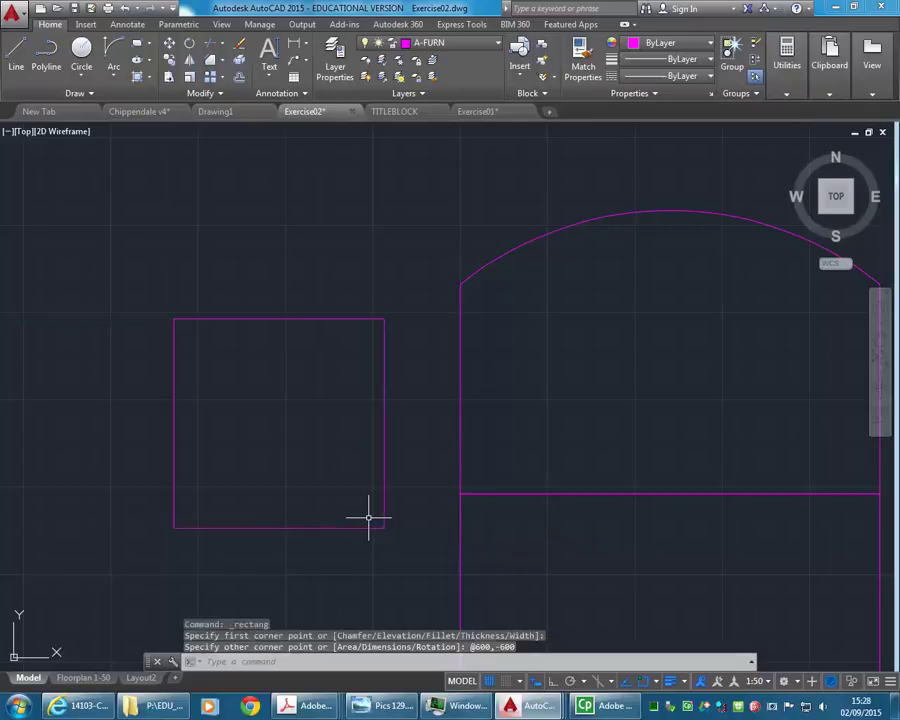
- Offset the square 60 mm inward
{"action": "type", "text": "o"}
{"action": "key", "text": "Return"}
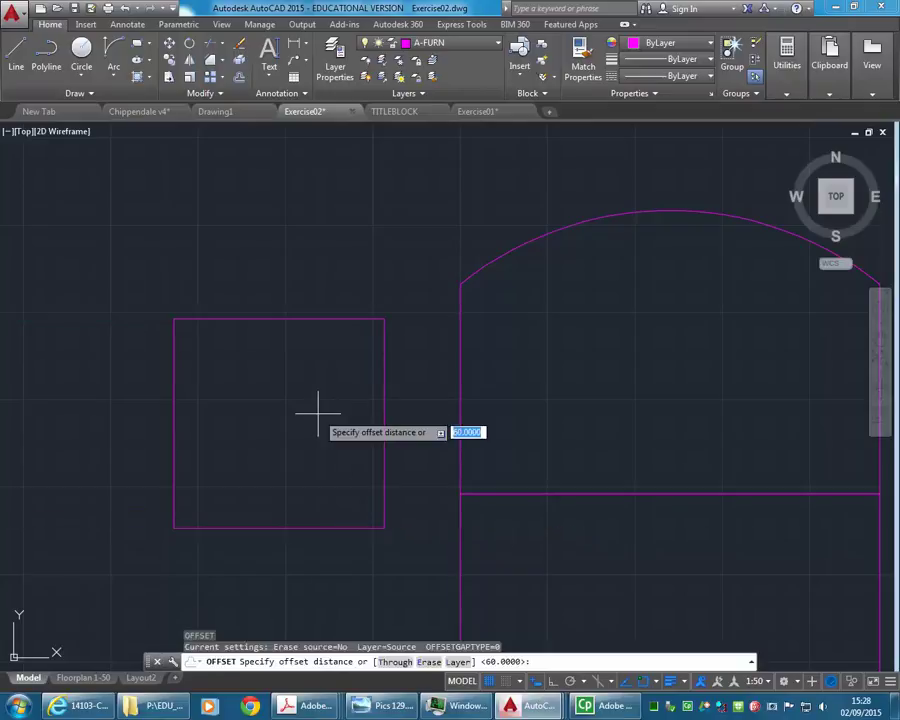
{"action": "type", "text": "60"}
{"action": "key", "text": "Return"}
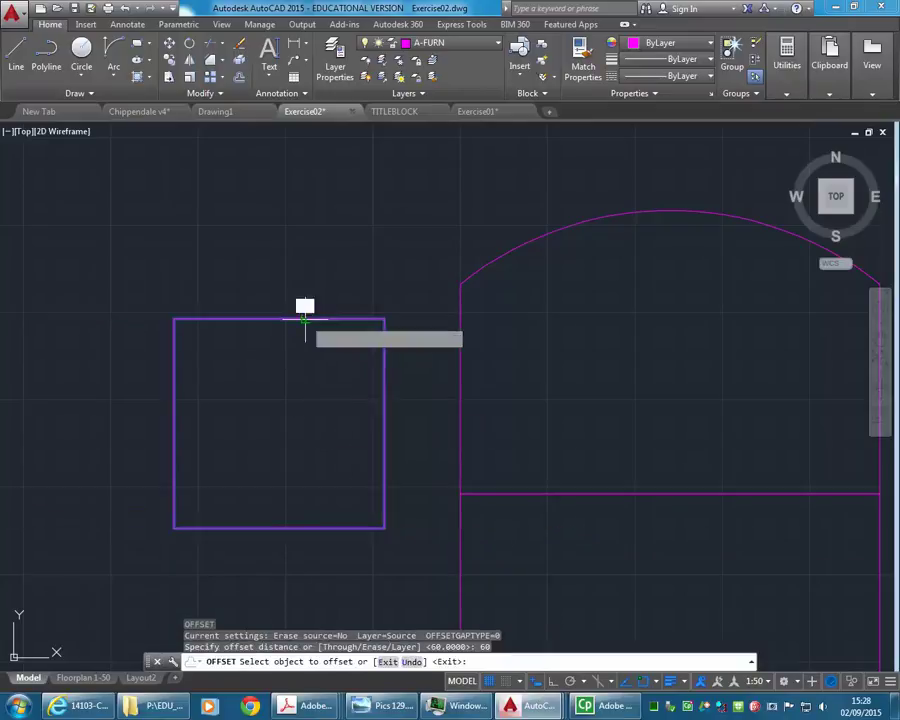
{"action": "left_click", "coordinate": [302, 320]}
{"action": "left_click", "coordinate": [255, 410]}
{"action": "scroll", "coordinate": [255, 410], "scroll_direction": "up", "scroll_amount": 2}
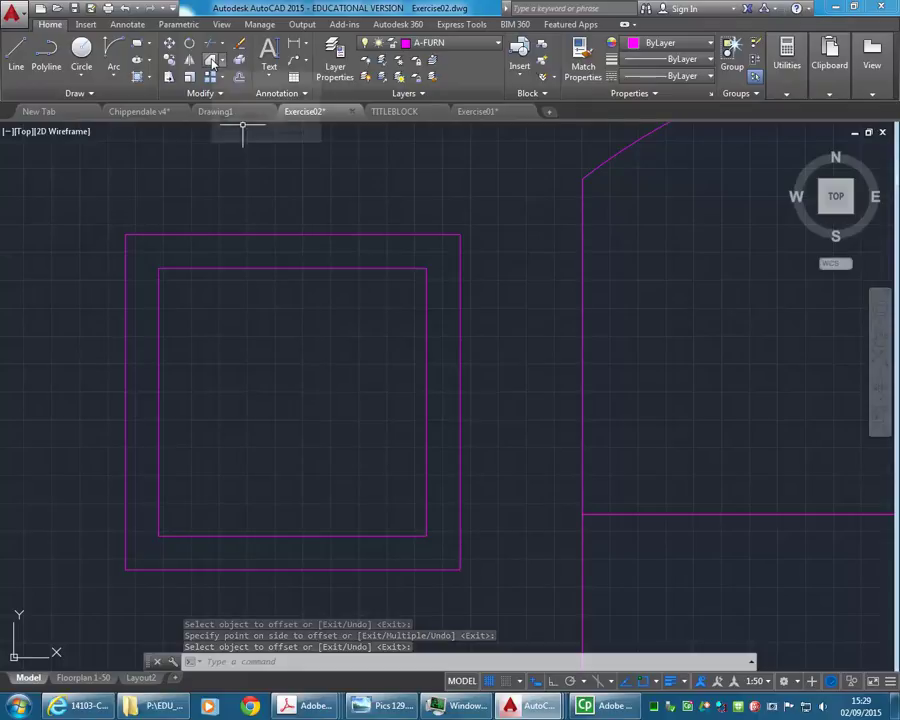
- Measure the inner square's side with DIST to confirm 480
{"action": "type", "text": "di"}
{"action": "key", "text": "Return"}
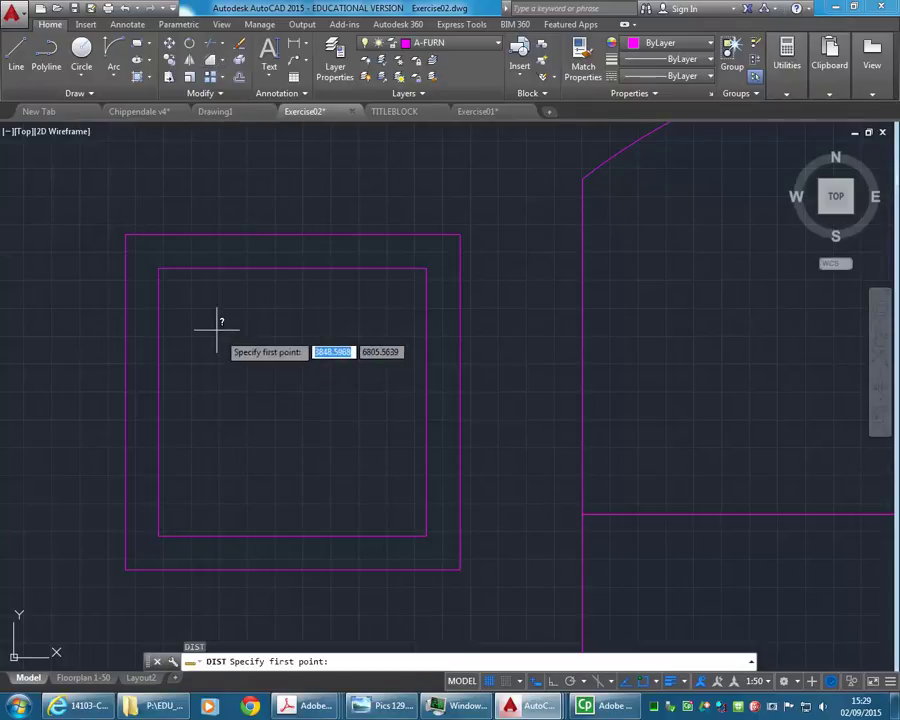
{"action": "left_click", "coordinate": [158, 268]}
{"action": "left_click", "coordinate": [158, 535]}
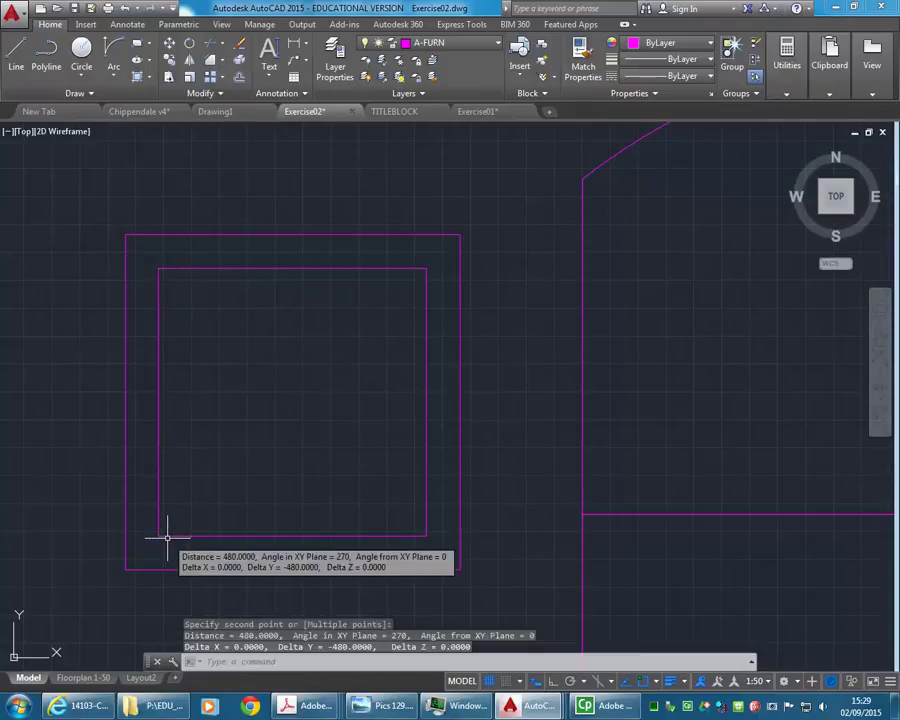
{"action": "left_click", "coordinate": [244, 60]}
{"action": "left_click", "coordinate": [244, 84]}
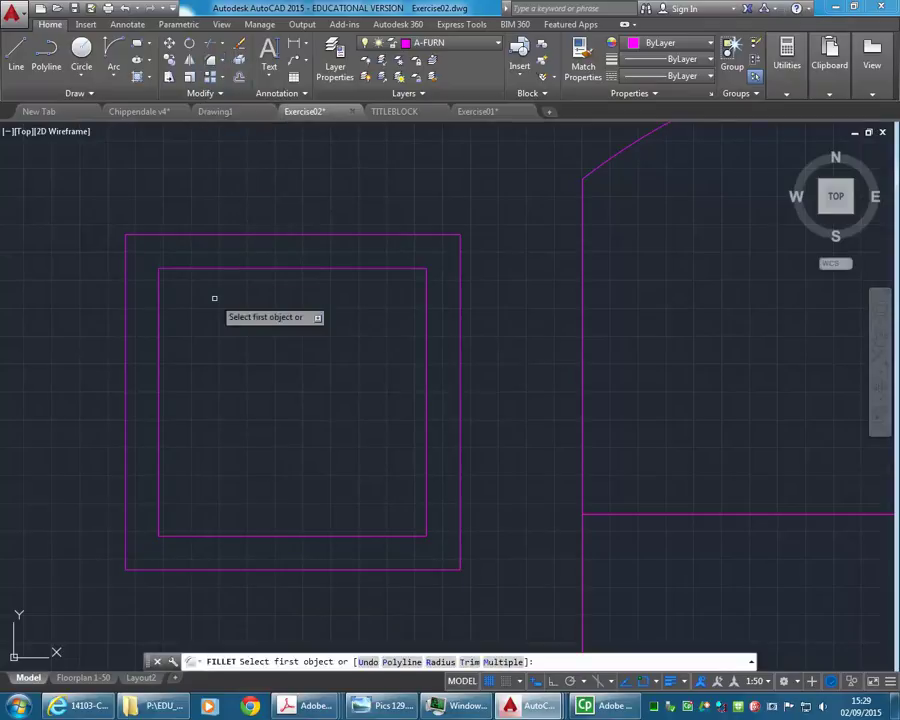
- Fillet the outer square's top-left and bottom-left corners at radius 260
{"action": "type", "text": "r"}
{"action": "key", "text": "Return"}
{"action": "type", "text": "260"}
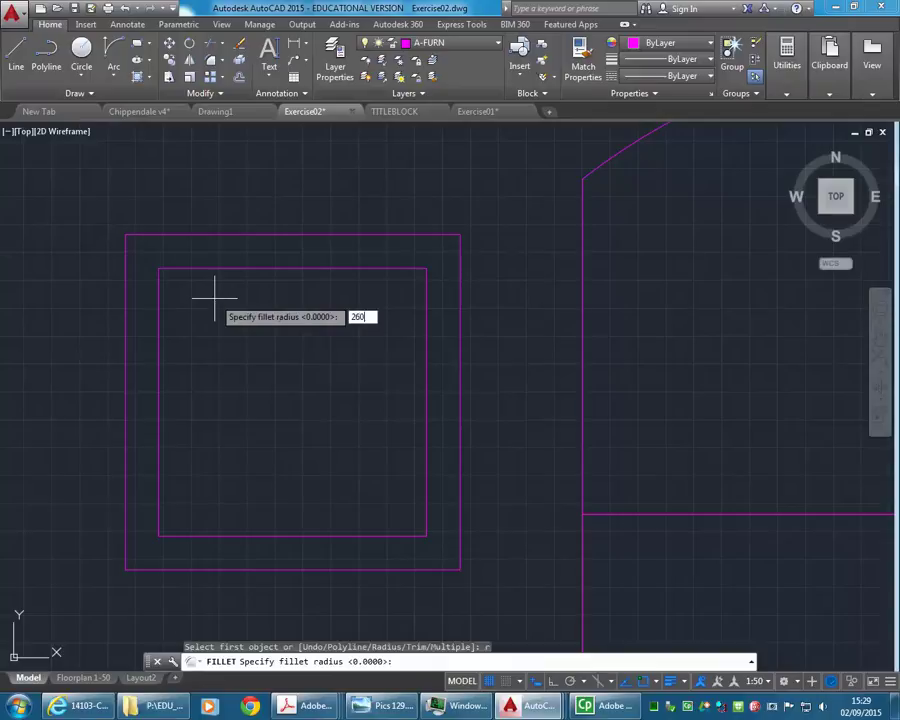
{"action": "key", "text": "Return"}
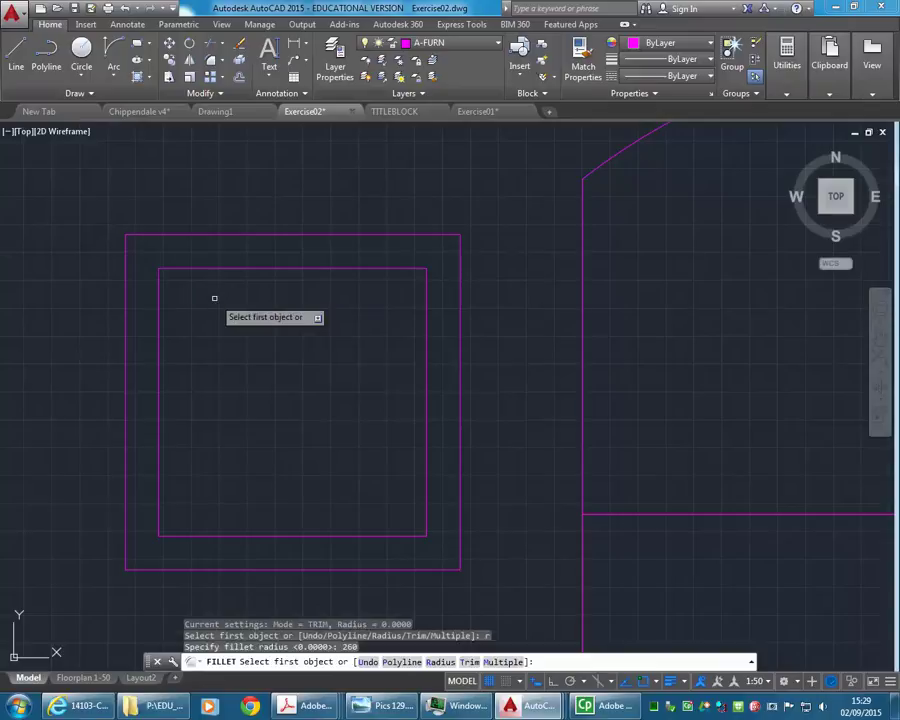
{"action": "left_click", "coordinate": [197, 235]}
{"action": "left_click", "coordinate": [126, 327]}
{"action": "key", "text": "Return"}
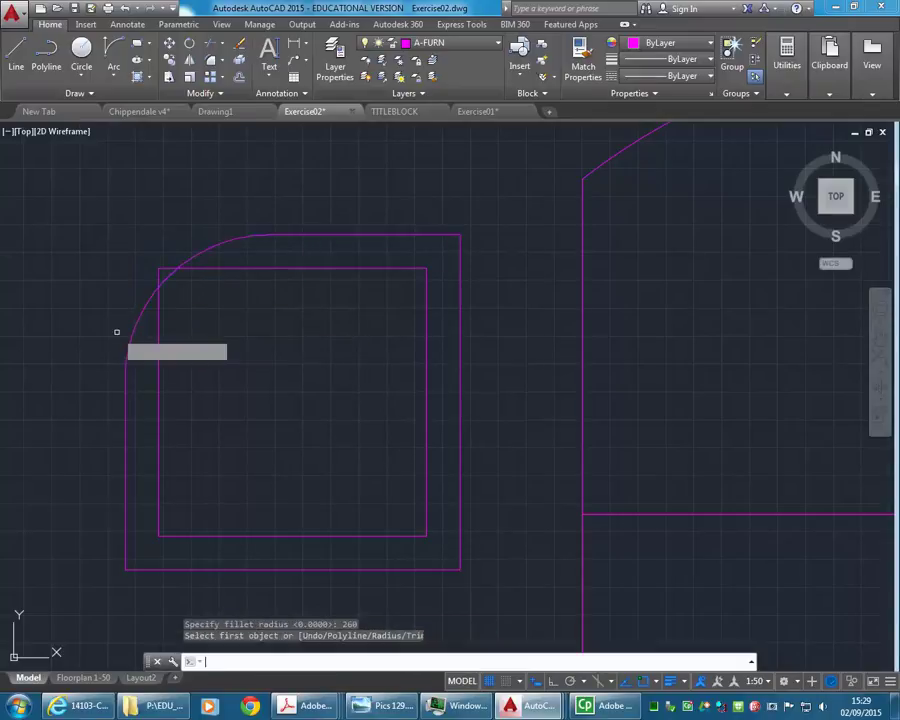
{"action": "left_click", "coordinate": [125, 462]}
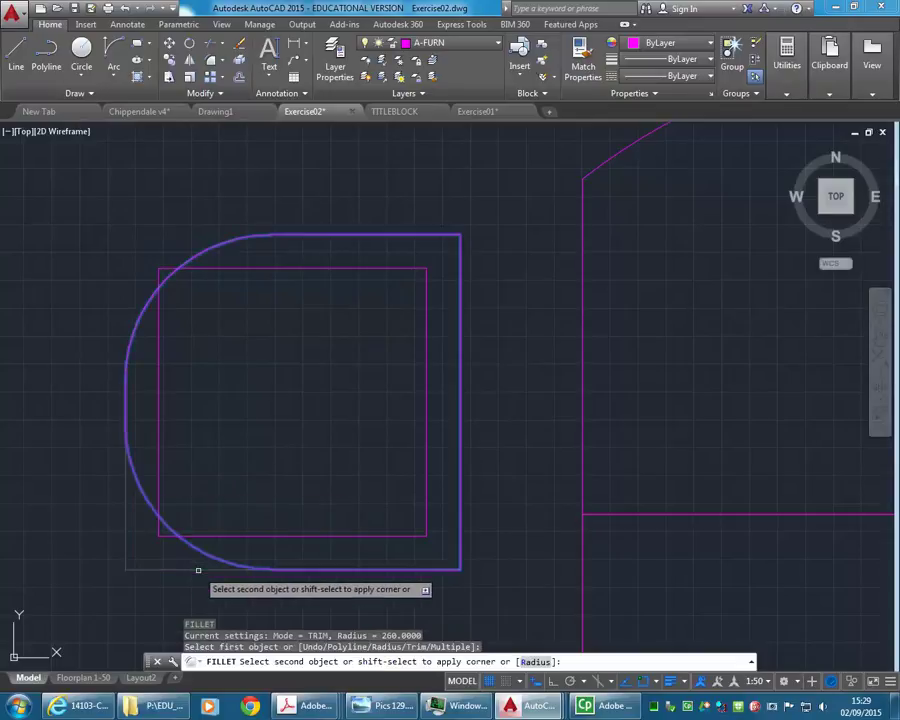
{"action": "left_click", "coordinate": [198, 569]}
- Measure the gap between the inner and outer square corners with DIST
{"action": "type", "text": "di"}
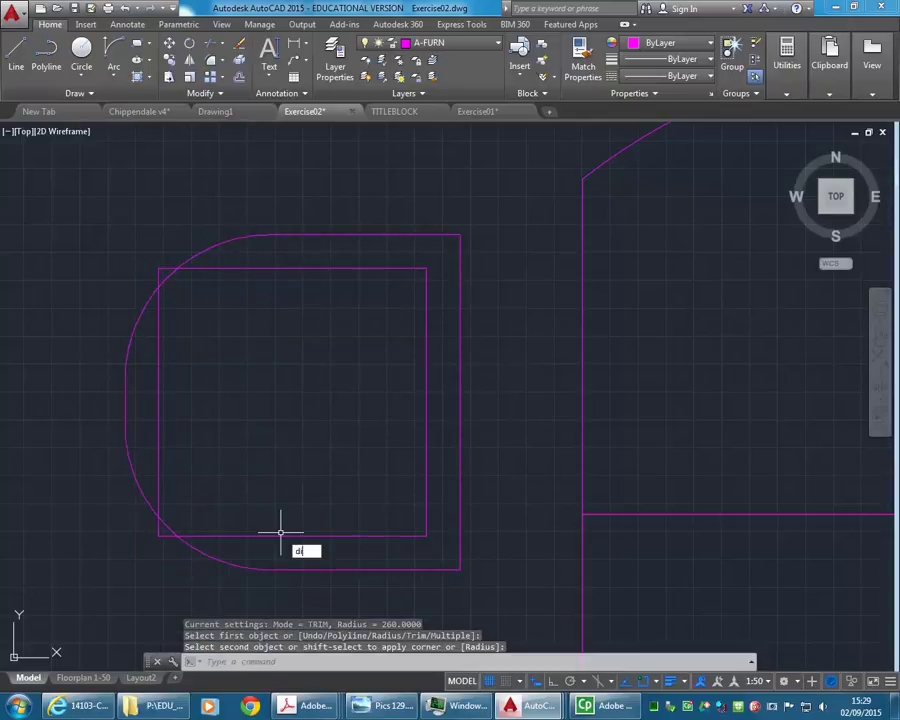
{"action": "key", "text": "Return"}
{"action": "left_click", "coordinate": [426, 535]}
{"action": "left_click", "coordinate": [460, 569]}
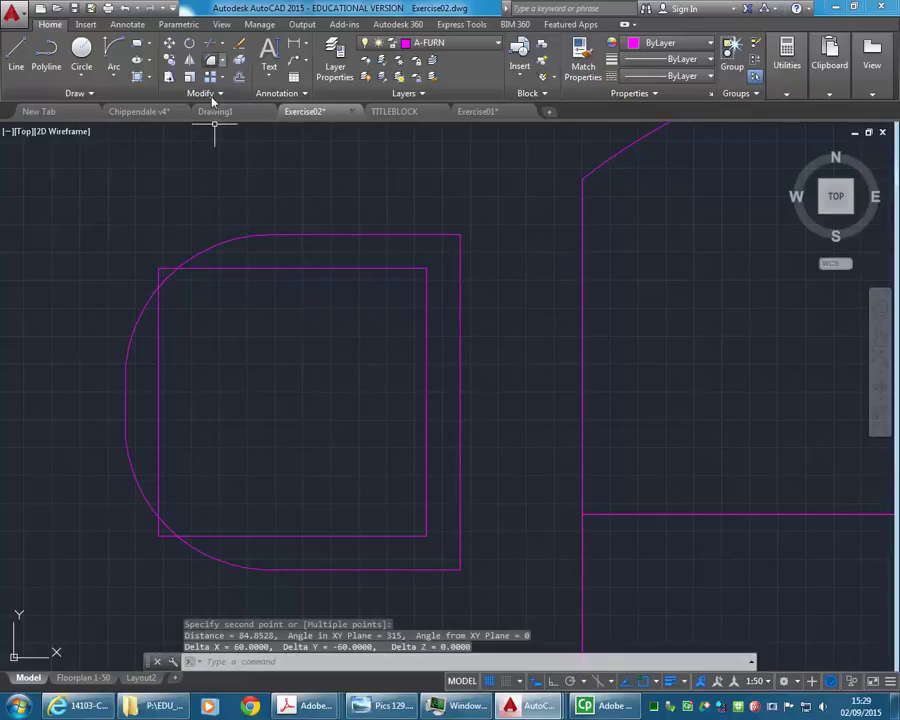
{"action": "left_click", "coordinate": [211, 60]}
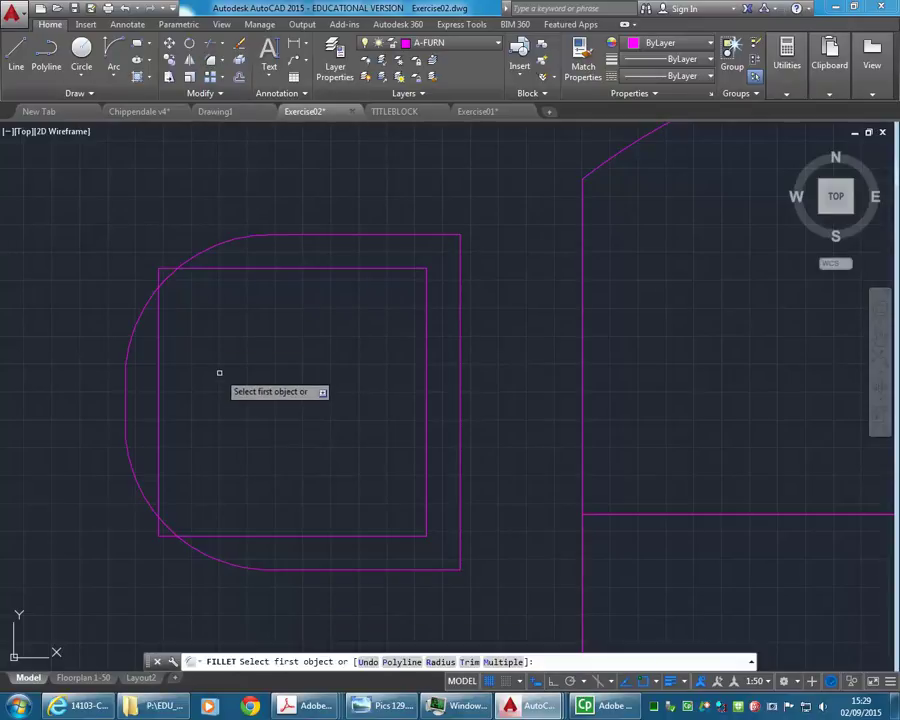
- Fillet the inner square's top-left and bottom-left corners at radius 200
{"action": "type", "text": "r"}
{"action": "key", "text": "Return"}
{"action": "type", "text": "200"}
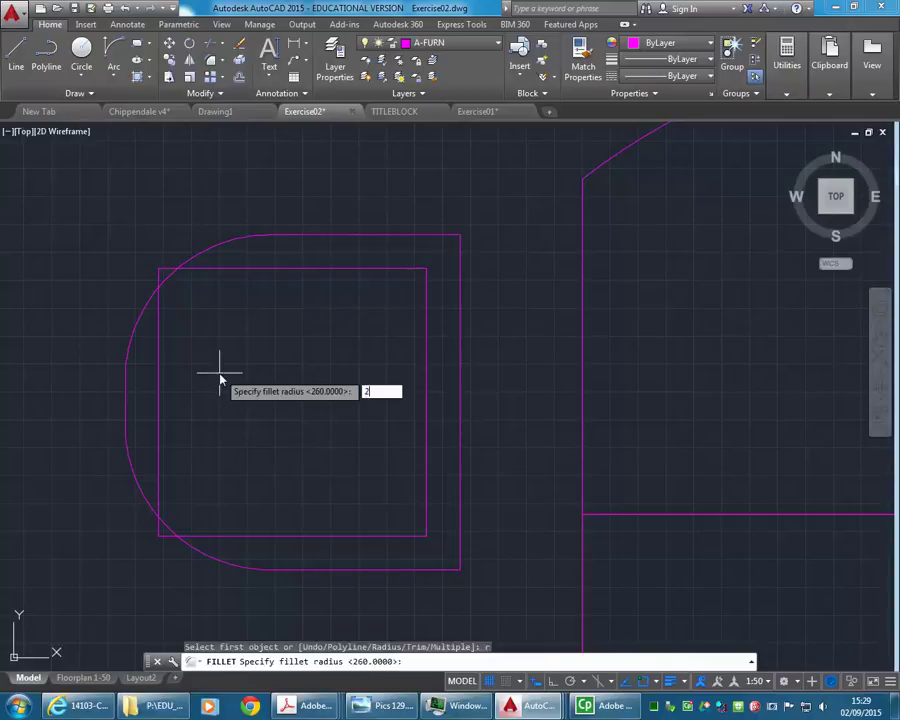
{"action": "key", "text": "Return"}
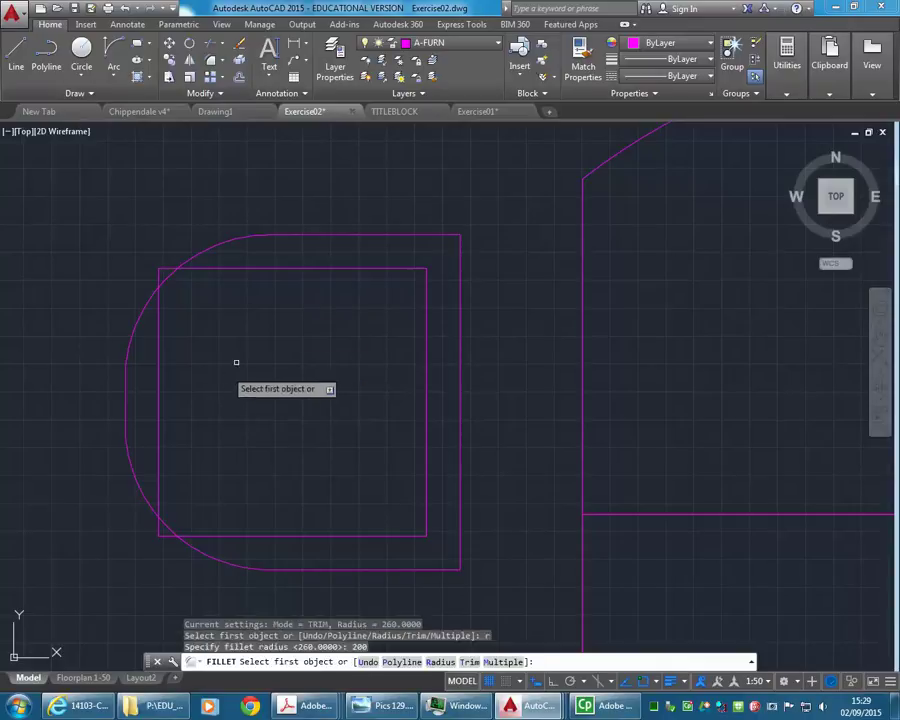
{"action": "left_click", "coordinate": [255, 268]}
{"action": "left_click", "coordinate": [160, 376]}
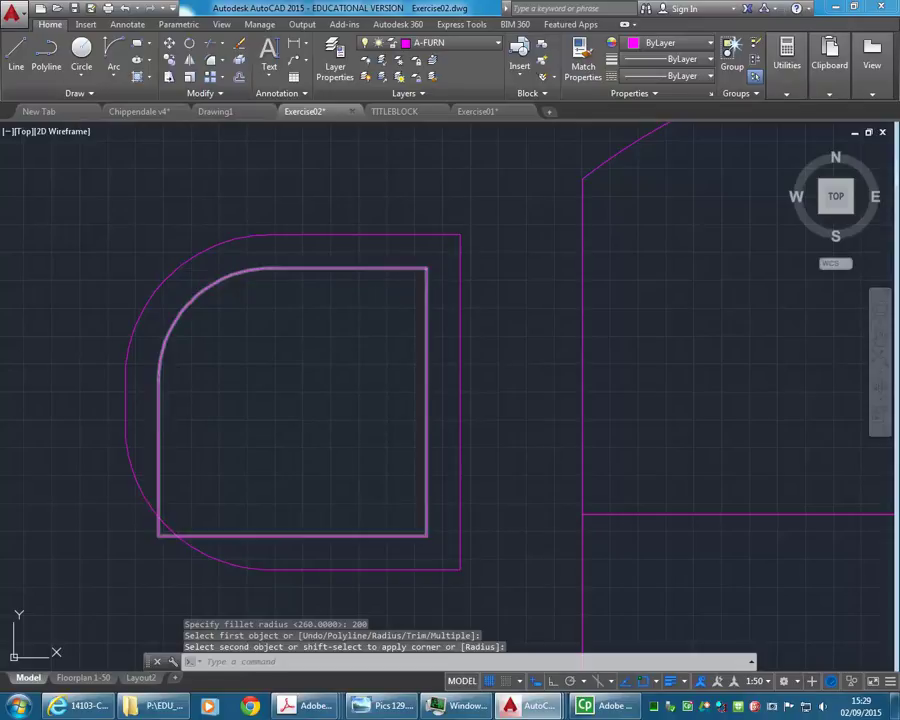
{"action": "key", "text": "Return"}
{"action": "left_click", "coordinate": [158, 398]}
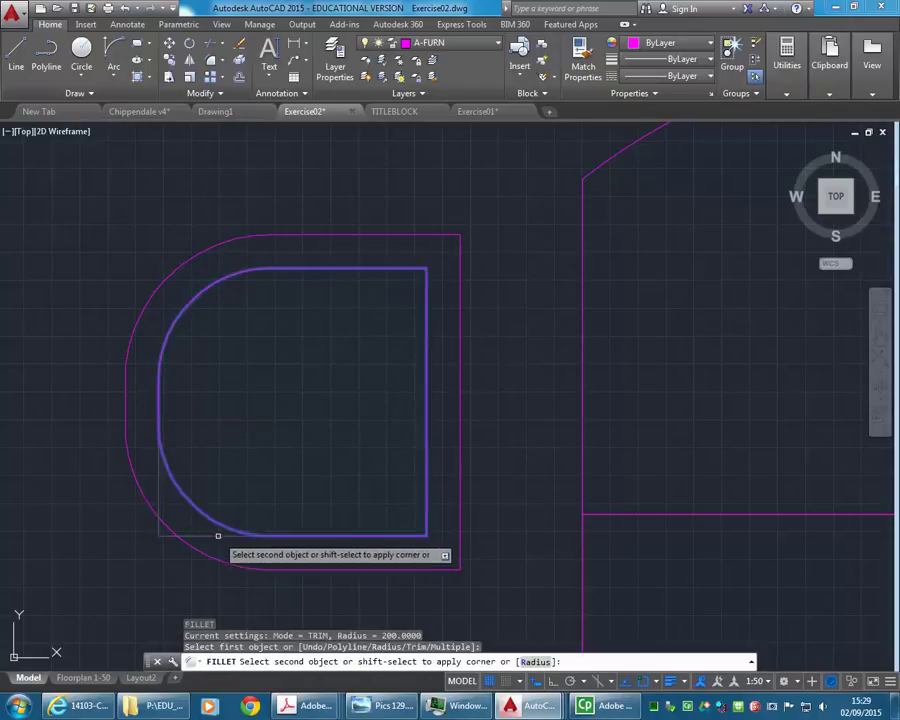
{"action": "left_click", "coordinate": [218, 532]}
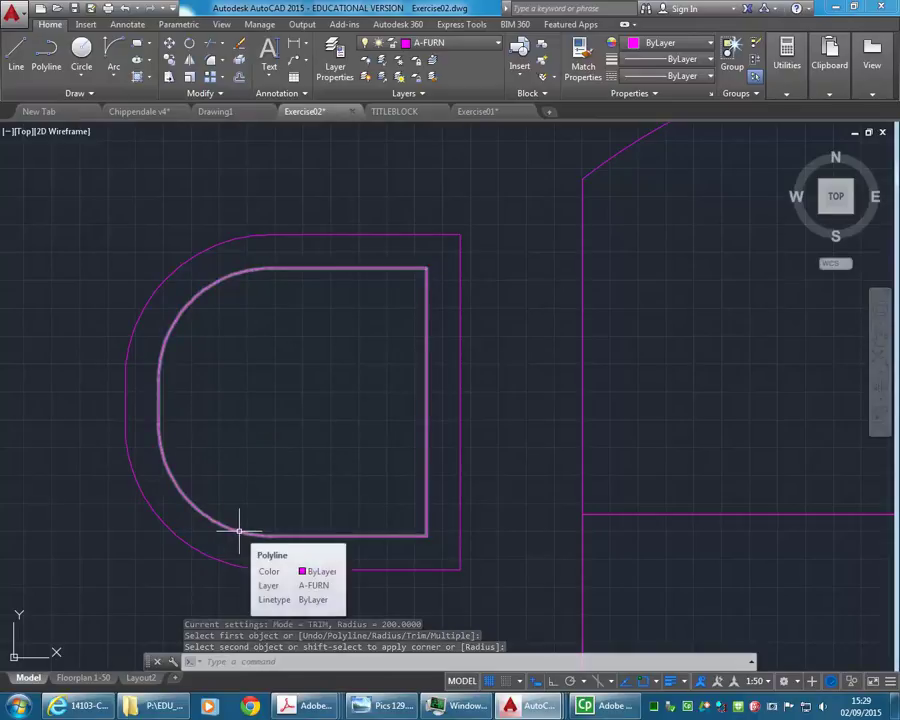
{"action": "key", "text": "Return"}
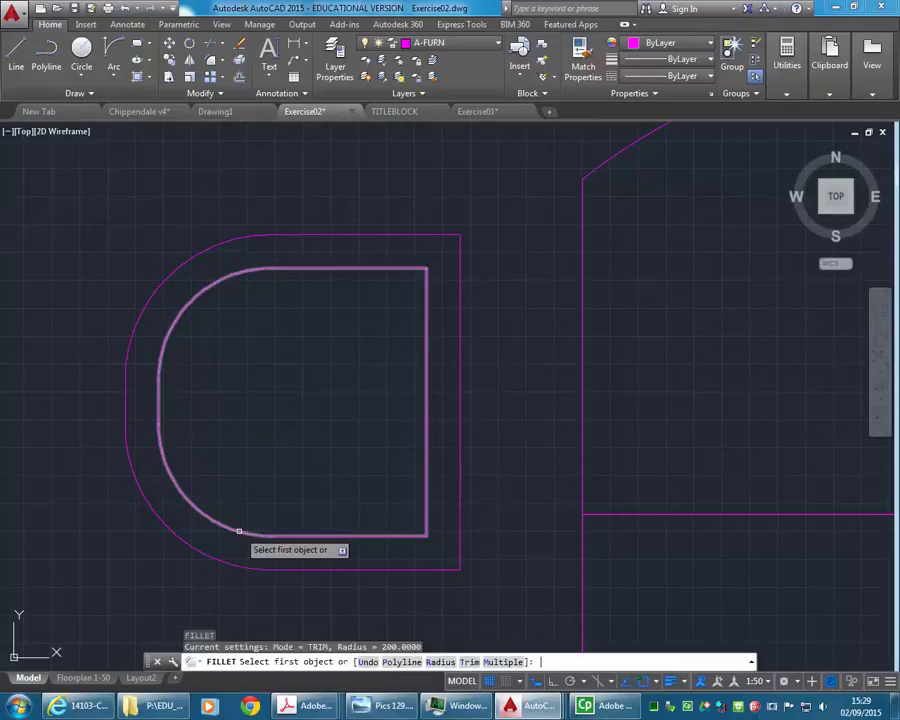
{"action": "key", "text": "Escape"}
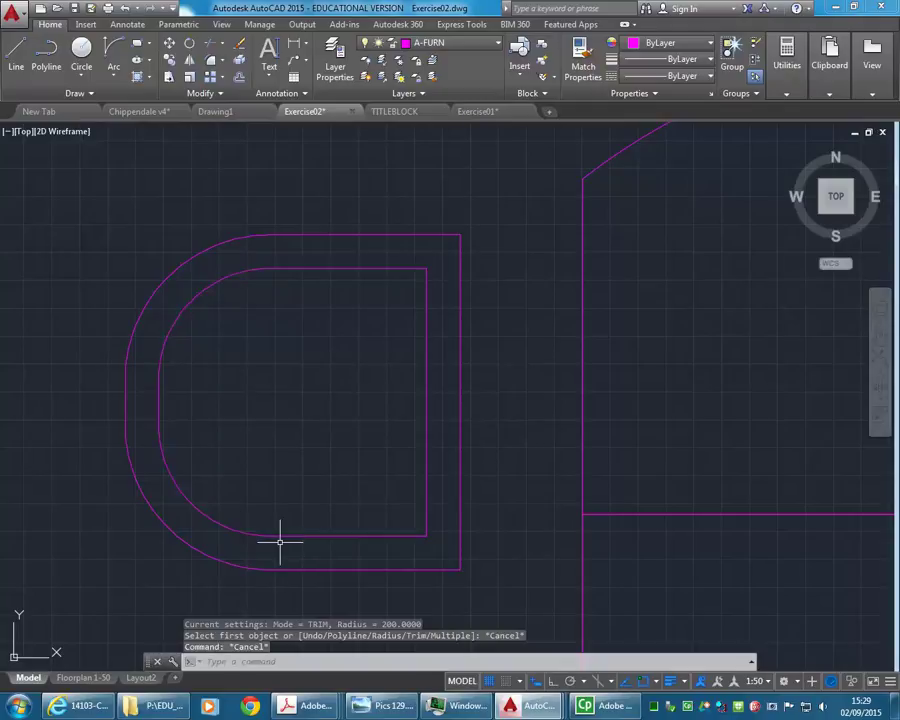
{"action": "left_click", "coordinate": [310, 705]}
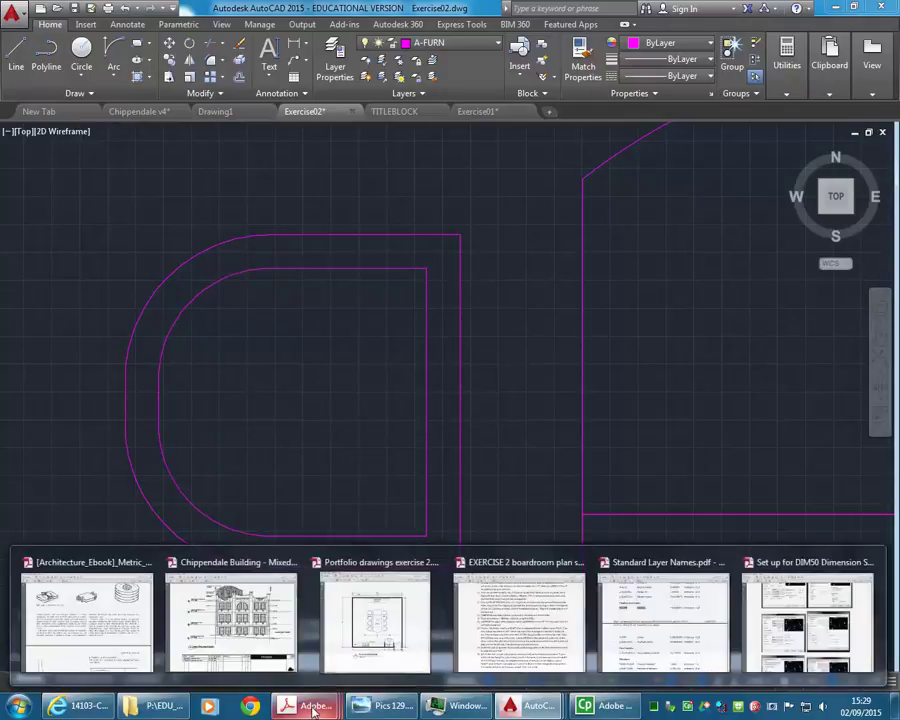
{"action": "mouse_move", "coordinate": [386, 643]}
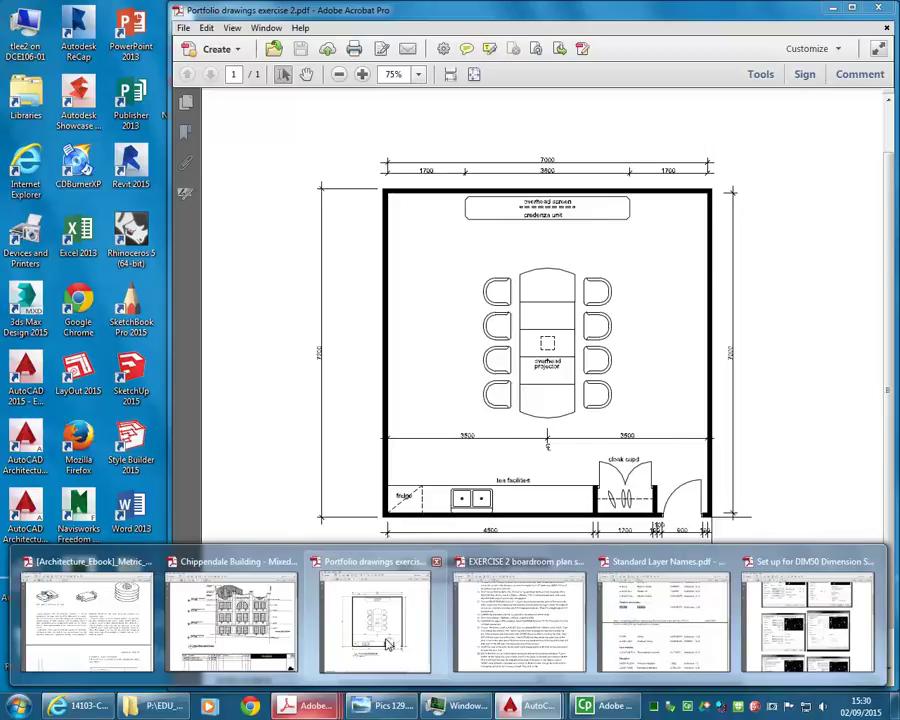
{"action": "mouse_move", "coordinate": [540, 645]}
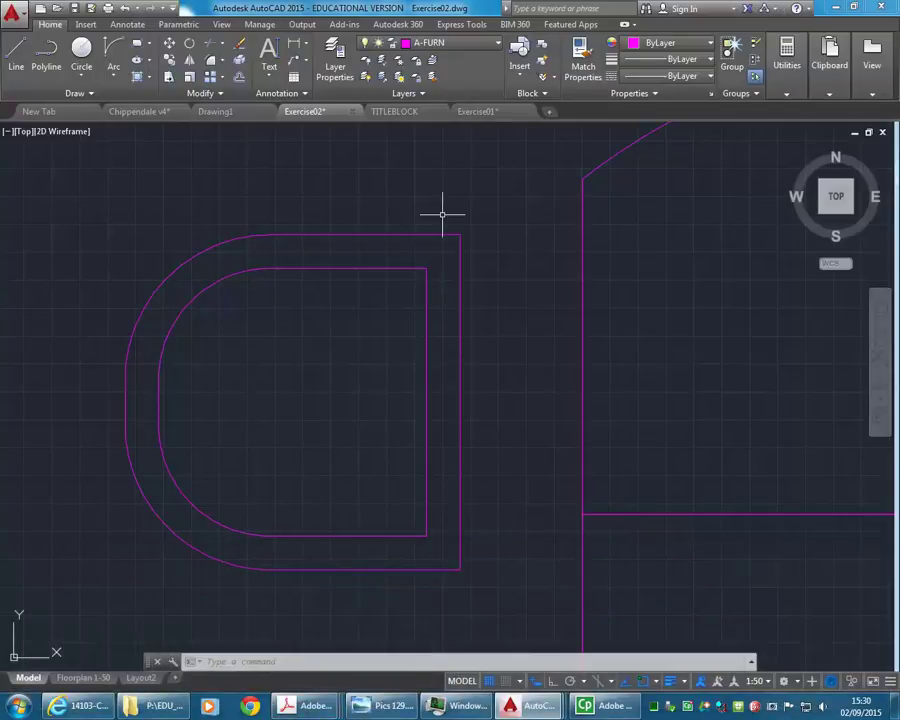
- Fillet the outer outline's top-right and bottom-right corners with radius 60
{"action": "left_click", "coordinate": [238, 78]}
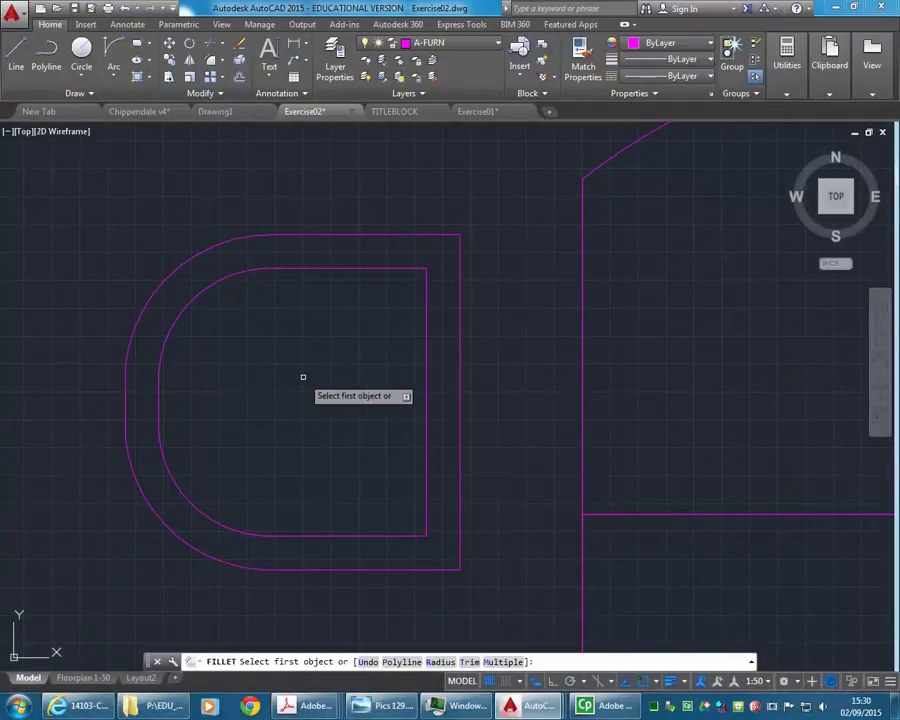
{"action": "type", "text": "r"}
{"action": "key", "text": "Return"}
{"action": "type", "text": "60"}
{"action": "key", "text": "Return"}
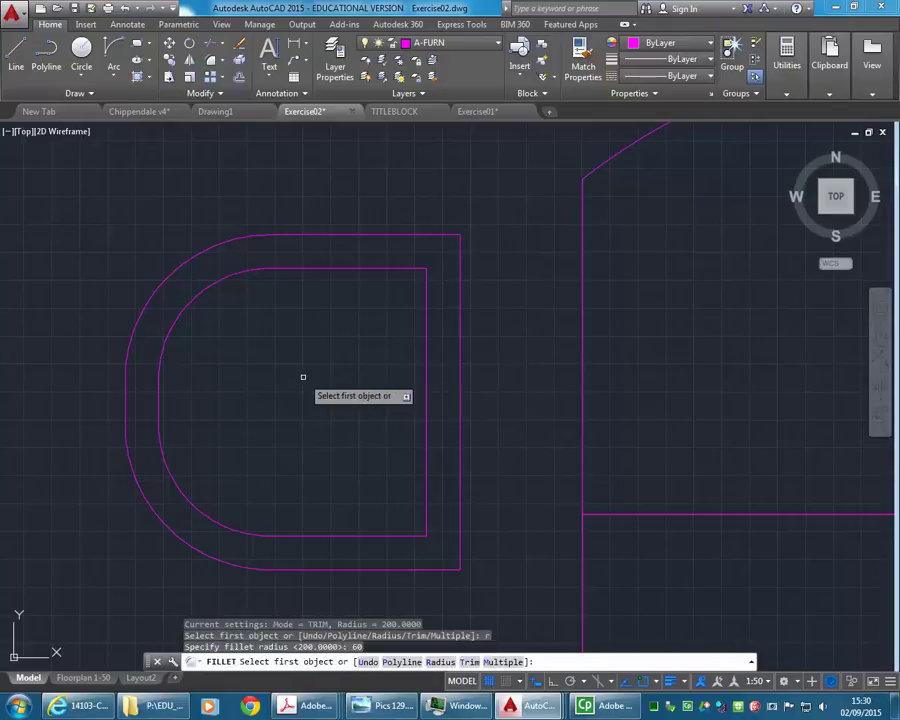
{"action": "left_click", "coordinate": [427, 237]}
{"action": "left_click", "coordinate": [460, 295]}
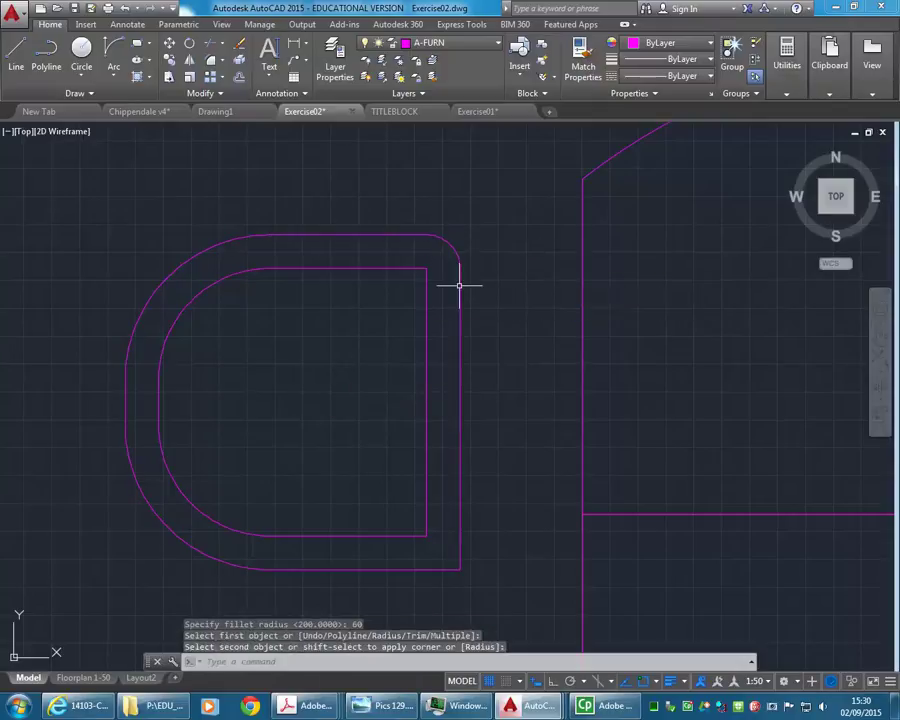
{"action": "key", "text": "Return"}
{"action": "left_click", "coordinate": [432, 568]}
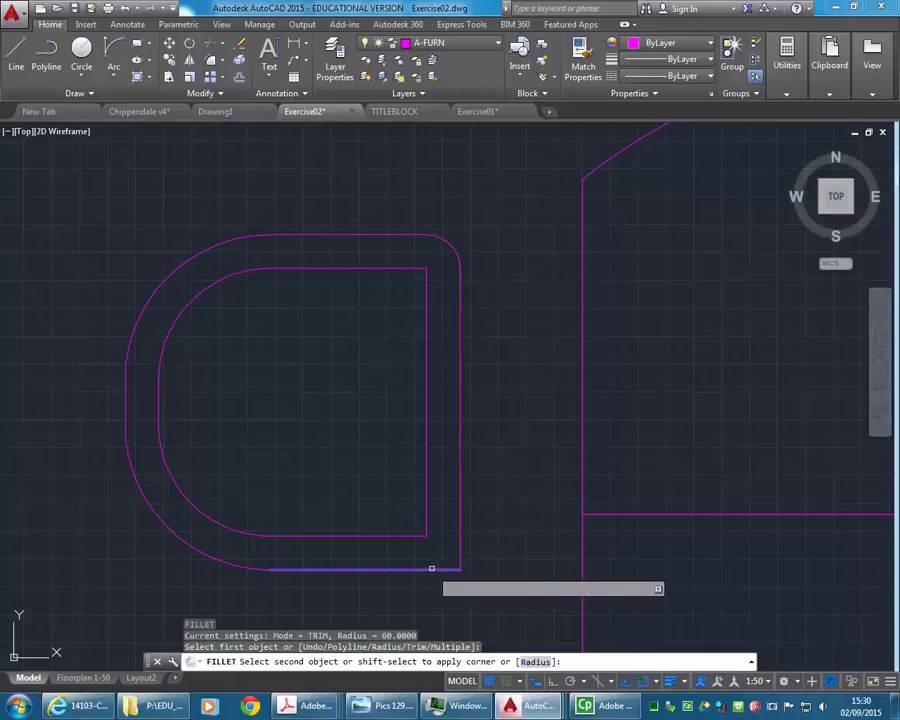
{"action": "left_click", "coordinate": [460, 544]}
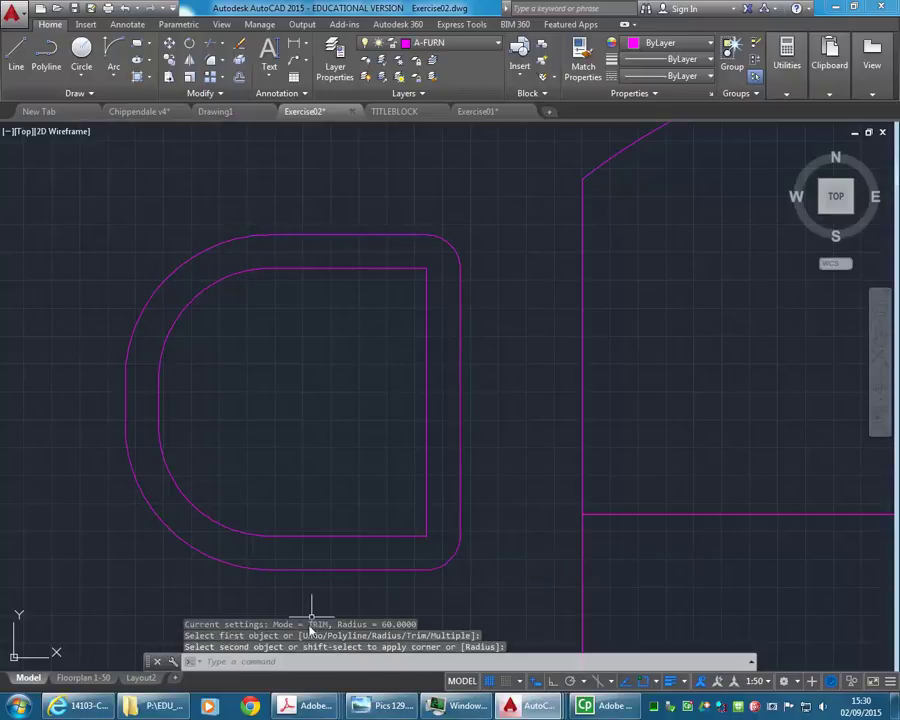
{"action": "mouse_move", "coordinate": [315, 706]}
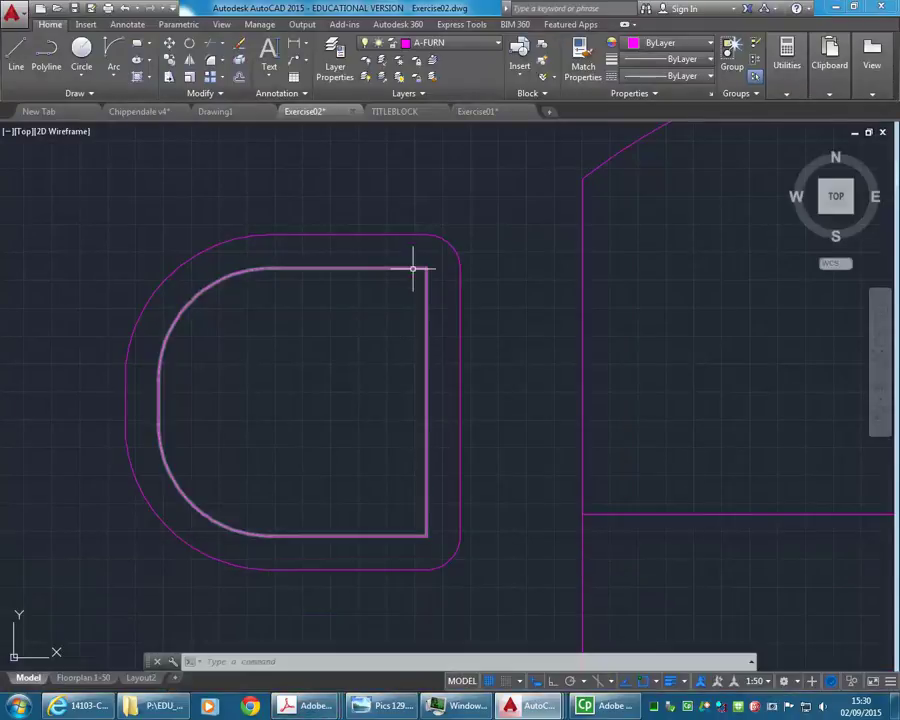
- Explode the inner D outline and stretch its right edge to the outer top and bottom lines
{"action": "left_click", "coordinate": [413, 268]}
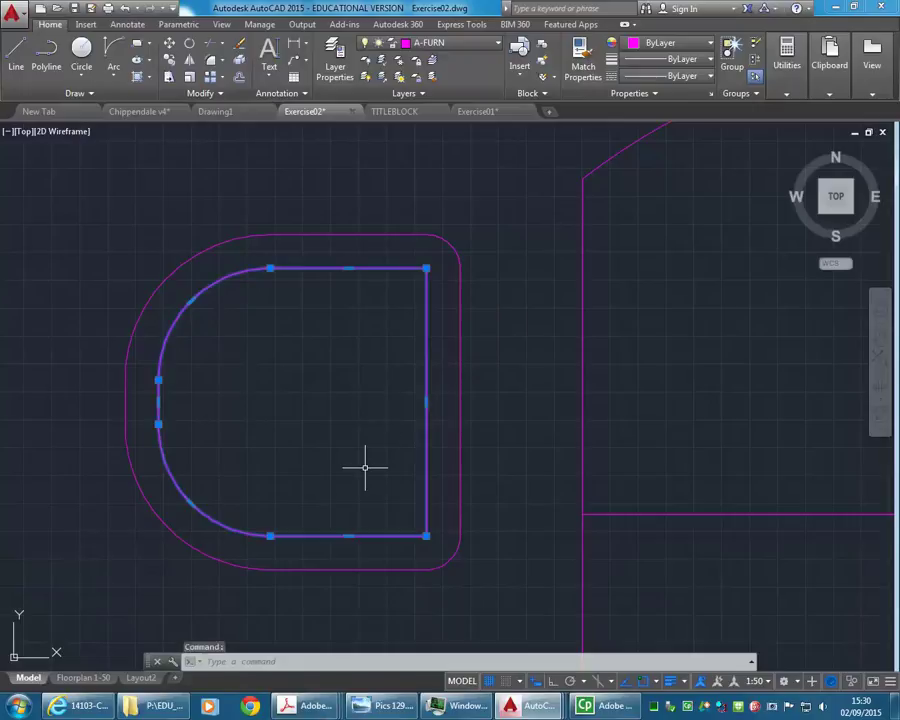
{"action": "left_click", "coordinate": [241, 60]}
{"action": "left_click", "coordinate": [426, 302]}
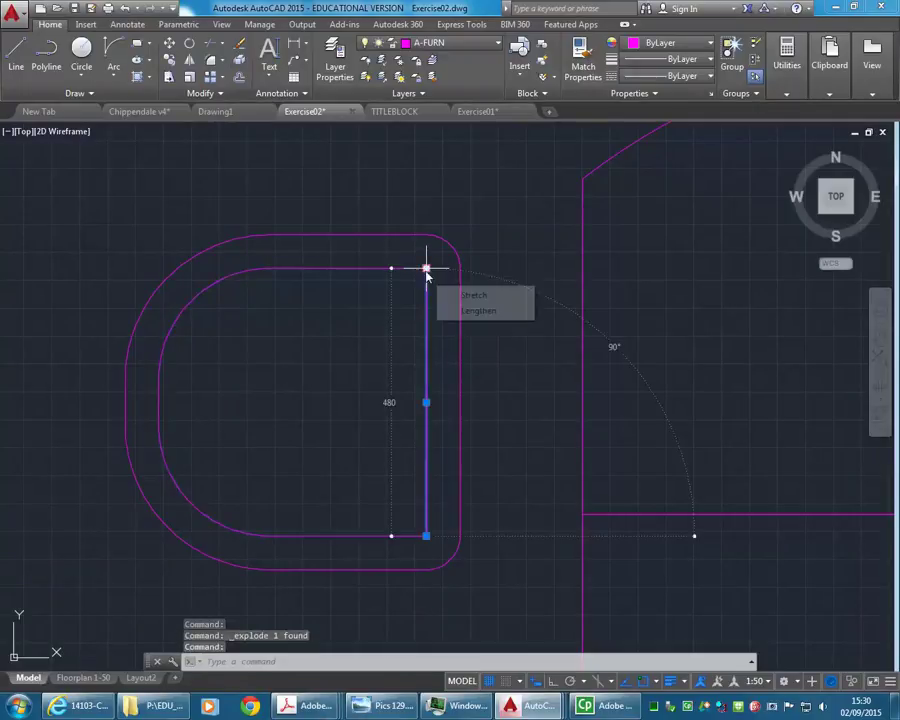
{"action": "left_click", "coordinate": [426, 268]}
{"action": "left_click", "coordinate": [427, 234]}
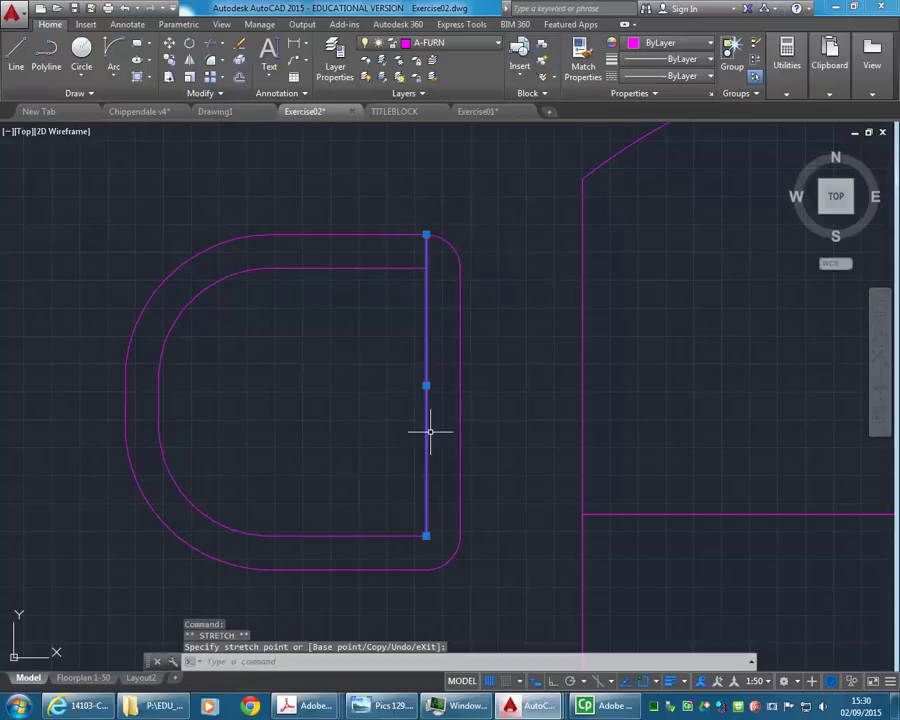
{"action": "left_click", "coordinate": [426, 536]}
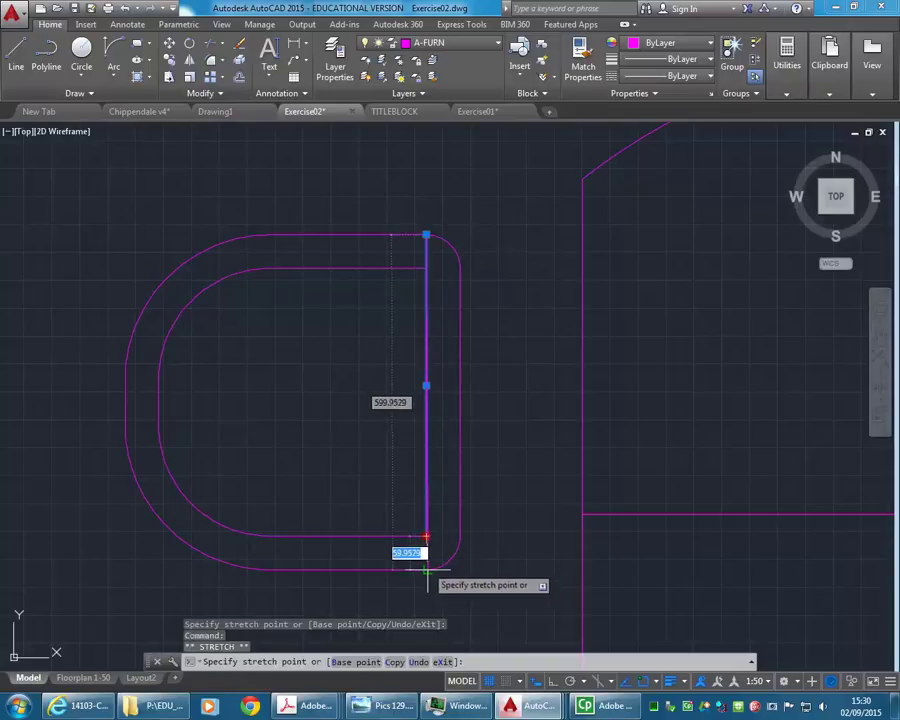
{"action": "left_click", "coordinate": [426, 569]}
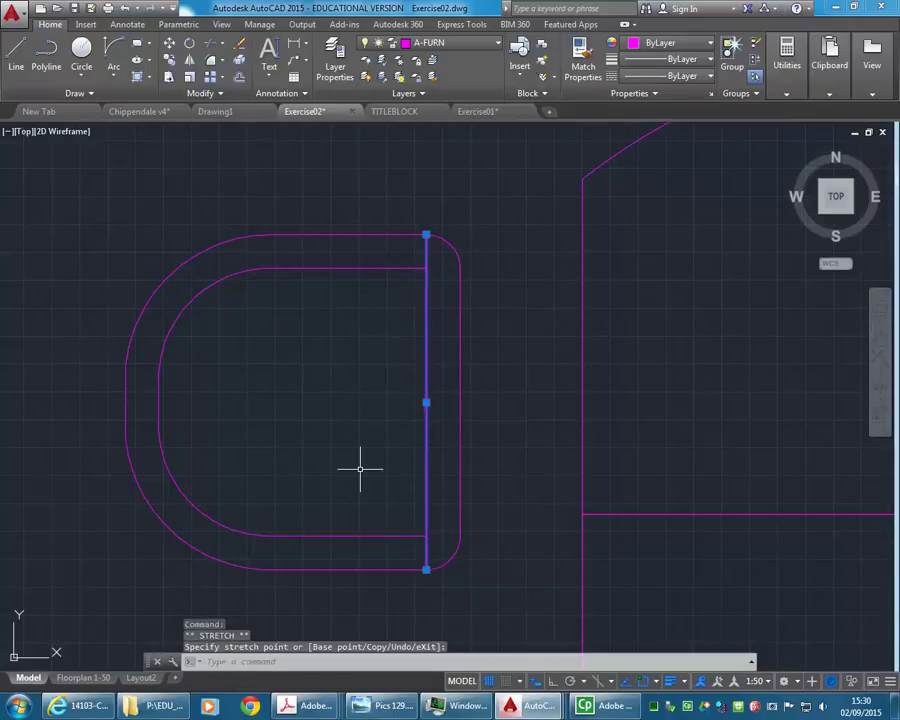
{"action": "key", "text": "Escape"}
{"action": "key", "text": "Escape"}
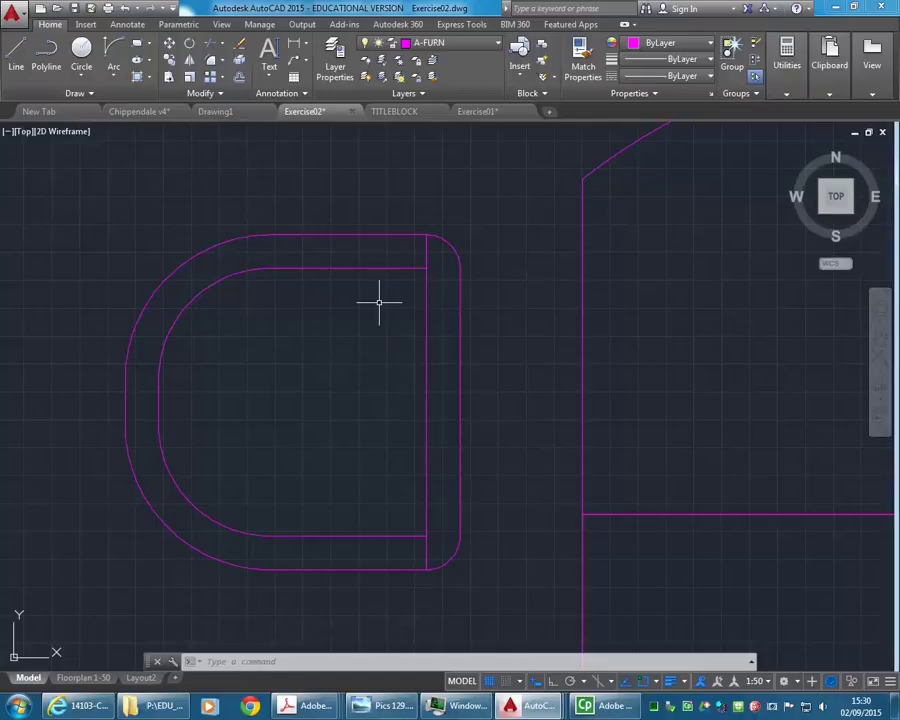
- Fillet the inner top-right corner between the vertical and top lines at radius 50
{"action": "type", "text": "f"}
{"action": "key", "text": "Return"}
{"action": "type", "text": "r"}
{"action": "key", "text": "Return"}
{"action": "type", "text": "5"}
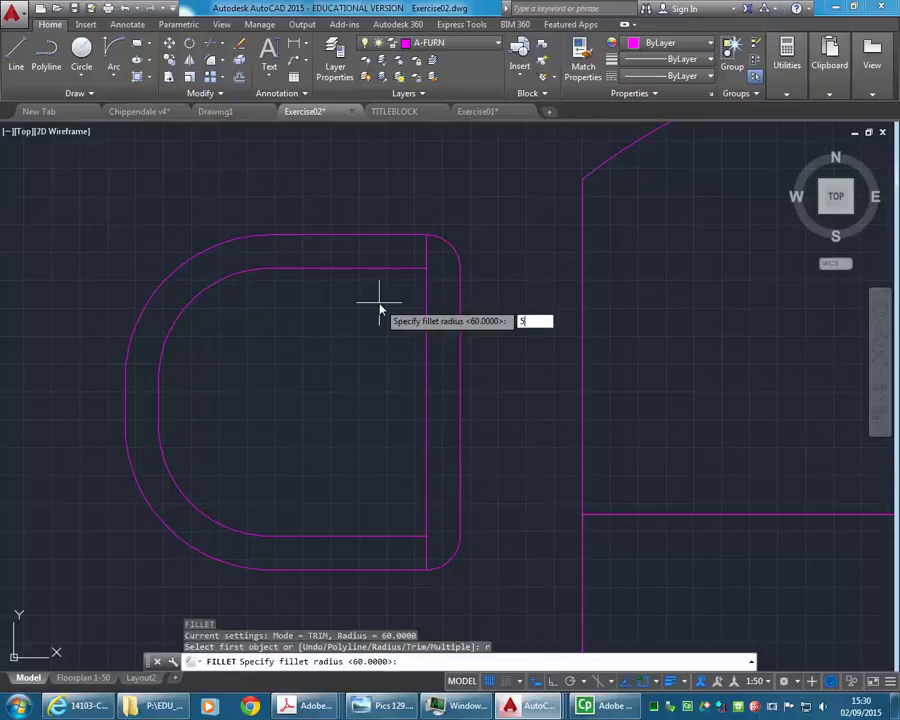
{"action": "type", "text": "0"}
{"action": "key", "text": "Return"}
{"action": "left_click", "coordinate": [427, 258]}
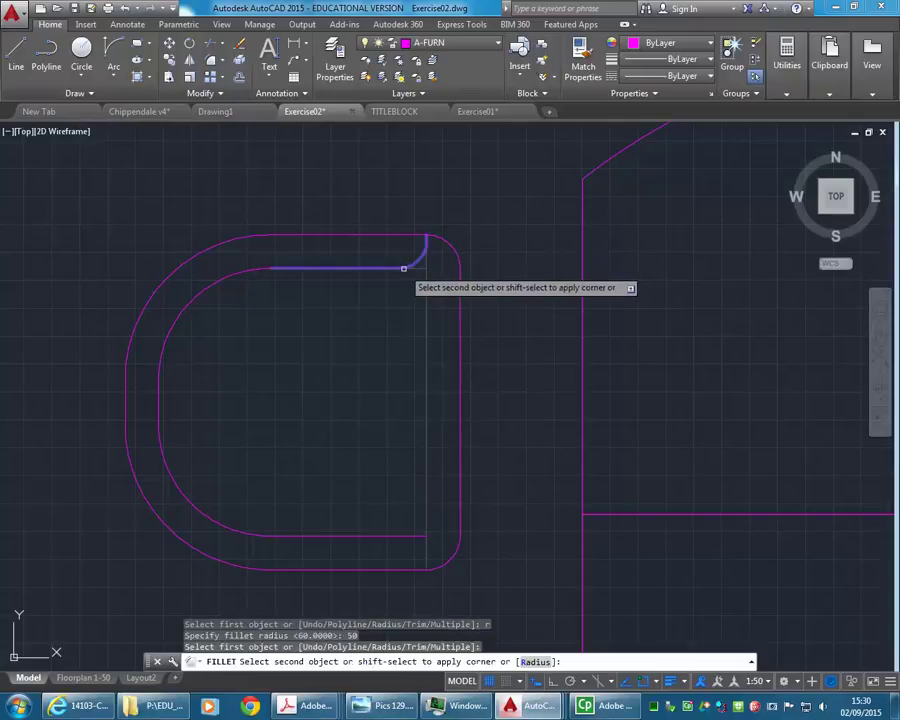
{"action": "left_click", "coordinate": [400, 268]}
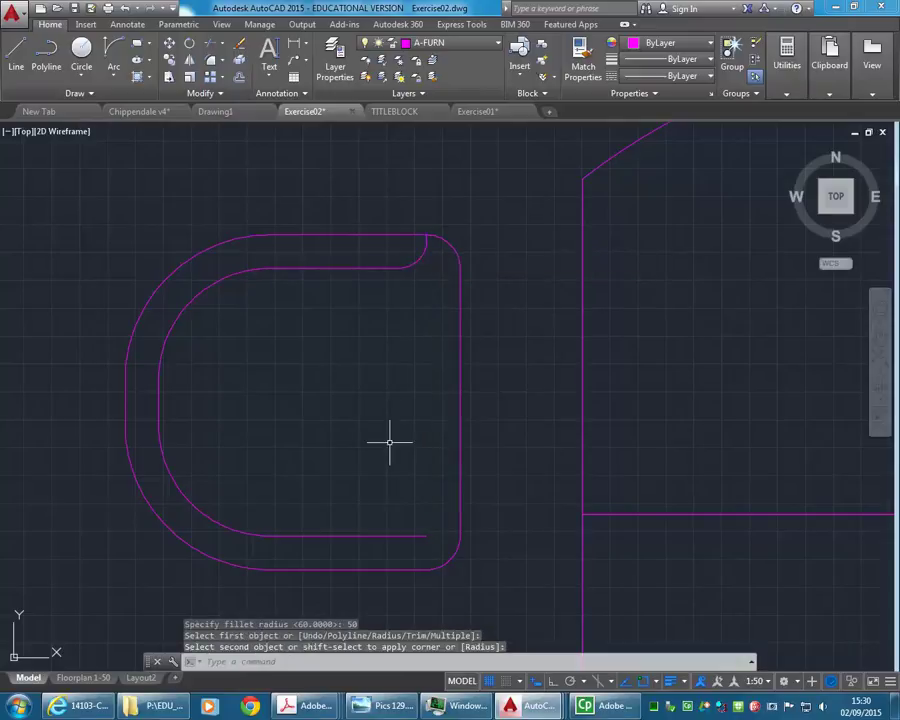
- Erase the inner bottom line and mirror the top fillet arc across a horizontal axis, keeping the source
{"action": "left_click", "coordinate": [366, 533]}
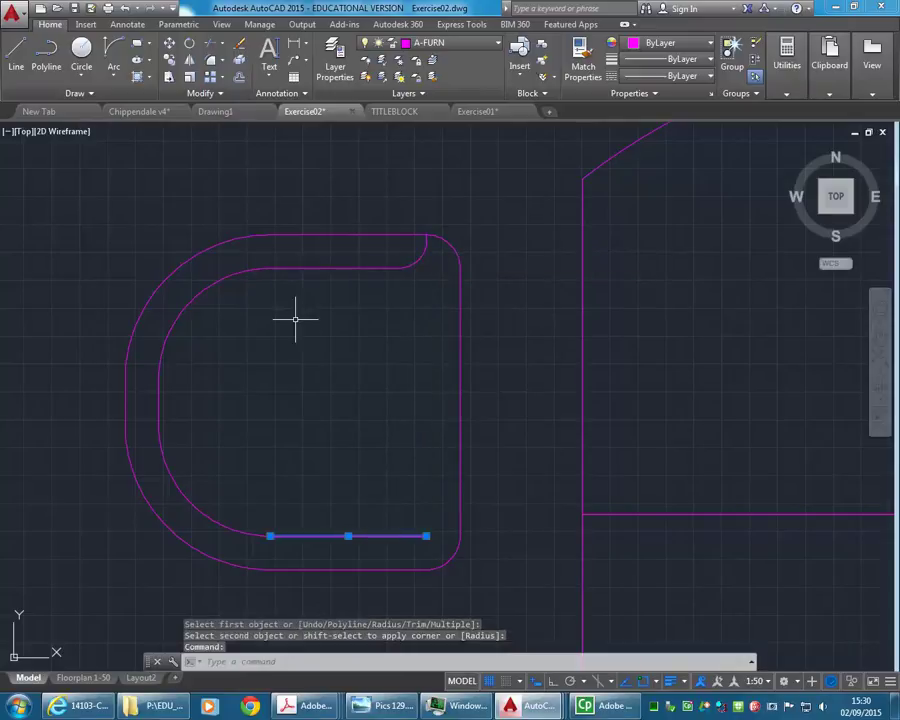
{"action": "key", "text": "Delete"}
{"action": "left_click", "coordinate": [341, 187]}
{"action": "left_click", "coordinate": [436, 298]}
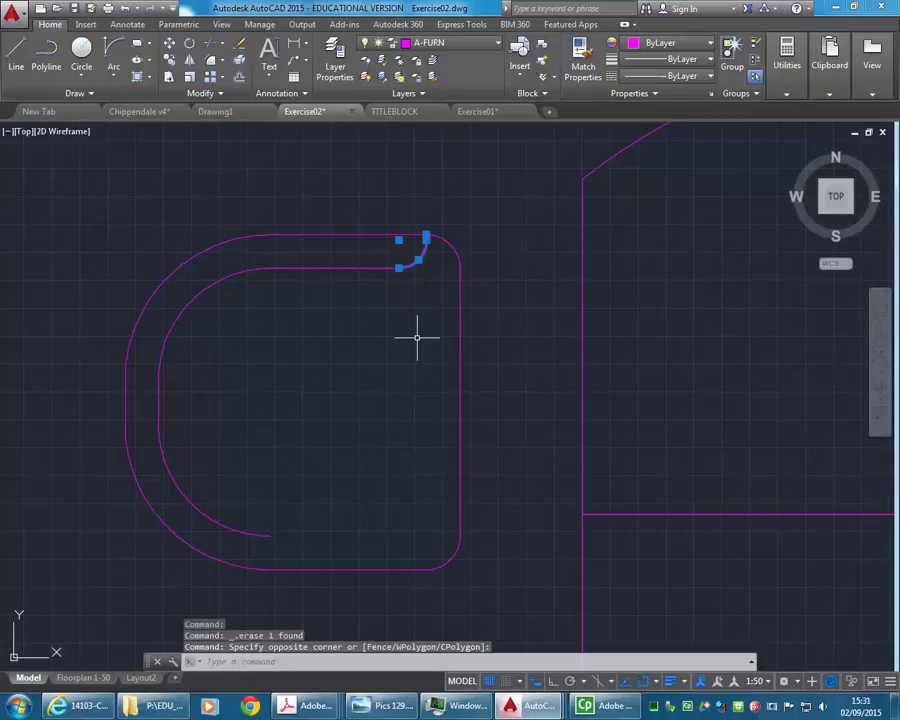
{"action": "left_click", "coordinate": [189, 59]}
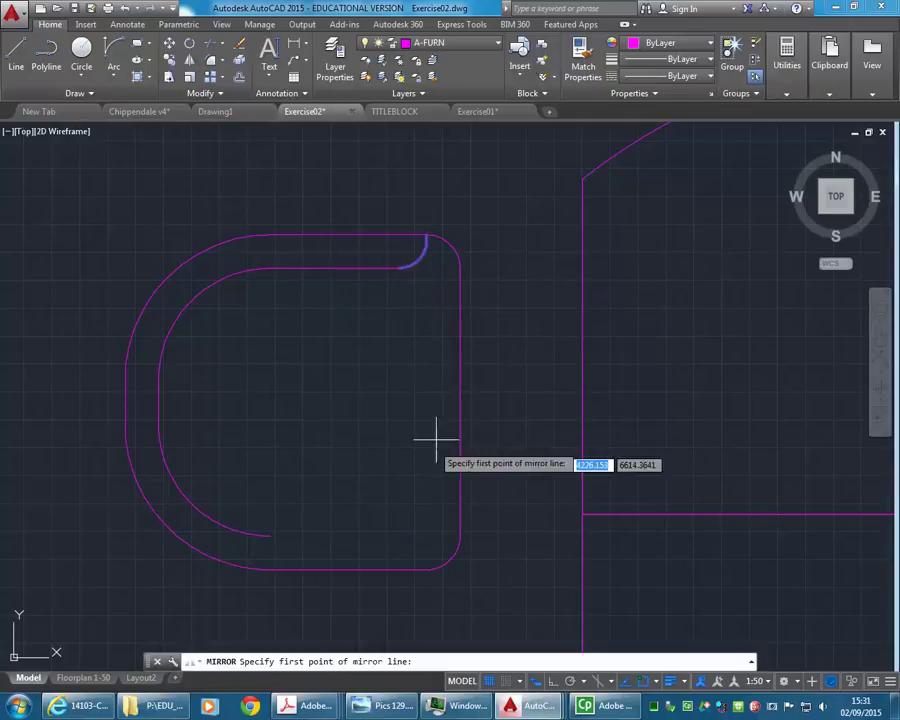
{"action": "left_click", "coordinate": [460, 406]}
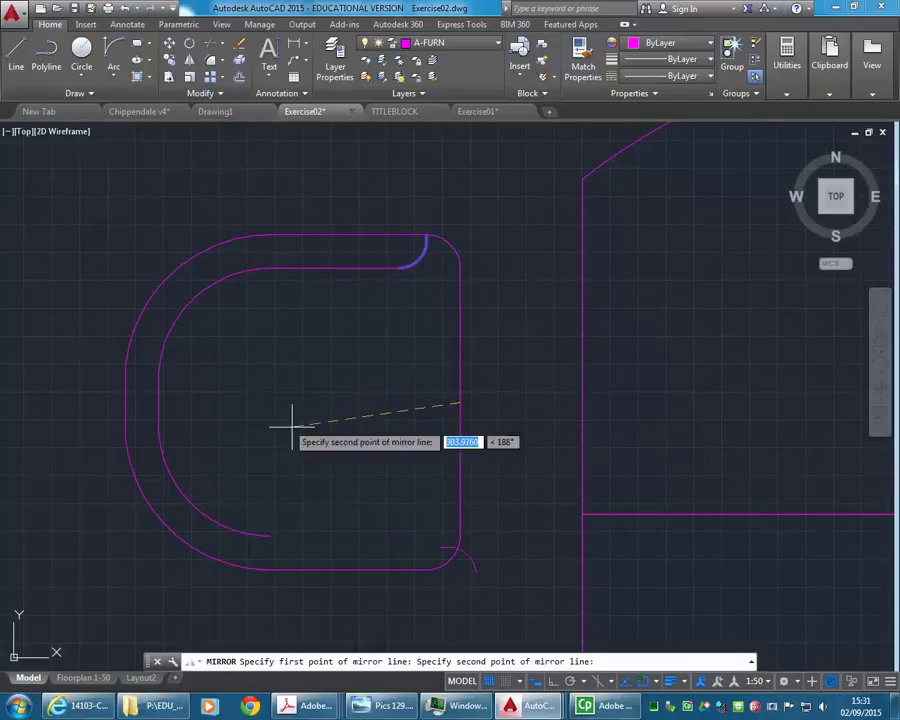
{"action": "key", "text": "F8"}
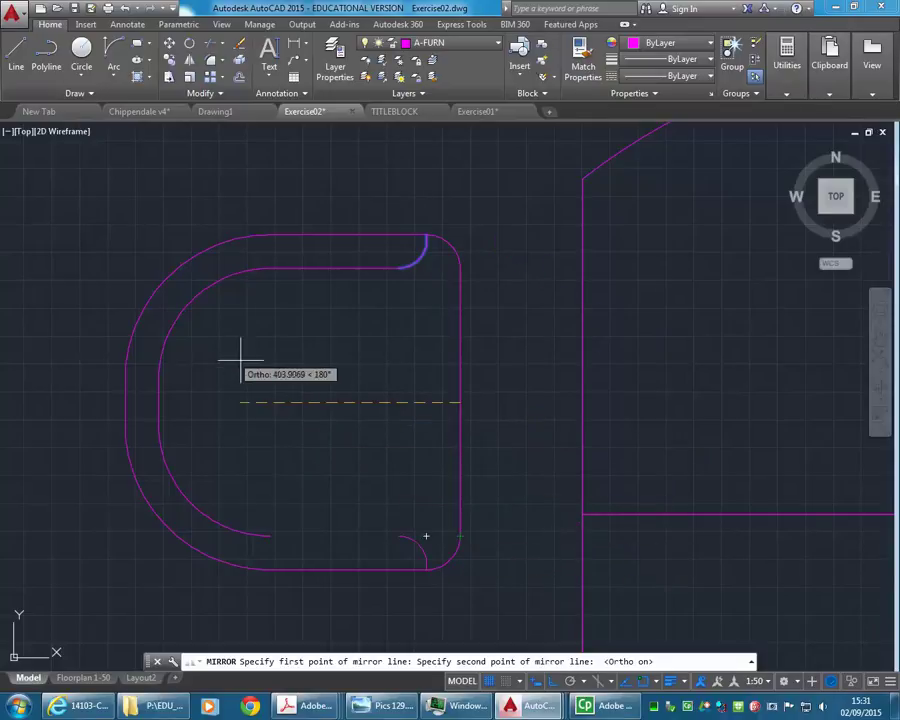
{"action": "left_click", "coordinate": [285, 362]}
{"action": "key", "text": "Return"}
- Mirror the inner top line across the horizontal axis, keeping the original
{"action": "left_click", "coordinate": [334, 268]}
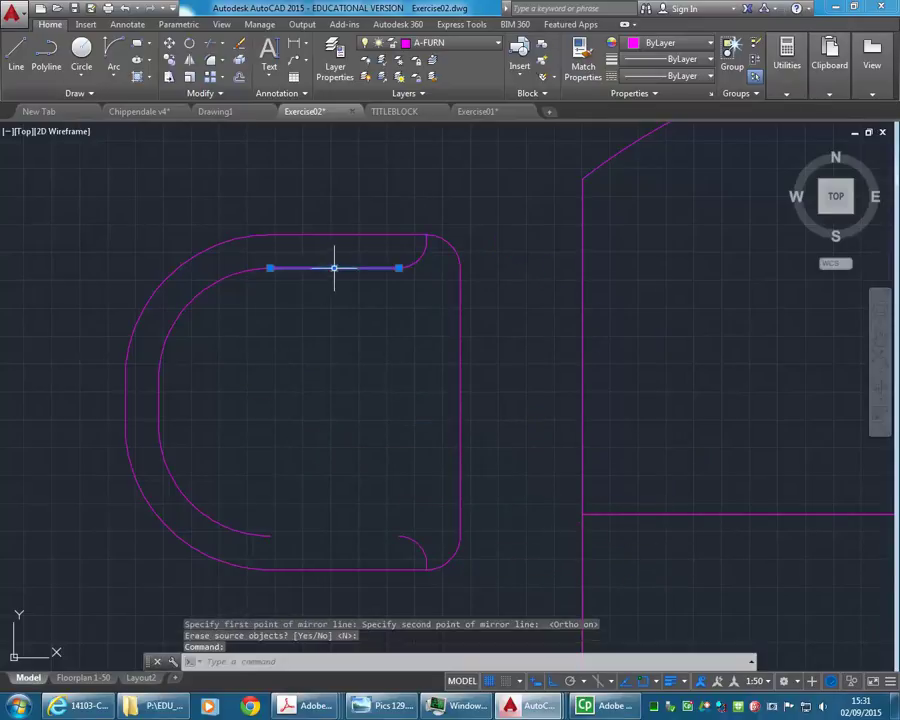
{"action": "key", "text": "Return"}
{"action": "left_click", "coordinate": [450, 410]}
{"action": "left_click", "coordinate": [335, 390]}
{"action": "key", "text": "Return"}
- Highlight step 18's block-making instructions in the boardroom plan steps PDF
{"action": "scroll", "coordinate": [334, 388], "scroll_direction": "down", "scroll_amount": 8}
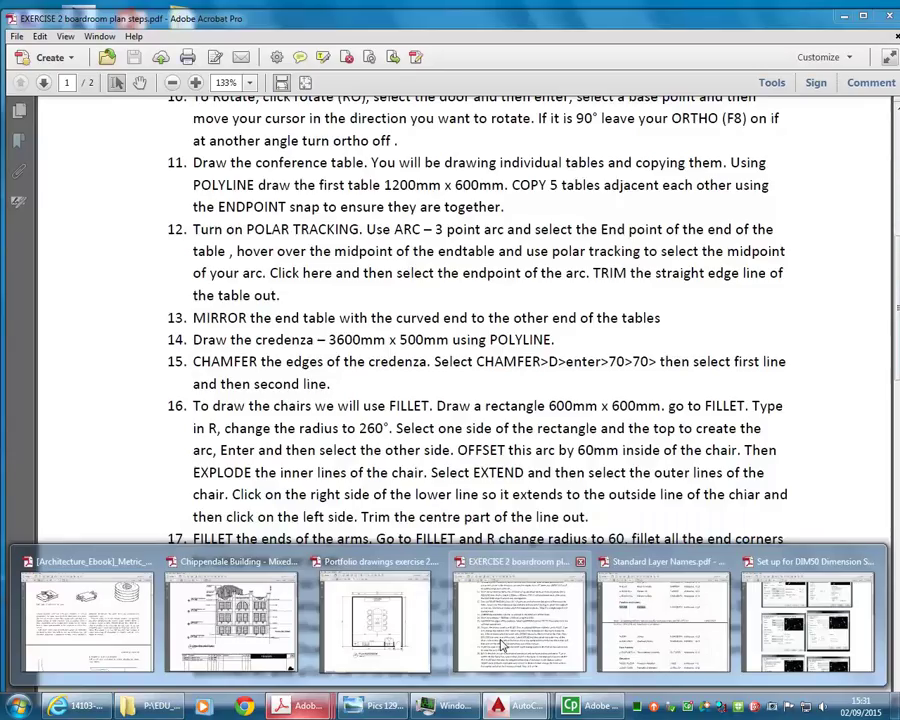
{"action": "left_click", "coordinate": [505, 615]}
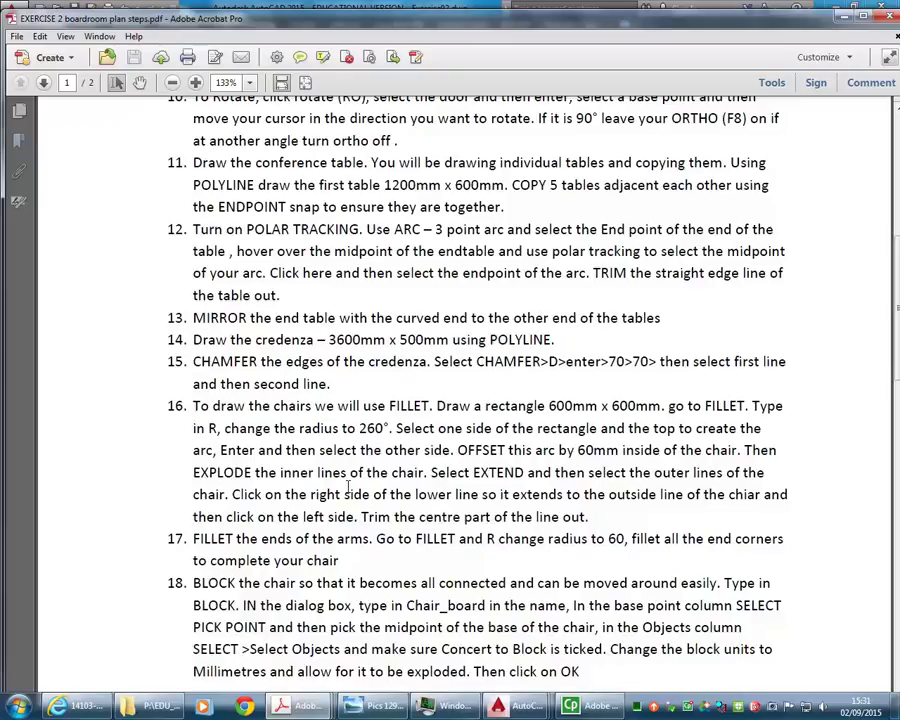
{"action": "left_click_drag", "start_coordinate": [193, 583], "coordinate": [773, 637]}
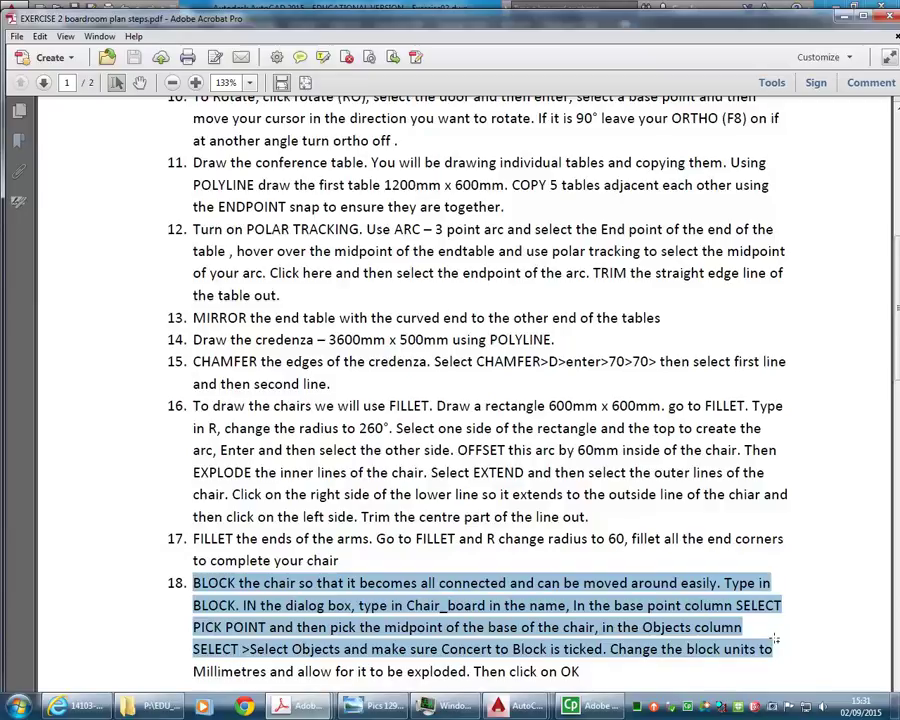
- Window-select the chair and define it as block 'Chair' with base point at the chair's base midpoint
{"action": "key", "text": "alt+Tab"}
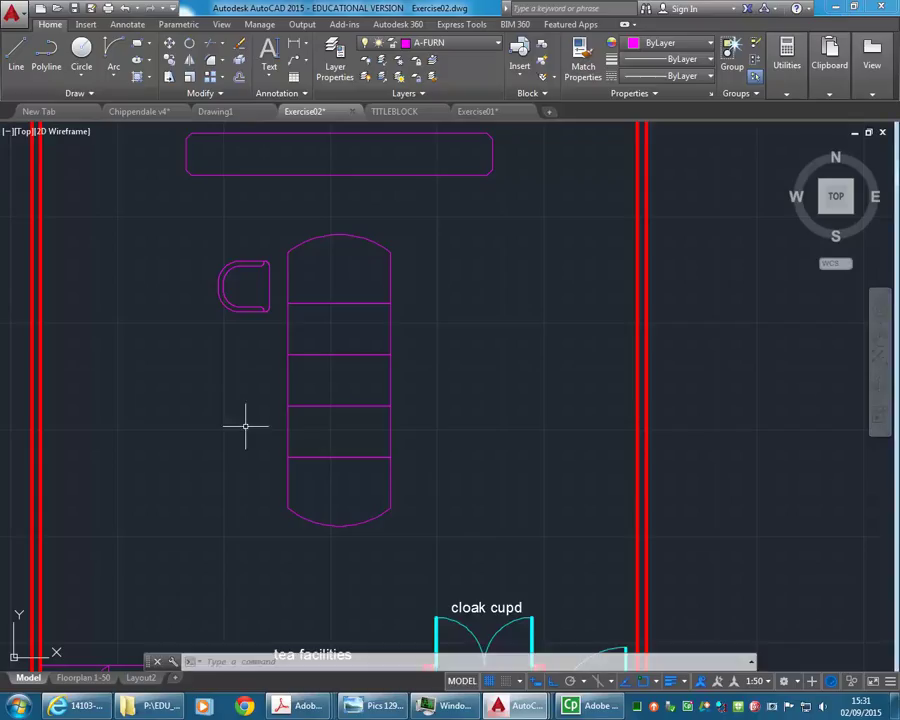
{"action": "scroll", "coordinate": [207, 250], "scroll_direction": "up", "scroll_amount": 2}
{"action": "left_click", "coordinate": [195, 270]}
{"action": "left_click", "coordinate": [293, 372]}
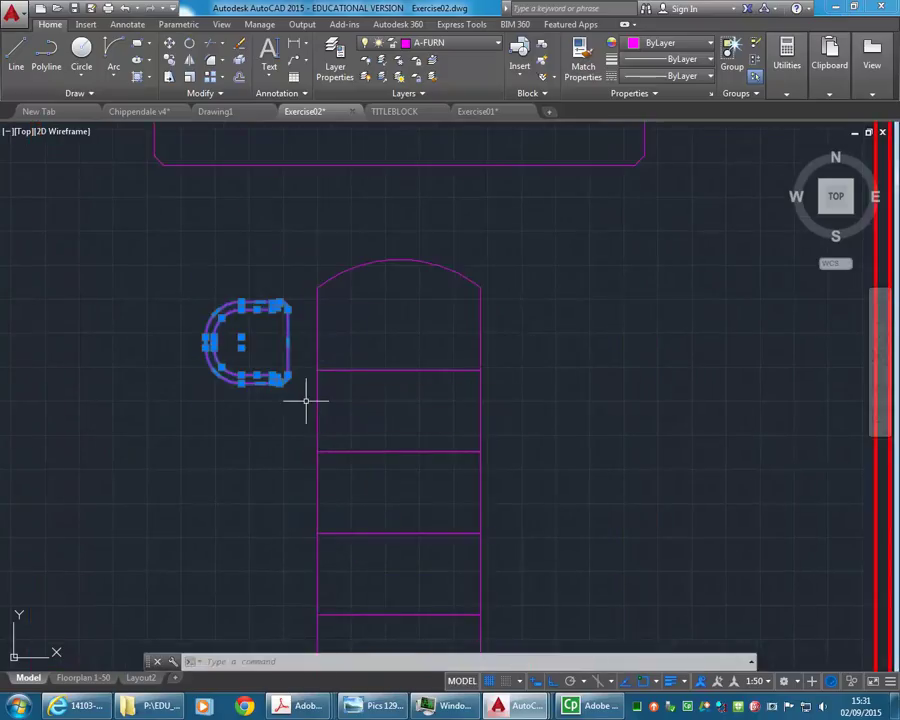
{"action": "left_click", "coordinate": [541, 48]}
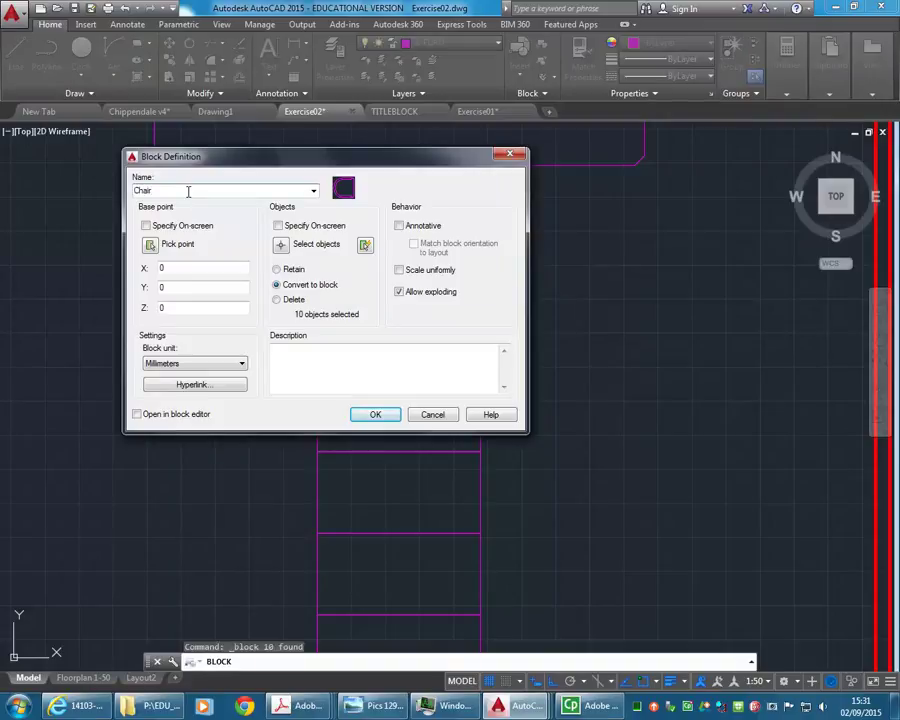
{"action": "left_click", "coordinate": [150, 246]}
{"action": "left_click", "coordinate": [289, 348]}
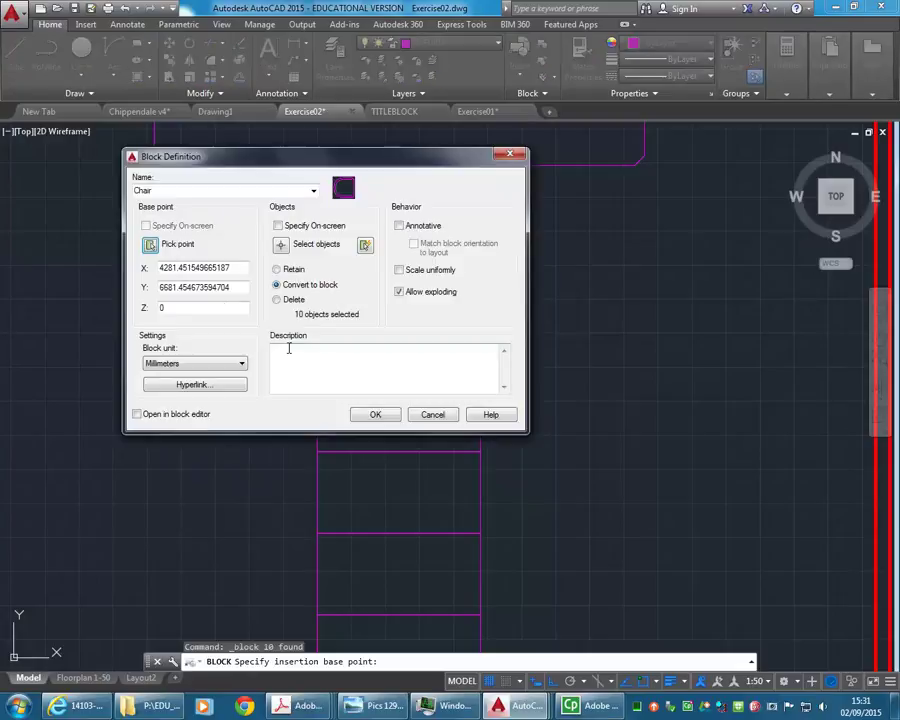
{"action": "left_click", "coordinate": [374, 415]}
- Select the Chair block, start and cancel a copy, then bring up the finished boardroom plan PDF
{"action": "left_click", "coordinate": [276, 378]}
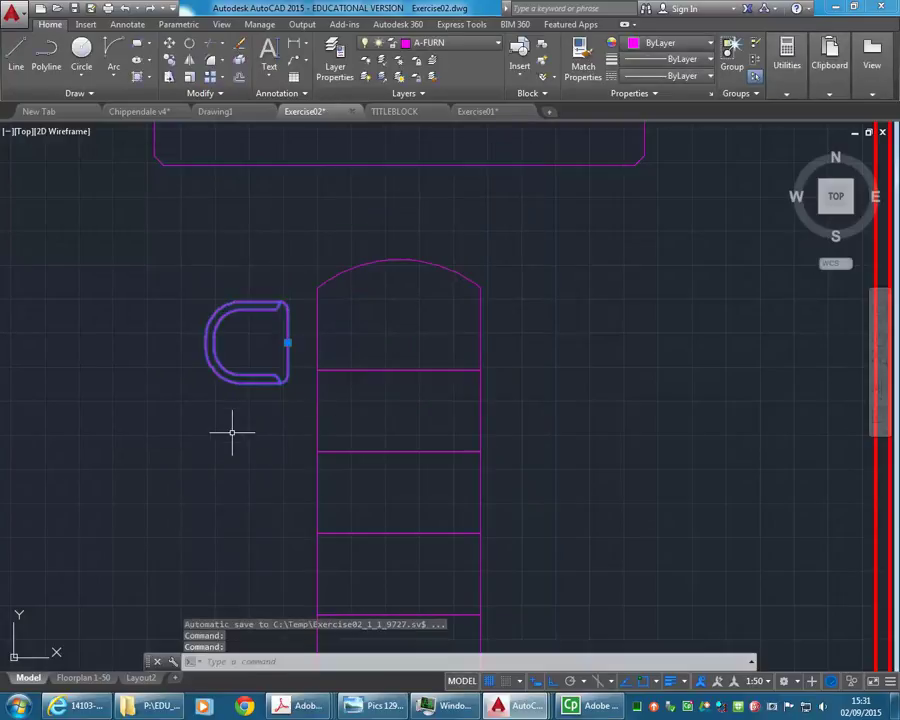
{"action": "scroll", "coordinate": [228, 432], "scroll_direction": "down", "scroll_amount": 4}
{"action": "scroll", "coordinate": [196, 384], "scroll_direction": "up", "scroll_amount": 2}
{"action": "mouse_move", "coordinate": [196, 384]}
{"action": "middle_mouse_down"}
{"action": "mouse_move", "coordinate": [203, 395]}
{"action": "mouse_move", "coordinate": [225, 389]}
{"action": "middle_mouse_up"}
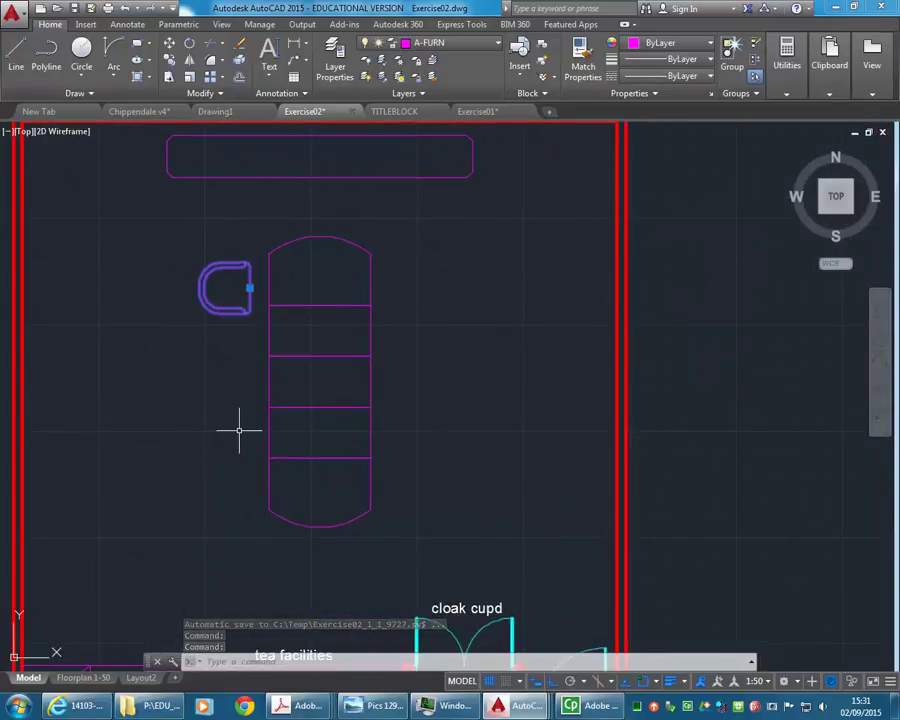
{"action": "left_click", "coordinate": [172, 64]}
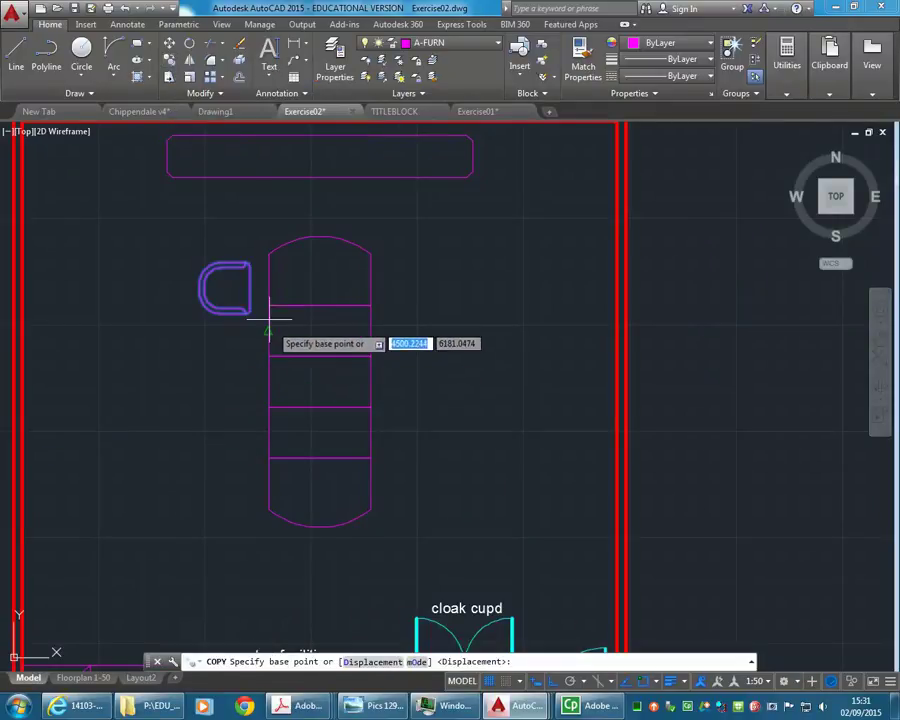
{"action": "key", "text": "Escape"}
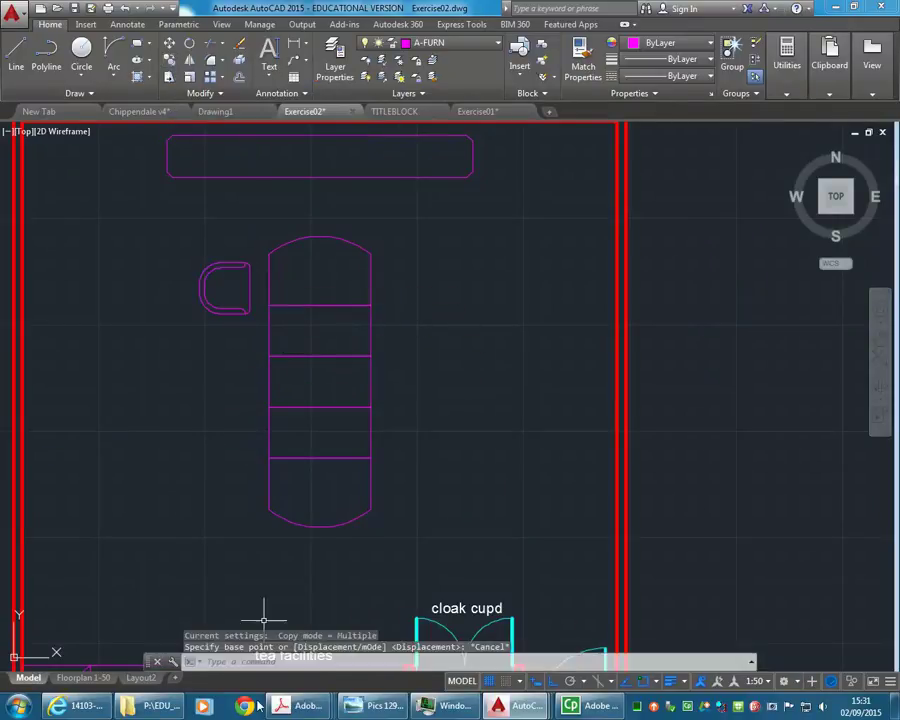
{"action": "mouse_move", "coordinate": [300, 705]}
{"action": "left_click", "coordinate": [318, 619]}
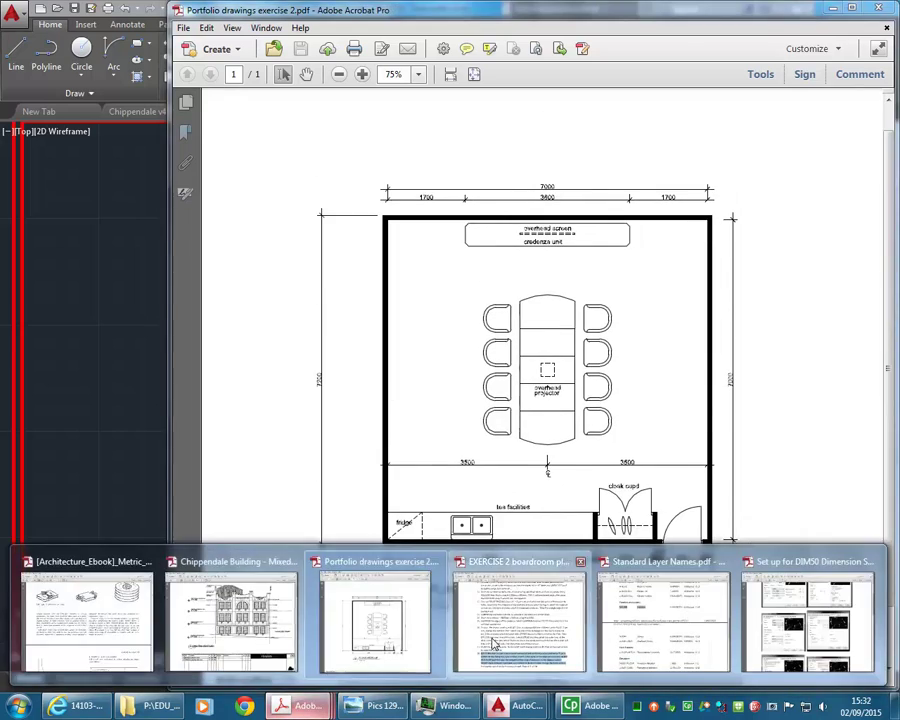
- Read steps 19–26 on page 2 of the steps PDF, then put both PDFs away
{"action": "left_click", "coordinate": [490, 640]}
{"action": "scroll", "coordinate": [304, 507], "scroll_direction": "down", "scroll_amount": 5}
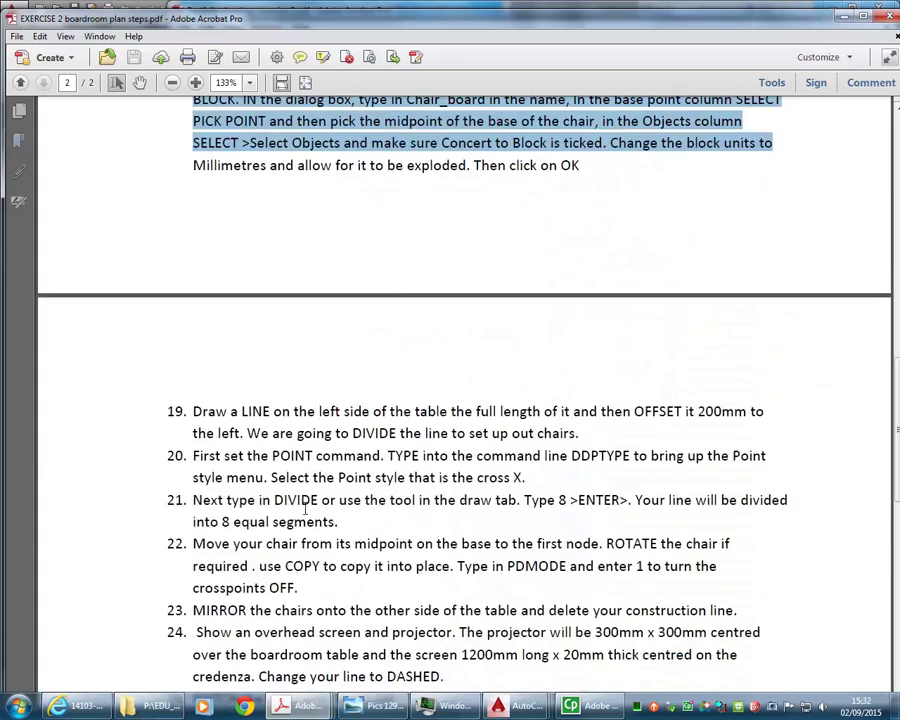
{"action": "scroll", "coordinate": [305, 507], "scroll_direction": "down", "scroll_amount": 2}
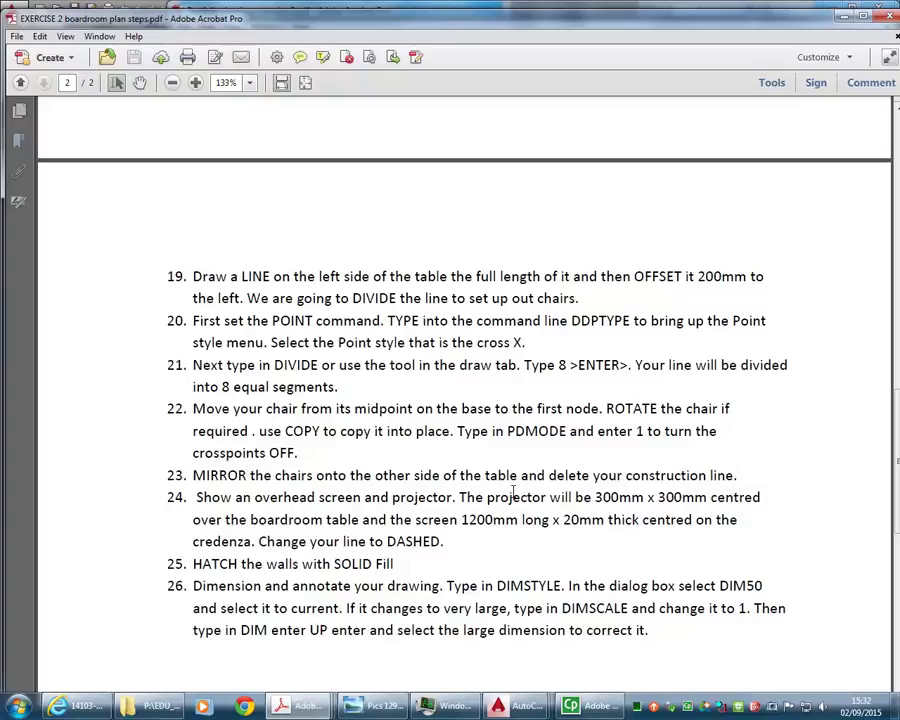
{"action": "left_click", "coordinate": [841, 17]}
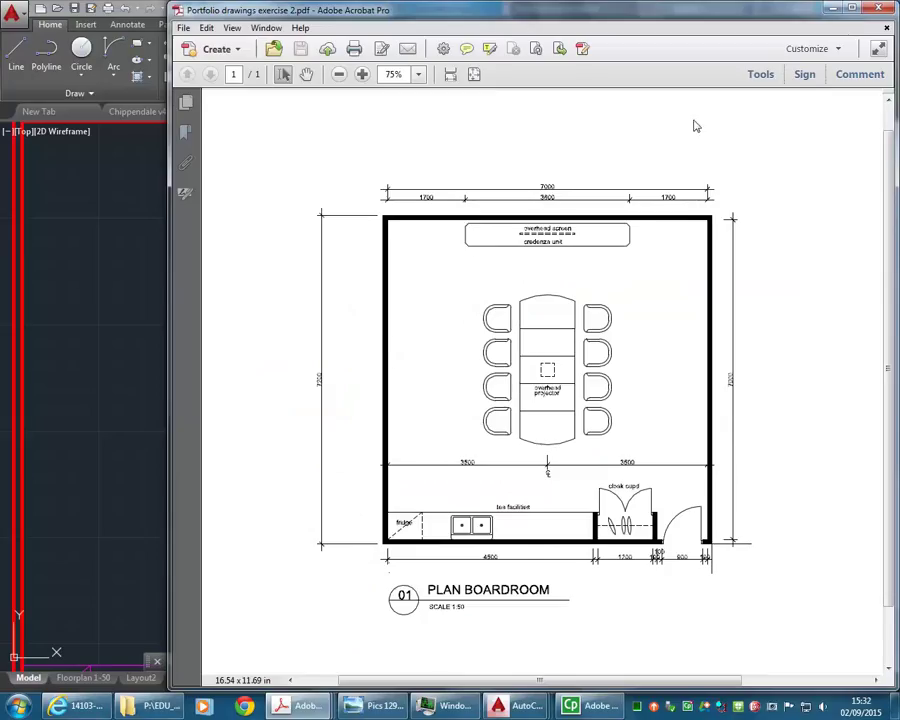
{"action": "left_click", "coordinate": [820, 8]}
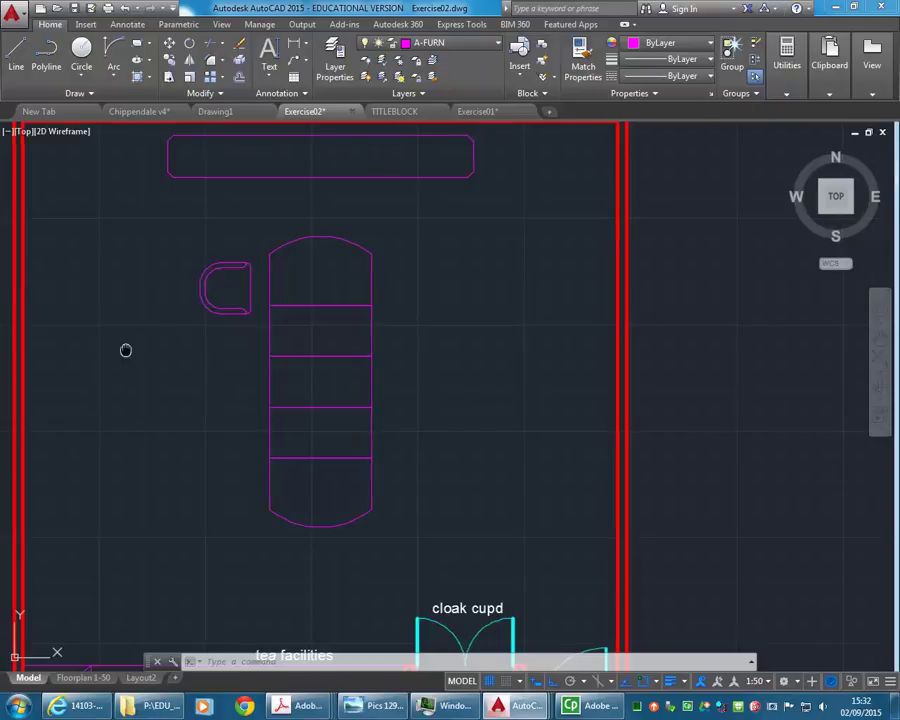
- Select the chair and create a 4-column by 3-row rectangular array spaced 900 apart
{"action": "middle_click_drag", "start_coordinate": [125, 350], "coordinate": [195, 347]}
{"action": "left_click", "coordinate": [302, 306]}
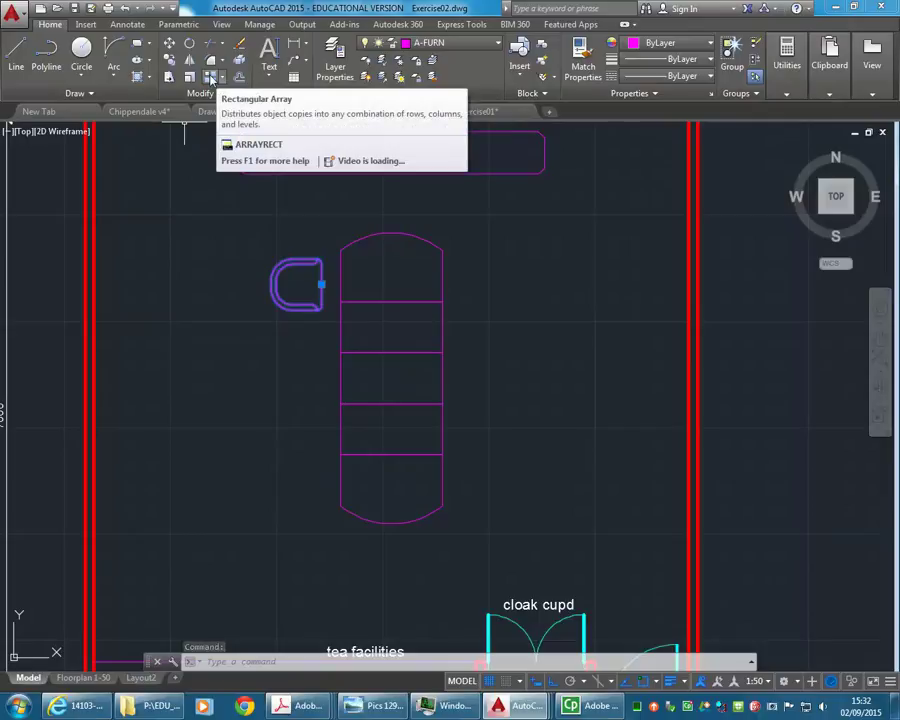
{"action": "left_click", "coordinate": [211, 76]}
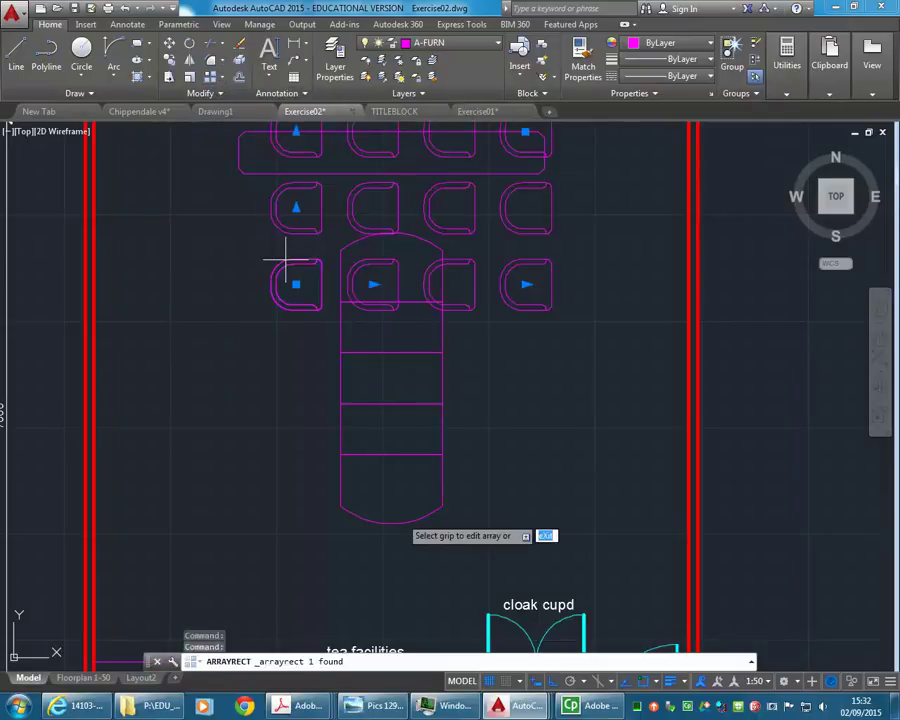
{"action": "scroll", "coordinate": [418, 486], "scroll_direction": "down", "scroll_amount": 2}
{"action": "middle_click_drag", "start_coordinate": [418, 486], "coordinate": [358, 458]}
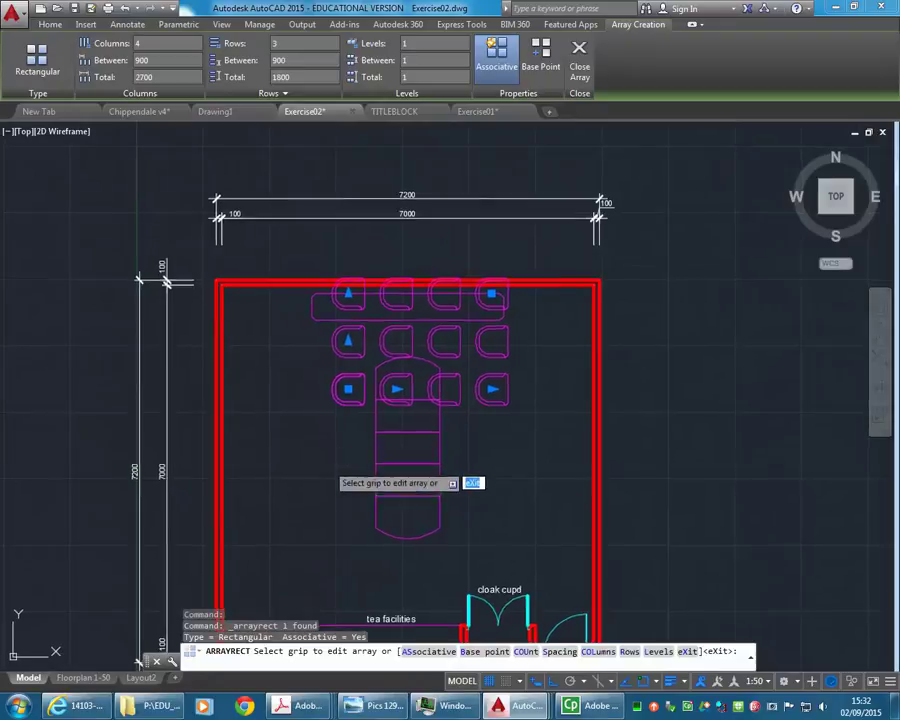
{"action": "scroll", "coordinate": [345, 468], "scroll_direction": "up", "scroll_amount": 2}
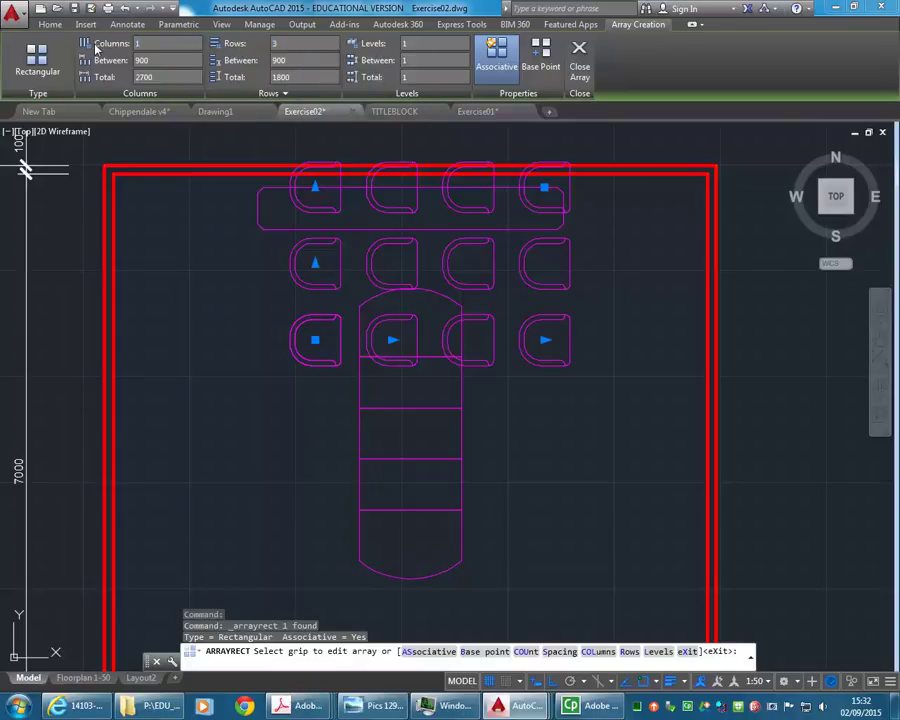
- Reduce the chair array to a single column with 4 rows
{"action": "key", "text": "Return"}
{"action": "left_click", "coordinate": [293, 43]}
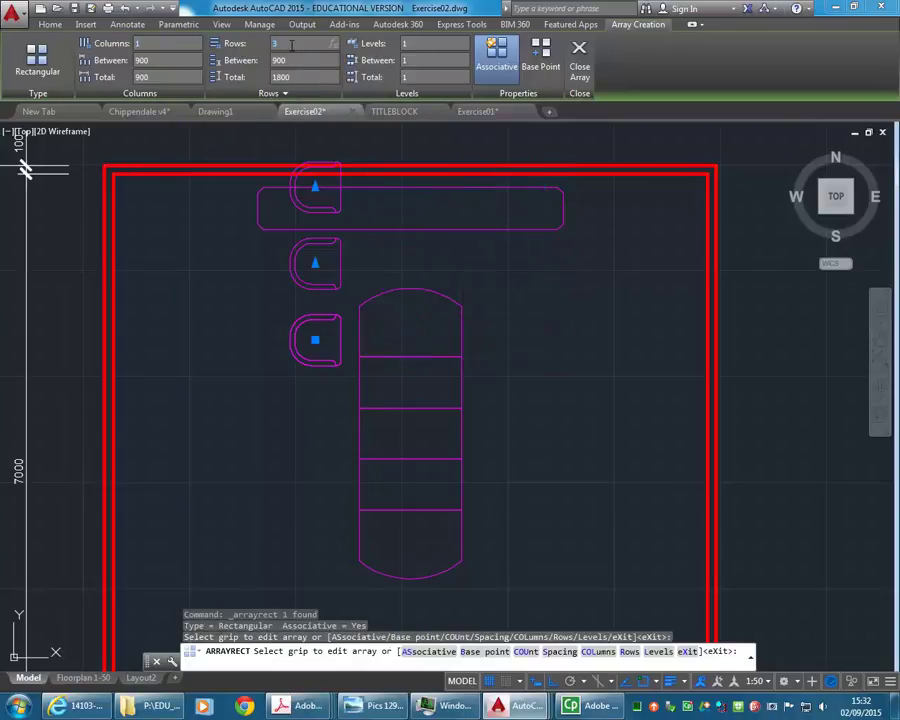
{"action": "type", "text": "4"}
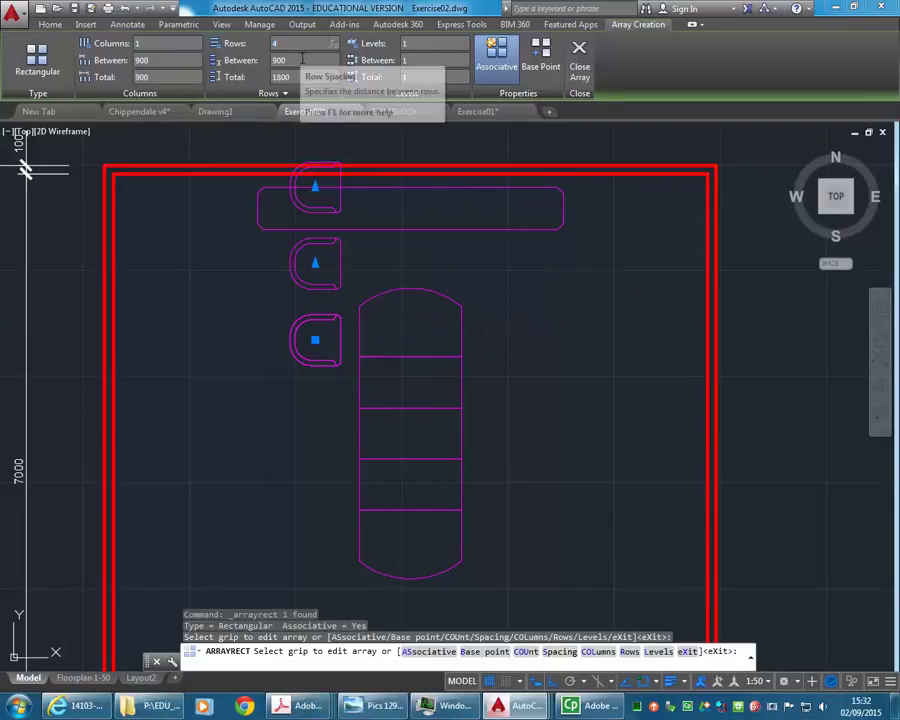
{"action": "key", "text": "Return"}
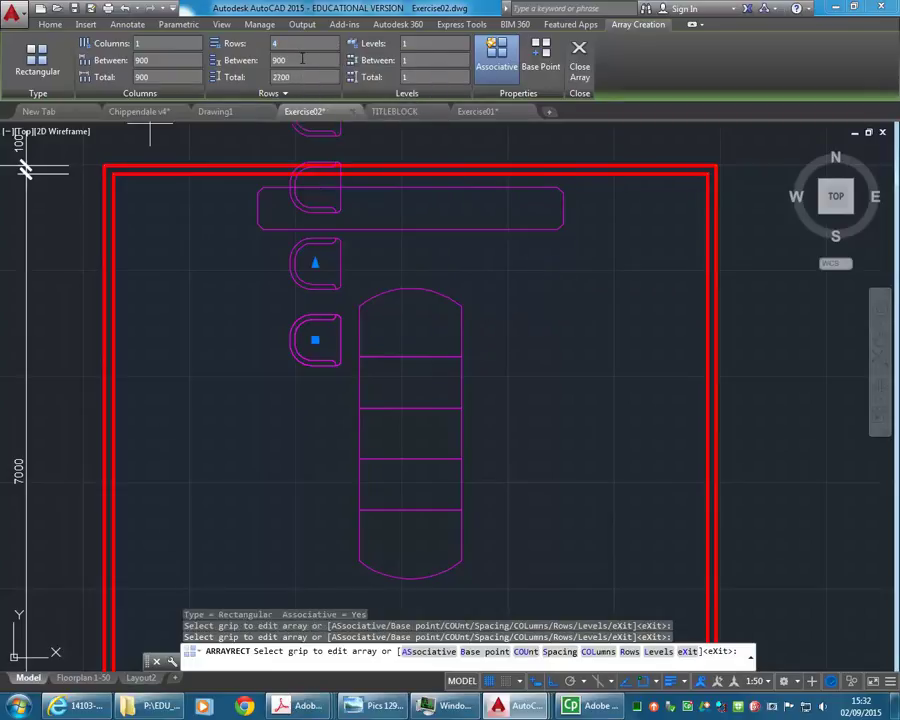
{"action": "scroll", "coordinate": [283, 321], "scroll_direction": "down", "scroll_amount": 4}
{"action": "scroll", "coordinate": [313, 318], "scroll_direction": "up", "scroll_amount": 2}
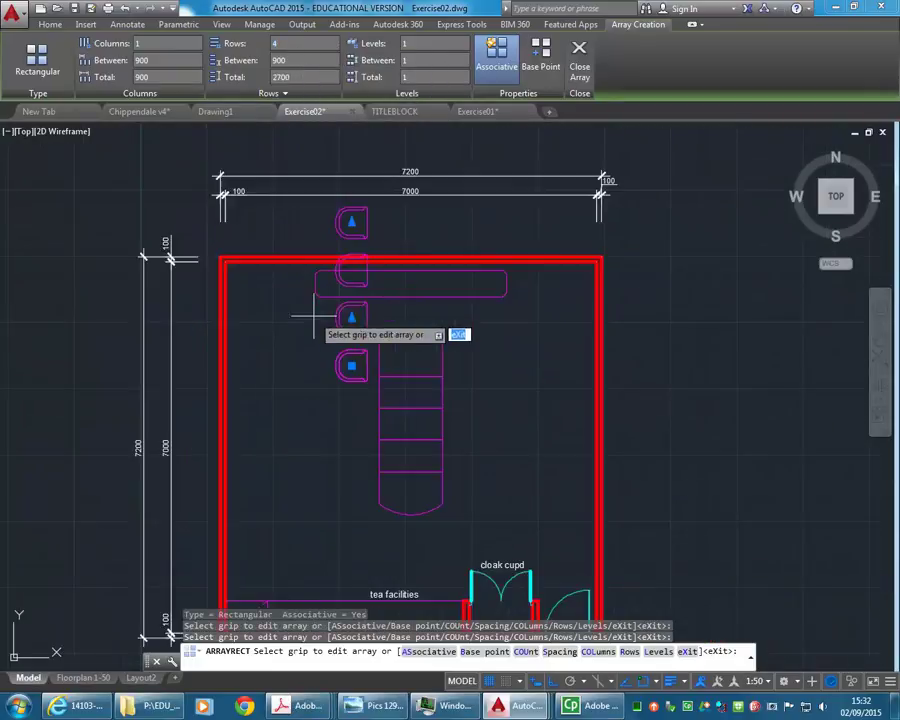
- Reset the row grips so the four chairs run downward along the table's left side
{"action": "left_click", "coordinate": [351, 222]}
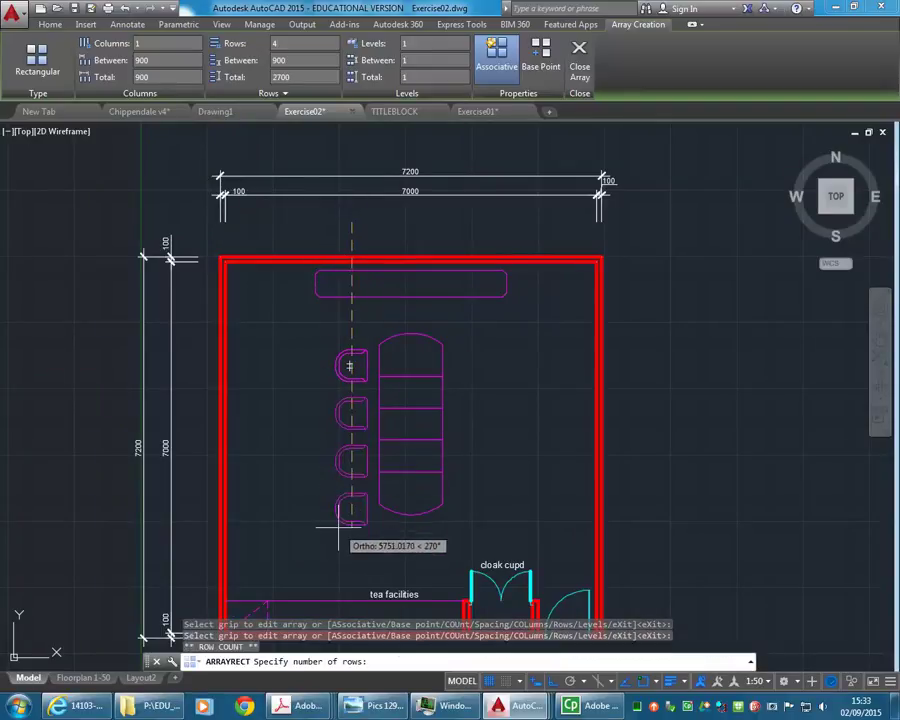
{"action": "left_click", "coordinate": [338, 527]}
{"action": "scroll", "coordinate": [275, 480], "scroll_direction": "up", "scroll_amount": 2}
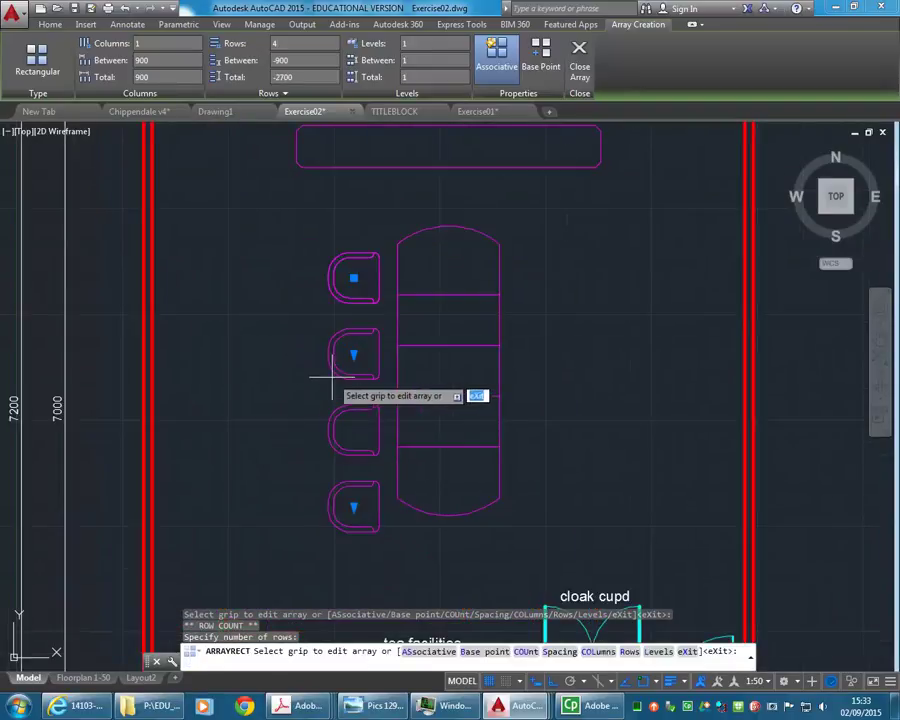
{"action": "left_click", "coordinate": [353, 507]}
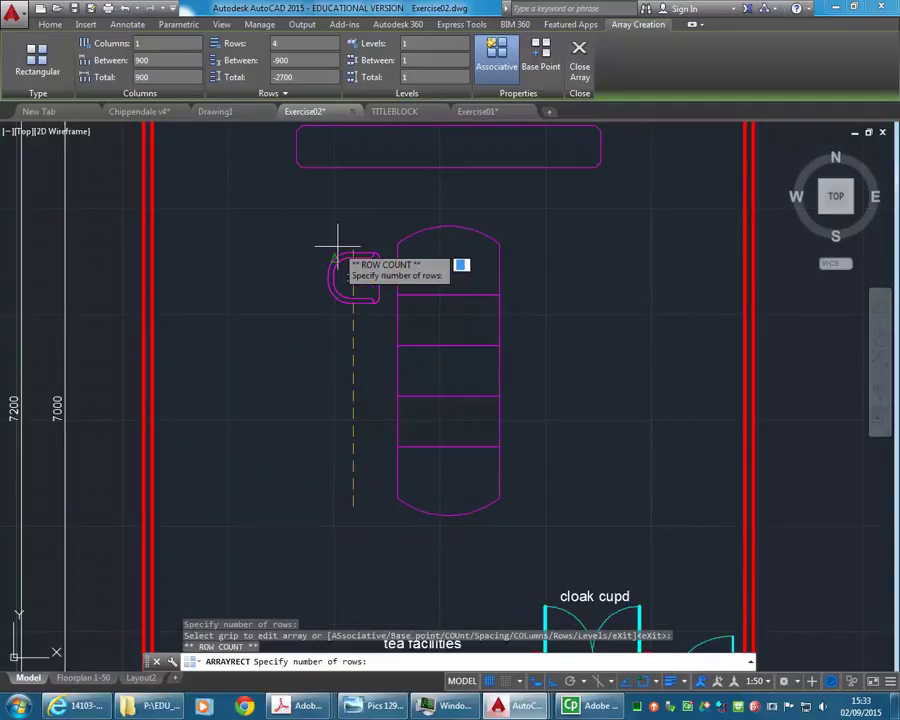
{"action": "scroll", "coordinate": [315, 291], "scroll_direction": "down", "scroll_amount": 2}
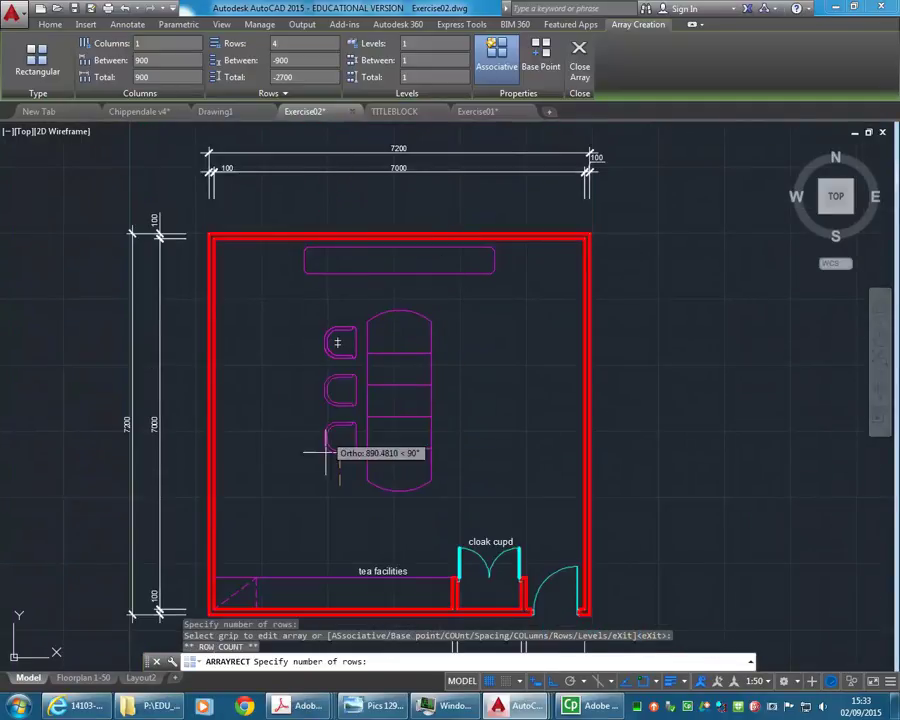
{"action": "left_click", "coordinate": [318, 516]}
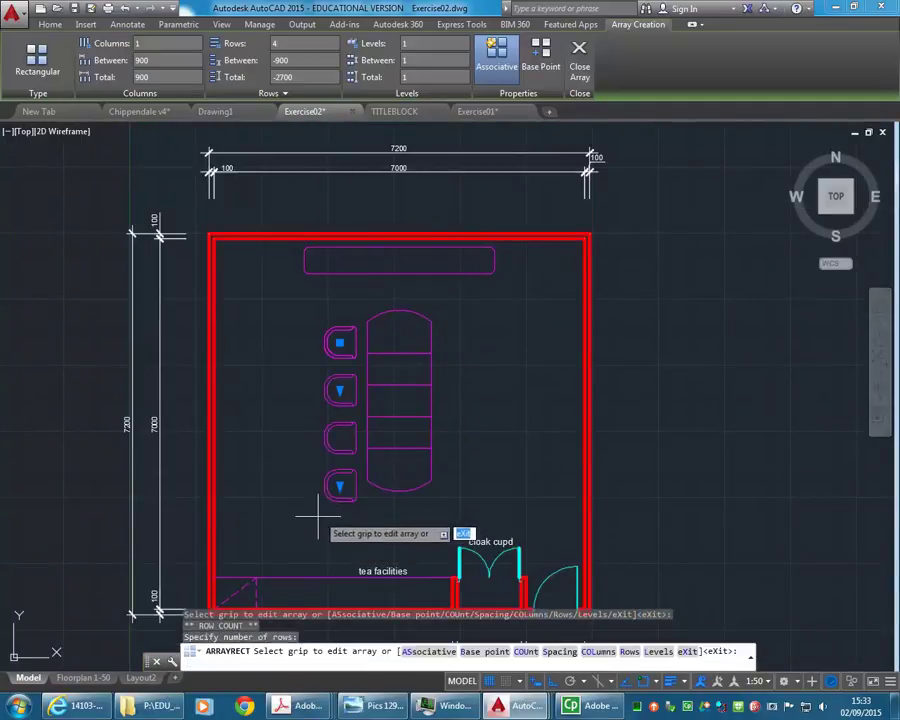
{"action": "scroll", "coordinate": [345, 400], "scroll_direction": "up", "scroll_amount": 3}
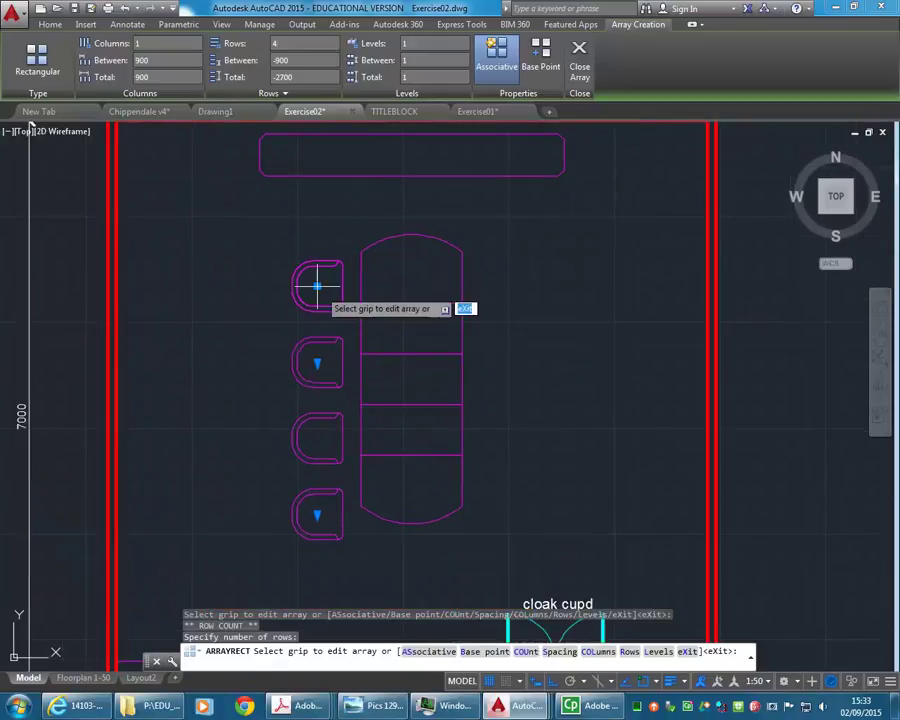
- Tighten the row spacing to about -753.57, then exit the array back to the Home tab
{"action": "left_click", "coordinate": [317, 362]}
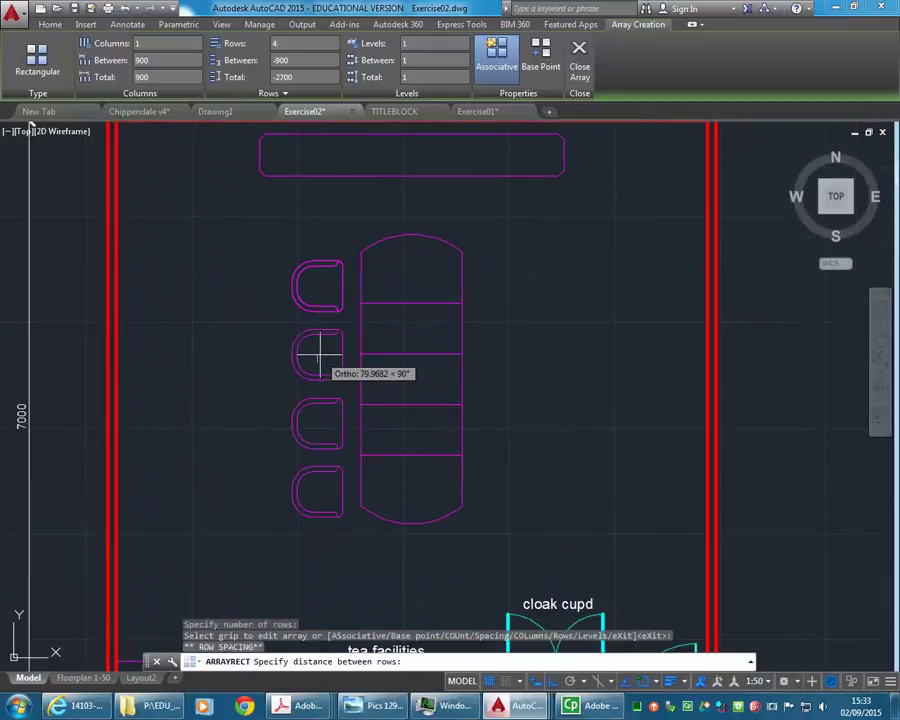
{"action": "left_click", "coordinate": [319, 346]}
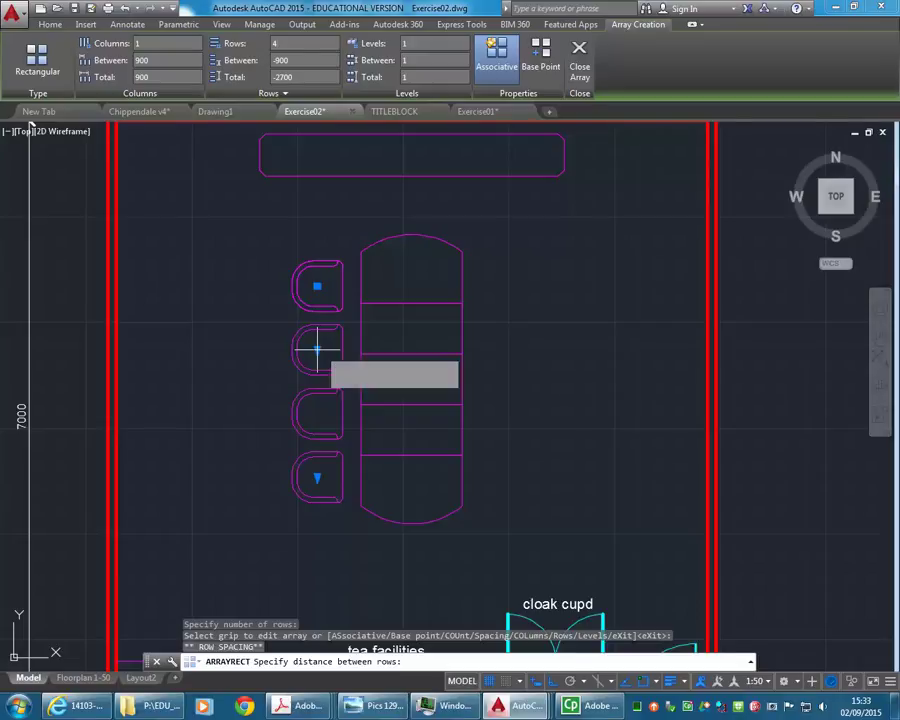
{"action": "middle_click_drag", "start_coordinate": [257, 467], "coordinate": [240, 467]}
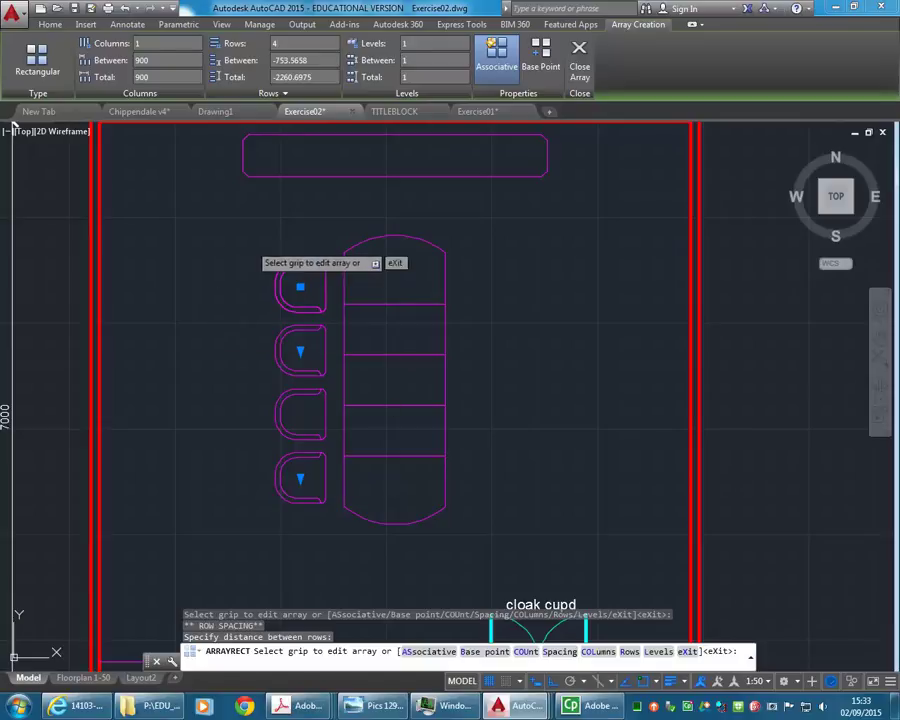
{"action": "key", "text": "Escape"}
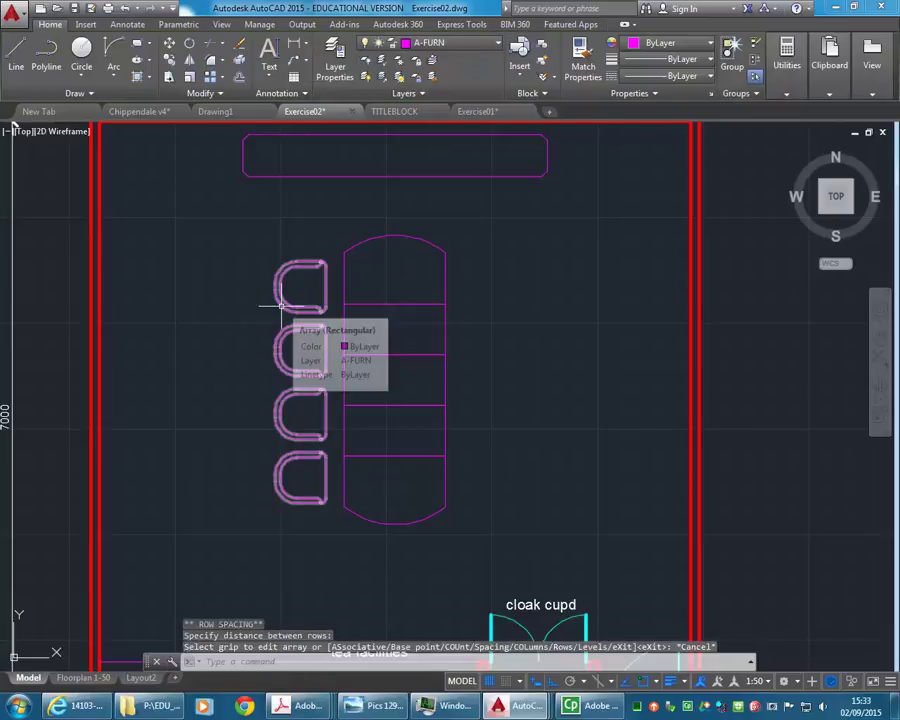
{"action": "left_click", "coordinate": [281, 305]}
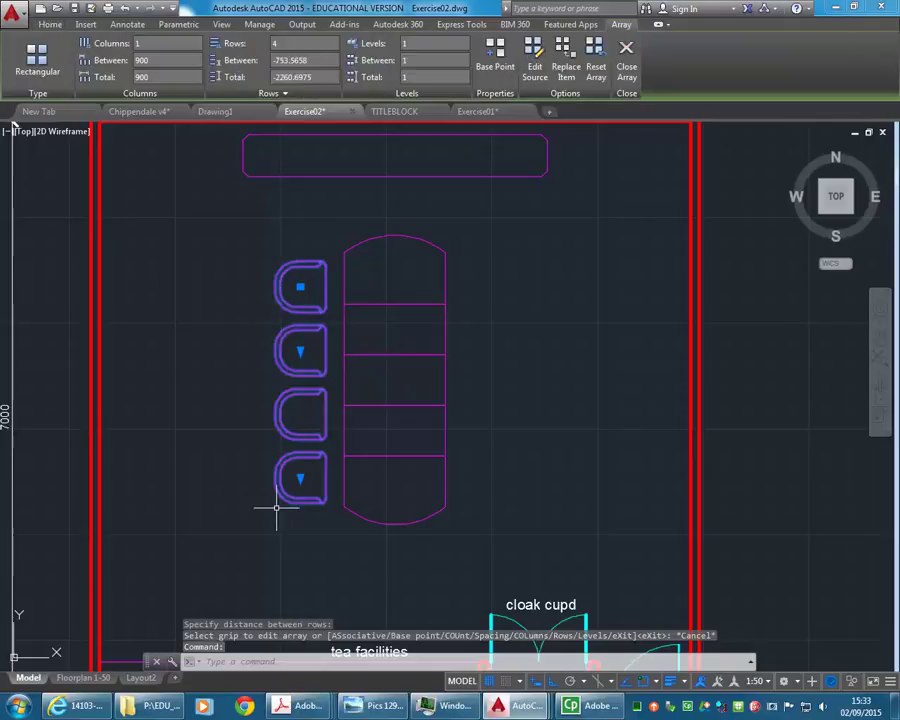
{"action": "left_click", "coordinate": [48, 23]}
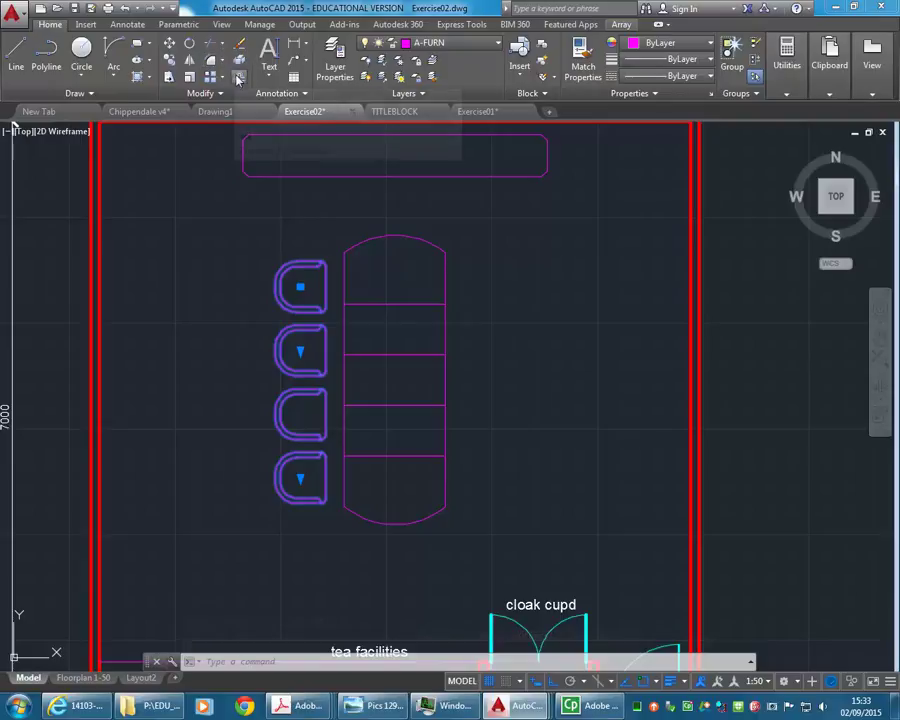
- Mirror the chair column about the table's vertical centreline, keeping the originals
{"action": "left_click", "coordinate": [189, 59]}
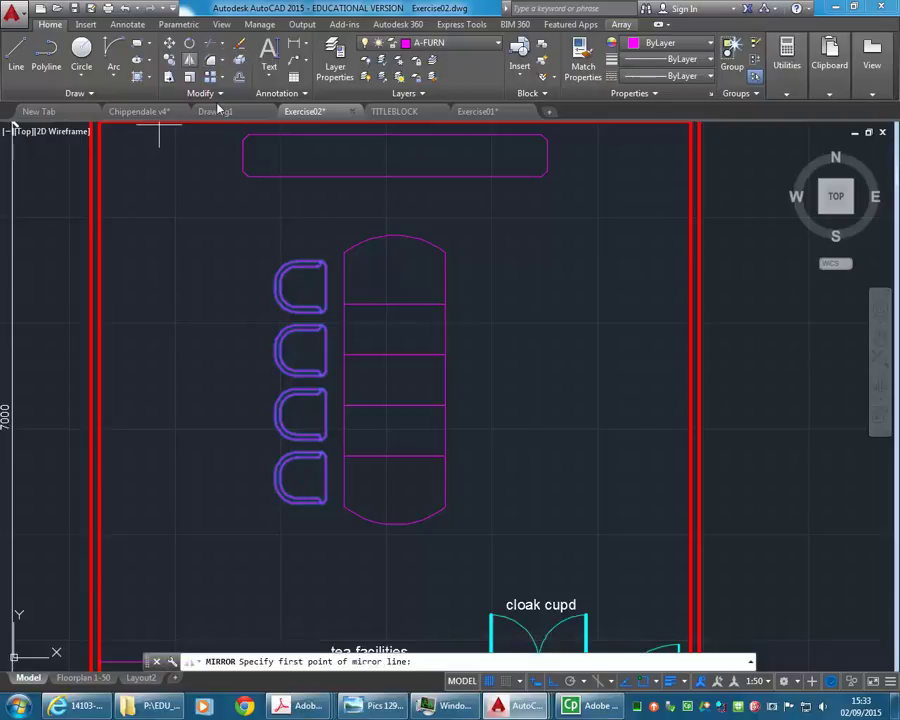
{"action": "left_click", "coordinate": [395, 237]}
{"action": "left_click", "coordinate": [391, 300]}
{"action": "right_click", "coordinate": [391, 300]}
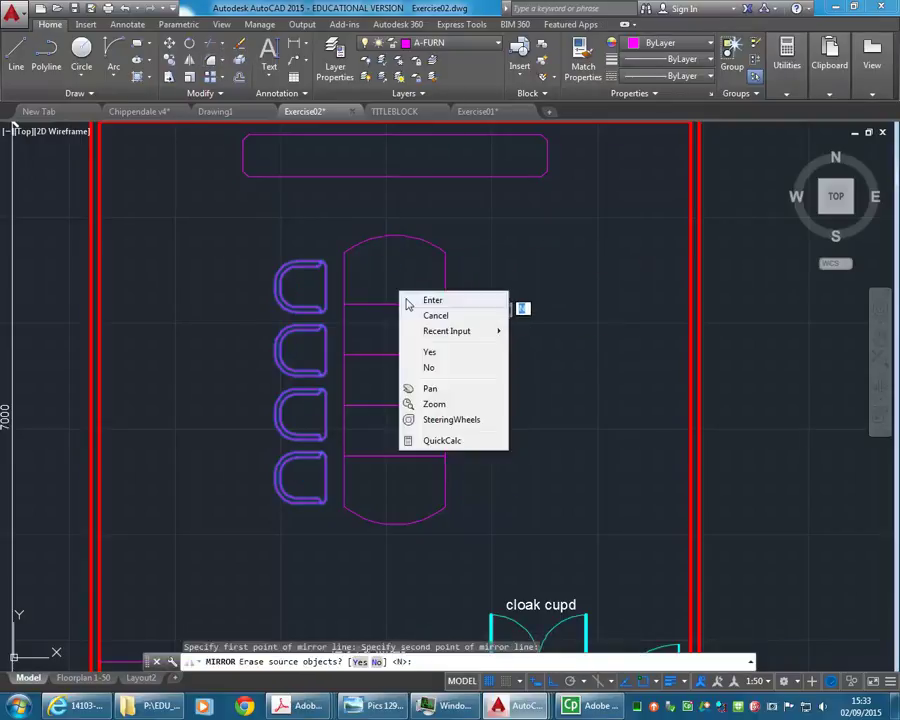
{"action": "left_click", "coordinate": [410, 297]}
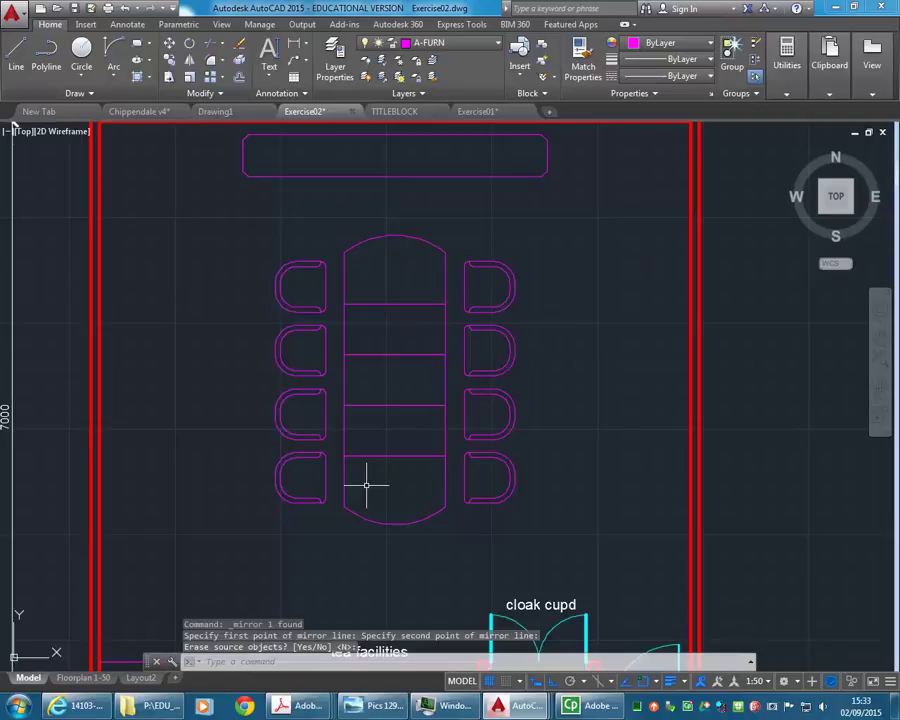
- Window-select the table and eight chairs and move them lower in the room
{"action": "left_click", "coordinate": [232, 210]}
{"action": "left_click", "coordinate": [551, 519]}
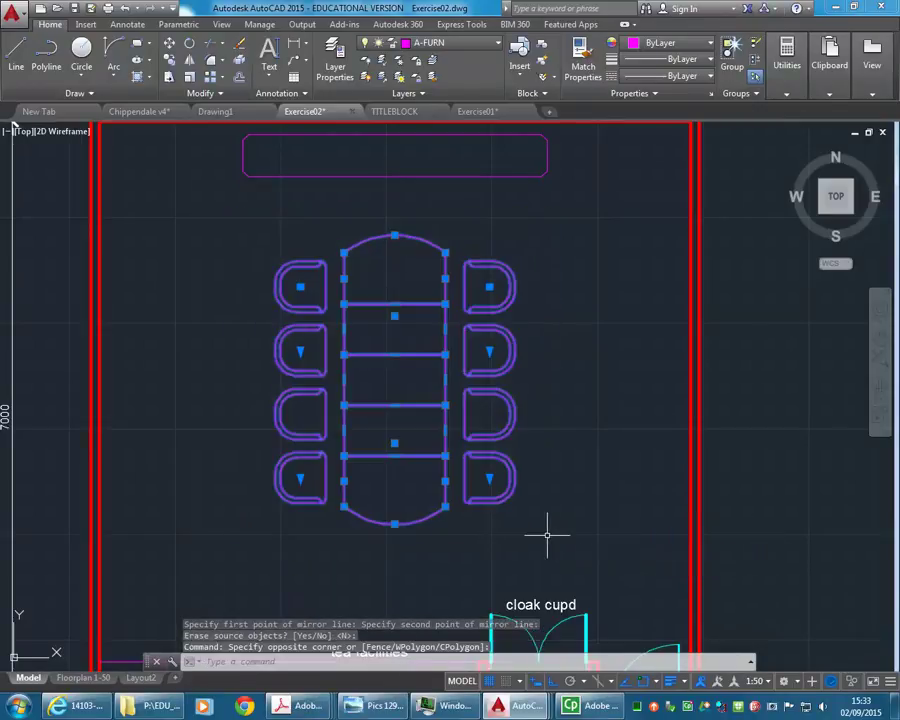
{"action": "left_click", "coordinate": [170, 44]}
{"action": "left_click", "coordinate": [249, 357]}
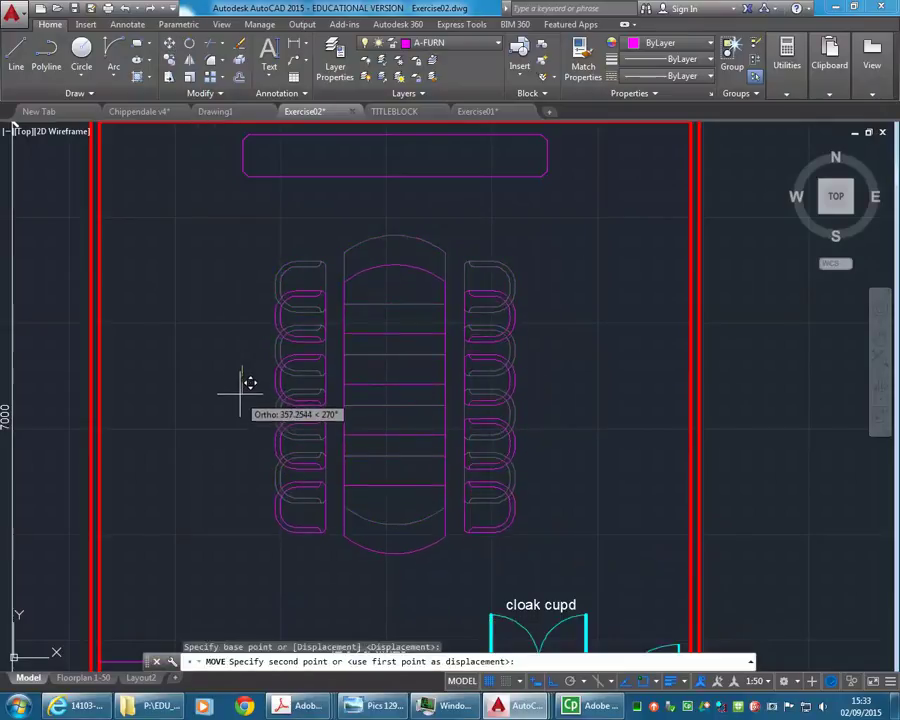
{"action": "left_click", "coordinate": [242, 392]}
{"action": "scroll", "coordinate": [243, 362], "scroll_direction": "down", "scroll_amount": 3}
{"action": "scroll", "coordinate": [240, 376], "scroll_direction": "up", "scroll_amount": 1}
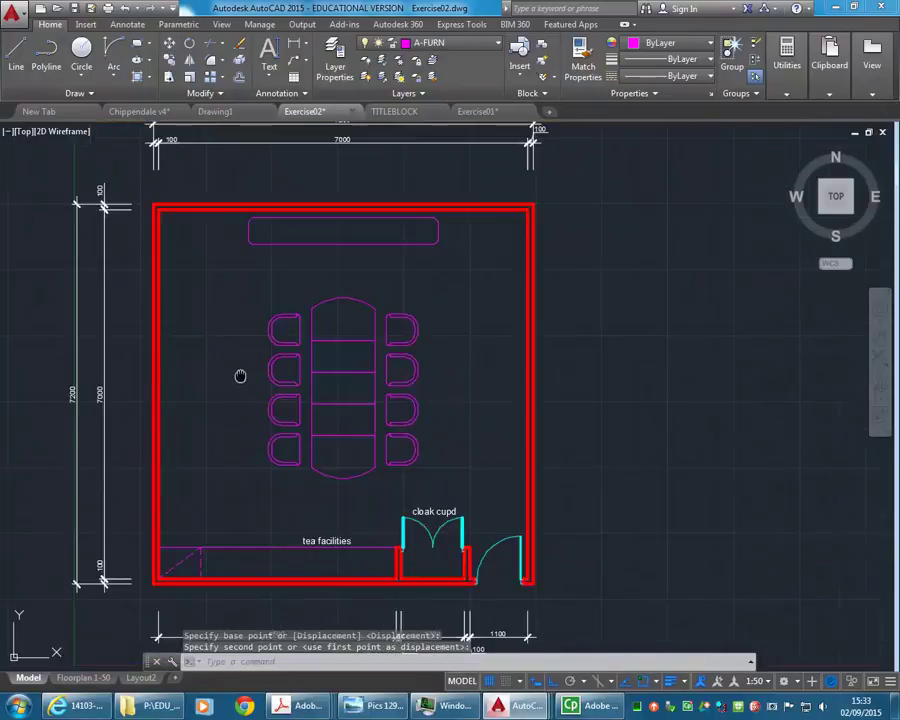
{"action": "middle_click_drag", "start_coordinate": [240, 376], "coordinate": [256, 367]}
{"action": "mouse_move", "coordinate": [300, 706]}
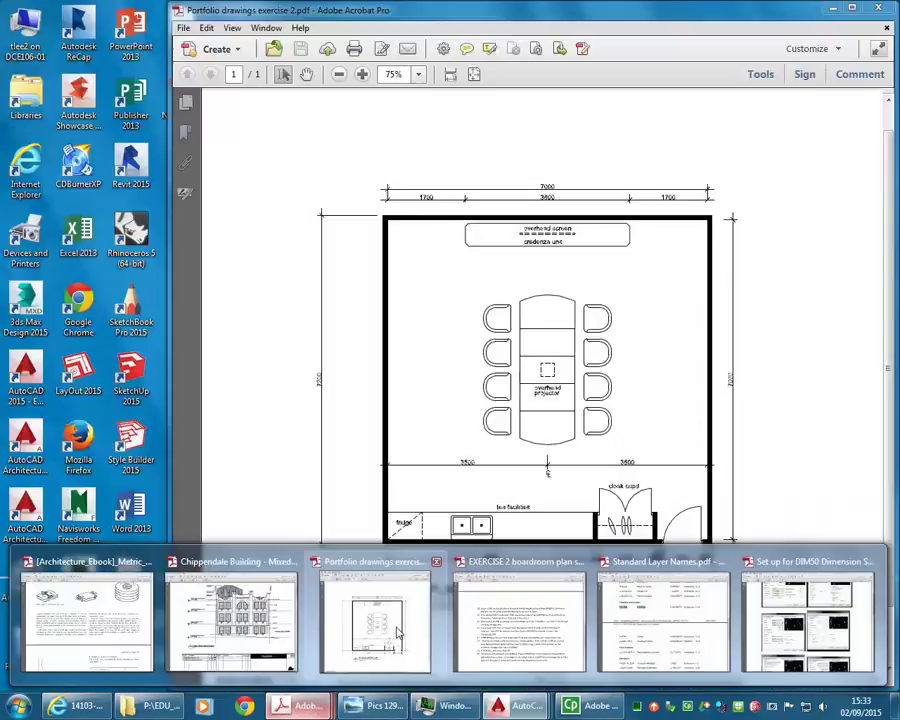
{"action": "left_click", "coordinate": [394, 630]}
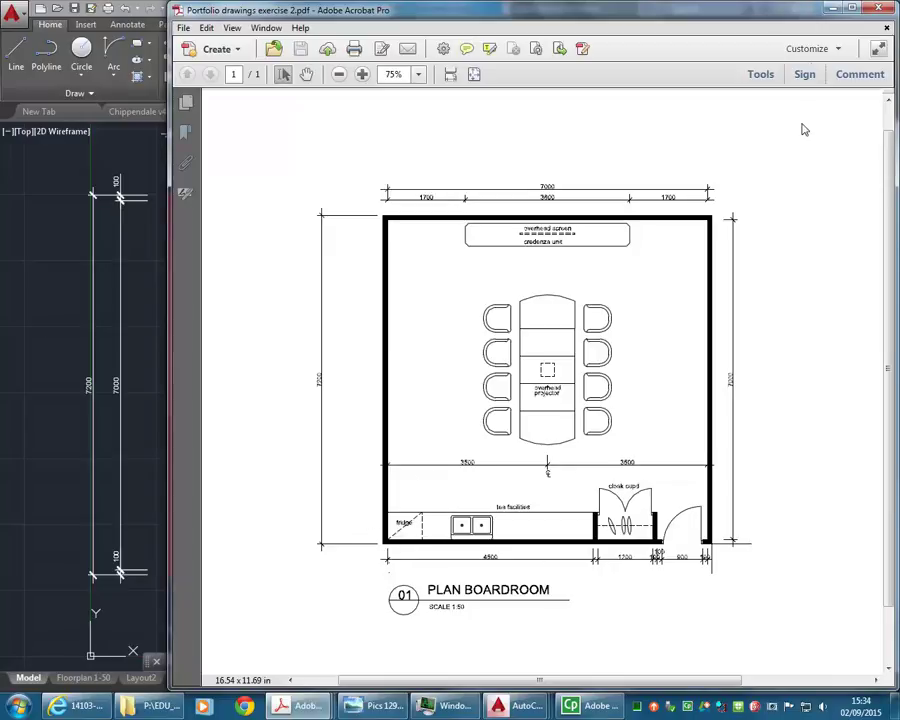
{"action": "left_click", "coordinate": [831, 10]}
- Make A-FURN-DASH current and draw a long rectangle inside the top bench
{"action": "left_click", "coordinate": [459, 49]}
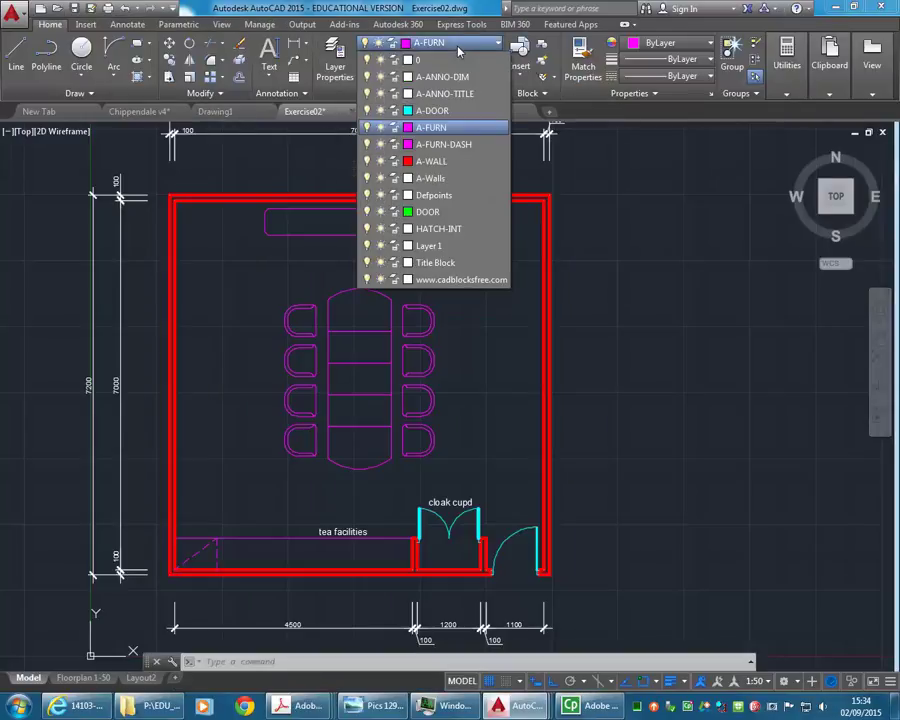
{"action": "left_click", "coordinate": [448, 147]}
{"action": "scroll", "coordinate": [290, 212], "scroll_direction": "up", "scroll_amount": 5}
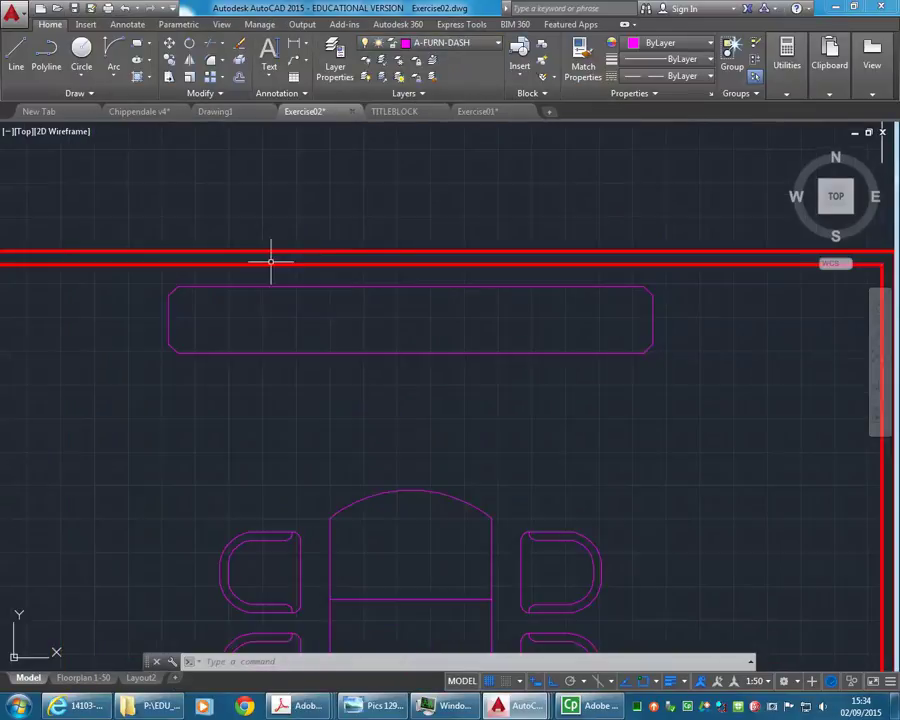
{"action": "left_click", "coordinate": [138, 48]}
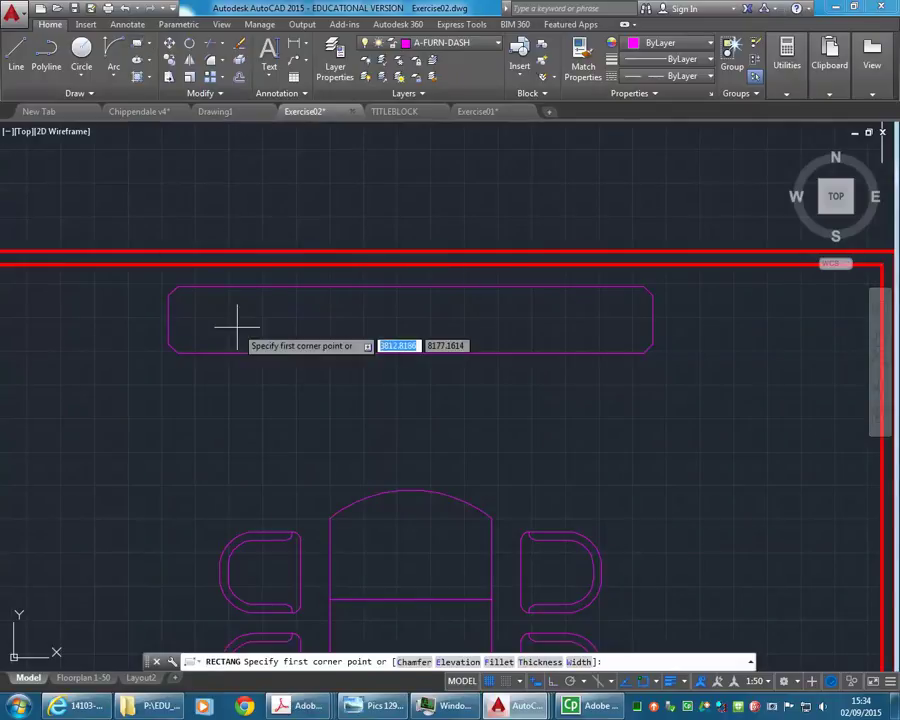
{"action": "left_click", "coordinate": [214, 313]}
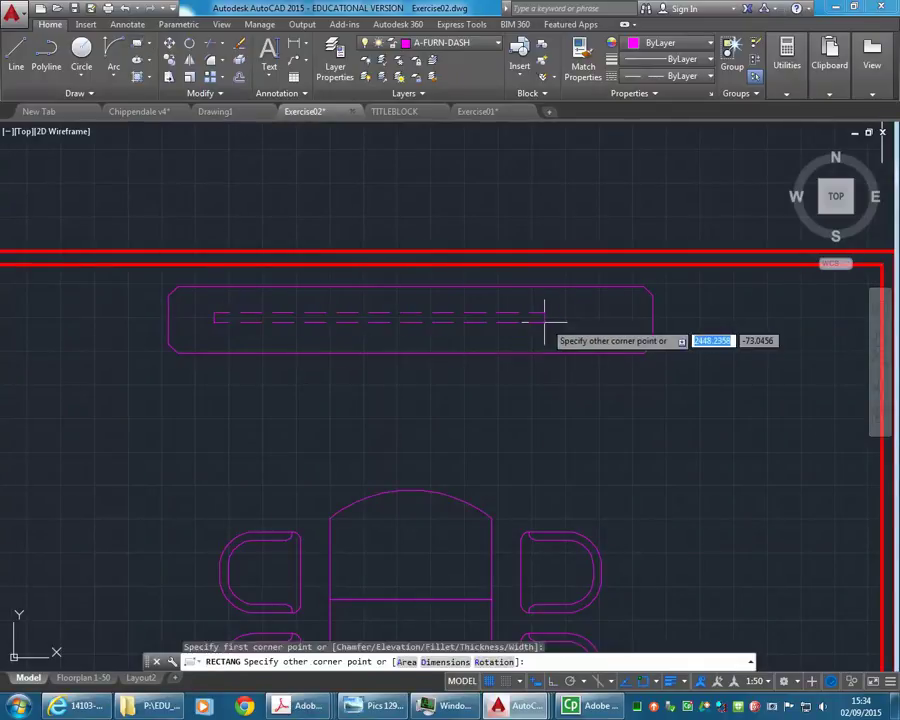
{"action": "left_click", "coordinate": [617, 318]}
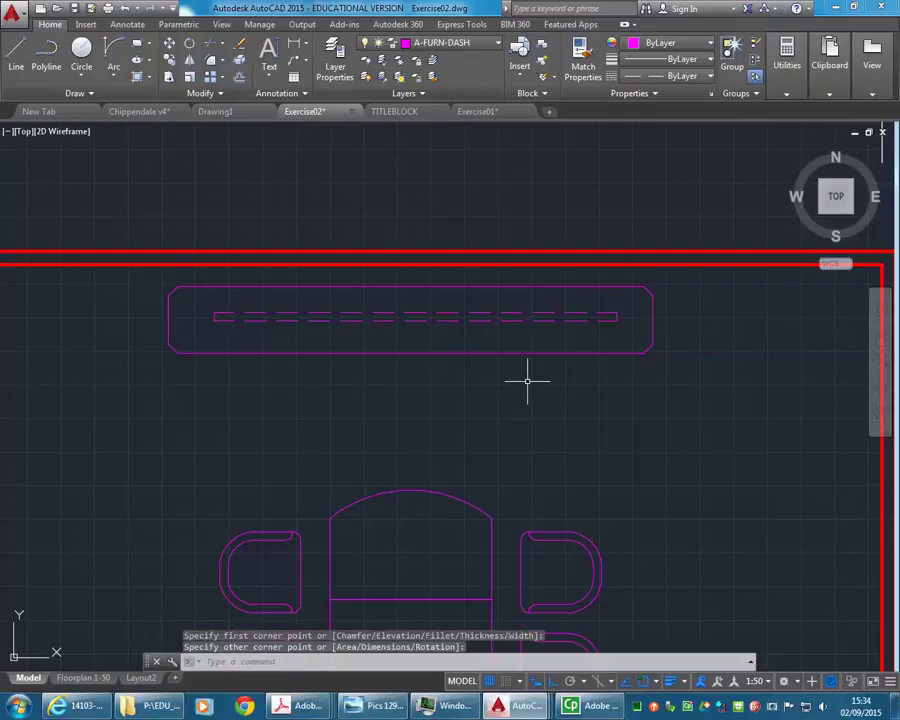
- Move the dashed rectangle slightly left to centre it in the bench
{"action": "left_click", "coordinate": [412, 316]}
{"action": "scroll", "coordinate": [372, 246], "scroll_direction": "up", "scroll_amount": 2}
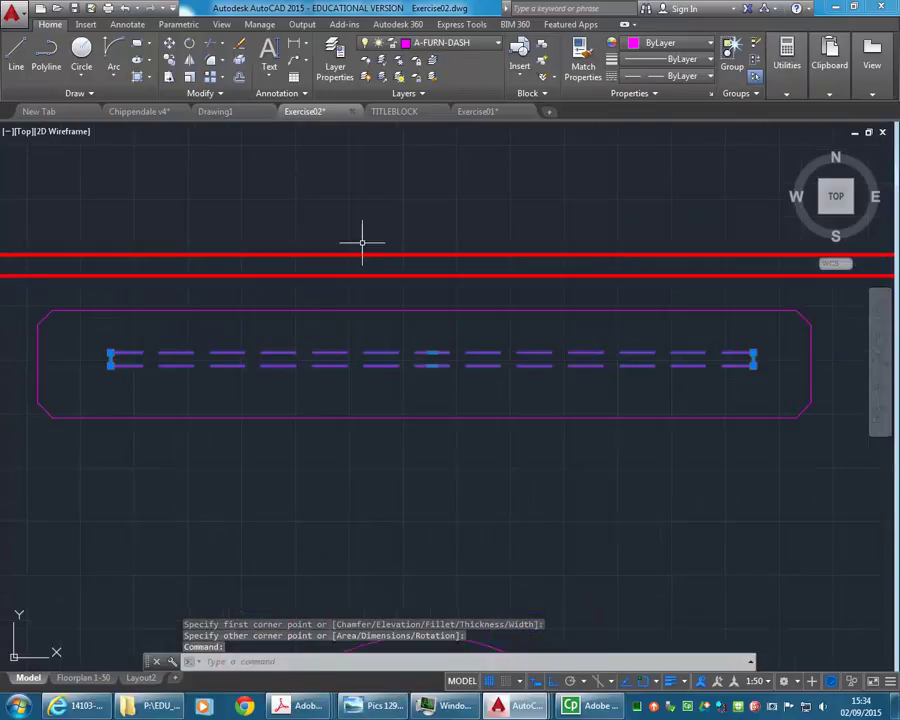
{"action": "left_click", "coordinate": [169, 43]}
{"action": "left_click", "coordinate": [485, 519]}
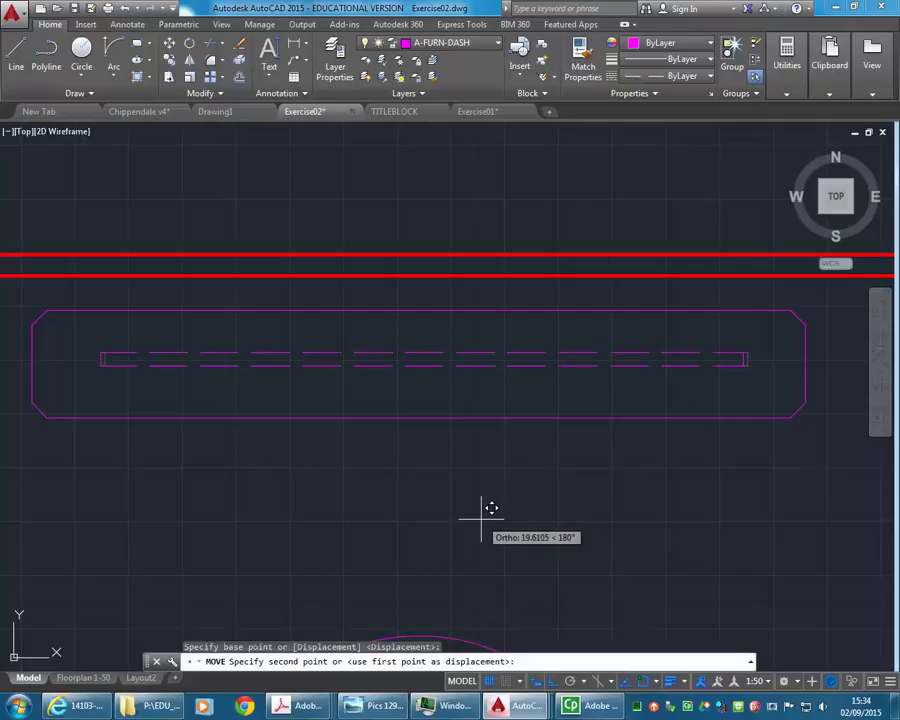
{"action": "left_click", "coordinate": [481, 518]}
{"action": "scroll", "coordinate": [340, 500], "scroll_direction": "down", "scroll_amount": 6}
{"action": "scroll", "coordinate": [346, 484], "scroll_direction": "up", "scroll_amount": 6}
{"action": "mouse_move", "coordinate": [359, 500]}
{"action": "middle_mouse_down"}
{"action": "mouse_move", "coordinate": [326, 494]}
{"action": "mouse_move", "coordinate": [290, 470]}
{"action": "middle_mouse_up"}
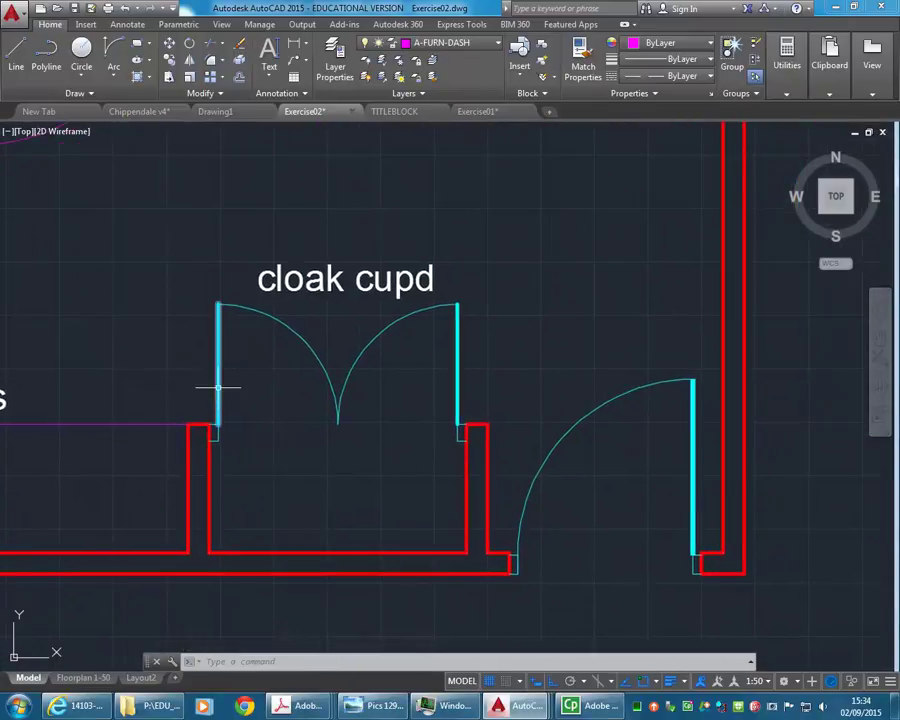
- Draw the dashed rail line between the cloak cupboard's left and right inner walls
{"action": "left_click", "coordinate": [14, 55]}
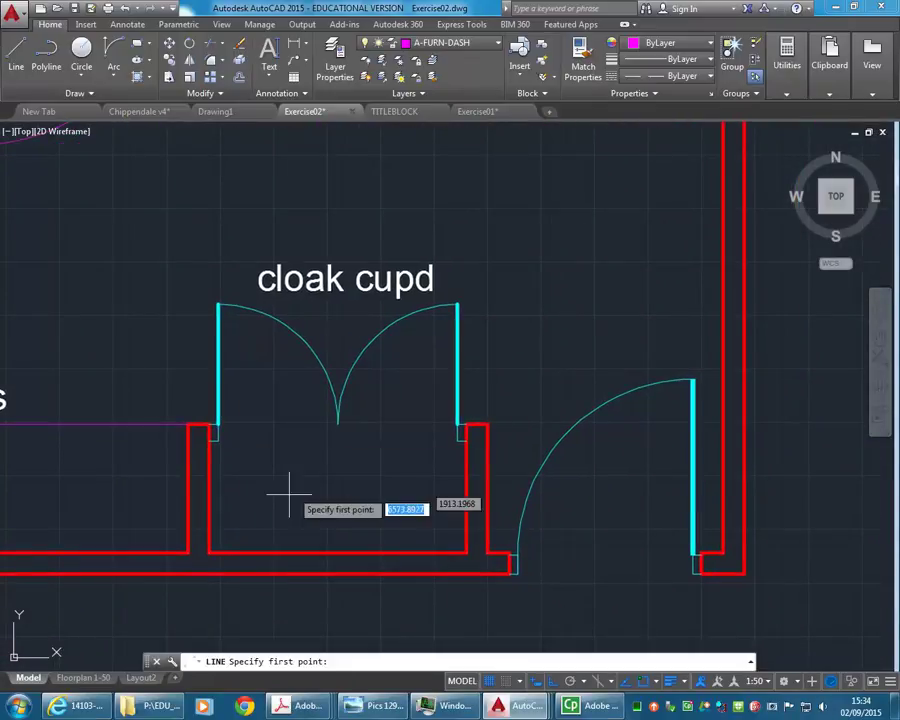
{"action": "left_click", "coordinate": [206, 488]}
{"action": "left_click", "coordinate": [460, 488]}
{"action": "right_click", "coordinate": [392, 456]}
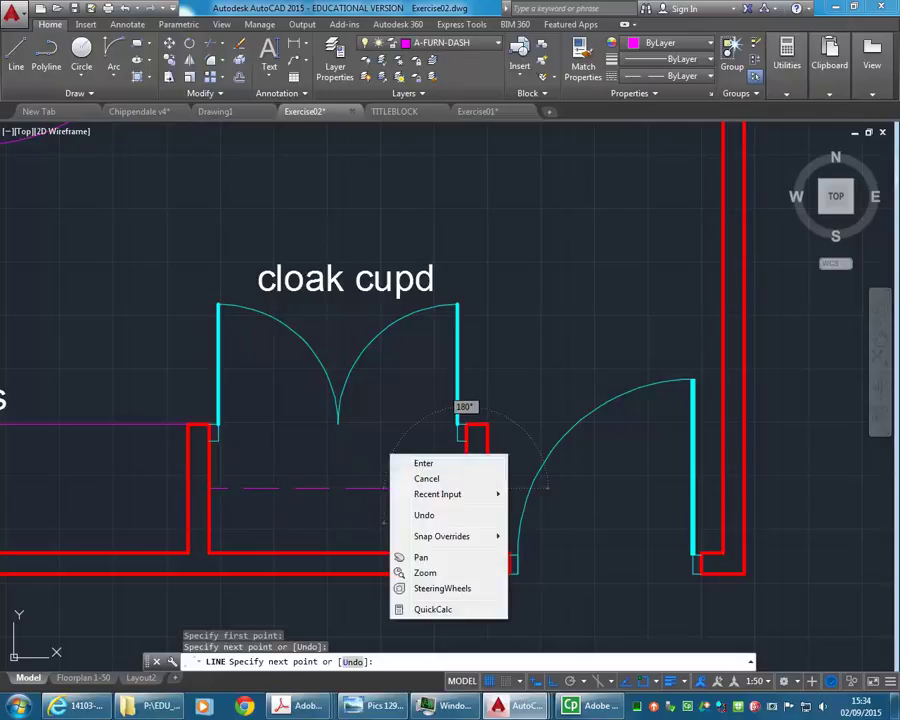
{"action": "left_click", "coordinate": [420, 462]}
- Select the rail and move it down into place with MOVE
{"action": "left_click", "coordinate": [345, 488]}
{"action": "left_click", "coordinate": [334, 507]}
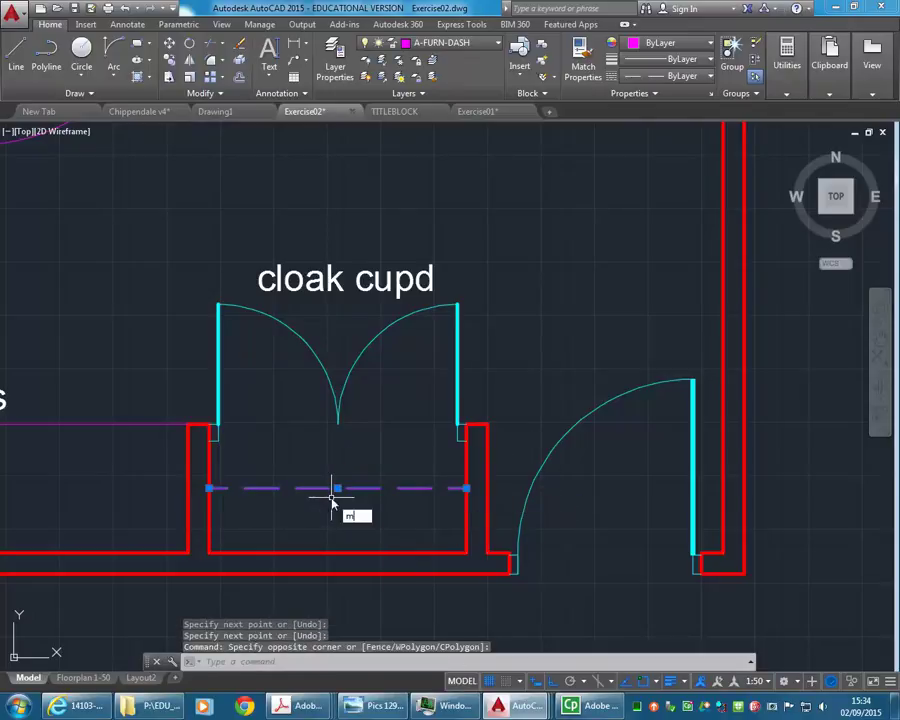
{"action": "type", "text": "m"}
{"action": "key", "text": "Return"}
{"action": "left_click", "coordinate": [288, 450]}
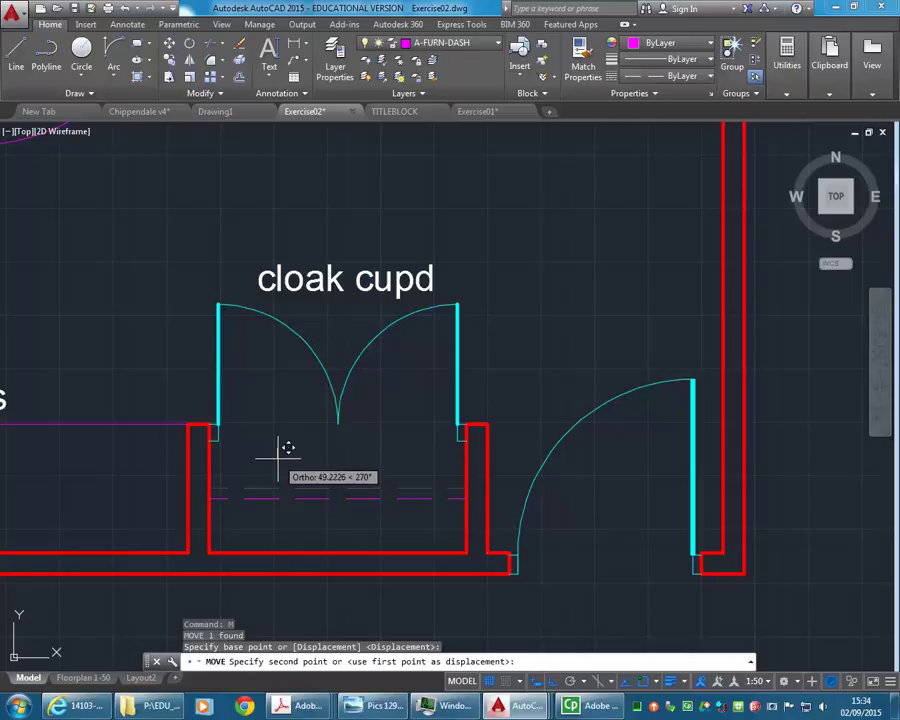
{"action": "scroll", "coordinate": [240, 470], "scroll_direction": "up", "scroll_amount": 2}
- Check the reference PDF plan, then make A-FURN the current layer
{"action": "mouse_move", "coordinate": [548, 597]}
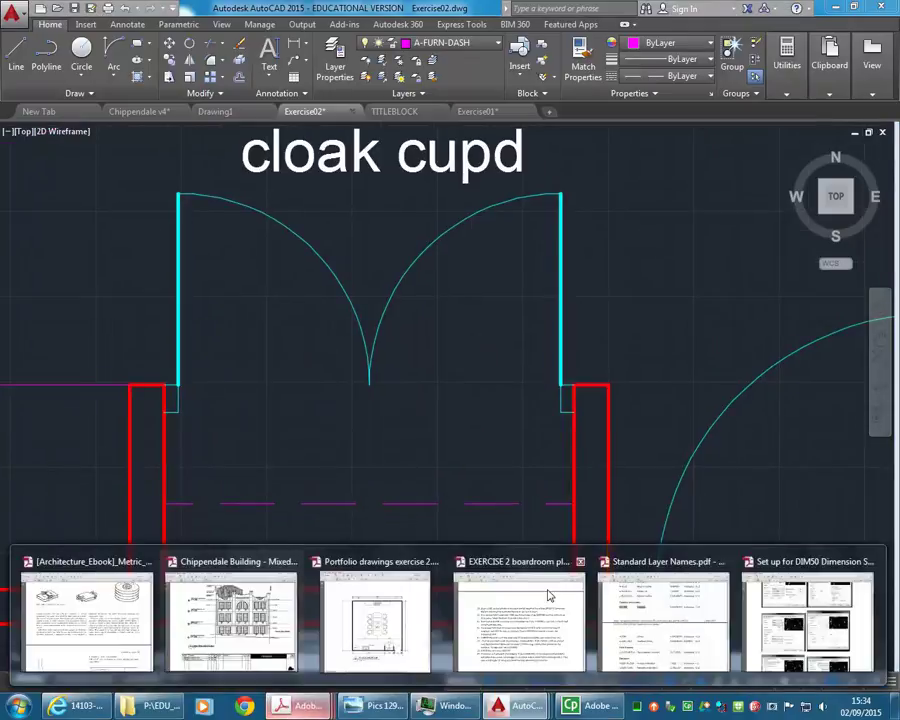
{"action": "mouse_move", "coordinate": [414, 620]}
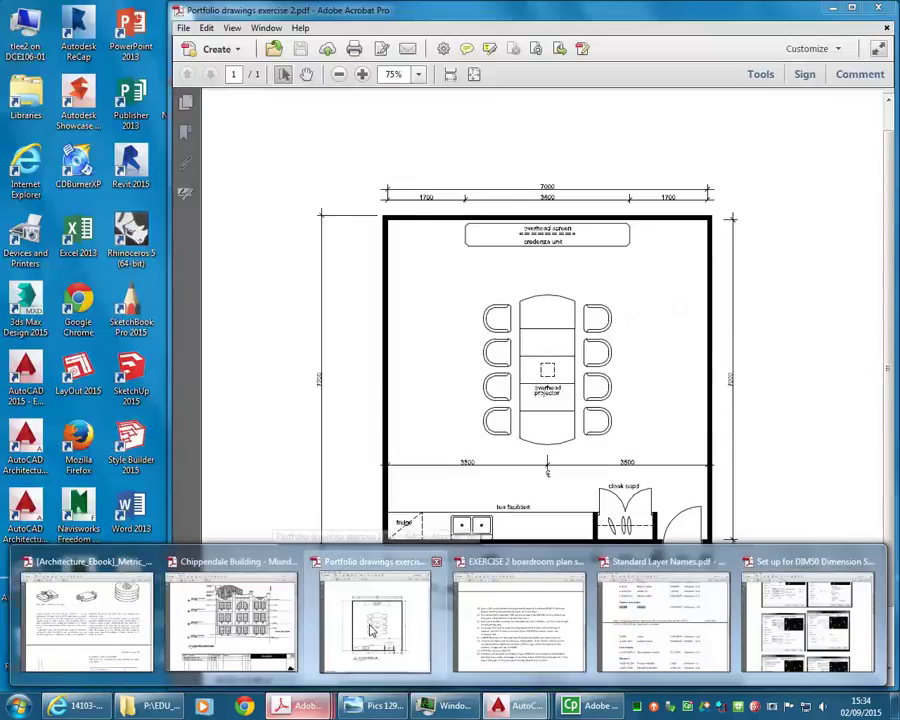
{"action": "left_click", "coordinate": [370, 628]}
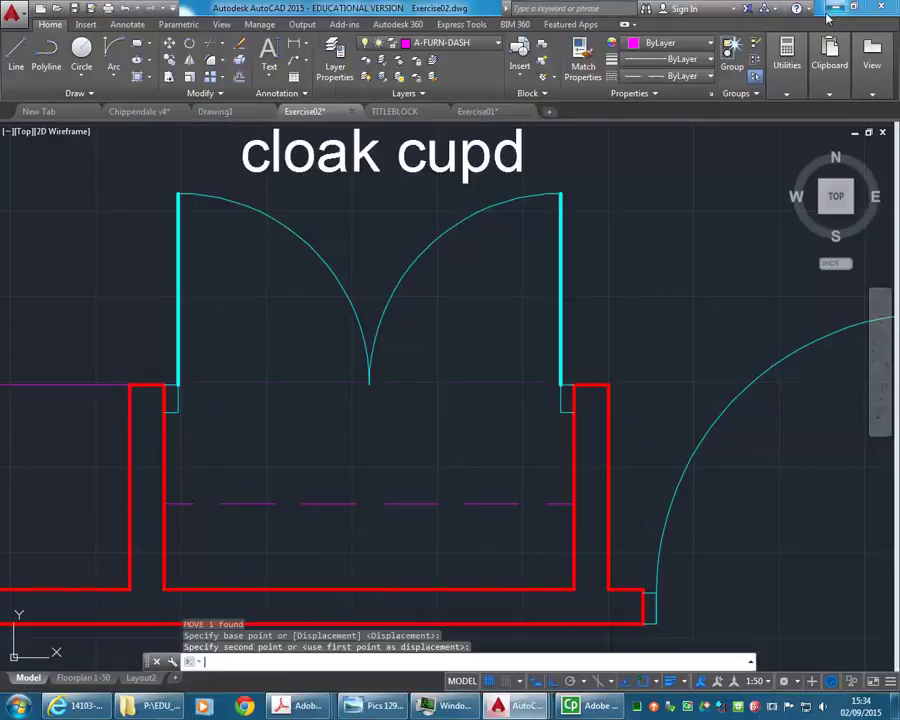
{"action": "left_click", "coordinate": [832, 8]}
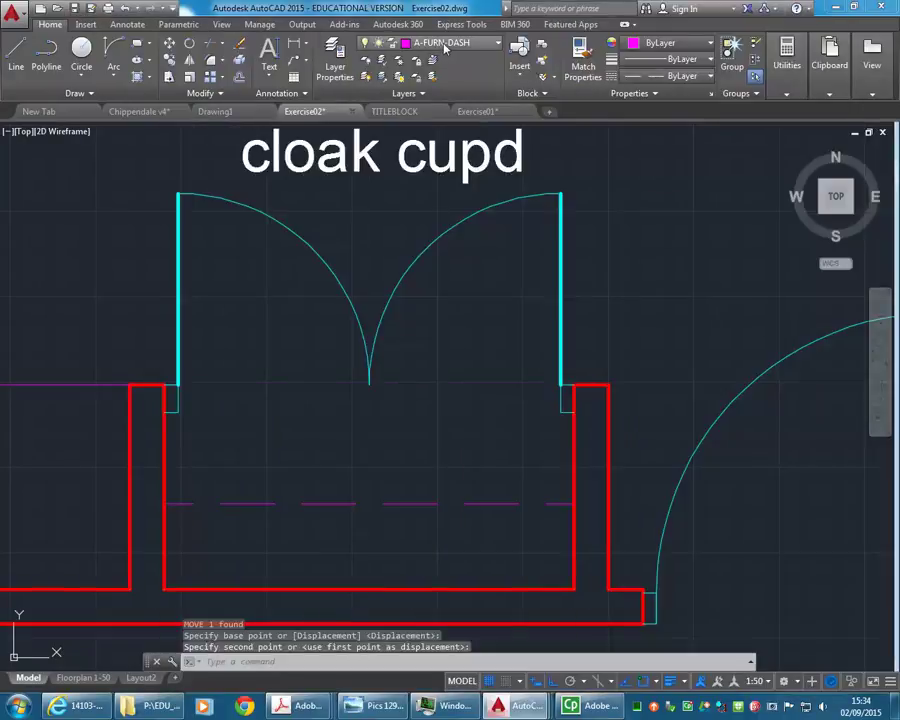
{"action": "left_click", "coordinate": [445, 43]}
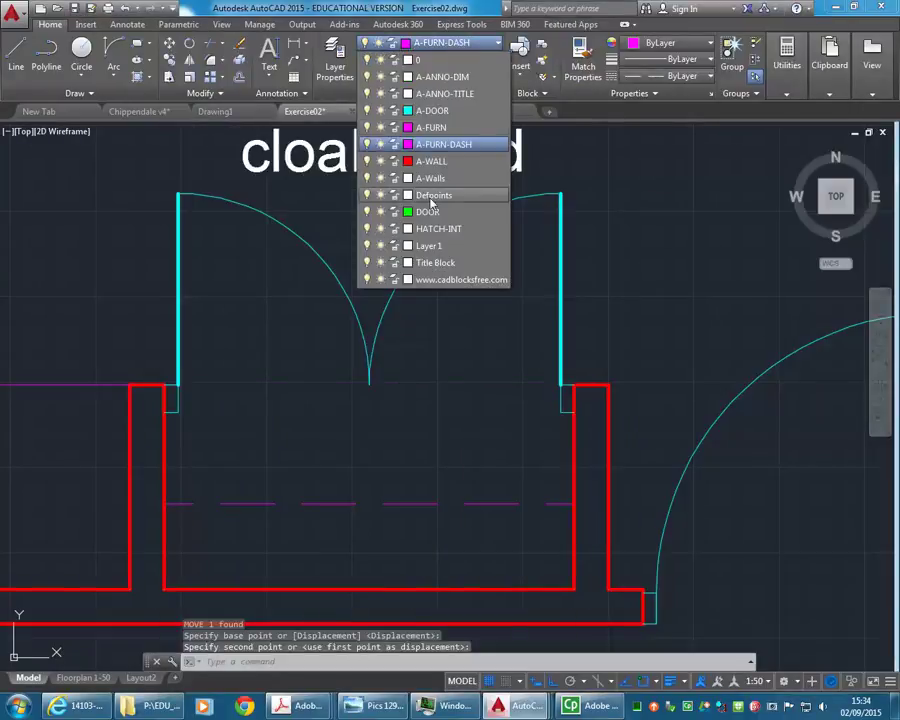
{"action": "left_click", "coordinate": [431, 127]}
{"action": "middle_click_drag", "start_coordinate": [281, 458], "coordinate": [314, 432]}
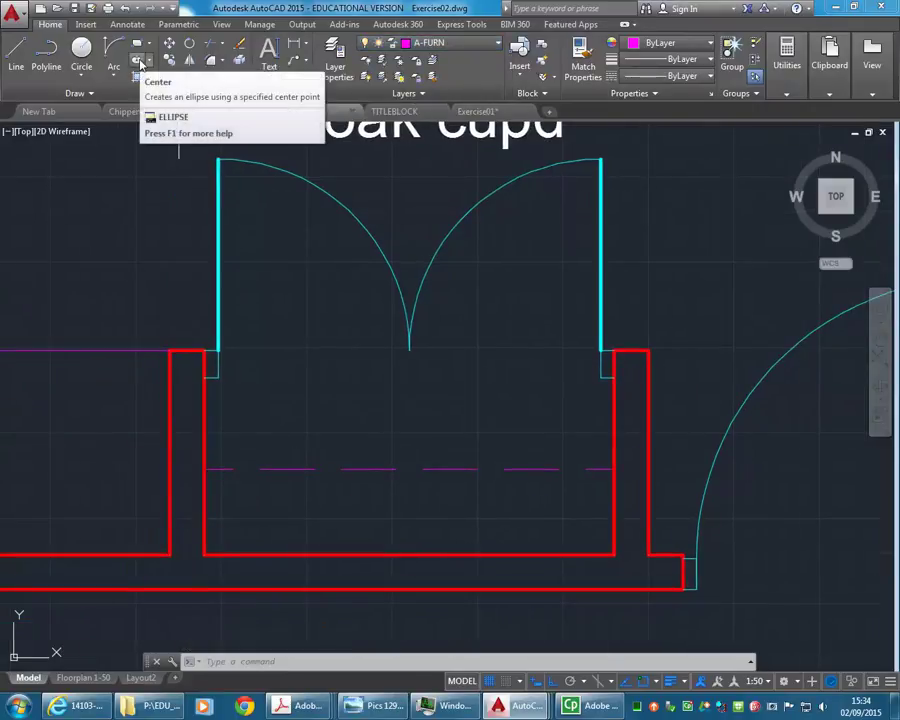
- Draw a tall narrow ellipse hanger centred on the dashed rail
{"action": "left_click", "coordinate": [139, 62]}
{"action": "left_click", "coordinate": [409, 468]}
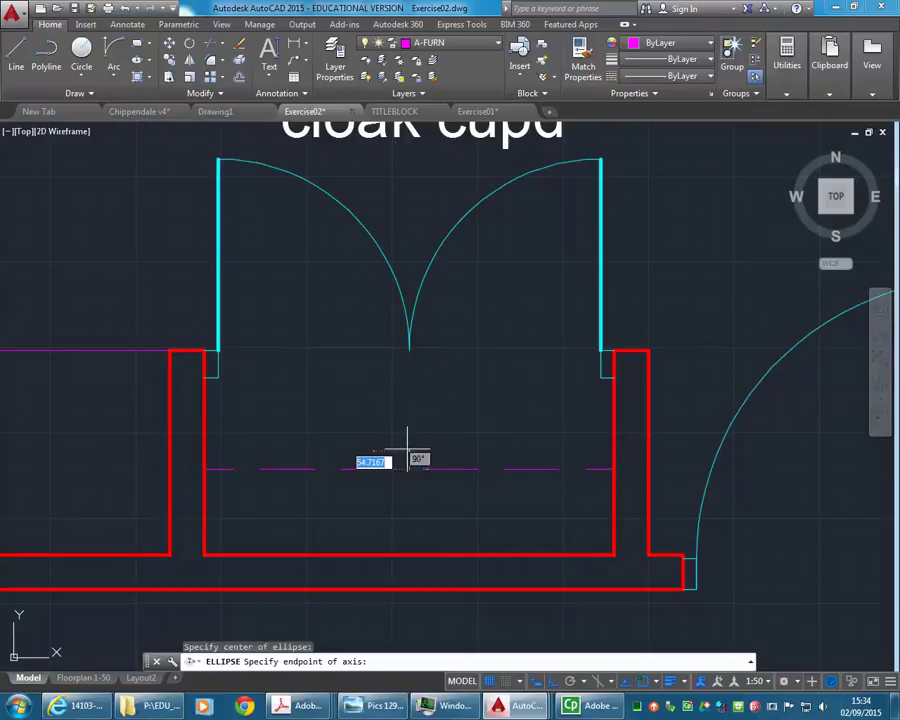
{"action": "left_click", "coordinate": [409, 388]}
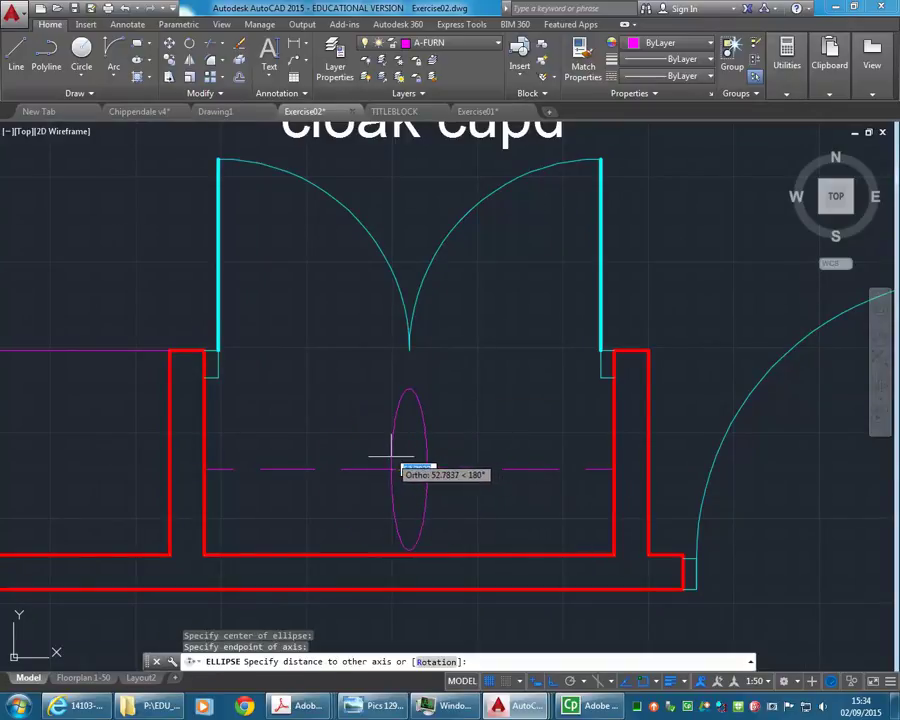
{"action": "scroll", "coordinate": [395, 455], "scroll_direction": "up", "scroll_amount": 2}
{"action": "left_click", "coordinate": [395, 450]}
- Try grip-stretching the ellipse's top end, cancel it, and bring the reference boardroom plan PDF forward
{"action": "left_click", "coordinate": [417, 352]}
{"action": "left_click", "coordinate": [417, 352]}
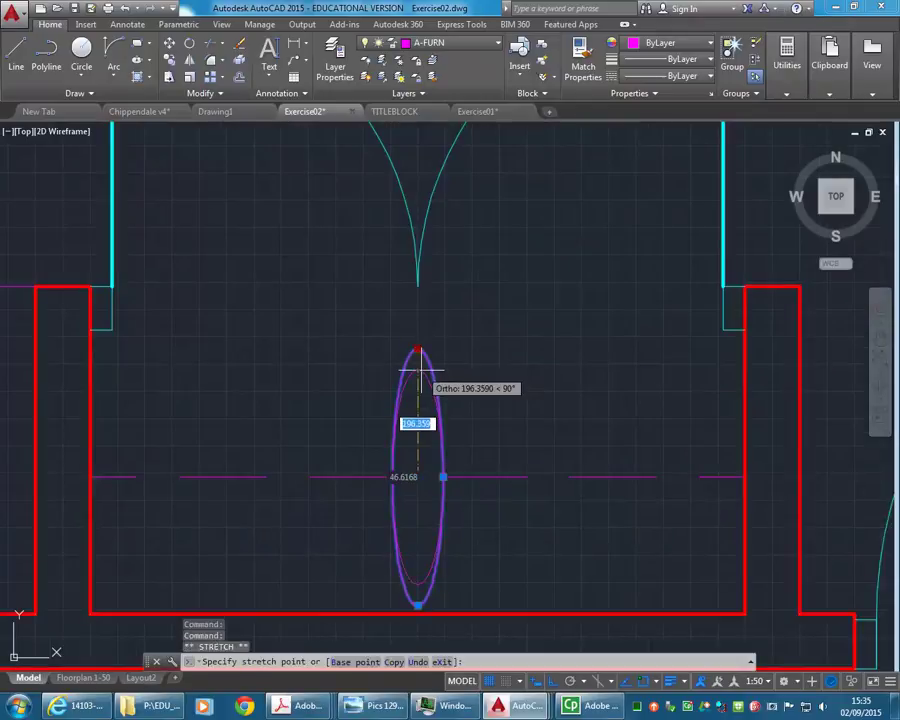
{"action": "middle_click_drag", "start_coordinate": [359, 434], "coordinate": [377, 433]}
{"action": "scroll", "coordinate": [380, 433], "scroll_direction": "down", "scroll_amount": 2}
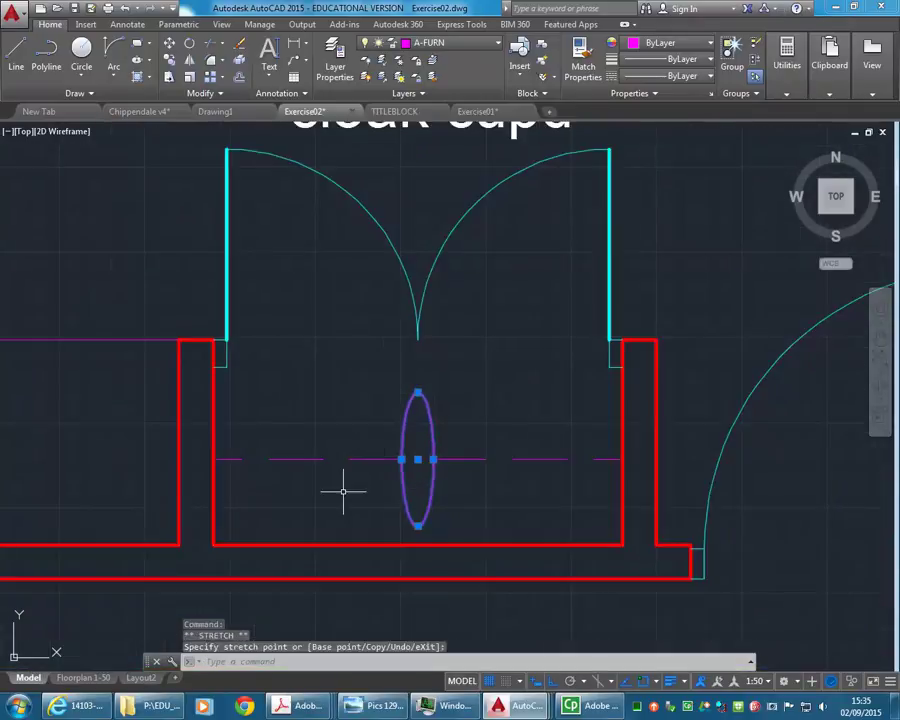
{"action": "key", "text": "Escape"}
{"action": "key", "text": "Escape"}
{"action": "scroll", "coordinate": [344, 484], "scroll_direction": "down", "scroll_amount": 6}
{"action": "scroll", "coordinate": [330, 525], "scroll_direction": "up", "scroll_amount": 4}
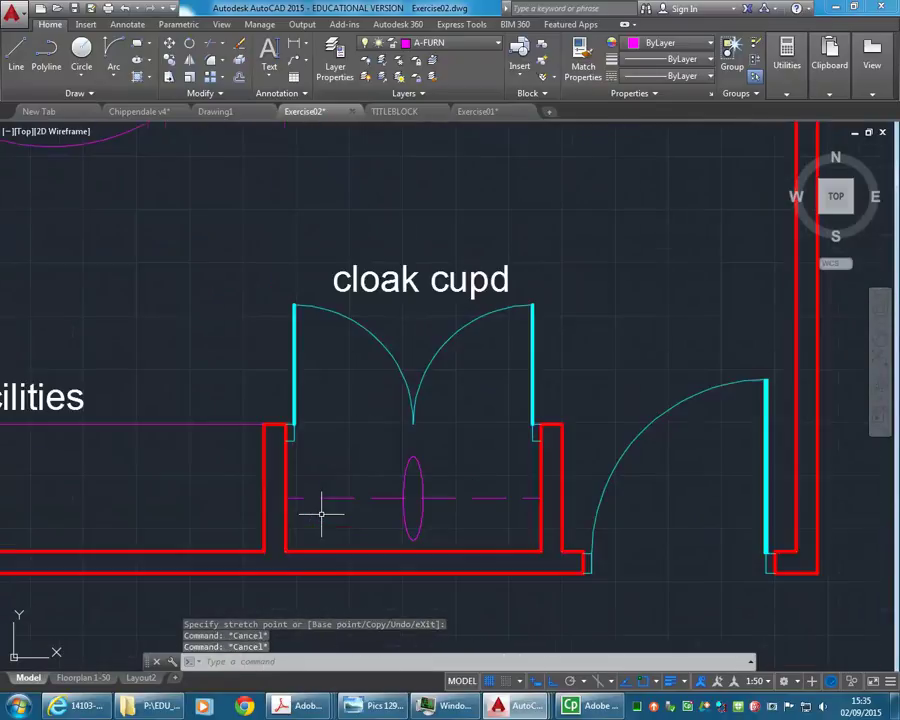
{"action": "scroll", "coordinate": [321, 513], "scroll_direction": "up", "scroll_amount": 2}
{"action": "mouse_move", "coordinate": [300, 706]}
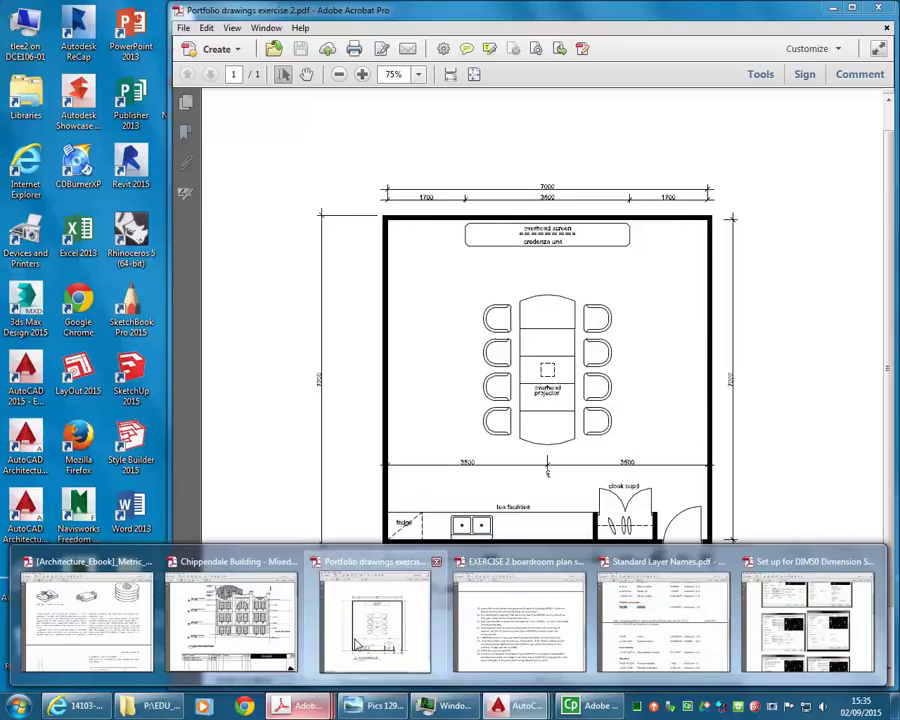
{"action": "left_click", "coordinate": [357, 645]}
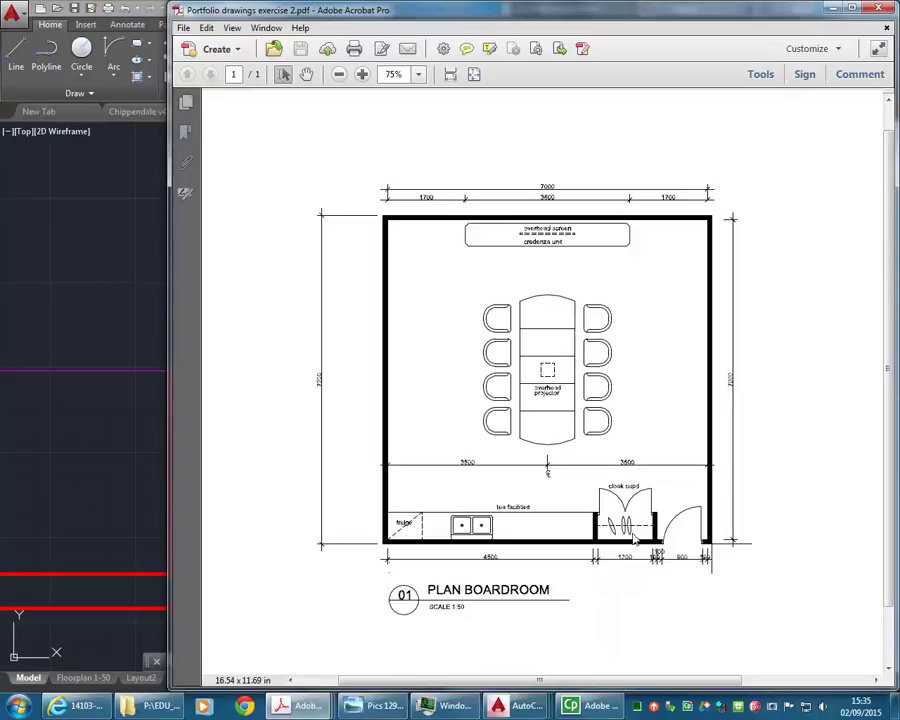
- With Ortho off, rotate the hanger ellipse about its centre to a slight tilt
{"action": "left_click", "coordinate": [831, 9]}
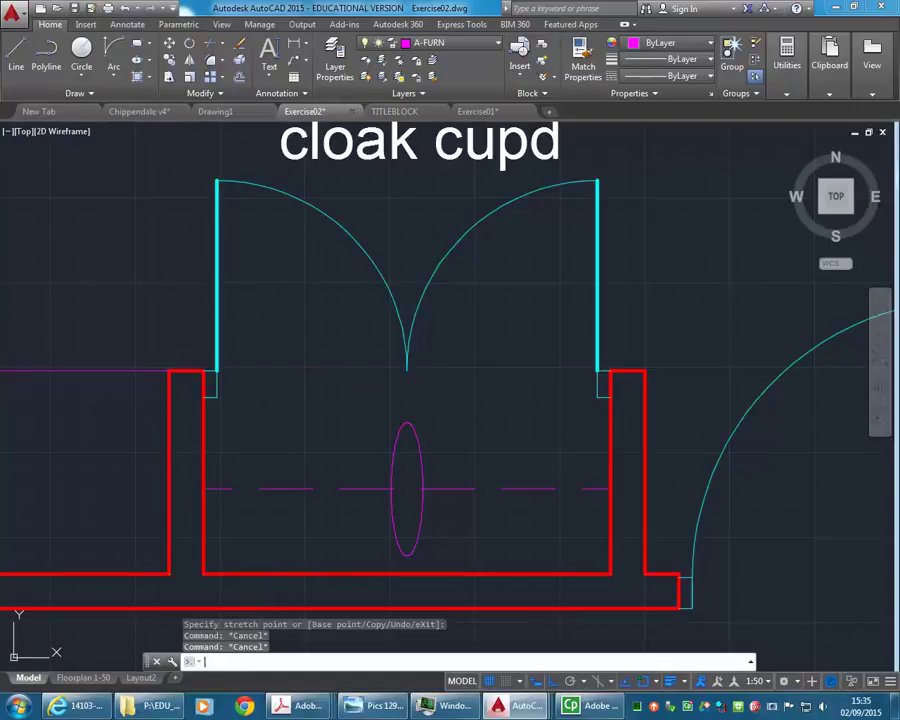
{"action": "scroll", "coordinate": [462, 410], "scroll_direction": "up", "scroll_amount": 3}
{"action": "left_click", "coordinate": [478, 363]}
{"action": "left_click", "coordinate": [407, 420]}
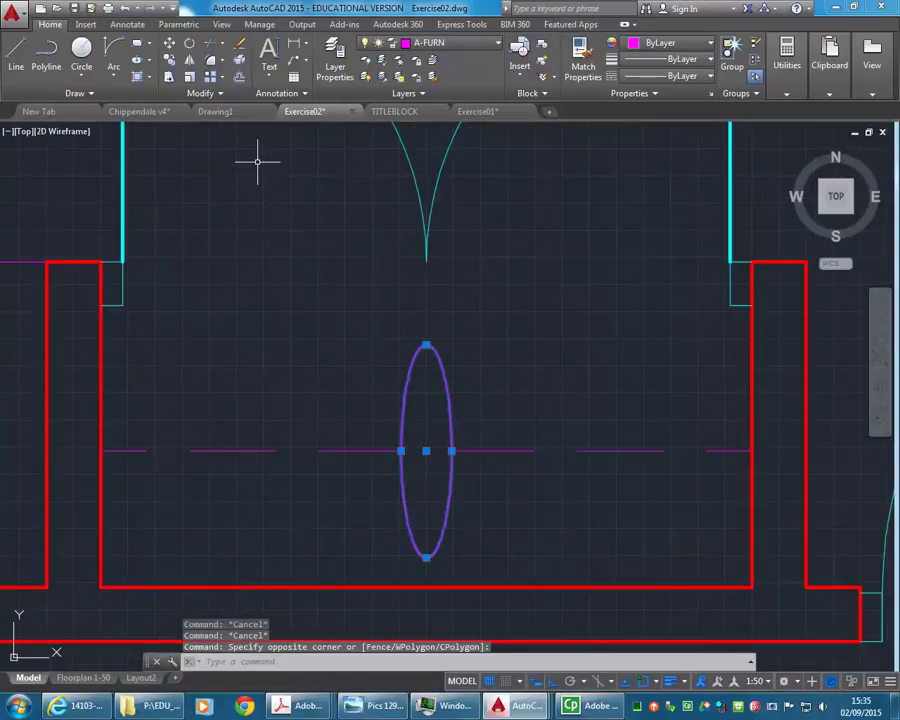
{"action": "left_click", "coordinate": [188, 45]}
{"action": "left_click", "coordinate": [427, 450]}
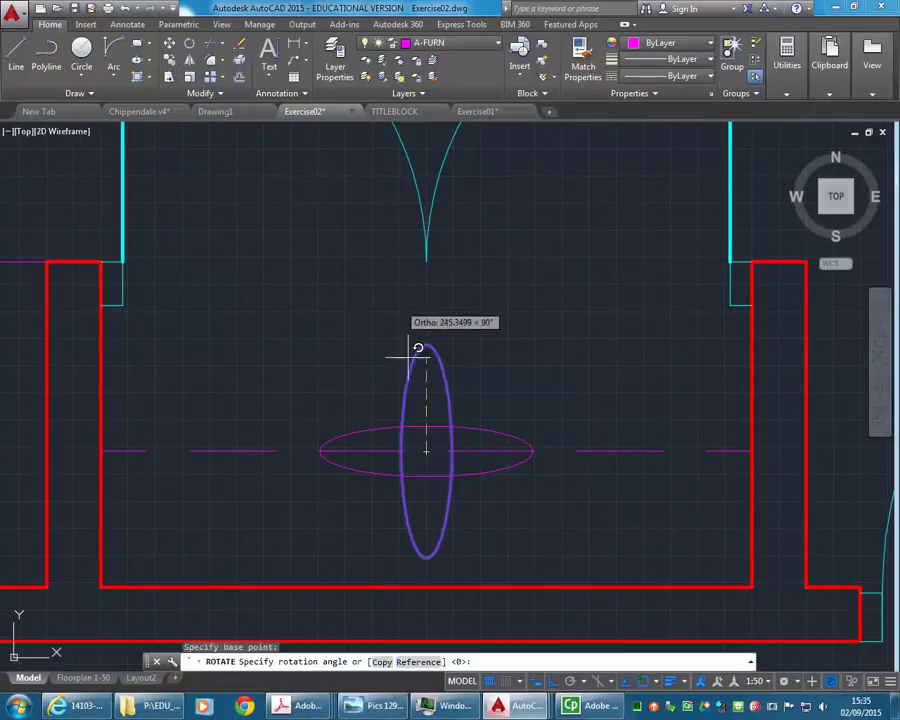
{"action": "left_click", "coordinate": [551, 682]}
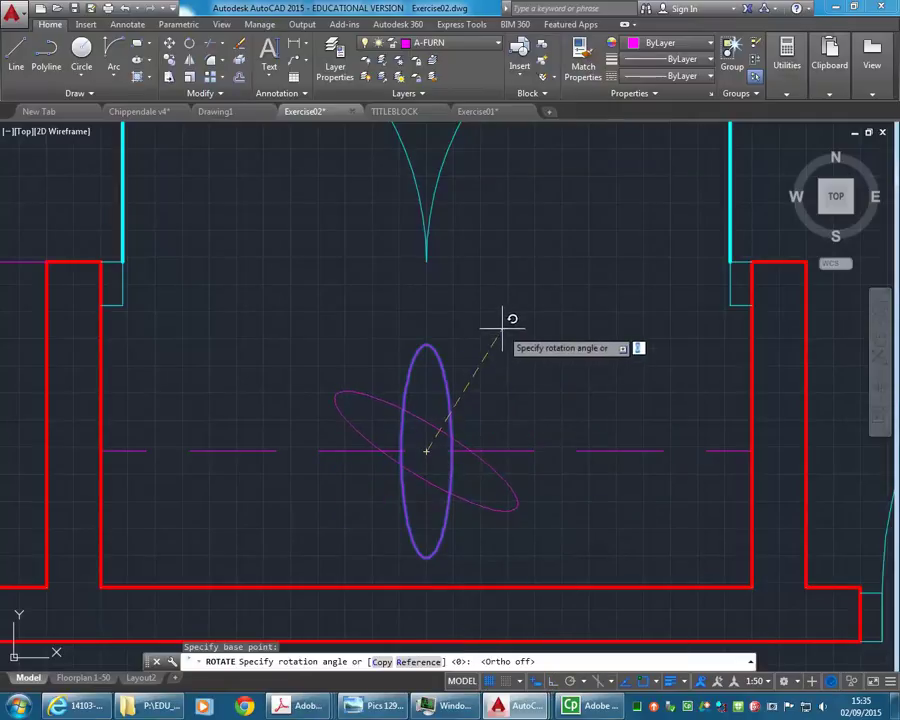
{"action": "left_click", "coordinate": [765, 414]}
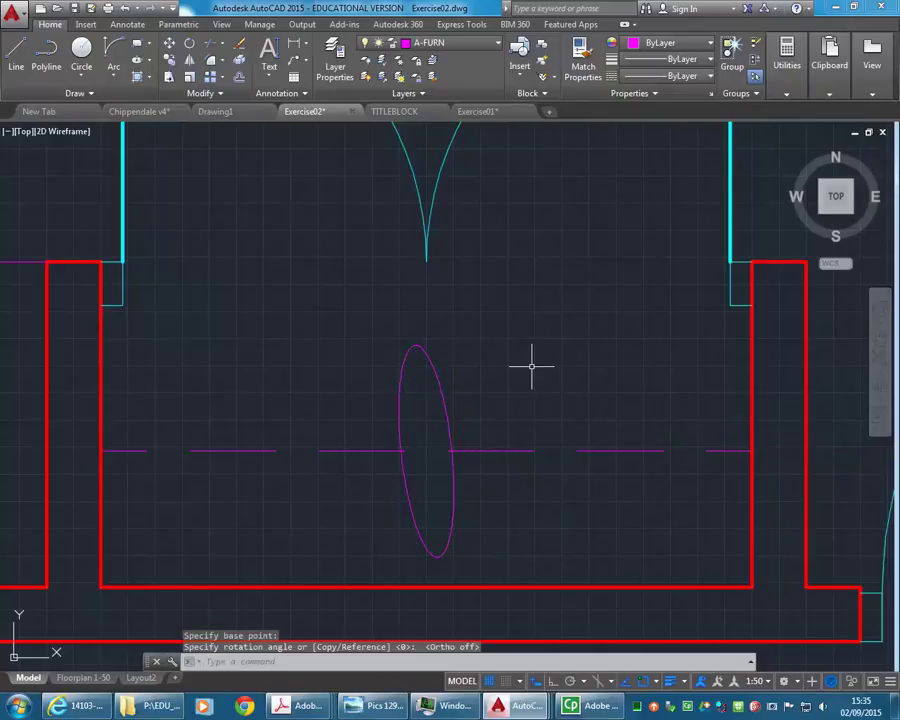
- Copy the tilted hanger twice to the left along the rail
{"action": "left_click", "coordinate": [532, 364]}
{"action": "left_click", "coordinate": [392, 408]}
{"action": "left_click", "coordinate": [168, 61]}
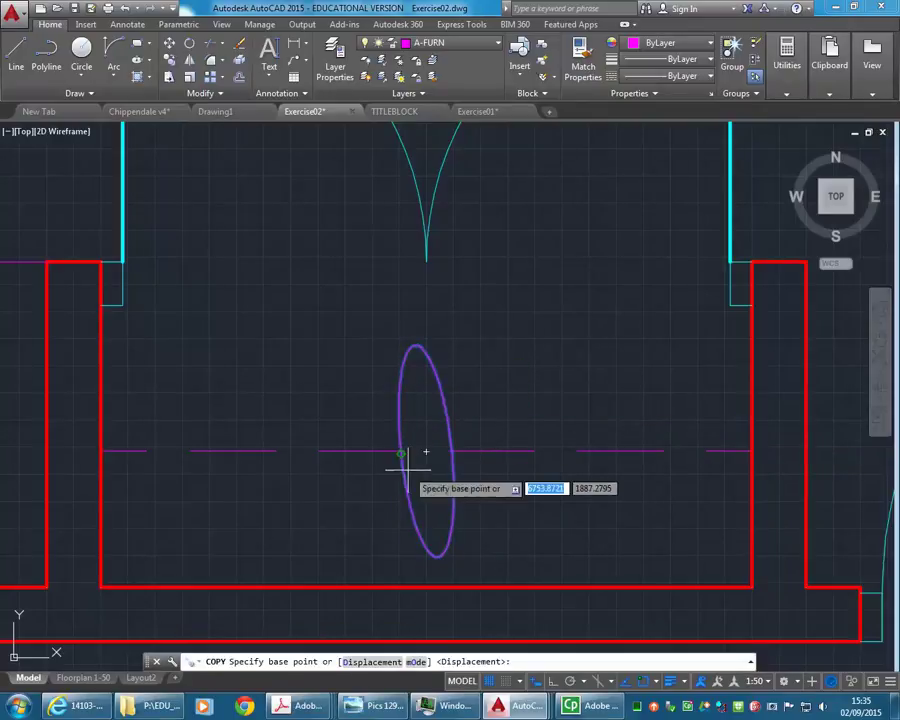
{"action": "left_click", "coordinate": [426, 451]}
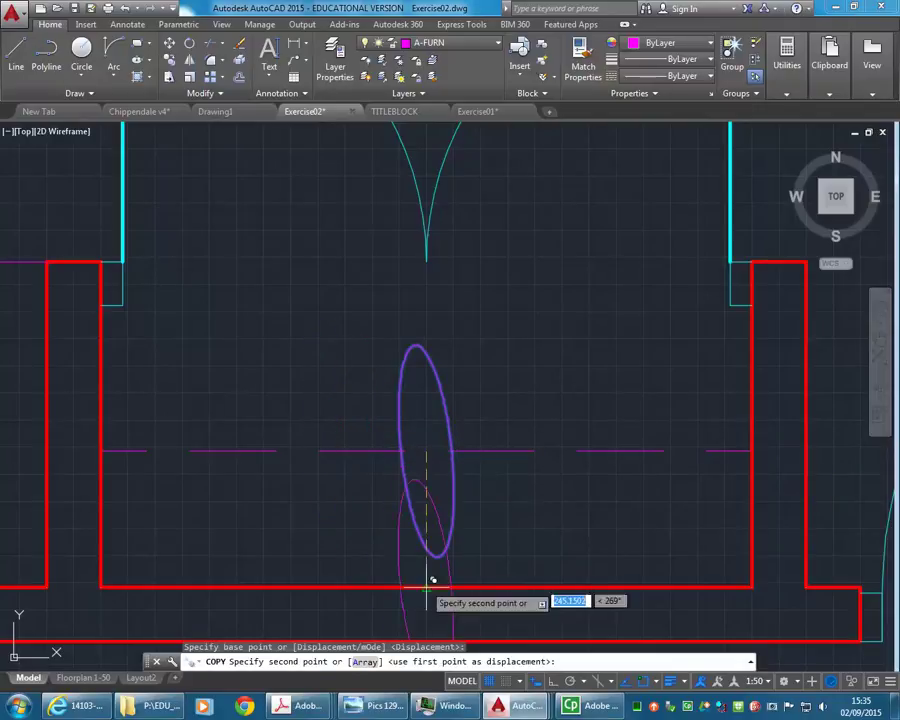
{"action": "left_click", "coordinate": [363, 393]}
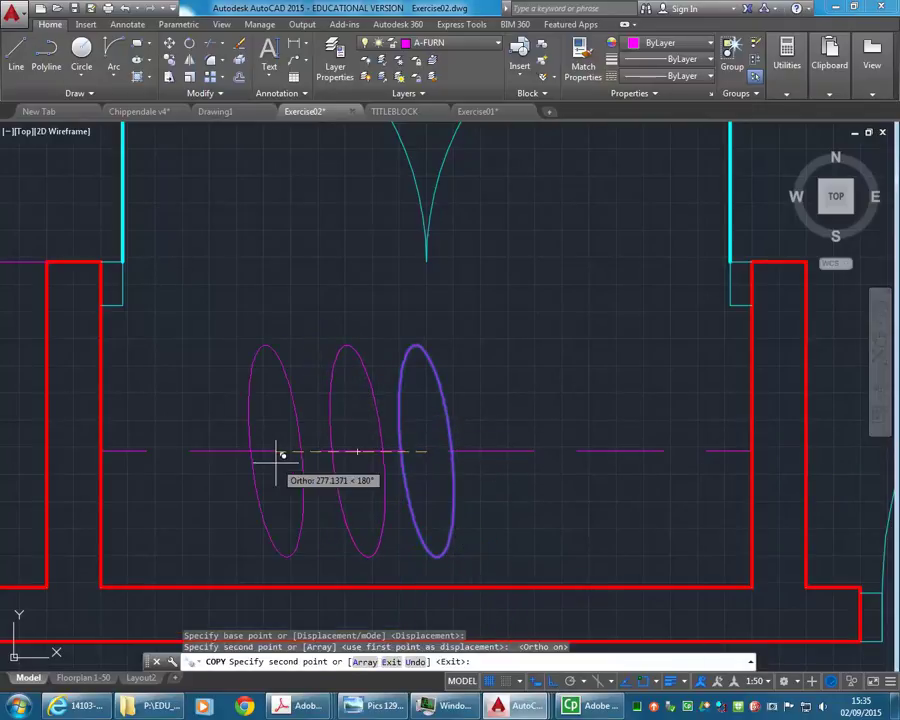
{"action": "left_click", "coordinate": [215, 402]}
{"action": "right_click", "coordinate": [237, 348]}
- Rotate the leftmost hanger copy further about its own centre
{"action": "left_click", "coordinate": [245, 352]}
{"action": "left_click_drag", "start_coordinate": [267, 342], "coordinate": [195, 407]}
{"action": "left_click", "coordinate": [189, 45]}
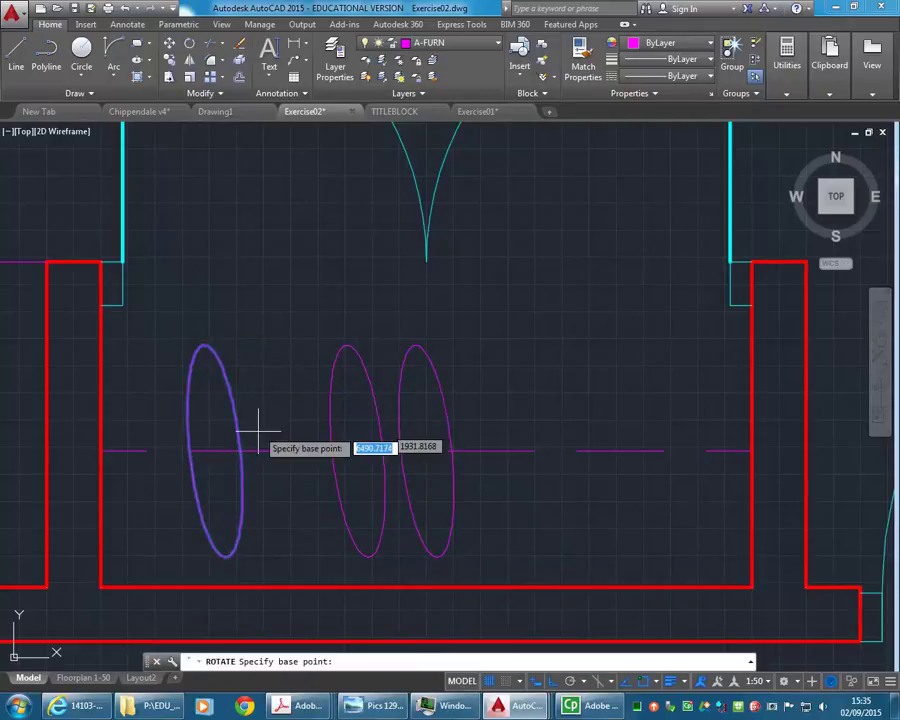
{"action": "left_click", "coordinate": [215, 451]}
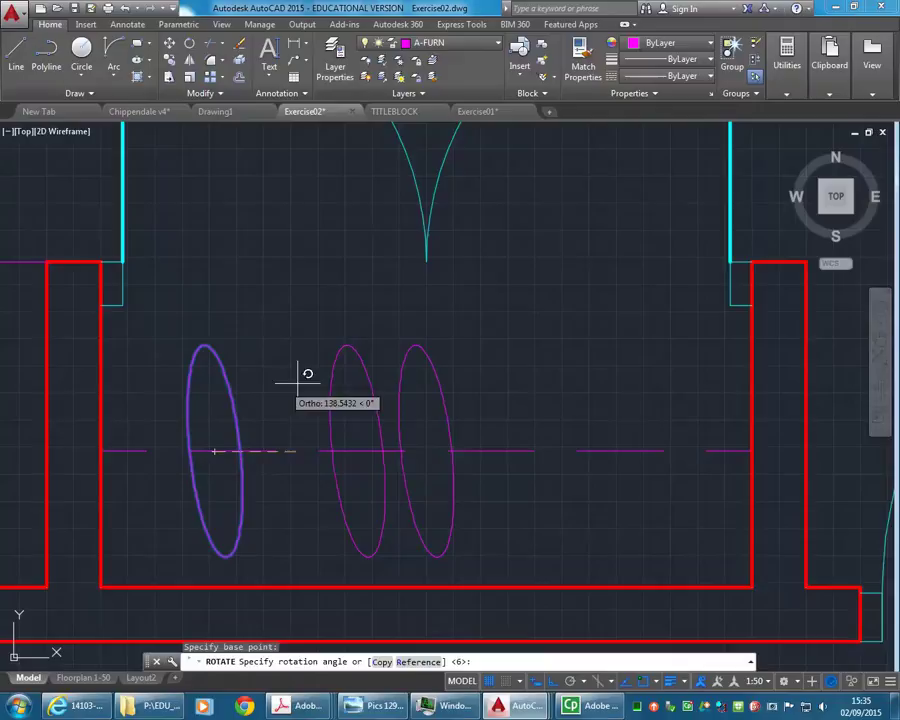
{"action": "left_click", "coordinate": [540, 681]}
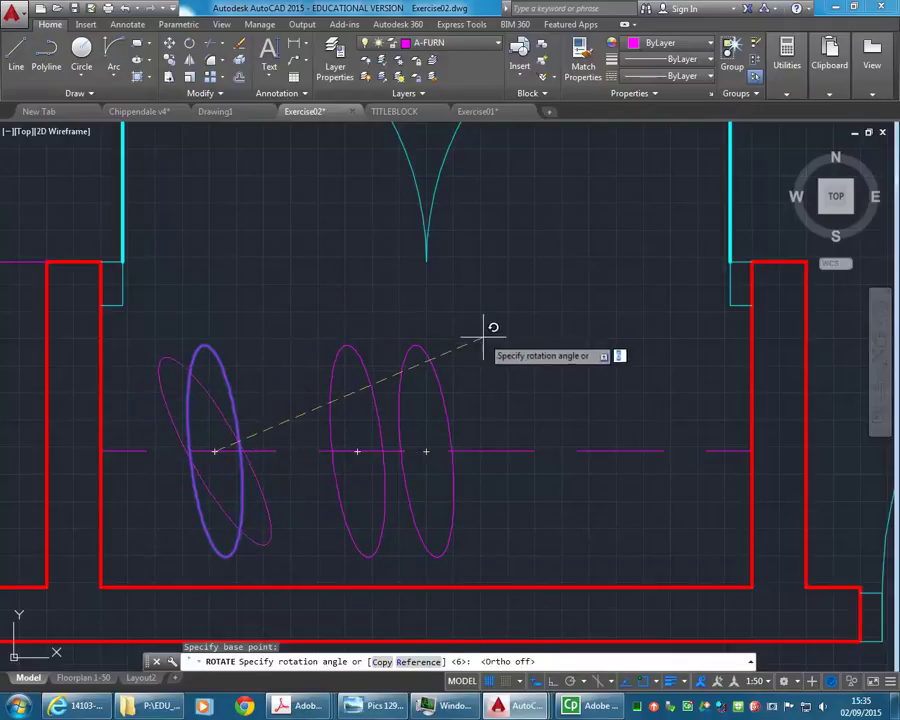
{"action": "left_click", "coordinate": [521, 290]}
{"action": "scroll", "coordinate": [440, 352], "scroll_direction": "down", "scroll_amount": 8}
{"action": "middle_click_drag", "start_coordinate": [440, 352], "coordinate": [372, 421]}
{"action": "scroll", "coordinate": [268, 394], "scroll_direction": "down", "scroll_amount": 3}
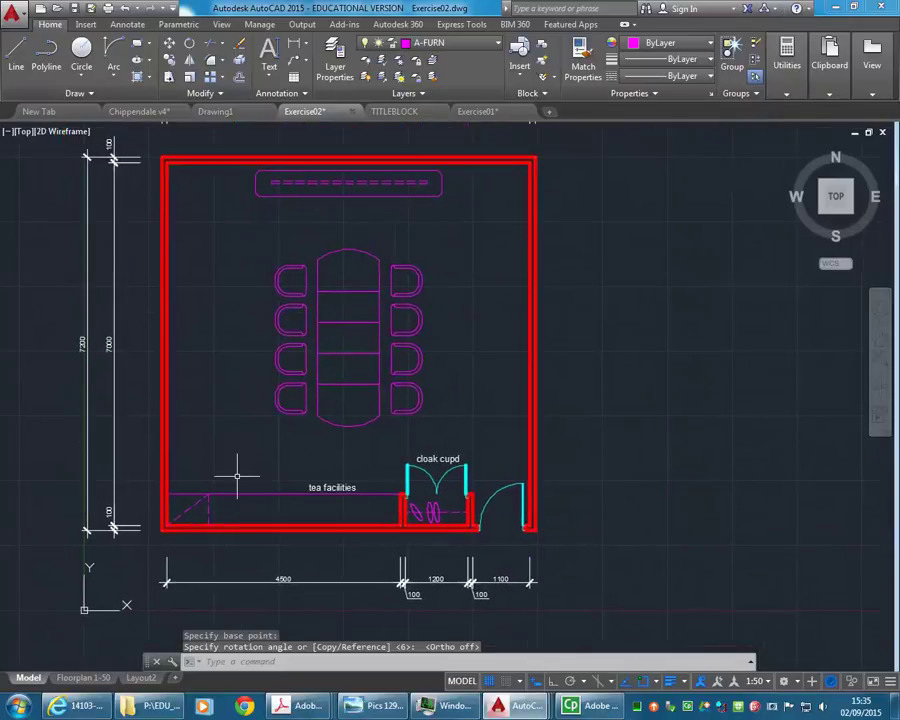
- Pan to show the whole boardroom plan with its top 7200 dimension, then open the Floorplan 1-50 layout
{"action": "middle_click_drag", "start_coordinate": [217, 350], "coordinate": [227, 370]}
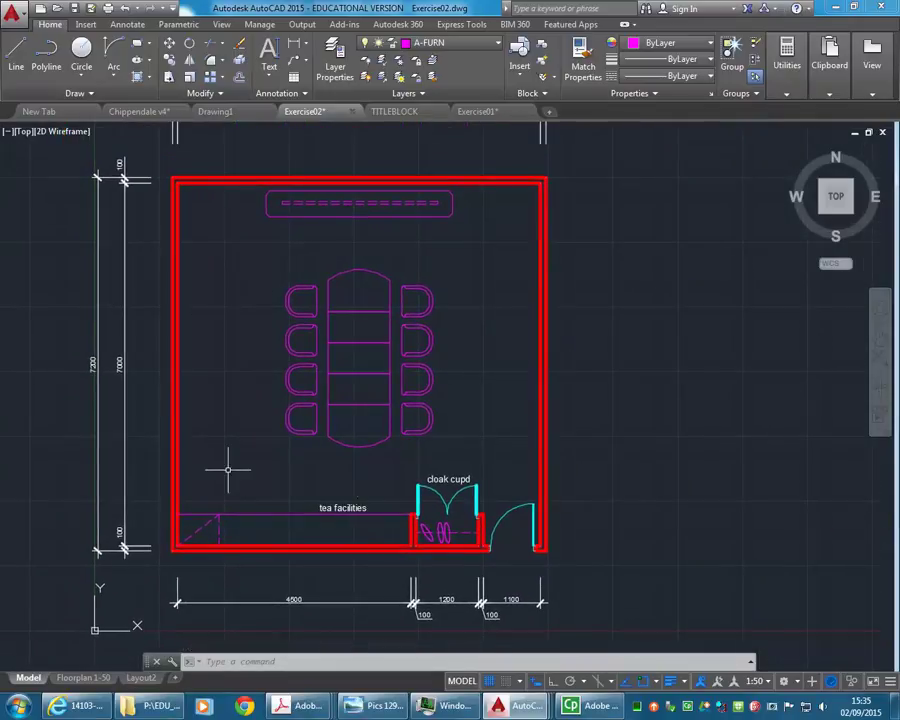
{"action": "middle_click_drag", "start_coordinate": [211, 293], "coordinate": [235, 336]}
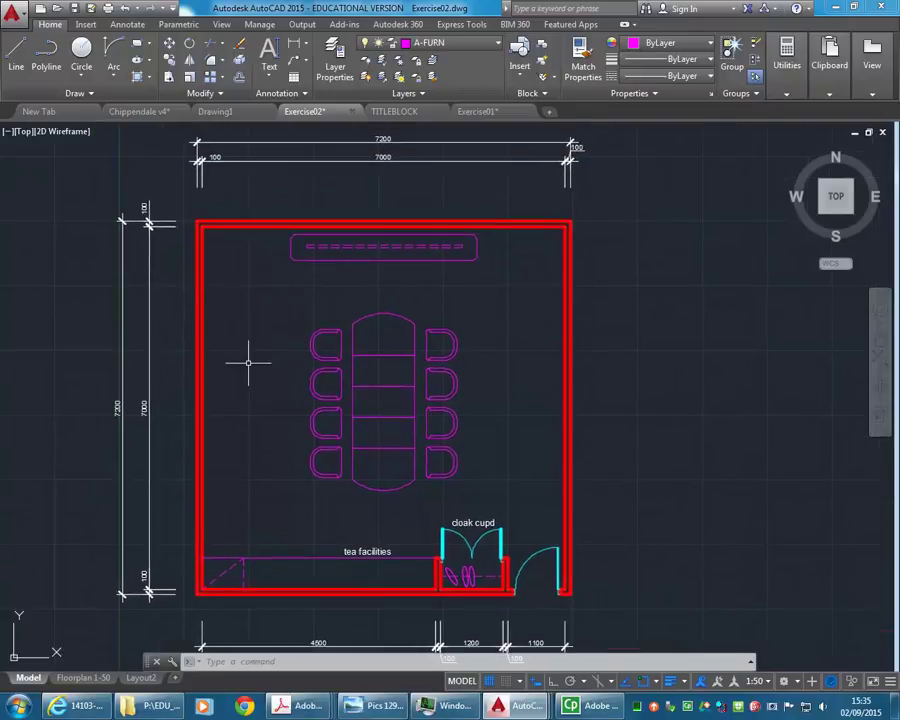
{"action": "left_click", "coordinate": [83, 678]}
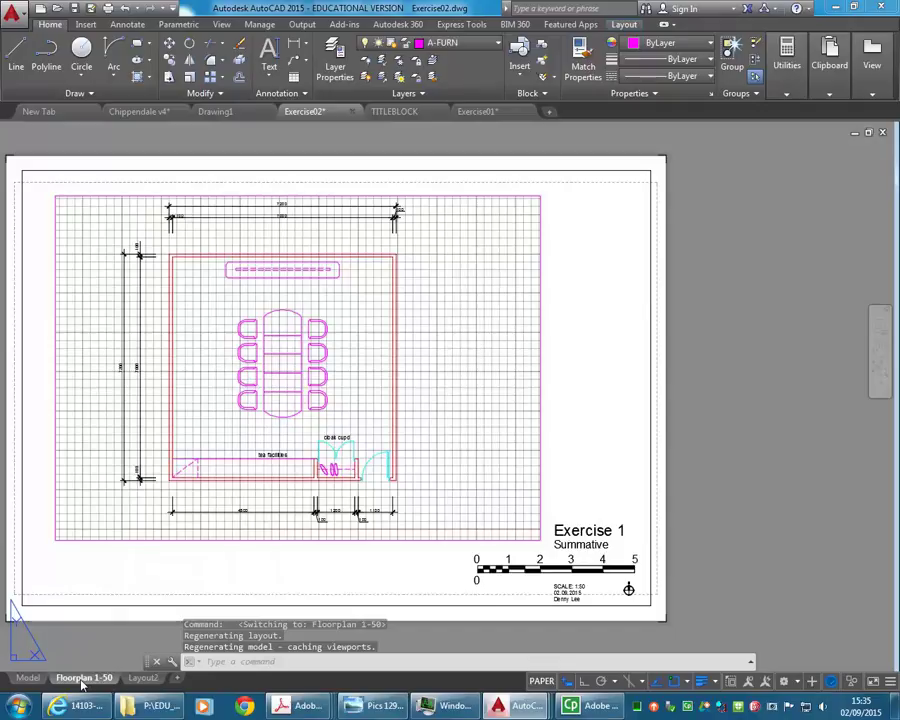
- Put the layout viewport on the Defpoints layer and save the drawing
{"action": "left_click", "coordinate": [209, 540]}
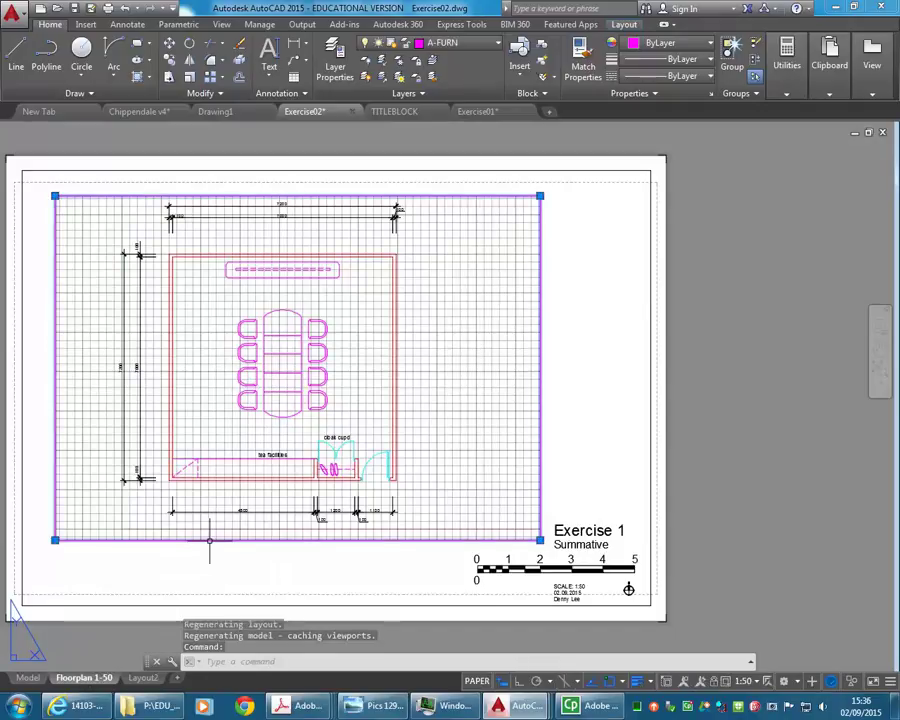
{"action": "left_click", "coordinate": [462, 52]}
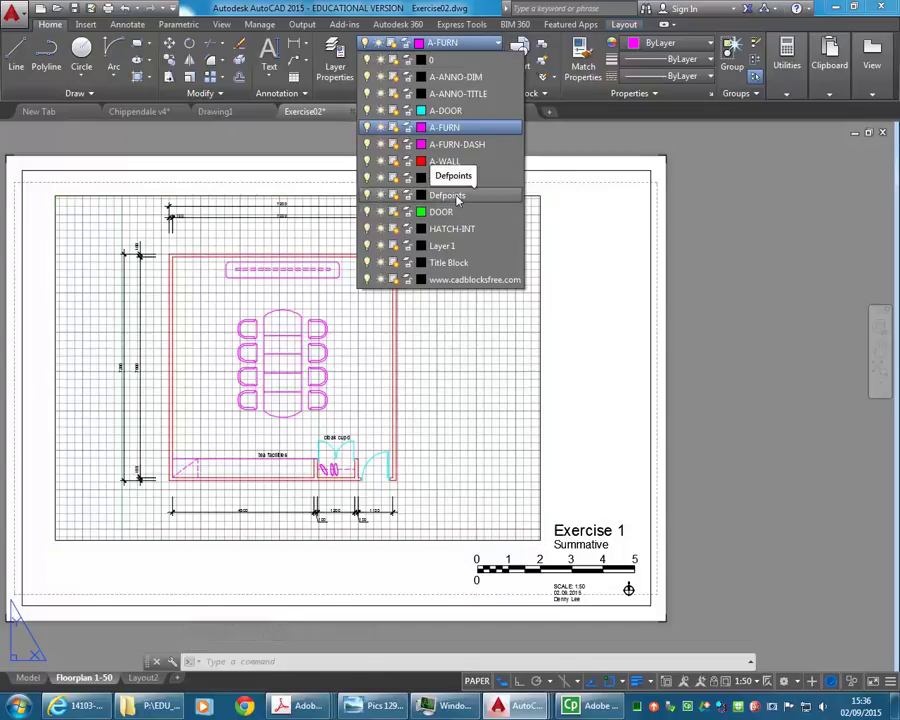
{"action": "left_click", "coordinate": [450, 195]}
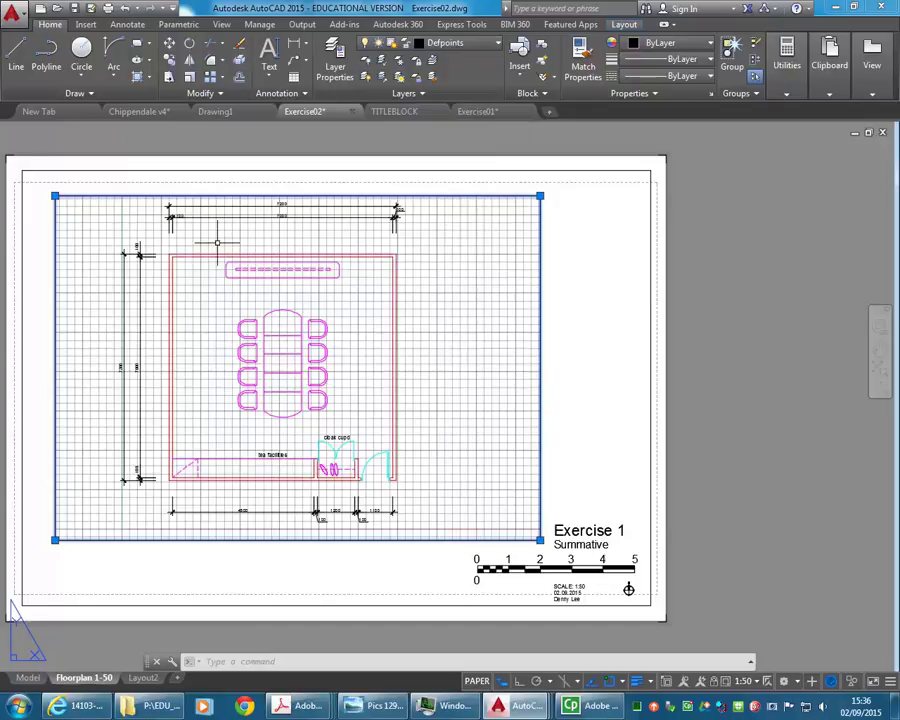
{"action": "left_click", "coordinate": [14, 10]}
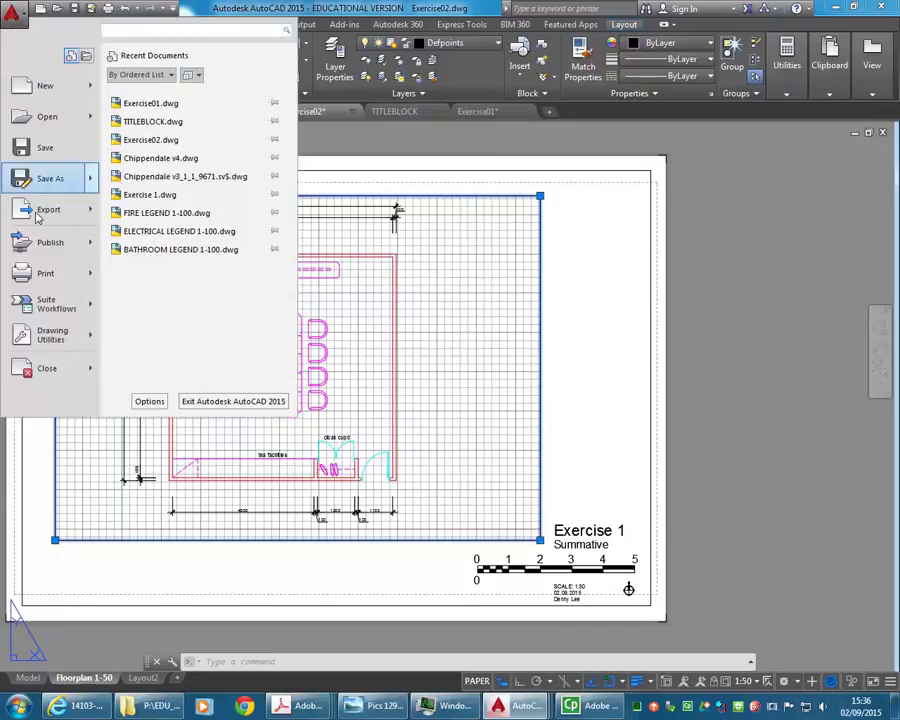
{"action": "left_click", "coordinate": [44, 147]}
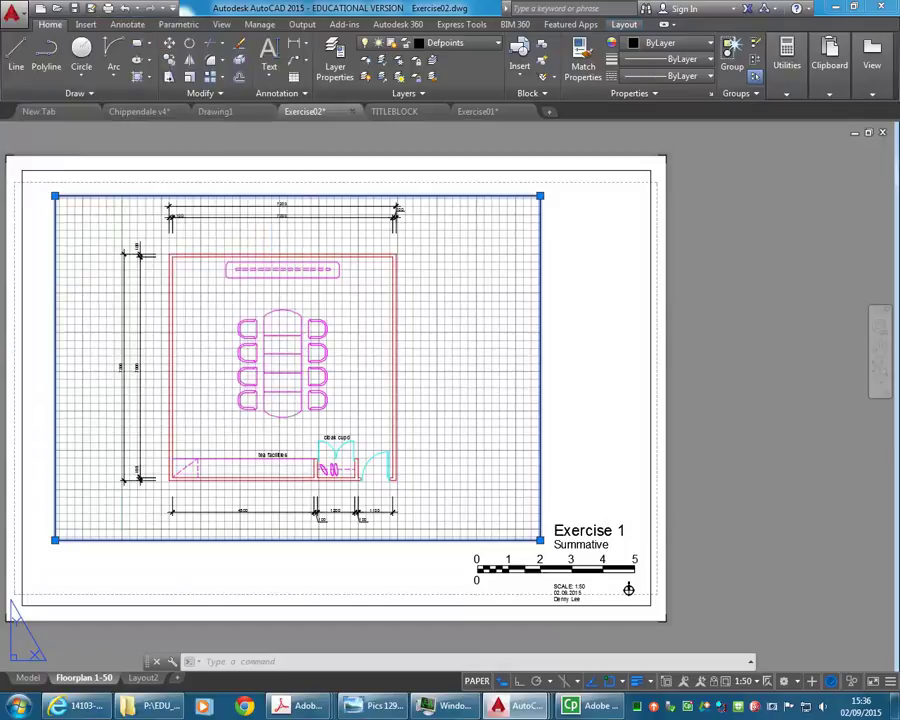
- Open the Print settings for Floorplan 1-50 and preview the plotted sheet
{"action": "left_click", "coordinate": [14, 10]}
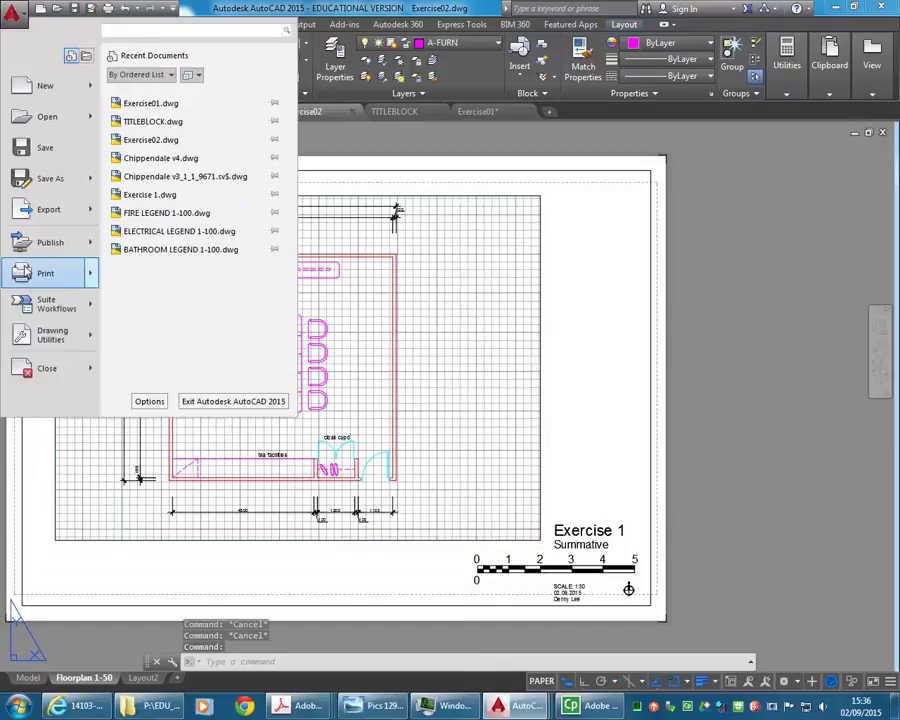
{"action": "left_click", "coordinate": [44, 329]}
{"action": "left_click", "coordinate": [225, 523]}
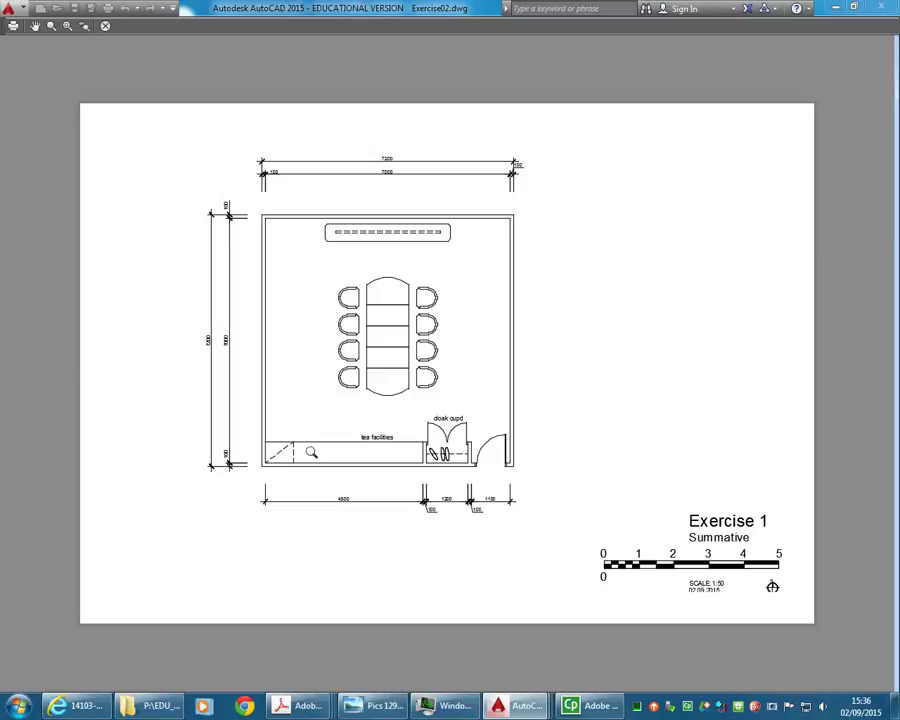
- Zoom and pan around the boardroom plan in the plot preview, then exit it
{"action": "scroll", "coordinate": [474, 481], "scroll_direction": "up", "scroll_amount": 5}
{"action": "scroll", "coordinate": [237, 432], "scroll_direction": "down", "scroll_amount": 6}
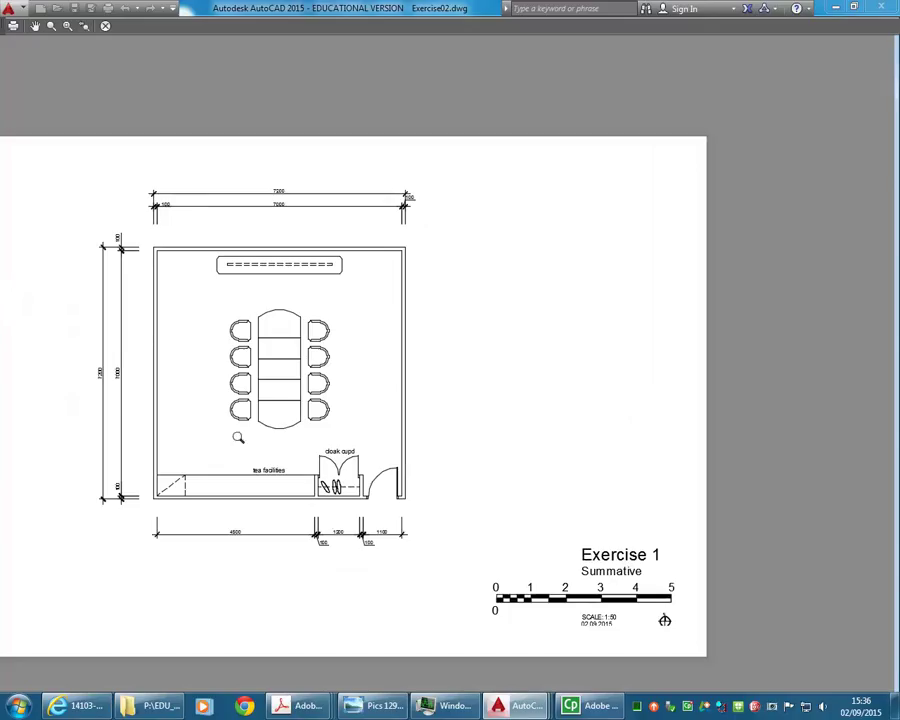
{"action": "scroll", "coordinate": [215, 456], "scroll_direction": "up", "scroll_amount": 4}
{"action": "scroll", "coordinate": [565, 626], "scroll_direction": "up", "scroll_amount": 4}
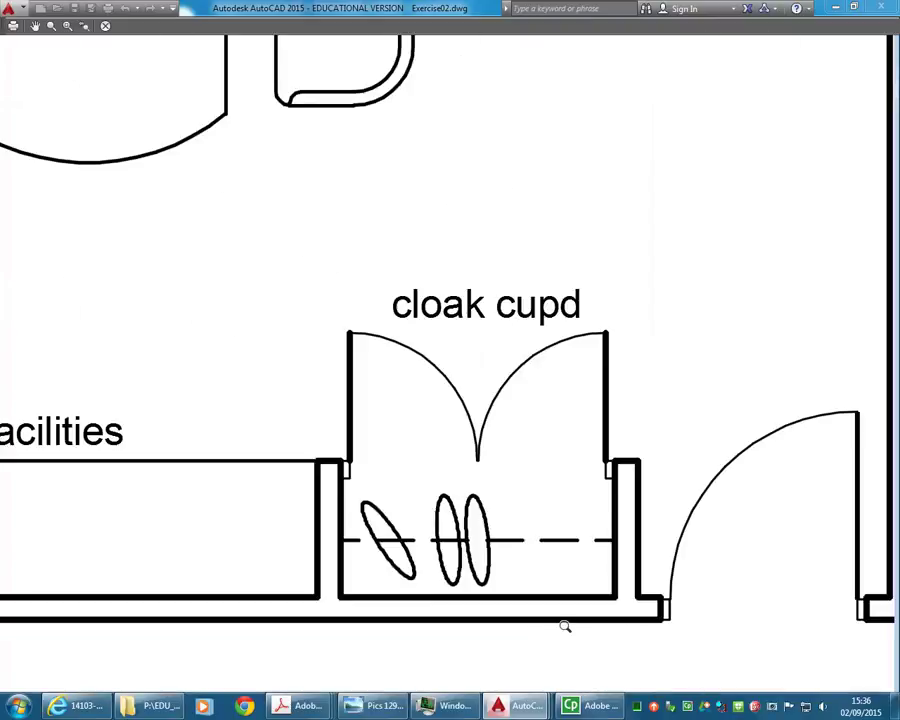
{"action": "scroll", "coordinate": [480, 455], "scroll_direction": "down", "scroll_amount": 7}
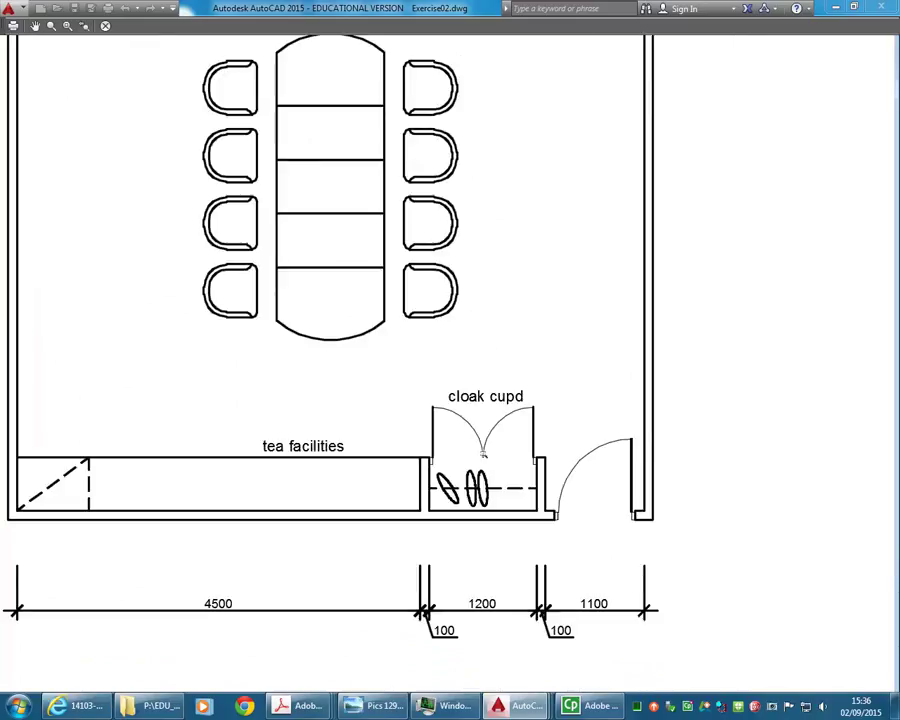
{"action": "middle_click_drag", "start_coordinate": [619, 405], "coordinate": [580, 413]}
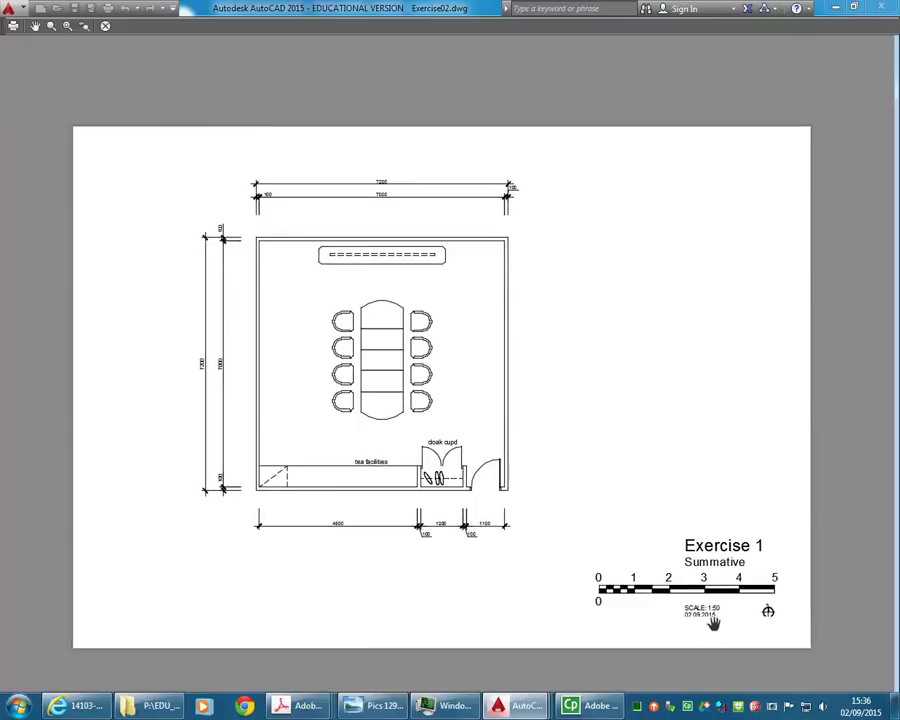
{"action": "scroll", "coordinate": [727, 634], "scroll_direction": "up", "scroll_amount": 5}
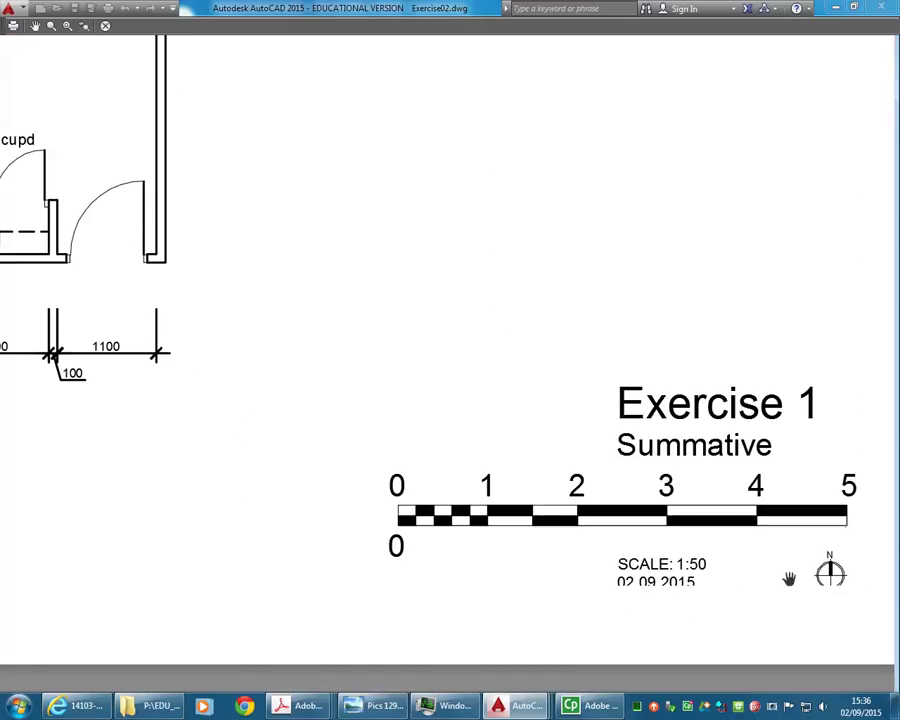
{"action": "scroll", "coordinate": [526, 418], "scroll_direction": "down", "scroll_amount": 8}
{"action": "scroll", "coordinate": [526, 404], "scroll_direction": "up", "scroll_amount": 3}
{"action": "right_click", "coordinate": [526, 381]}
{"action": "left_click", "coordinate": [550, 388]}
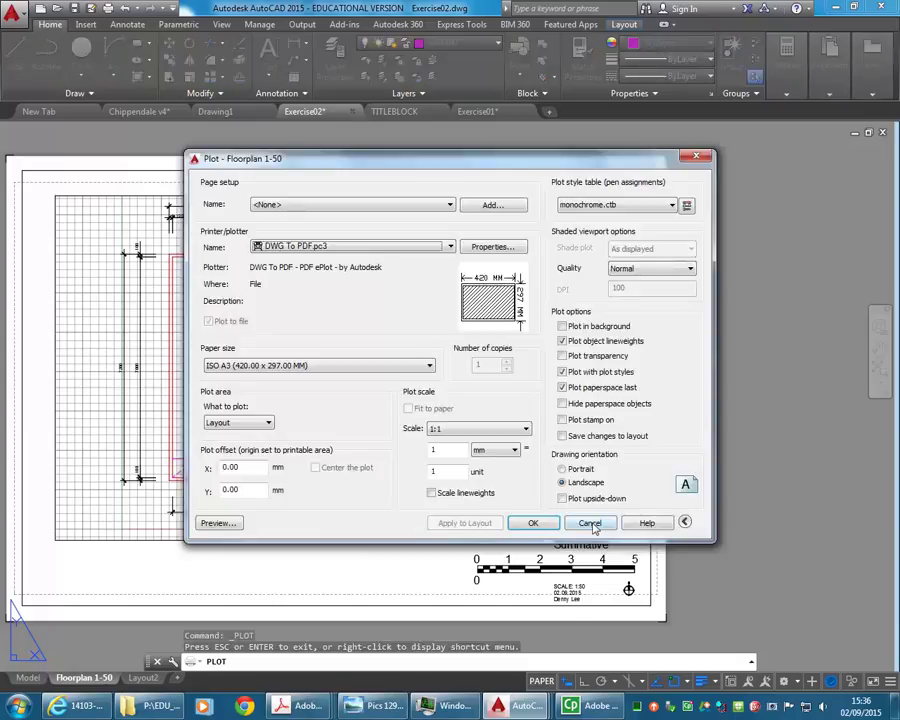
- Cancel plotting and move the title, scale bar and north arrow block up vertically, with Ortho on
{"action": "left_click", "coordinate": [590, 523]}
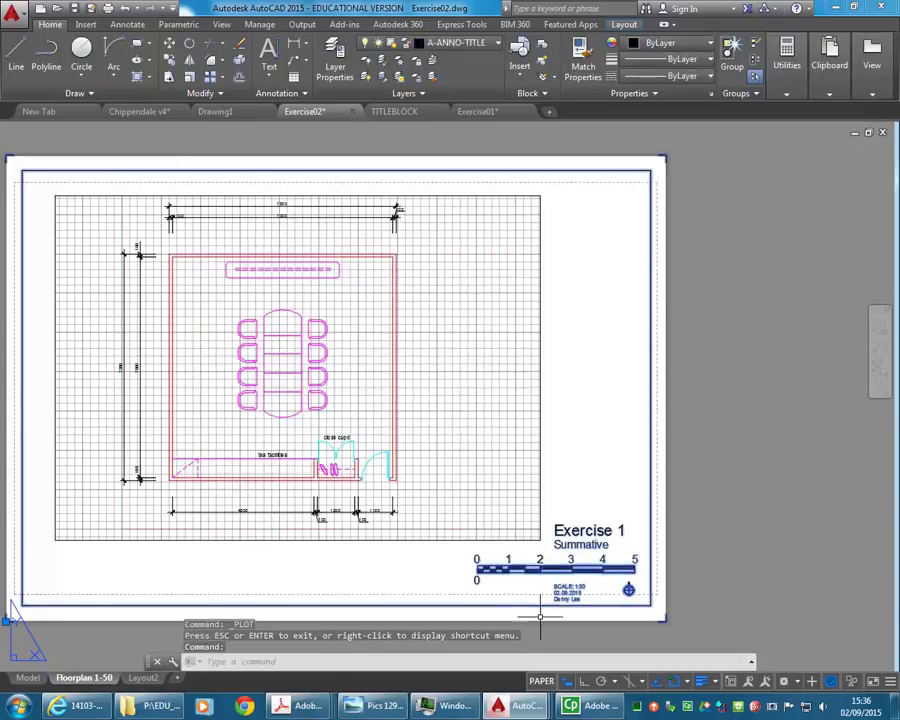
{"action": "scroll", "coordinate": [620, 608], "scroll_direction": "up", "scroll_amount": 4}
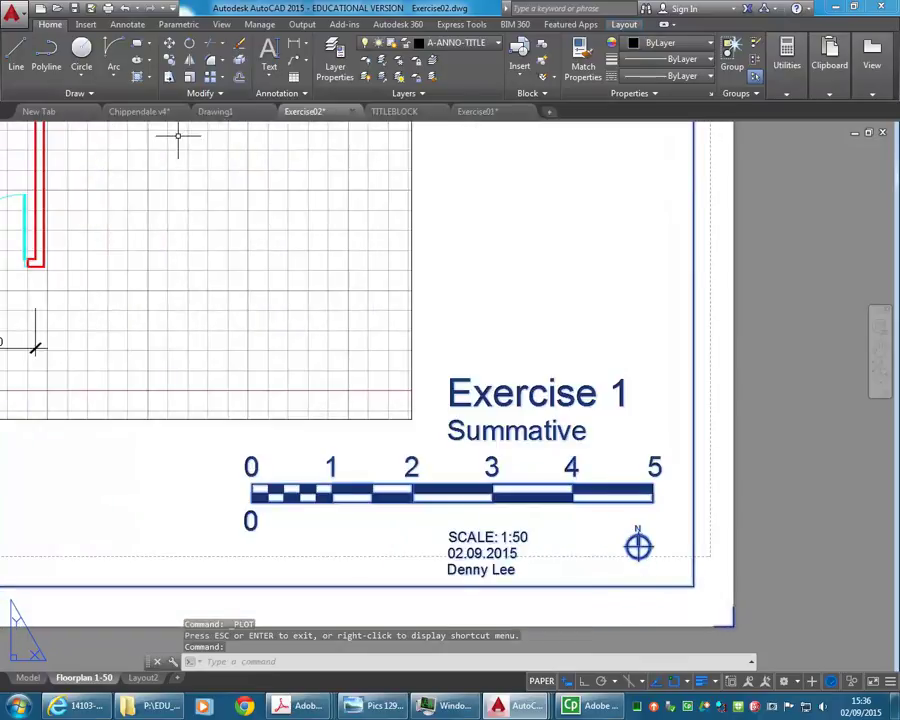
{"action": "left_click", "coordinate": [169, 43]}
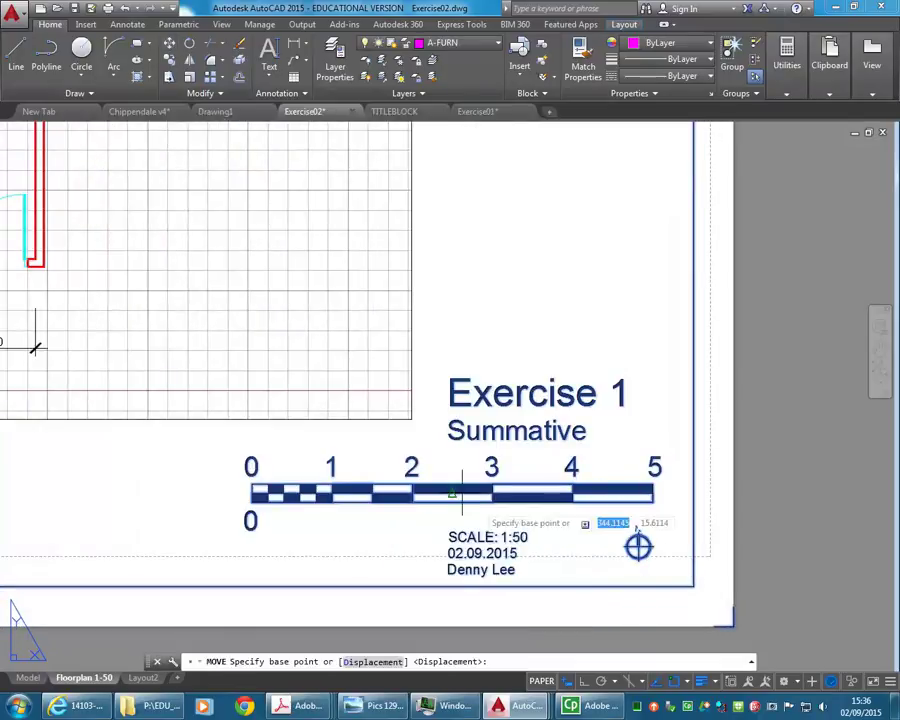
{"action": "left_click", "coordinate": [564, 564]}
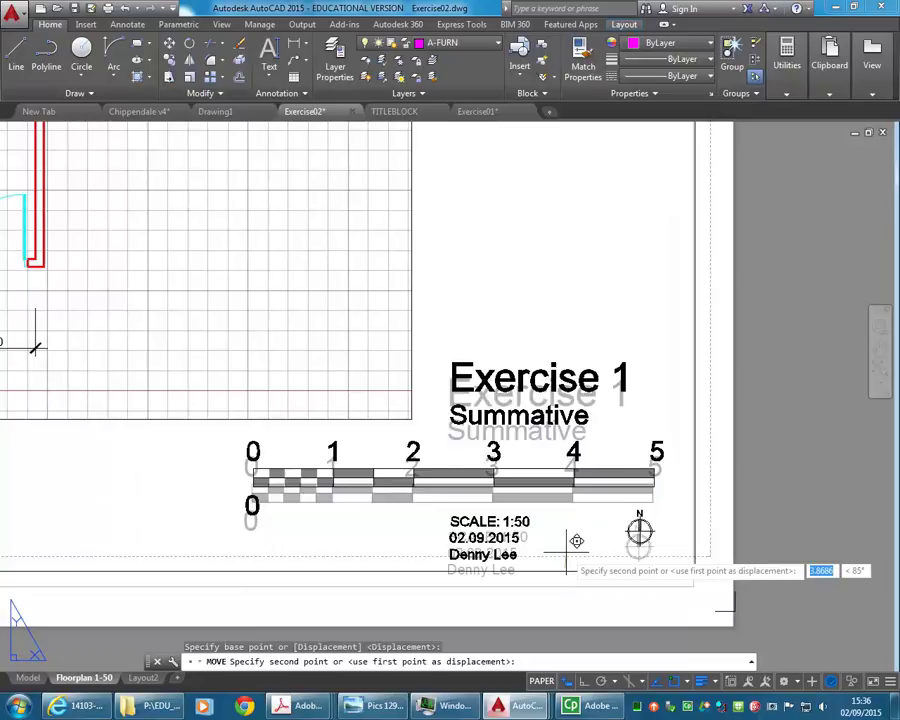
{"action": "key", "text": "F8"}
{"action": "left_click", "coordinate": [567, 552]}
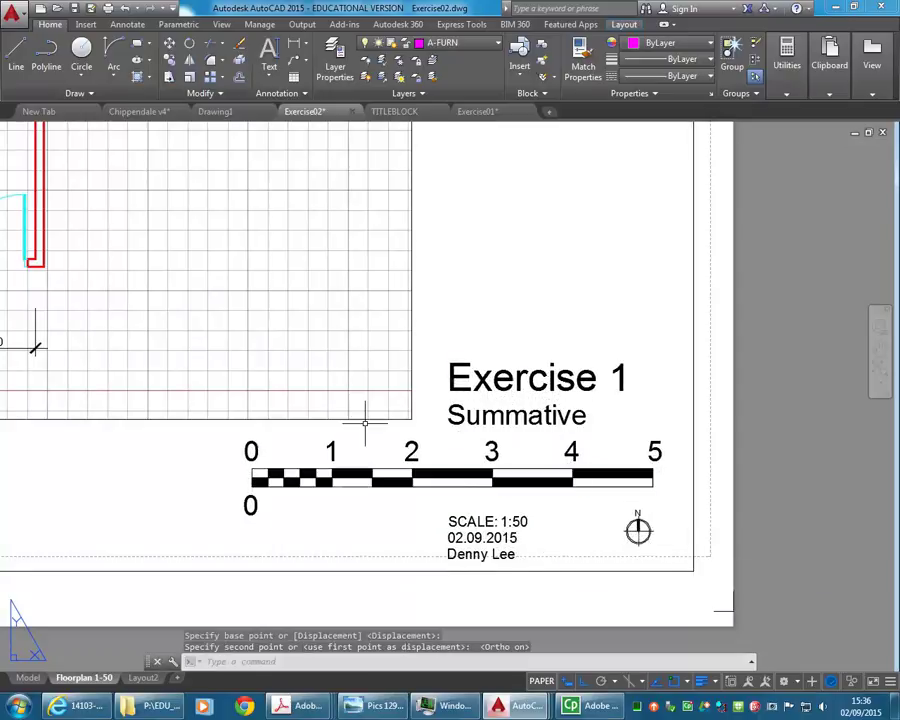
{"action": "scroll", "coordinate": [362, 418], "scroll_direction": "down", "scroll_amount": 5}
{"action": "scroll", "coordinate": [385, 456], "scroll_direction": "up", "scroll_amount": 3}
{"action": "middle_click_drag", "start_coordinate": [317, 385], "coordinate": [414, 396]}
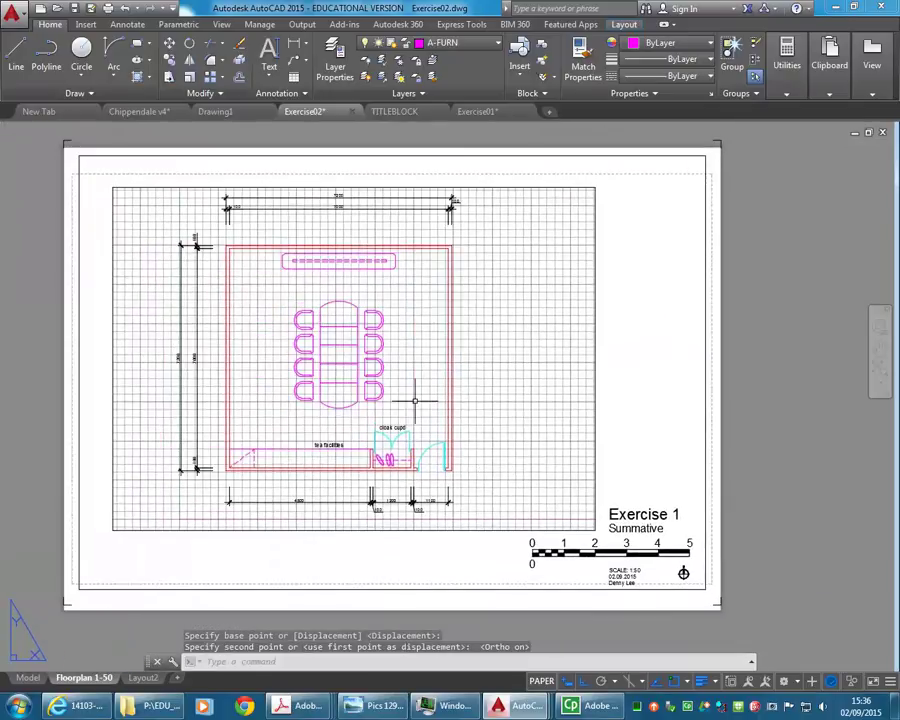
- Recheck the sheet in the plot preview, then close the Plot dialog without plotting
{"action": "left_click", "coordinate": [12, 10]}
{"action": "left_click", "coordinate": [38, 276]}
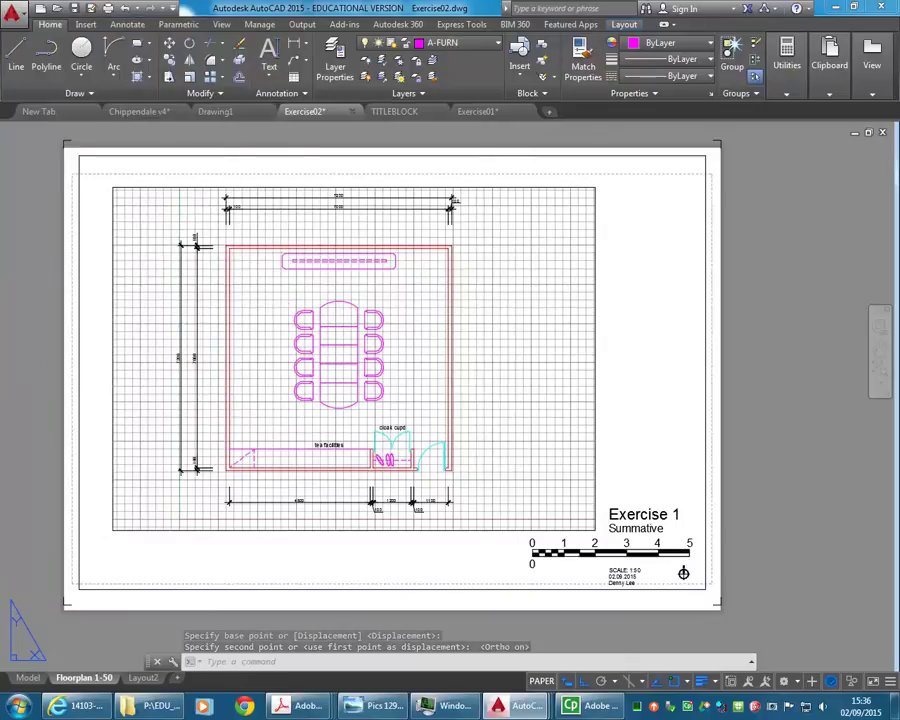
{"action": "left_click", "coordinate": [218, 521]}
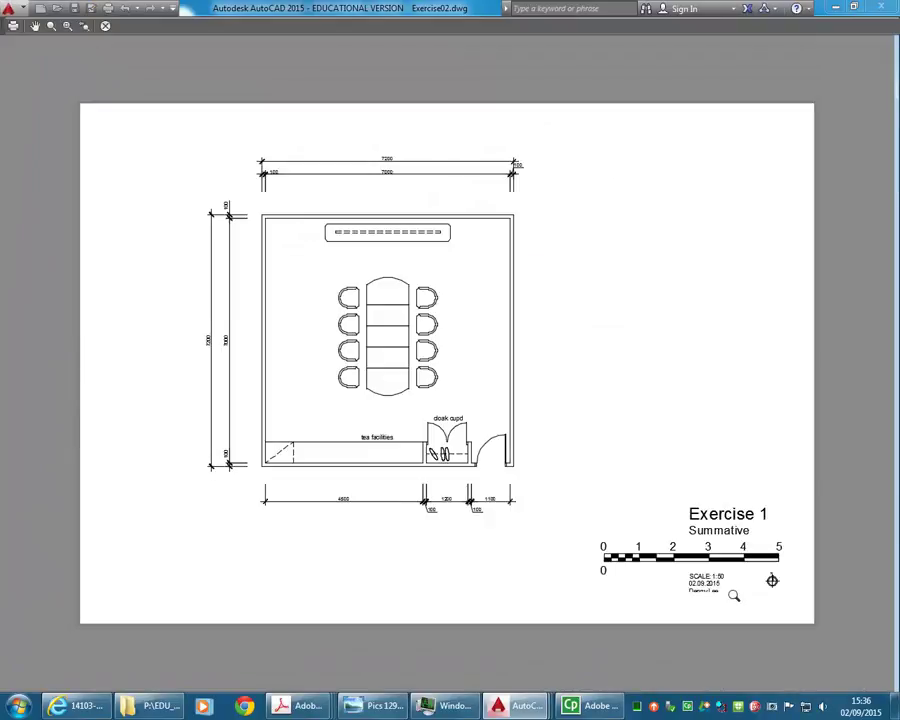
{"action": "right_click", "coordinate": [594, 369]}
{"action": "left_click", "coordinate": [614, 378]}
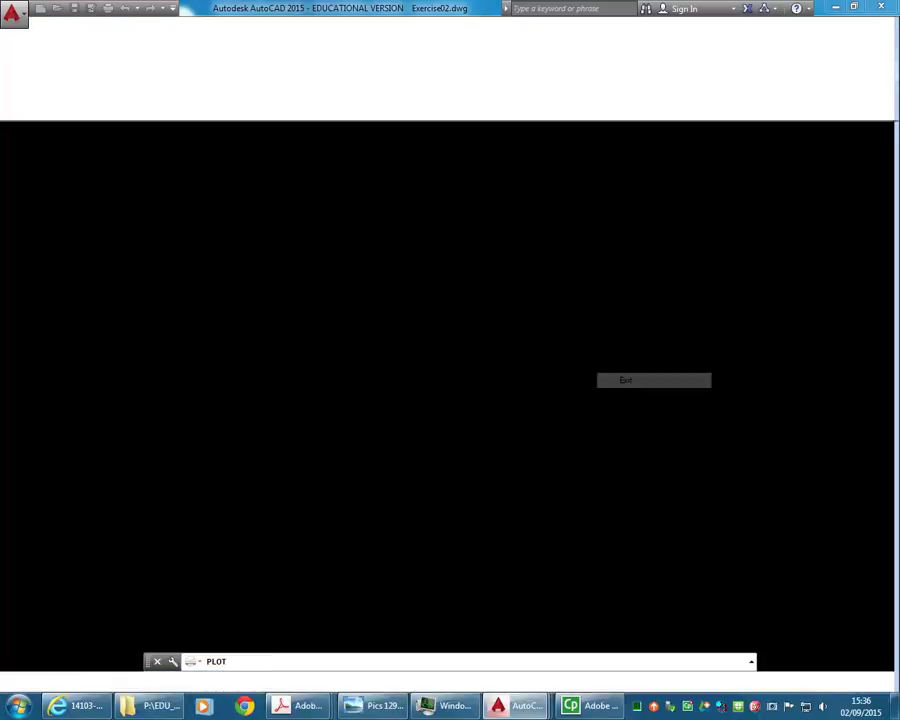
{"action": "left_click", "coordinate": [588, 520]}
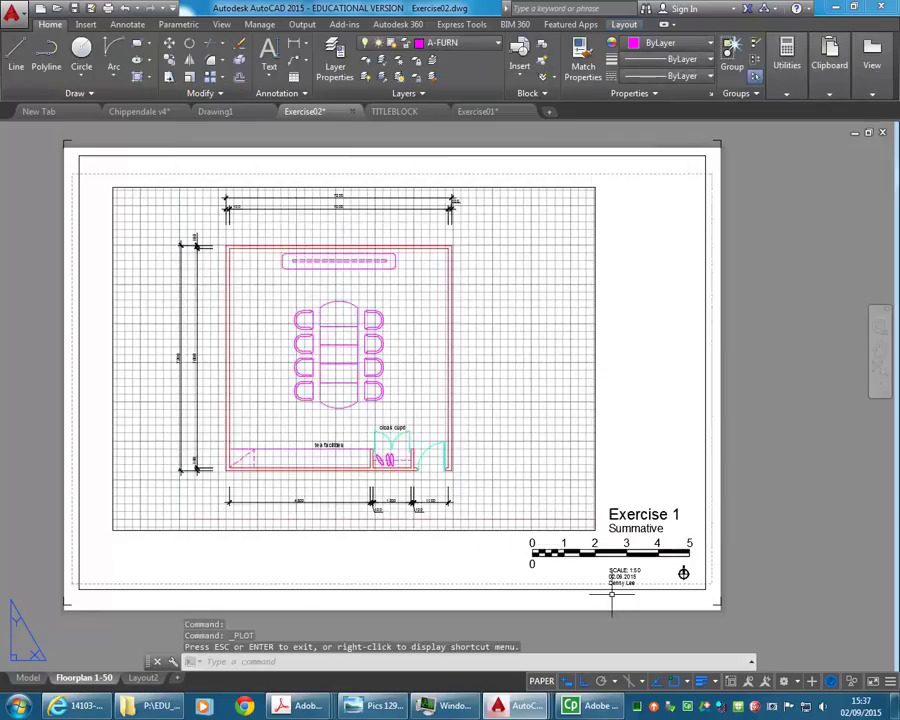
- Move the title block slightly upward again using the M command
{"action": "scroll", "coordinate": [612, 594], "scroll_direction": "up", "scroll_amount": 4}
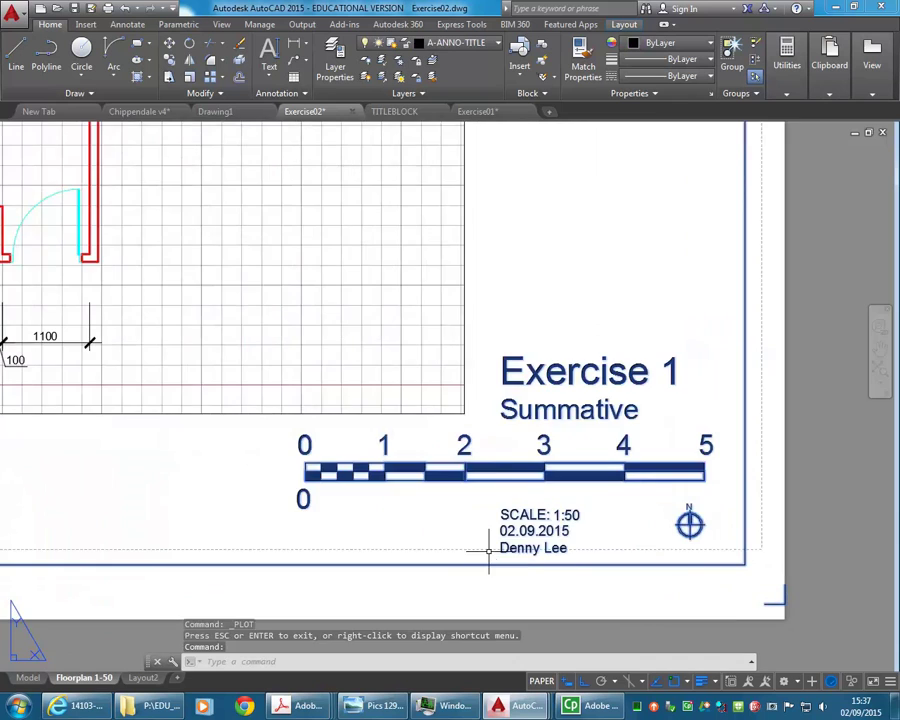
{"action": "type", "text": "m"}
{"action": "key", "text": "Return"}
{"action": "scroll", "coordinate": [500, 570], "scroll_direction": "up", "scroll_amount": 3}
{"action": "left_click", "coordinate": [466, 536]}
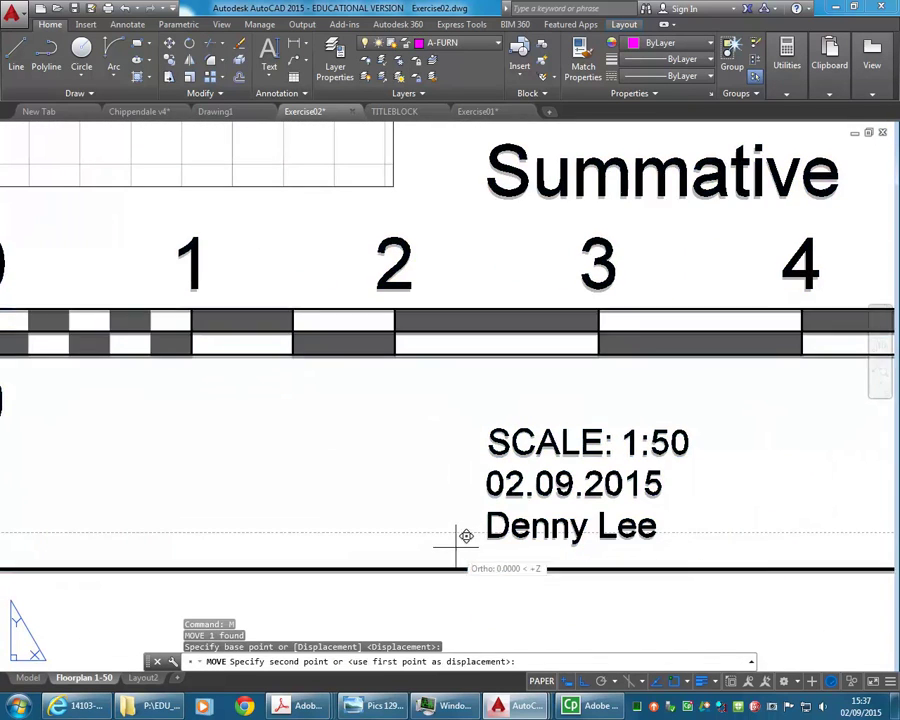
{"action": "left_click", "coordinate": [462, 518]}
{"action": "scroll", "coordinate": [462, 515], "scroll_direction": "down", "scroll_amount": 6}
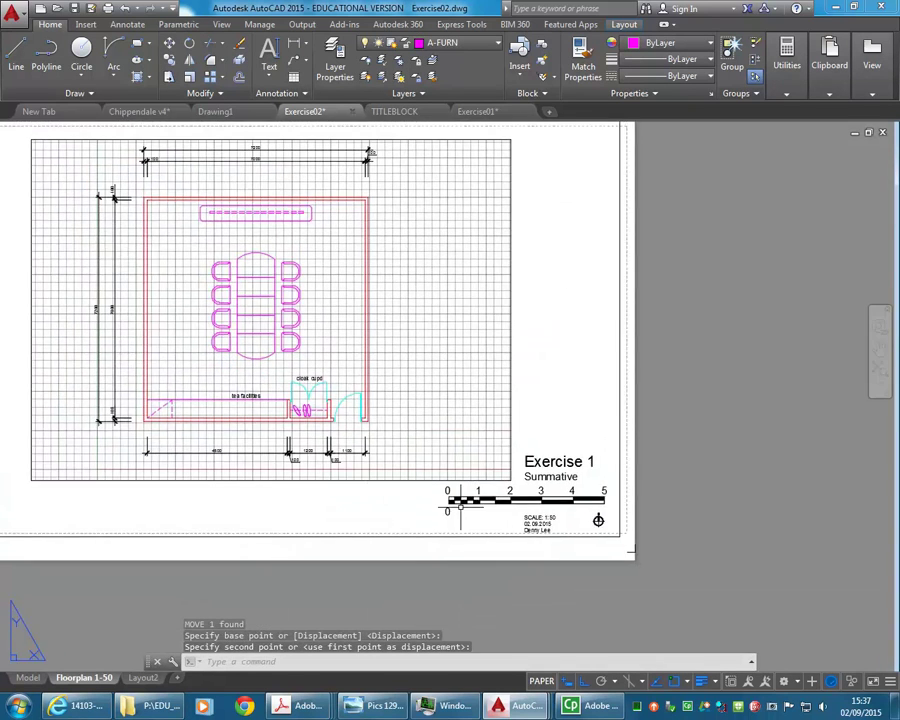
{"action": "scroll", "coordinate": [461, 508], "scroll_direction": "down", "scroll_amount": 4}
{"action": "scroll", "coordinate": [271, 307], "scroll_direction": "up", "scroll_amount": 4}
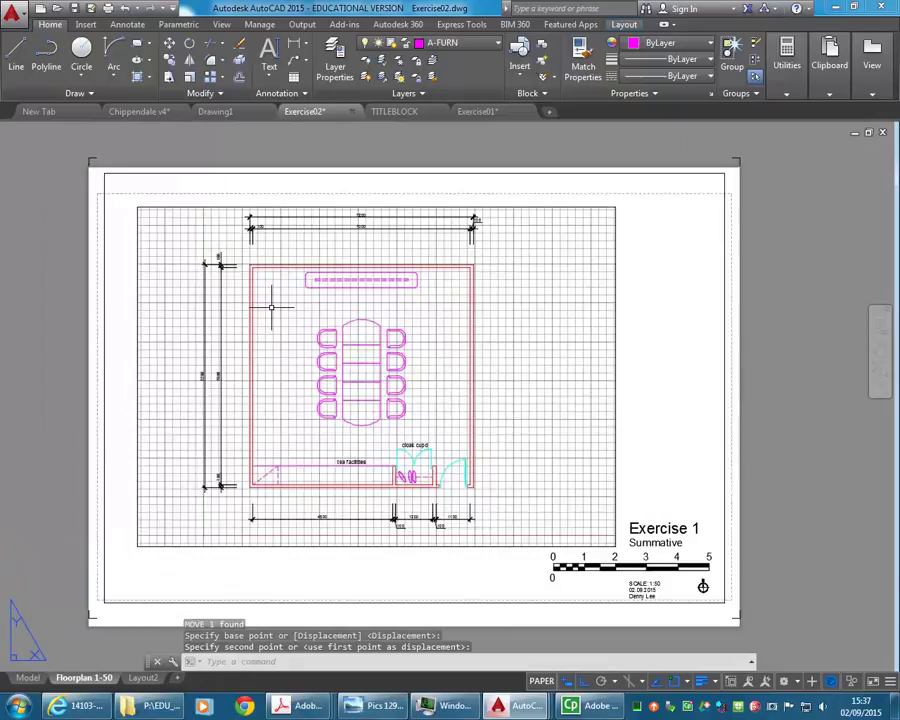
- Preview the finished Floorplan 1-50 sheet from the Print settings
{"action": "left_click", "coordinate": [12, 12]}
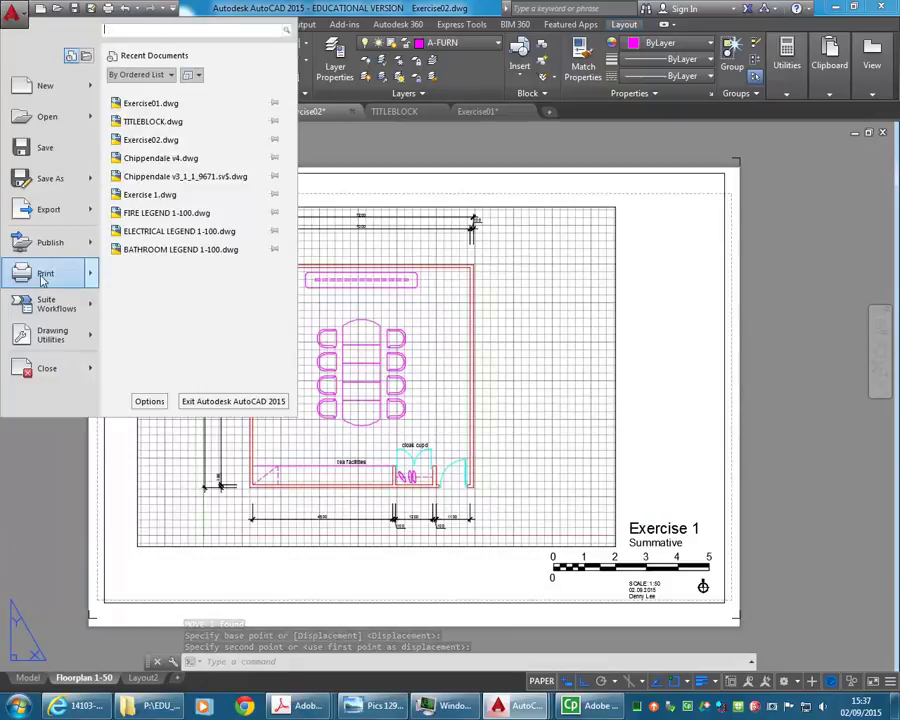
{"action": "left_click", "coordinate": [42, 278]}
{"action": "left_click", "coordinate": [216, 518]}
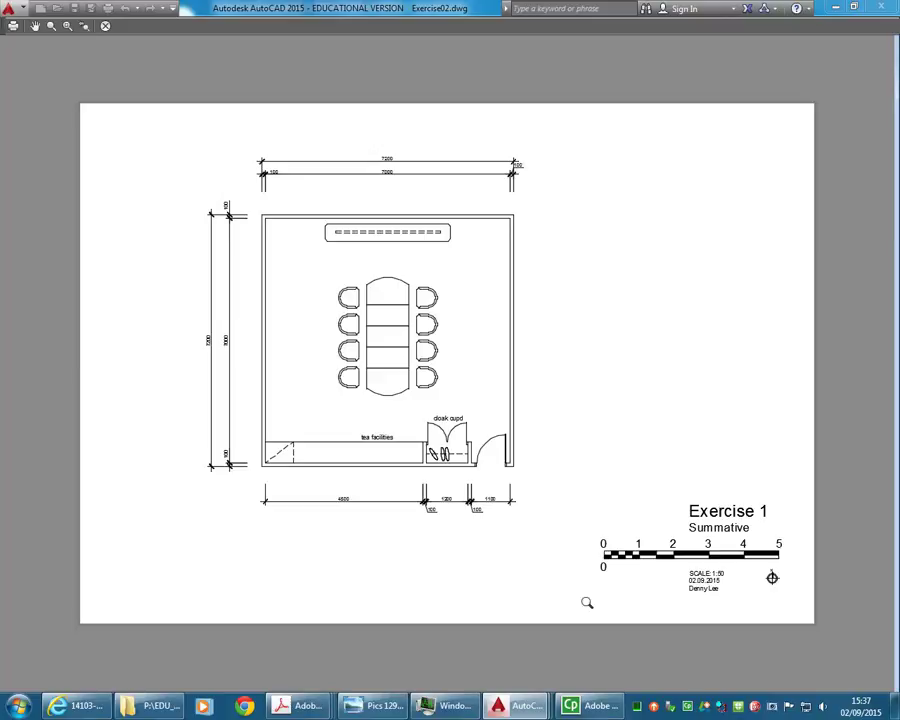
- Exit the preview and plot the sheet to Exercise02-Floorplan 1-50.pdf in U:\2015\CAD 1
{"action": "right_click", "coordinate": [170, 178]}
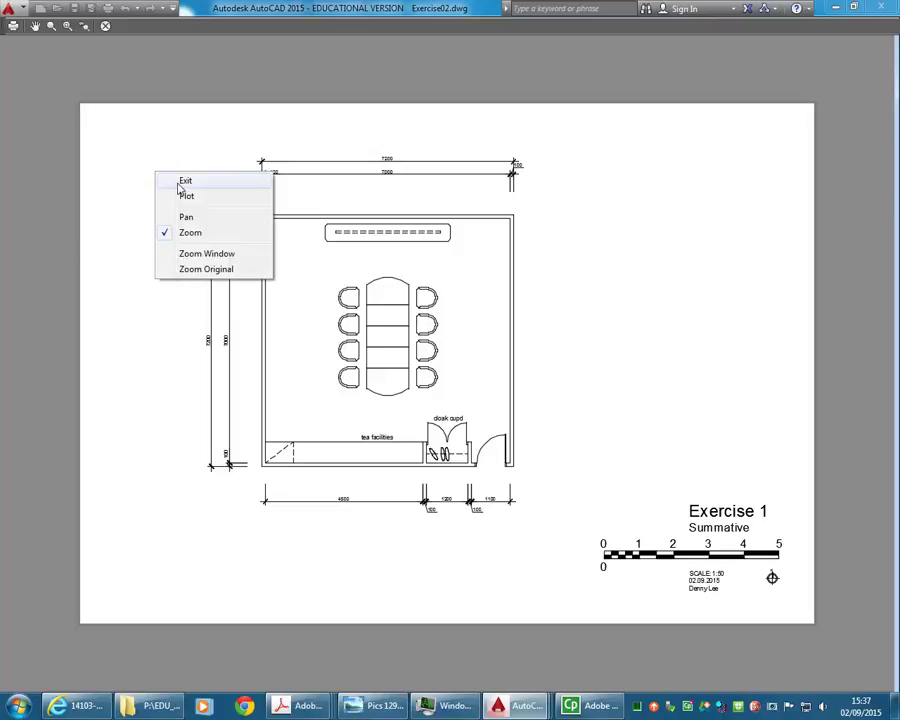
{"action": "left_click", "coordinate": [183, 182]}
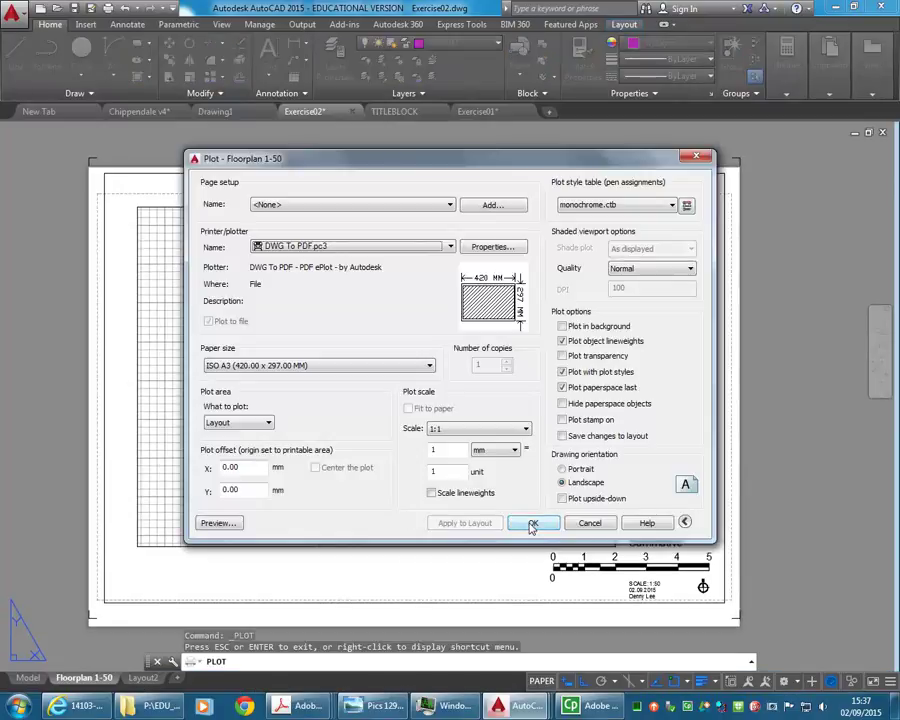
{"action": "left_click", "coordinate": [532, 526]}
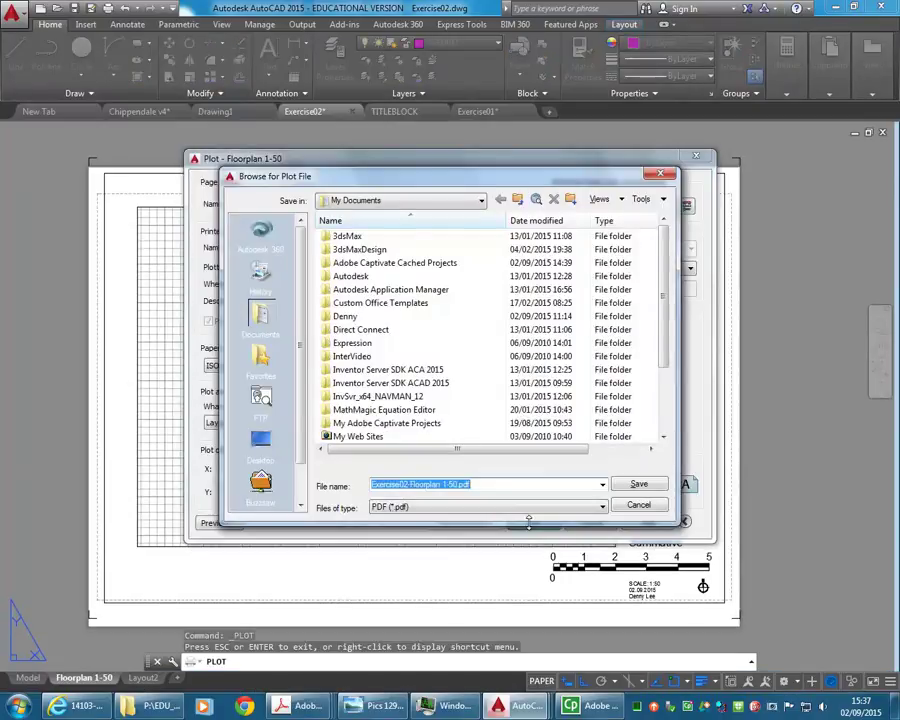
{"action": "left_click", "coordinate": [415, 200]}
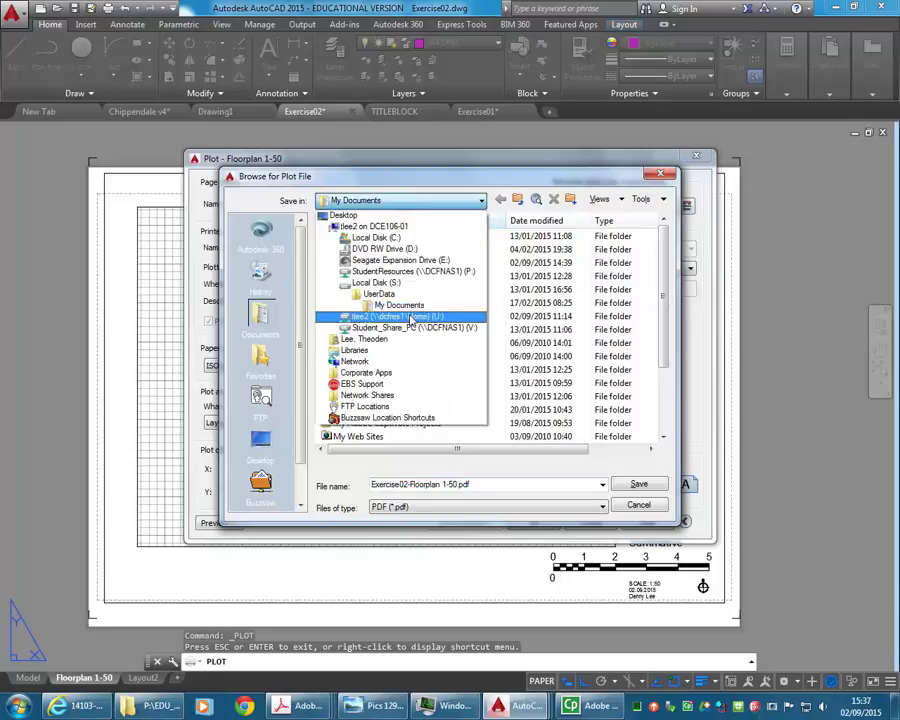
{"action": "left_click", "coordinate": [410, 317]}
{"action": "double_click", "coordinate": [345, 275]}
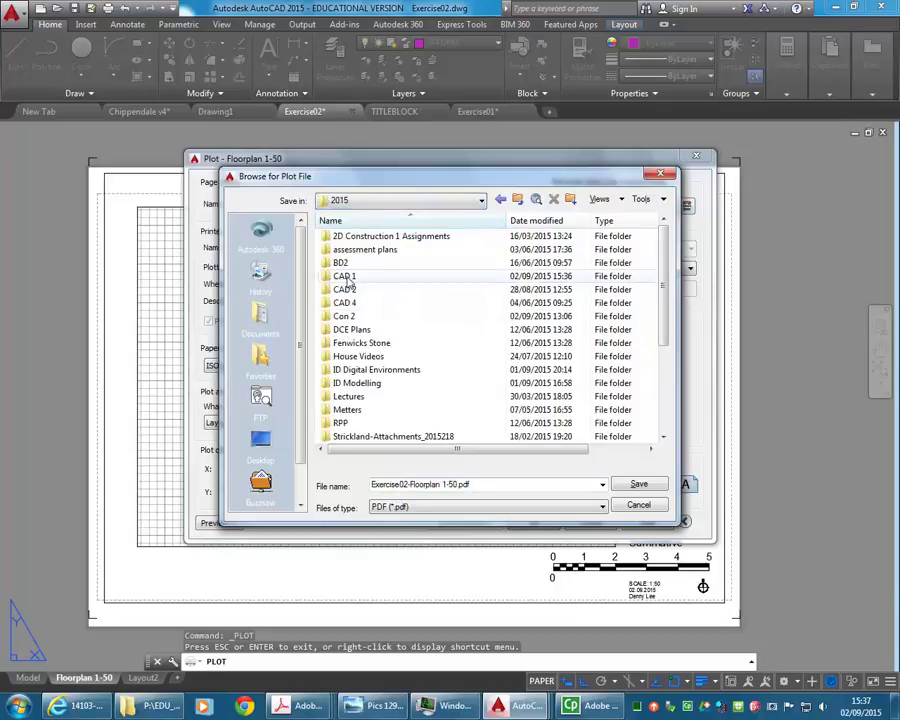
{"action": "double_click", "coordinate": [347, 279]}
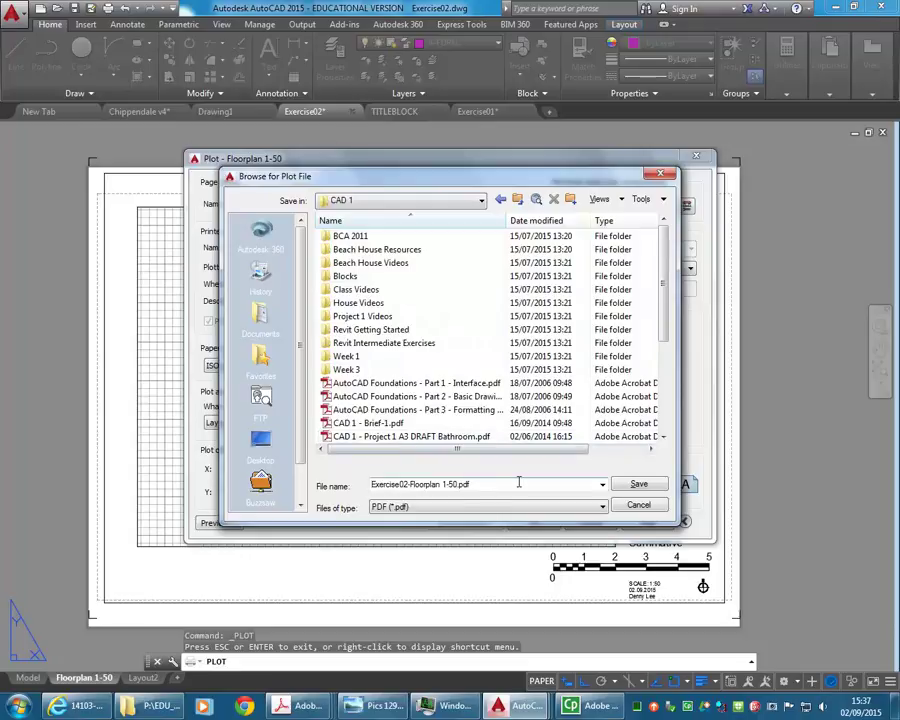
{"action": "left_click", "coordinate": [636, 486]}
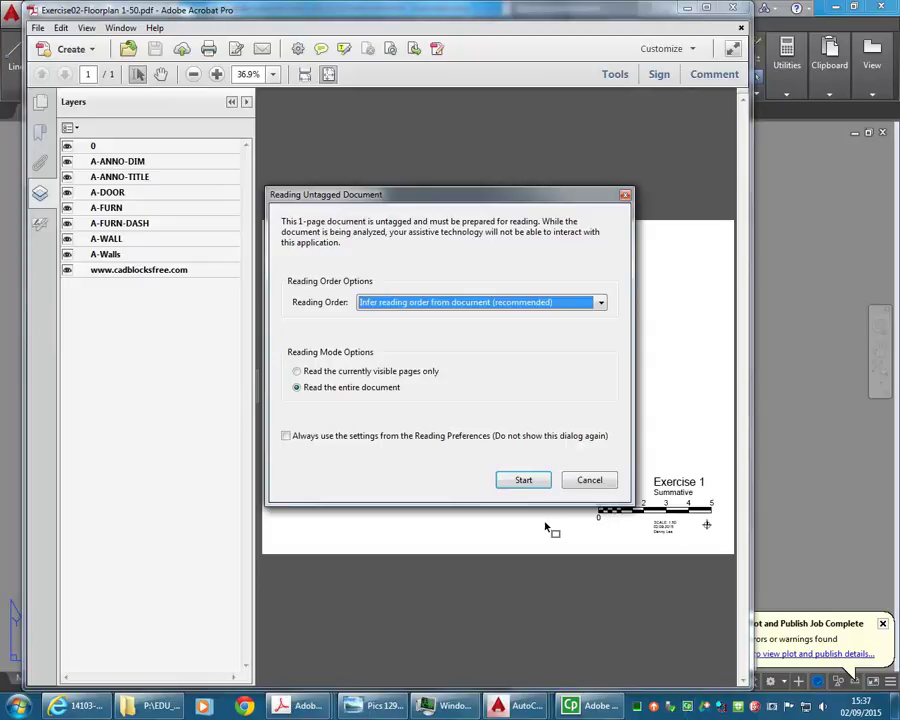
- Dismiss Acrobat's untagged-document prompt, review the PDF, and return to AutoCAD
{"action": "left_click", "coordinate": [540, 532]}
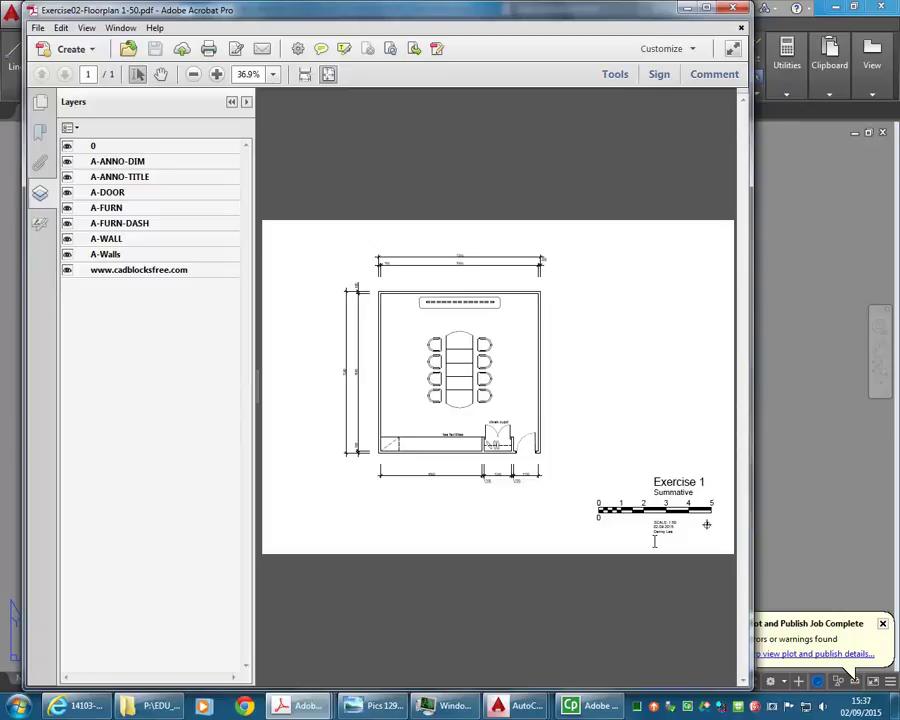
{"action": "key", "text": "alt+Tab"}
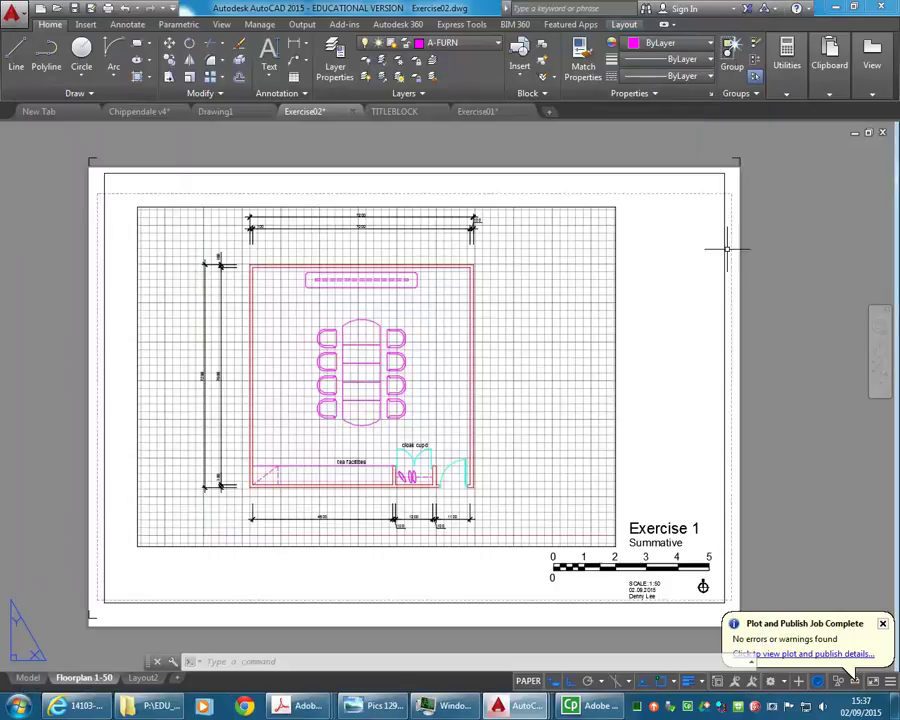